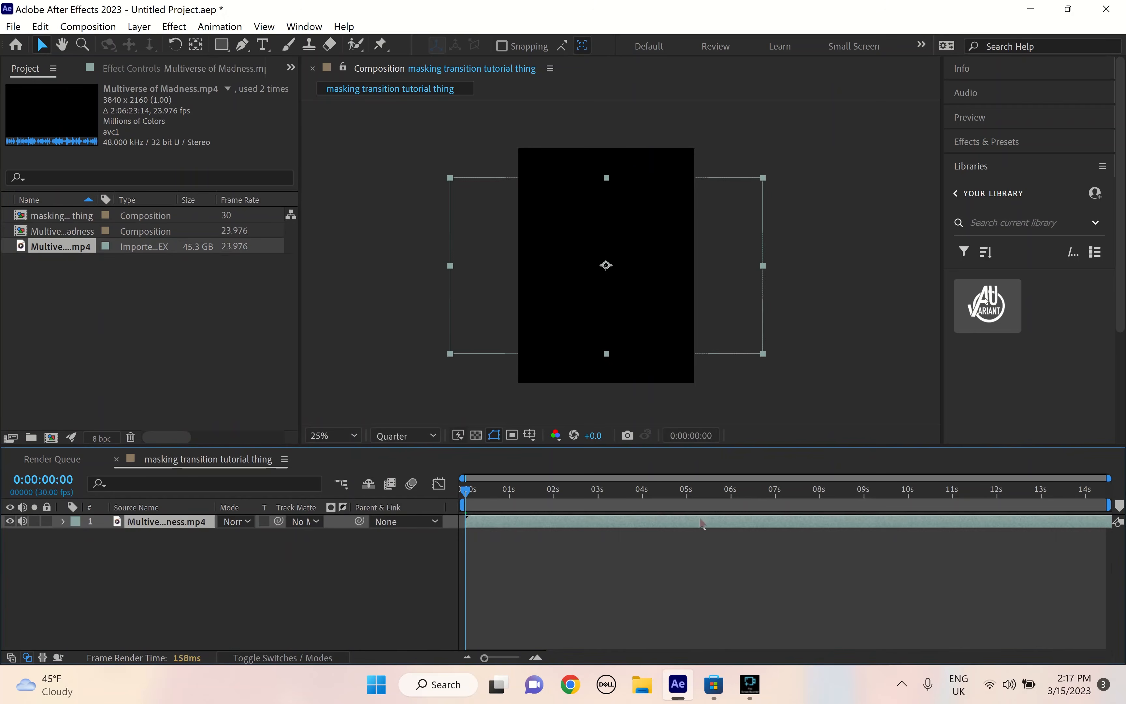
# Open the Multiverse of Madness.mp4 layer in its own viewer and scrub the footage to about 0:12:00:20.
pyautogui.doubleClick(703, 523)
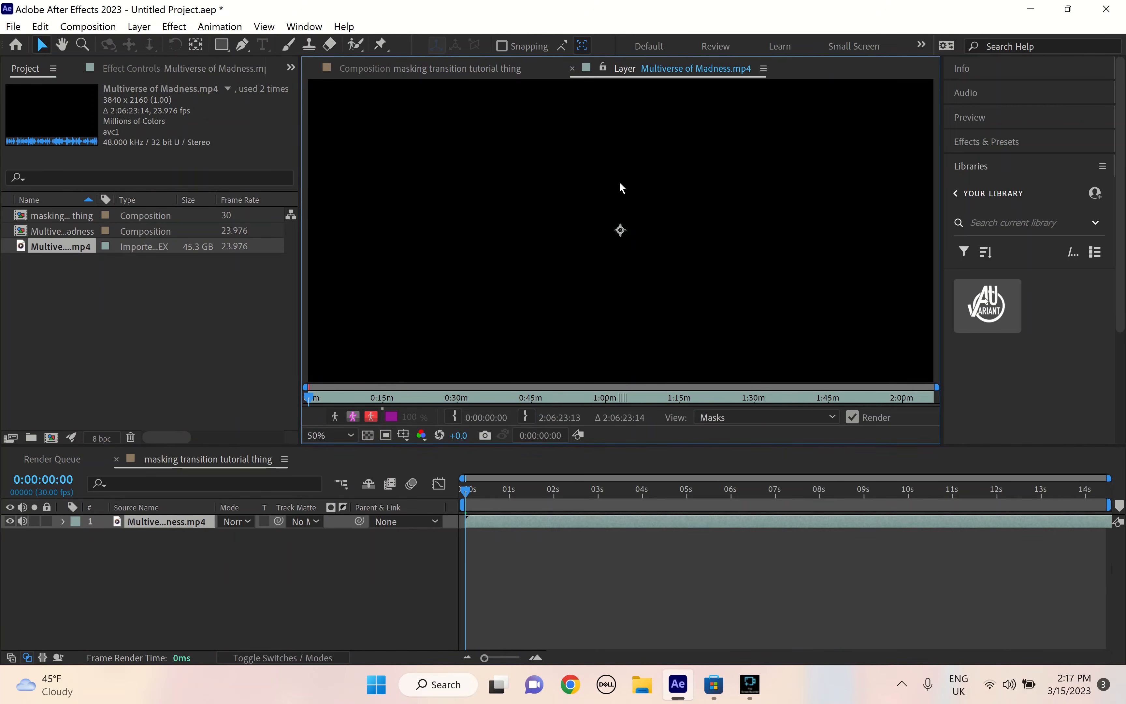
pyautogui.click(365, 396)
pyautogui.press(',')
pyautogui.click(366, 396)
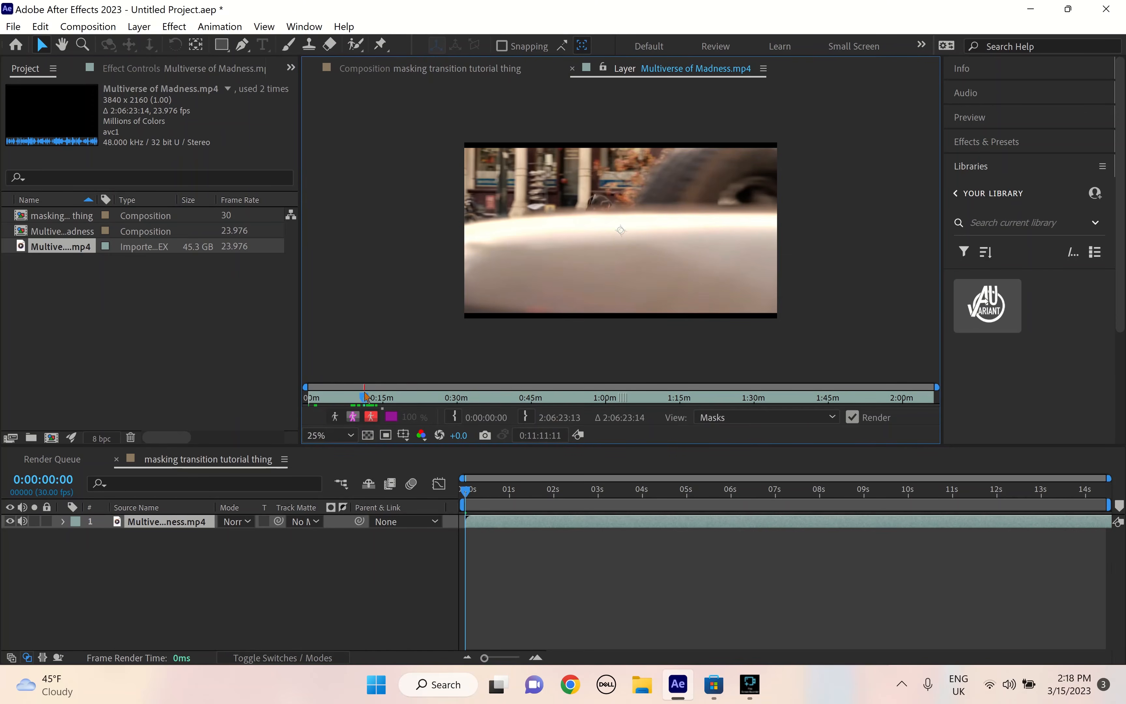
pyautogui.moveTo(366, 396); pyautogui.dragTo(370, 397)
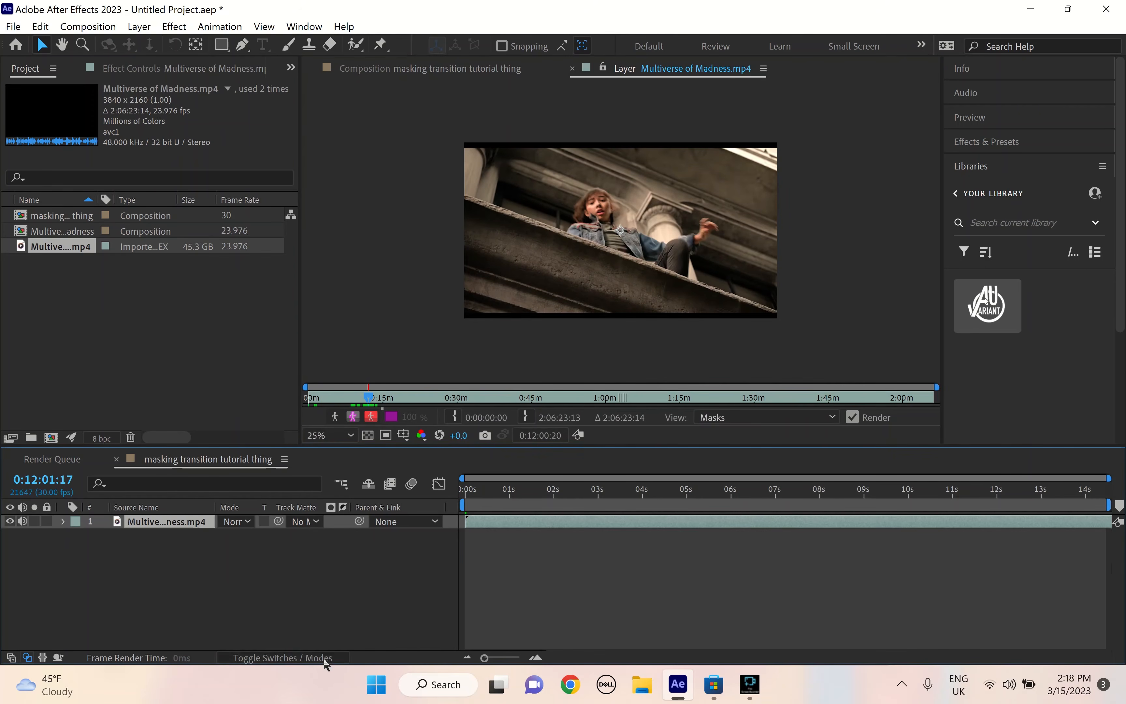
# Show the layer switches columns in place of the modes, and scrub the layer footage to 0:13:19:19.
pyautogui.click(326, 658)
pyautogui.click(329, 658)
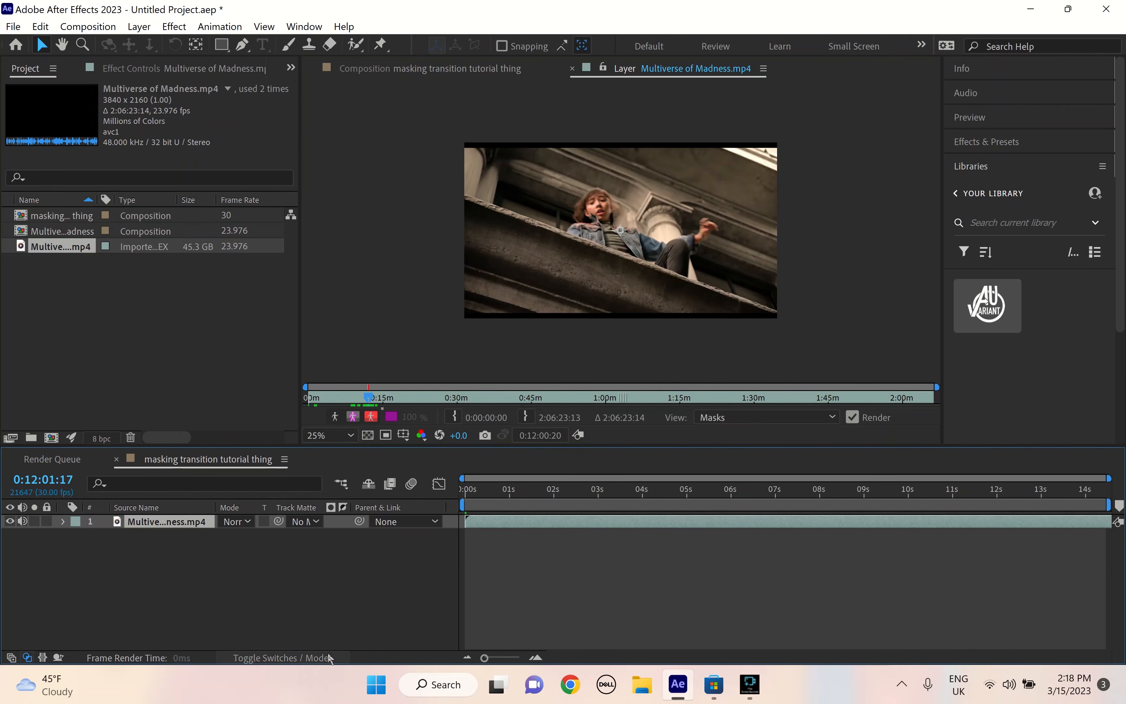
pyautogui.click(324, 658)
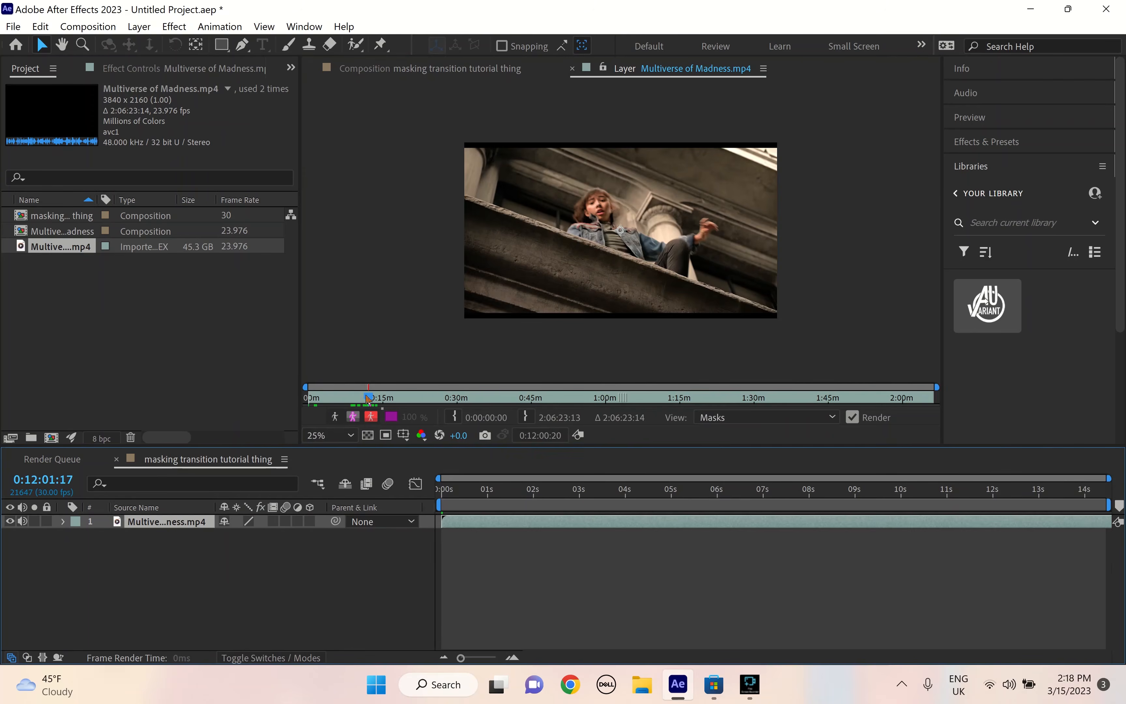
pyautogui.moveTo(368, 399); pyautogui.dragTo(375, 399)
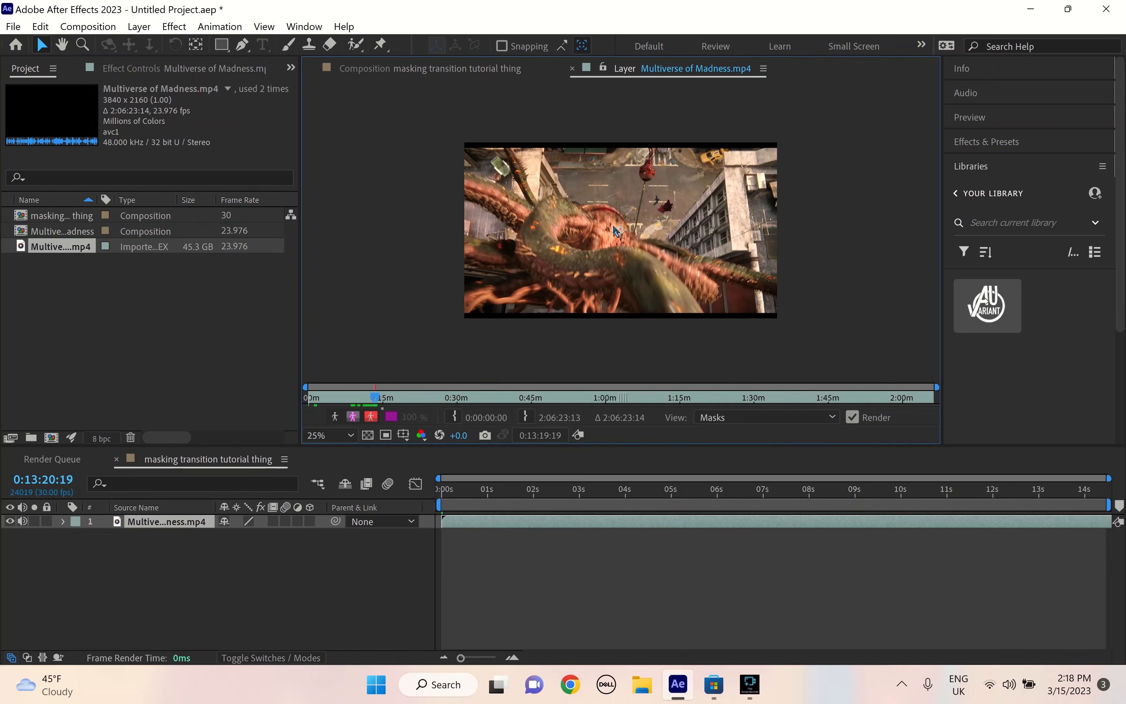
# Examine the small figures falling above the street in the current footage frame at close range.
pyautogui.scroll(2, 615, 230)
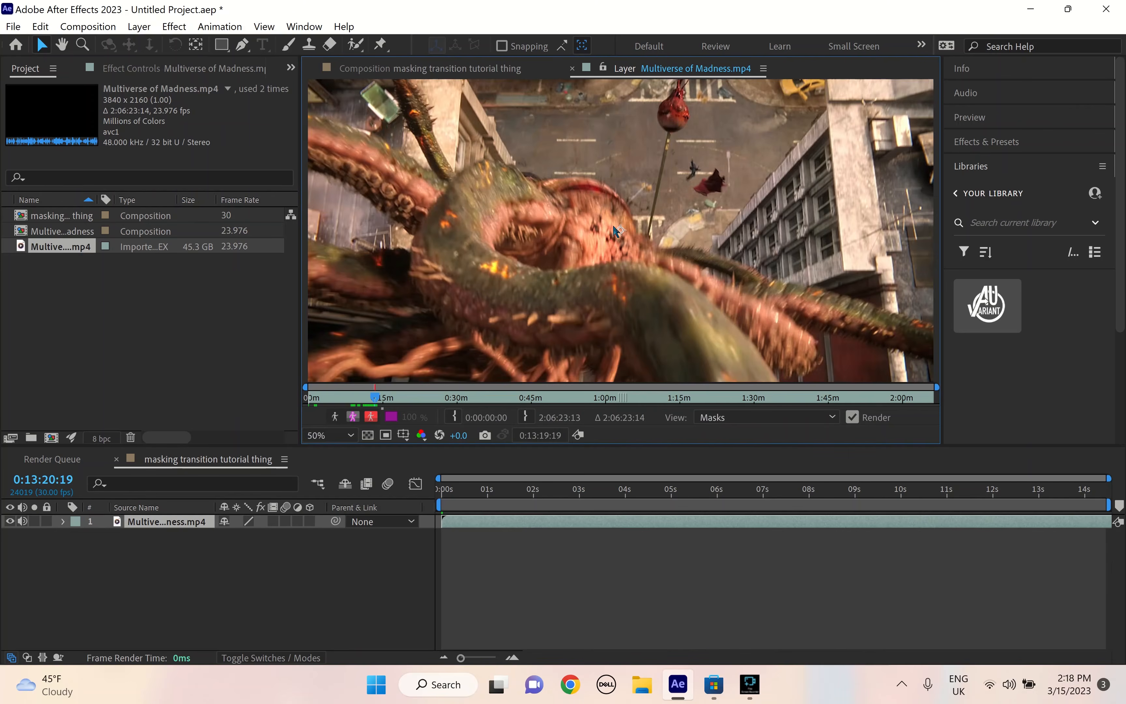
pyautogui.scroll(-2, 615, 229)
pyautogui.press('h')
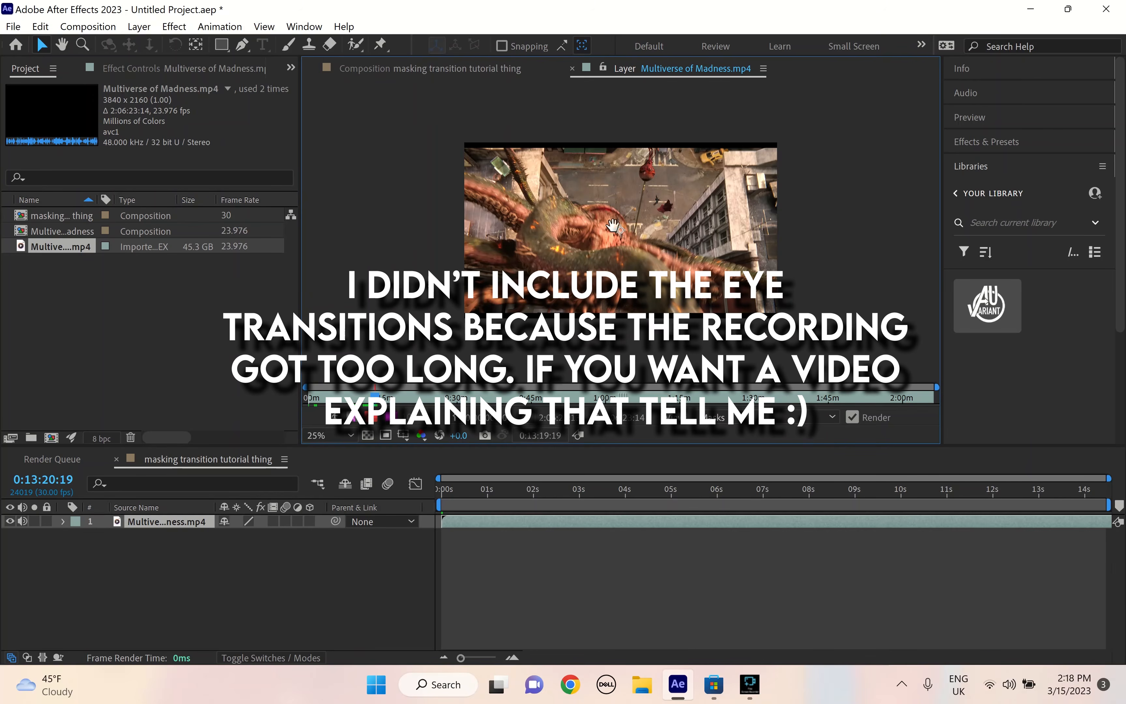
pyautogui.press('v')
pyautogui.scroll(2, 617, 233)
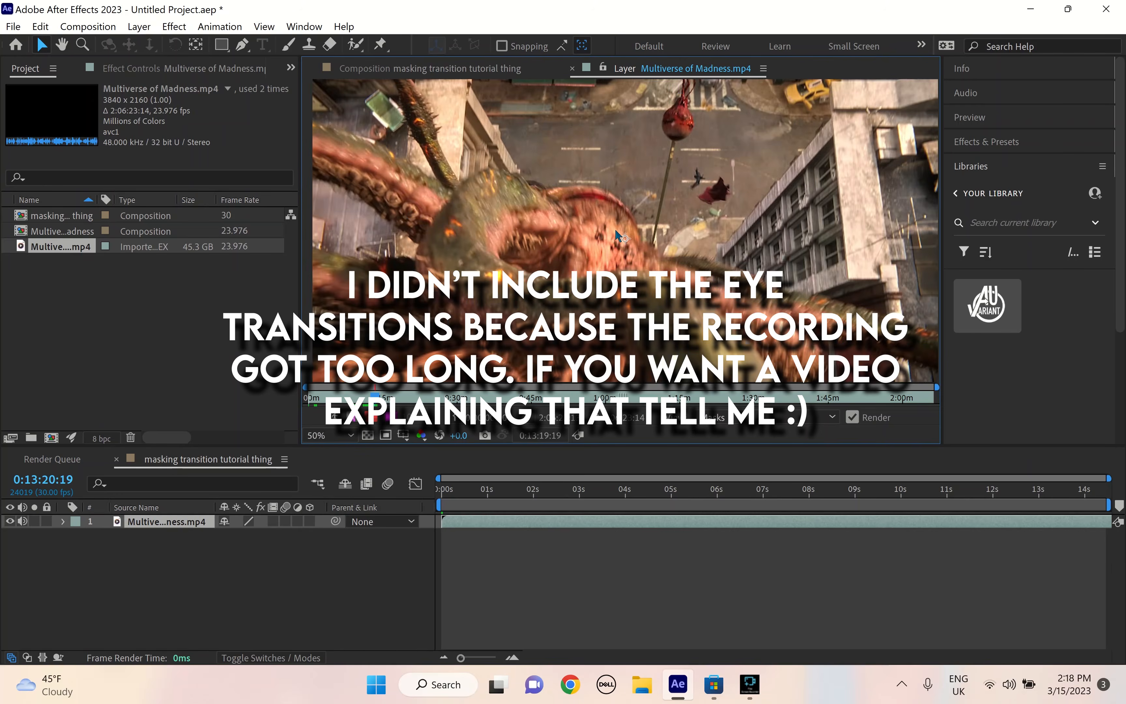
pyautogui.scroll(-2, 616, 230)
pyautogui.press('h')
pyautogui.moveTo(614, 232)
pyautogui.mouseDown()
pyautogui.moveTo(531, 247)
pyautogui.moveTo(448, 298)
pyautogui.moveTo(622, 263)
pyautogui.moveTo(764, 288)
pyautogui.moveTo(733, 244)
pyautogui.moveTo(777, 161)
pyautogui.moveTo(735, 249)
pyautogui.moveTo(484, 258)
pyautogui.moveTo(613, 222)
pyautogui.mouseUp()
pyautogui.scroll(2, 607, 218)
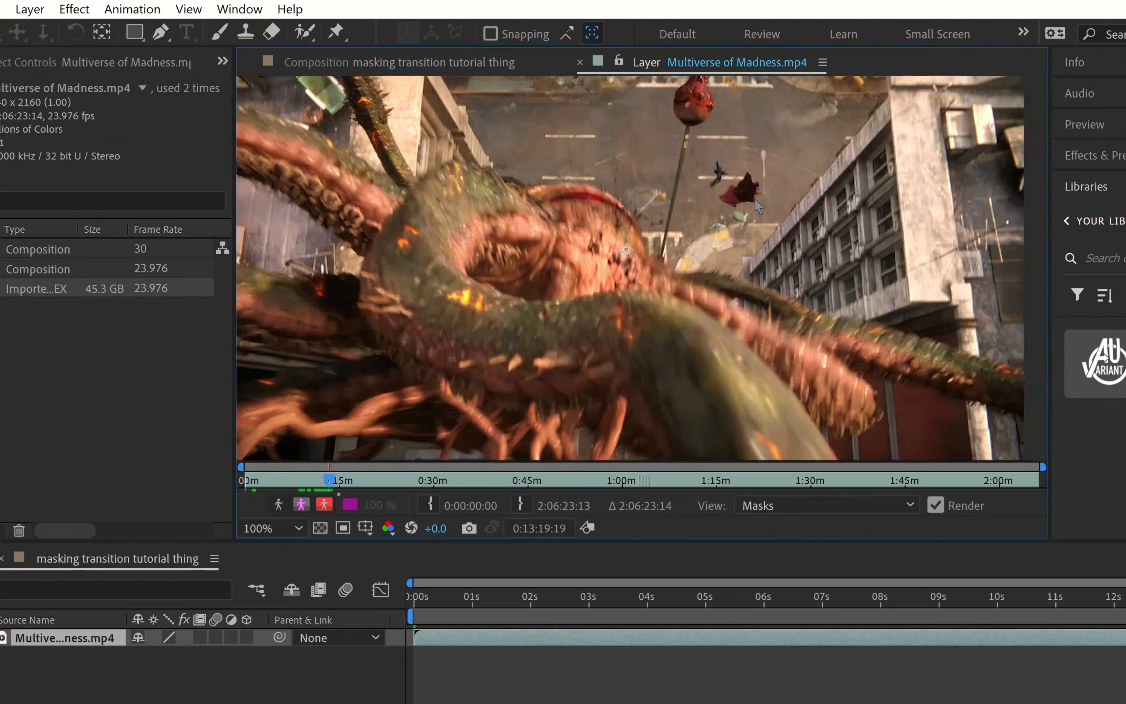
pyautogui.scroll(4, 647, 261)
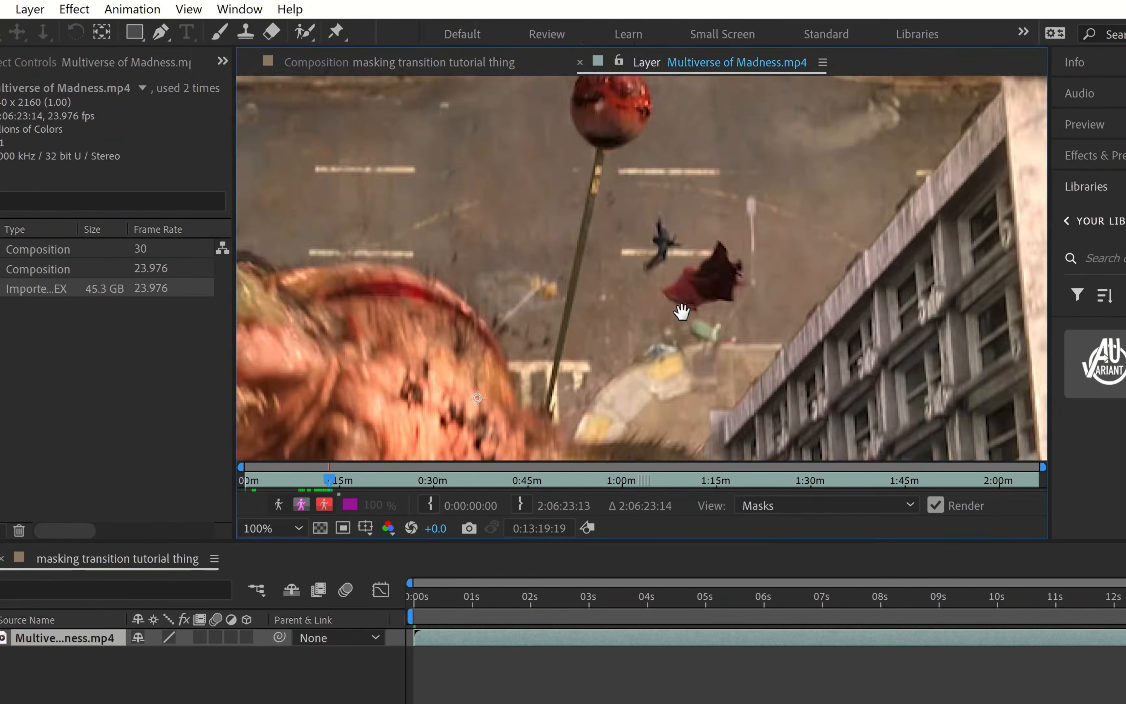
pyautogui.scroll(1, 559, 323)
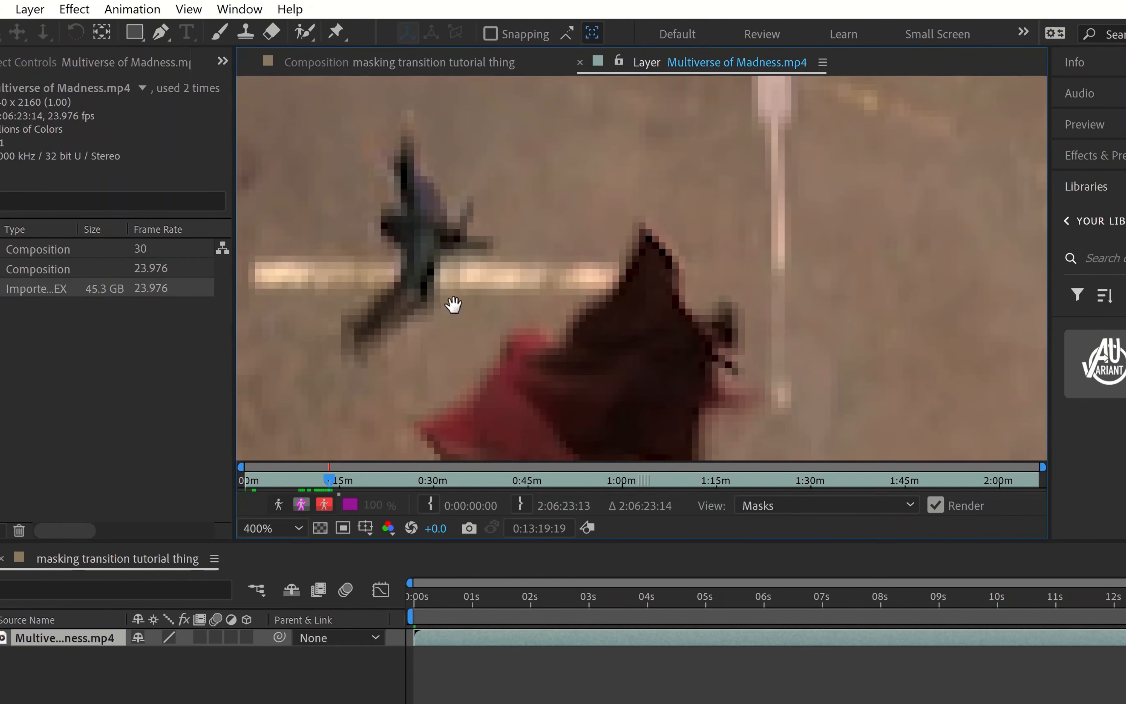
pyautogui.moveTo(454, 305); pyautogui.dragTo(553, 296)
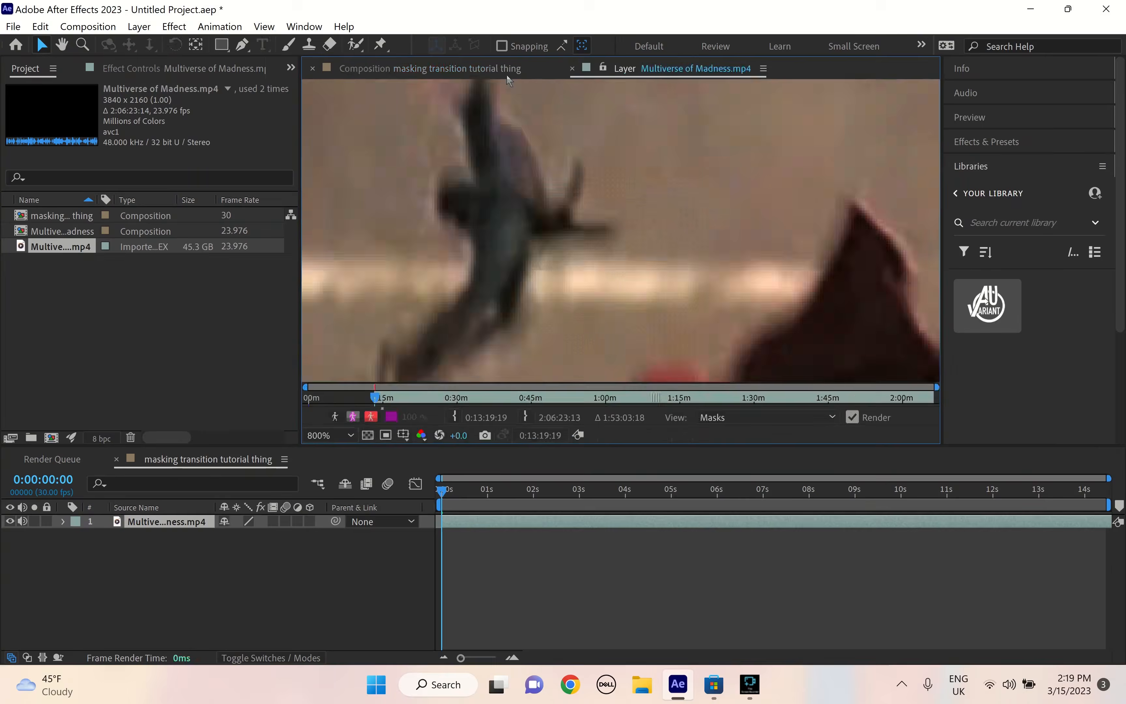
# Return to the masking transition tutorial thing composition and set its preview resolution to Quarter.
pyautogui.click(501, 65)
pyautogui.click(430, 436)
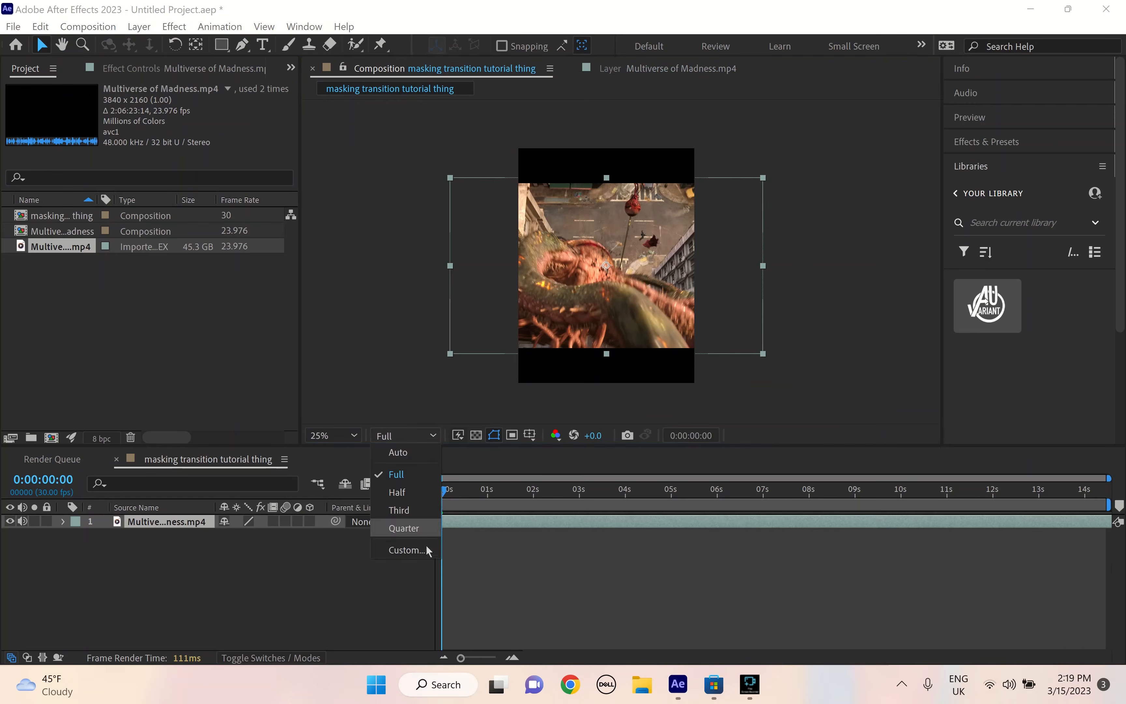
pyautogui.click(413, 526)
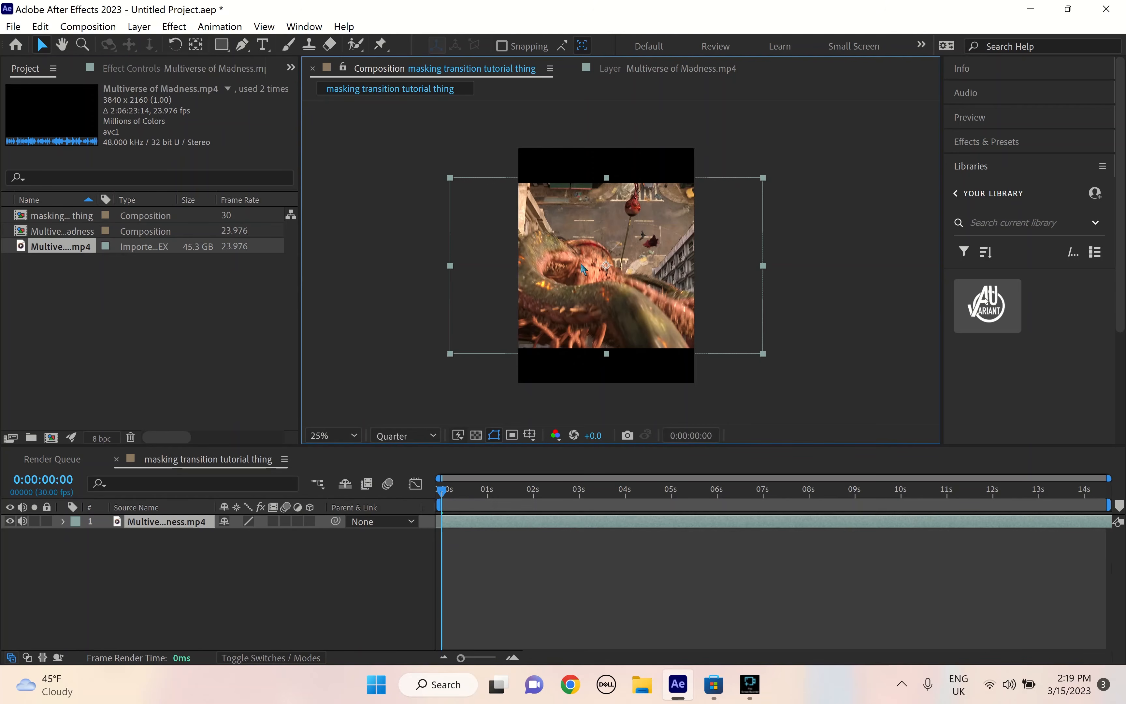
# Reopen the clip layer in its own viewer and scrub to the crowned woman's shot at about 0:33:04:18.
pyautogui.doubleClick(626, 521)
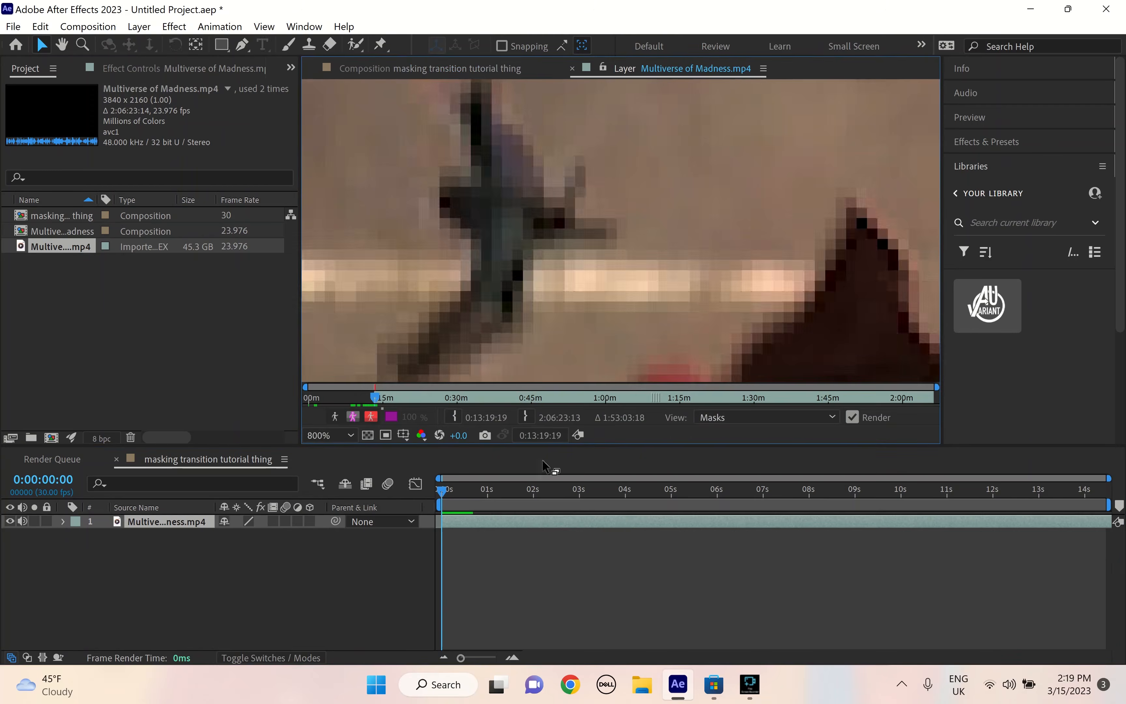
pyautogui.scroll(-1, 442, 325)
pyautogui.scroll(-2, 443, 330)
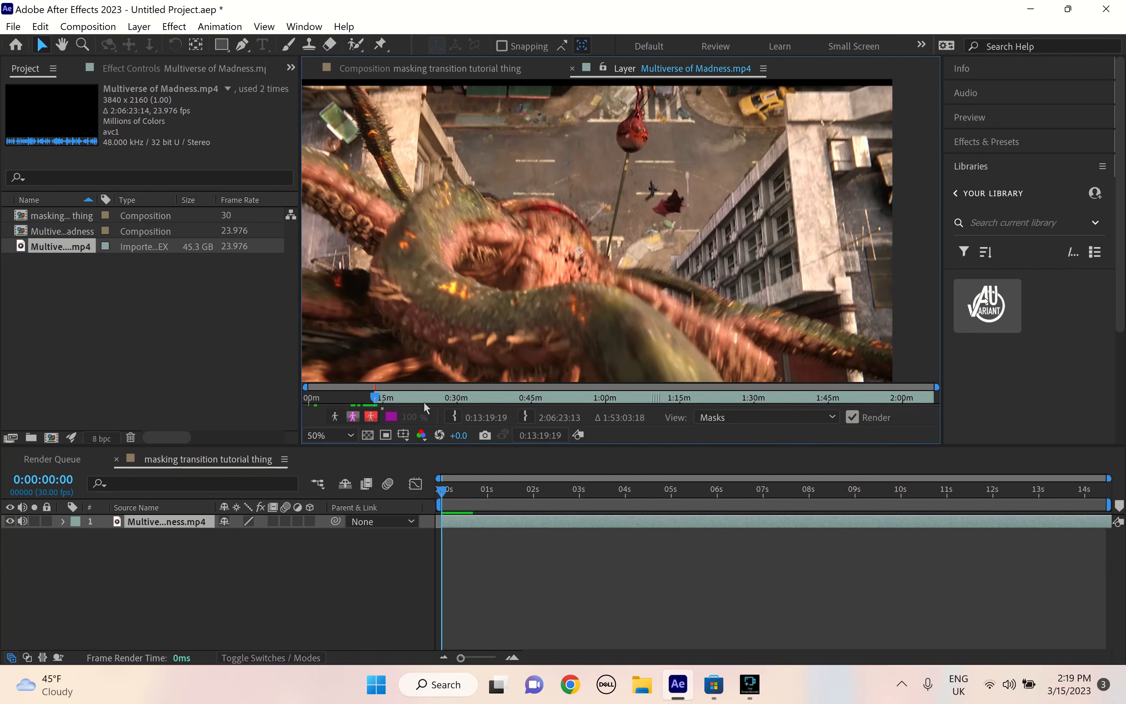
pyautogui.moveTo(380, 400); pyautogui.dragTo(474, 425)
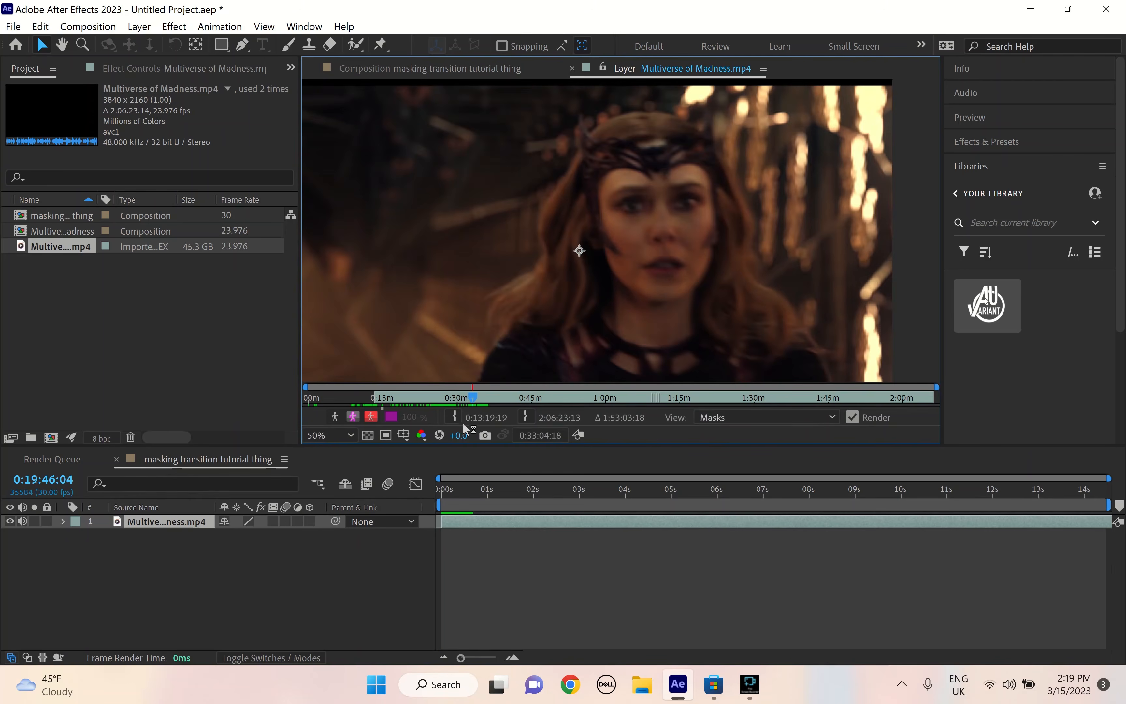
# Narrow the footage time range around the shot, set the clip's in point to 0:32:59:00 and close the layer viewer.
pyautogui.moveTo(301, 382); pyautogui.dragTo(455, 392)
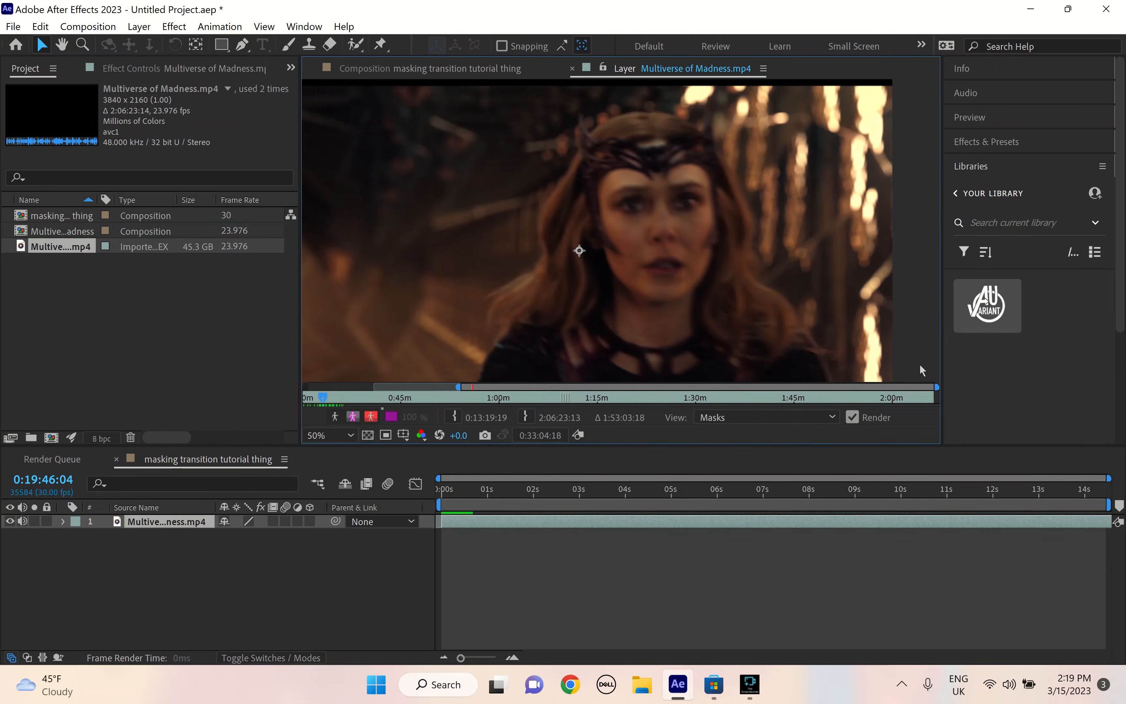
pyautogui.moveTo(936, 387); pyautogui.dragTo(490, 430)
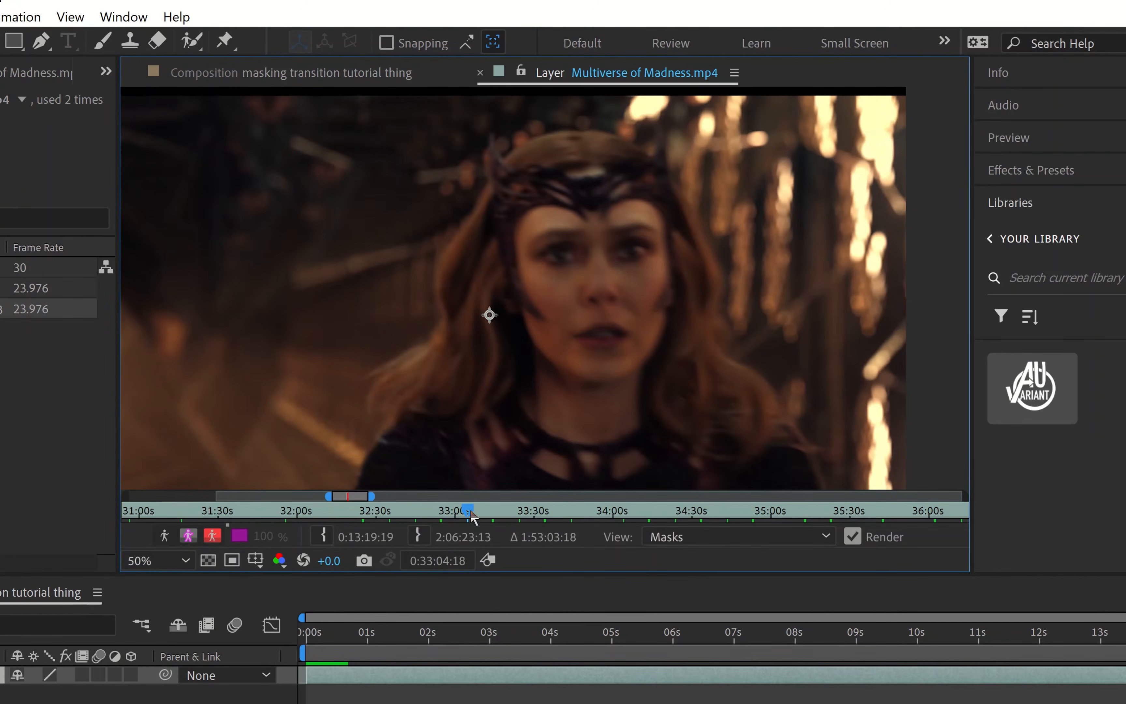
pyautogui.moveTo(471, 512); pyautogui.dragTo(459, 512)
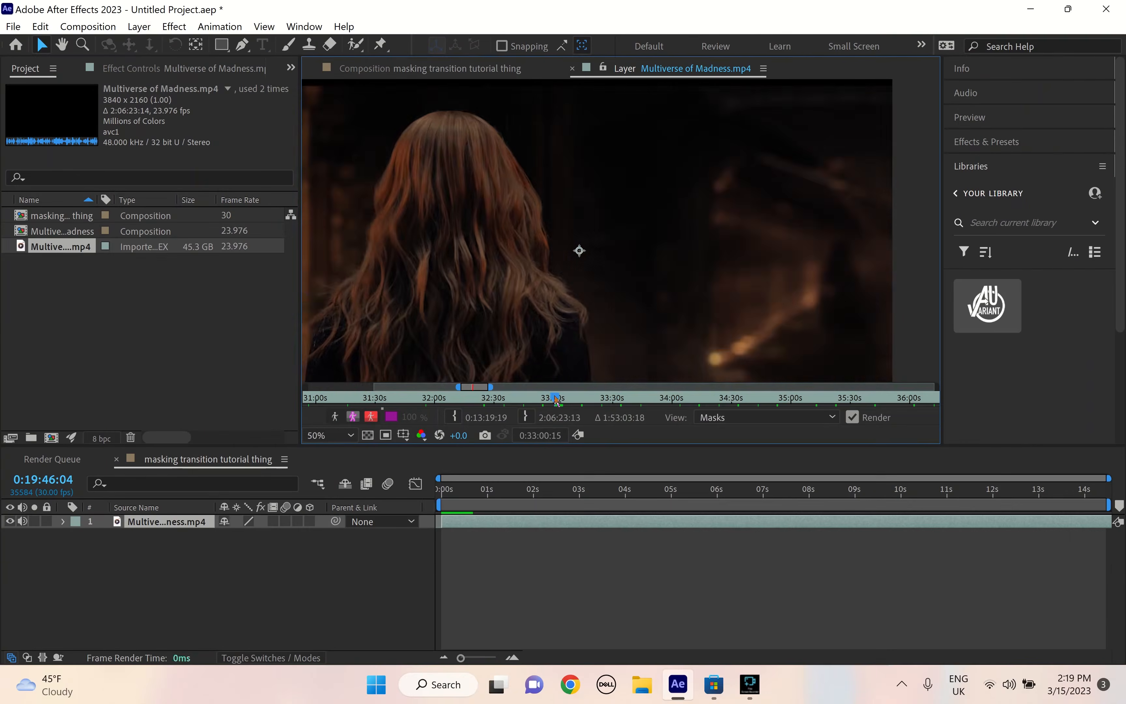
pyautogui.moveTo(557, 399); pyautogui.dragTo(553, 399)
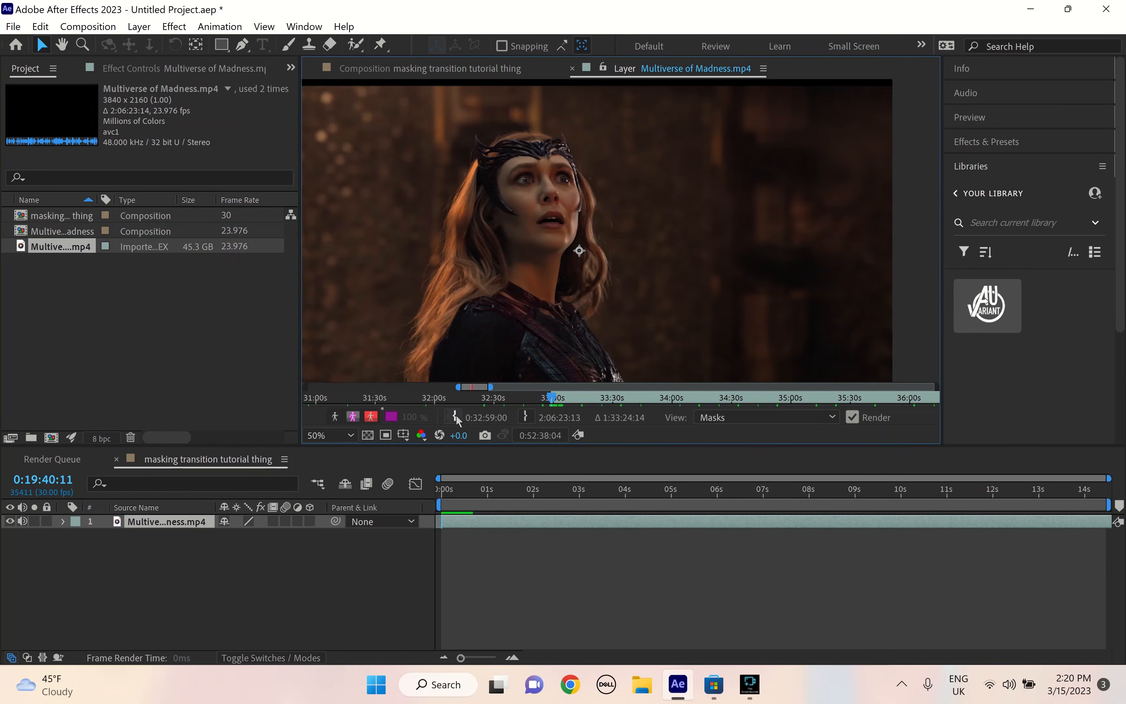
pyautogui.click(572, 68)
# Inspect how the woman is framed against the dark background in the composition.
pyautogui.scroll(2, 583, 234)
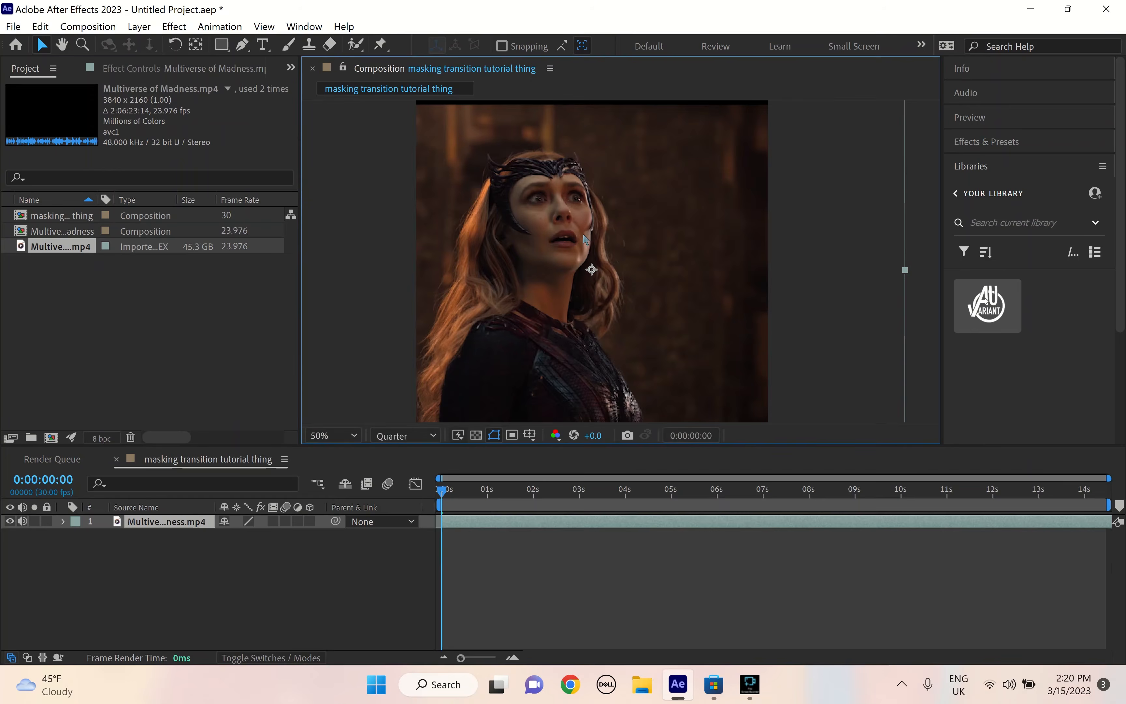
pyautogui.scroll(-2, 583, 234)
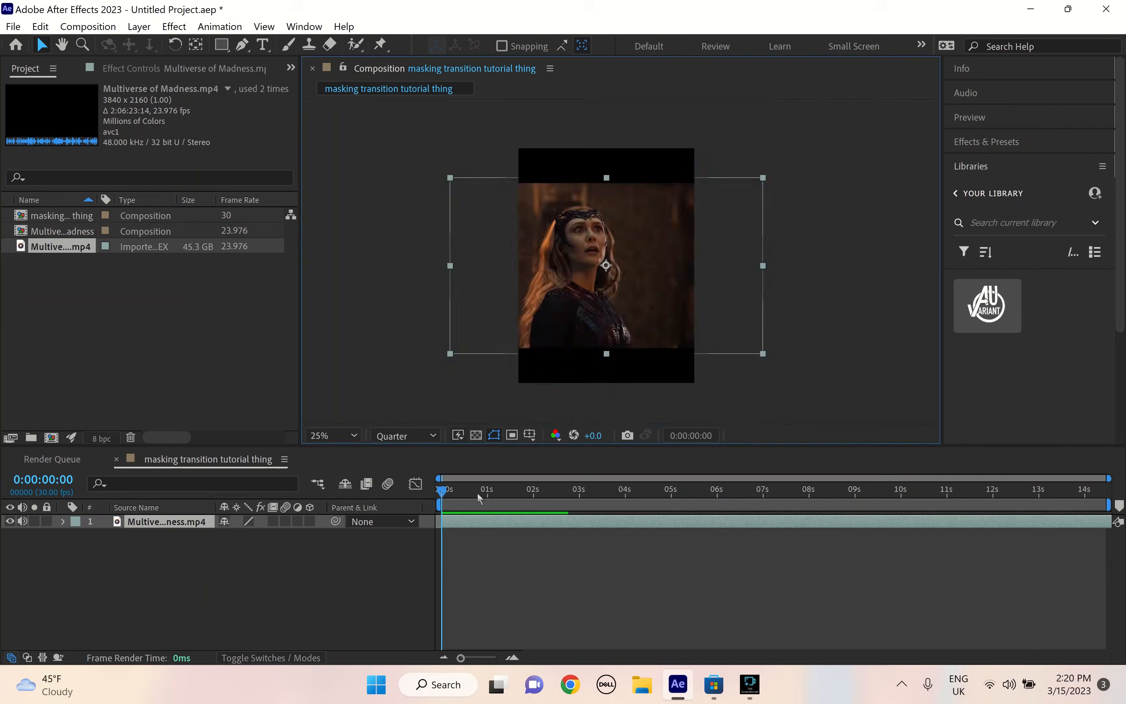
pyautogui.scroll(3, 623, 241)
pyautogui.scroll(-1, 623, 242)
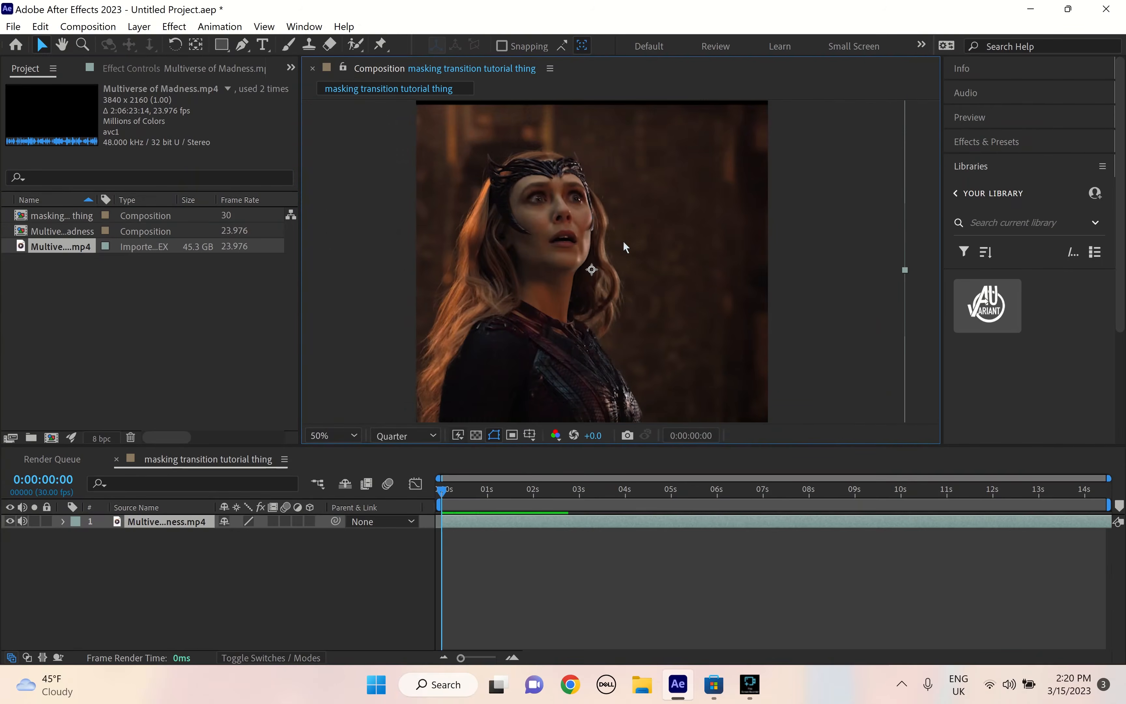
pyautogui.press('space')
pyautogui.moveTo(625, 241); pyautogui.dragTo(643, 228)
pyautogui.scroll(-2, 632, 267)
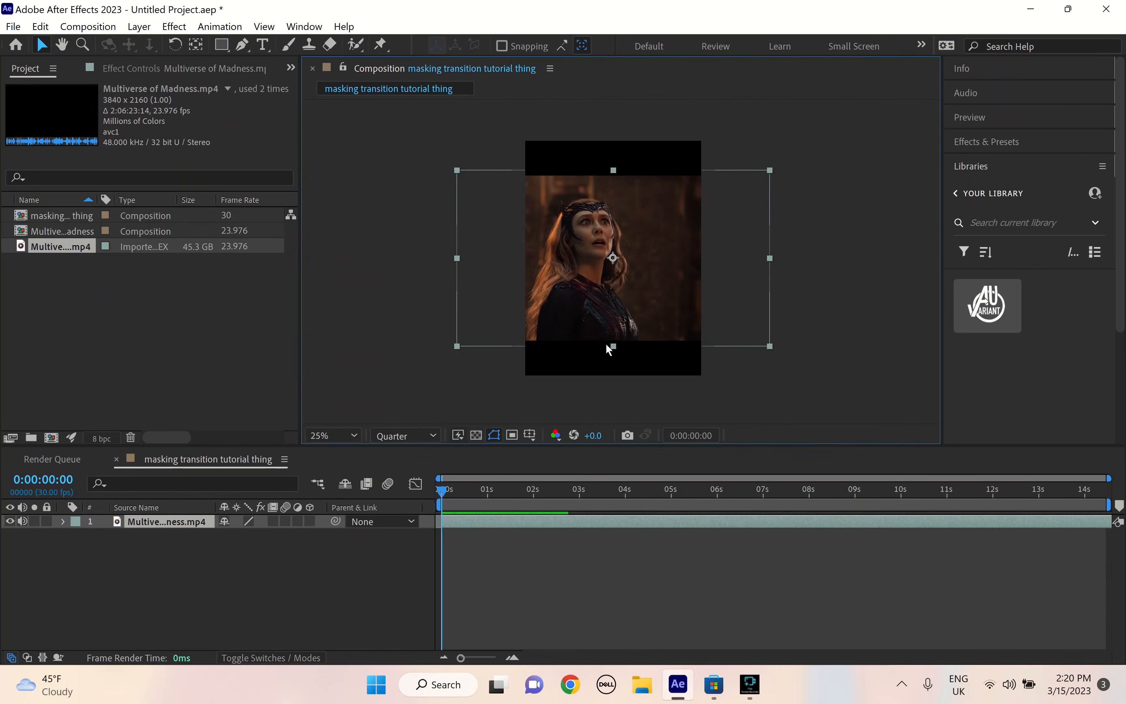
# Duplicate the clip layer and set the copy's in point to 0:33:34:09, closing its viewer.
pyautogui.click(494, 526)
pyautogui.hotkey('ctrl', 'd')
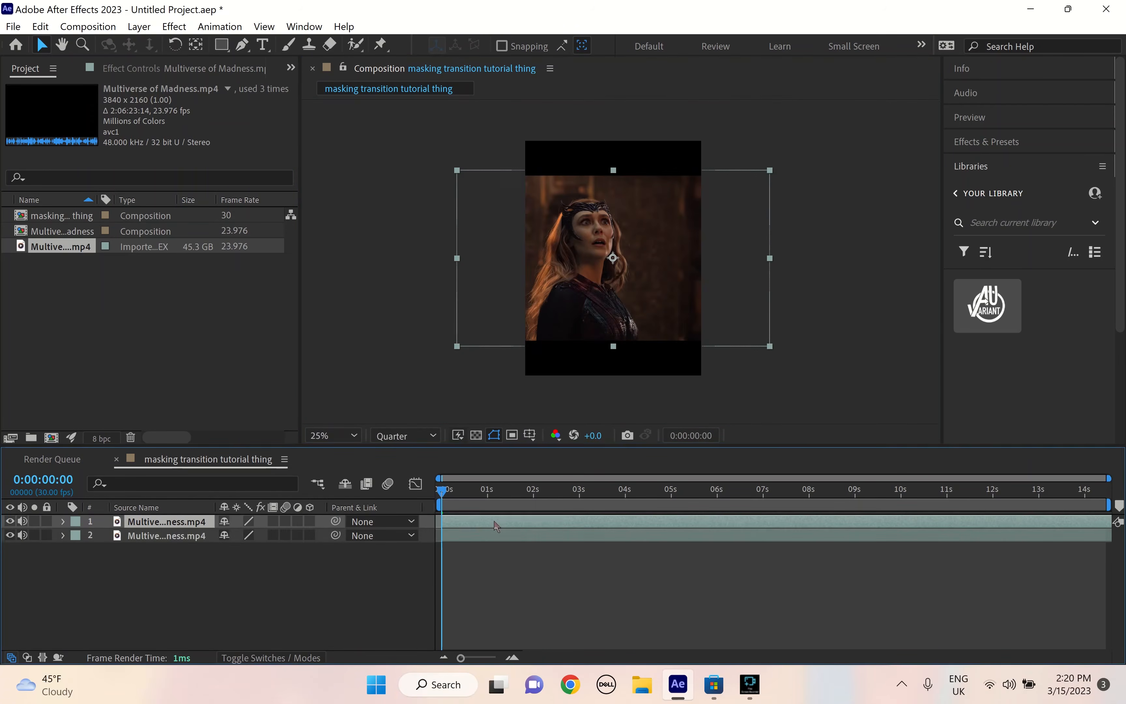
pyautogui.doubleClick(494, 525)
pyautogui.moveTo(474, 404); pyautogui.dragTo(478, 405)
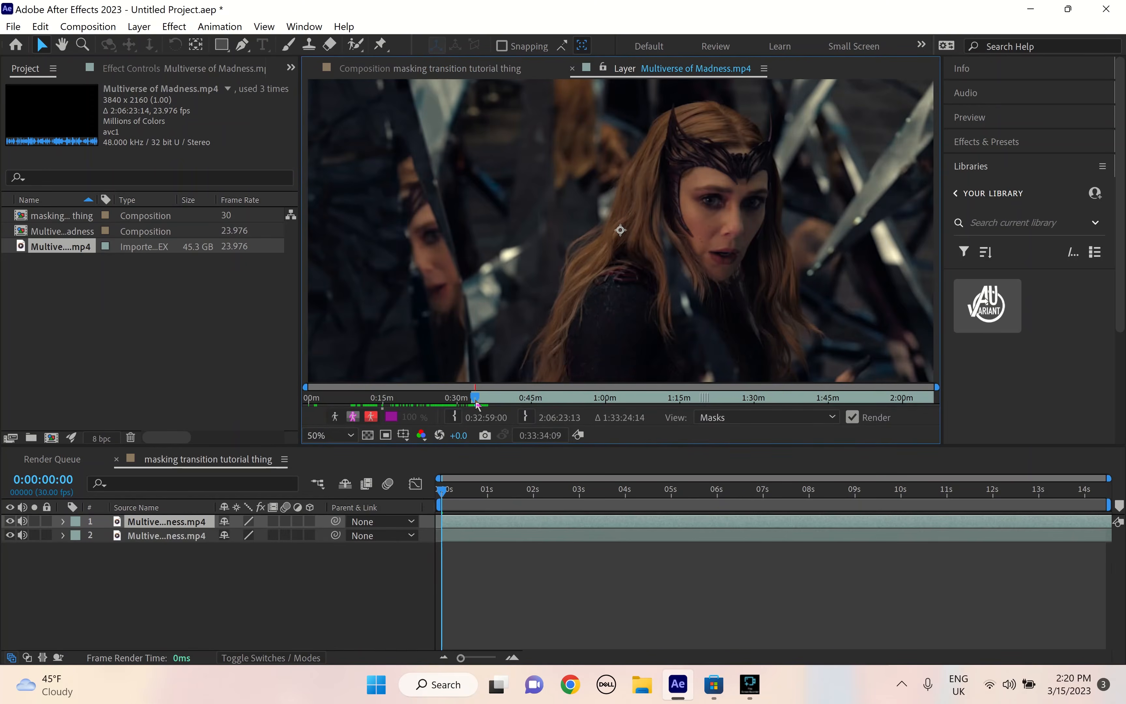
pyautogui.click(454, 417)
pyautogui.click(573, 68)
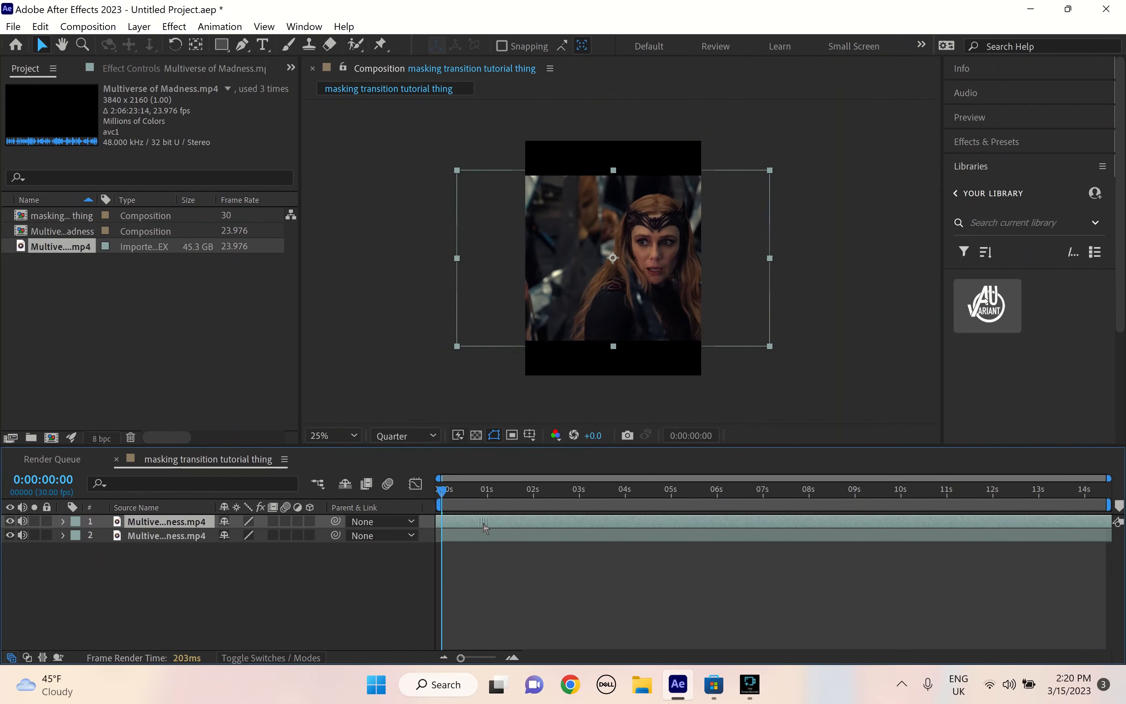
pyautogui.hotkey('ctrl', 'shift', 'd')
pyautogui.click(439, 535)
pyautogui.press('Delete')
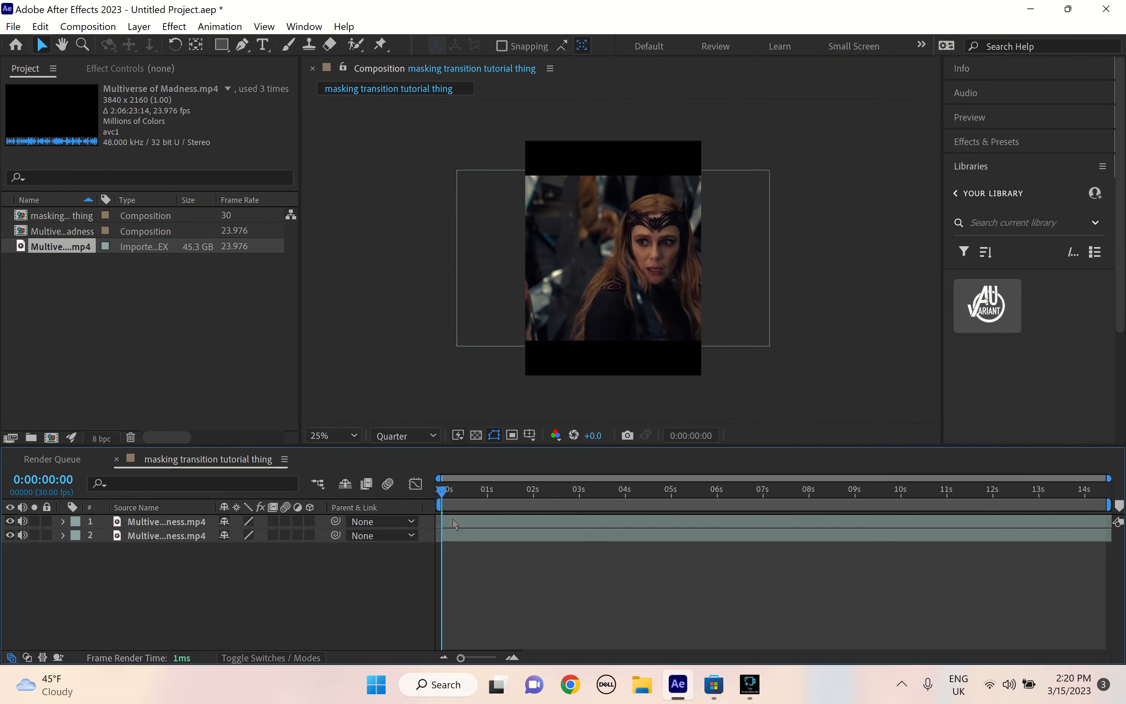
# Move the duplicated clip layer beneath the original in the layer stack.
pyautogui.click(455, 524)
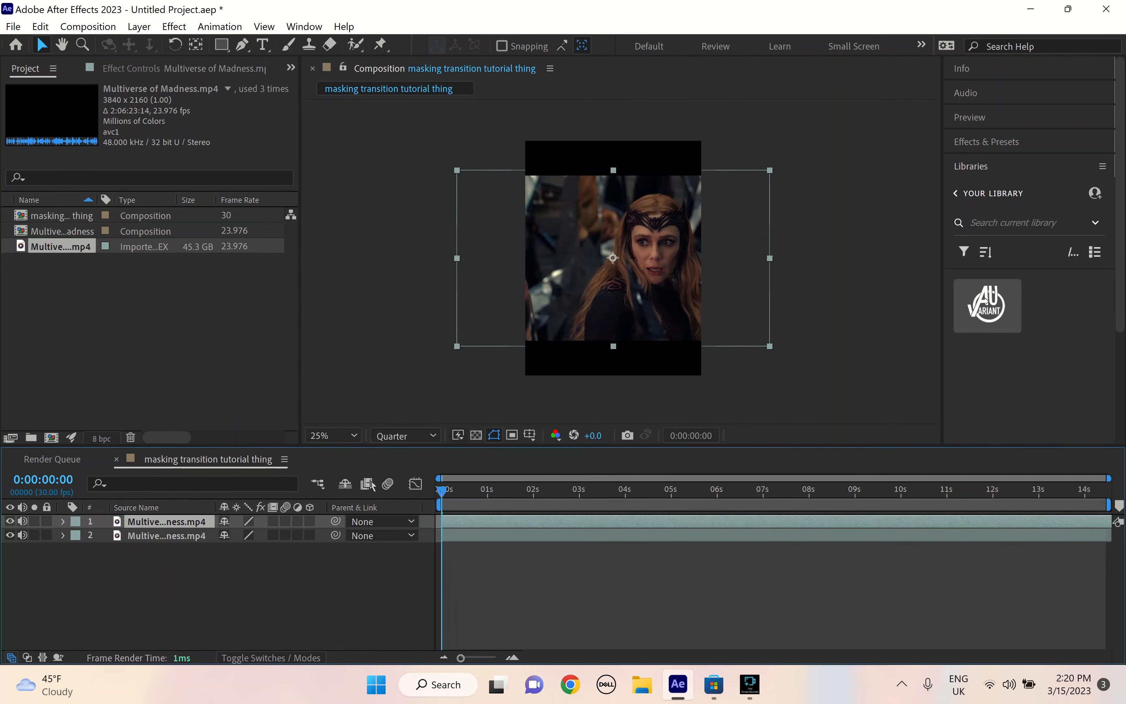
pyautogui.moveTo(198, 525); pyautogui.dragTo(195, 572)
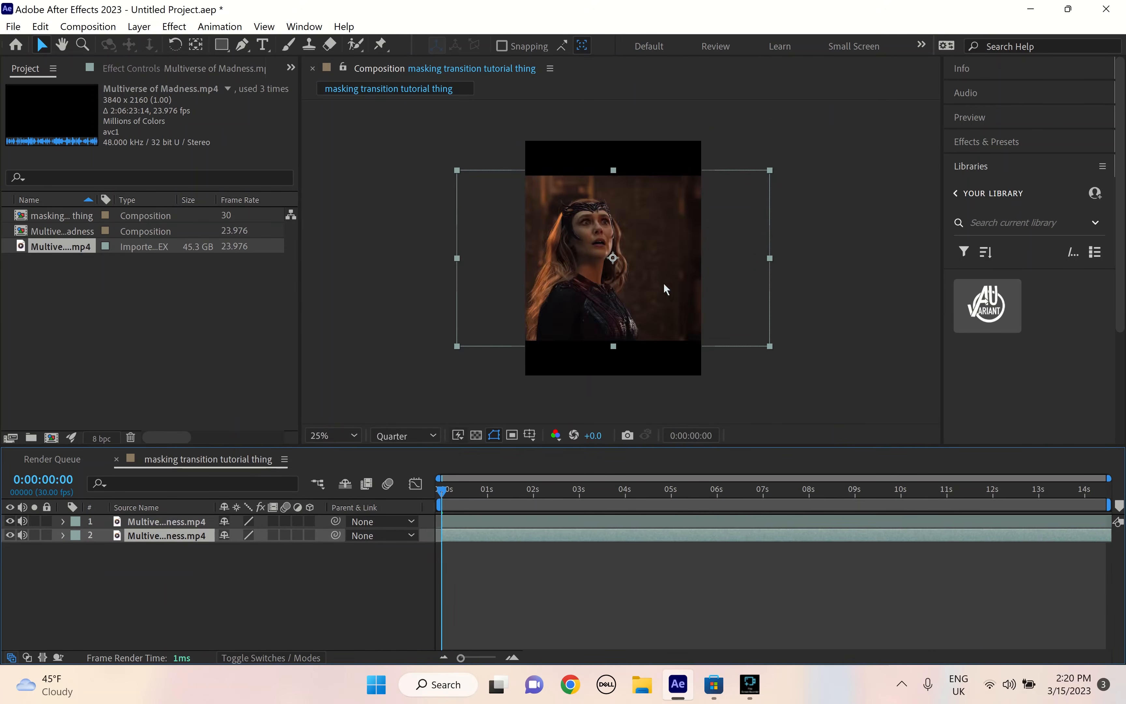
pyautogui.scroll(2, 666, 289)
pyautogui.scroll(-2, 663, 279)
pyautogui.scroll(1, 663, 279)
# Toggle the upper clip's visibility to compare its framing with the shot underneath, leaving it visible.
pyautogui.click(9, 521)
pyautogui.click(10, 521)
pyautogui.click(10, 521)
pyautogui.scroll(1, 660, 299)
pyautogui.scroll(-1, 740, 287)
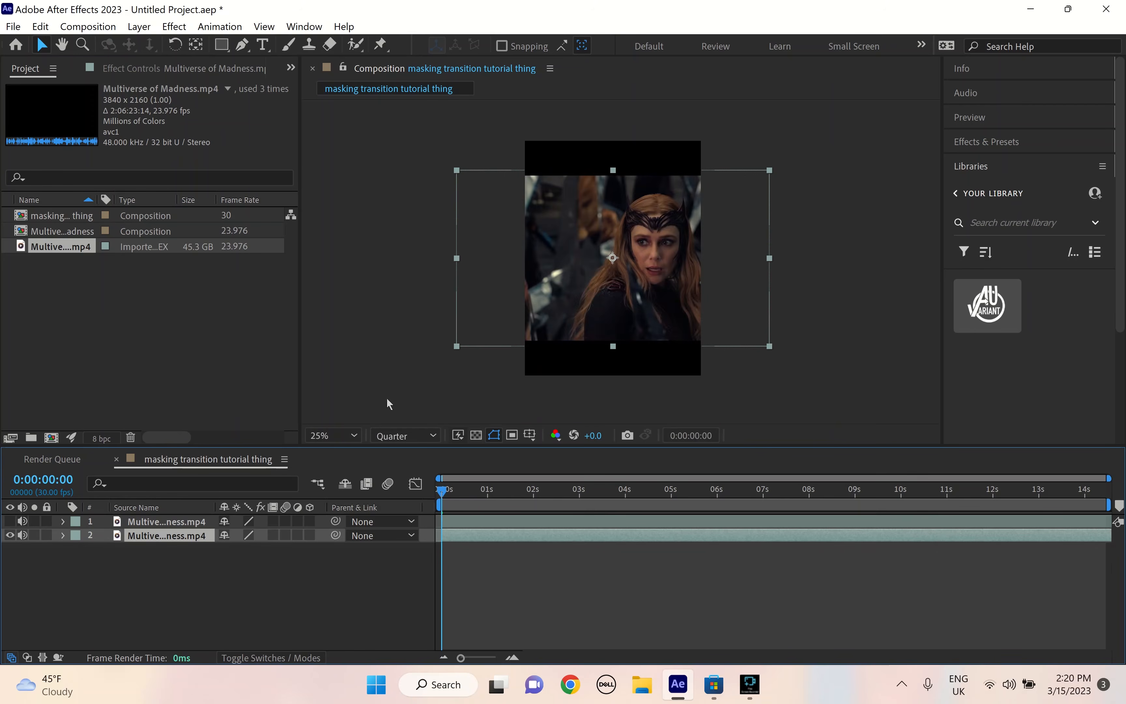
pyautogui.click(11, 521)
# Split both clip layers at 0:00:03:28 and delete the portions after the cut.
pyautogui.moveTo(483, 497); pyautogui.dragTo(625, 534)
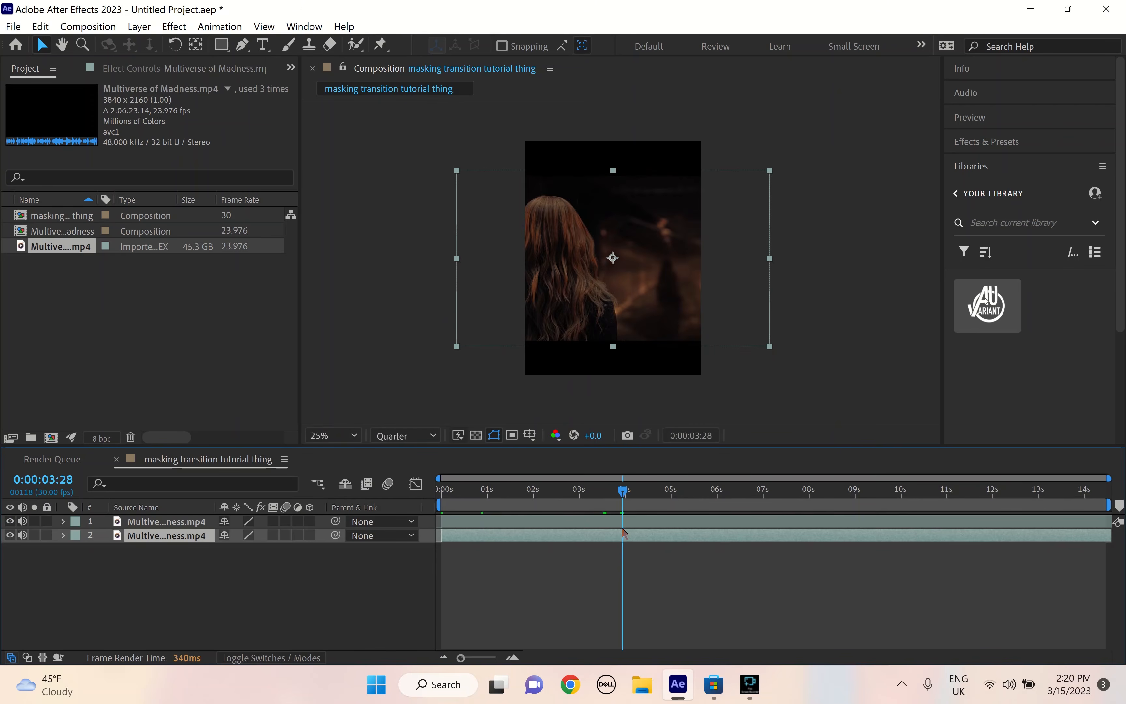
pyautogui.hotkey('ctrl', 'shift', 'd')
pyautogui.click(624, 524)
pyautogui.hotkey('ctrl', 'shift', 'd')
pyautogui.press('Delete')
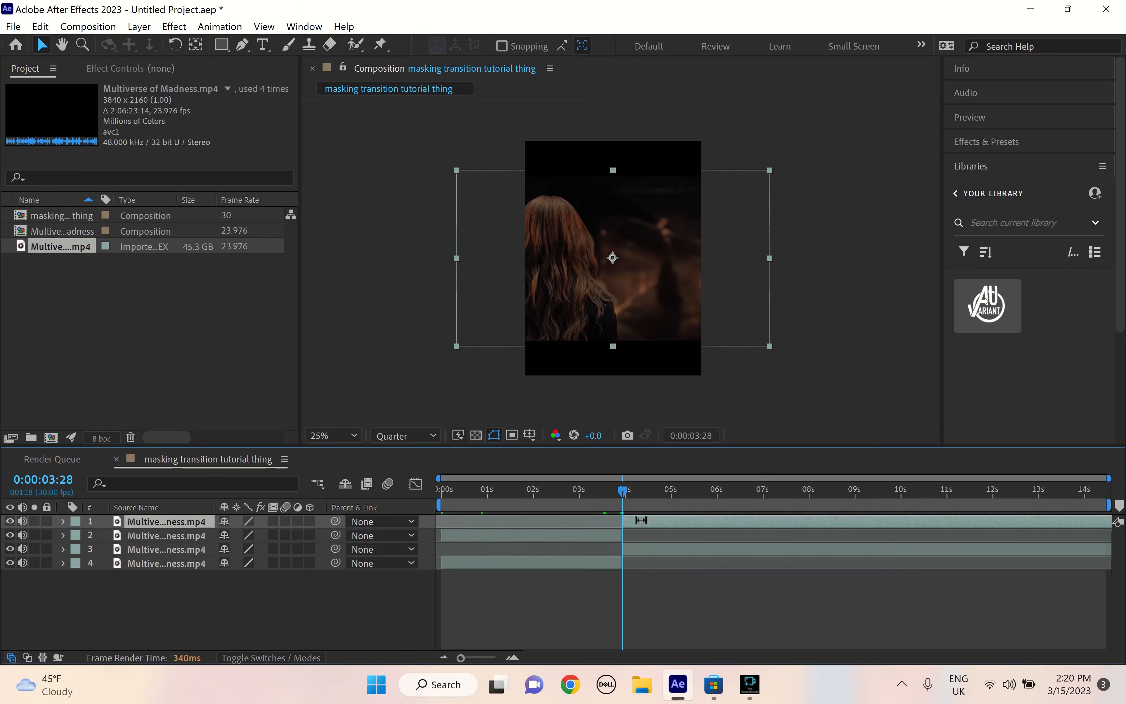
pyautogui.click(642, 532)
pyautogui.press('Delete')
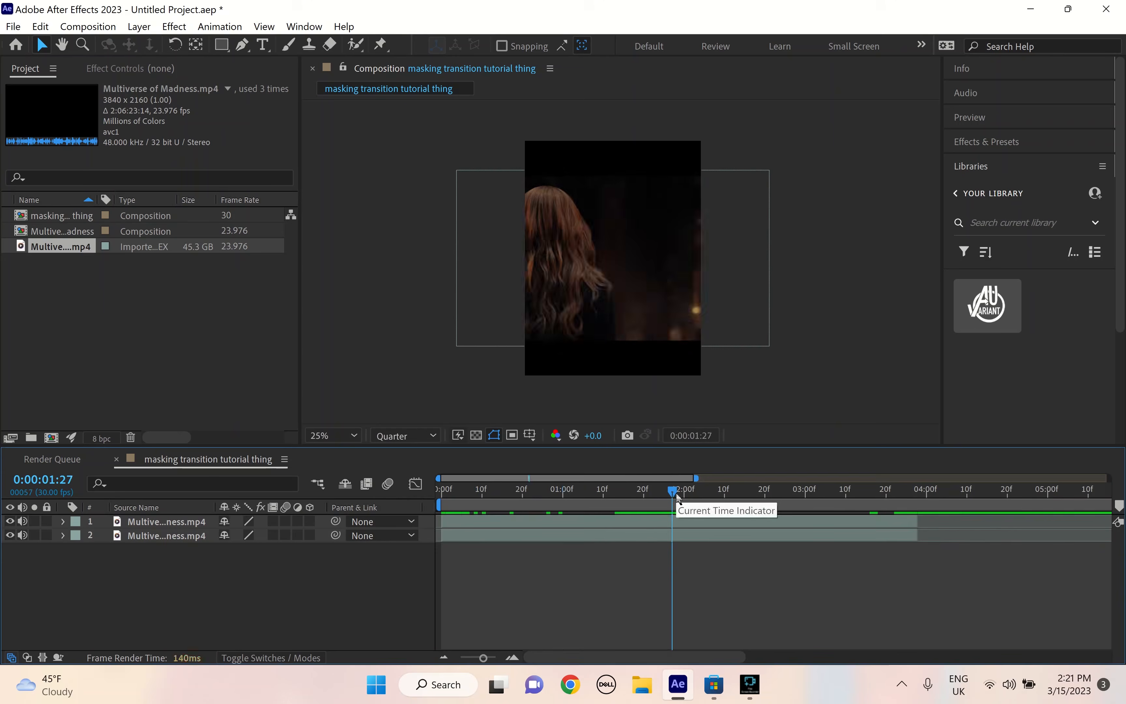
# Place composition marker 1 at 0:00:01:27 as the transition point.
pyautogui.moveTo(676, 493); pyautogui.dragTo(672, 560)
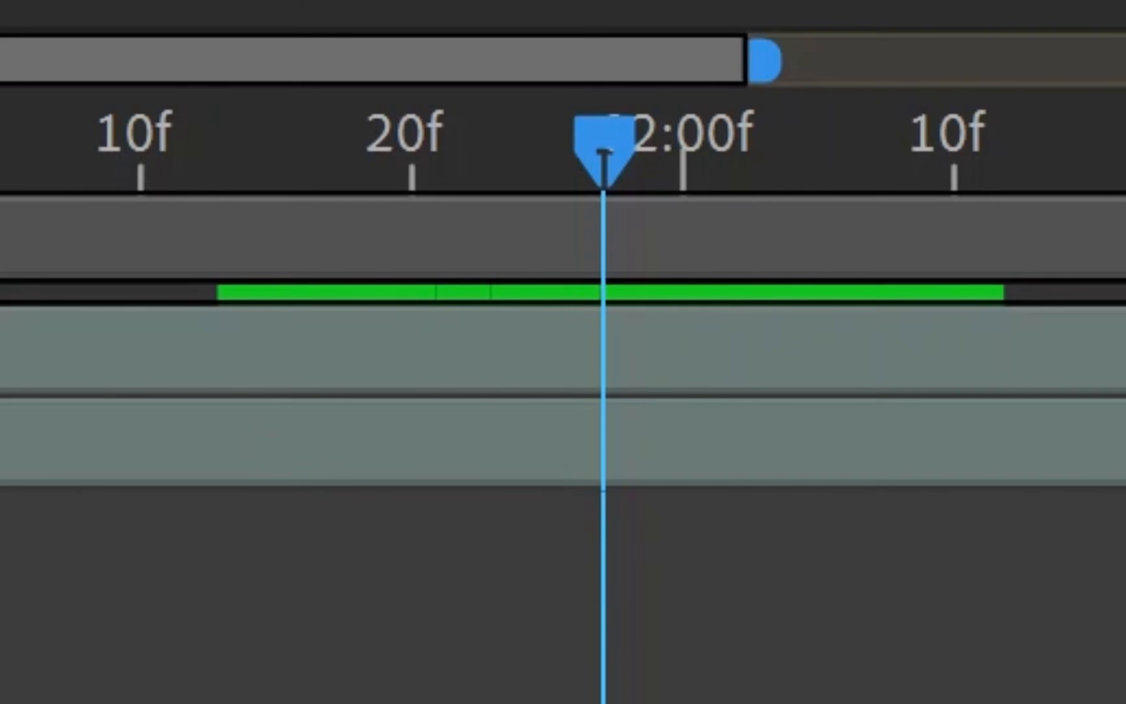
pyautogui.hotkey('shift', '1')
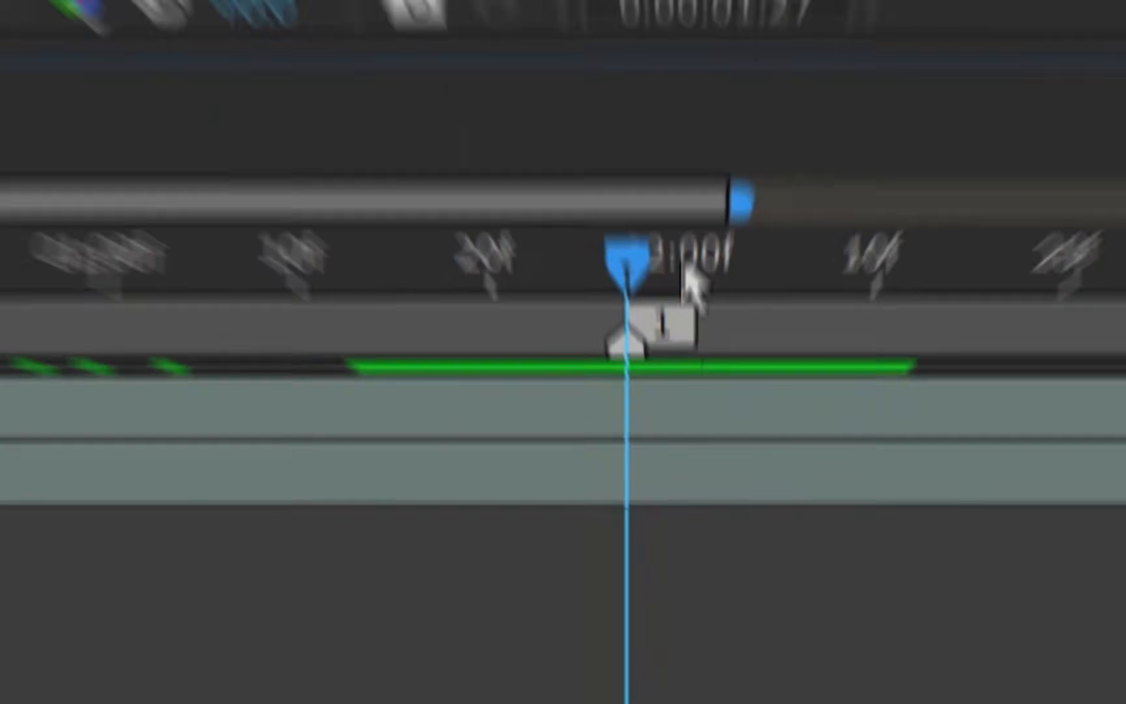
# Select both clip layers and reveal their Scale properties.
pyautogui.moveTo(627, 261); pyautogui.dragTo(562, 546)
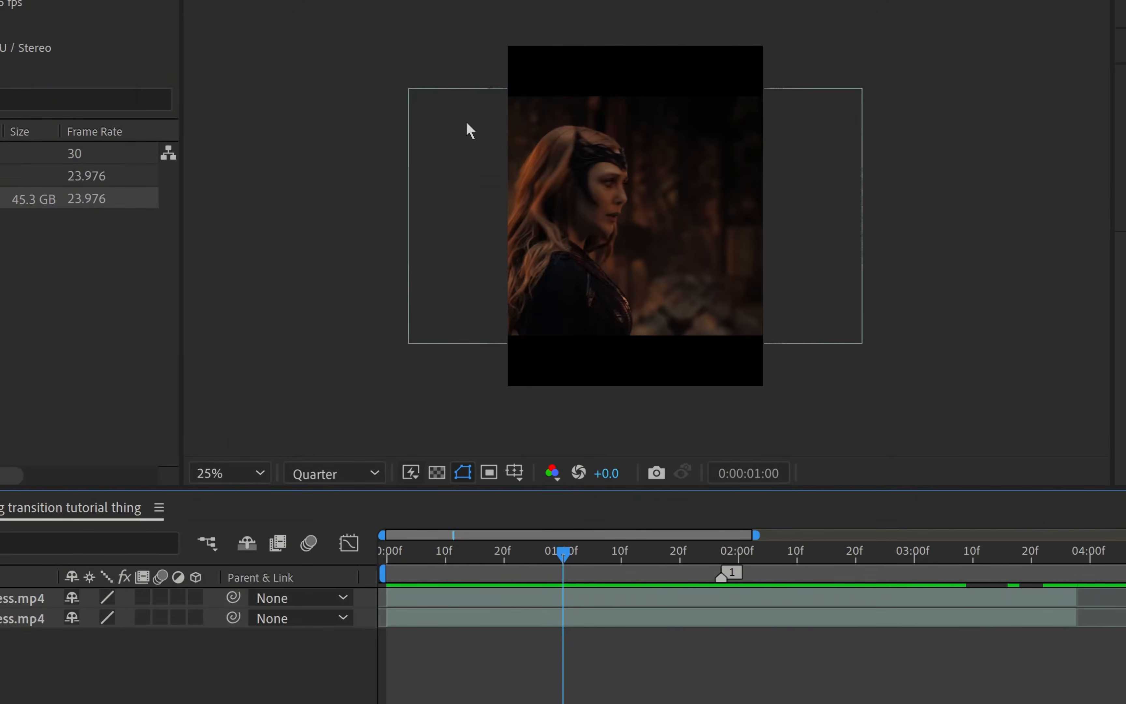
pyautogui.click(680, 600)
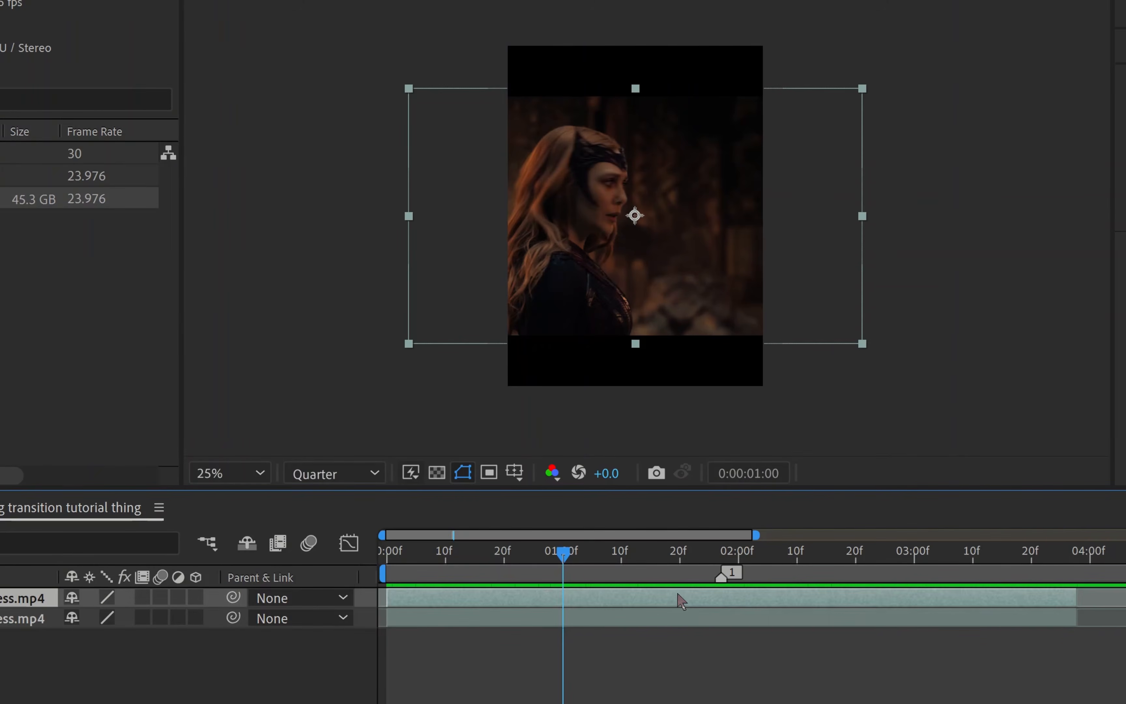
pyautogui.keyDown('shift'); pyautogui.click(670, 624); pyautogui.keyUp('shift')
pyautogui.press('s')
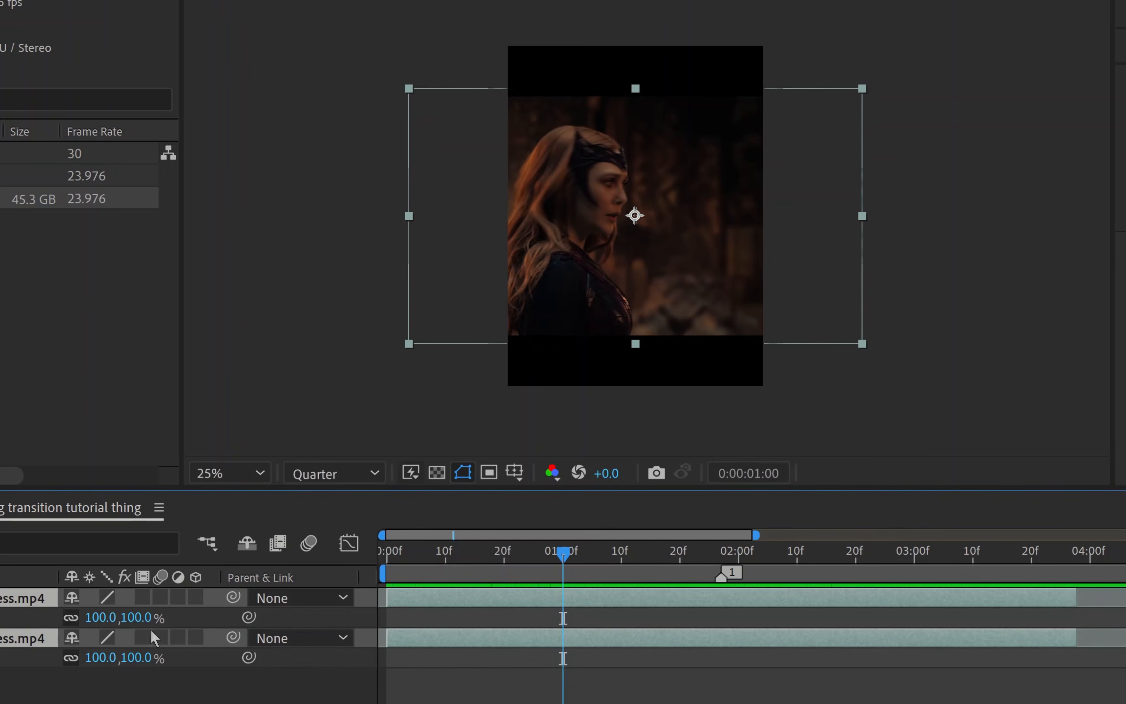
pyautogui.click(577, 689)
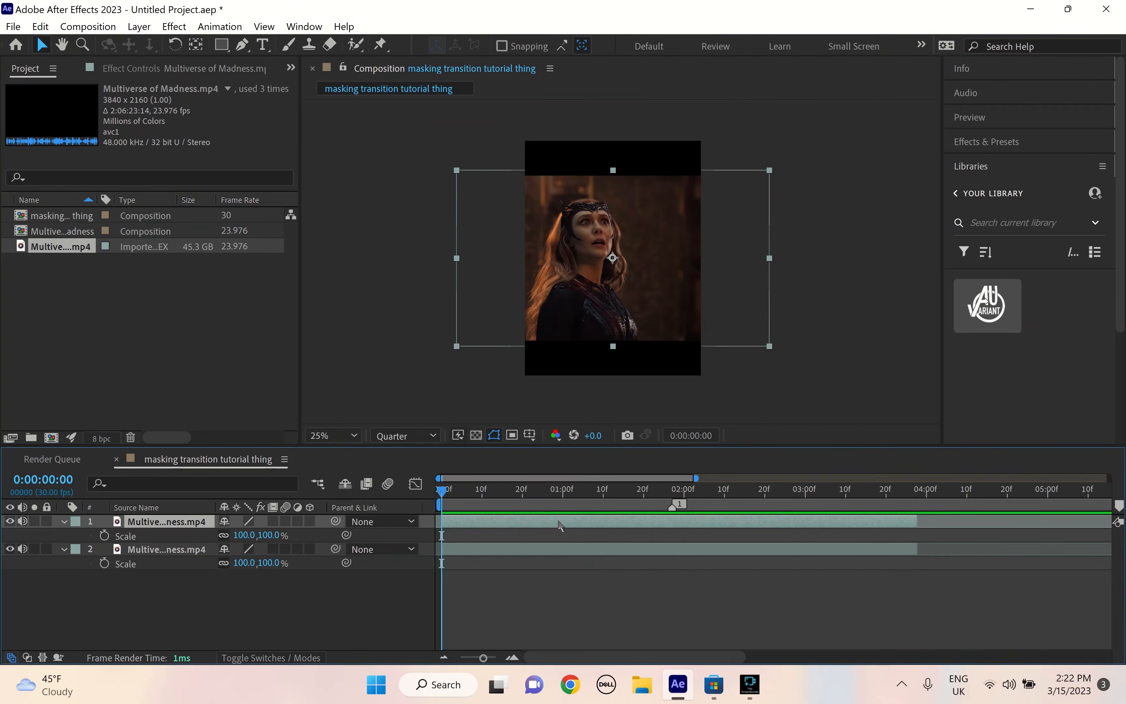
# Pre-compose the upper clip layer, moving all attributes into the new composition and adjusting its duration to the layer's time span.
pyautogui.hotkey('ctrl', 'shift', 'c')
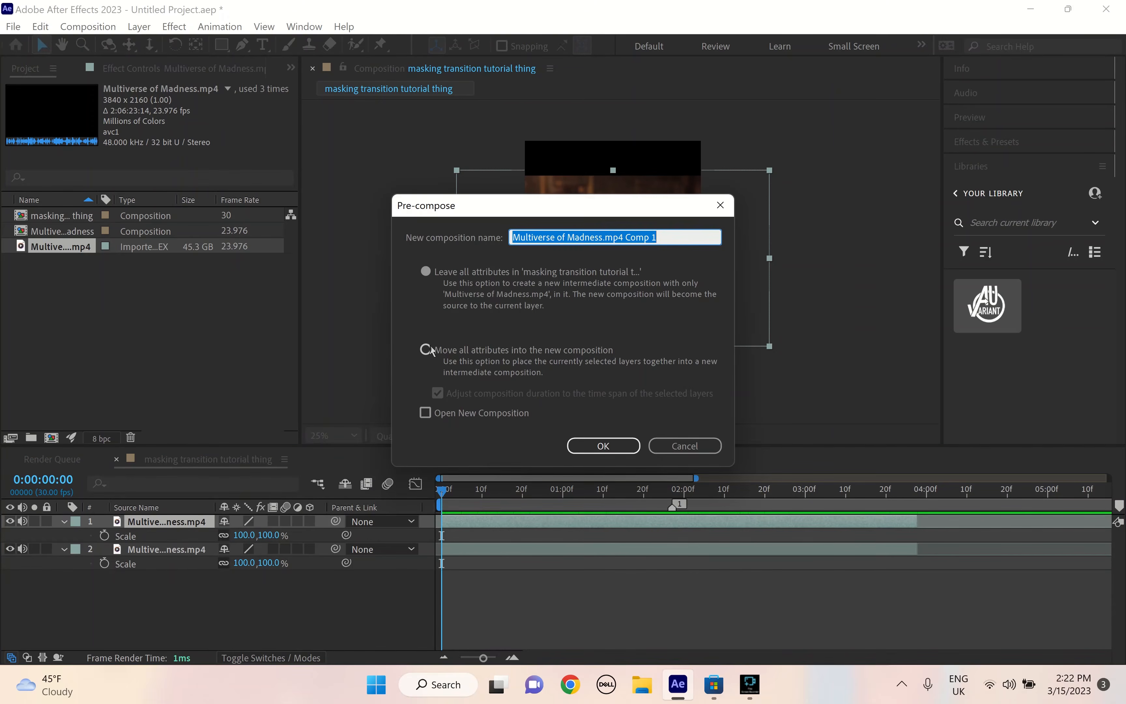
pyautogui.click(715, 448)
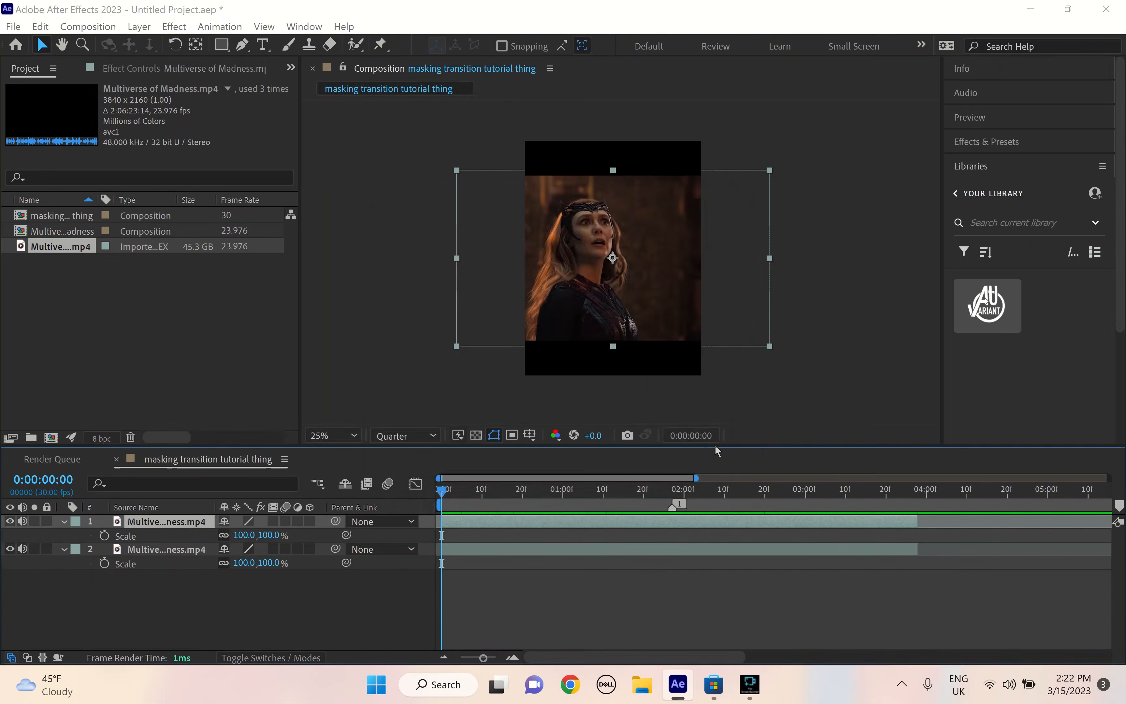
pyautogui.hotkey('ctrl', 'shift', 'c')
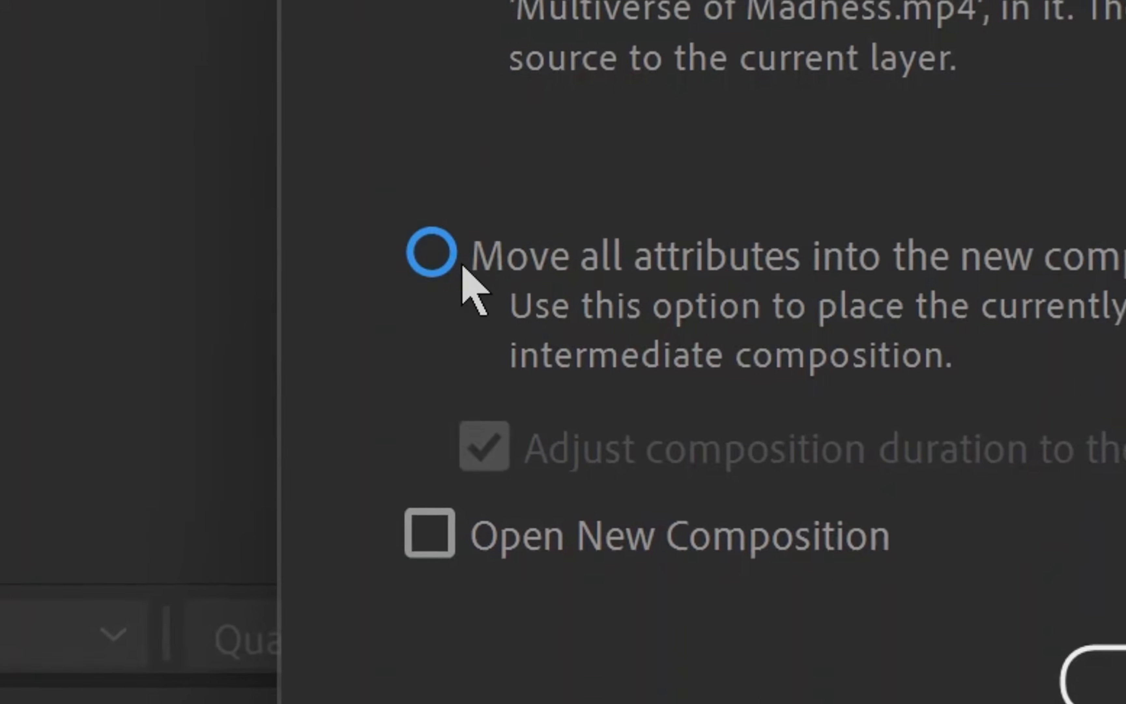
pyautogui.click(431, 353)
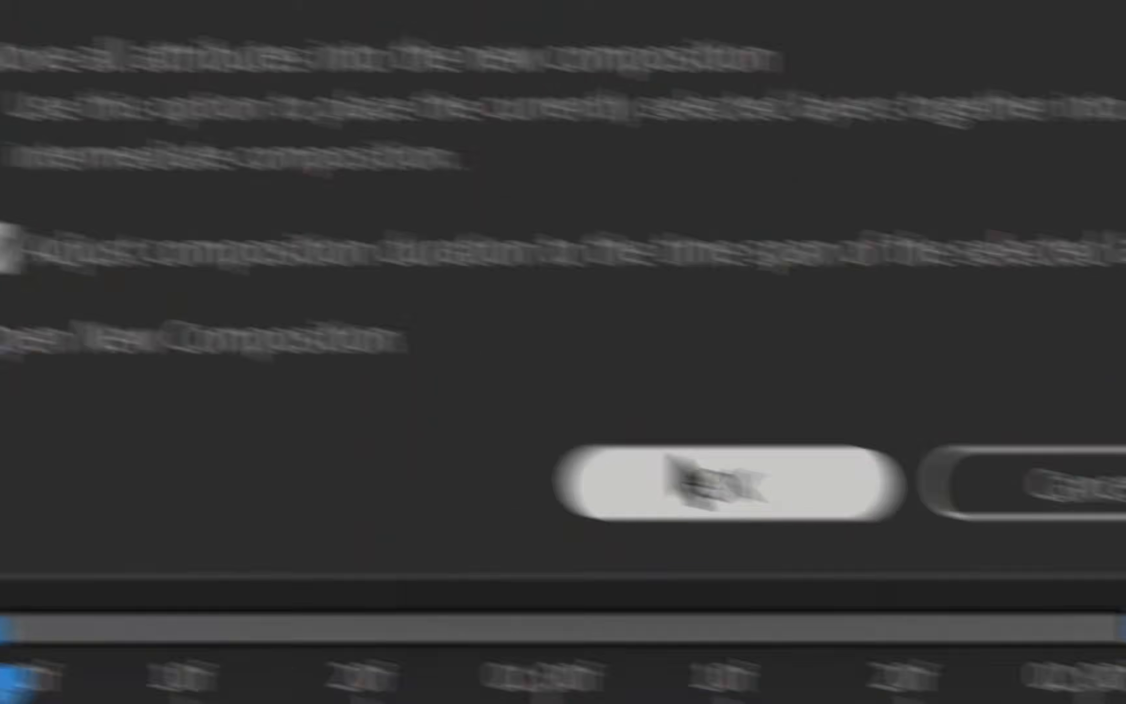
pyautogui.click(1108, 680)
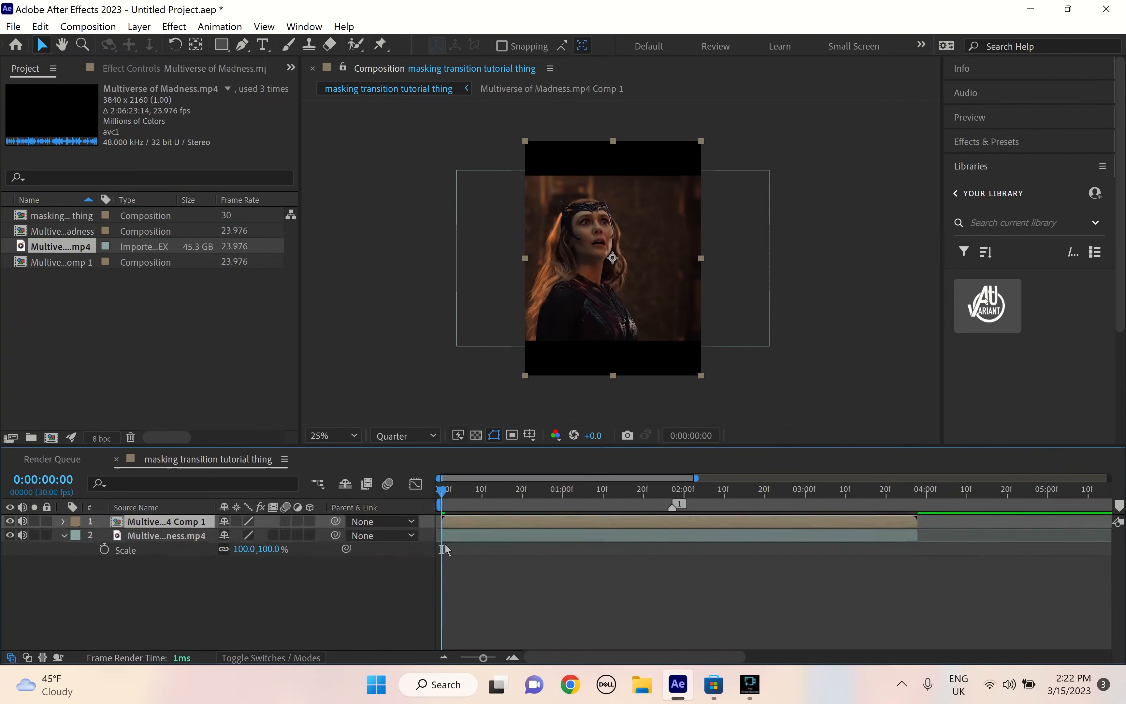
# Pre-compose the lower clip layer with all attributes moved into its own composition.
pyautogui.click(446, 548)
pyautogui.hotkey('ctrl', 'shift', 'c')
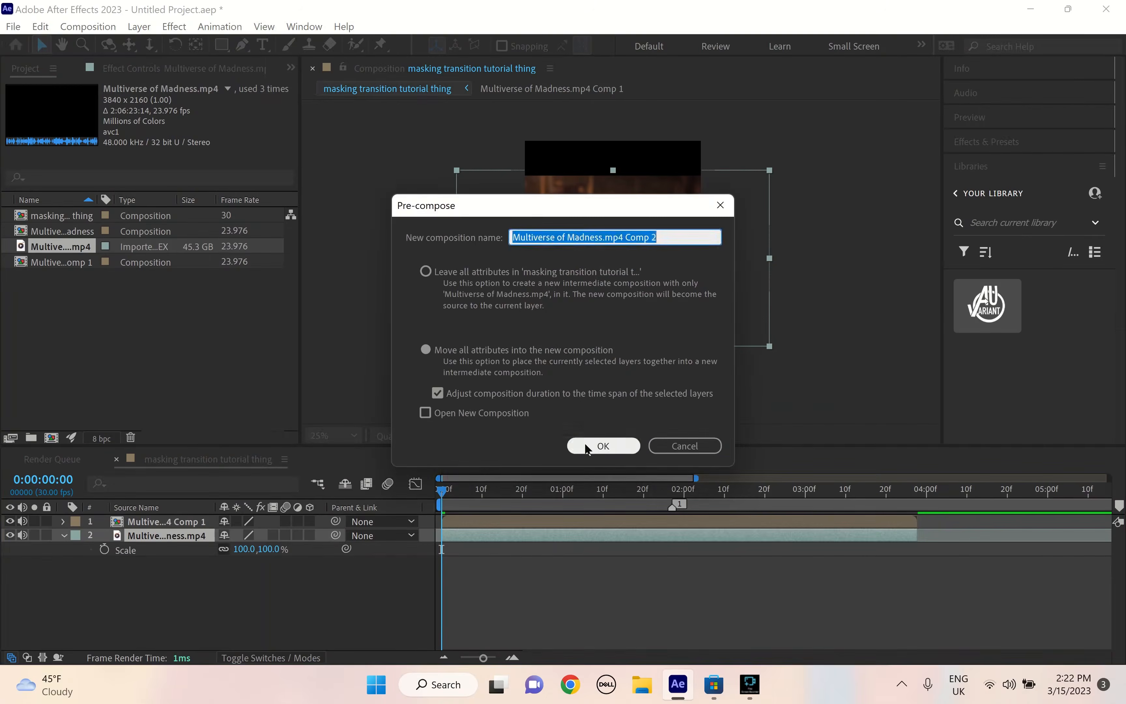
pyautogui.click(594, 446)
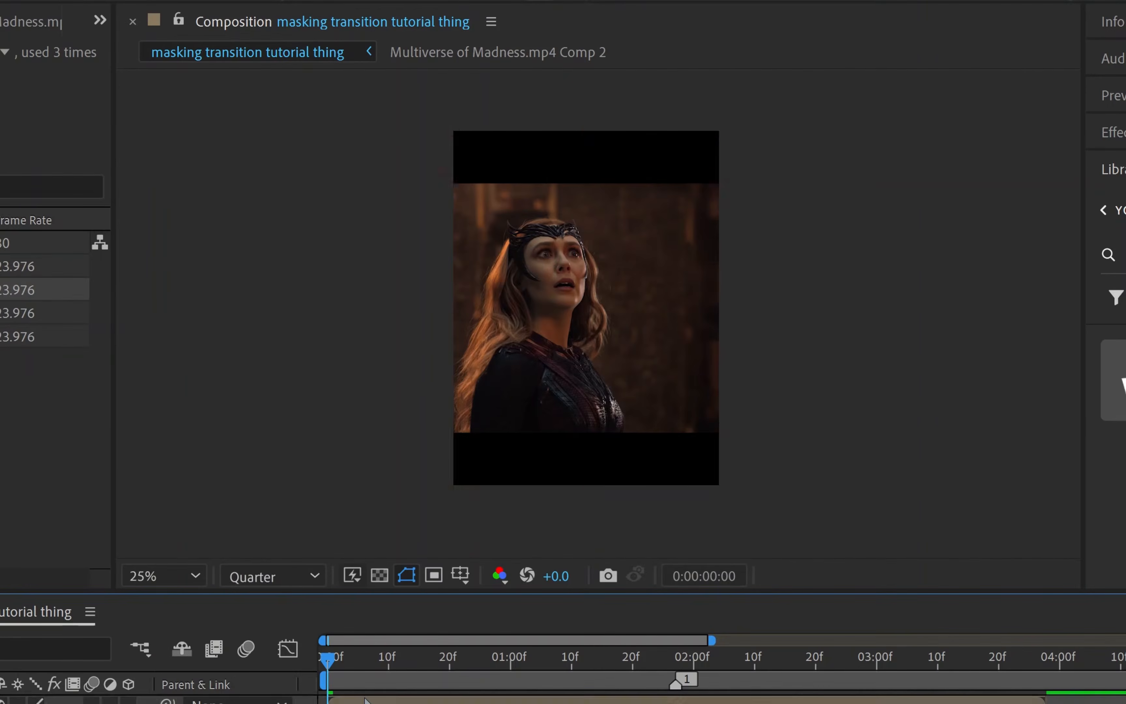
# Try scaling the upper pre-composed clip to 89% and the lower one to 90%, and undo both scale changes.
pyautogui.click(687, 700)
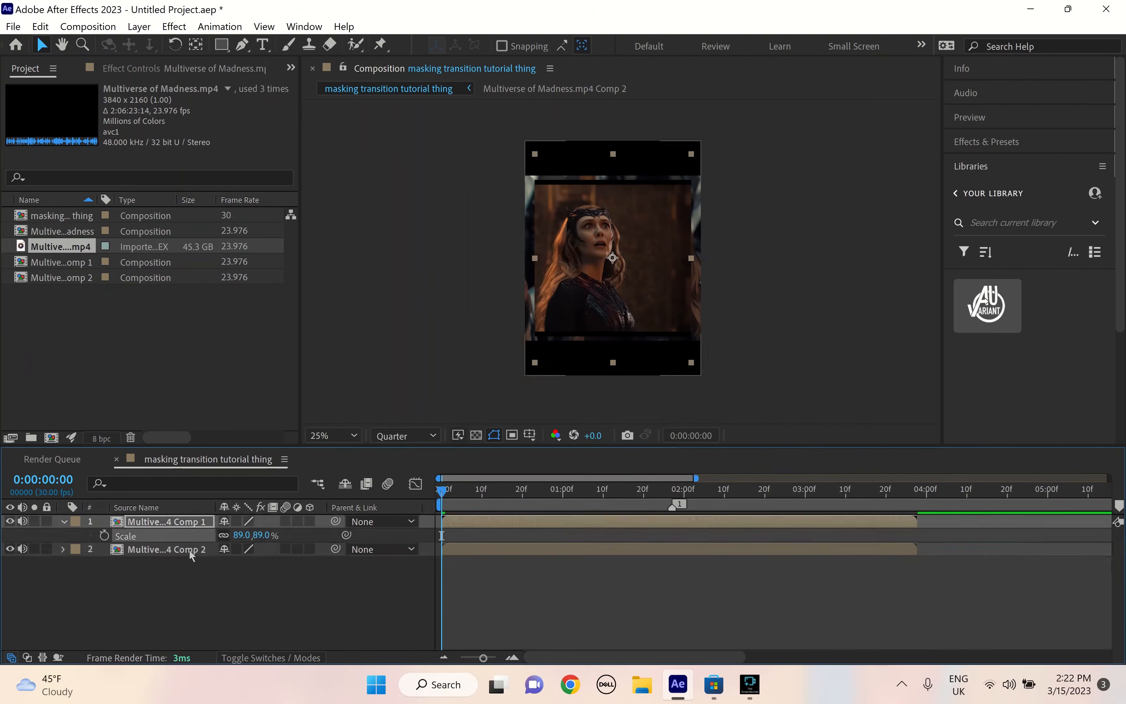
pyautogui.click(191, 555)
pyautogui.press('s')
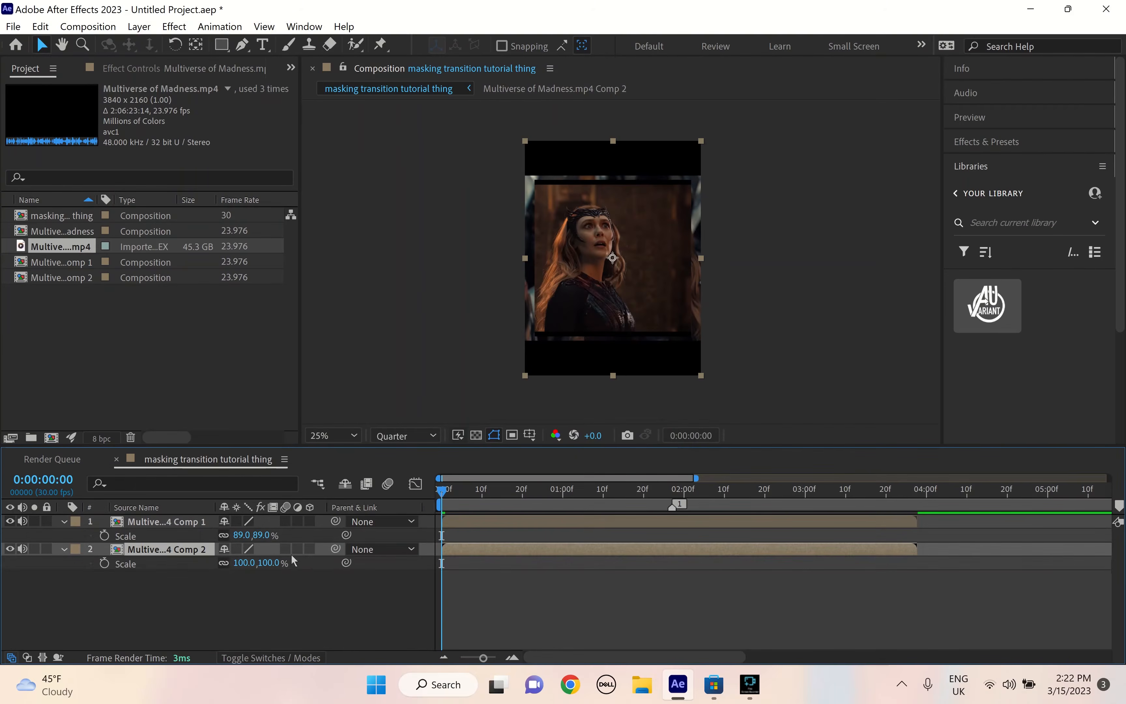
pyautogui.moveTo(280, 567); pyautogui.dragTo(274, 567)
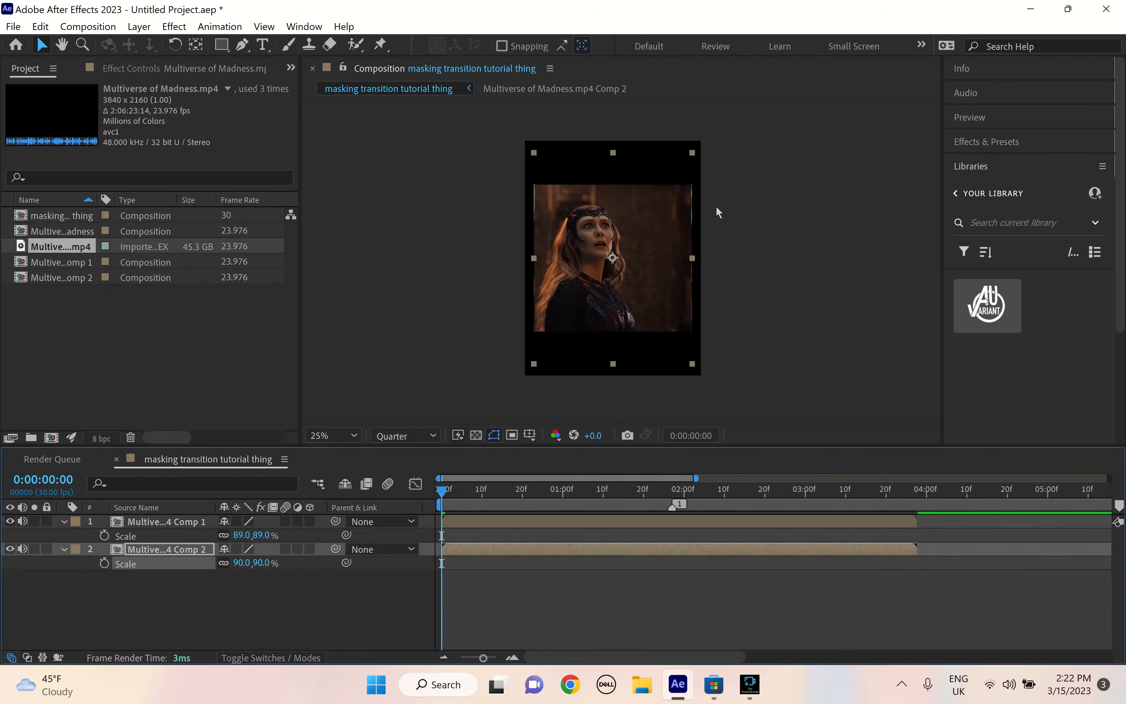
pyautogui.hotkey('ctrl', 'z')
pyautogui.hotkey('ctrl', 'z')
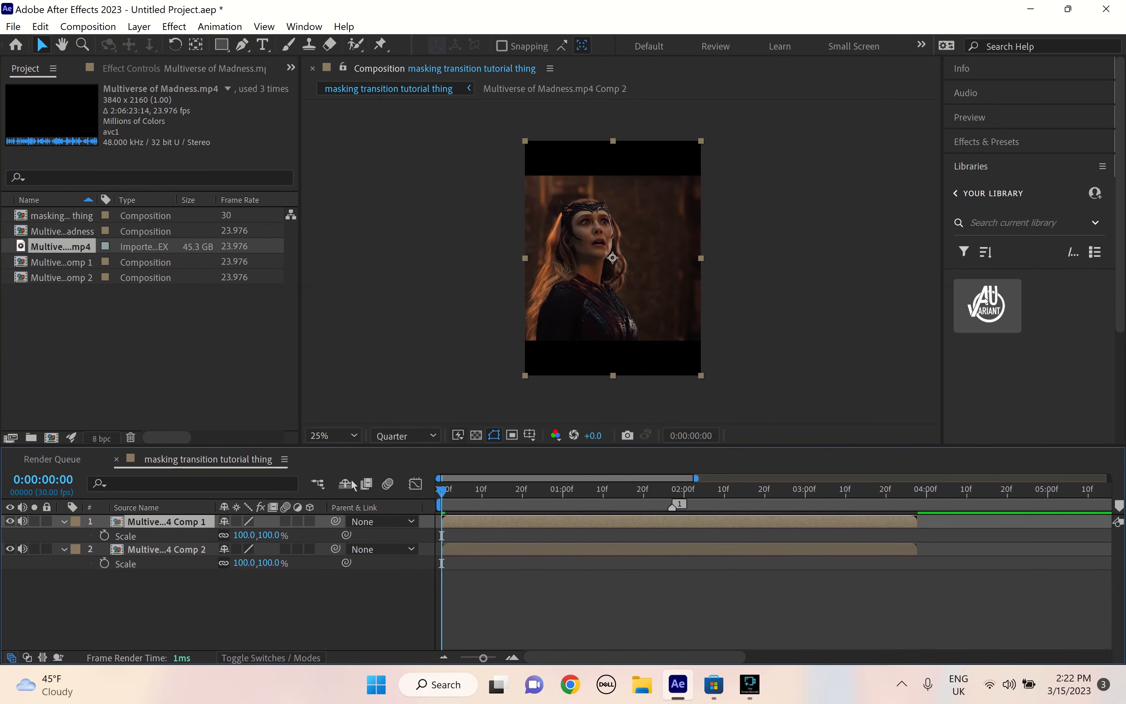
# Undo the pre-composing of both clip layers to restore the original clips.
pyautogui.click(495, 591)
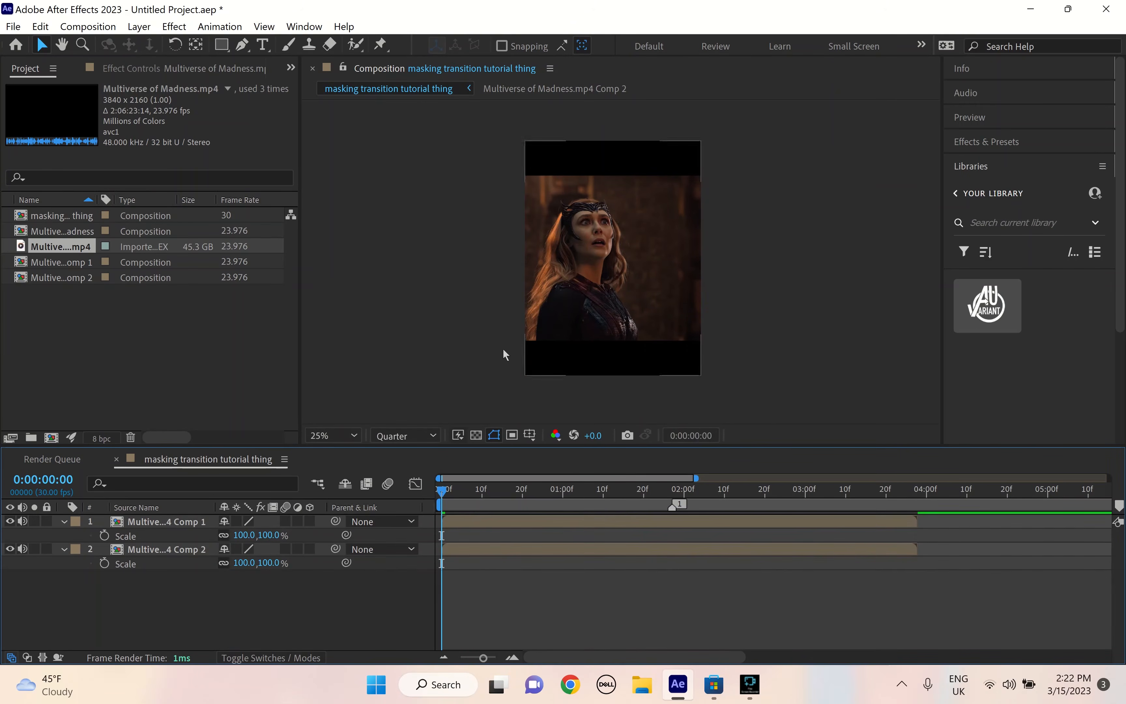
pyautogui.scroll(2, 659, 277)
pyautogui.scroll(-2, 659, 277)
pyautogui.click(471, 525)
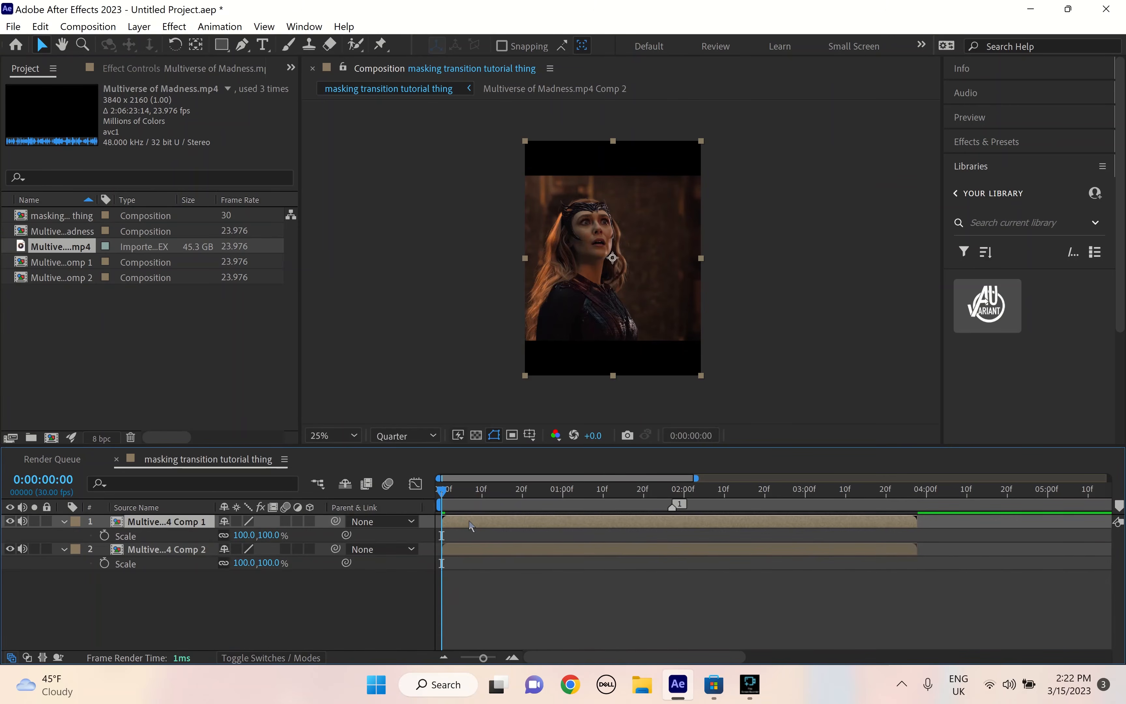
pyautogui.hotkey('ctrl', 'z')
pyautogui.hotkey('ctrl', 'z')
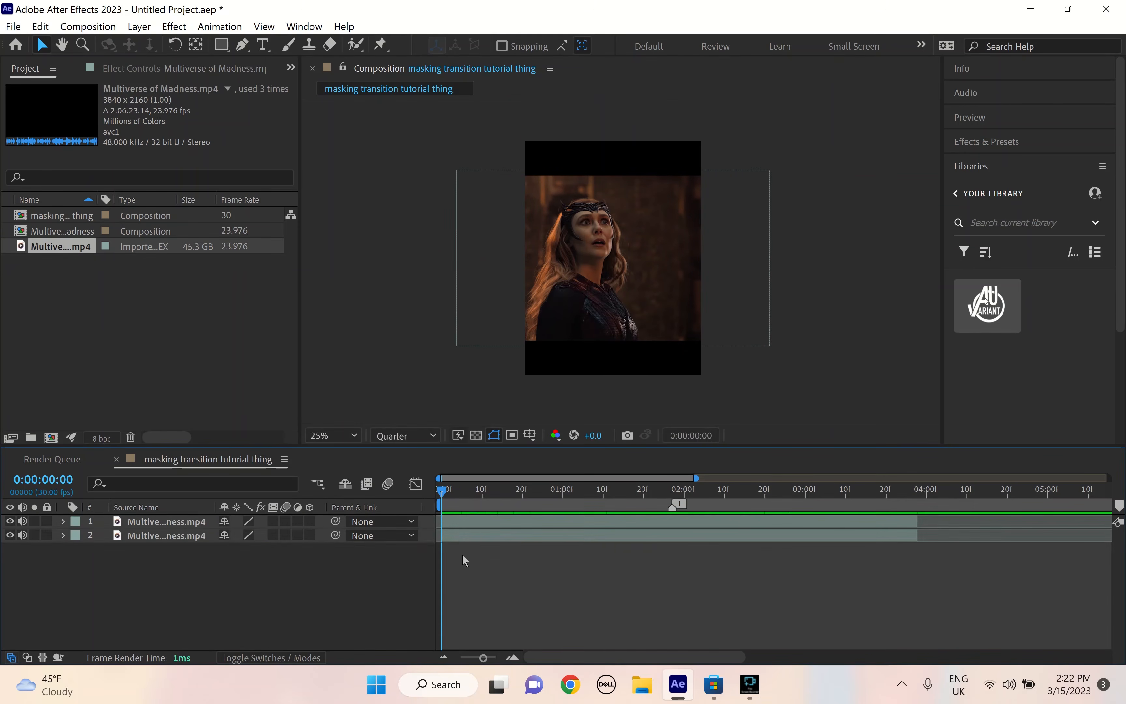
# Try enlarging the upper clip layer to 163% scale and undo the change.
pyautogui.press('s')
pyautogui.moveTo(260, 536); pyautogui.dragTo(321, 543)
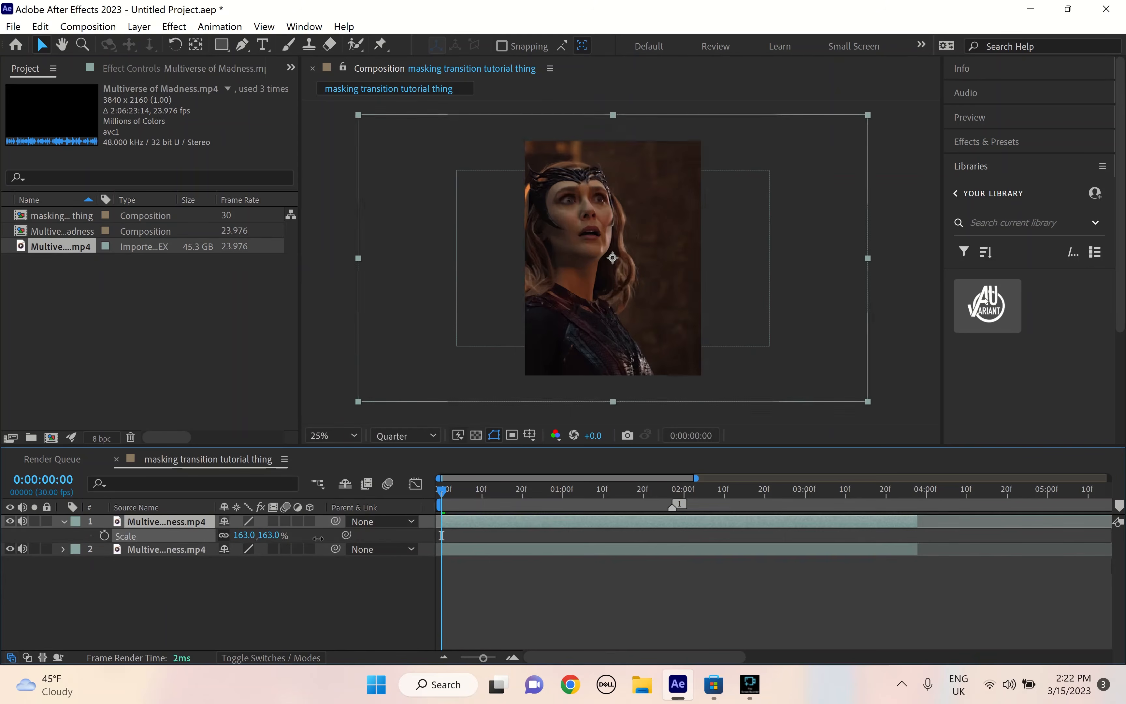
pyautogui.hotkey('ctrl', 'z')
# Pre-compose the upper and lower clip layers separately, moving all attributes of each into its own new composition.
pyautogui.hotkey('ctrl', 'shift', 'c')
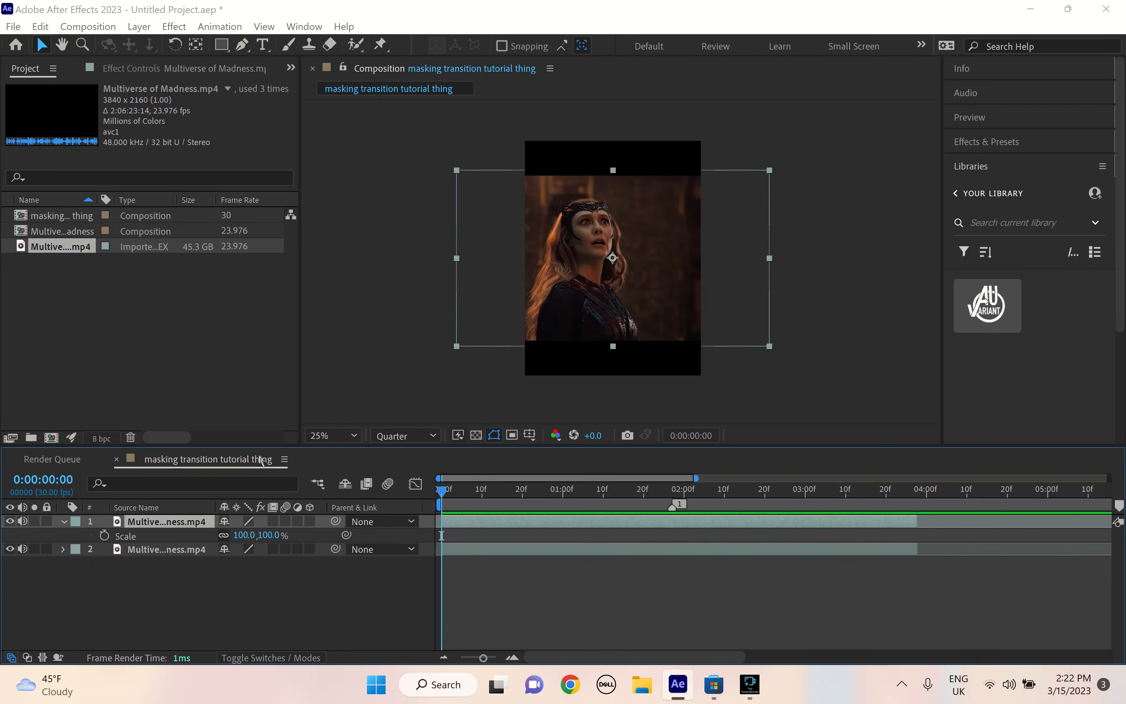
pyautogui.click(603, 446)
pyautogui.click(160, 536)
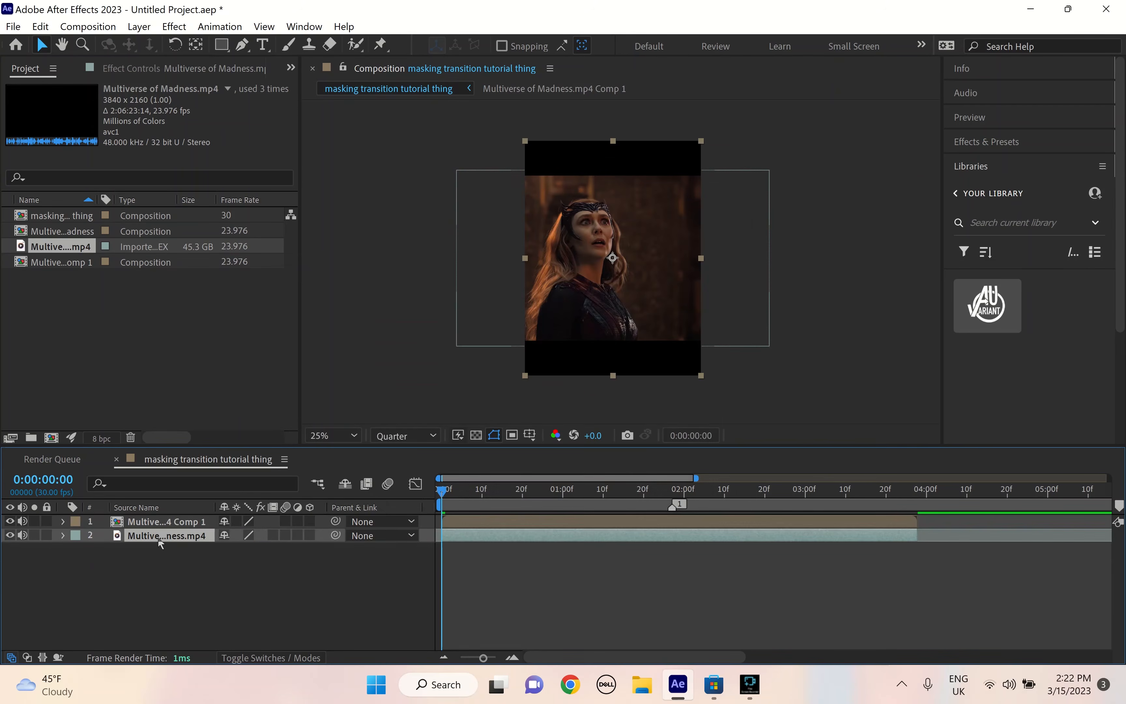
pyautogui.hotkey('ctrl', 'shift', 'c')
pyautogui.press('Return')
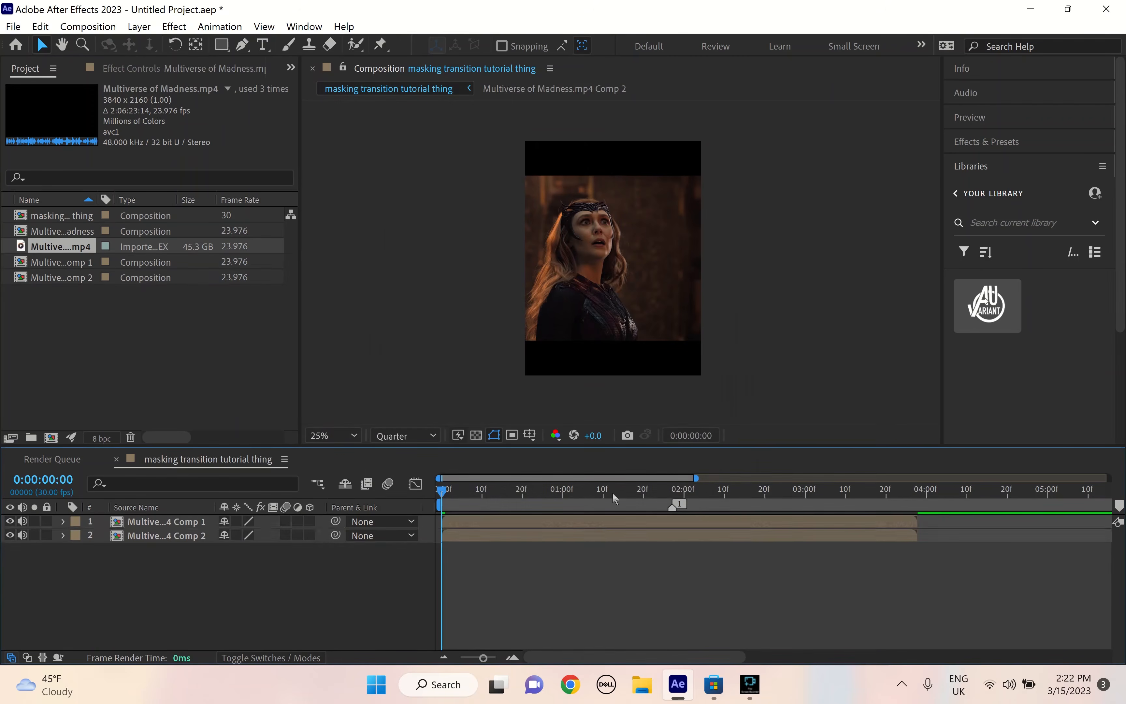
# Open the upper clip's pre-composition and set its frame size to the source footage's 3840 x 2160 px.
pyautogui.click(457, 524)
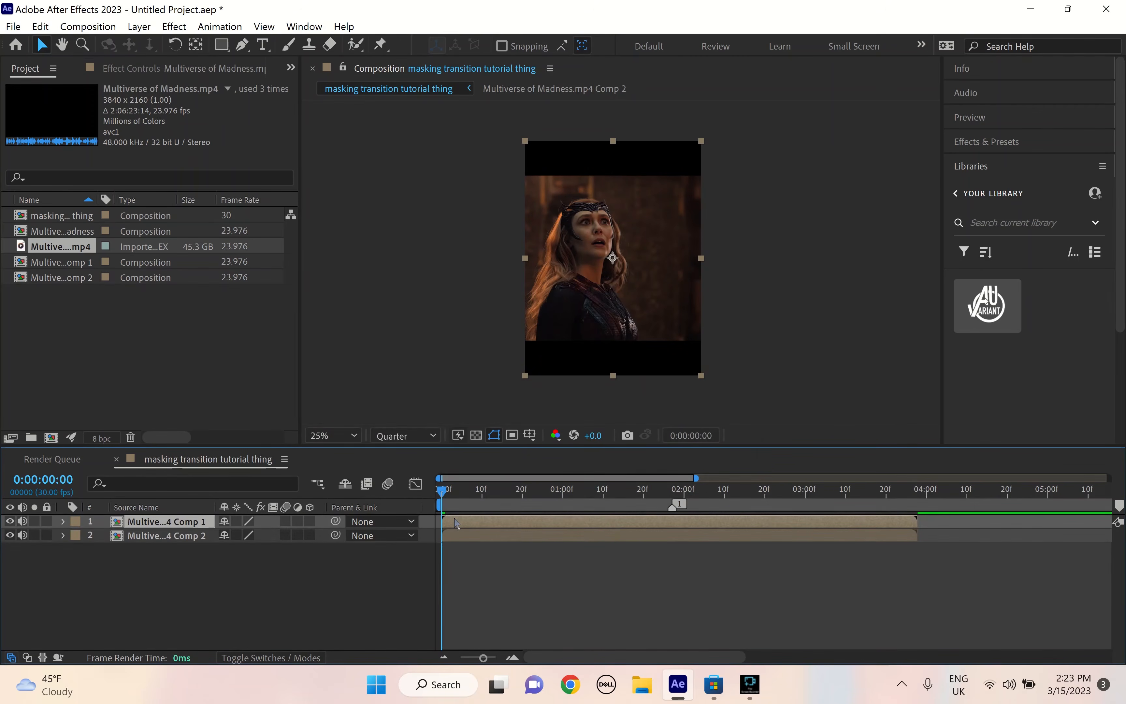
pyautogui.doubleClick(456, 524)
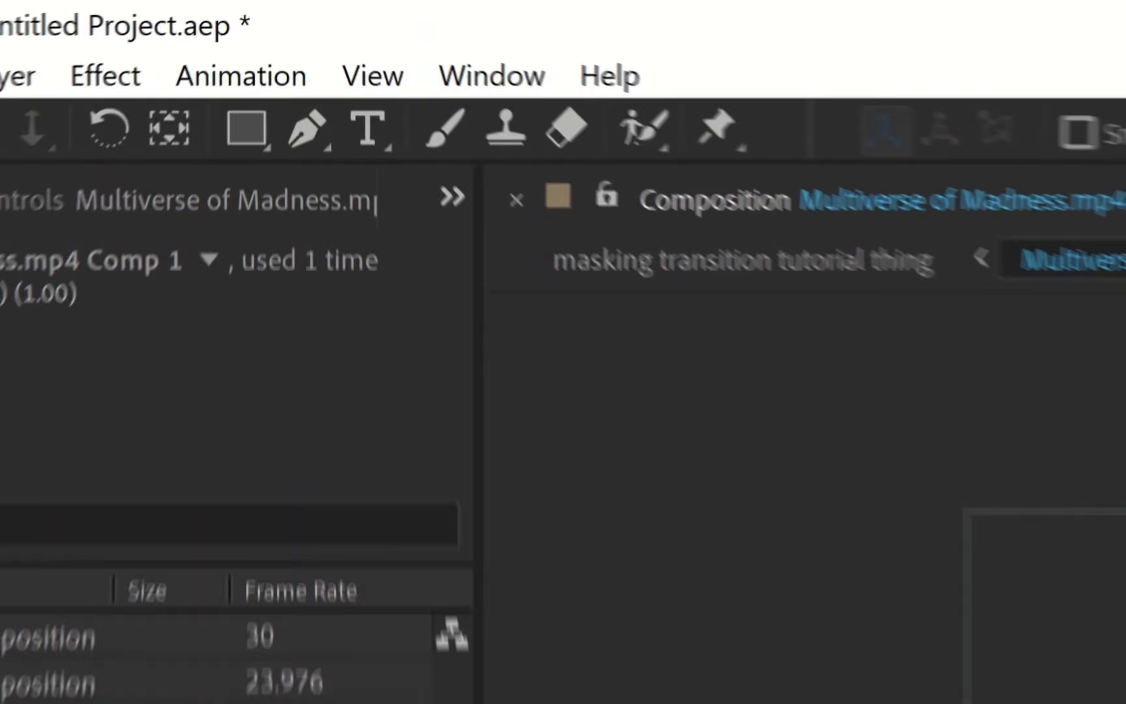
pyautogui.click(110, 21)
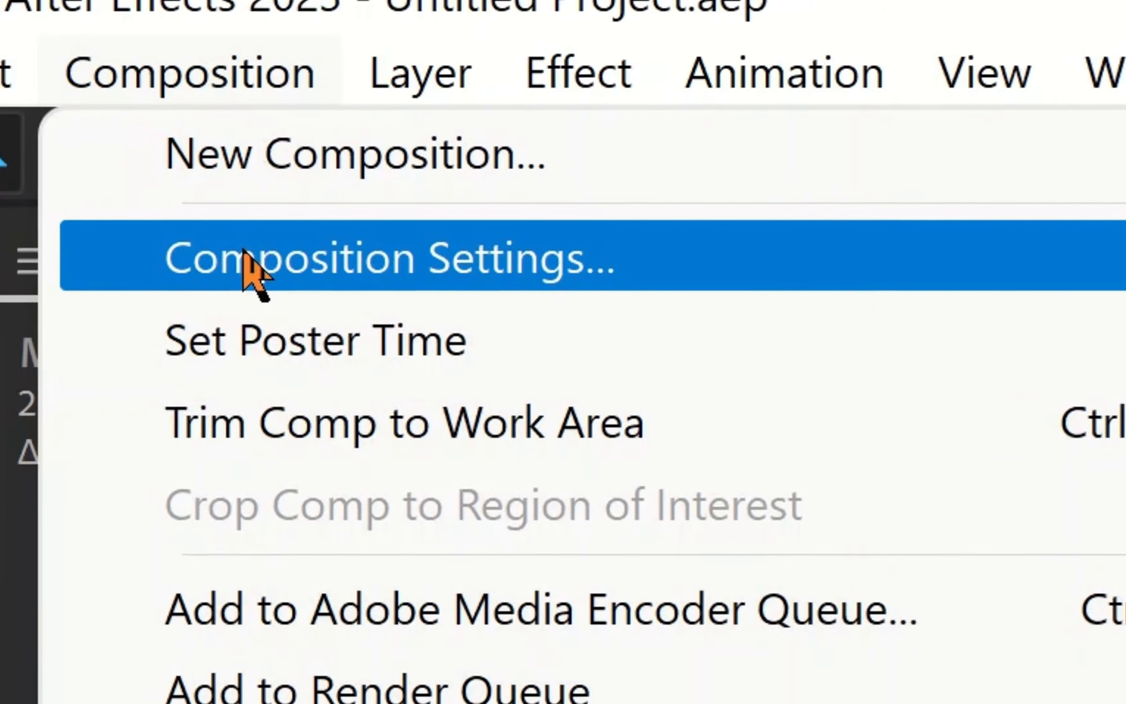
pyautogui.click(165, 263)
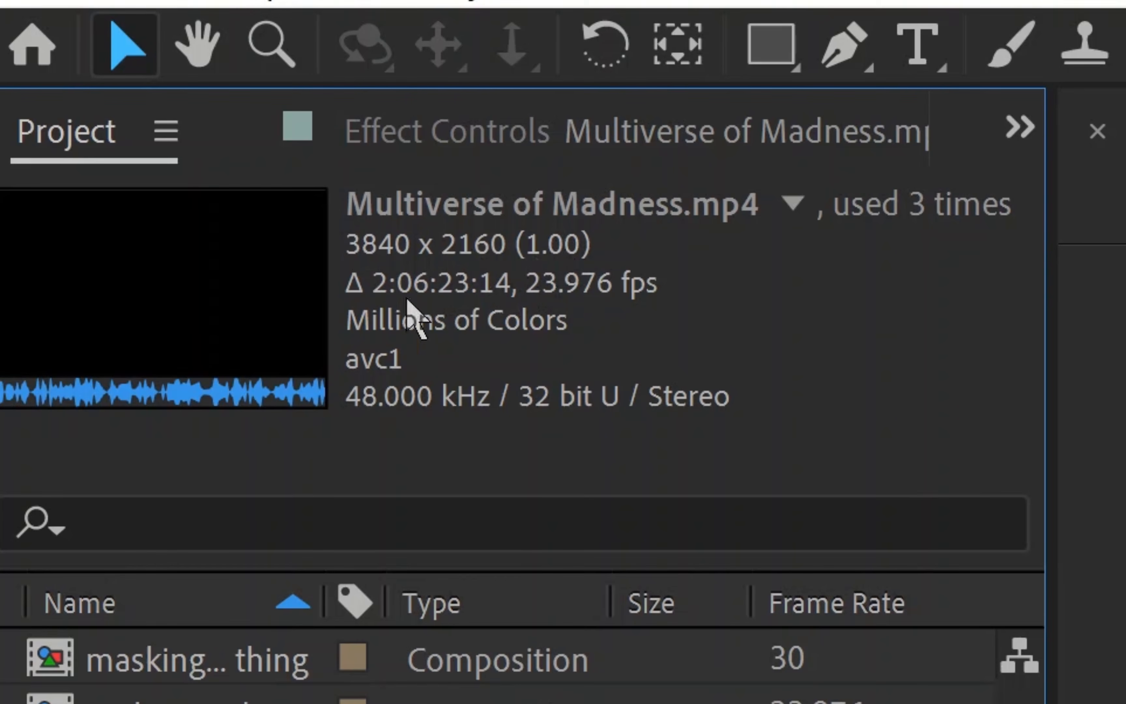
pyautogui.click(214, 4)
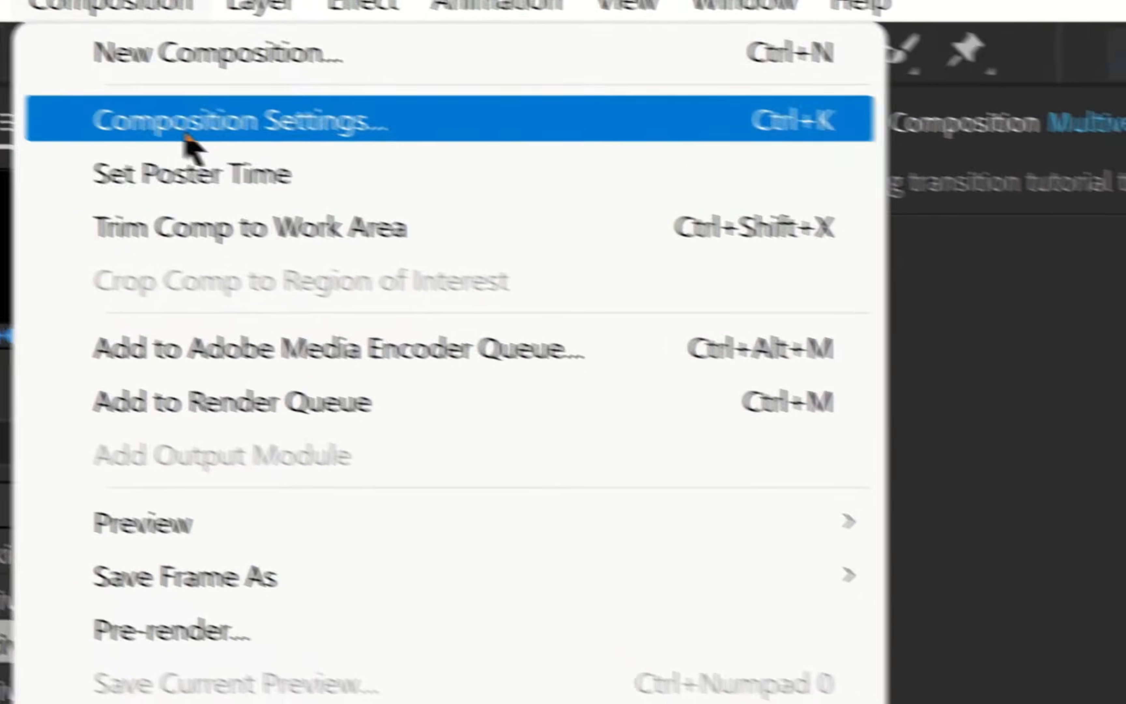
pyautogui.click(189, 146)
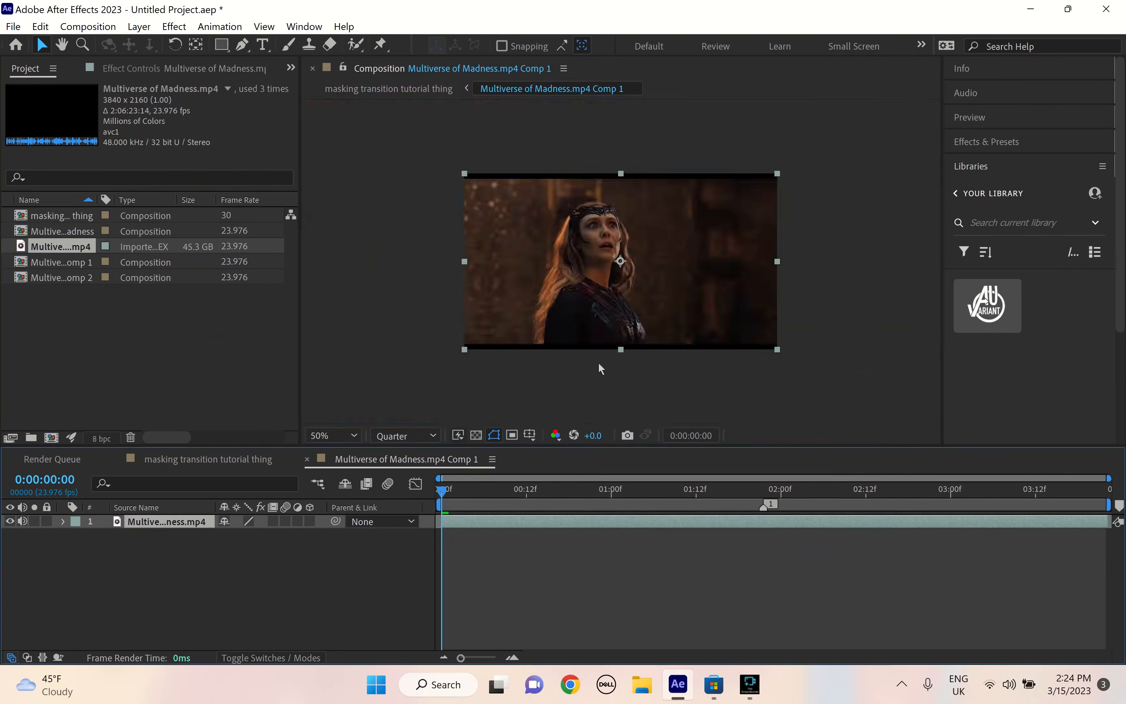
# Scale the clip inside the upper pre-composition to 108% so its black bars fall outside the frame.
pyautogui.scroll(1, 599, 363)
pyautogui.scroll(-3, 580, 357)
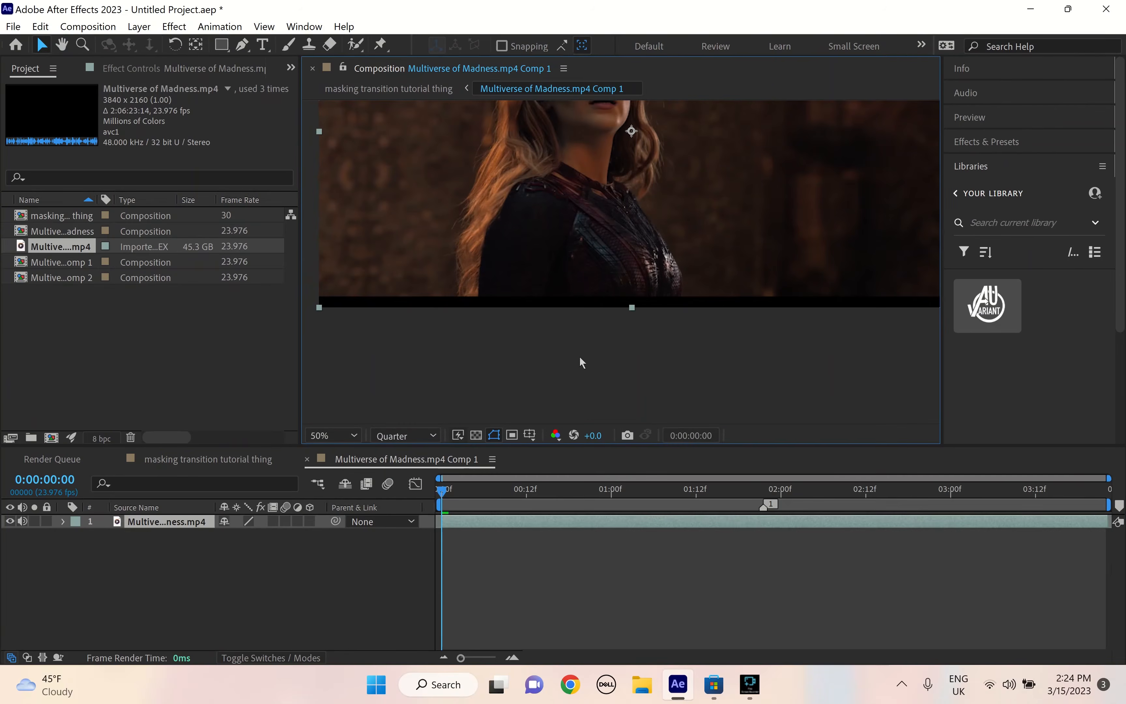
pyautogui.scroll(1, 580, 347)
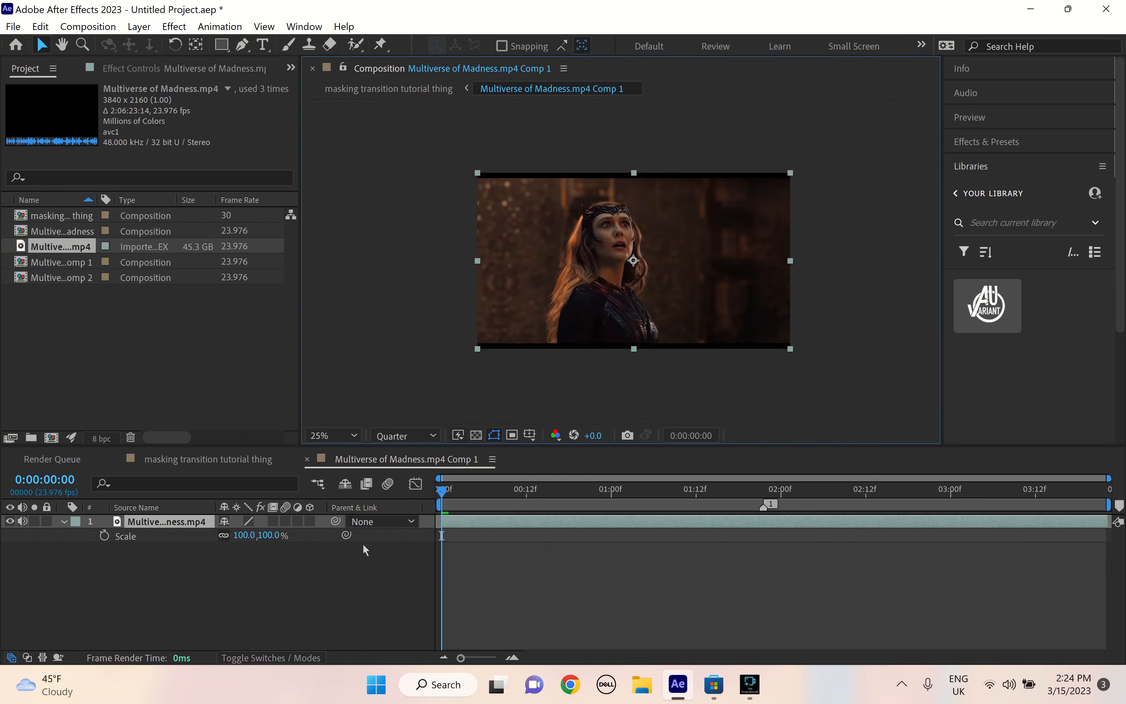
pyautogui.moveTo(270, 535); pyautogui.dragTo(276, 535)
pyautogui.click(324, 566)
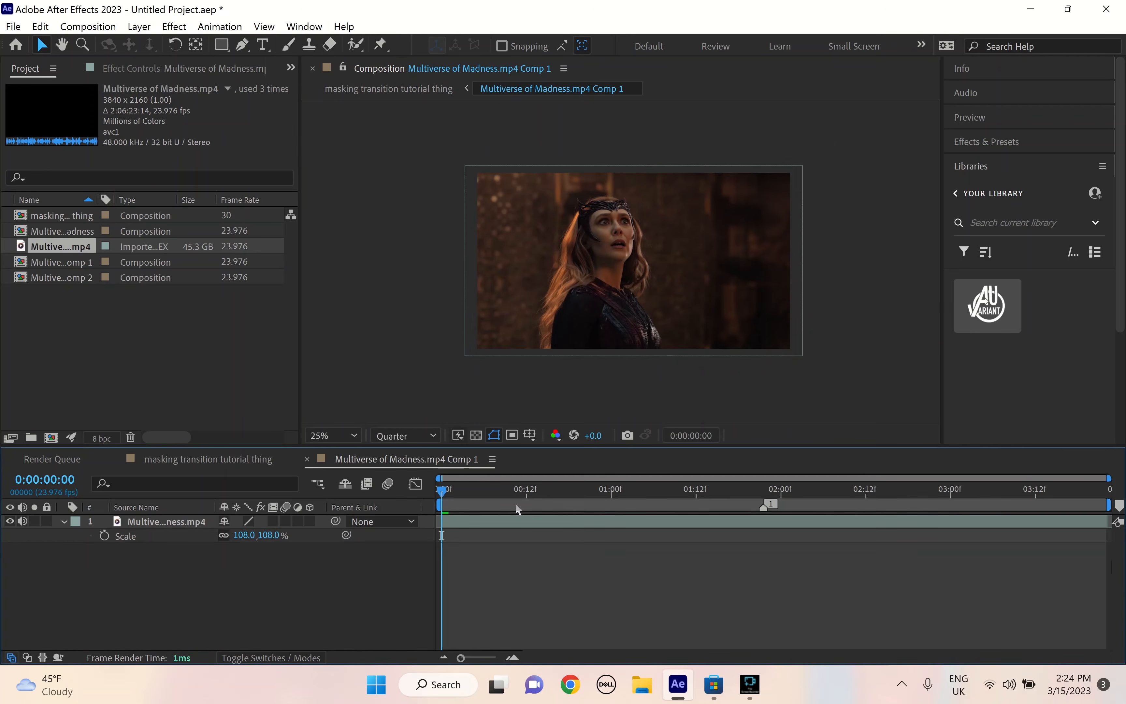
pyautogui.click(518, 523)
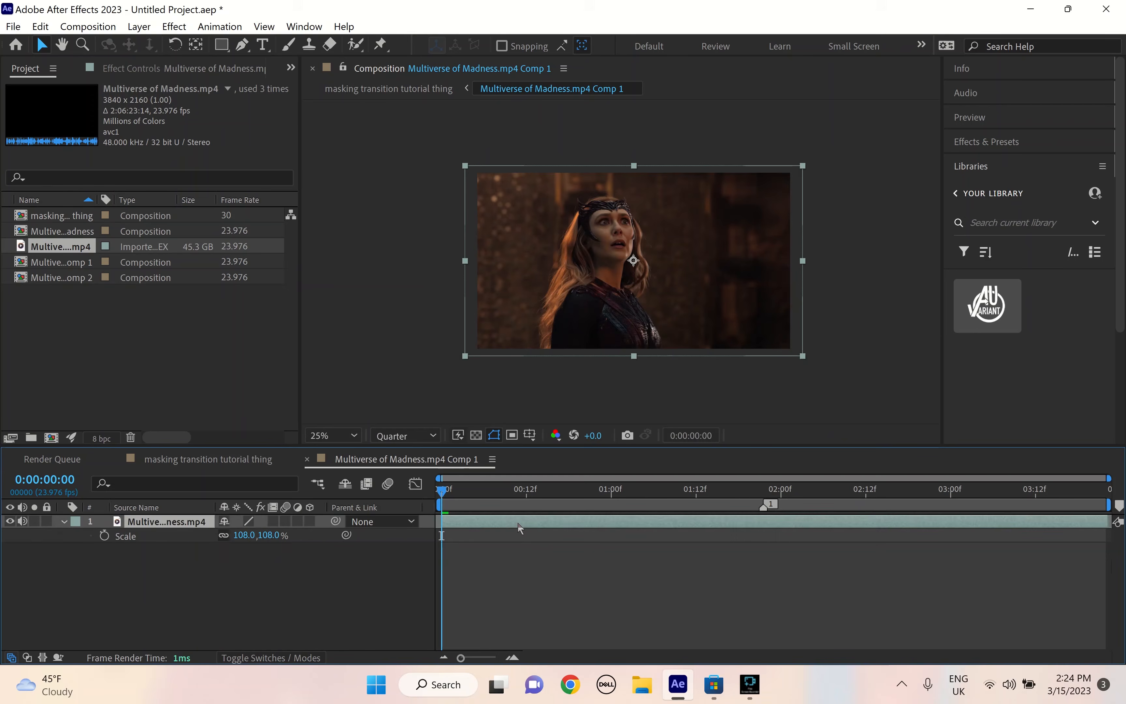
pyautogui.hotkey('ctrl', 'shift', 'c')
pyautogui.click(699, 443)
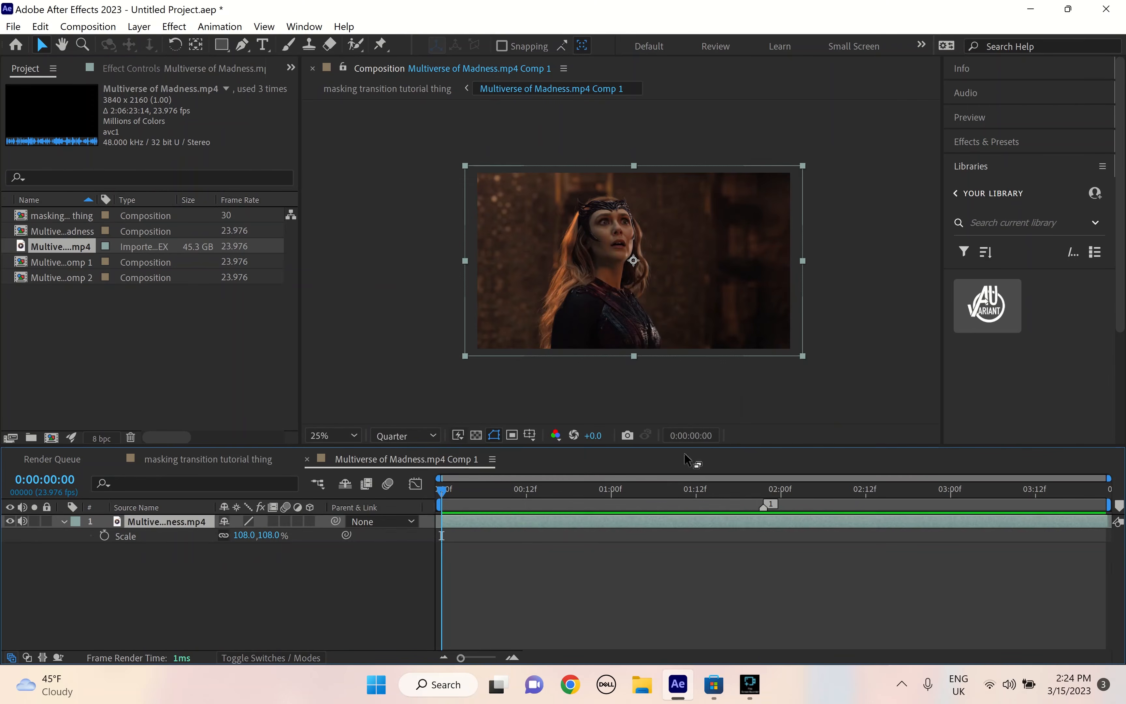
# Check the enlarged upper clip in the masking transition tutorial thing composition and return to its pre-composition.
pyautogui.click(243, 461)
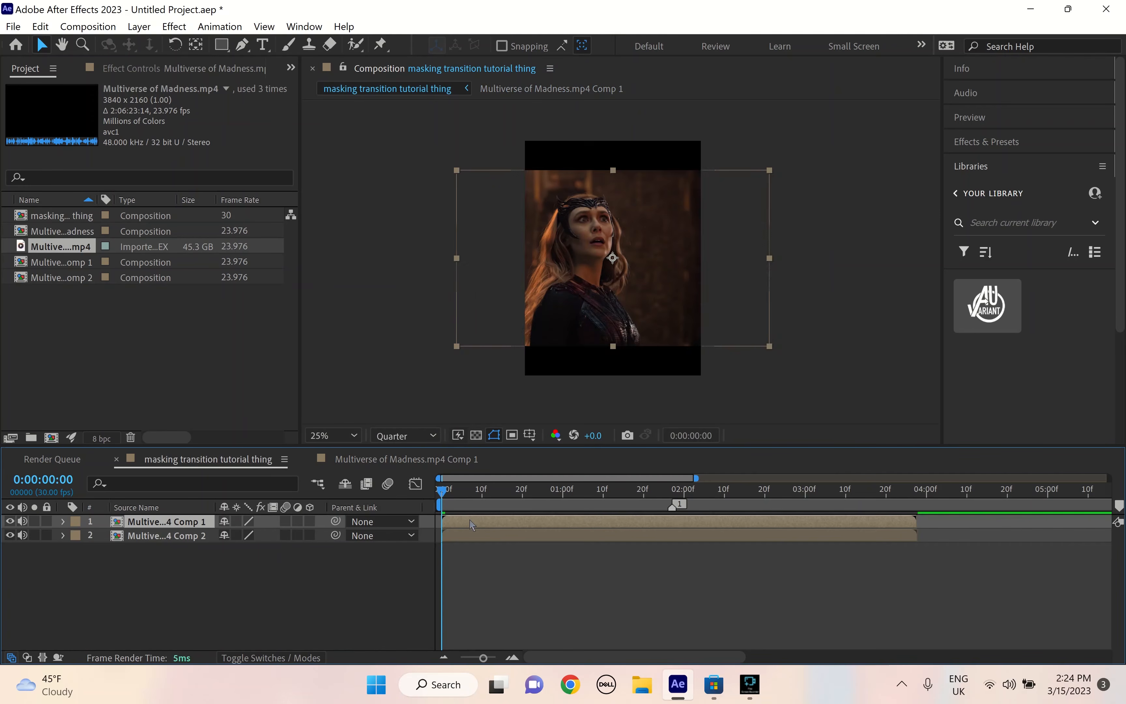
pyautogui.click(454, 464)
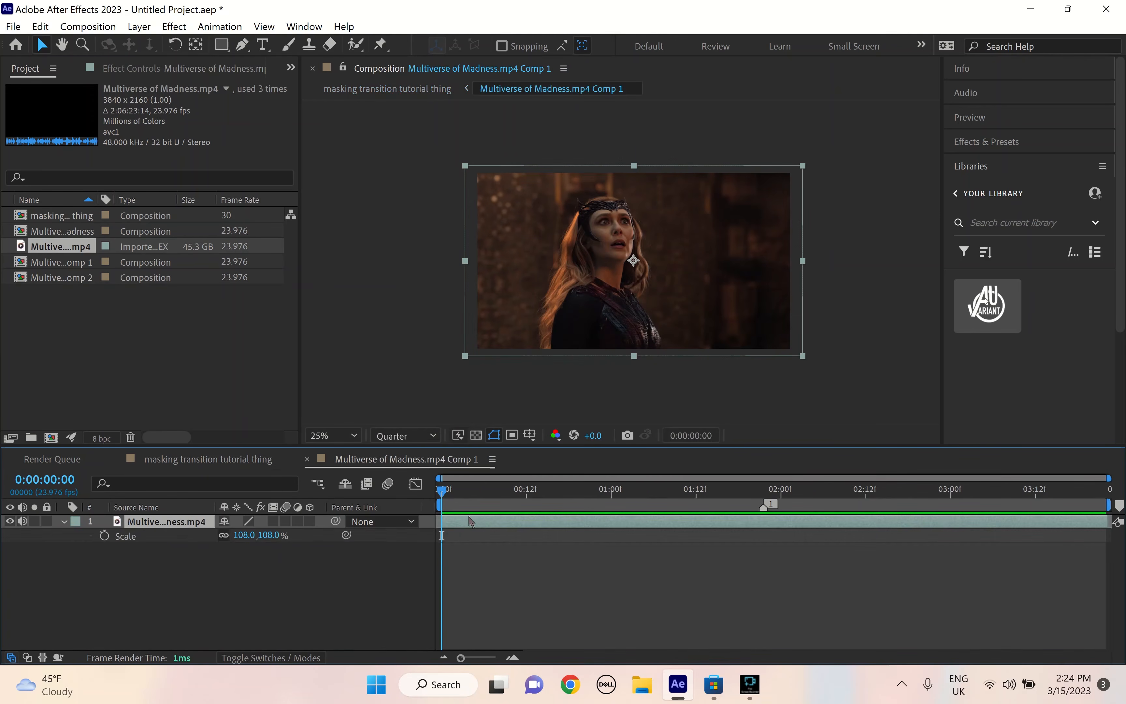
# Pre-compose the enlarged clip inside the upper clip's pre-composition, moving all attributes into a new composition.
pyautogui.click(189, 466)
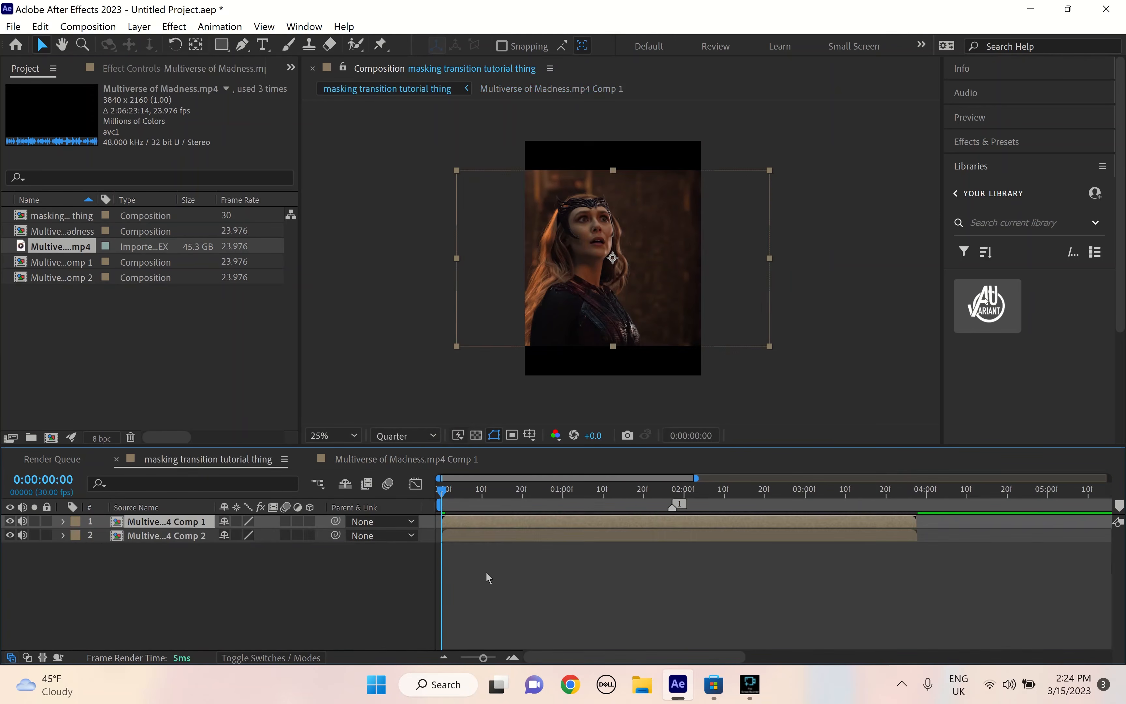
pyautogui.click(443, 461)
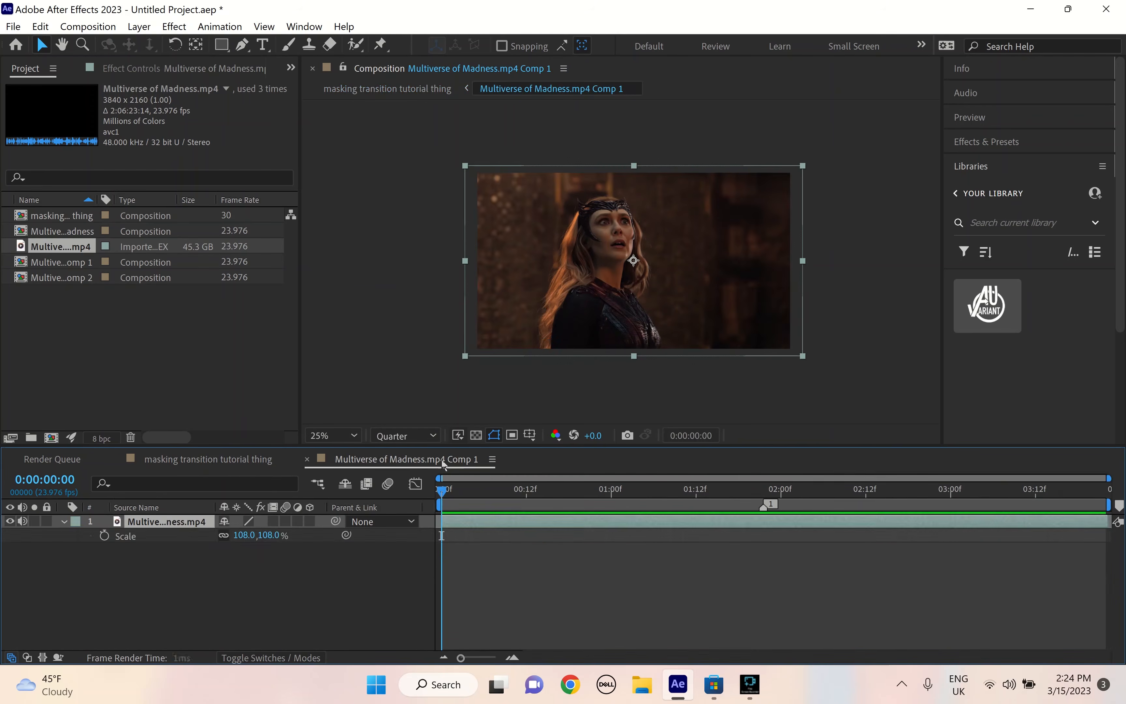
pyautogui.click(212, 466)
pyautogui.click(454, 465)
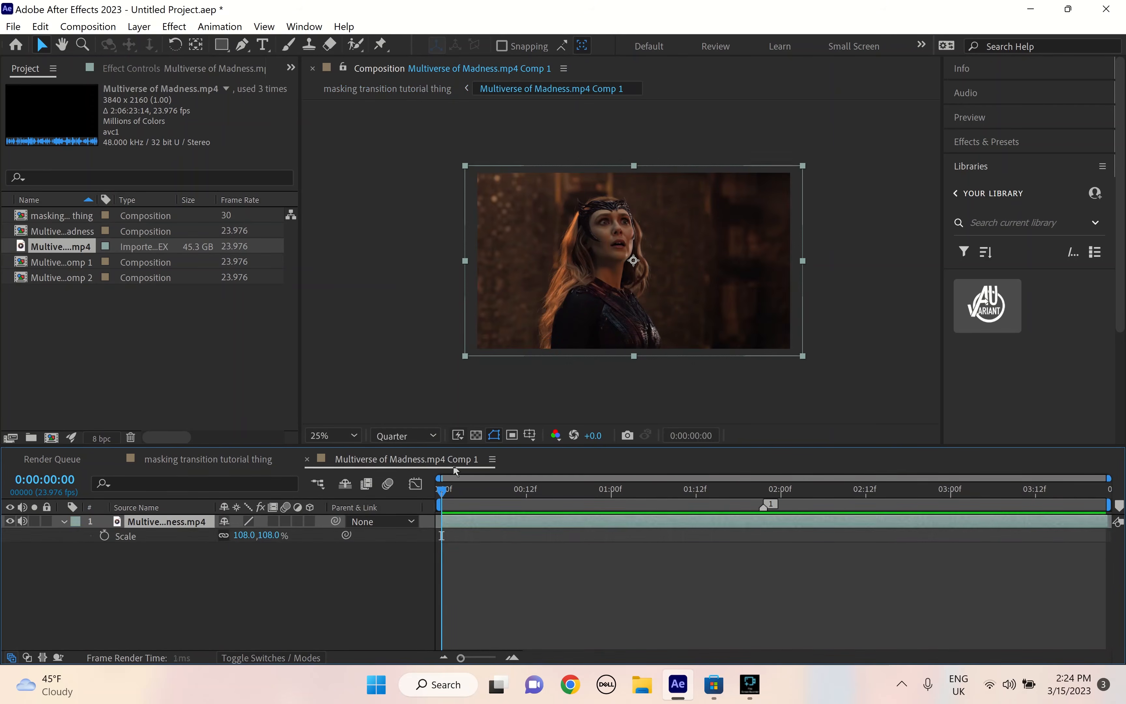
pyautogui.click(588, 571)
pyautogui.click(571, 518)
pyautogui.hotkey('ctrl', 'shift', 'c')
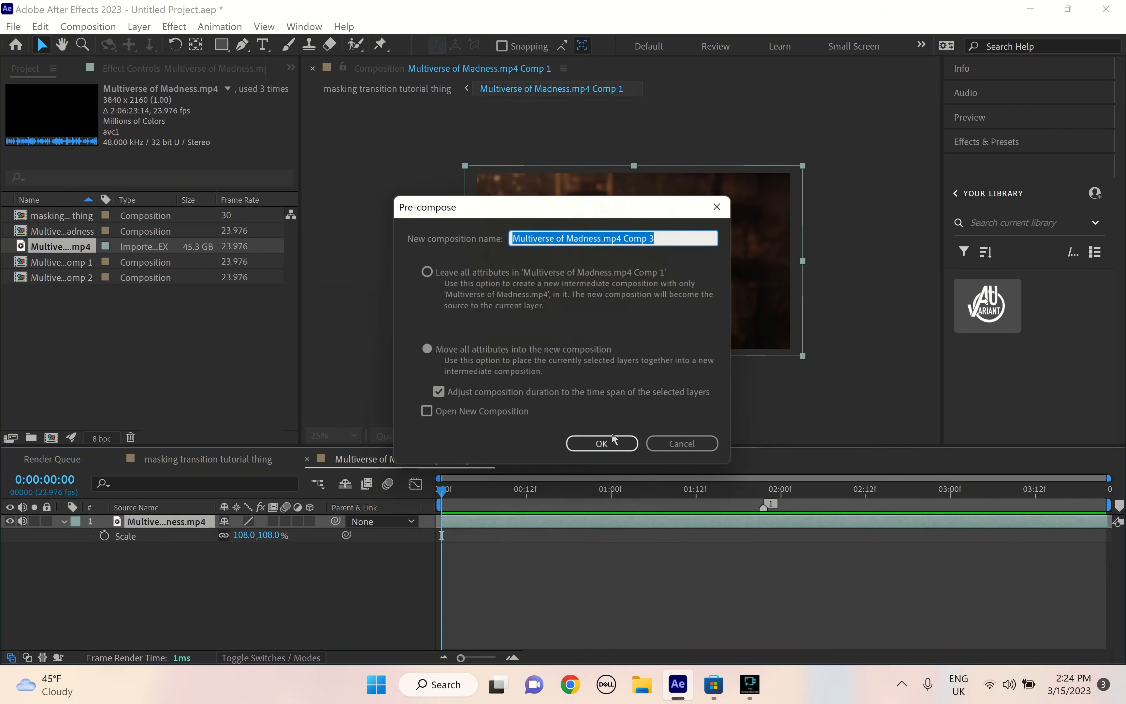
pyautogui.click(599, 444)
# Find the twixtor presets and apply auvariant_twixtor to the nested layer in the upper clip's pre-composition.
pyautogui.click(1001, 142)
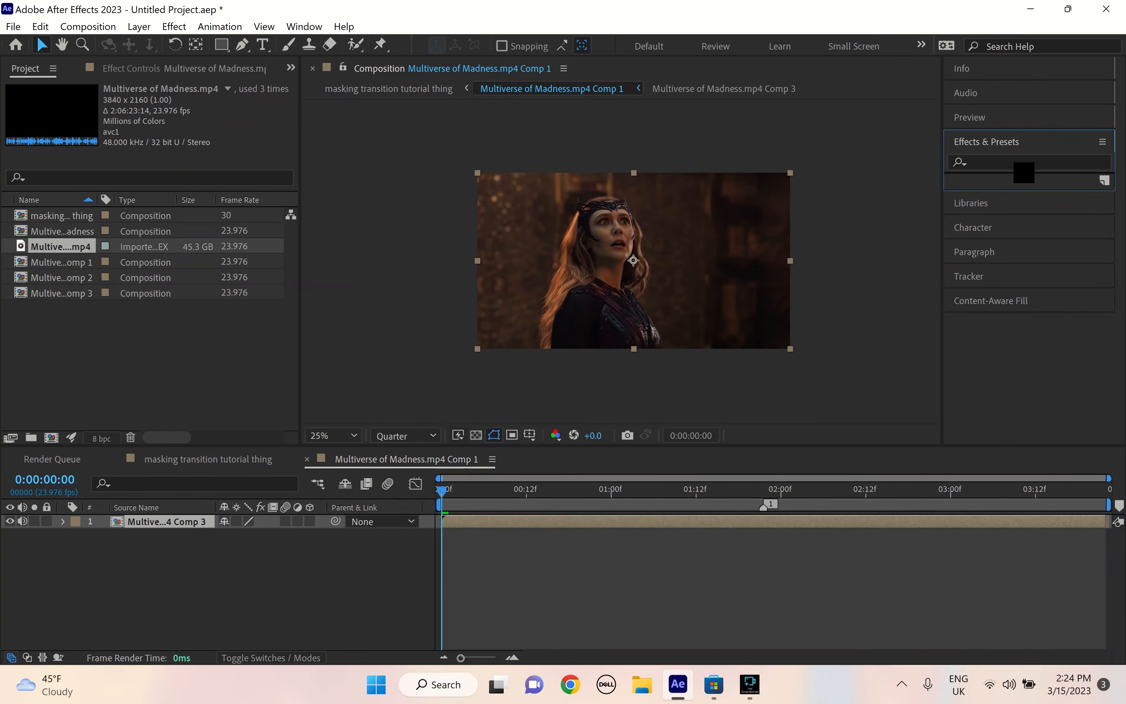
pyautogui.click(1014, 161)
pyautogui.write('twixtor')
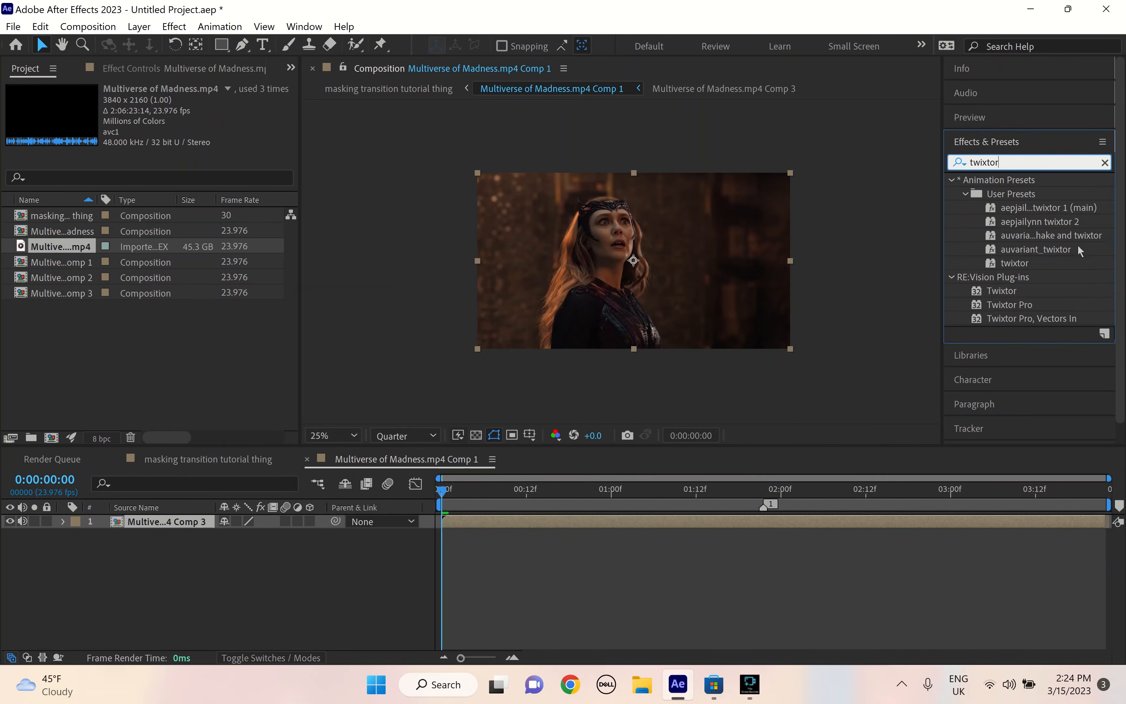
pyautogui.doubleClick(1066, 249)
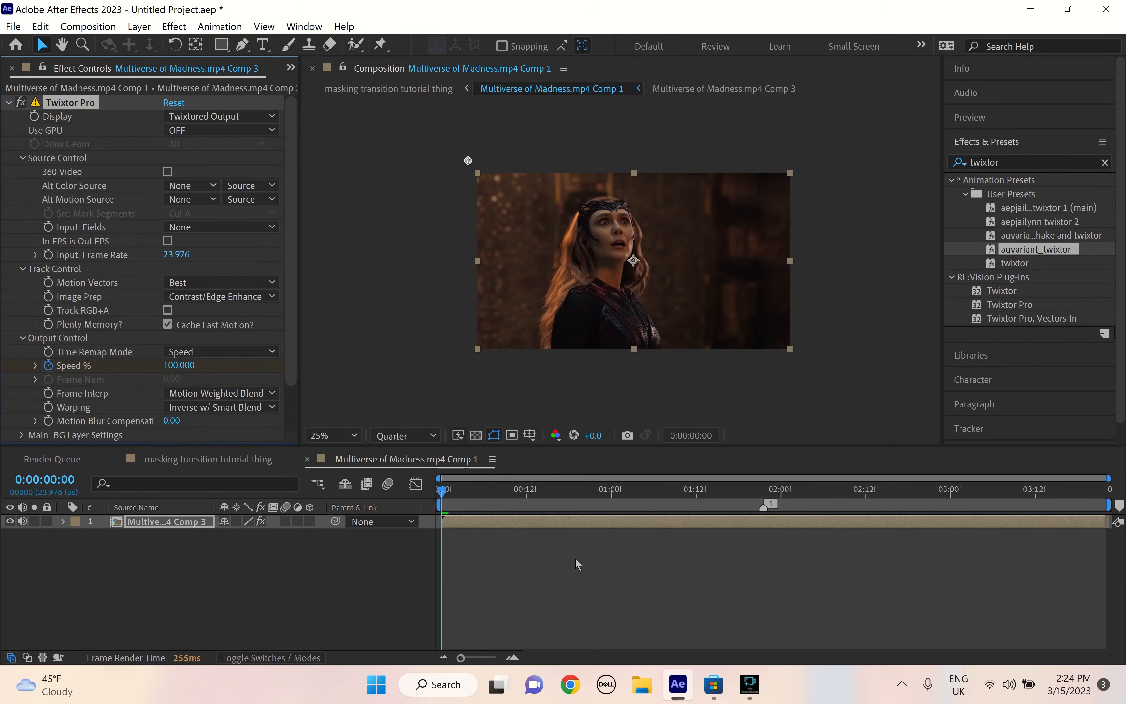
# Reveal the Twixtor Pro Speed % keyframes and delete the second and the last one.
pyautogui.press('u')
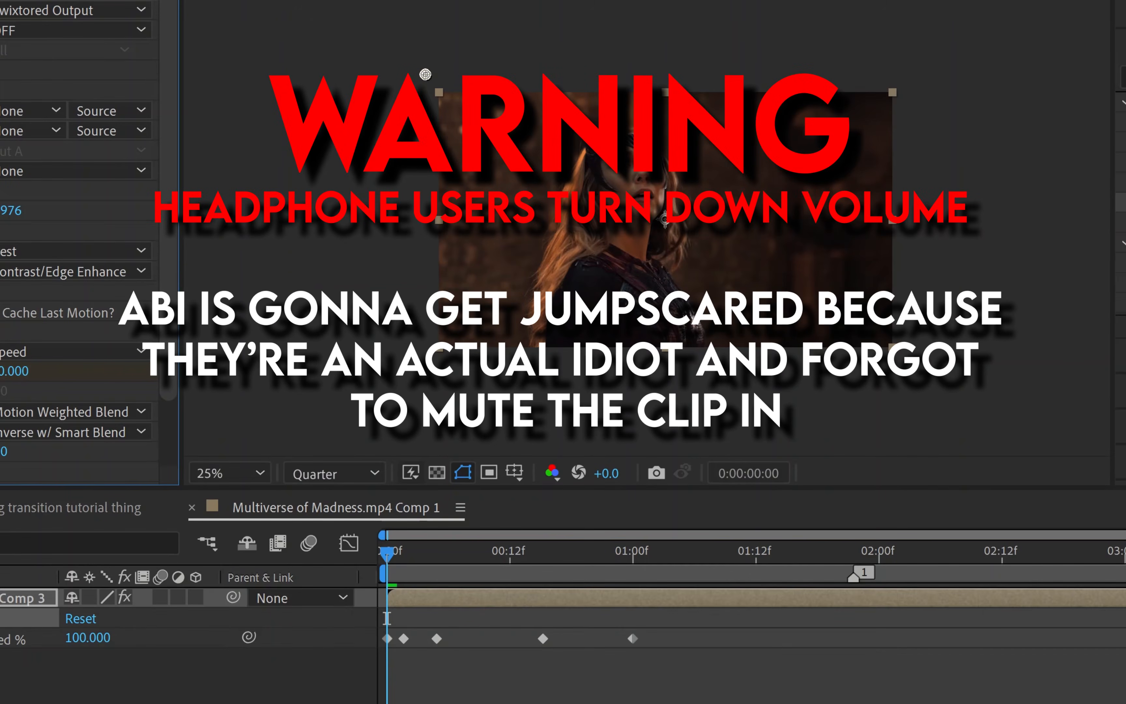
pyautogui.moveTo(451, 692); pyautogui.dragTo(402, 634)
pyautogui.click(403, 638)
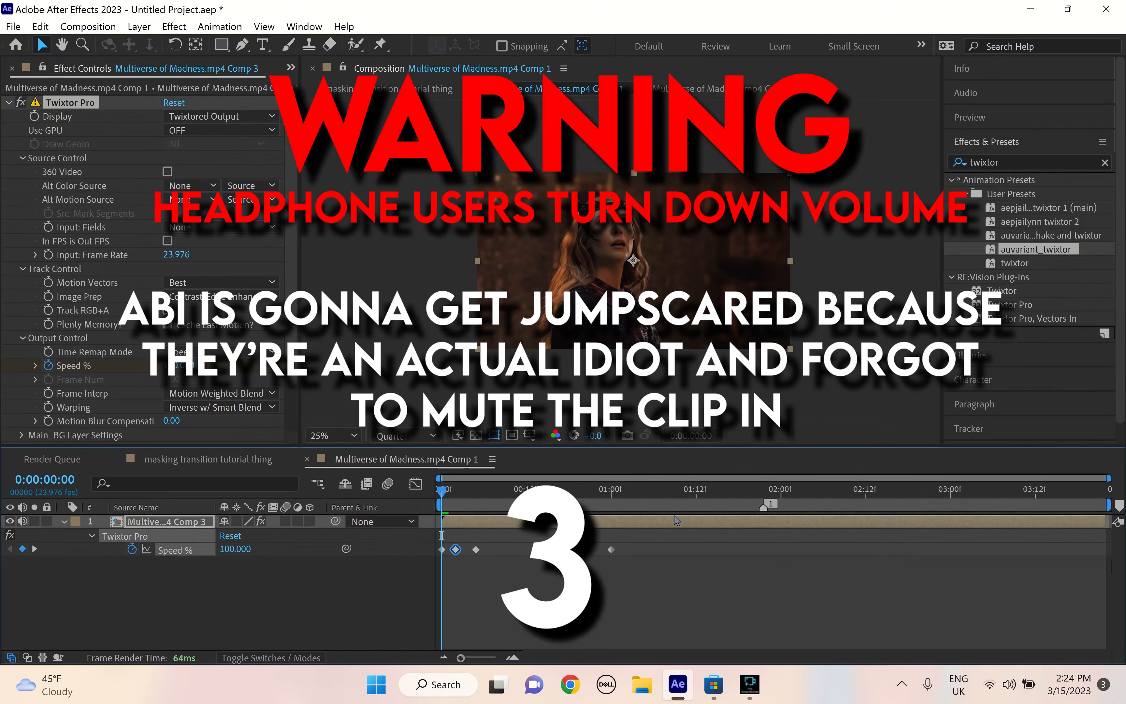
pyautogui.press('Delete')
pyautogui.moveTo(646, 543); pyautogui.dragTo(596, 573)
pyautogui.press('Delete')
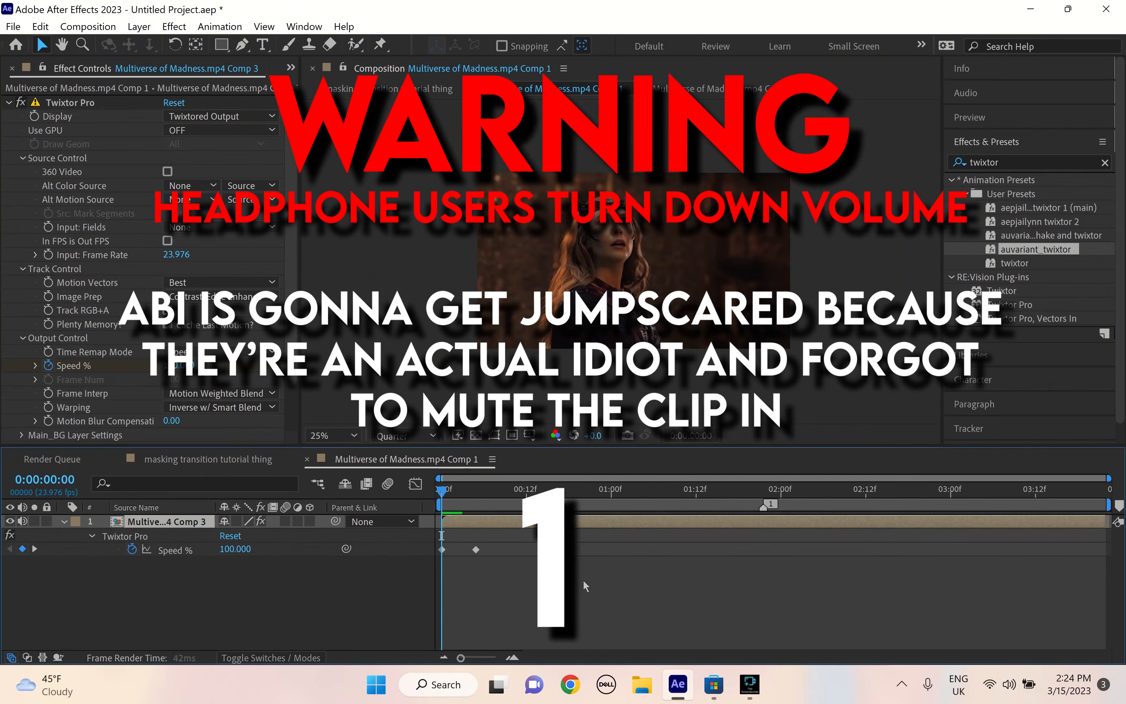
# Preview the retimed clip, and mute its layer and both layers in the masking transition tutorial thing composition.
pyautogui.press('space')
pyautogui.press('space')
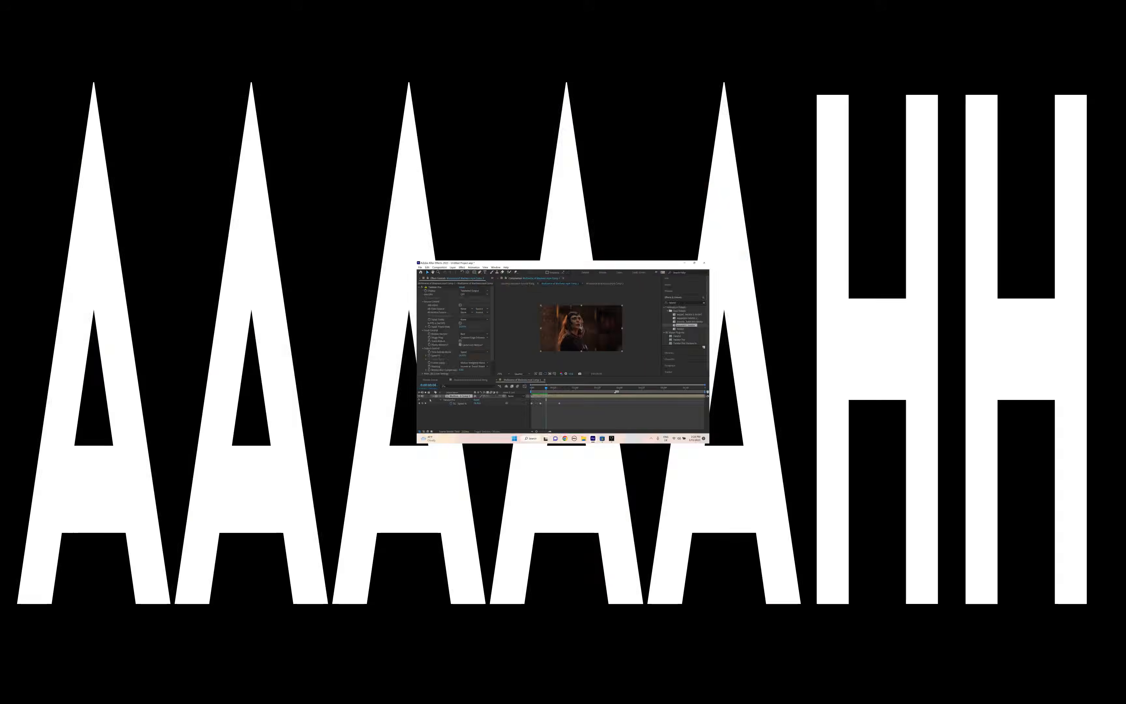
pyautogui.press('Home')
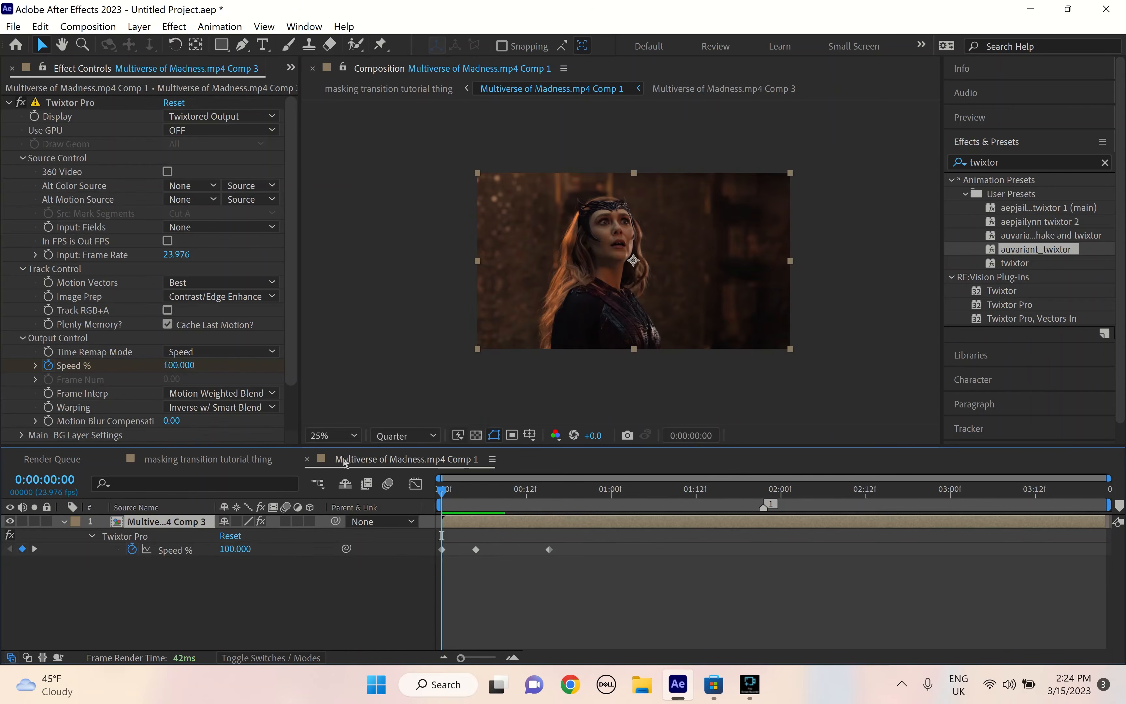
pyautogui.click(208, 459)
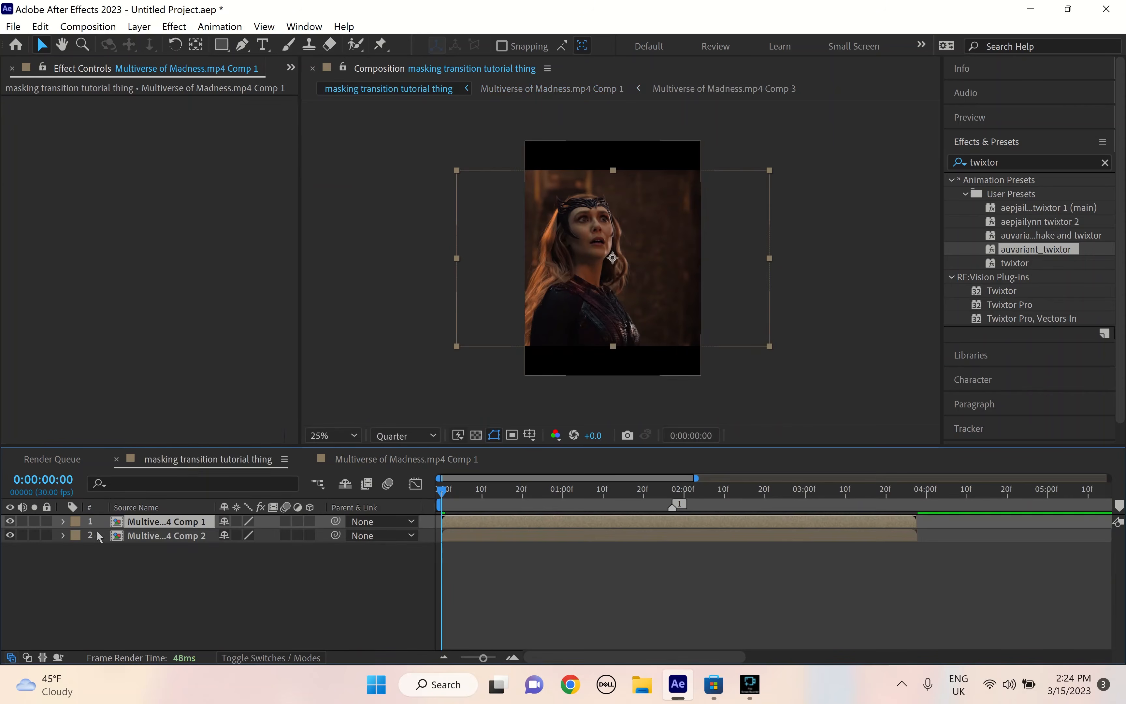
# Open the composition nested in the upper clip's pre-composition and enable motion blur for its footage layer.
pyautogui.doubleClick(129, 535)
pyautogui.click(398, 458)
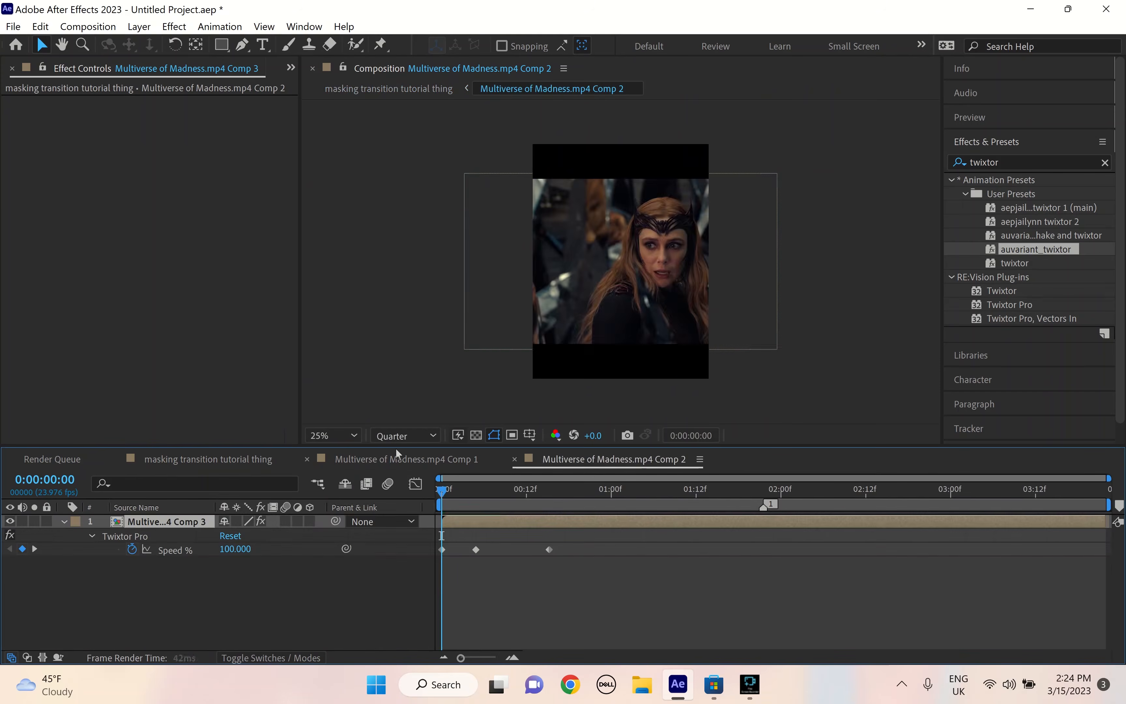
pyautogui.doubleClick(450, 518)
pyautogui.click(285, 523)
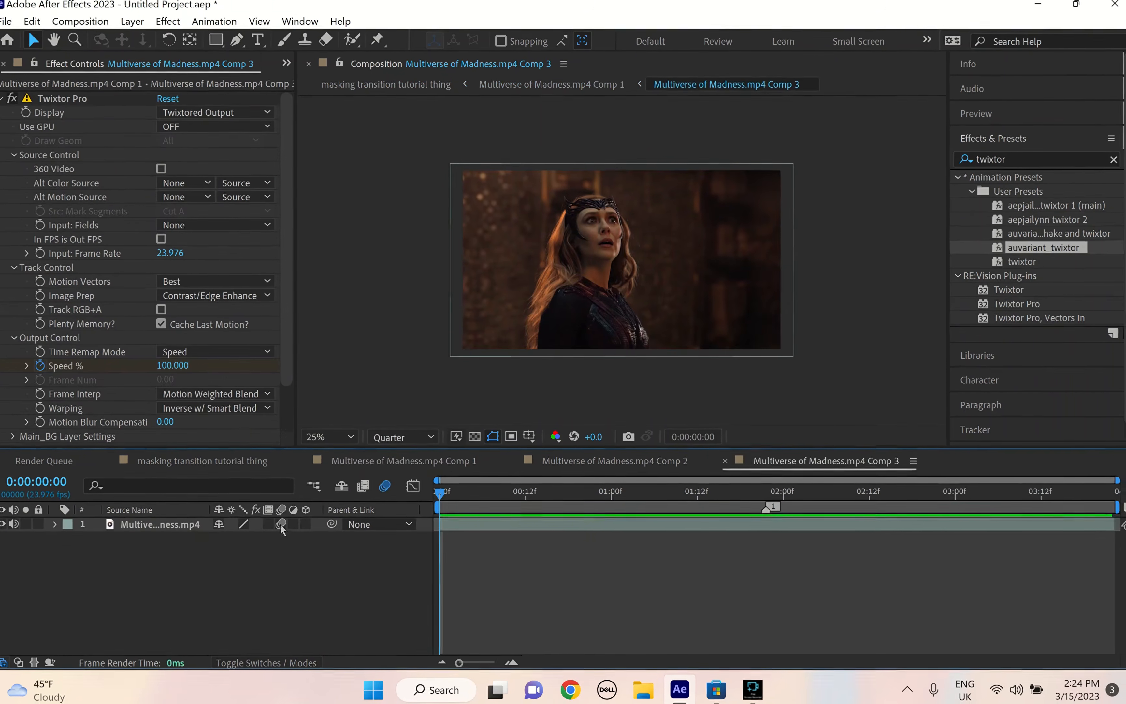
# Return to the upper clip's pre-composition and play back the Twixtor slow motion.
pyautogui.click(652, 454)
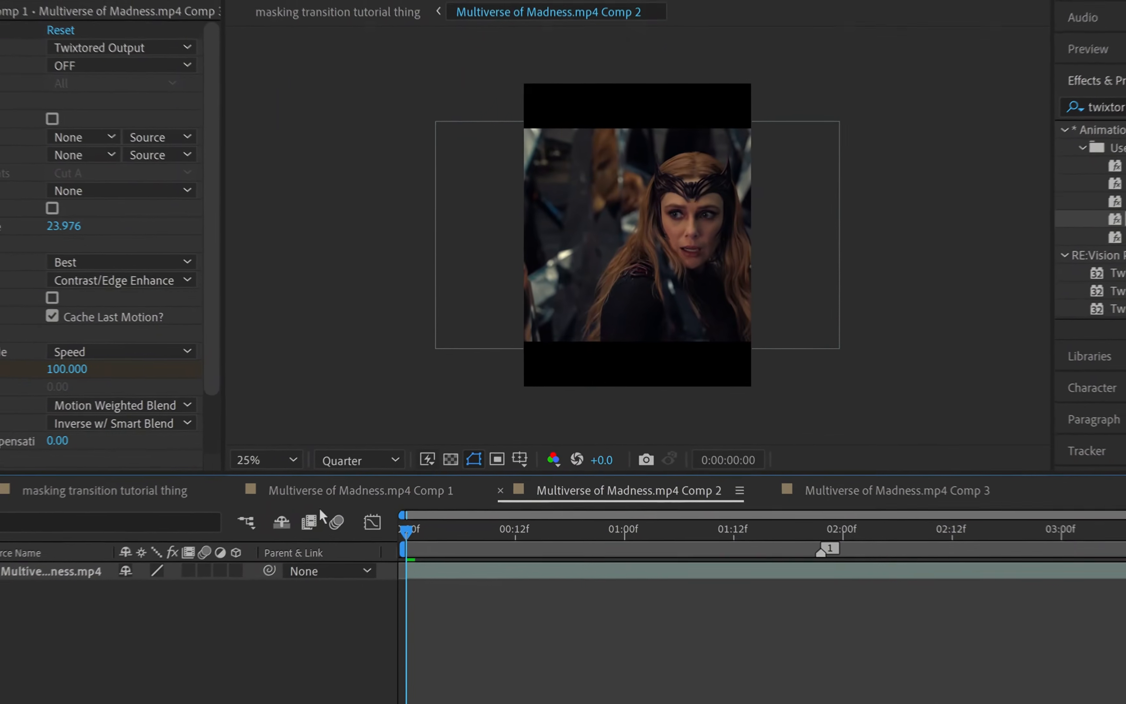
pyautogui.click(417, 470)
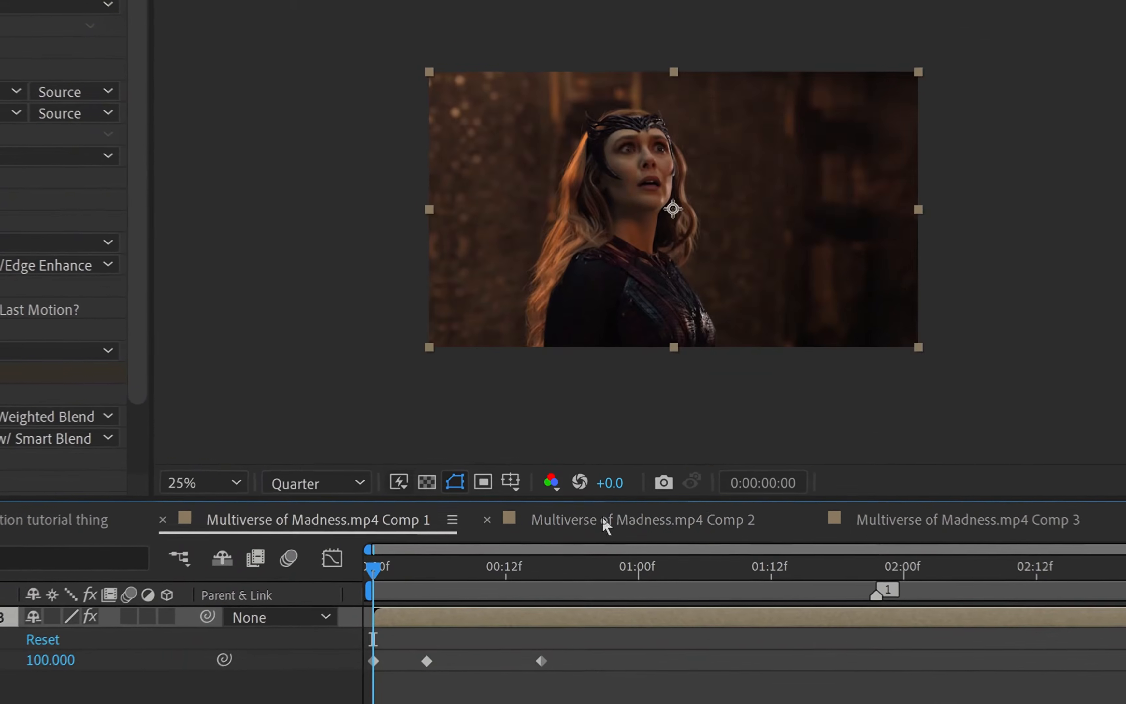
pyautogui.click(488, 520)
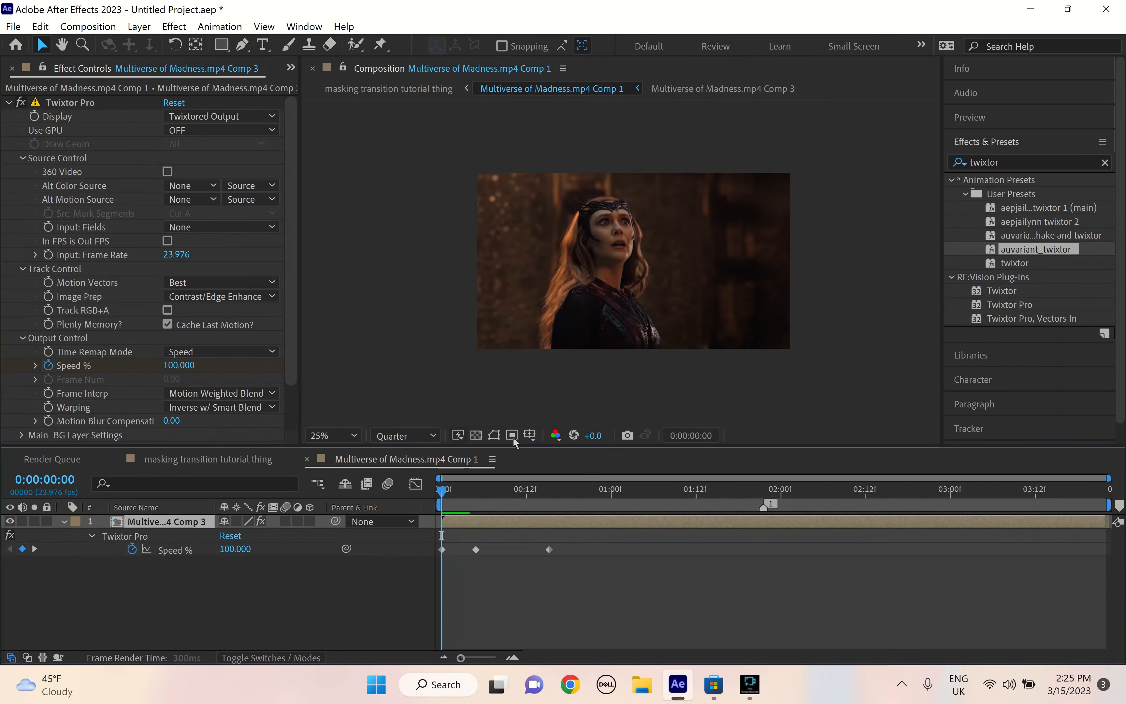
pyautogui.press('space')
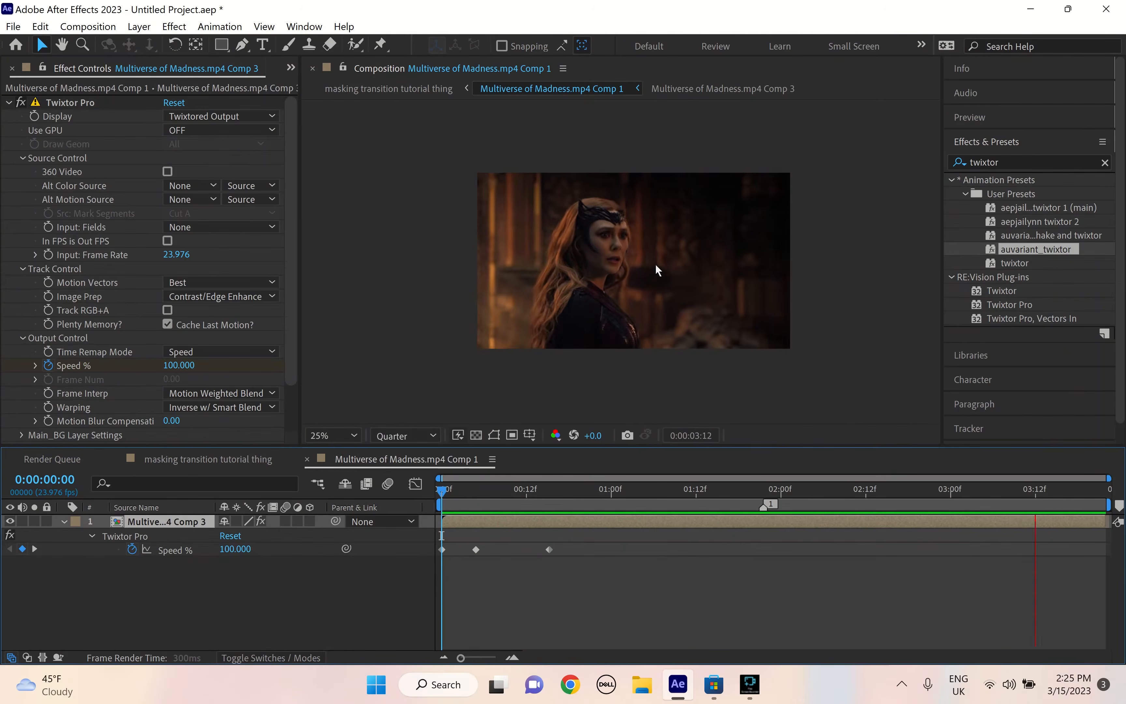
pyautogui.press('space')
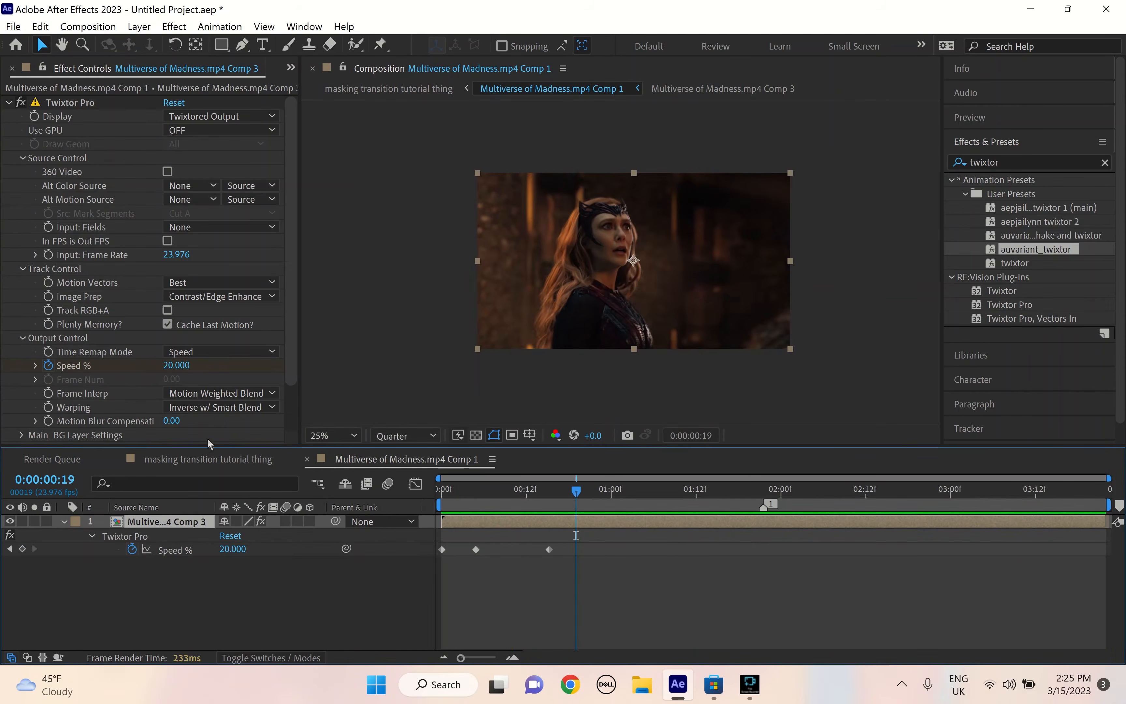
# Examine the framing of the upper and lower clips at the start of the masking transition tutorial thing composition.
pyautogui.click(215, 466)
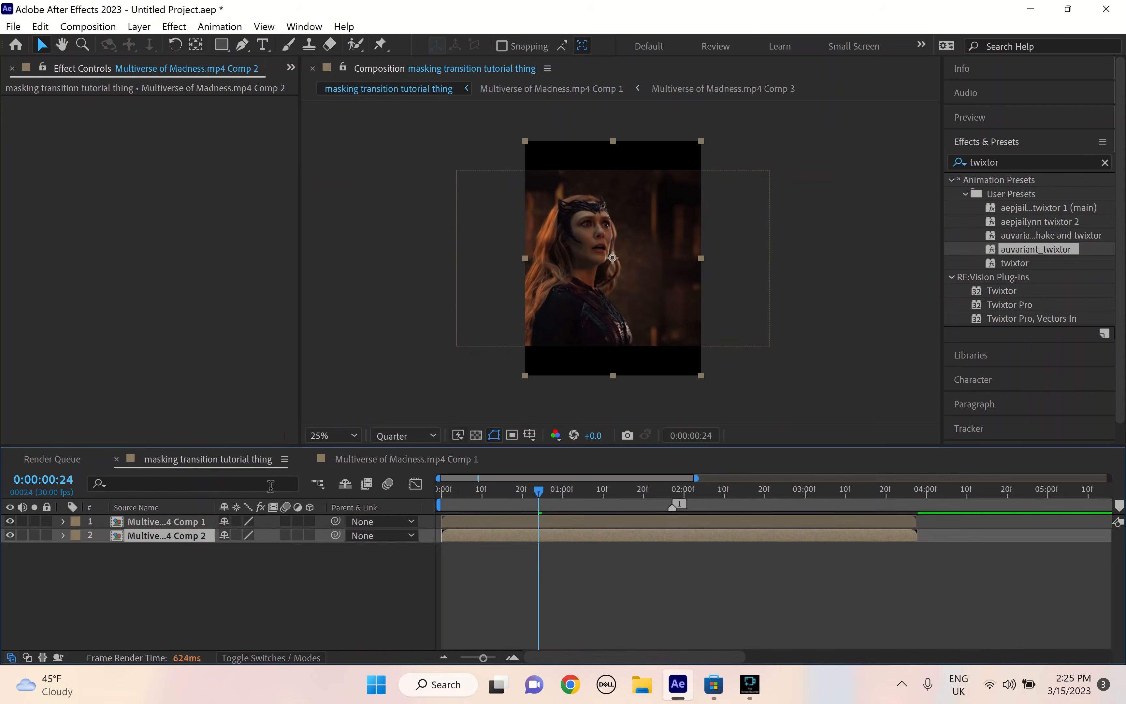
pyautogui.moveTo(494, 503); pyautogui.dragTo(410, 499)
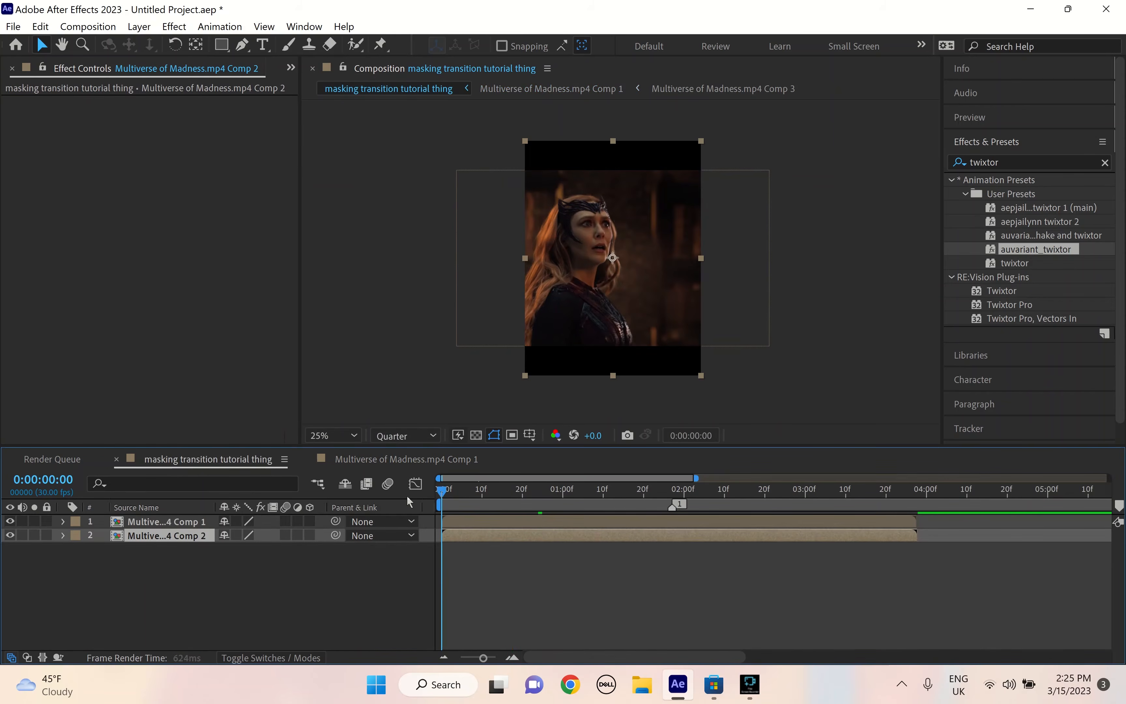
pyautogui.click(479, 526)
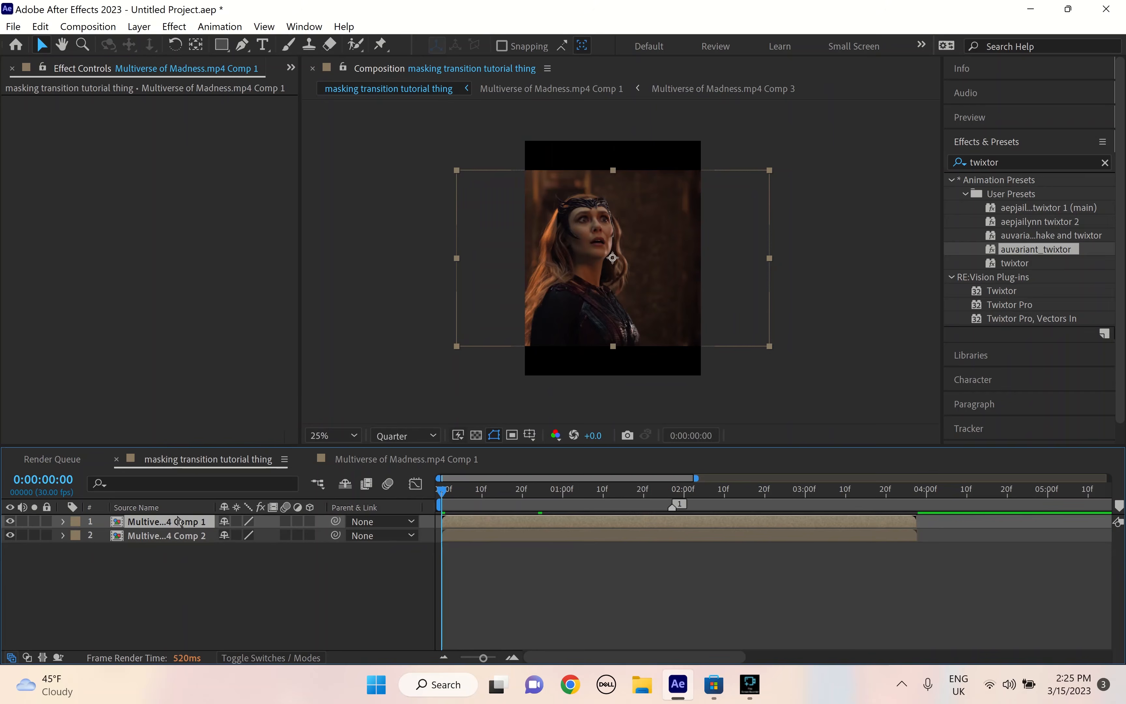
pyautogui.click(202, 570)
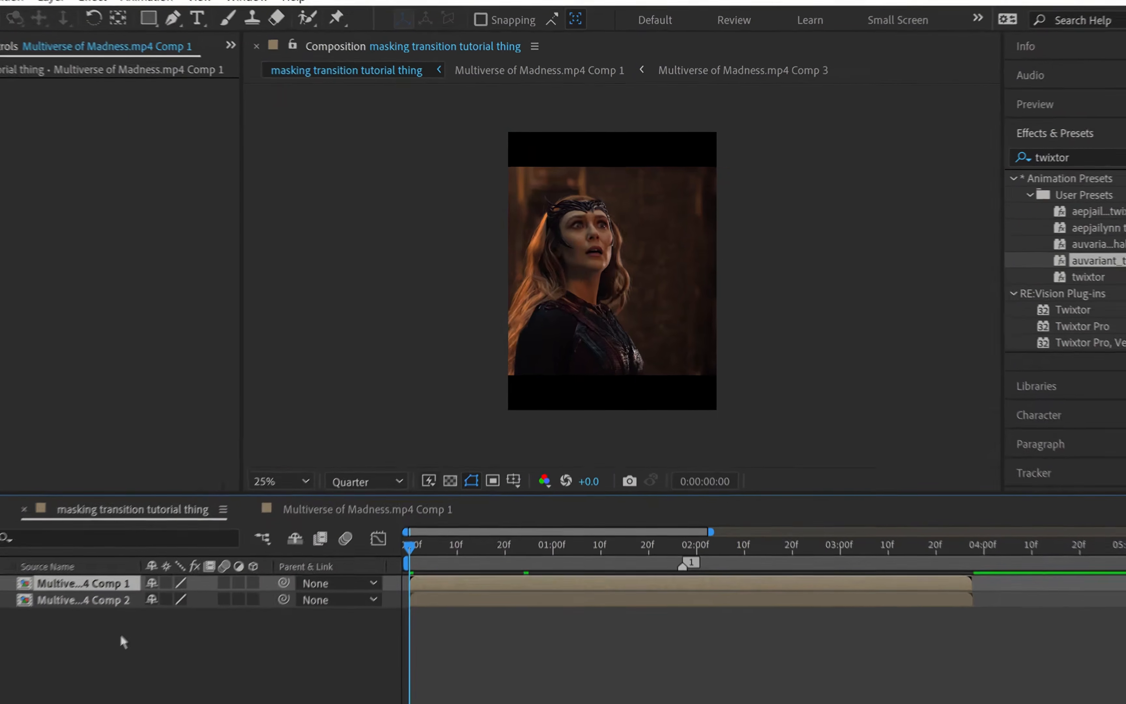
pyautogui.click(88, 602)
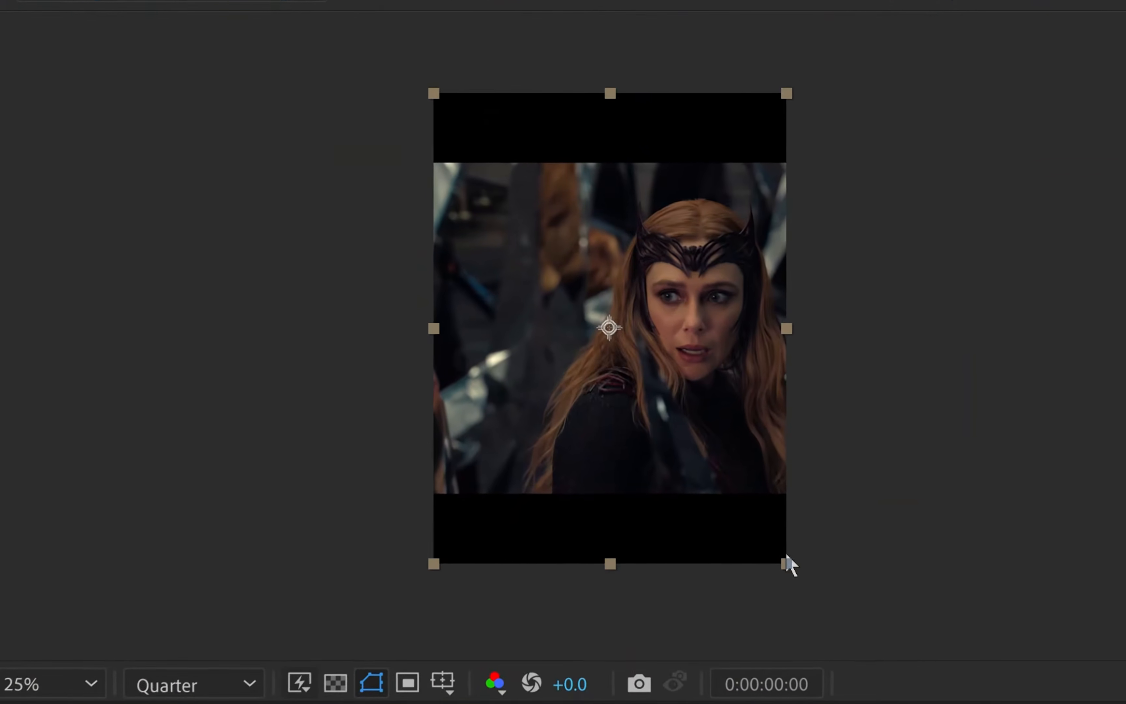
pyautogui.press('F2')
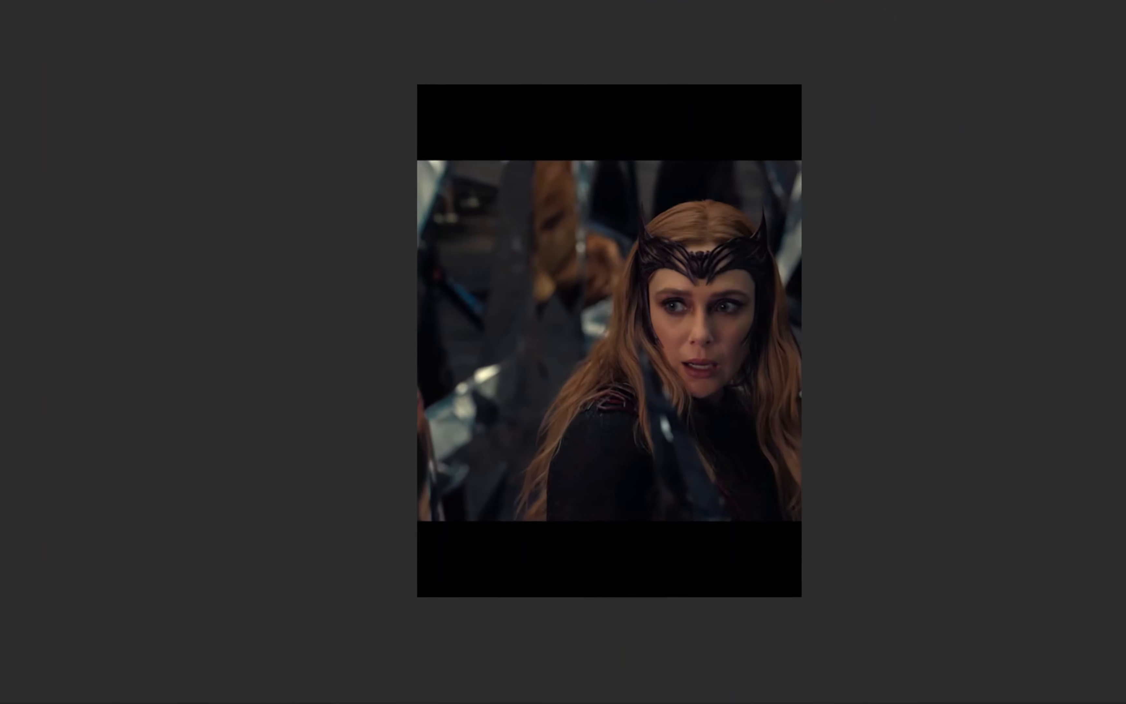
pyautogui.press('space')
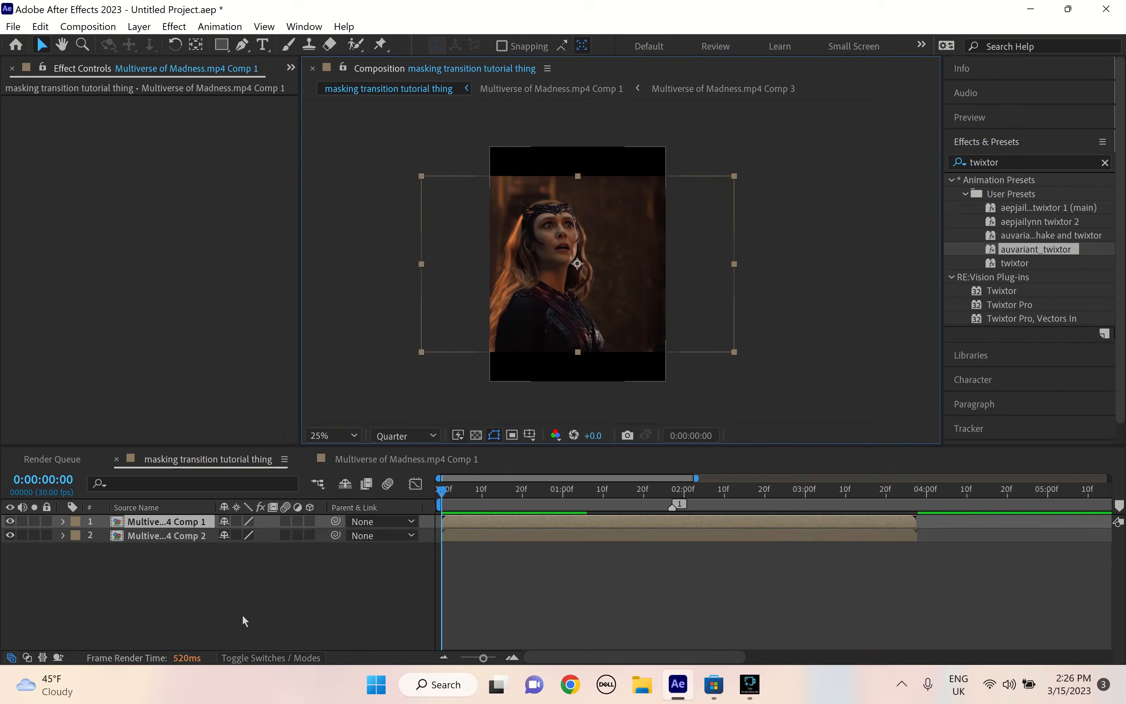
# Scale the upper clip to 140% and shift it sideways so the subject sits well in the vertical frame.
pyautogui.press('s')
pyautogui.moveTo(270, 535); pyautogui.dragTo(311, 547)
pyautogui.moveTo(586, 315); pyautogui.dragTo(614, 312)
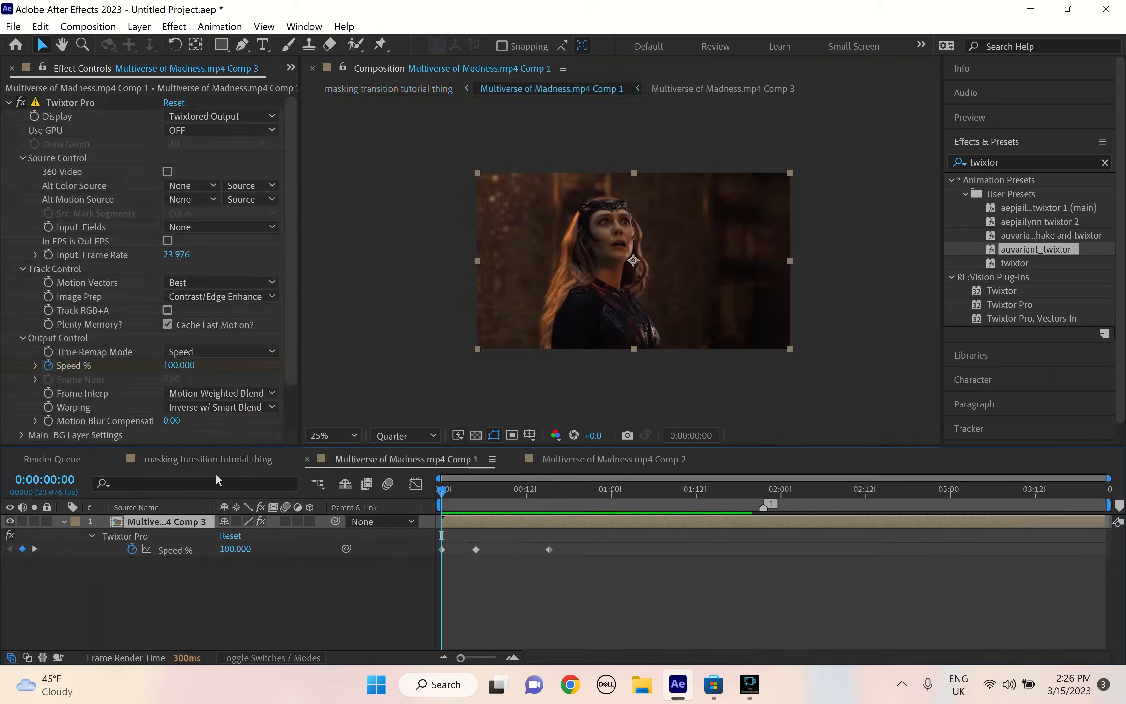
# Compare the upper clip's framing with the lower clip in the masking transition composition and inspect the subject's face up close.
pyautogui.click(208, 464)
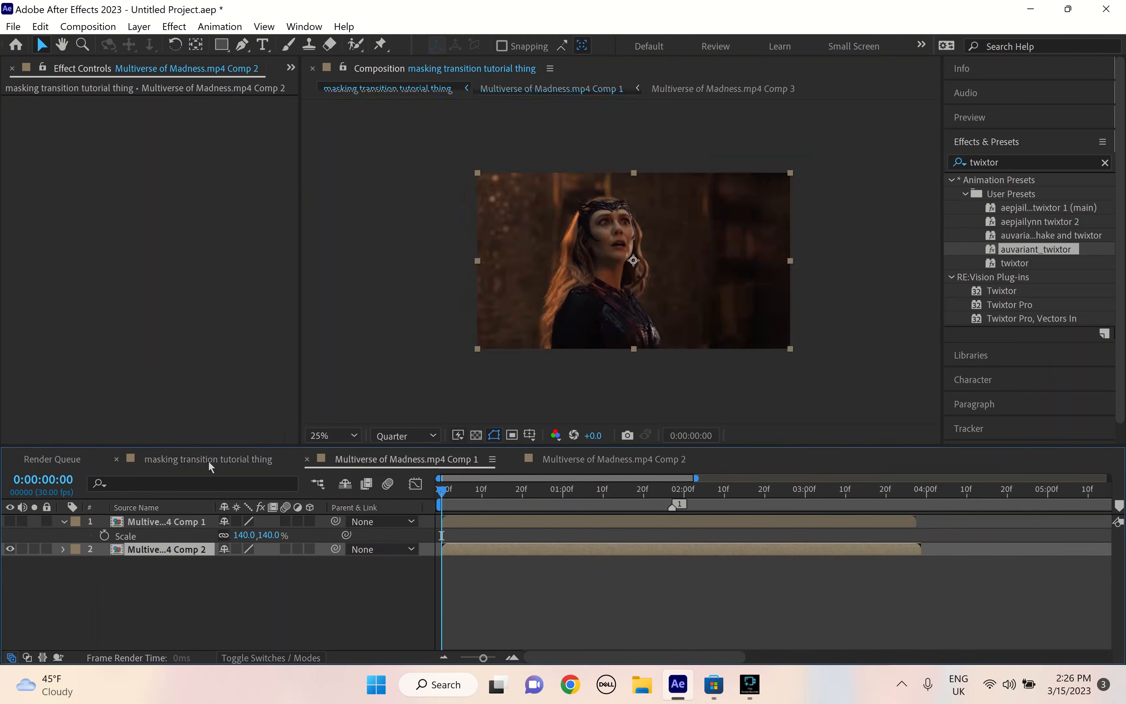
pyautogui.click(10, 521)
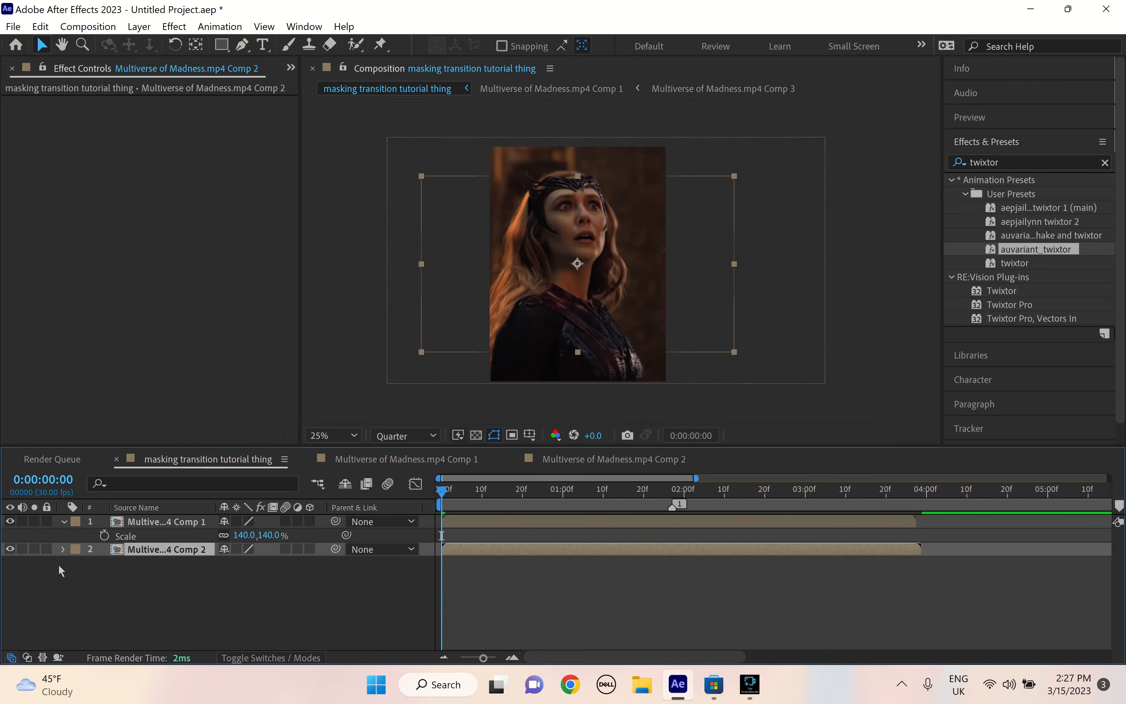
pyautogui.click(10, 522)
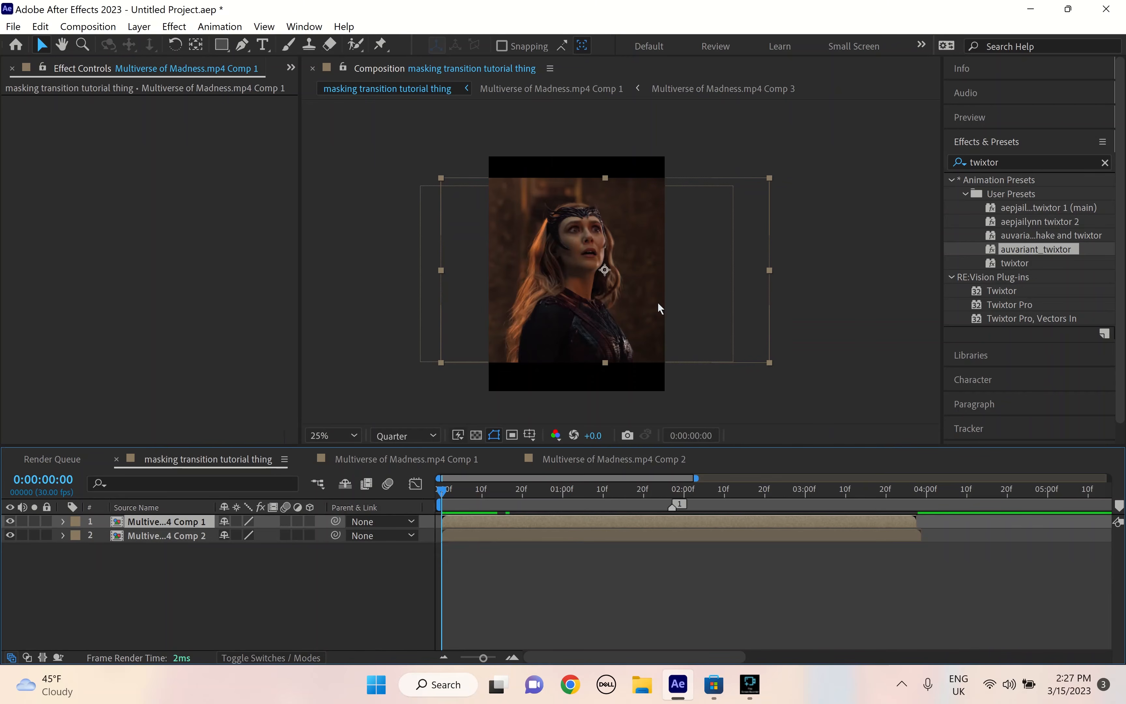
pyautogui.scroll(1, 657, 302)
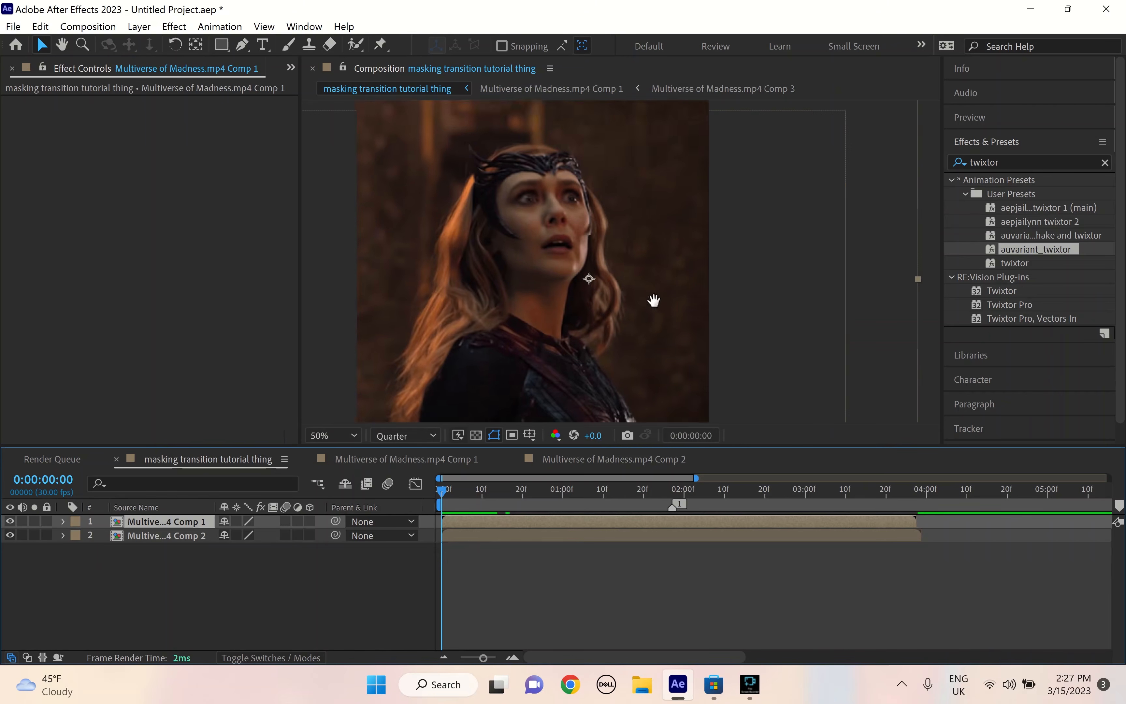
pyautogui.moveTo(590, 218)
pyautogui.mouseDown()
pyautogui.moveTo(581, 212)
pyautogui.moveTo(594, 193)
pyautogui.mouseUp()
pyautogui.moveTo(619, 198); pyautogui.dragTo(624, 200)
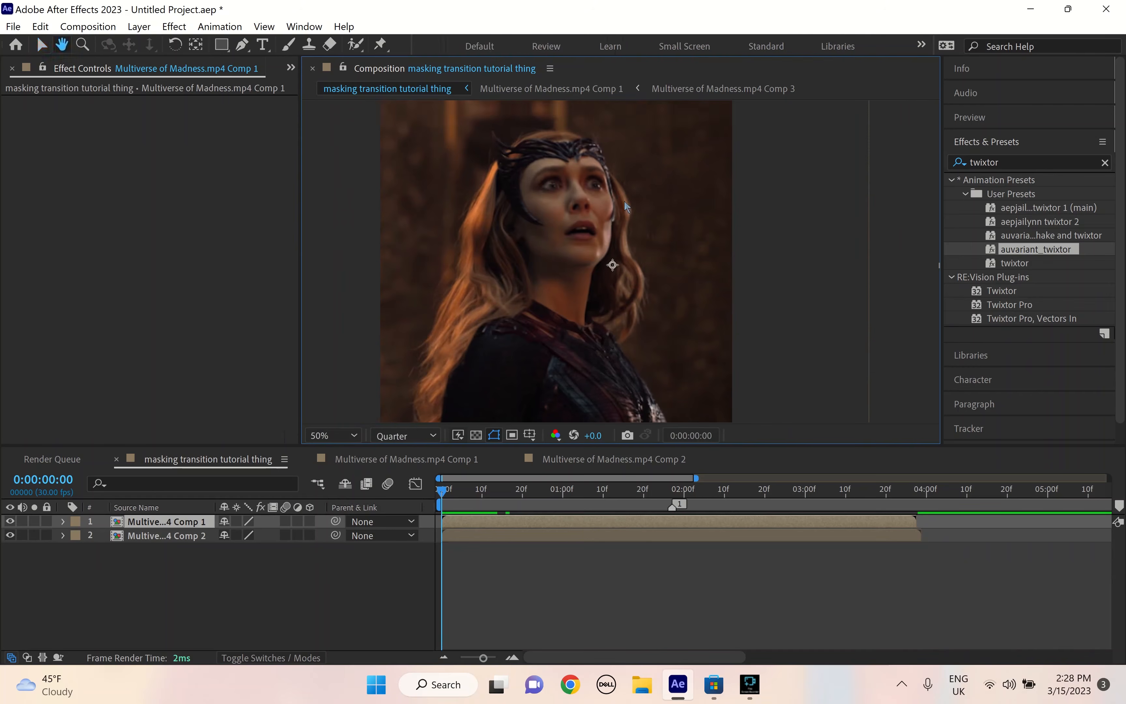
# Scale the upper clip to 144% and adjust its horizontal position so the subject's face is near the frame's center.
pyautogui.scroll(-2, 624, 201)
pyautogui.press('s')
pyautogui.moveTo(272, 538); pyautogui.dragTo(290, 538)
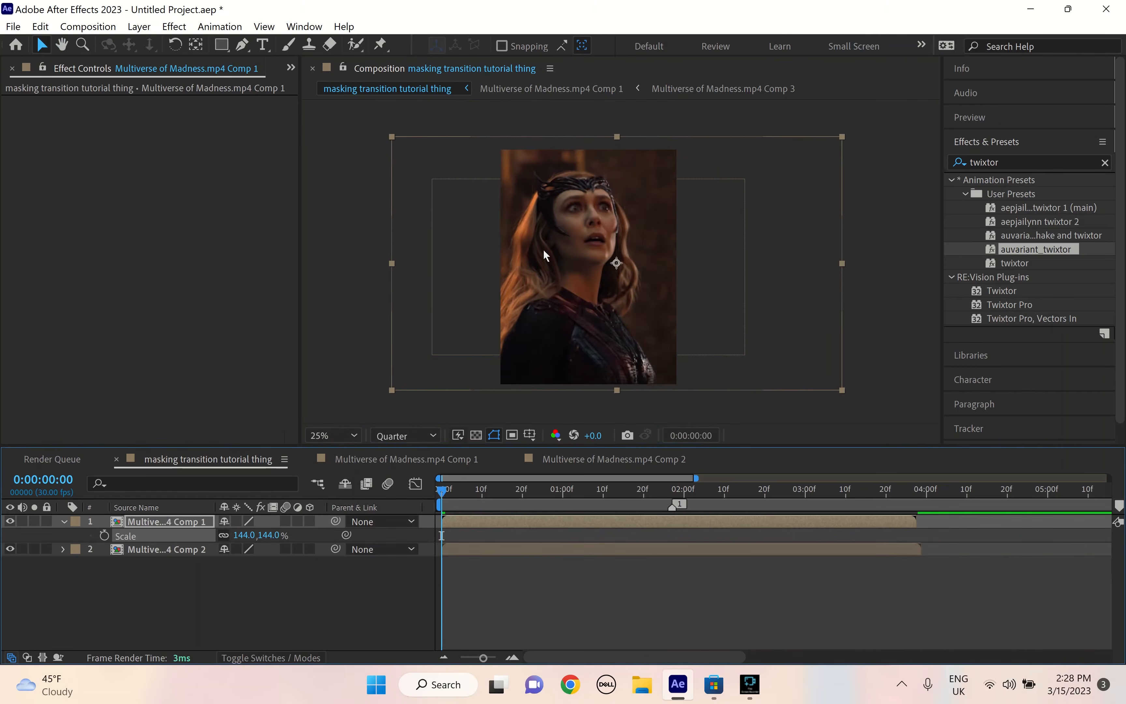
pyautogui.moveTo(596, 255); pyautogui.dragTo(617, 262)
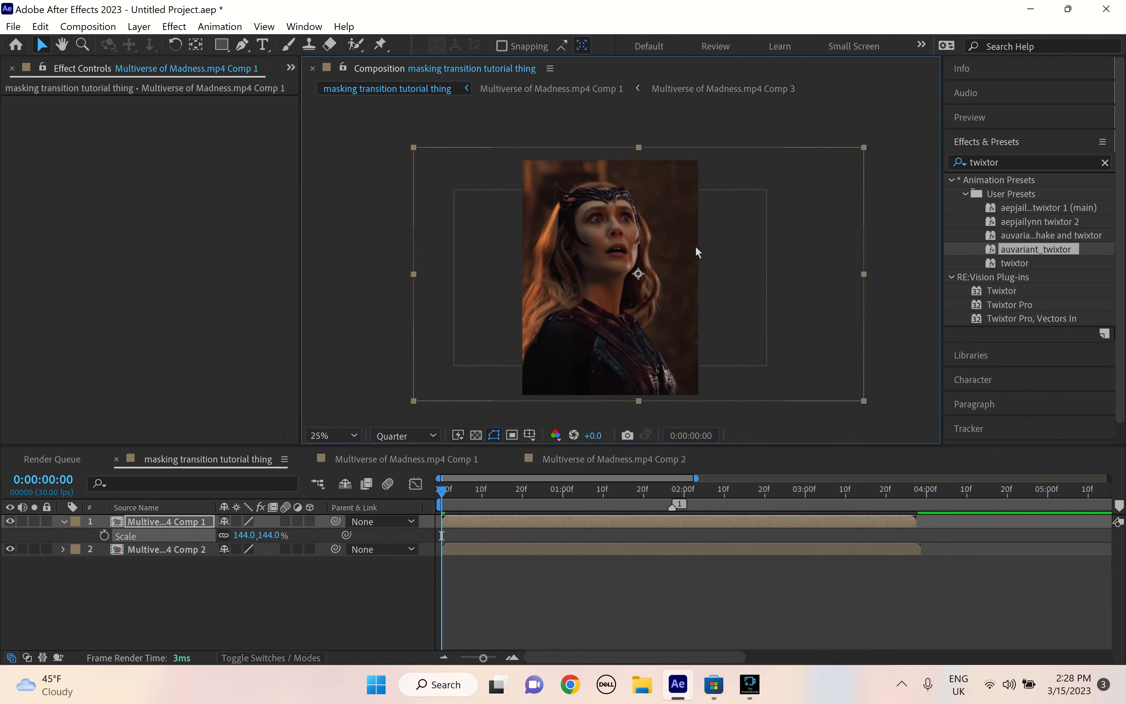
pyautogui.moveTo(717, 245); pyautogui.dragTo(673, 244)
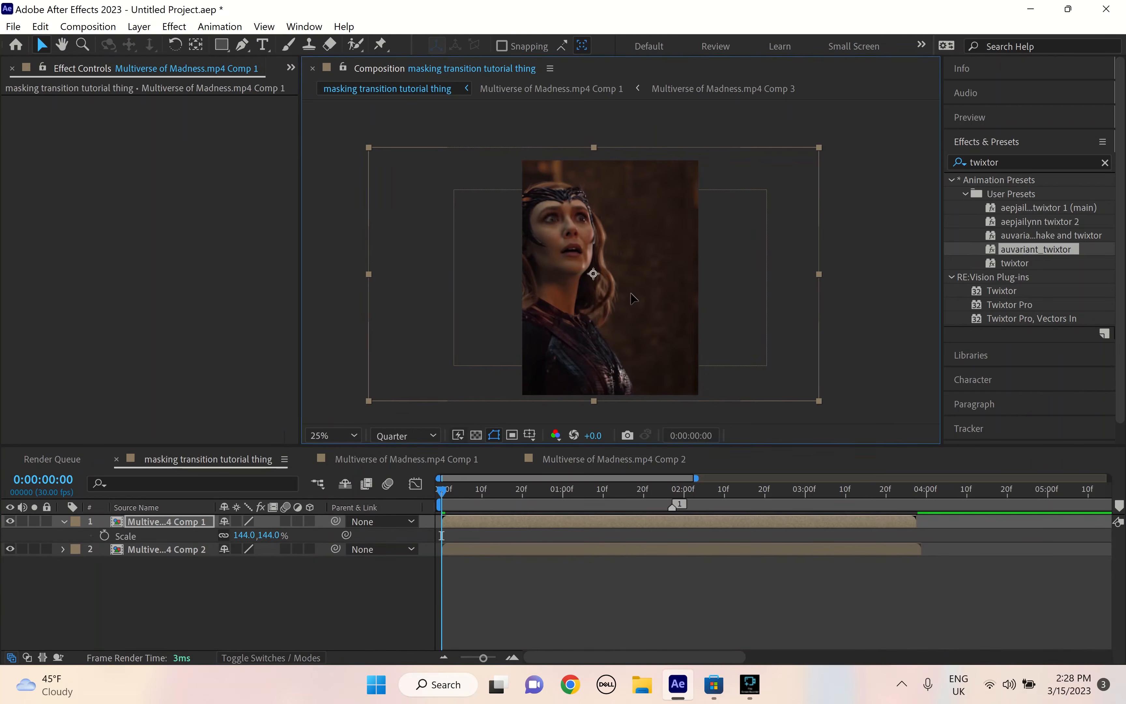
pyautogui.moveTo(631, 293); pyautogui.dragTo(663, 297)
# Compare the upper clip with the lower clip's framing and shift the upper clip sideways so the face sits nearer the frame's center.
pyautogui.click(10, 521)
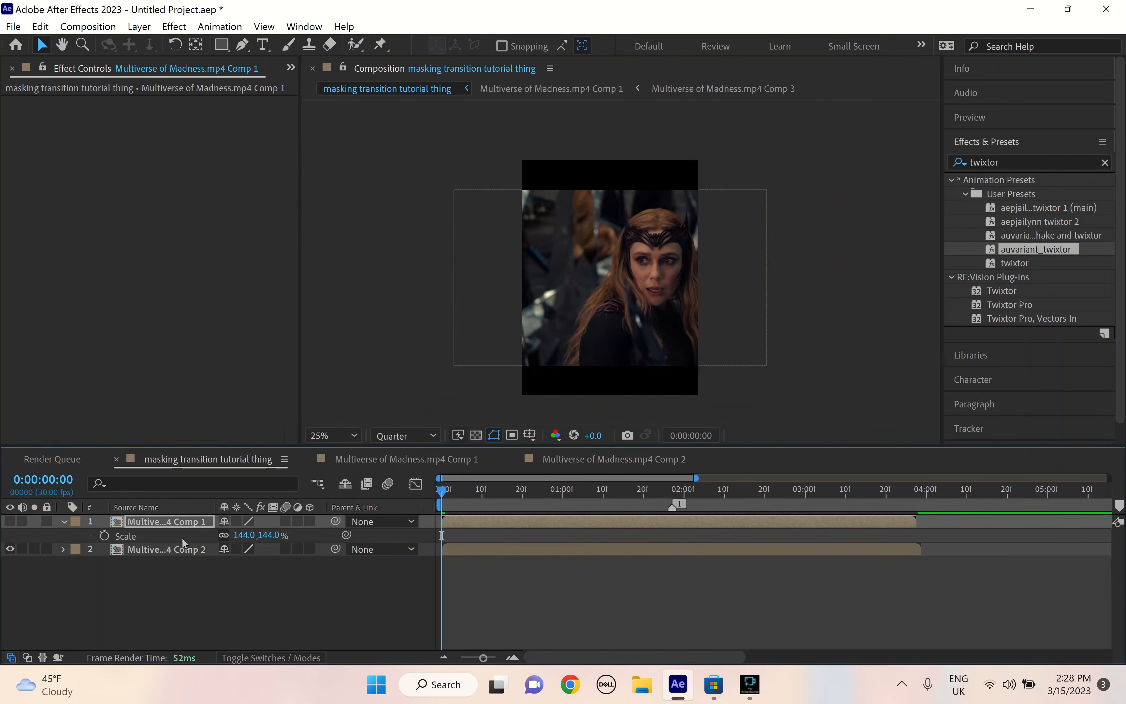
pyautogui.click(177, 549)
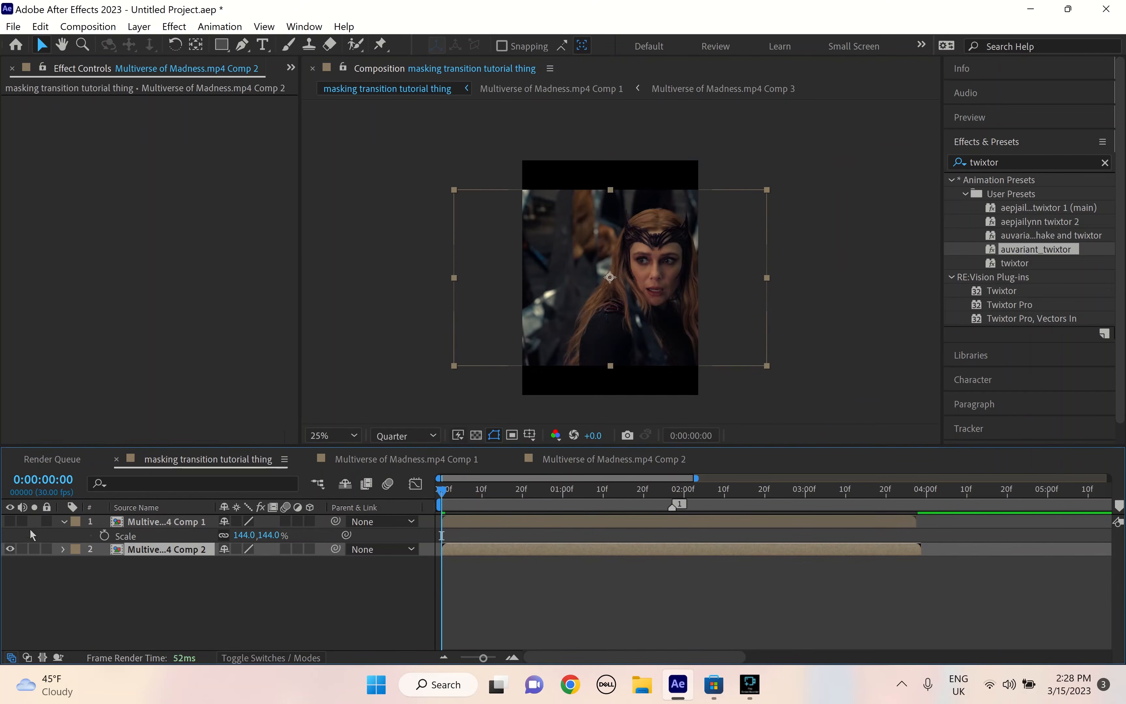
pyautogui.click(9, 522)
pyautogui.click(188, 521)
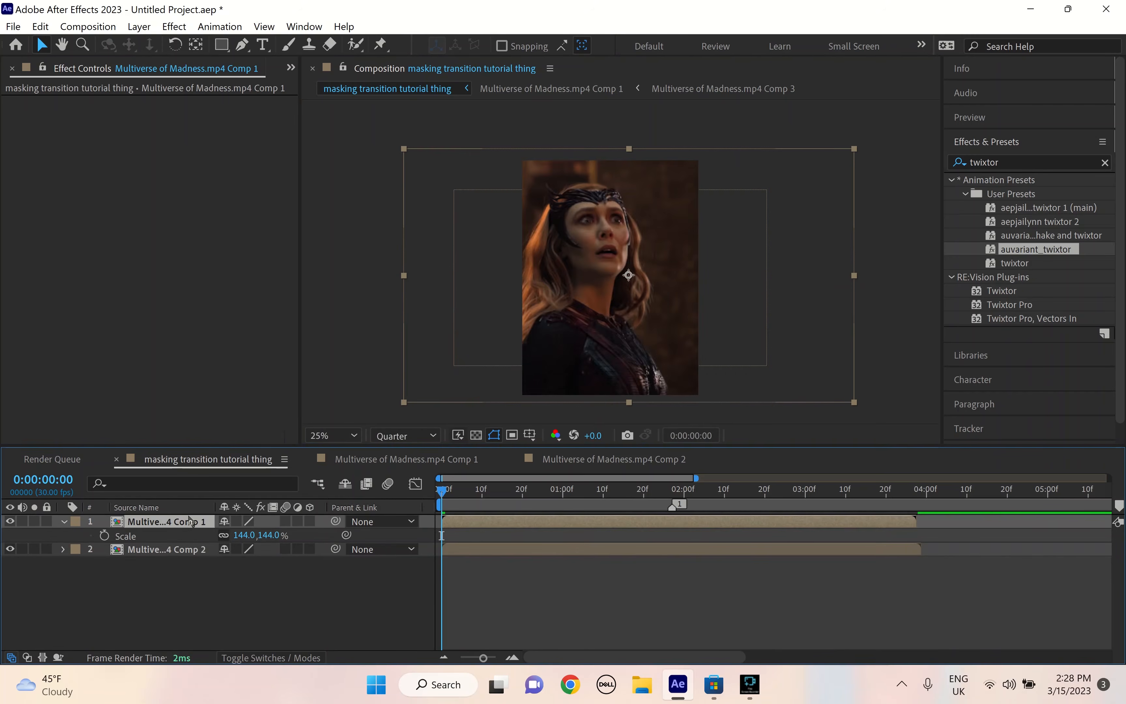
# Examine the outline of the subject's head, hair and shoulders in the upper clip at close range.
pyautogui.press('g')
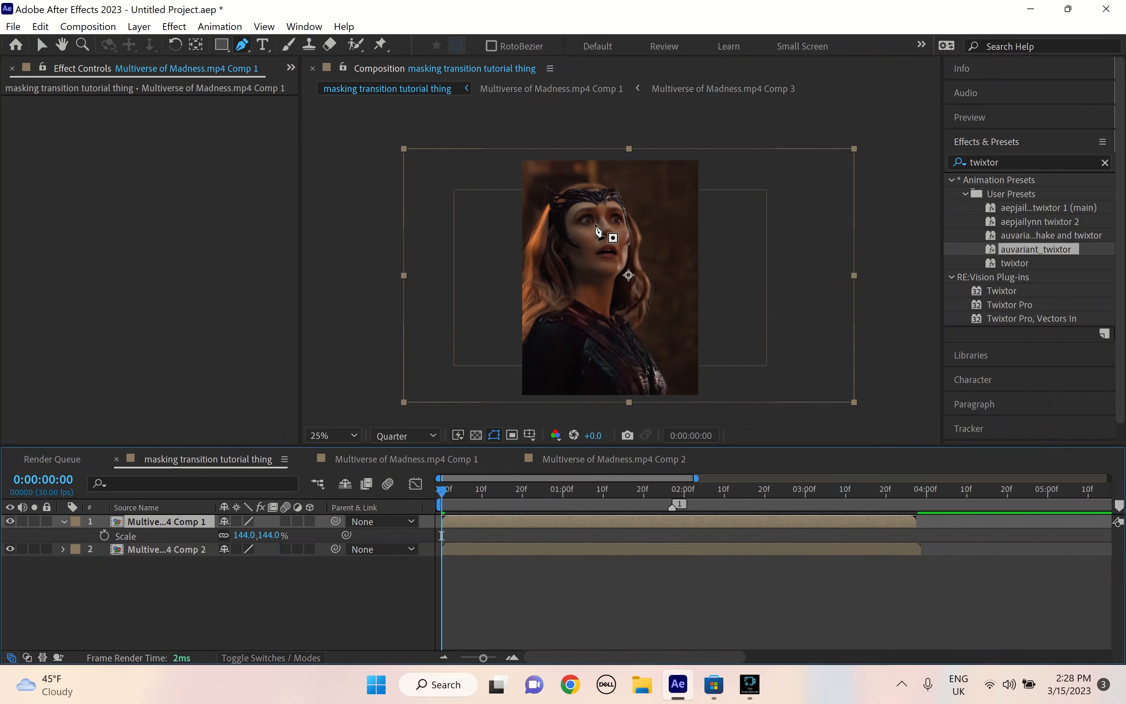
pyautogui.press('.')
pyautogui.moveTo(595, 224); pyautogui.dragTo(575, 253)
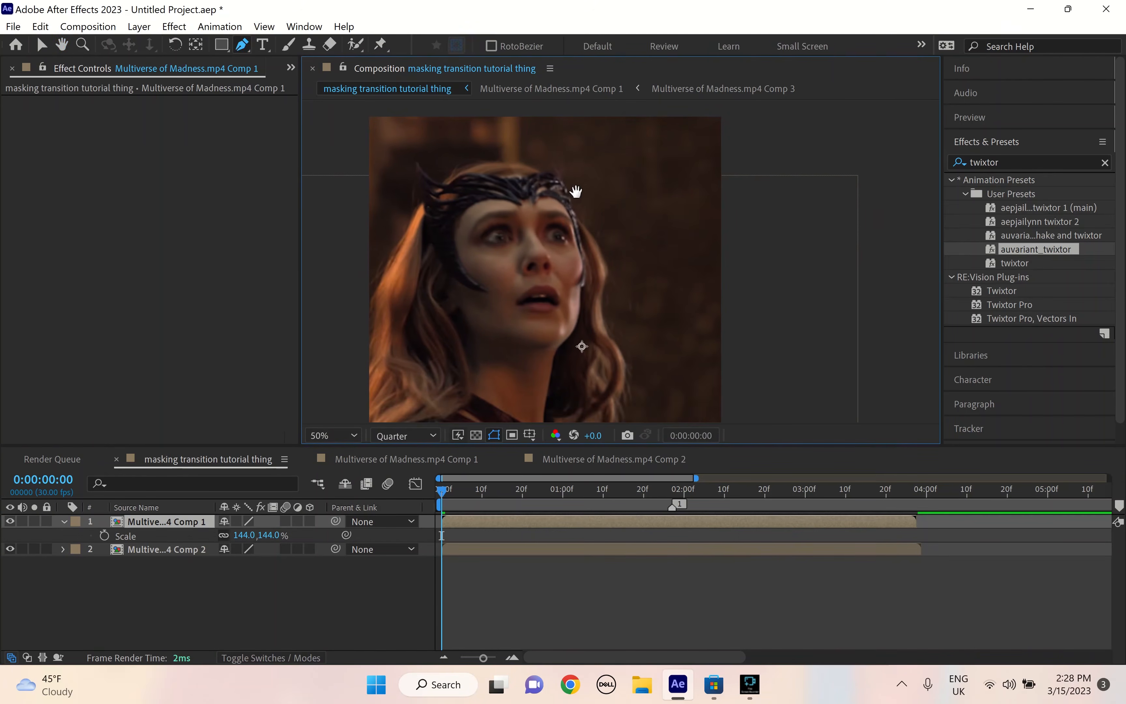
pyautogui.moveTo(516, 114); pyautogui.dragTo(553, 138)
pyautogui.moveTo(542, 232); pyautogui.dragTo(518, 143)
pyautogui.press(',')
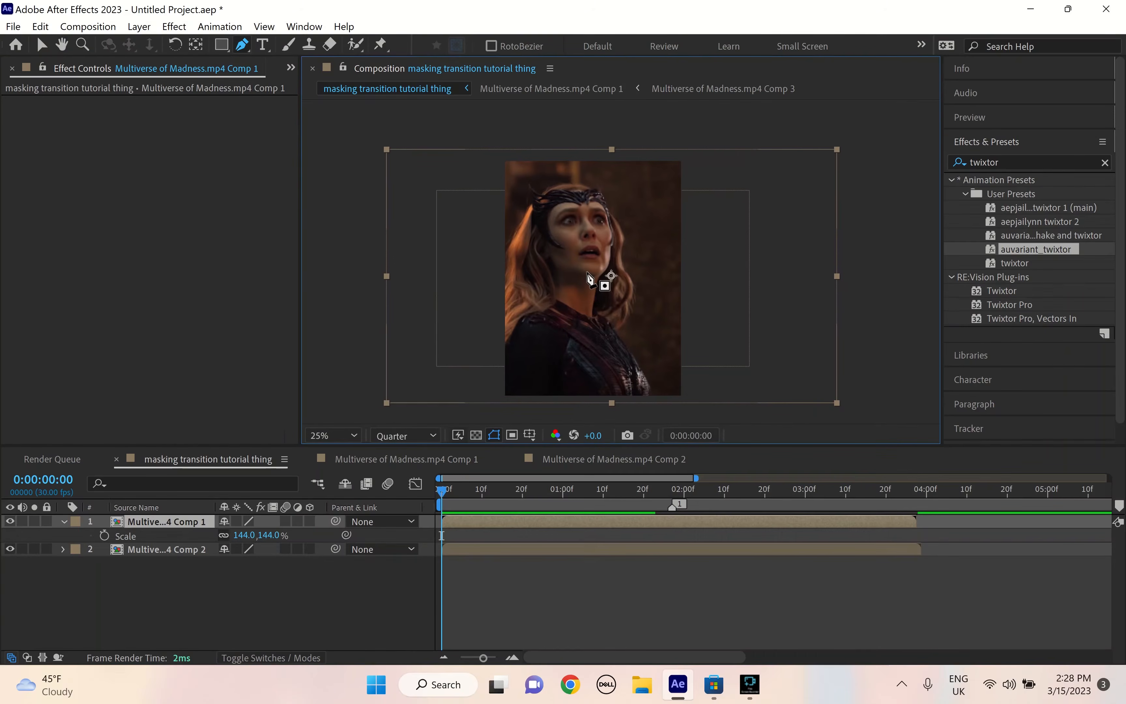
pyautogui.moveTo(587, 273); pyautogui.dragTo(594, 274)
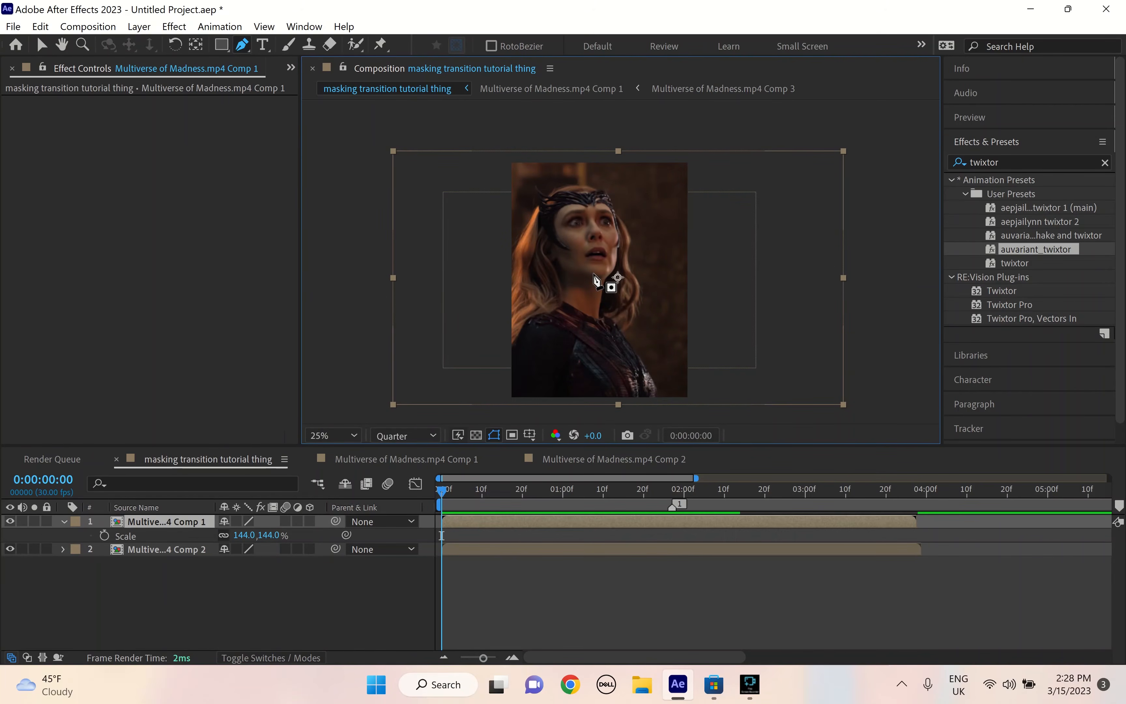
pyautogui.scroll(2, 621, 227)
pyautogui.moveTo(620, 226); pyautogui.dragTo(618, 310)
# Start a Pen tool mask on the upper clip with a point above the frame and one at the top of the subject's hair.
pyautogui.press('g')
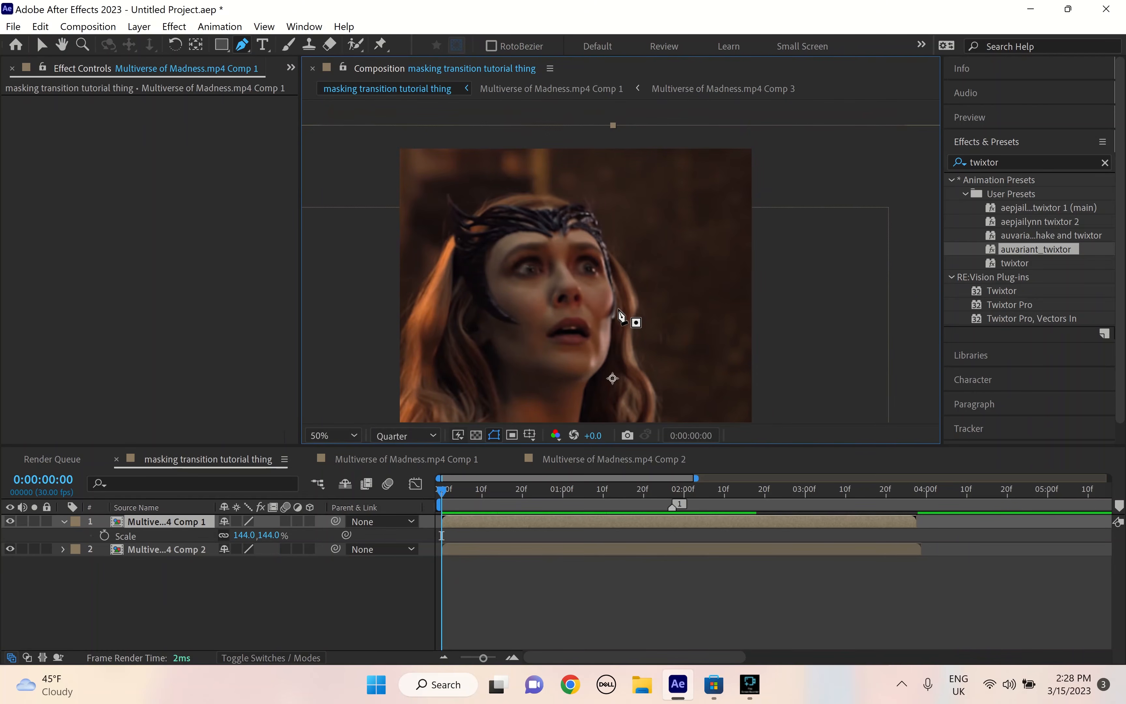
pyautogui.moveTo(533, 191); pyautogui.dragTo(514, 165)
pyautogui.scroll(-2, 512, 163)
pyautogui.moveTo(494, 117); pyautogui.dragTo(488, 116)
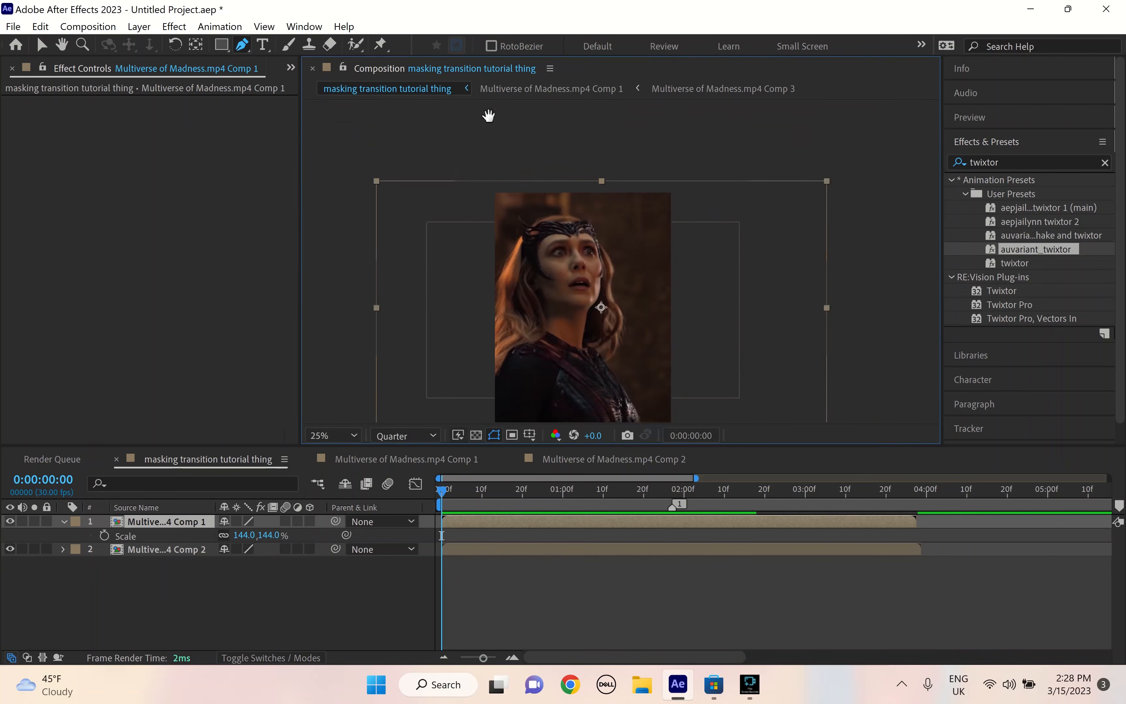
pyautogui.scroll(2, 559, 195)
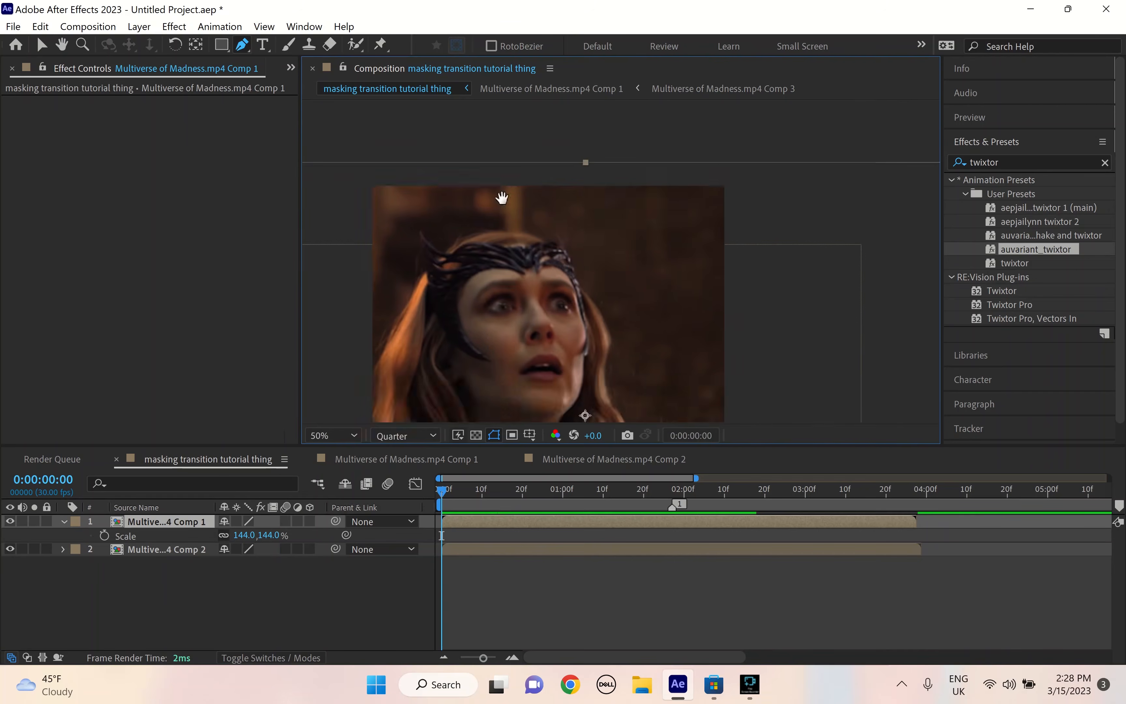
pyautogui.click(515, 171)
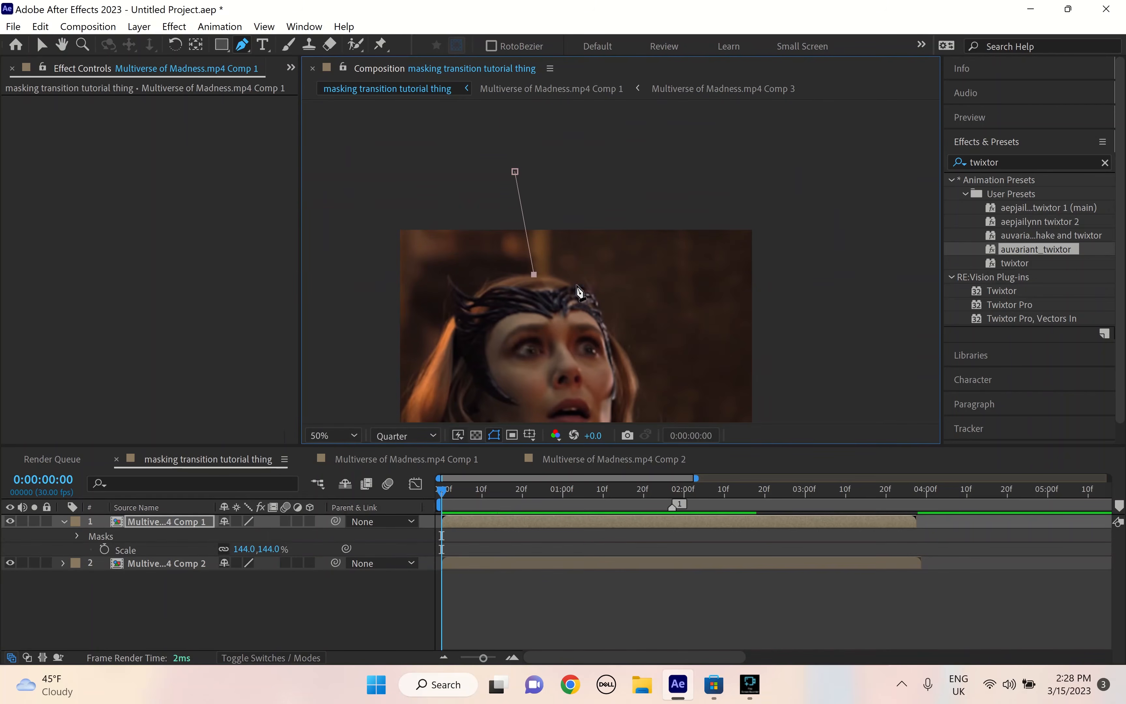
pyautogui.scroll(-3, 578, 233)
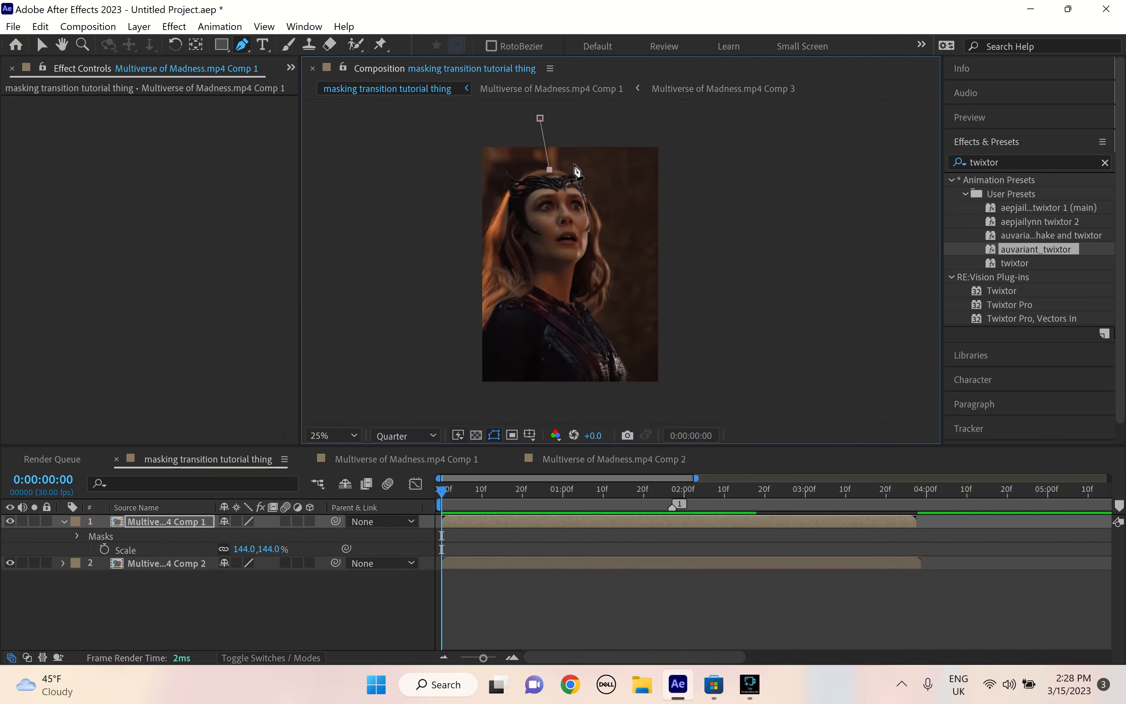
pyautogui.scroll(4, 511, 151)
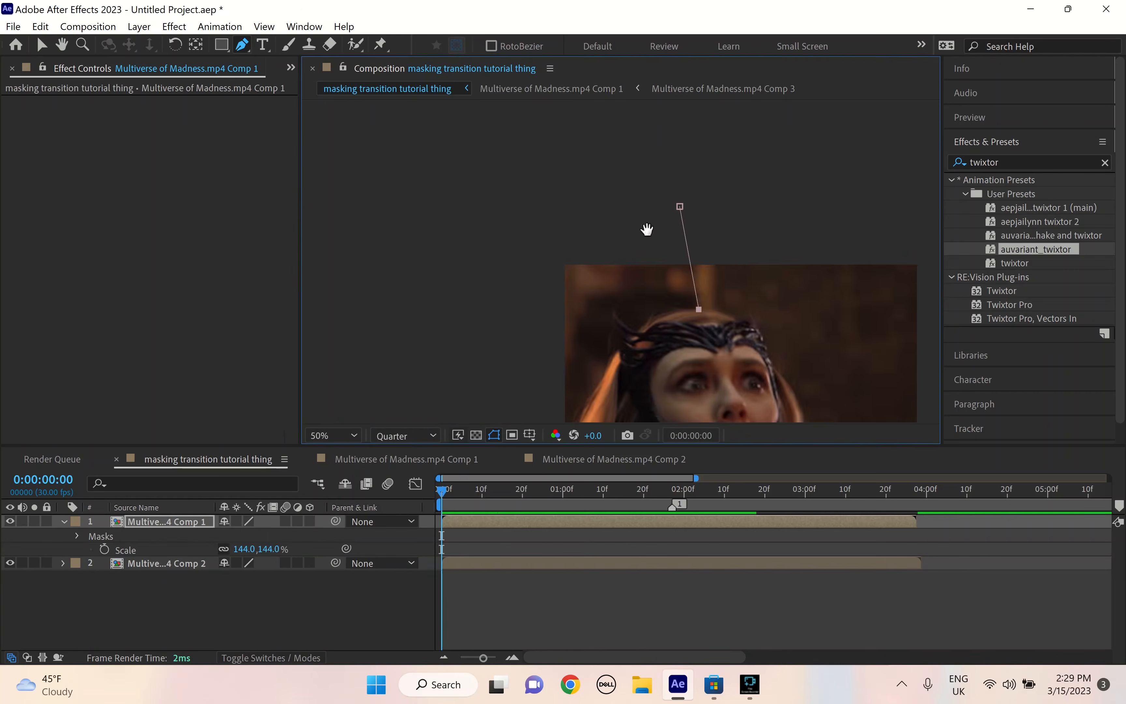
# Continue the mask path along the top of the hair and down the outer edge of the headpiece beside the eye.
pyautogui.scroll(2, 508, 226)
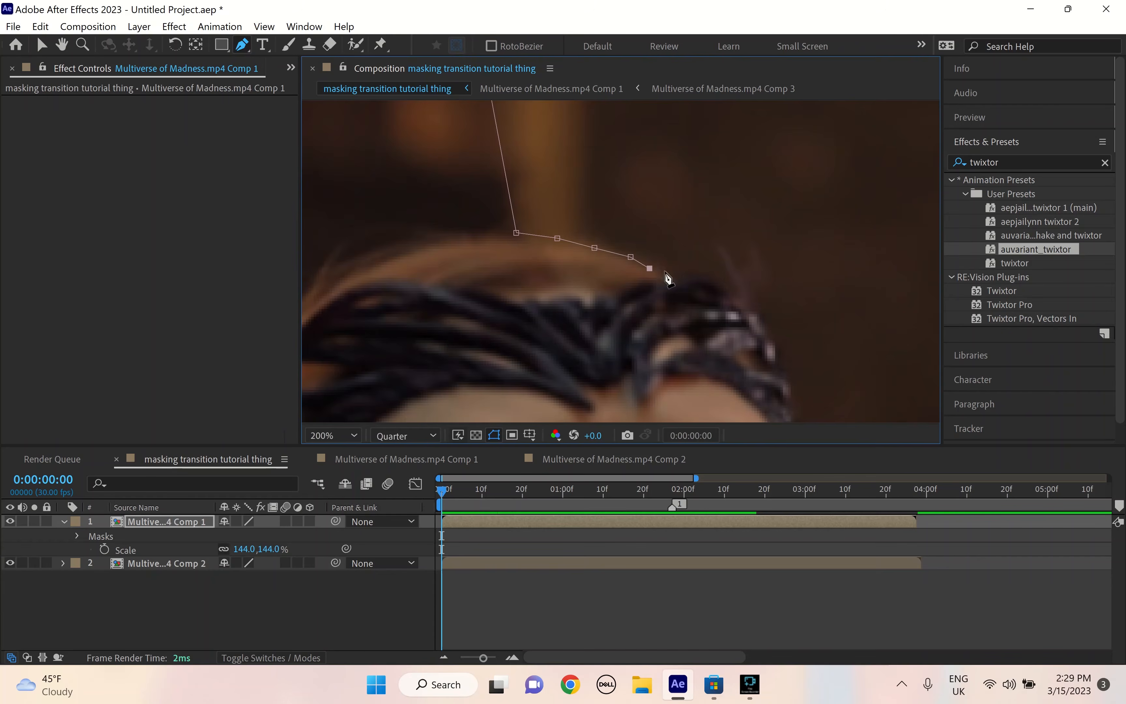
pyautogui.click(680, 165)
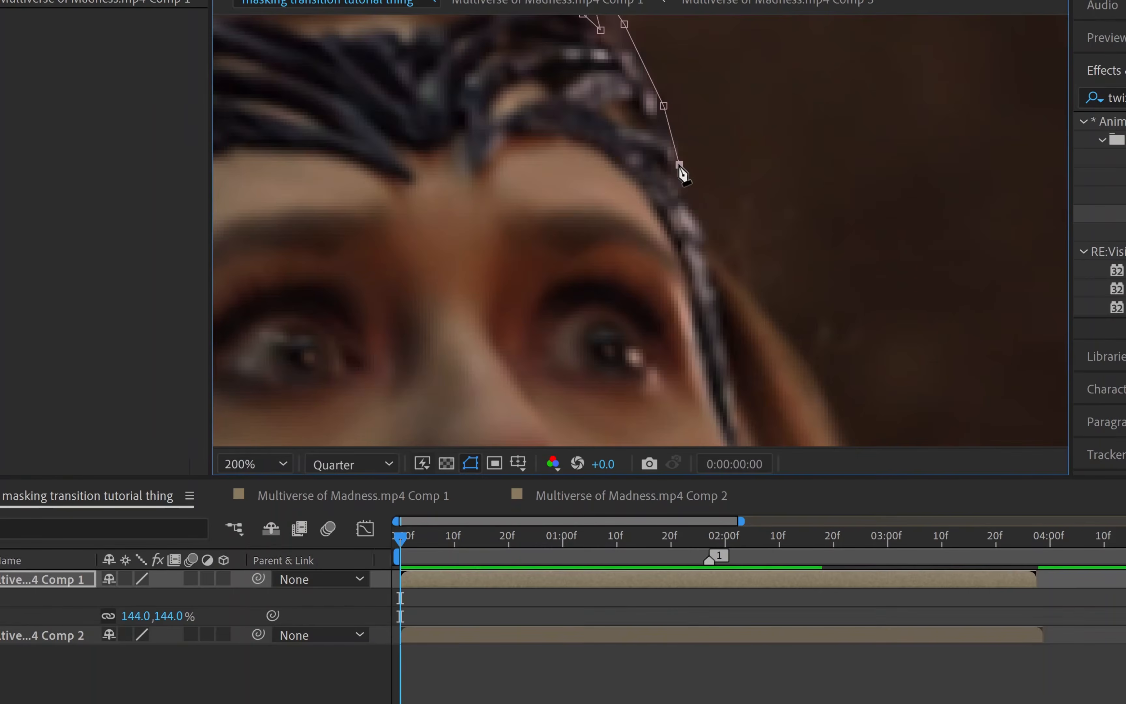
pyautogui.click(703, 220)
pyautogui.moveTo(772, 289); pyautogui.dragTo(582, 156)
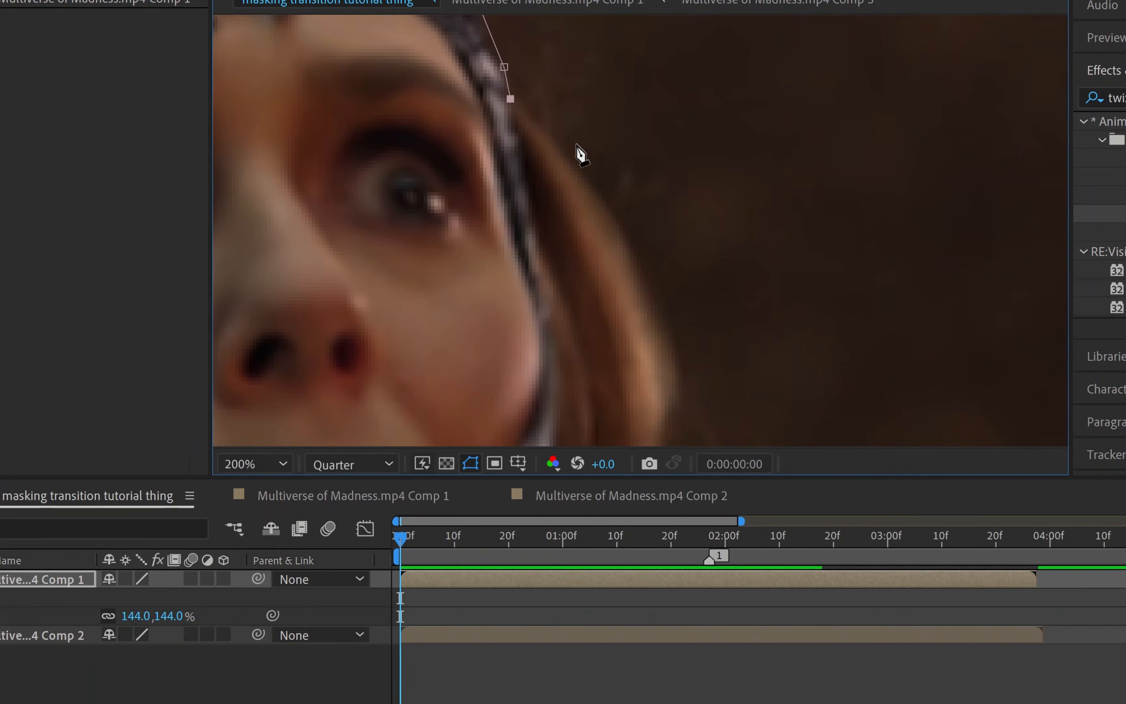
# Trace the mask path along the outer edge of the hair from the temple down past the cheek.
pyautogui.click(565, 160)
pyautogui.click(614, 224)
pyautogui.click(653, 302)
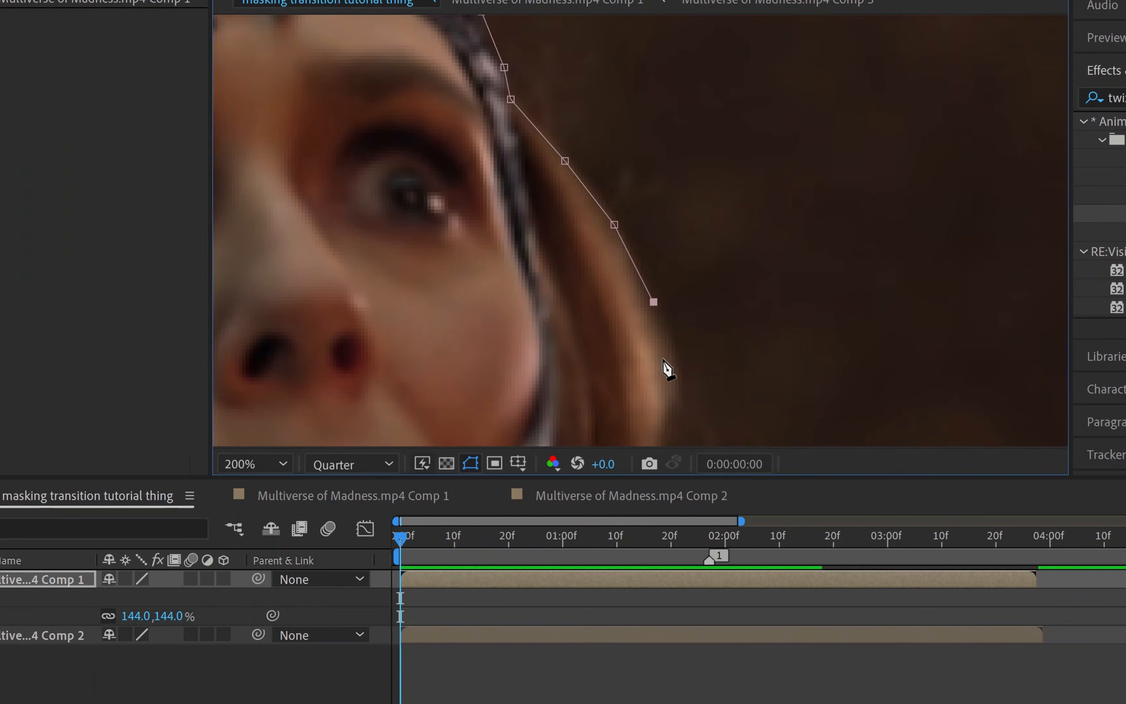
pyautogui.click(676, 368)
pyautogui.click(670, 415)
# Extend the mask path down the wavy hair edge beside the mouth and jaw to the outward curl.
pyautogui.moveTo(670, 417); pyautogui.dragTo(595, 85)
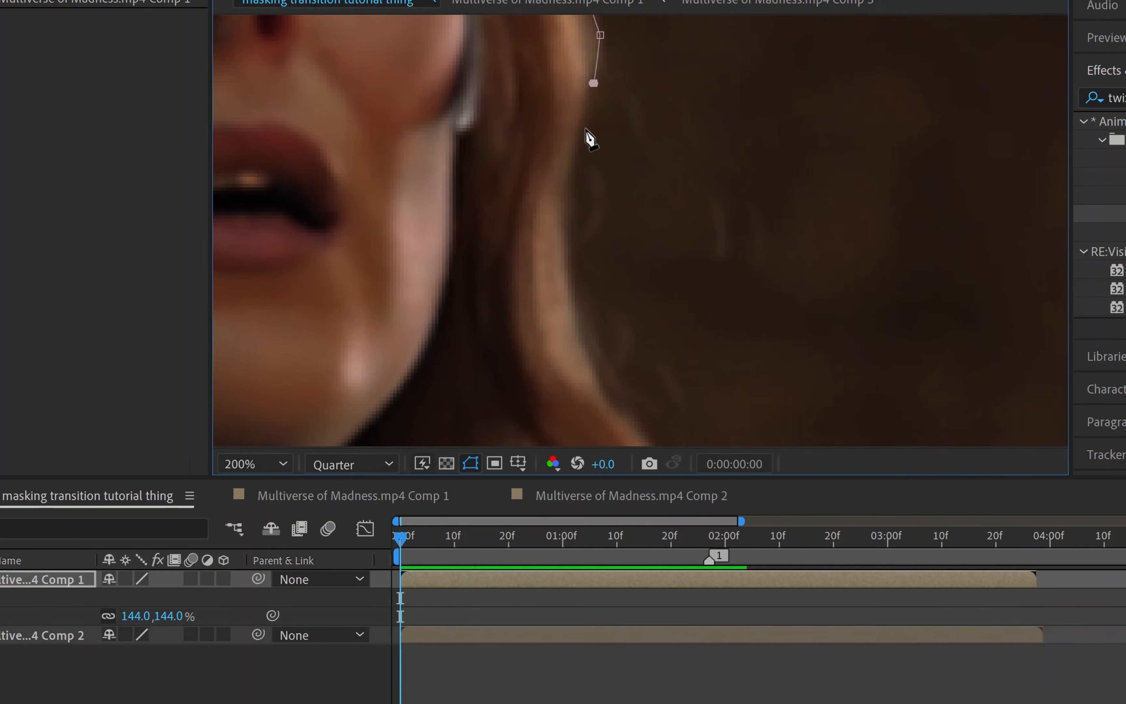
pyautogui.click(581, 132)
pyautogui.click(568, 202)
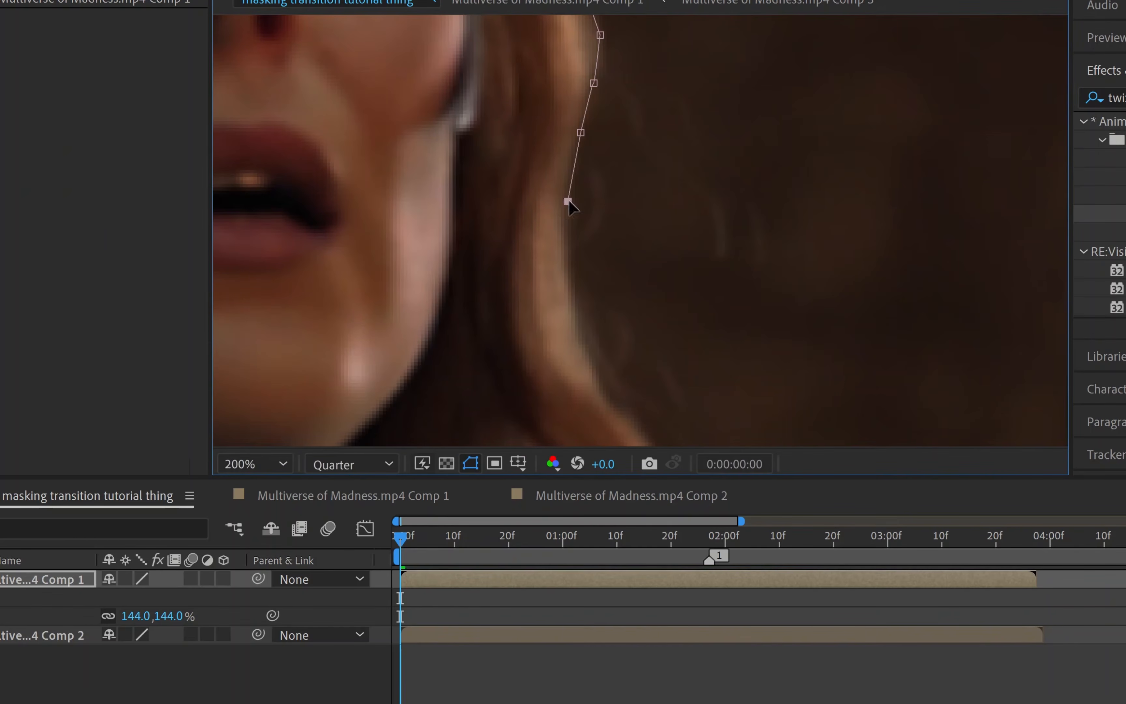
pyautogui.click(574, 302)
pyautogui.moveTo(605, 308); pyautogui.dragTo(452, 94)
pyautogui.click(438, 143)
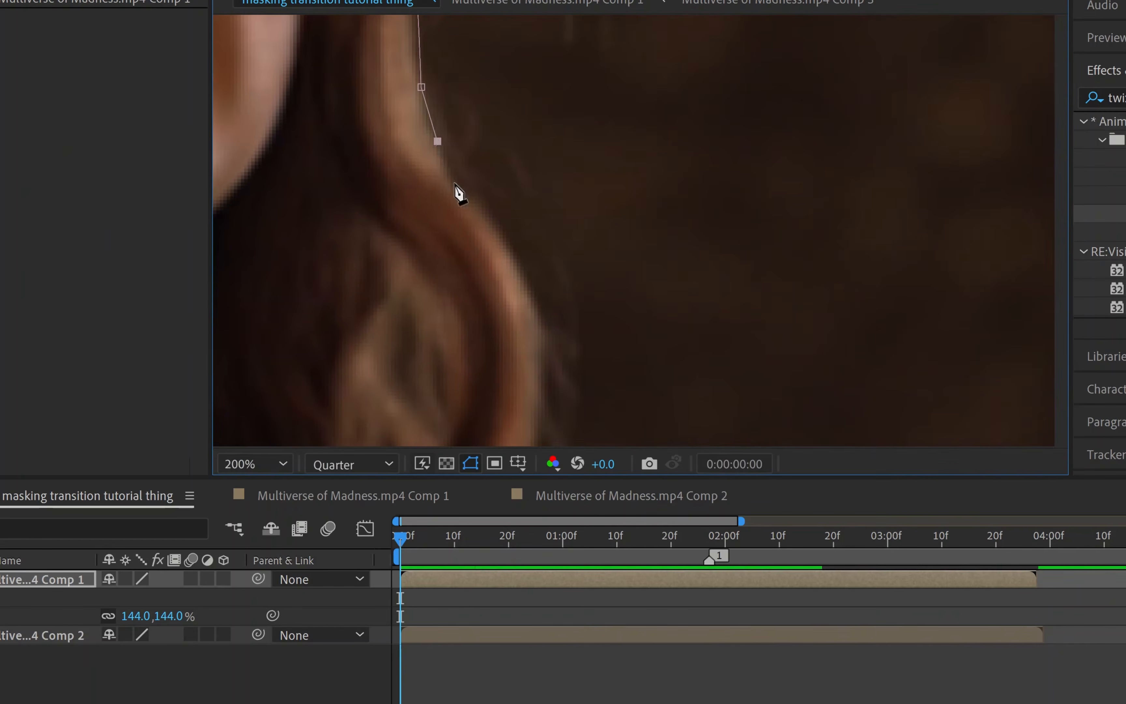
pyautogui.click(465, 200)
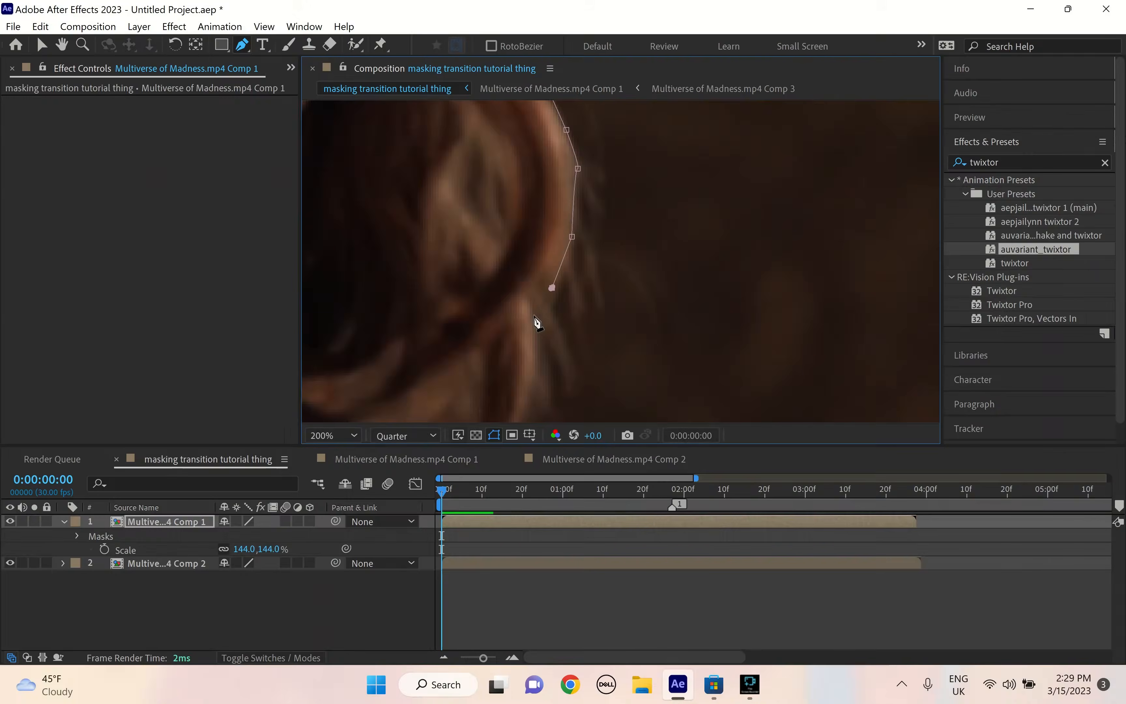
# Trace the mask path around the lower hair ends down to where they meet the shoulder.
pyautogui.click(535, 331)
pyautogui.moveTo(535, 331); pyautogui.dragTo(536, 156)
pyautogui.click(535, 206)
pyautogui.click(512, 273)
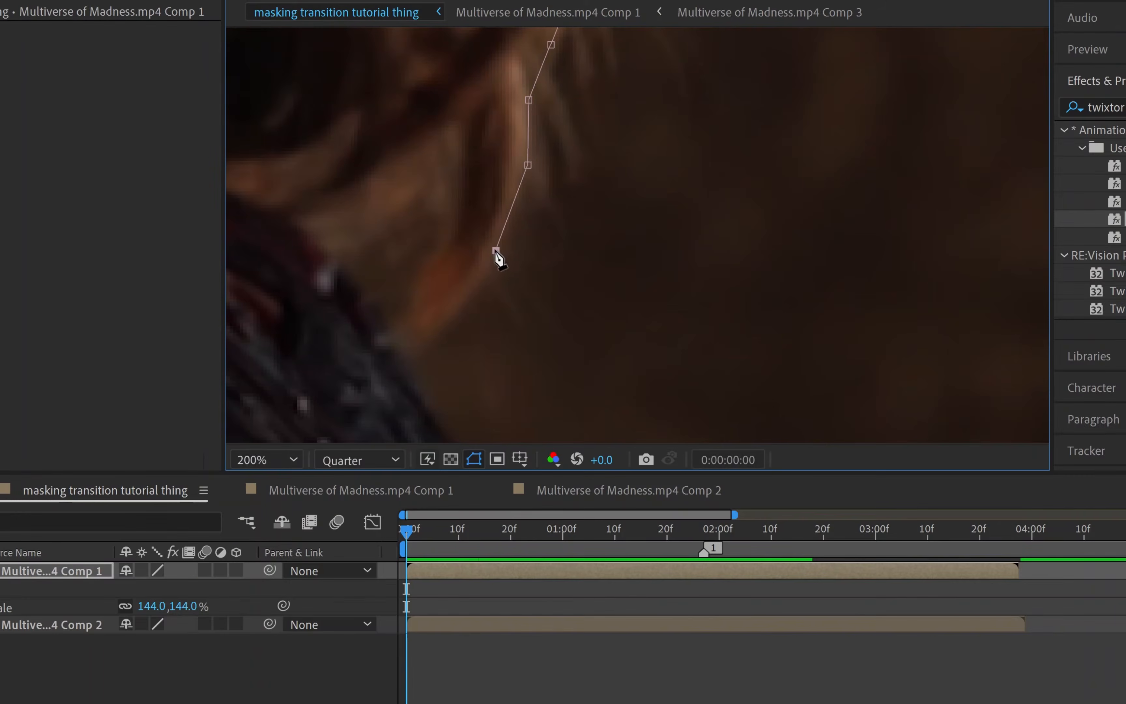
pyautogui.click(478, 319)
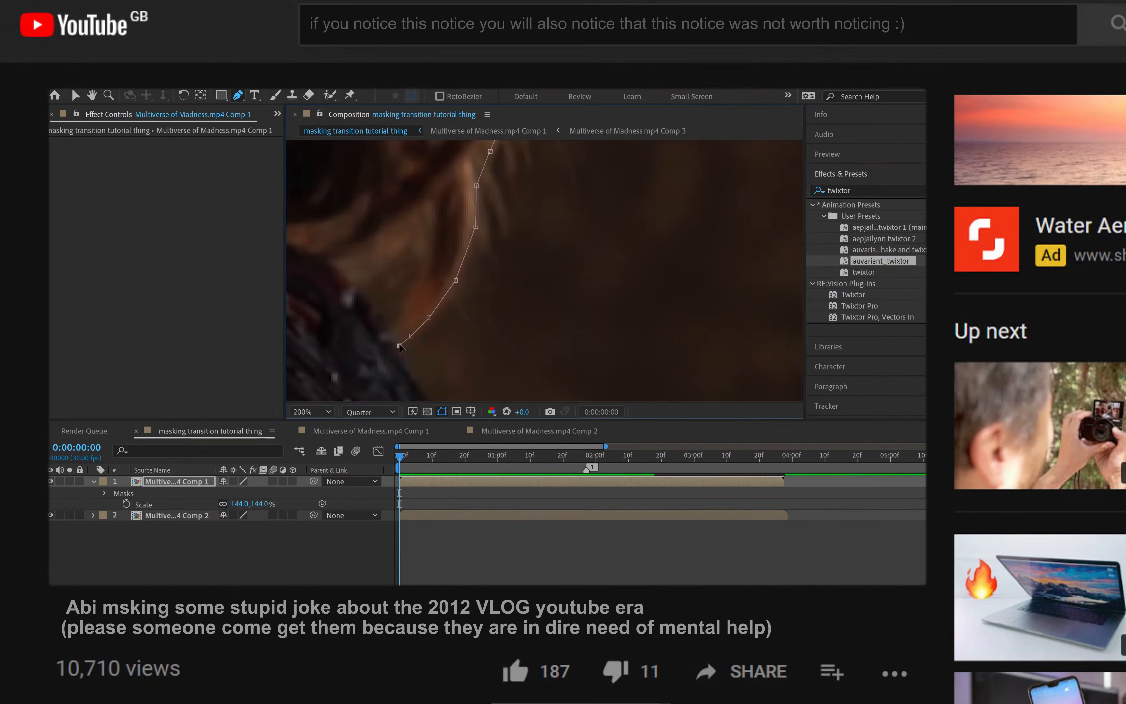
# Carry the mask path down the shoulder and close it outside the frame so it encloses the subject, then deselect the clip.
pyautogui.moveTo(465, 297); pyautogui.dragTo(433, 144)
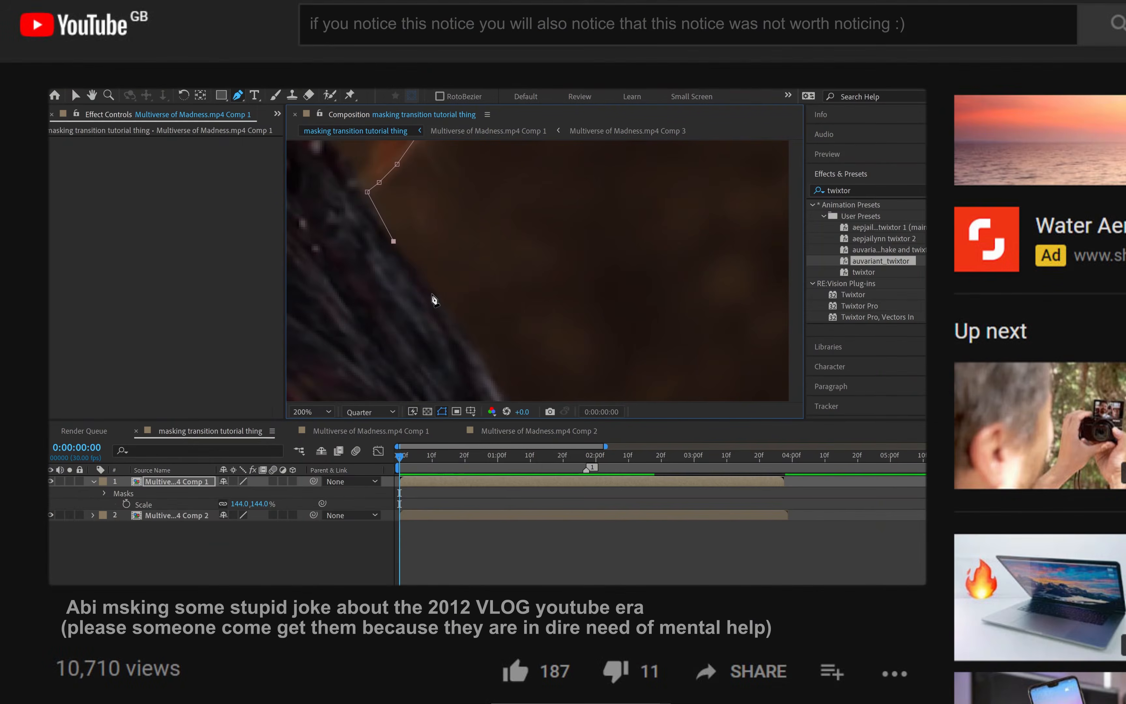
pyautogui.moveTo(549, 314); pyautogui.dragTo(498, 212)
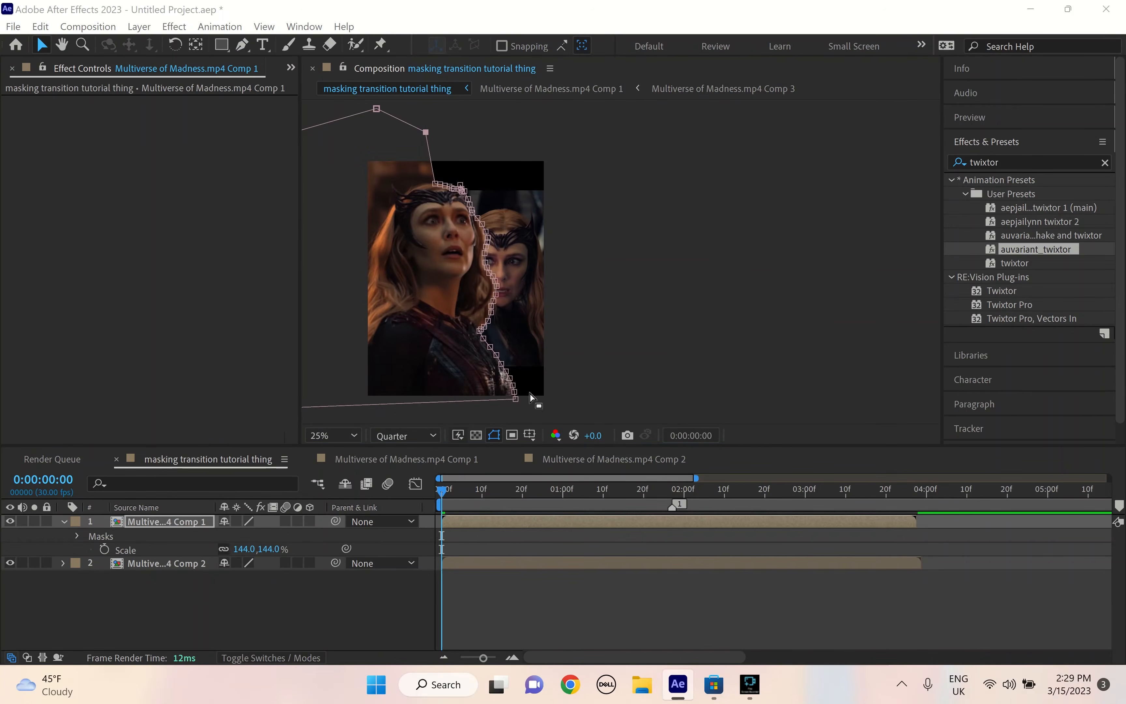
pyautogui.click(675, 325)
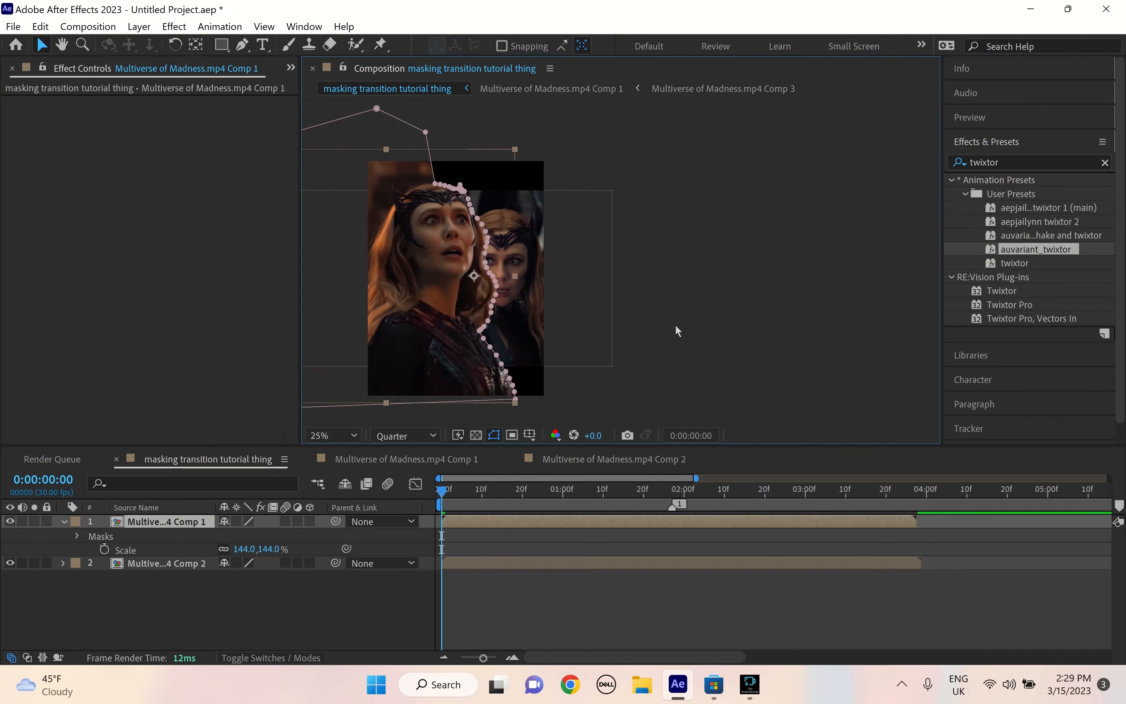
pyautogui.scroll(2, 522, 294)
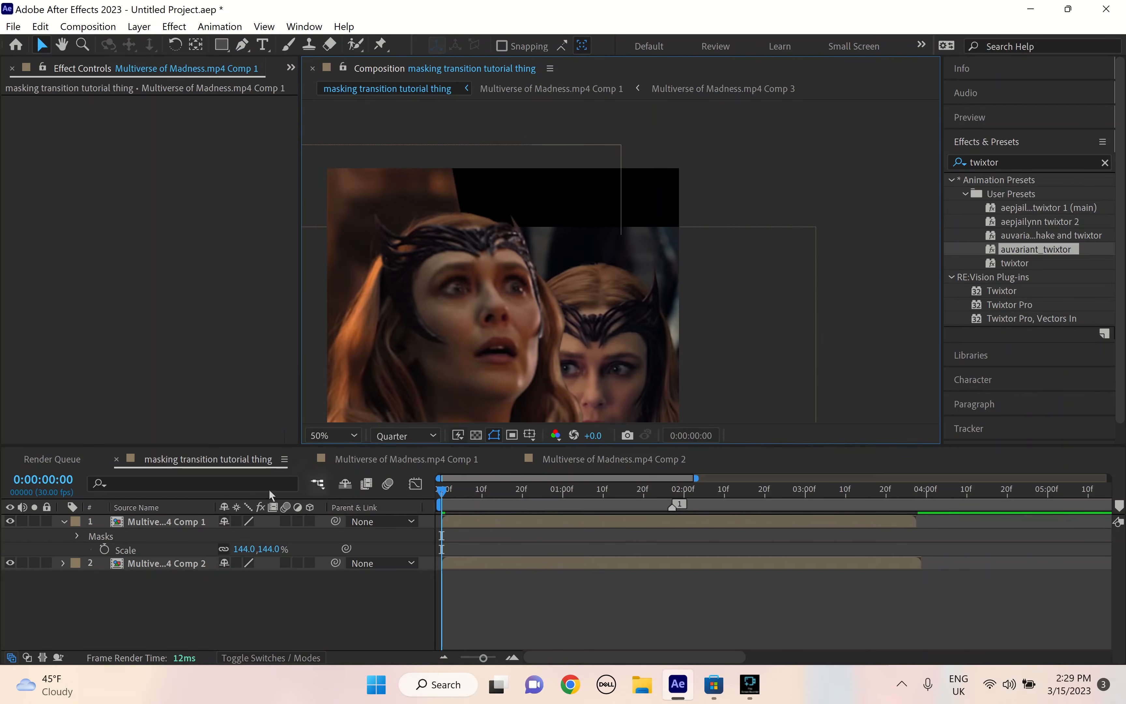
# Set the Mask Feather of Mask 1 on the upper clip to 15 pixels.
pyautogui.click(201, 523)
pyautogui.press('f')
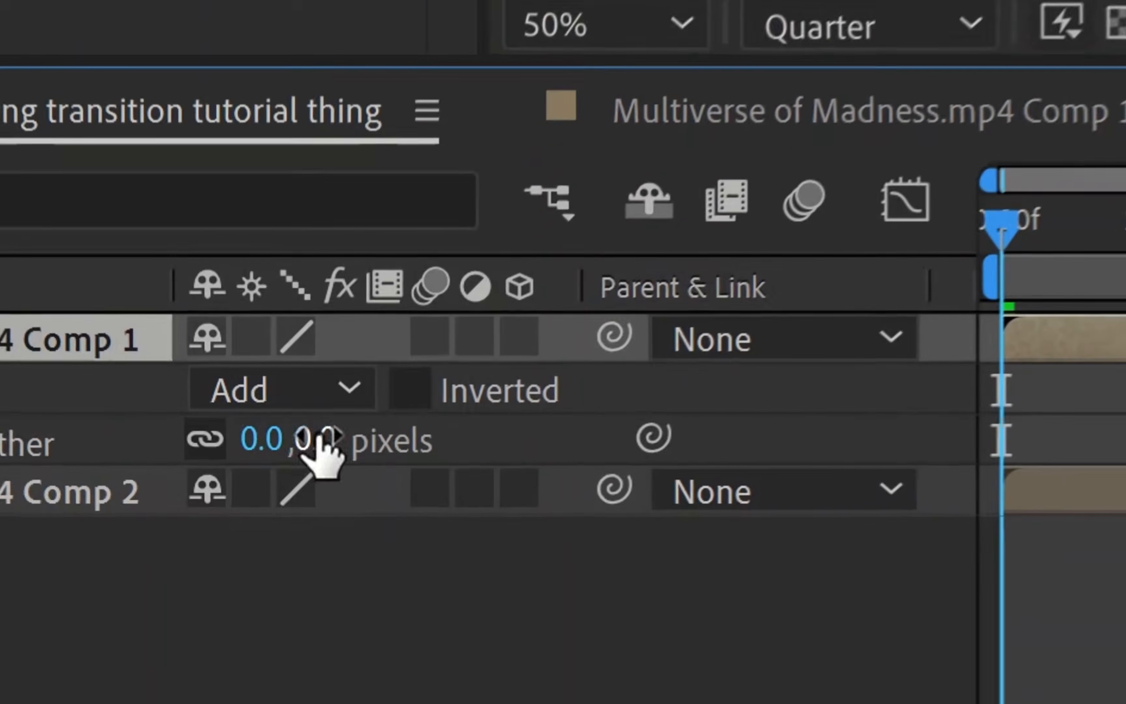
pyautogui.click(257, 547)
pyautogui.write('154')
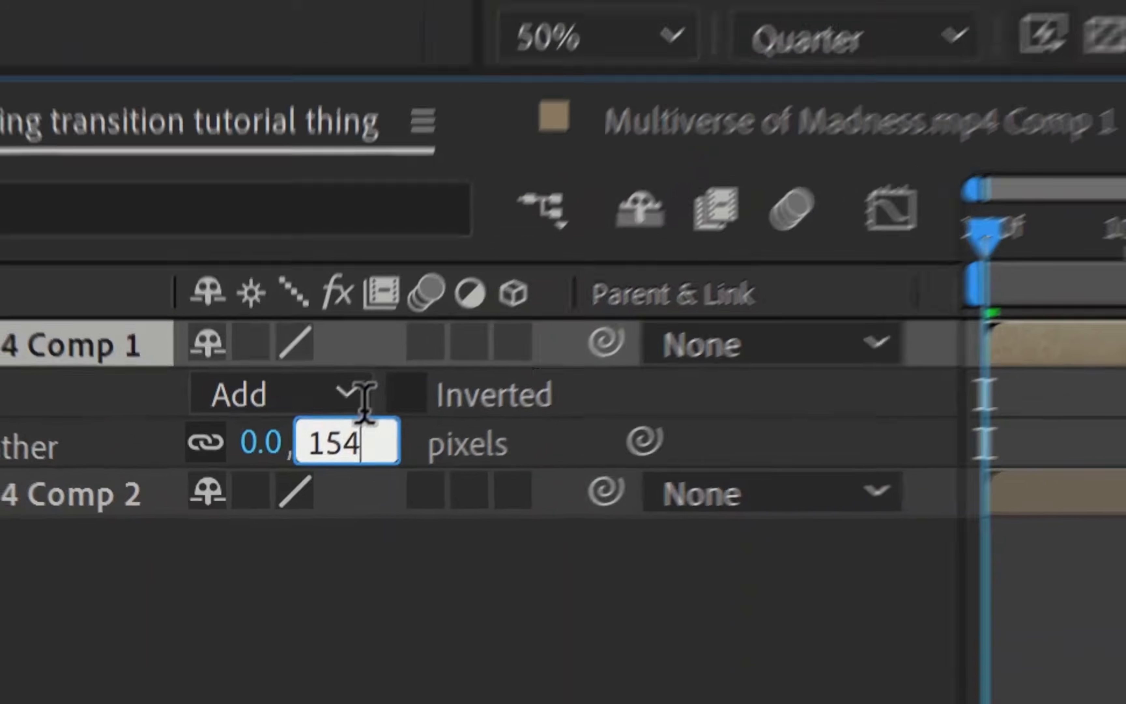
pyautogui.press('Return')
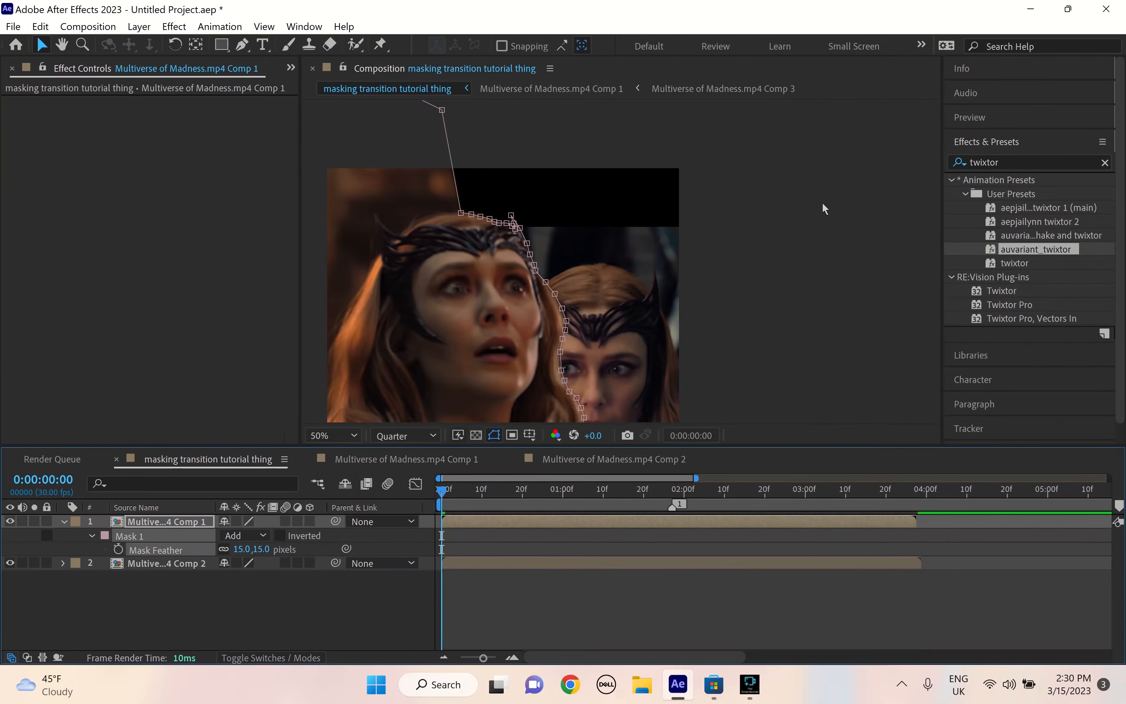
# Hide the lower clip so the masked subject can be checked against an empty background.
pyautogui.click(773, 238)
pyautogui.click(10, 563)
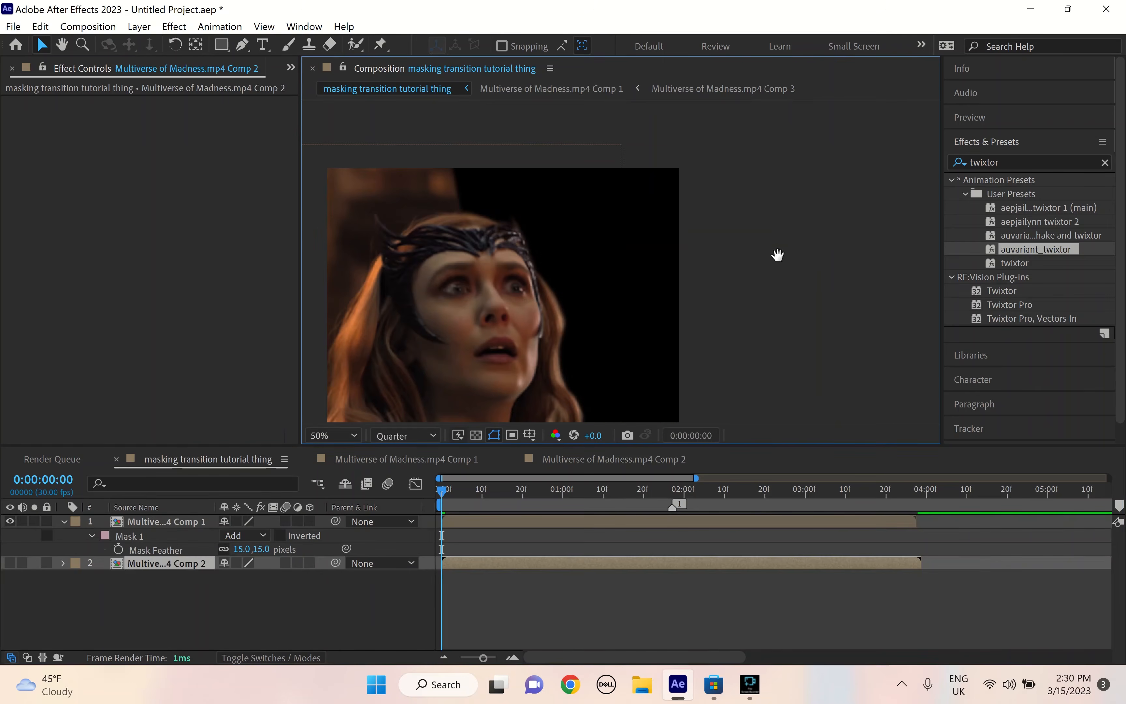
pyautogui.scroll(-2, 692, 224)
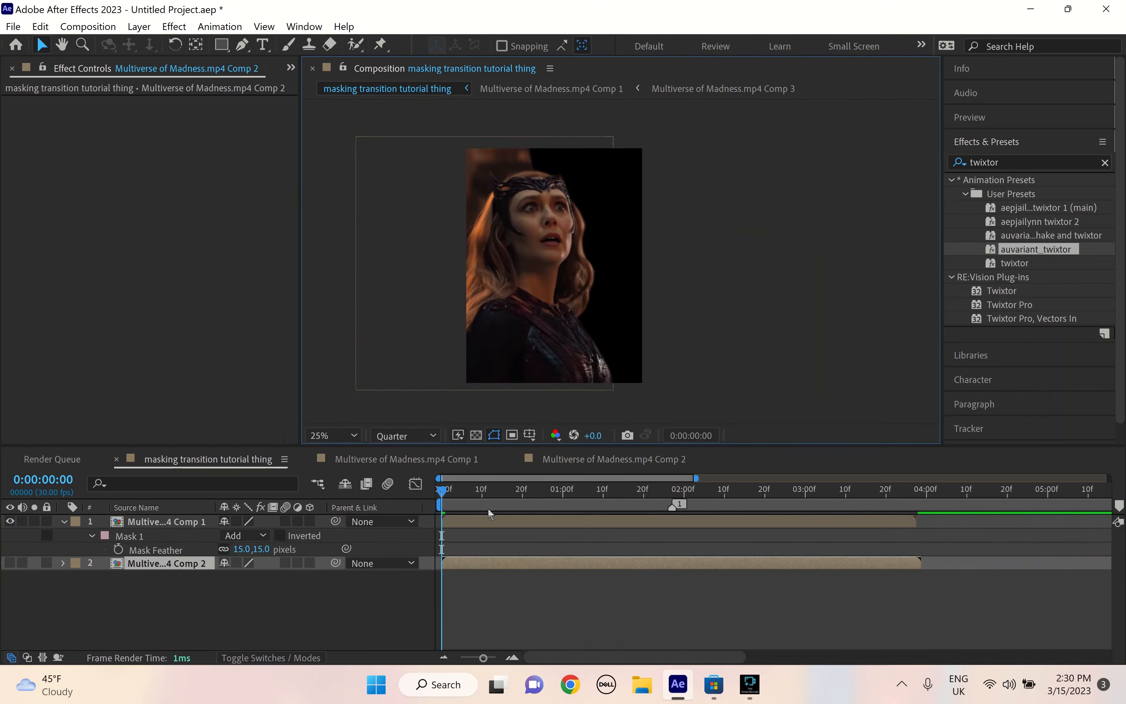
# Add a second, full-frame mask to the upper clip at the start of the timeline.
pyautogui.click(478, 523)
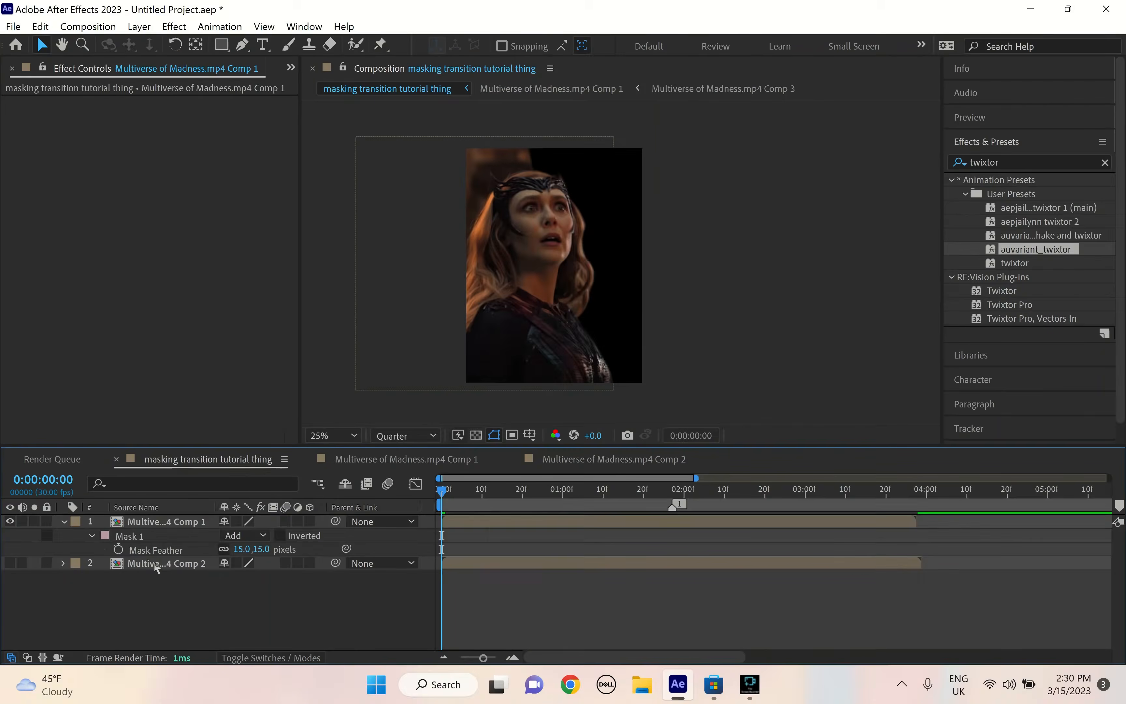
pyautogui.click(157, 523)
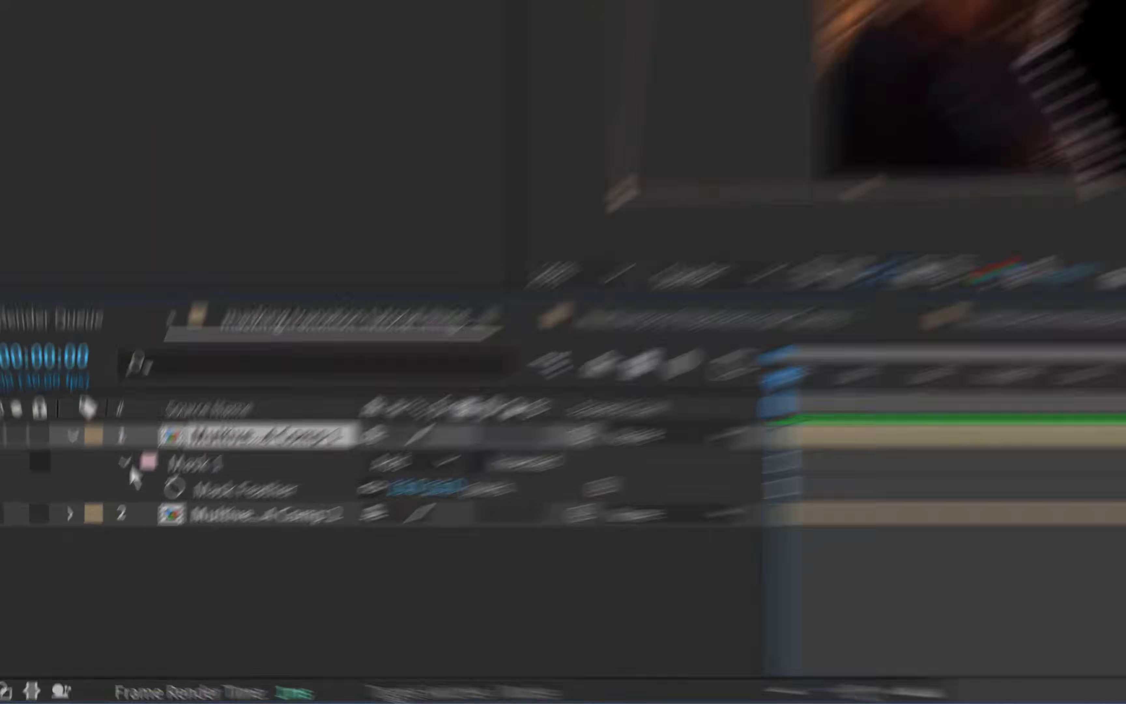
pyautogui.click(92, 537)
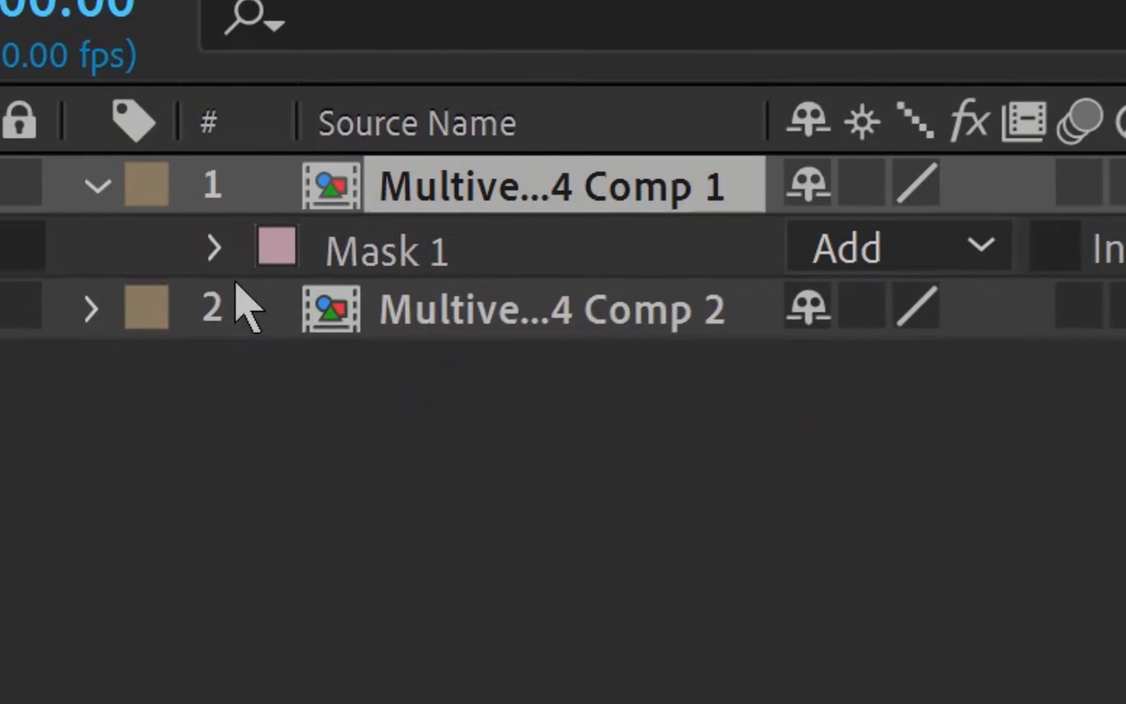
pyautogui.click(91, 537)
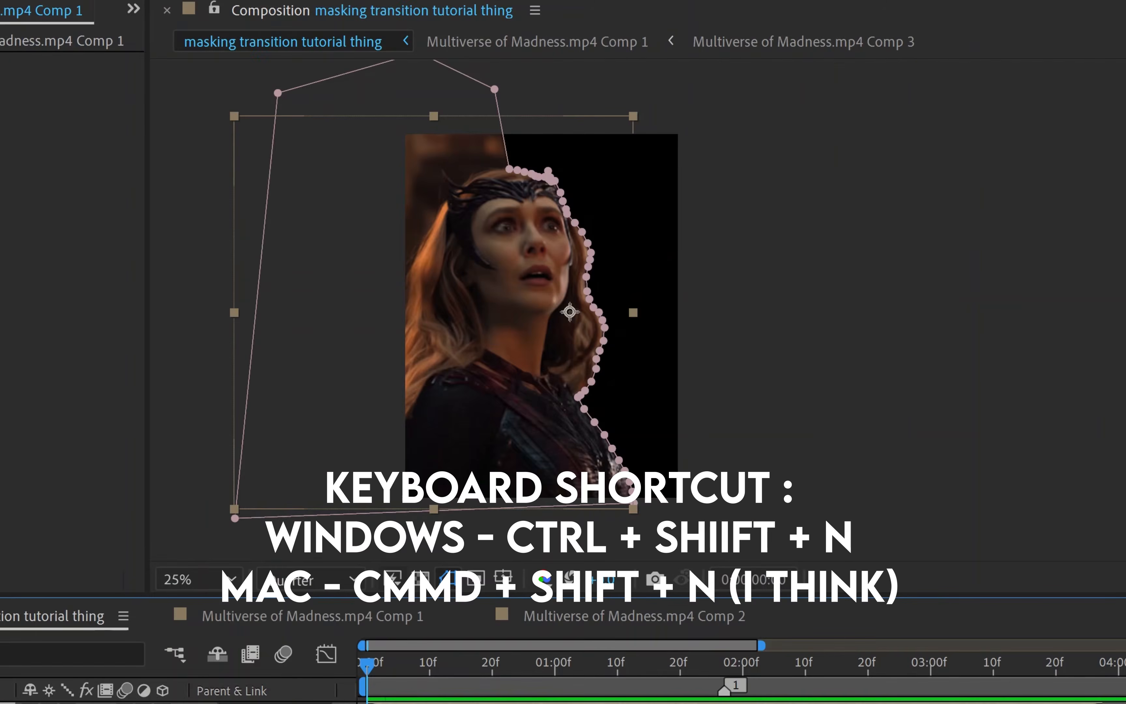
pyautogui.hotkey('ctrl', 'shift', 'n')
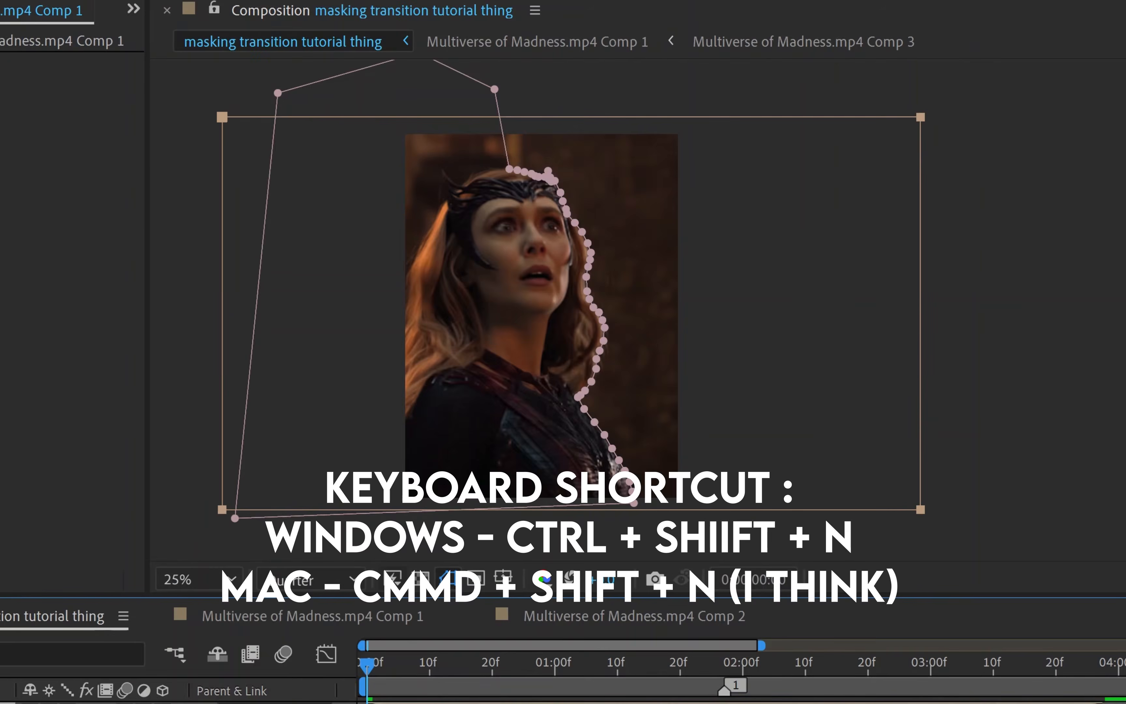
pyautogui.press(',')
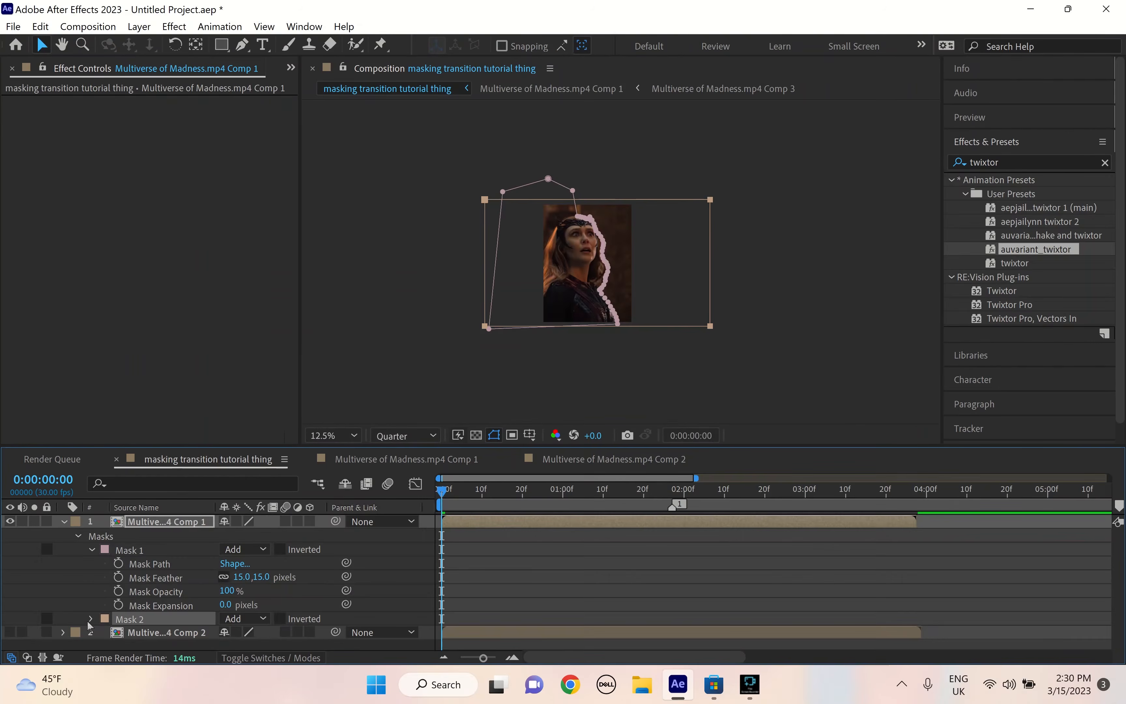
# Preview the background fade by lowering Mask 2's opacity to 0% and raising it back to 100%.
pyautogui.click(90, 621)
pyautogui.scroll(-2, 373, 545)
pyautogui.press('.')
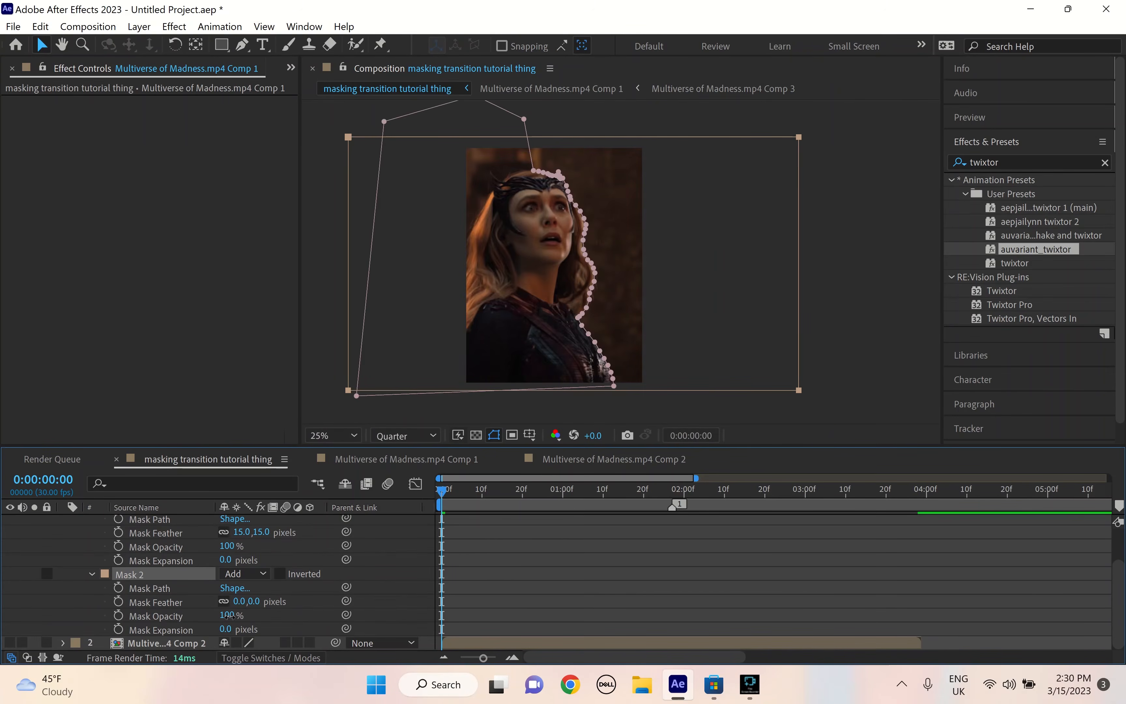
pyautogui.moveTo(228, 617); pyautogui.dragTo(129, 646)
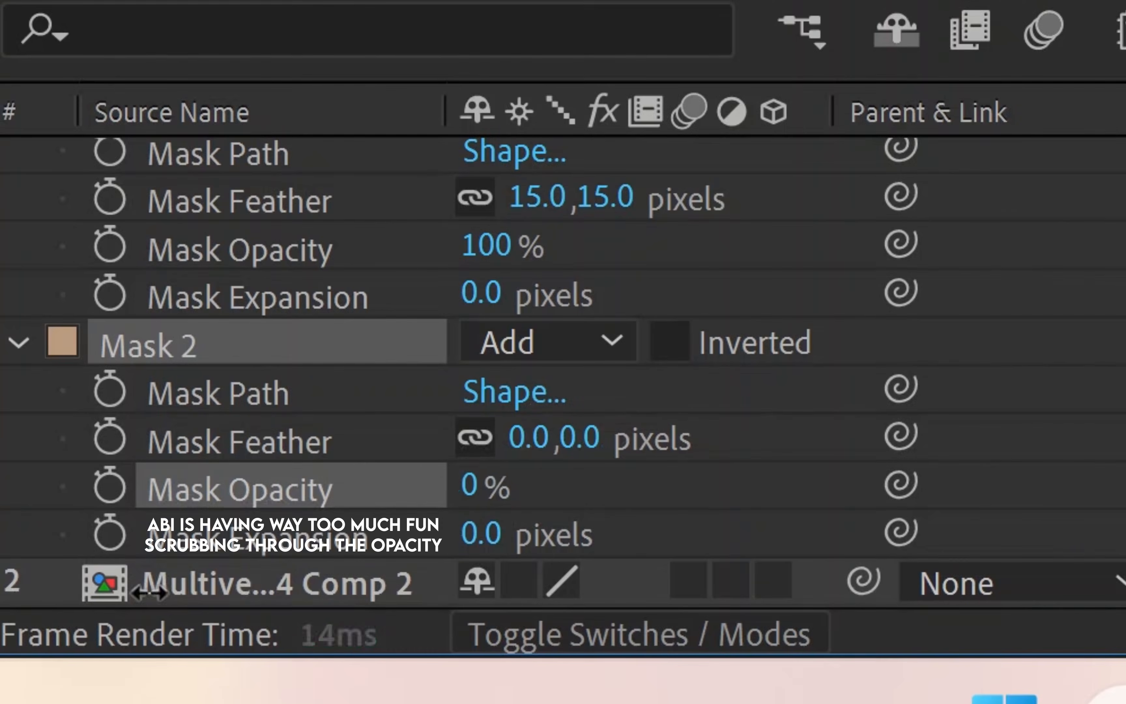
pyautogui.moveTo(148, 592); pyautogui.dragTo(652, 504)
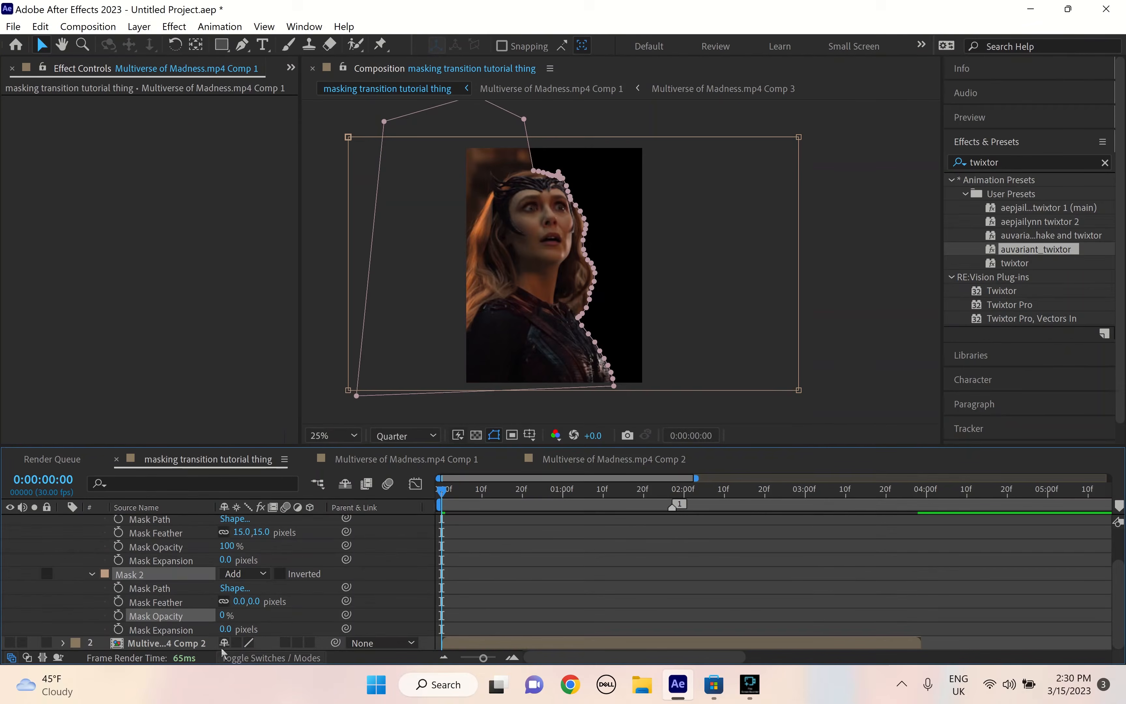
pyautogui.moveTo(224, 615); pyautogui.dragTo(956, 511)
# Set the first Mask Path keyframe for Mask 1 at 0:00:00:00.
pyautogui.scroll(2, 286, 572)
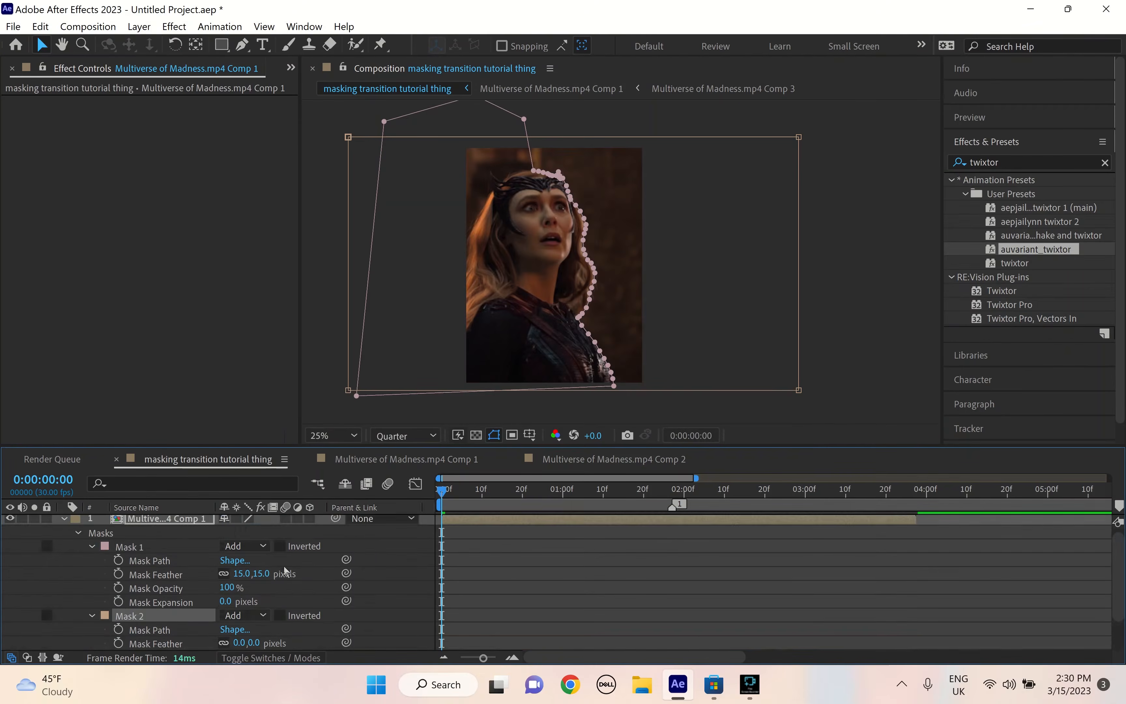
pyautogui.scroll(1, 490, 538)
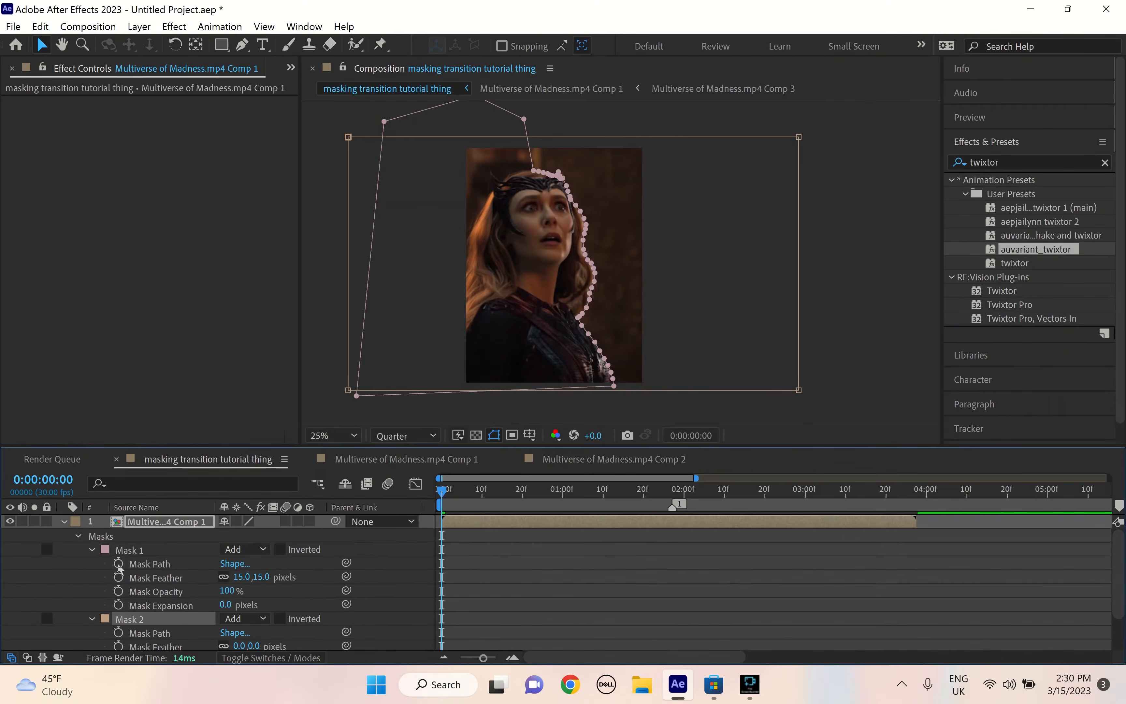
pyautogui.click(130, 555)
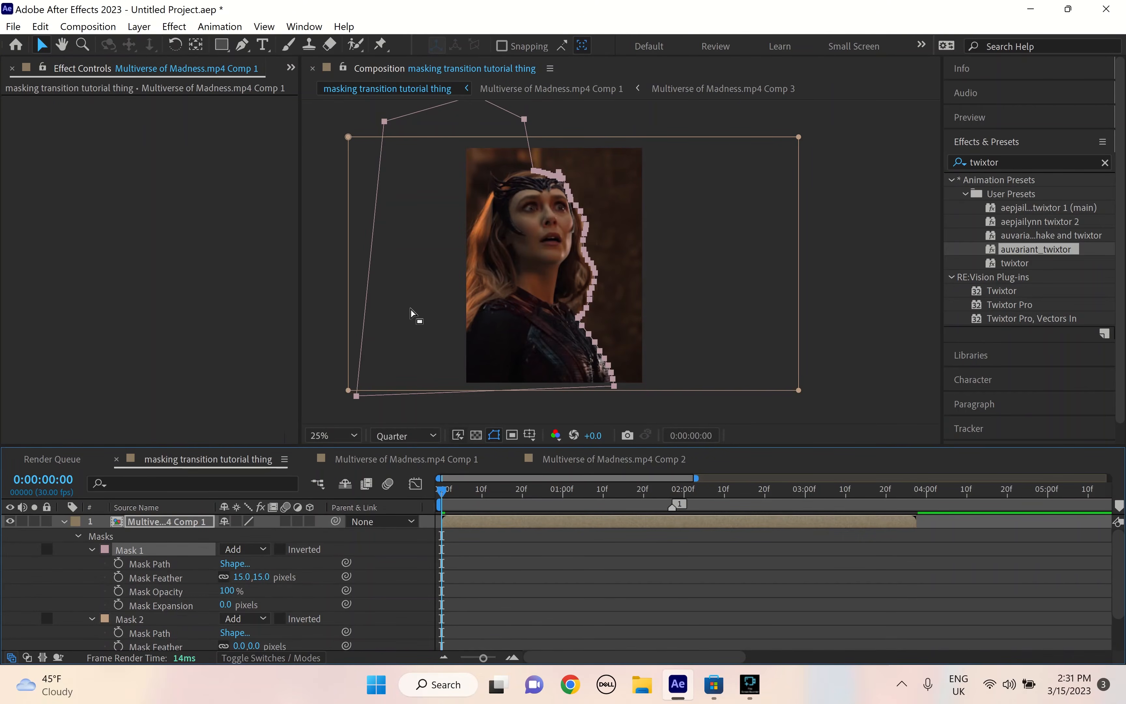
pyautogui.click(119, 564)
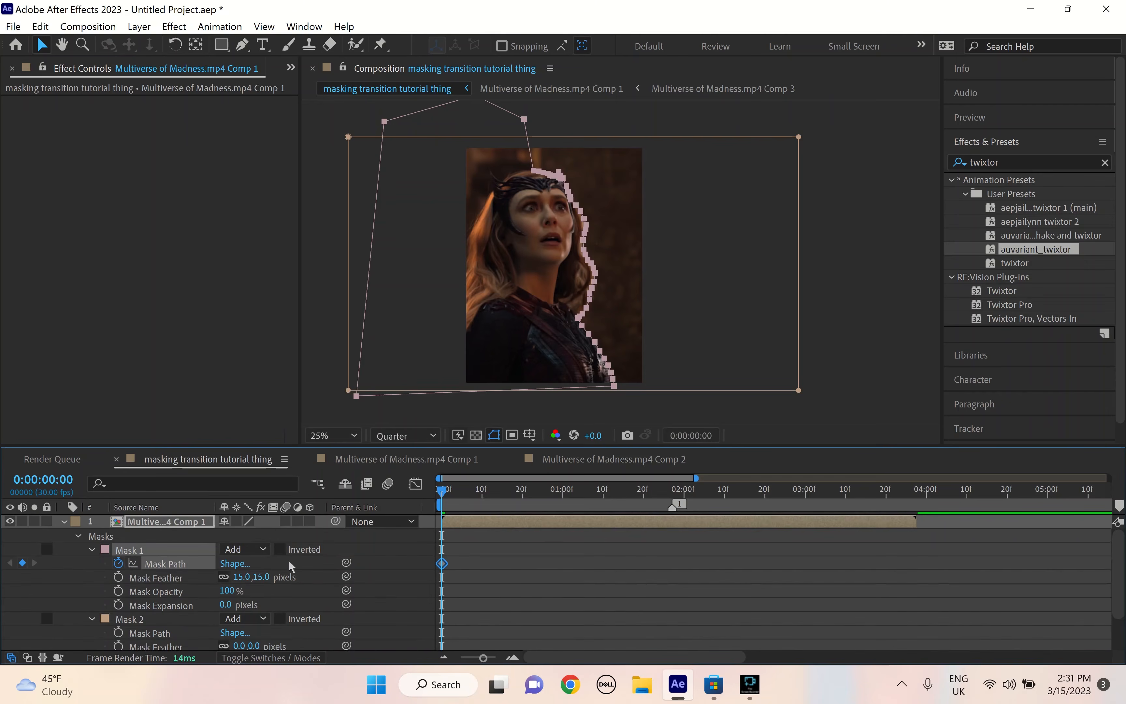
# Go to 0:00:00:17 and compare the Mask 1 path with the edge of the subject's hair.
pyautogui.scroll(2, 443, 274)
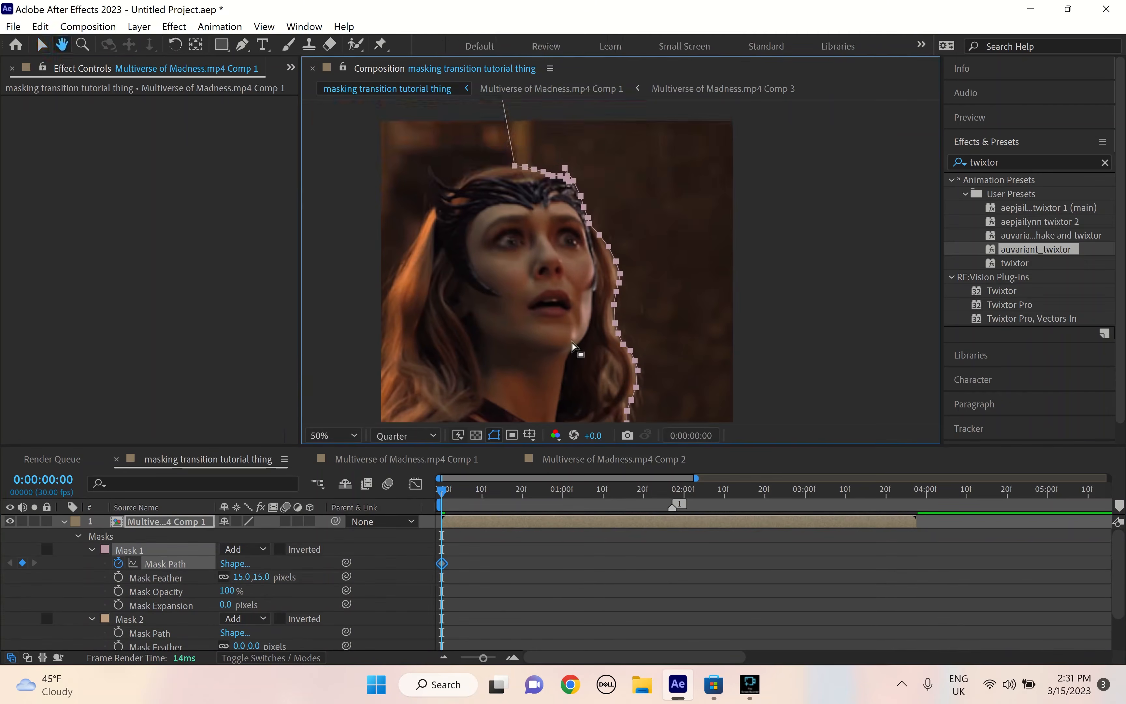
pyautogui.scroll(-2, 578, 328)
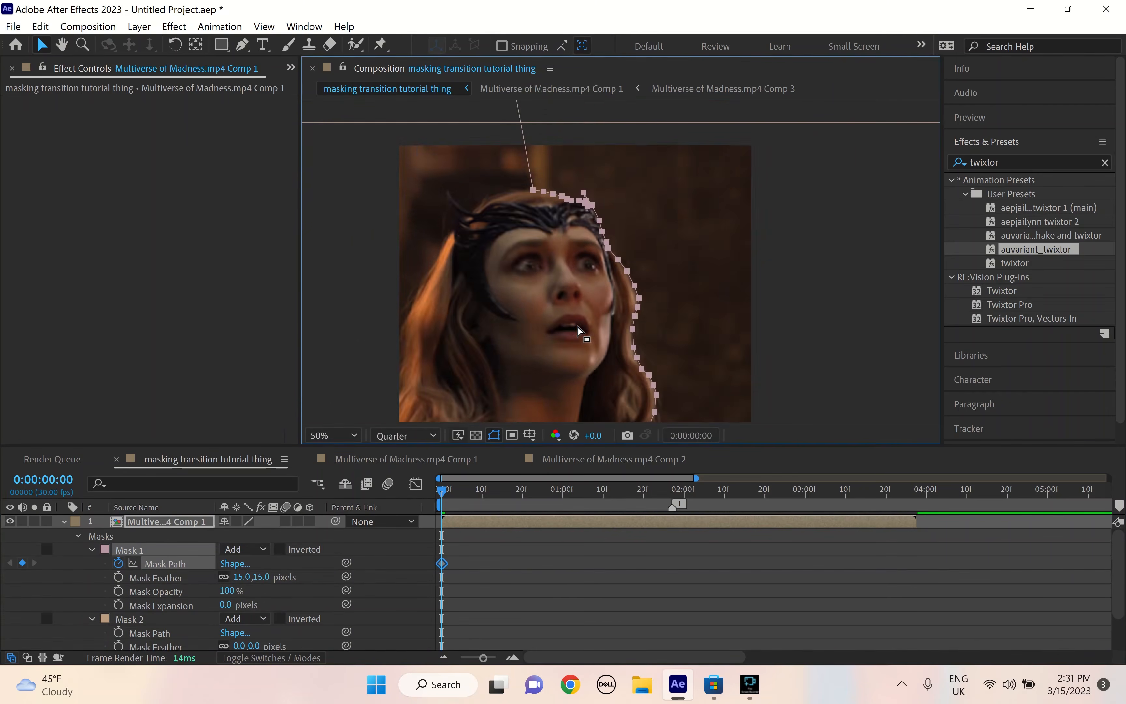
pyautogui.scroll(-2, 578, 327)
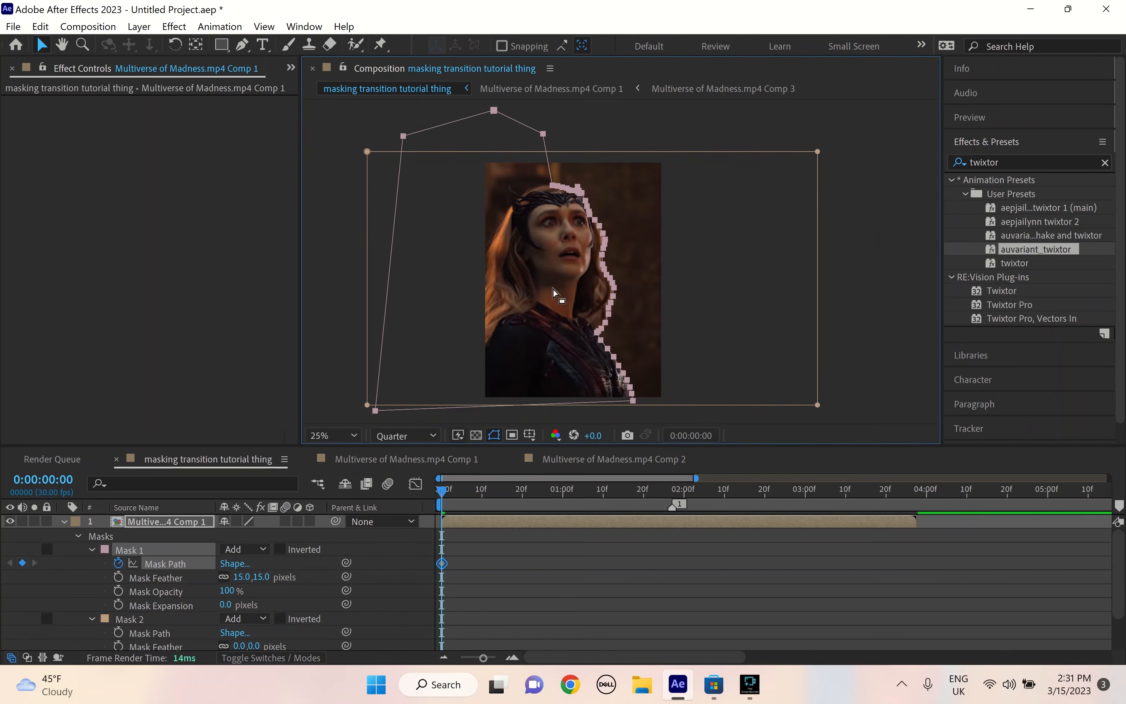
pyautogui.moveTo(451, 504); pyautogui.dragTo(522, 519)
pyautogui.moveTo(493, 628); pyautogui.dragTo(357, 631)
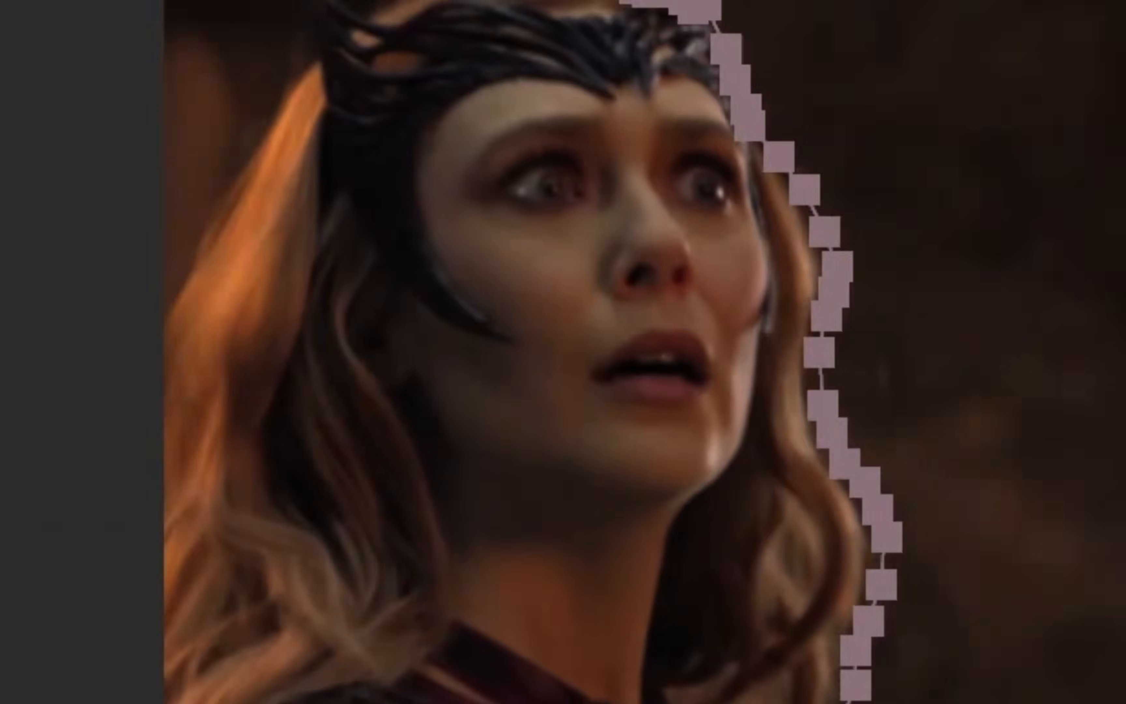
pyautogui.moveTo(392, 548); pyautogui.dragTo(488, 547)
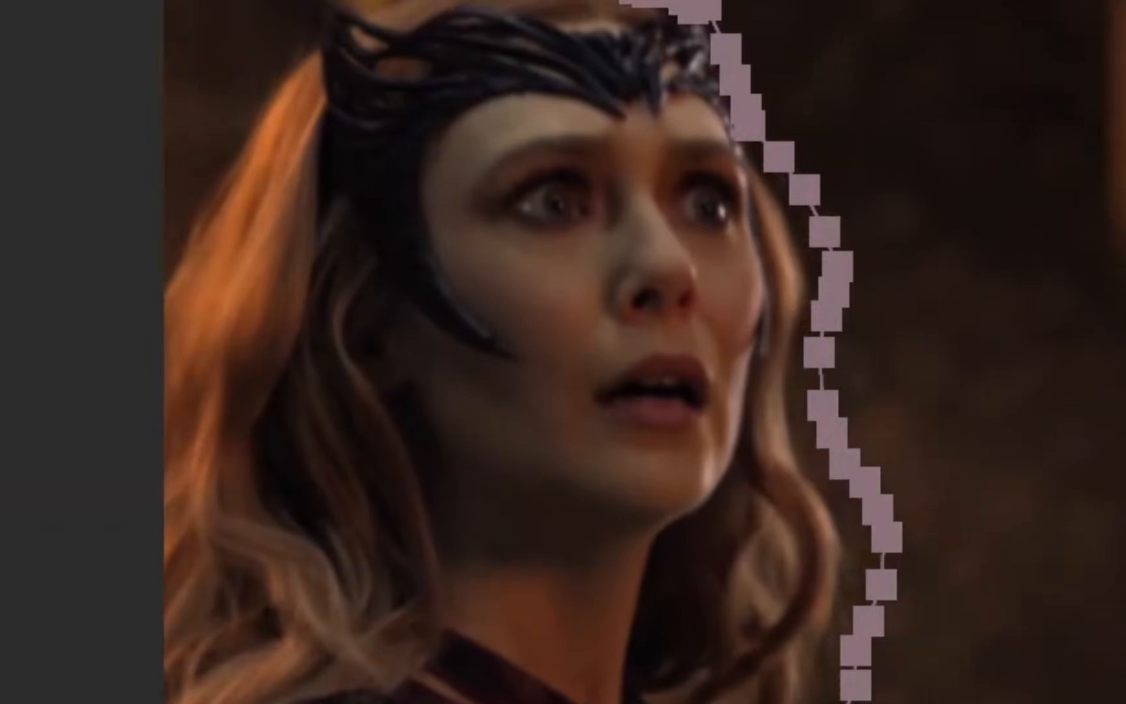
pyautogui.scroll(3, 524, 63)
pyautogui.moveTo(576, 74); pyautogui.dragTo(714, 344)
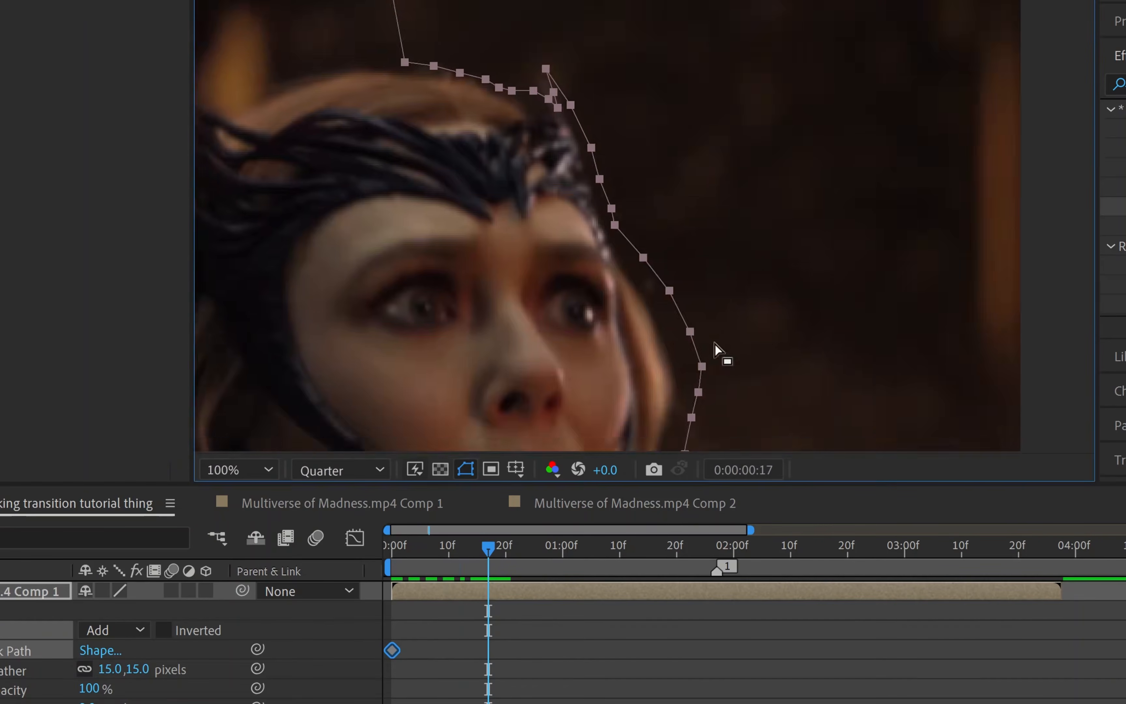
pyautogui.moveTo(573, 125); pyautogui.dragTo(604, 212)
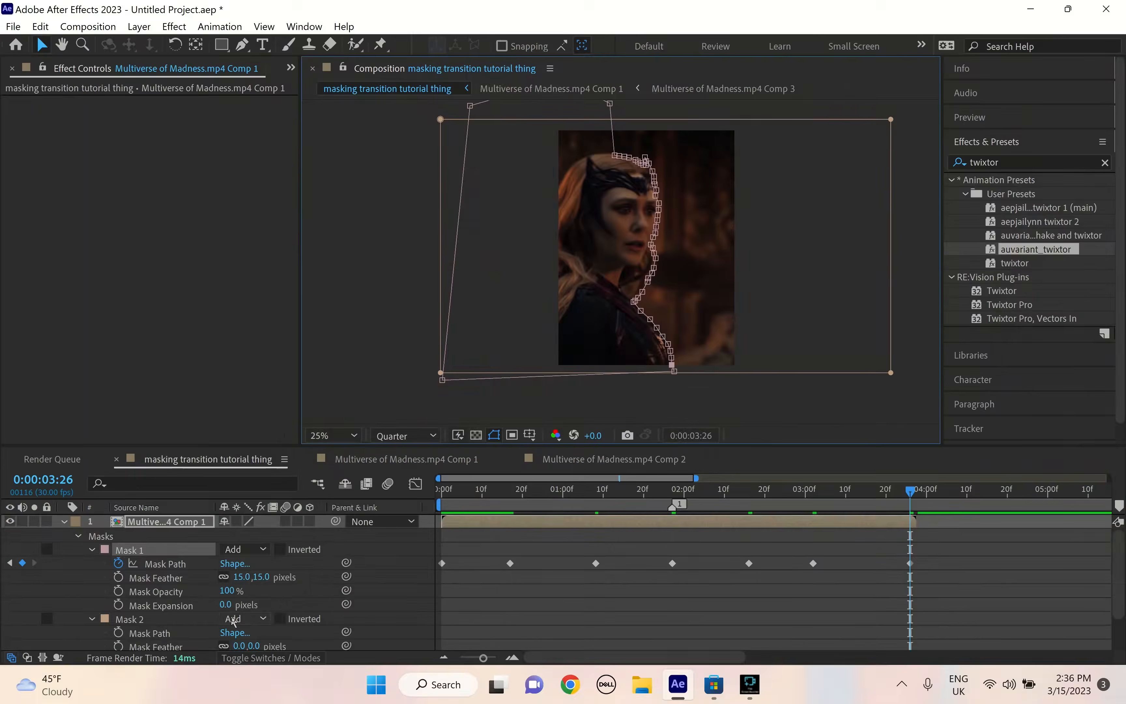
# Try Subtract as the mode of Mask 2, and set the mode to Intersect instead.
pyautogui.click(234, 620)
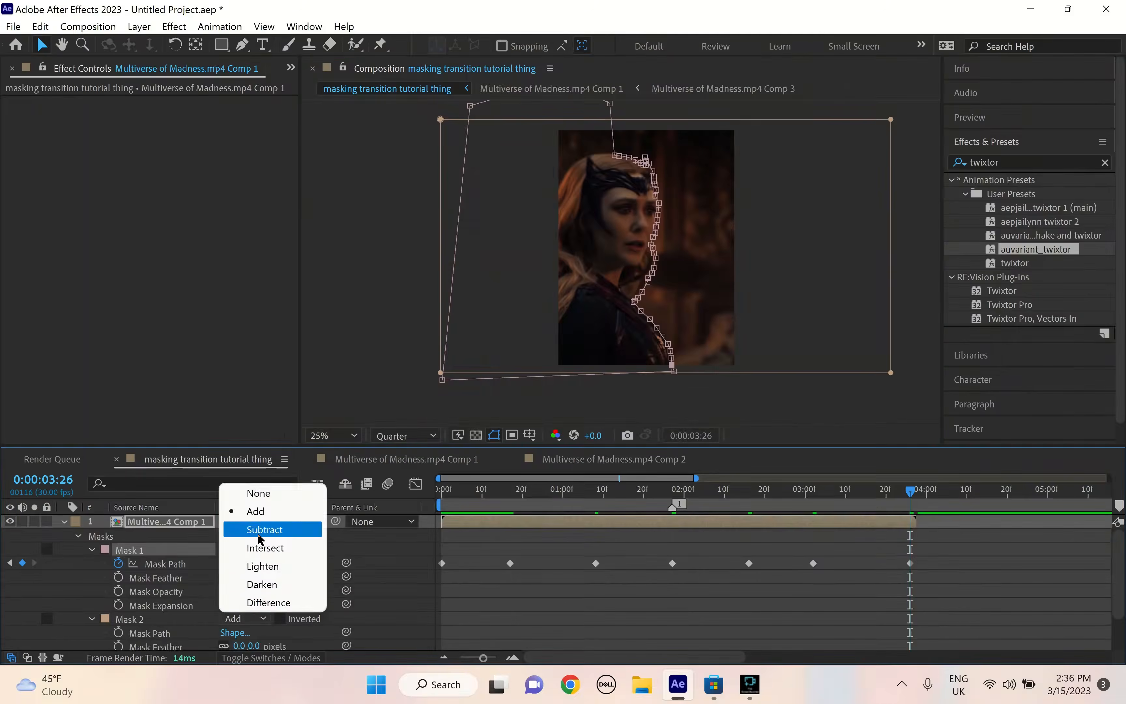
pyautogui.click(502, 410)
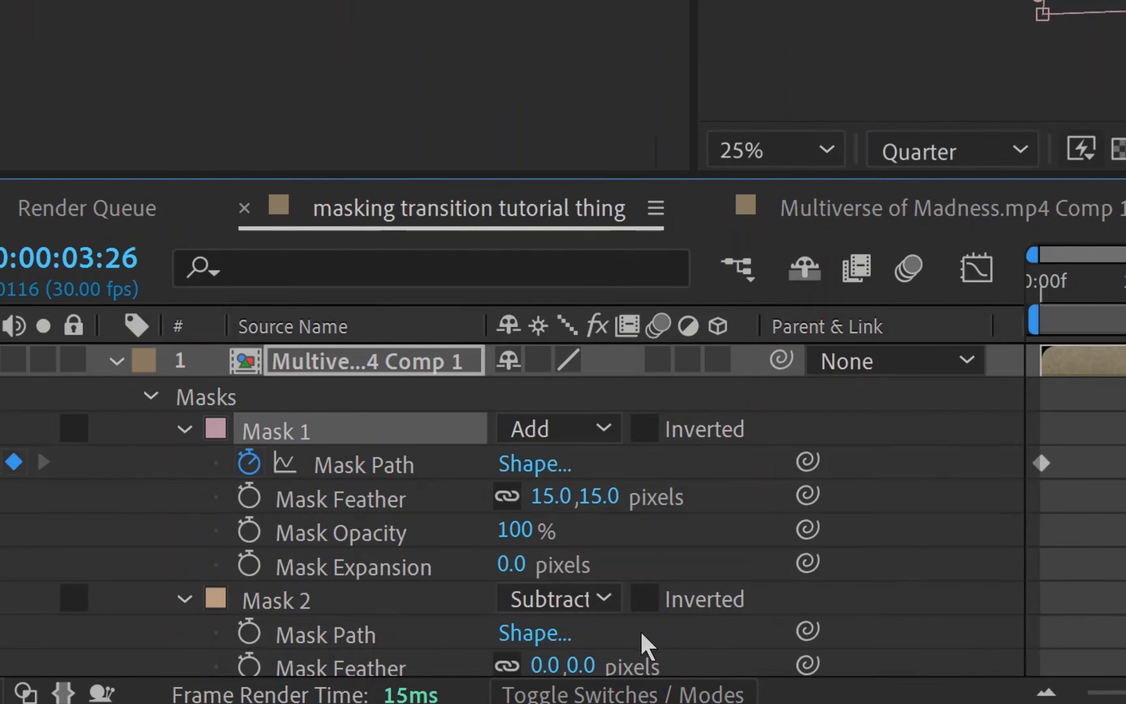
pyautogui.click(586, 601)
pyautogui.click(666, 430)
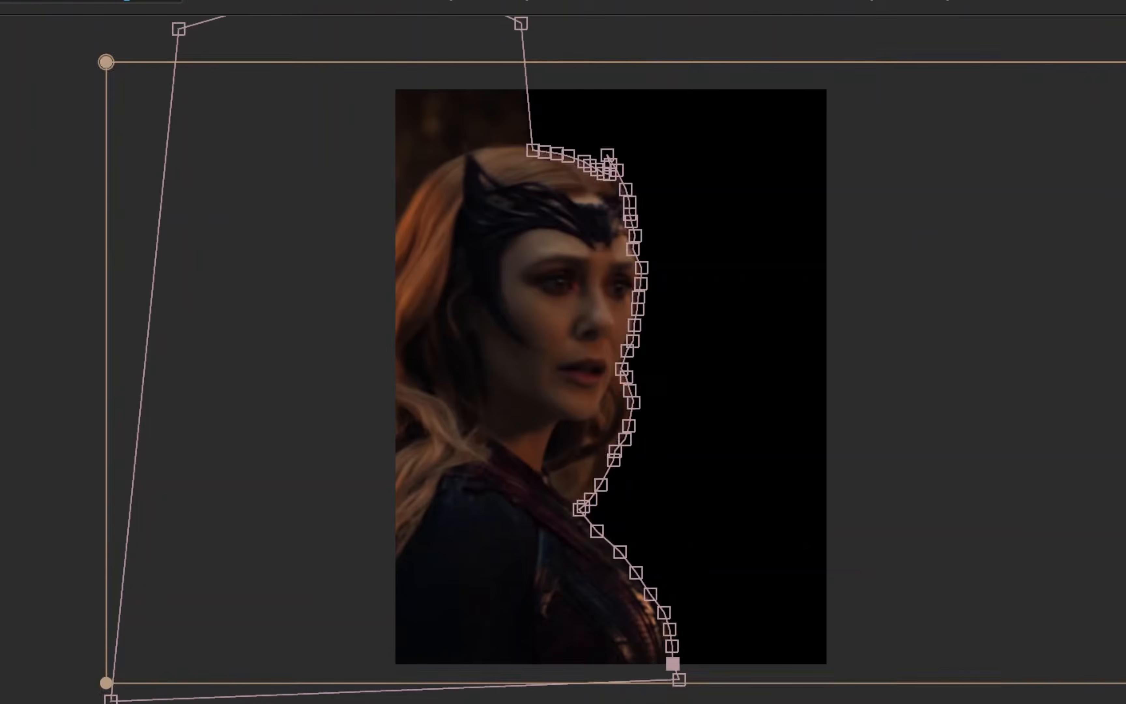
pyautogui.click(632, 331)
# Deselect the upper clip and play the composition from the start to check the animated cutout.
pyautogui.scroll(2, 632, 330)
pyautogui.scroll(-2, 631, 330)
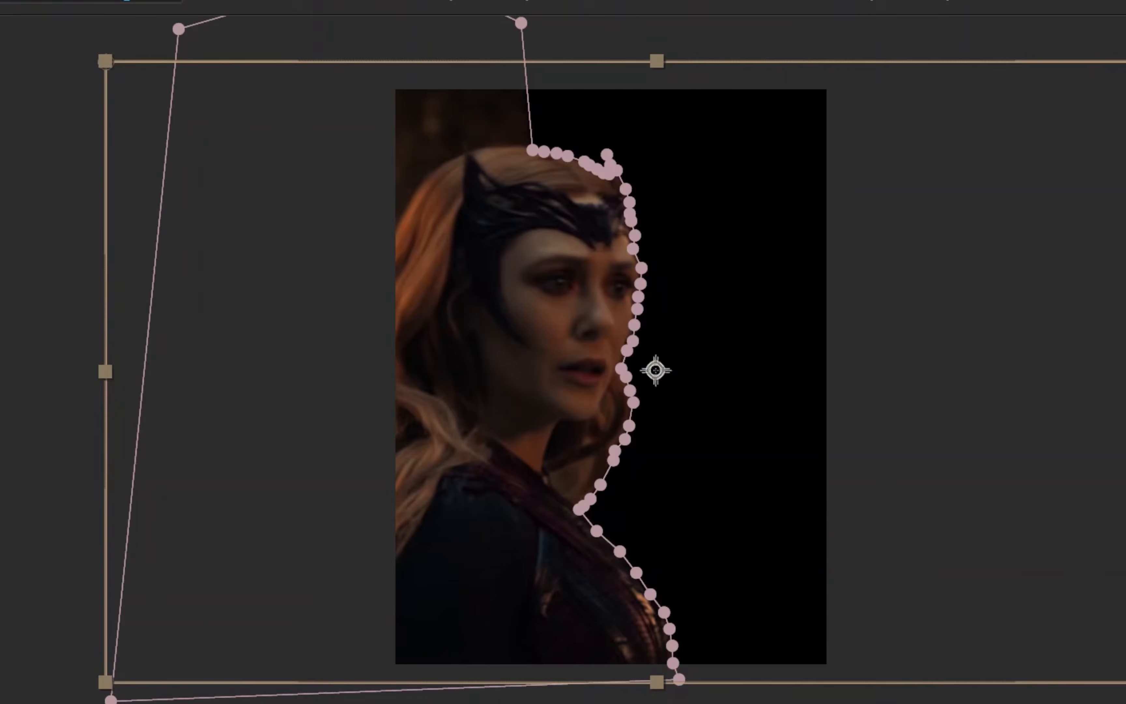
pyautogui.click(727, 696)
pyautogui.scroll(2, 847, 211)
pyautogui.scroll(-2, 846, 209)
pyautogui.moveTo(846, 206); pyautogui.dragTo(831, 224)
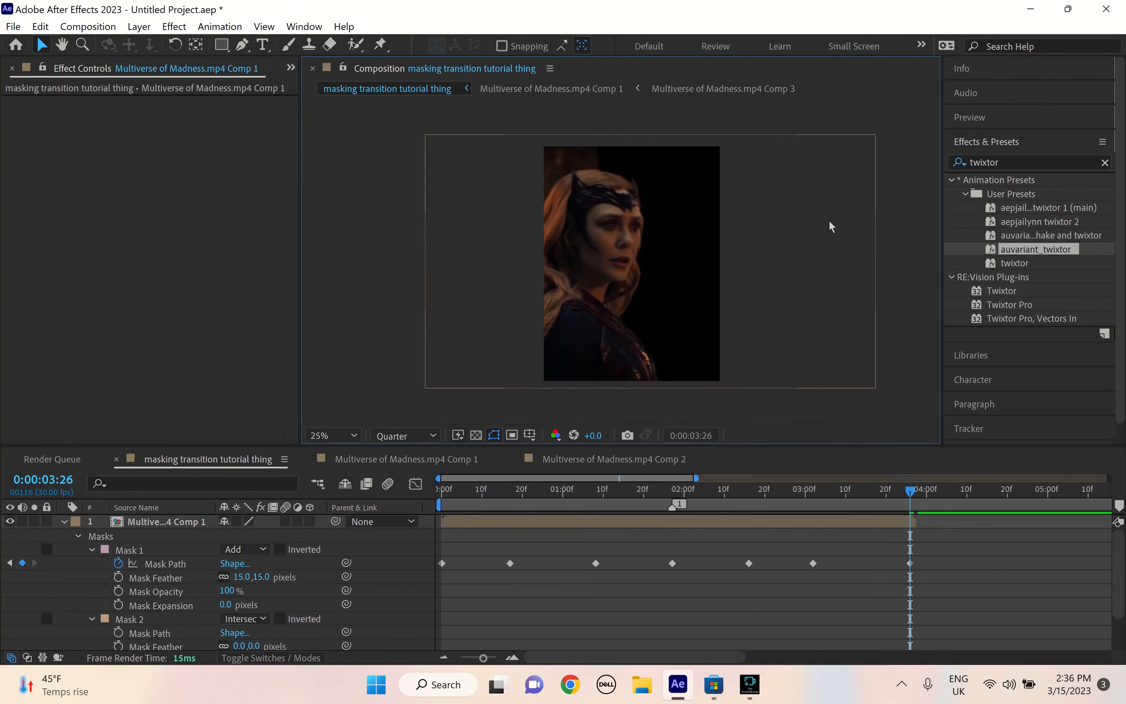
pyautogui.moveTo(908, 494); pyautogui.dragTo(441, 507)
pyautogui.press('space')
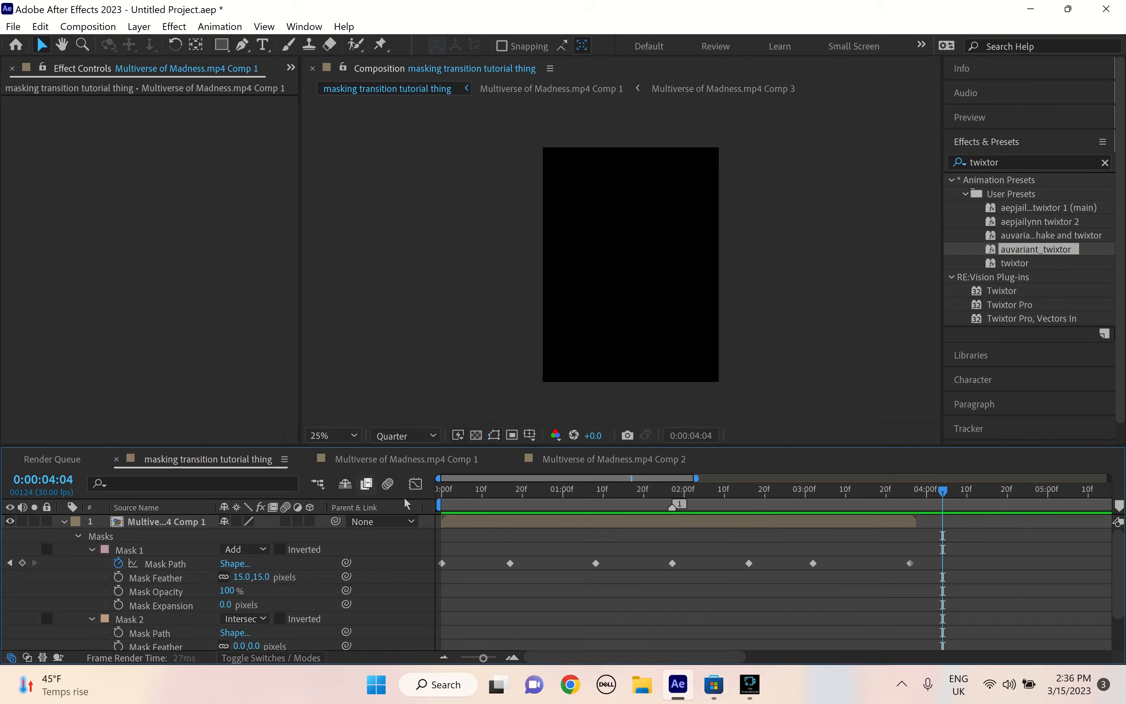
# Try None as the mode of Mask 2 at the timeline's start and set it back to Add.
pyautogui.click(472, 503)
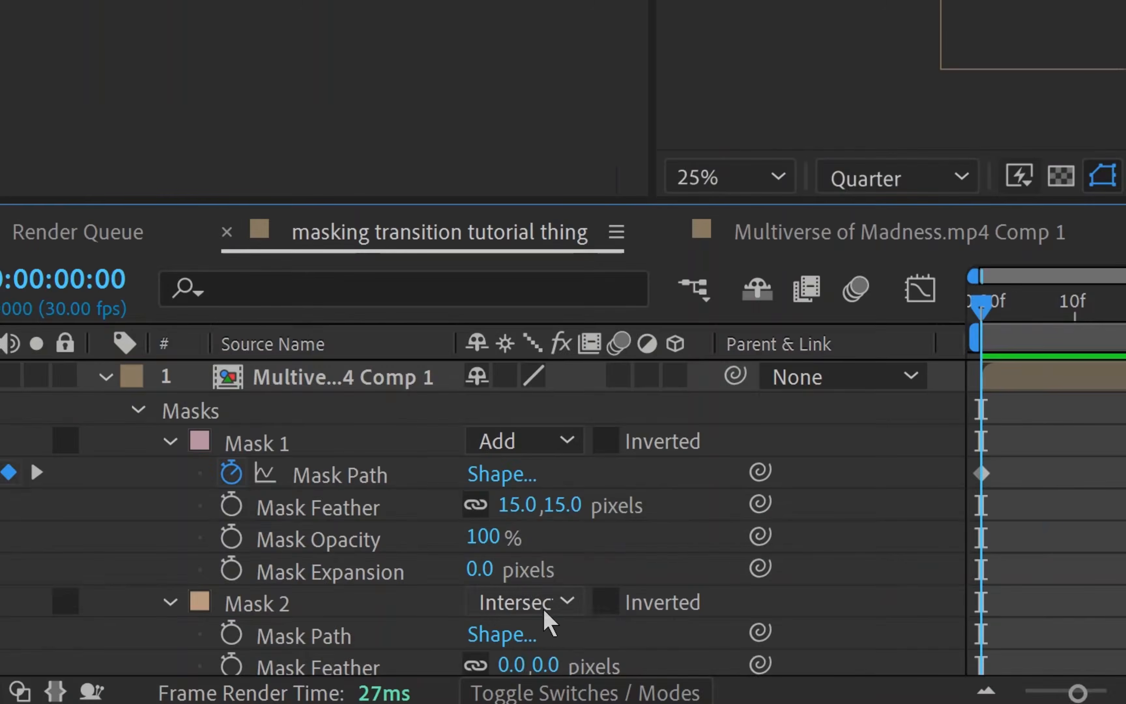
pyautogui.click(253, 623)
pyautogui.click(480, 605)
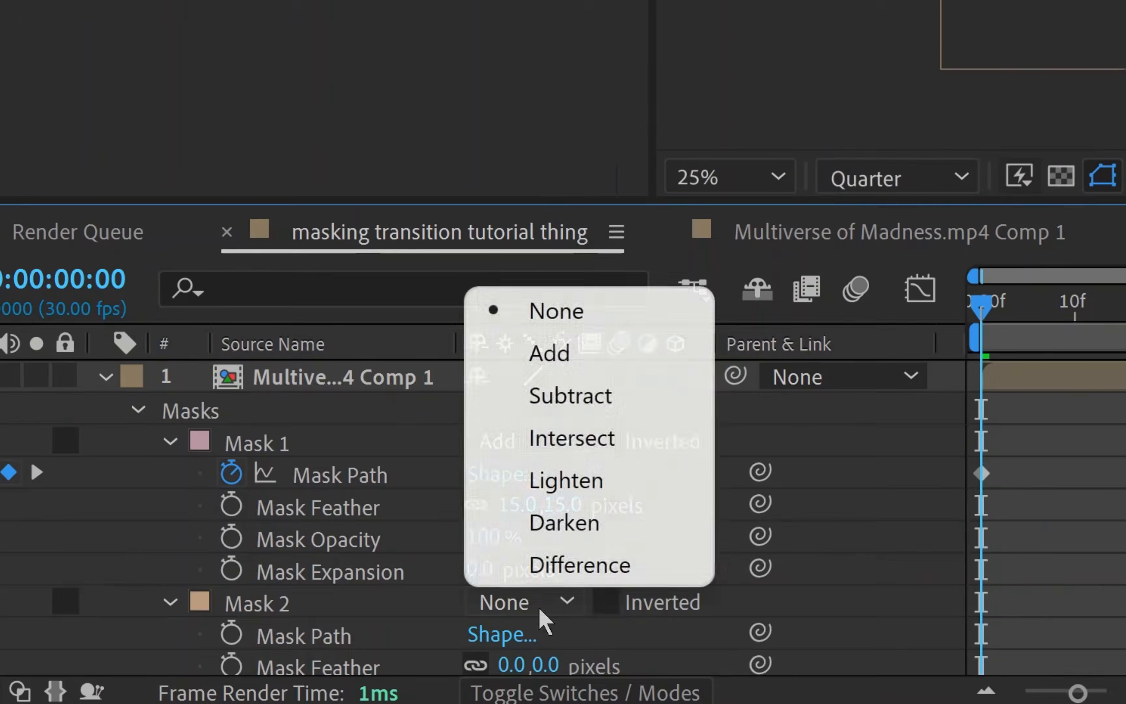
pyautogui.click(561, 308)
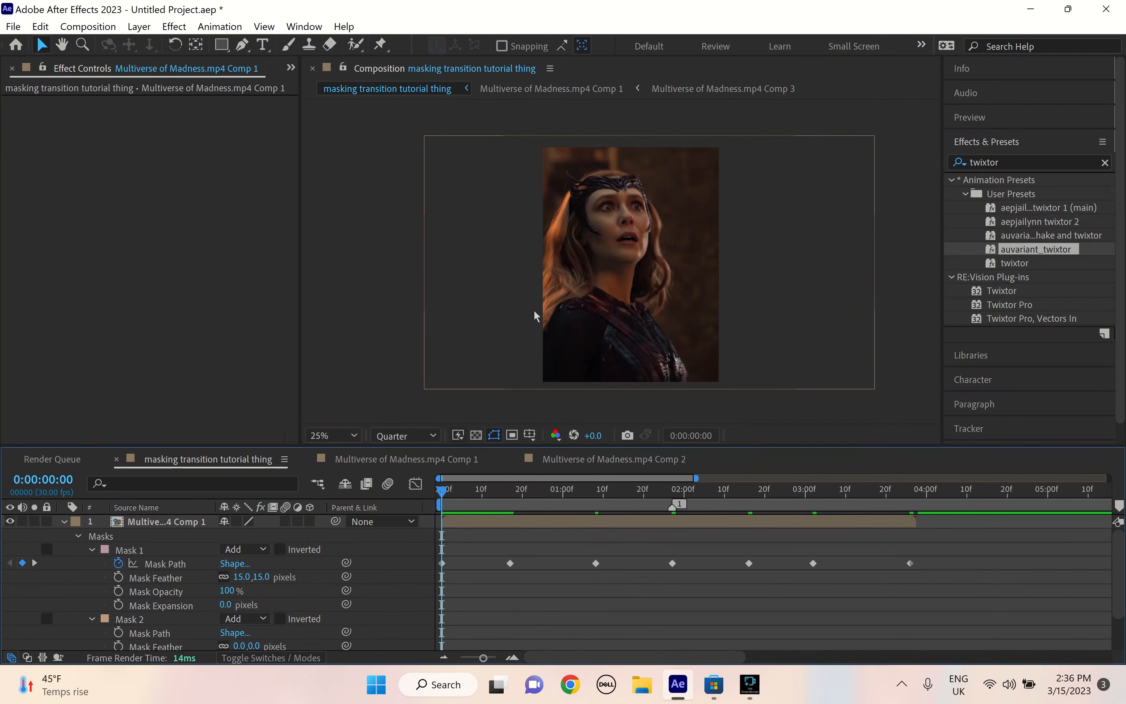
# Collapse the upper clip's mask properties and move the clip slightly to the right within the frame.
pyautogui.scroll(-1, 599, 247)
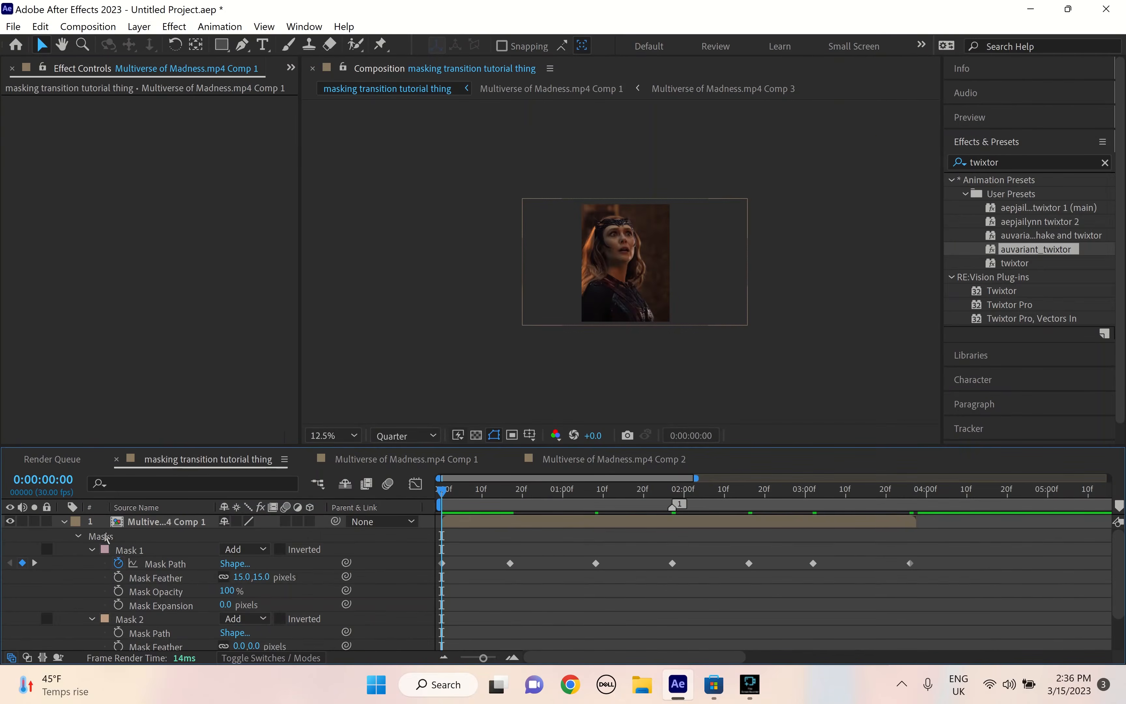
pyautogui.click(66, 523)
pyautogui.scroll(1, 558, 255)
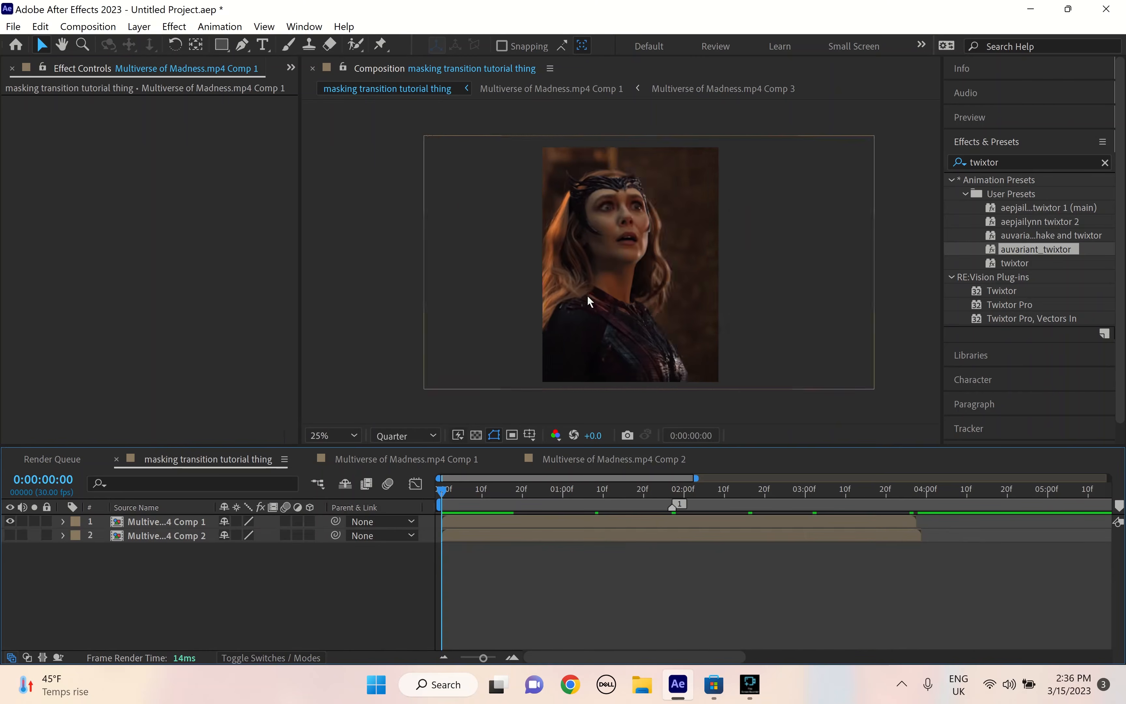
pyautogui.click(593, 297)
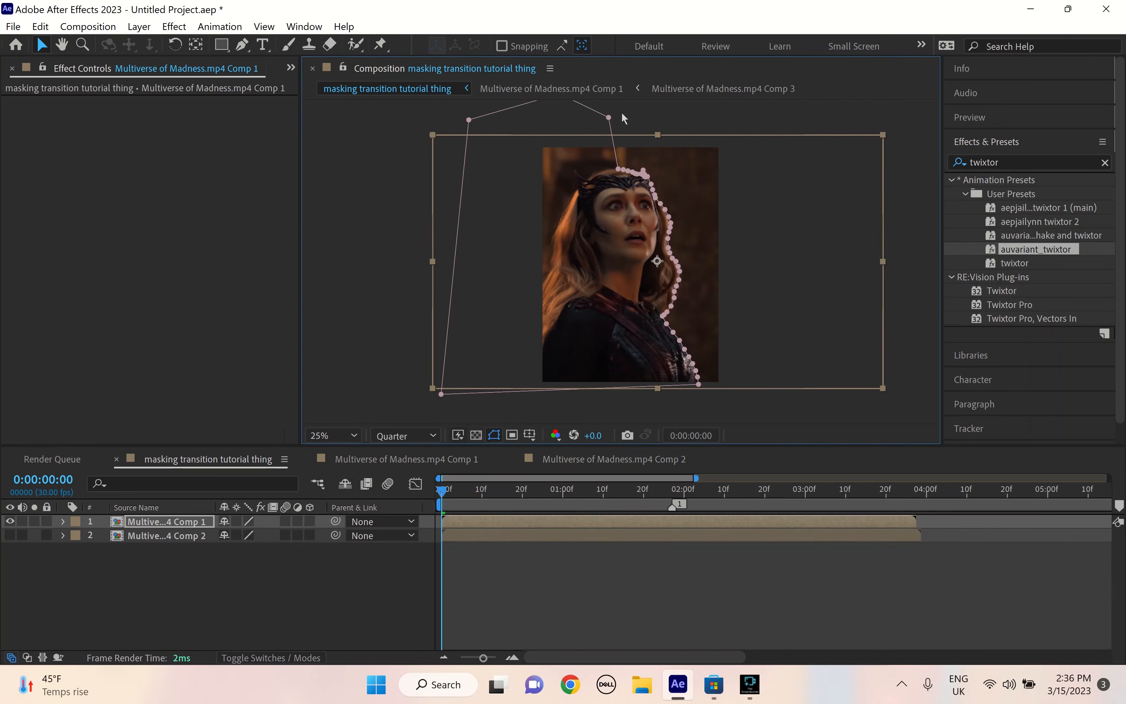
pyautogui.moveTo(637, 358); pyautogui.dragTo(638, 357)
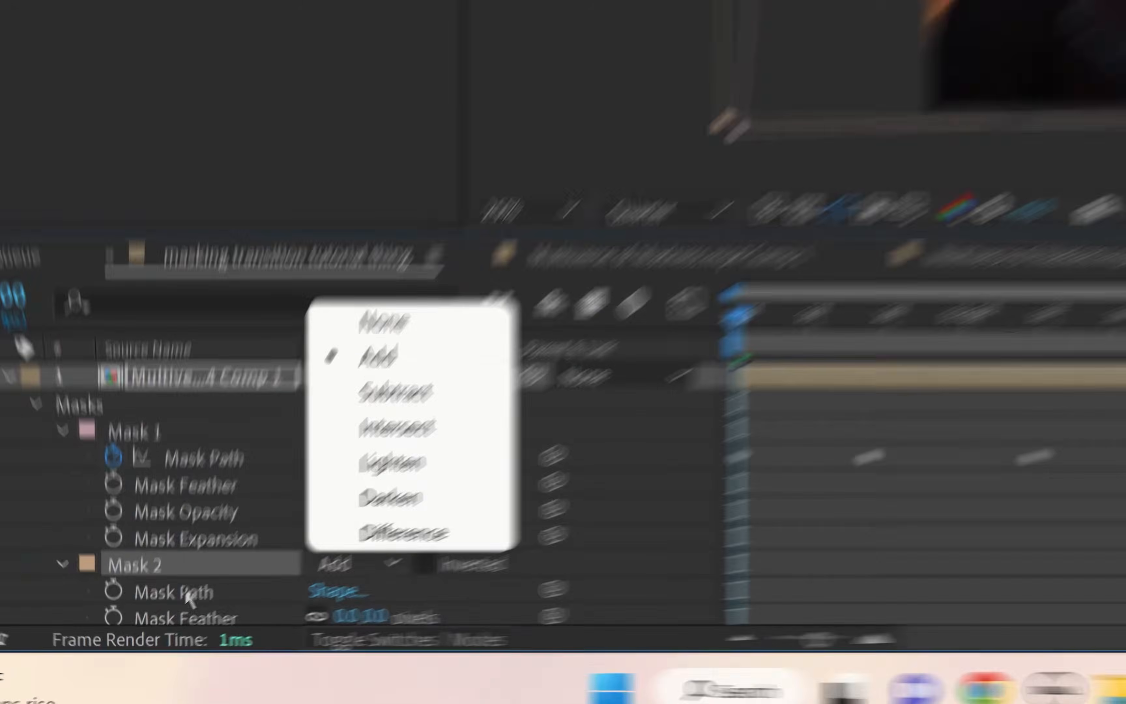
# Set the mode of Mask 2 on the upper clip to Intersect and deselect the clip.
pyautogui.click(153, 625)
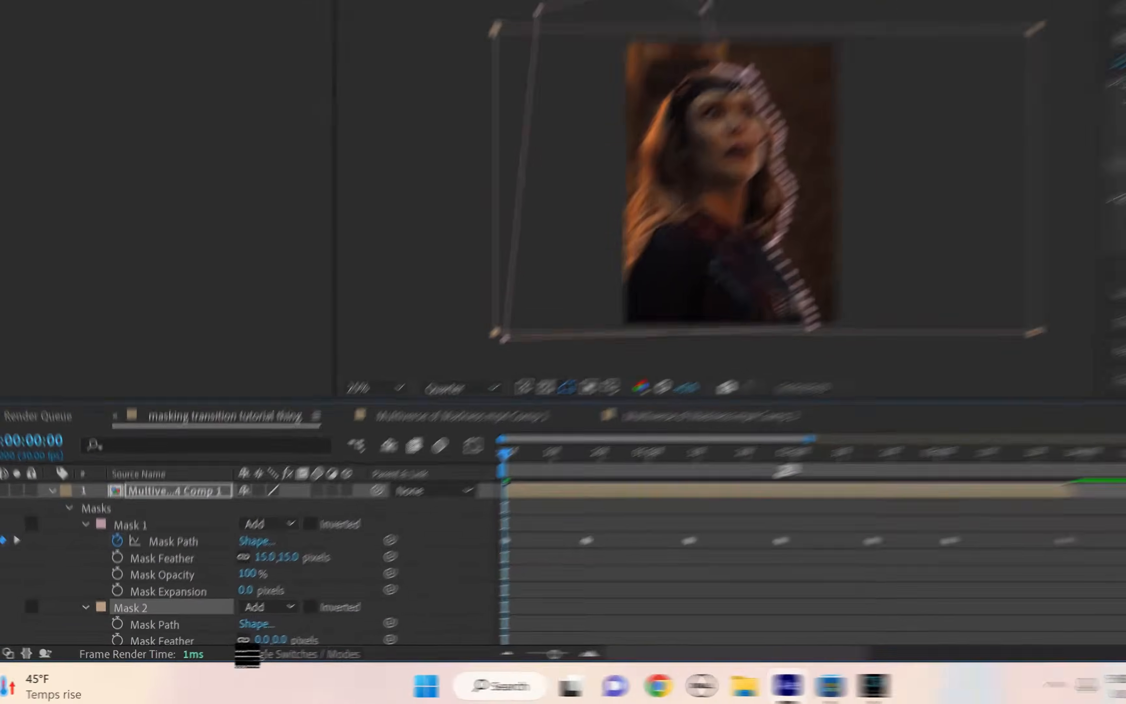
pyautogui.click(277, 606)
pyautogui.click(308, 522)
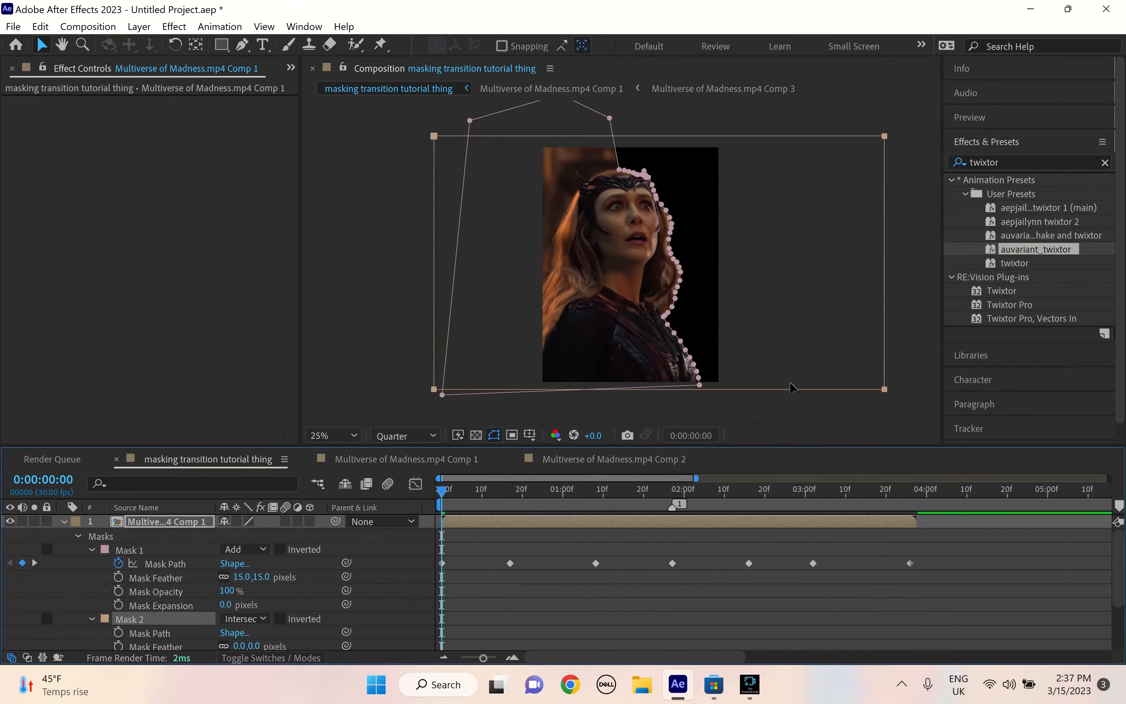
pyautogui.click(792, 387)
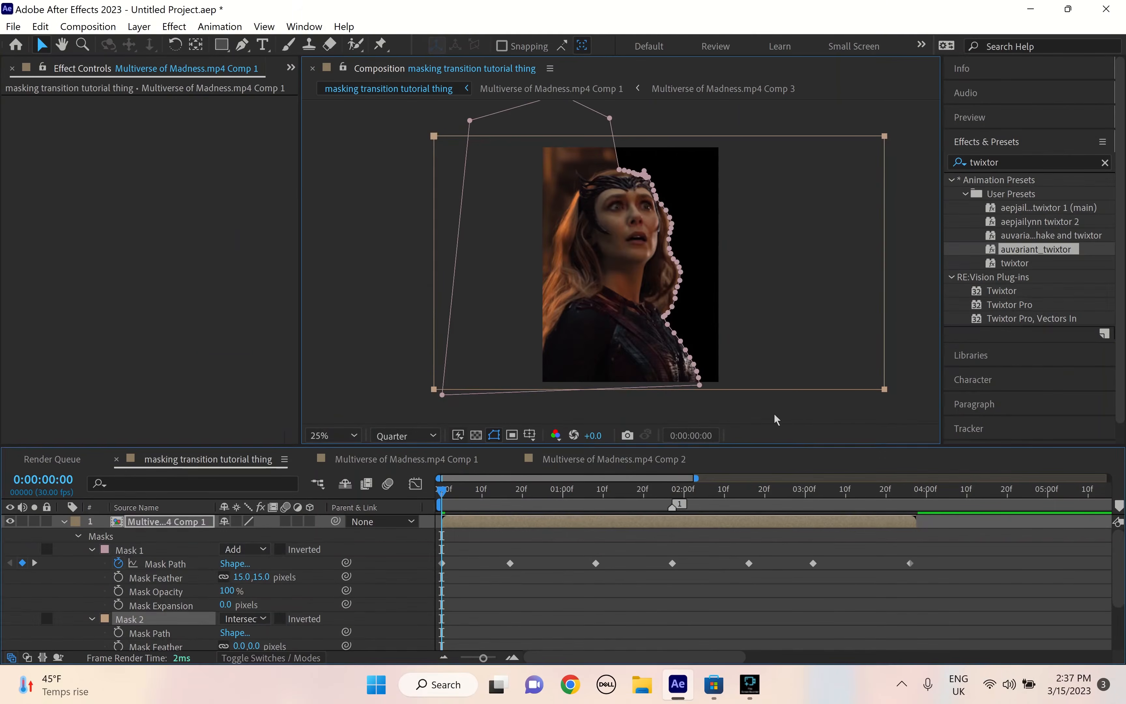
pyautogui.click(185, 538)
pyautogui.click(537, 598)
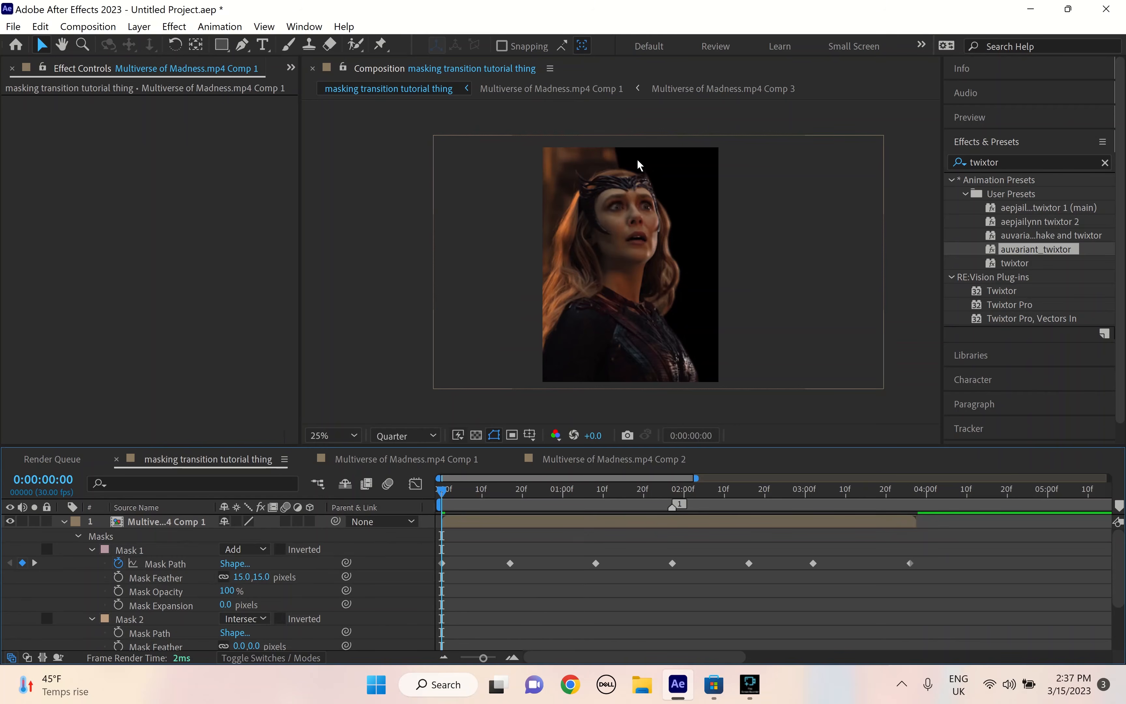
# Scrub through the masked upper clip, select it, and start keyframing its Position and Scale at 0:00:01:09.
pyautogui.moveTo(761, 235); pyautogui.dragTo(716, 219)
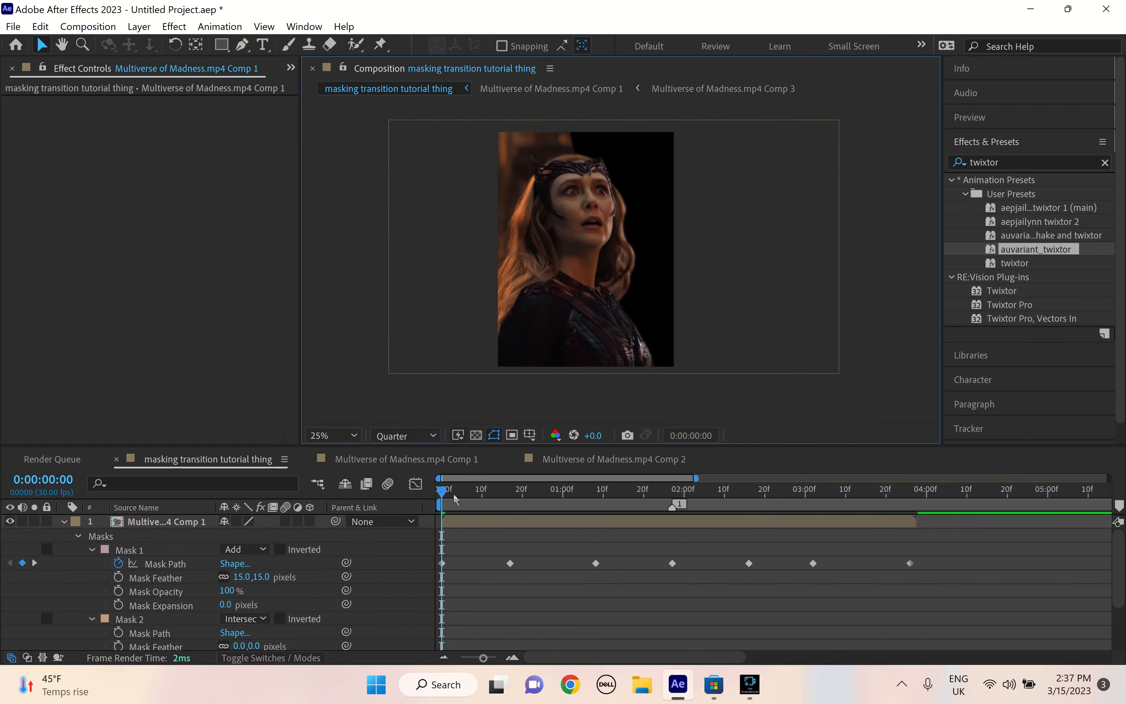
pyautogui.moveTo(454, 499); pyautogui.dragTo(582, 494)
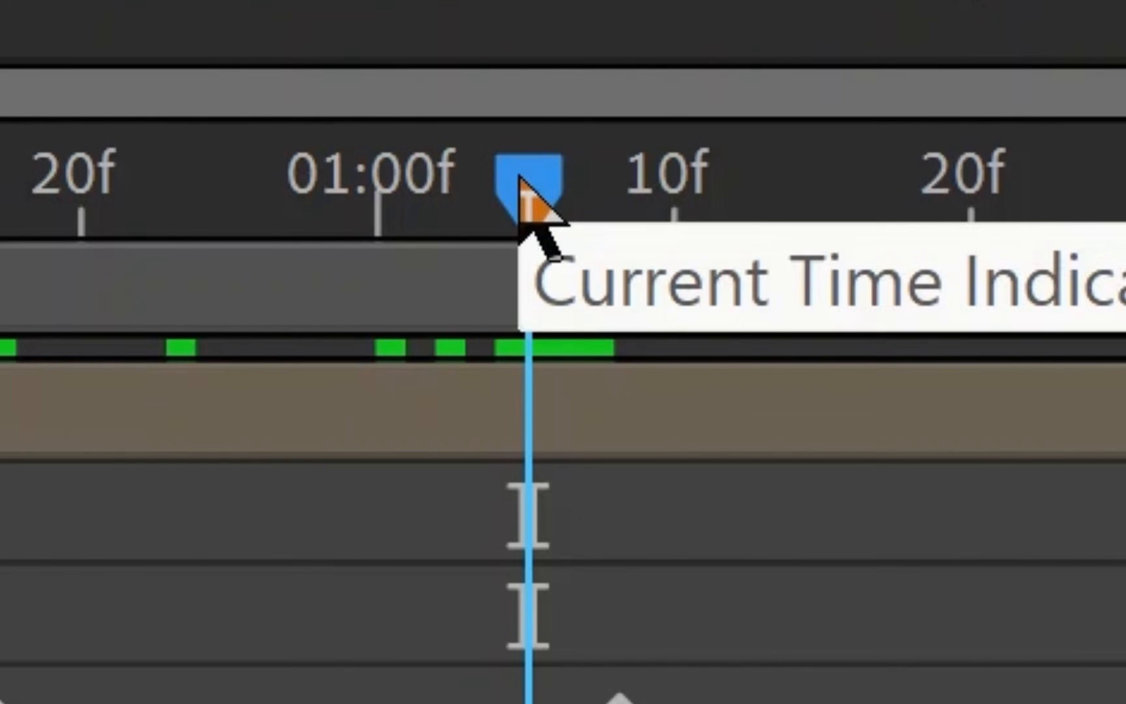
pyautogui.moveTo(320, 289)
pyautogui.mouseDown()
pyautogui.moveTo(281, 294)
pyautogui.moveTo(314, 297)
pyautogui.mouseUp()
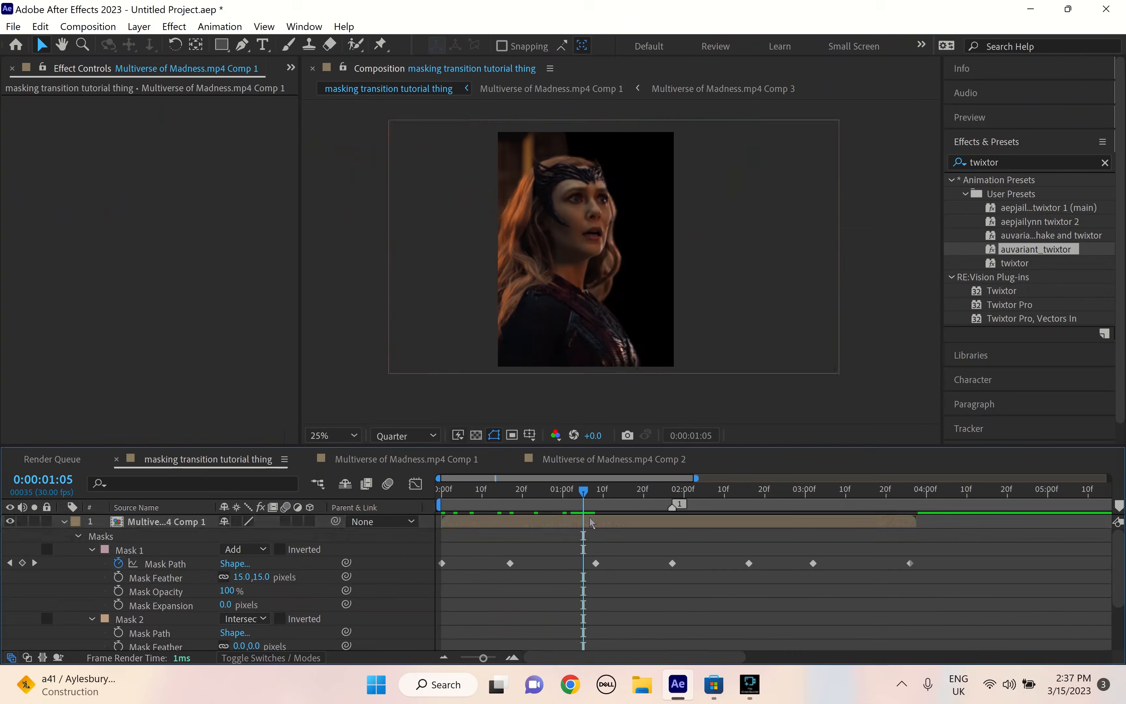
pyautogui.click(596, 370)
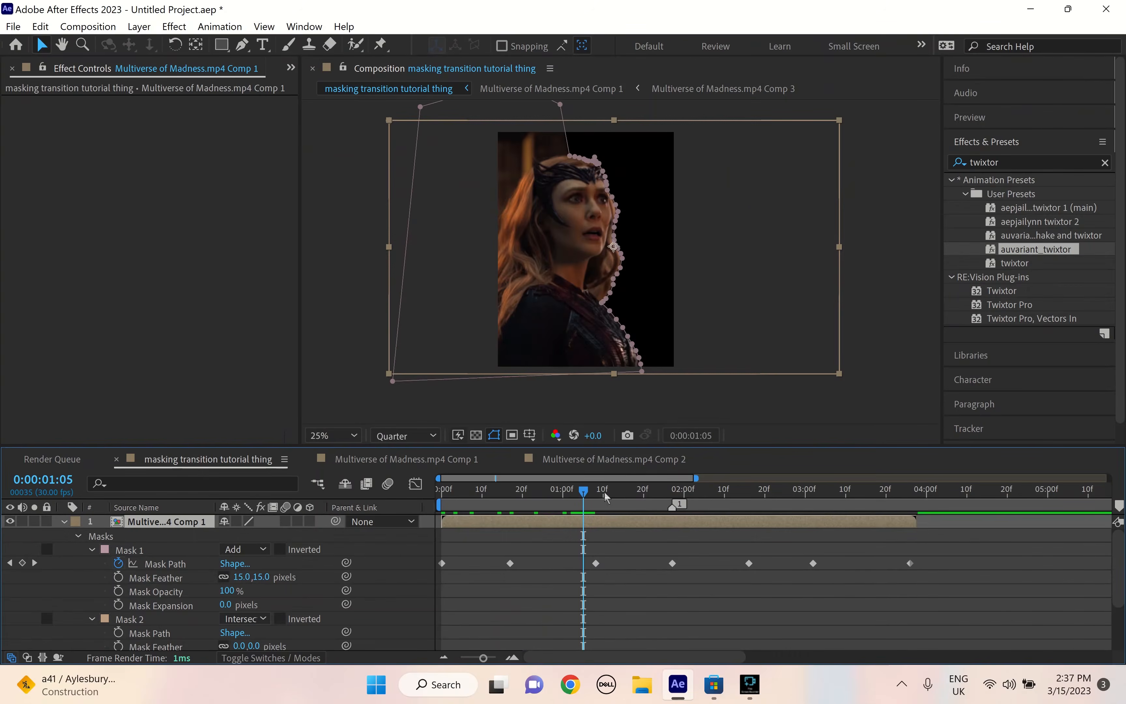
pyautogui.moveTo(605, 492); pyautogui.dragTo(656, 494)
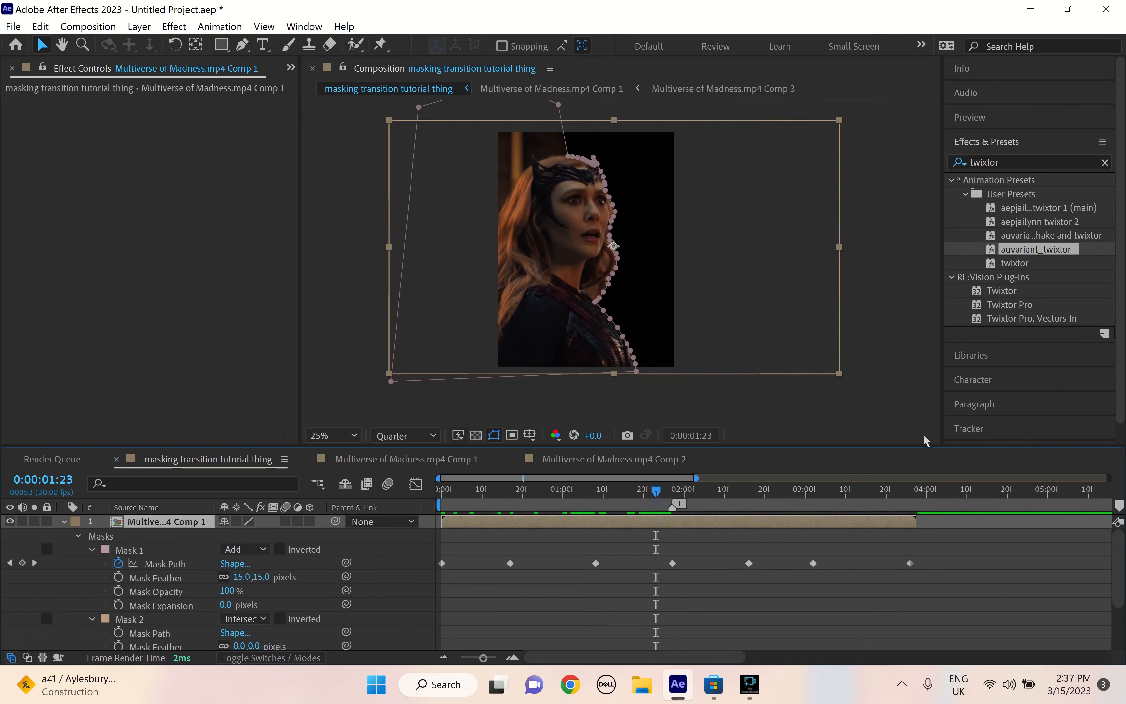
pyautogui.click(645, 494)
pyautogui.moveTo(644, 493); pyautogui.dragTo(598, 497)
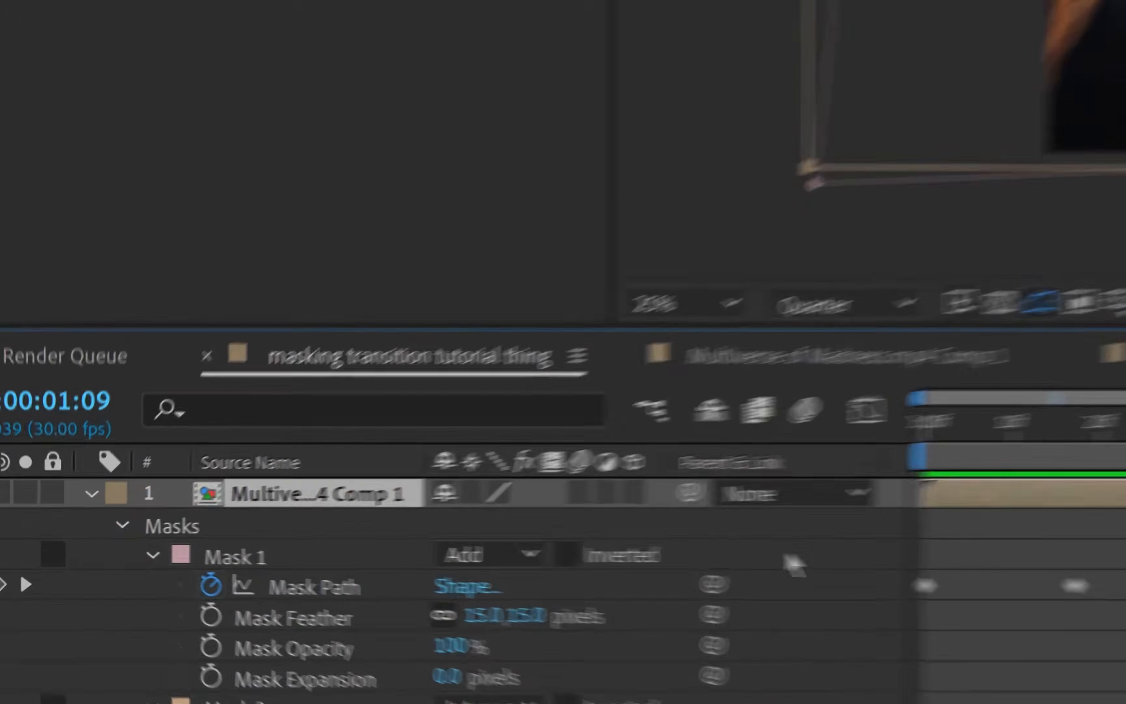
pyautogui.press('p')
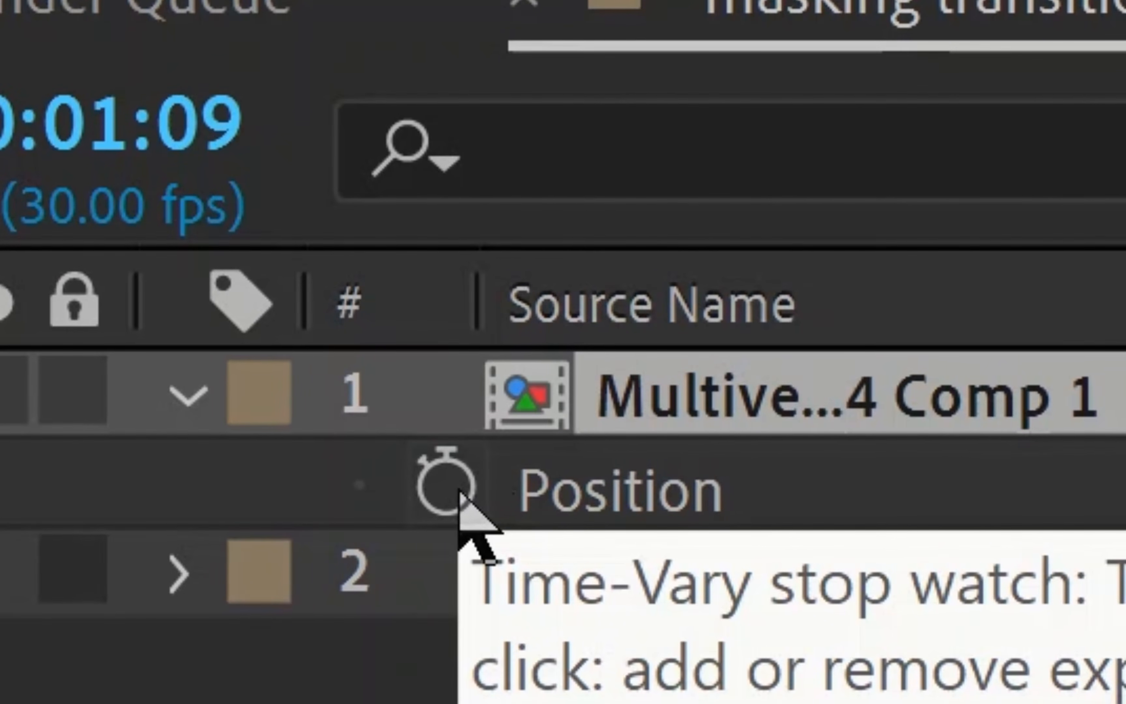
pyautogui.click(447, 482)
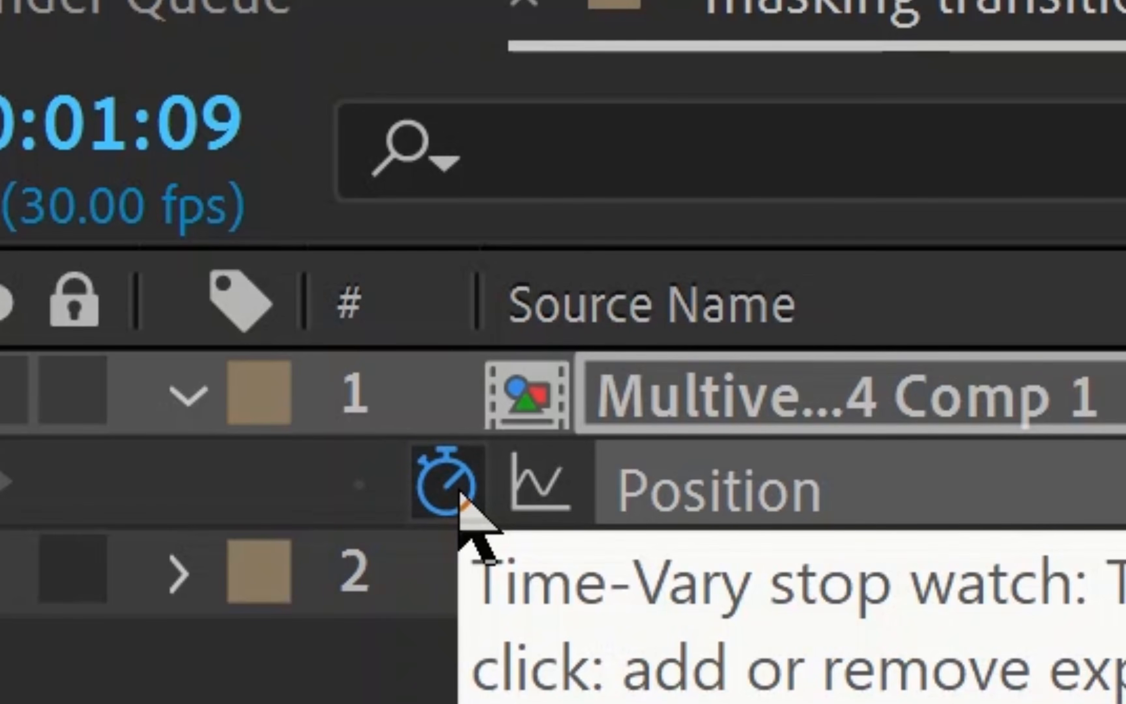
pyautogui.press('s')
pyautogui.click(458, 492)
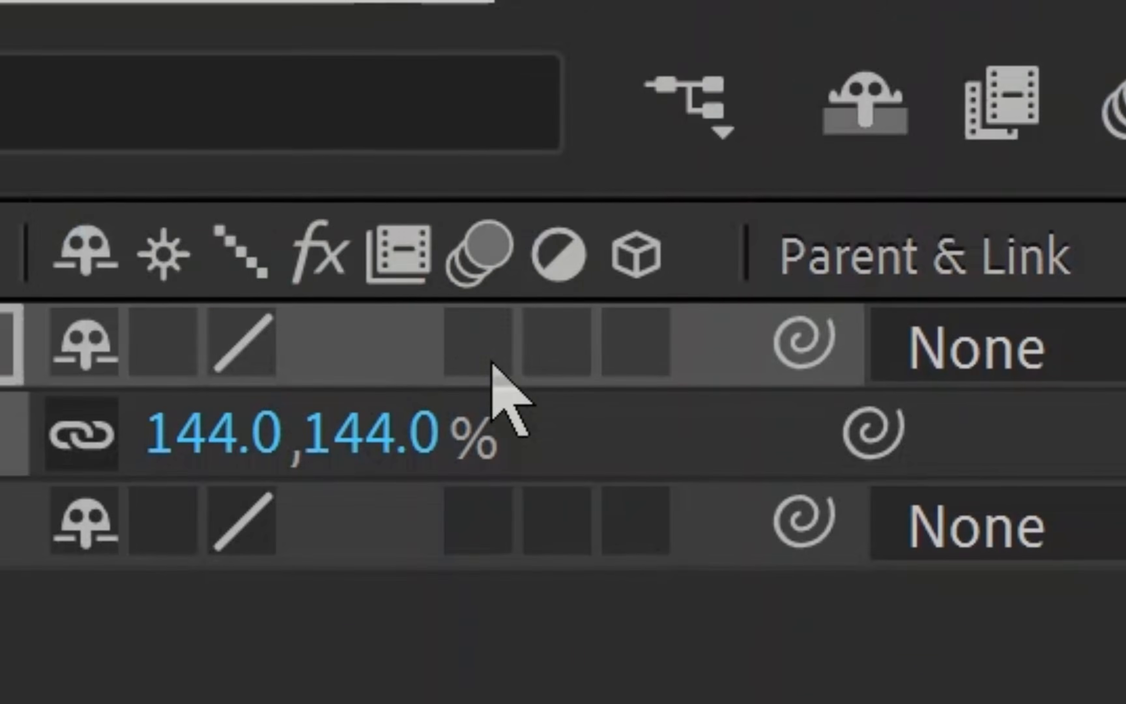
# Enable motion blur for the upper clip.
pyautogui.click(493, 365)
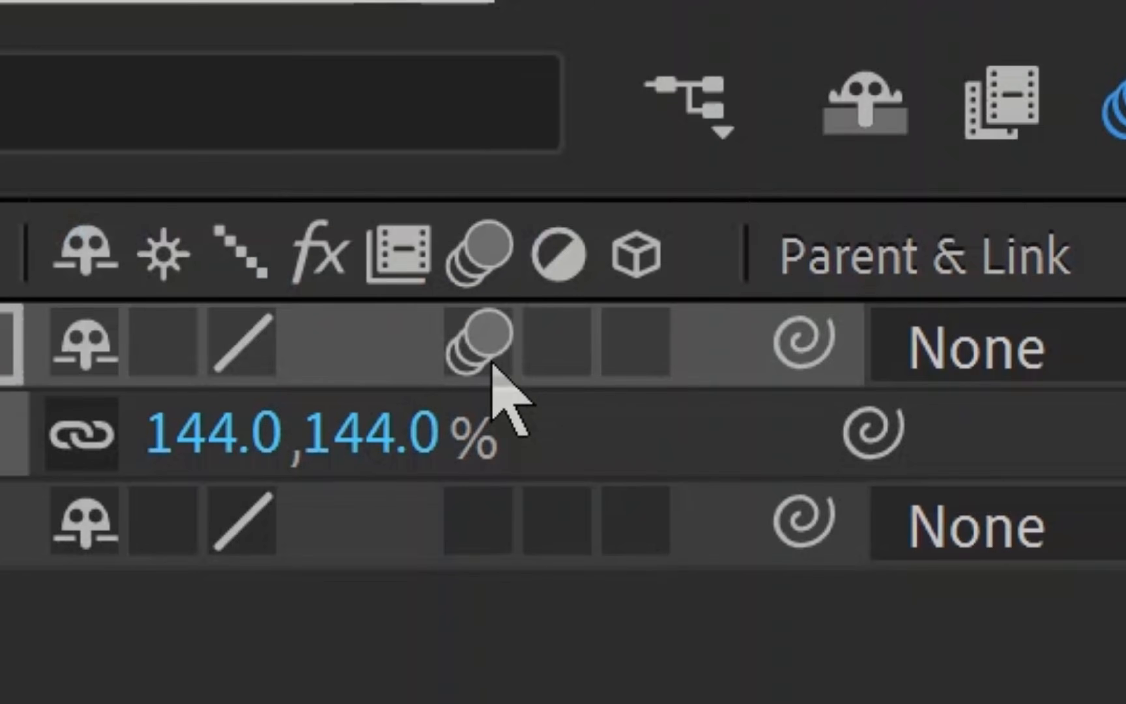
pyautogui.click(492, 365)
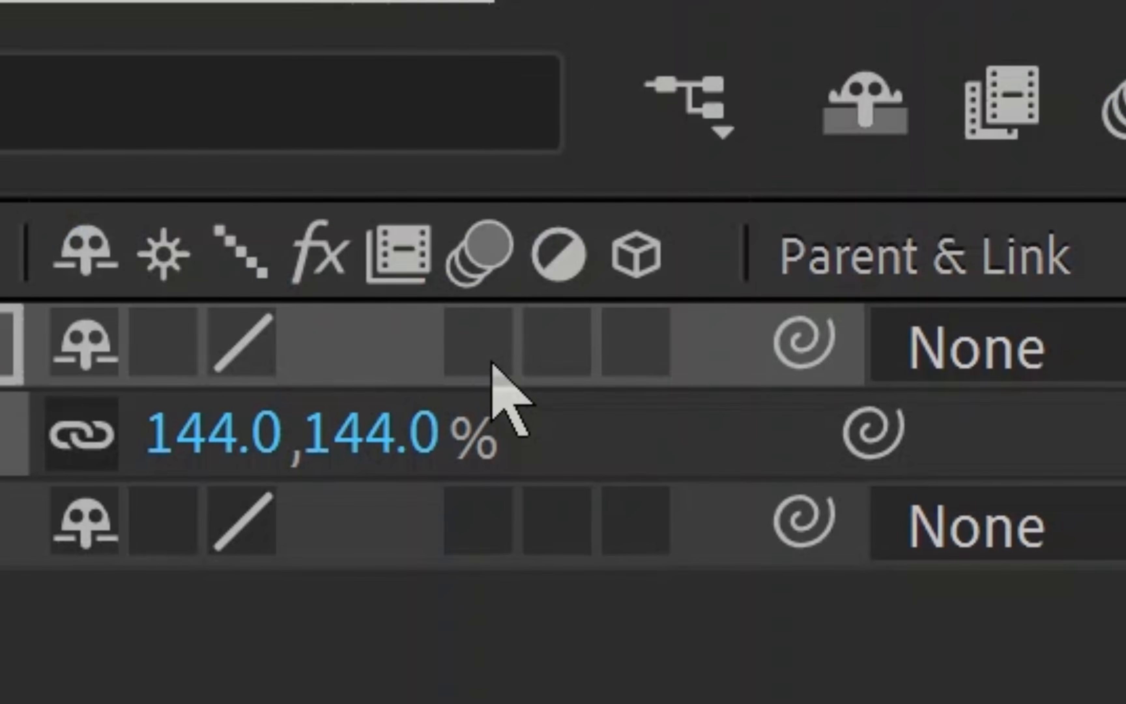
pyautogui.click(493, 366)
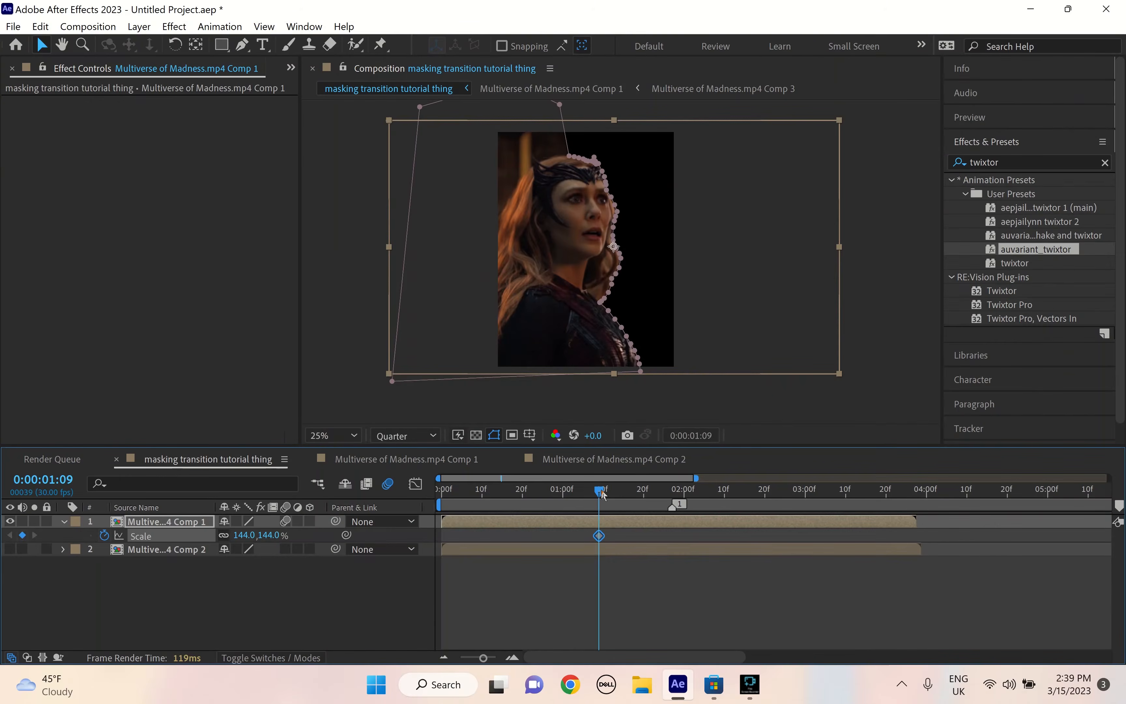
# Add second Position and Scale keyframes to the upper clip near 0:00:02:15 and shift both to 0:00:02:16.
pyautogui.moveTo(603, 494); pyautogui.dragTo(748, 528)
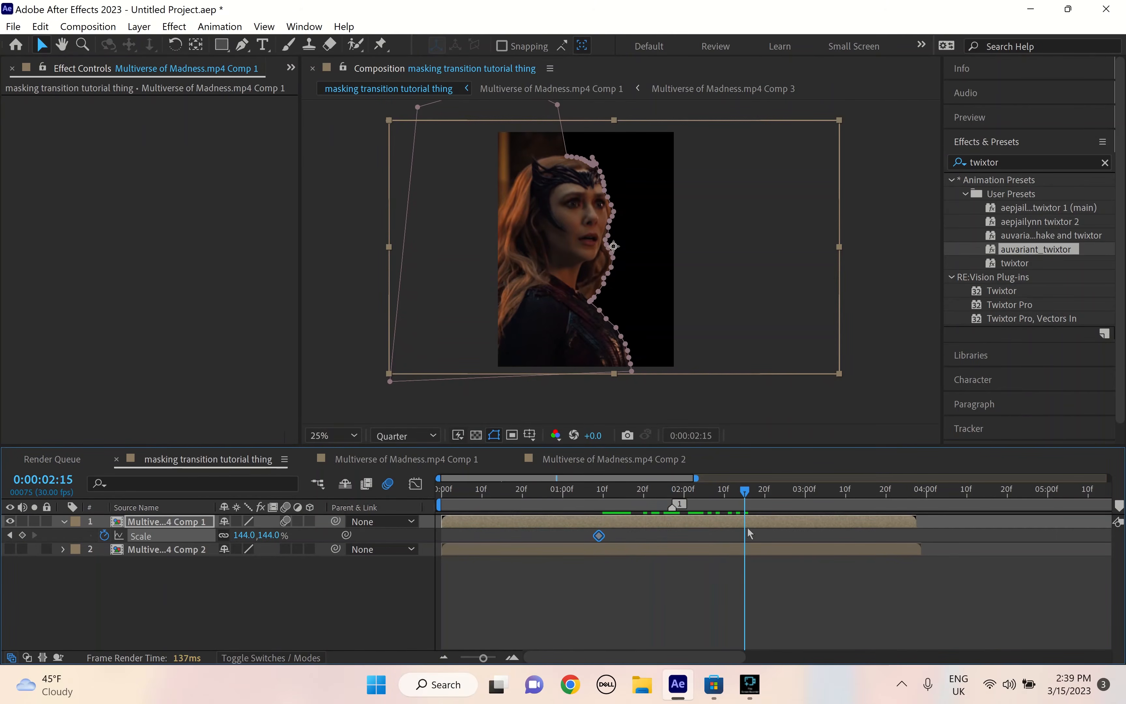
pyautogui.press('u')
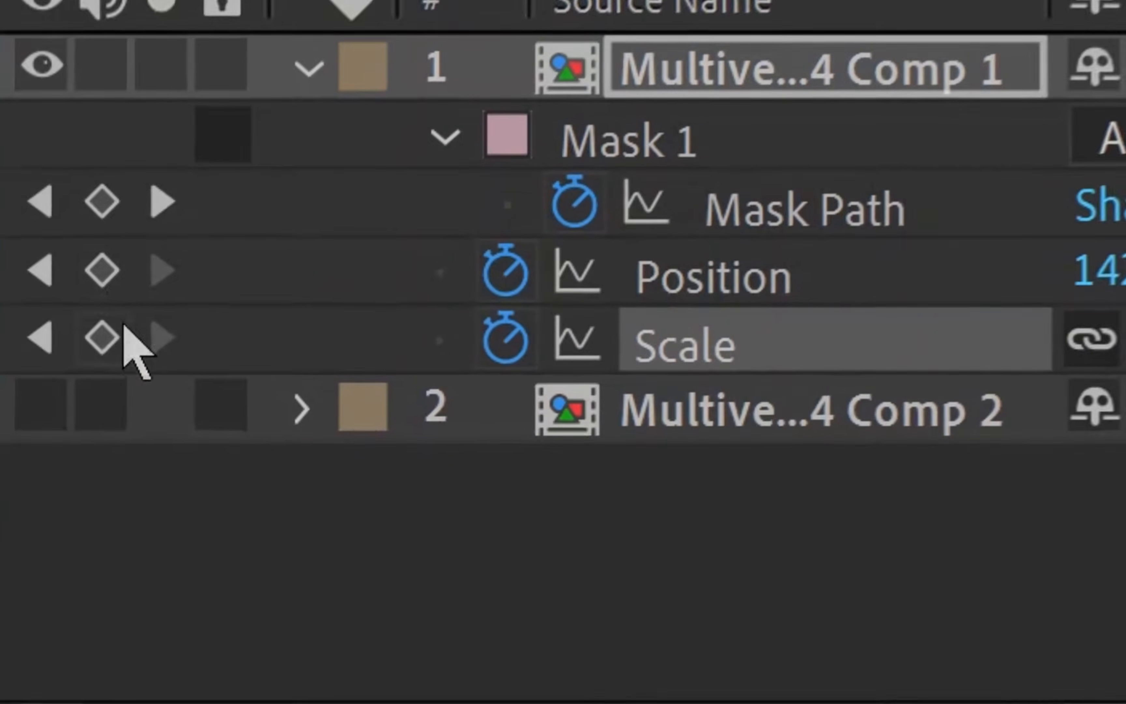
pyautogui.click(106, 257)
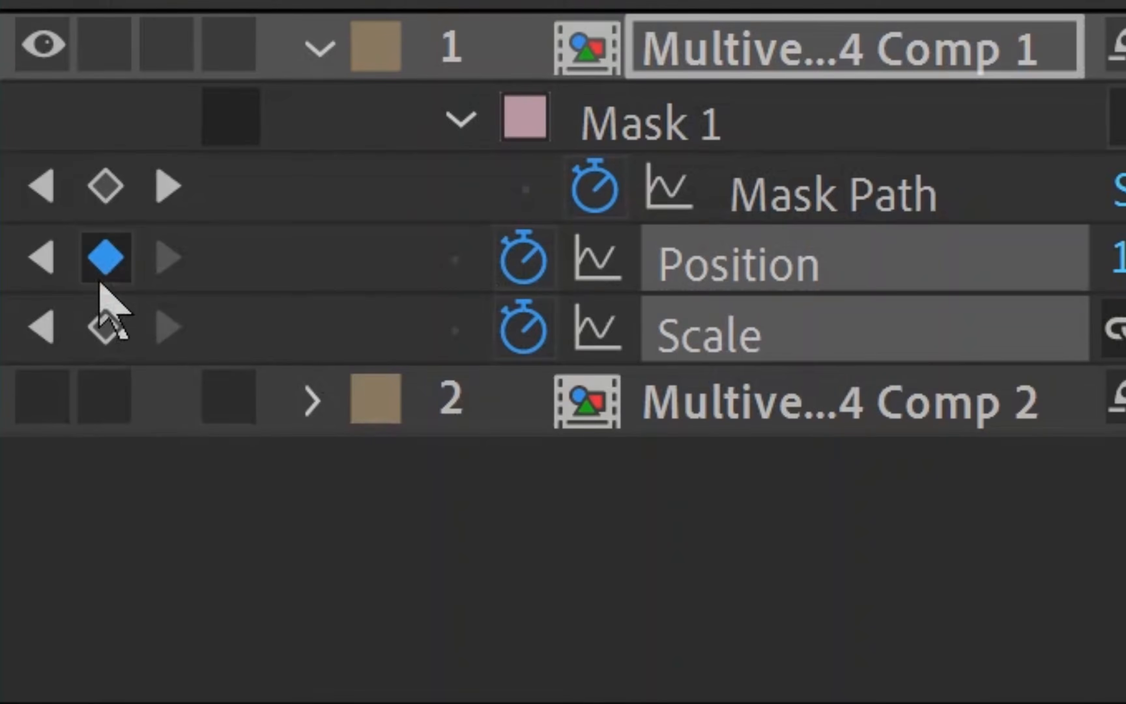
pyautogui.click(105, 327)
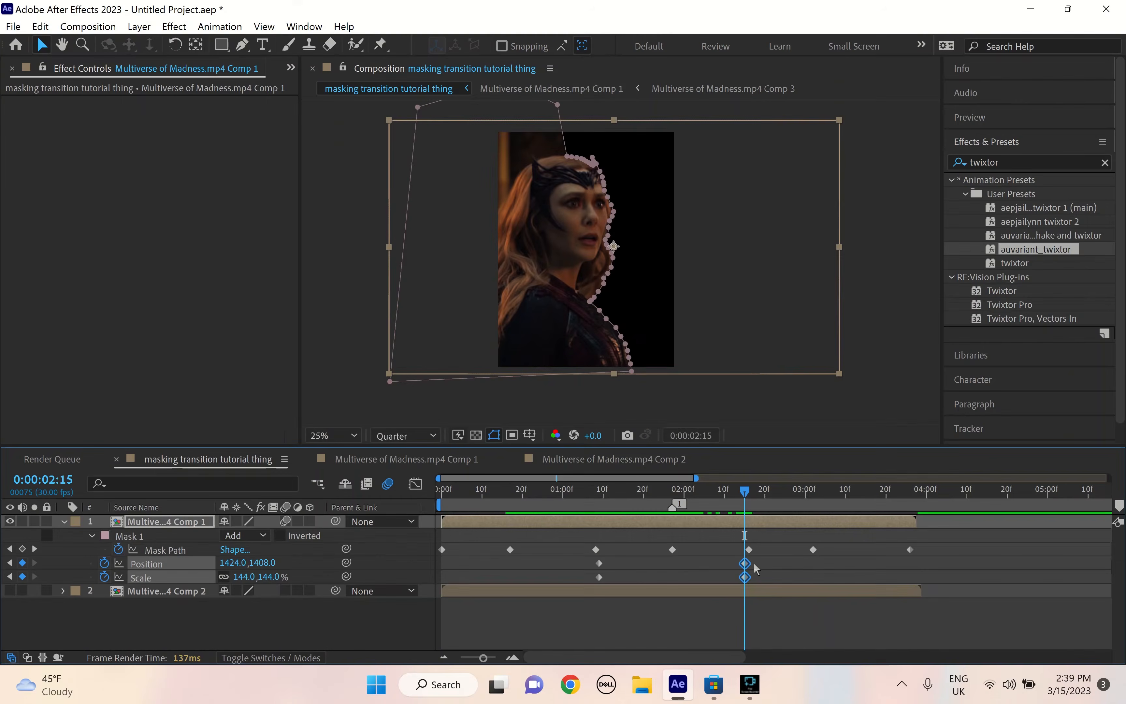
pyautogui.moveTo(865, 264); pyautogui.dragTo(717, 408)
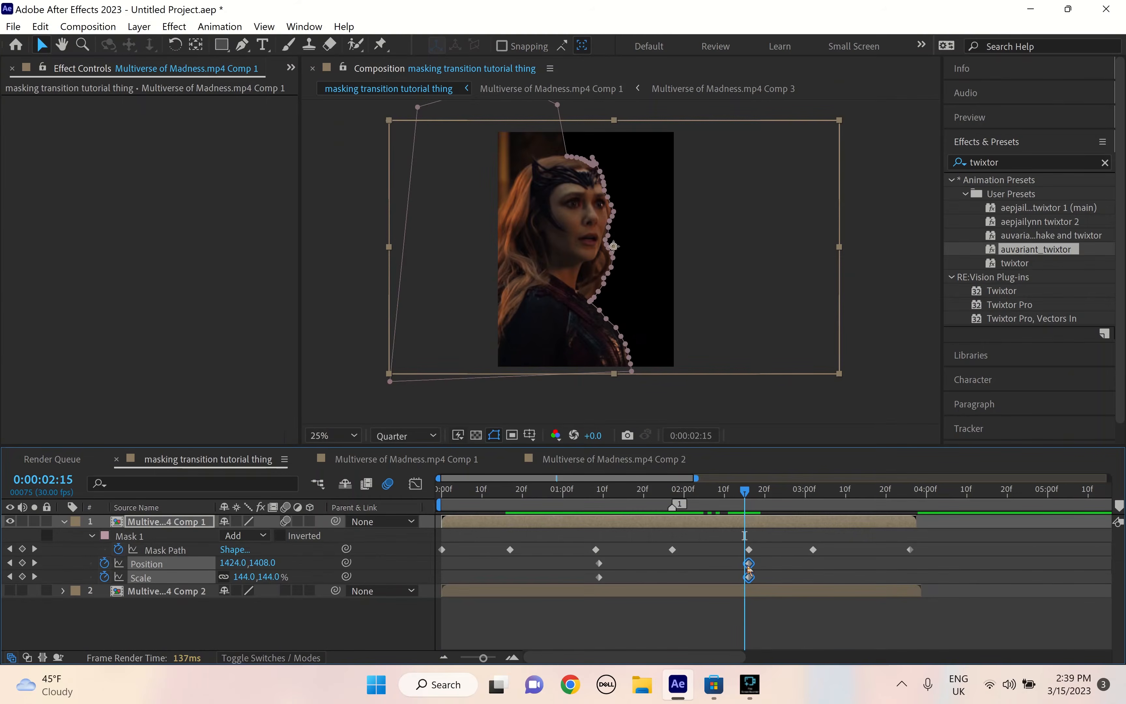
# At the 0:00:02:16 keyframe, try Scale values of the upper clip up to 1659 % and reduce it to 361 %.
pyautogui.moveTo(743, 495); pyautogui.dragTo(605, 544)
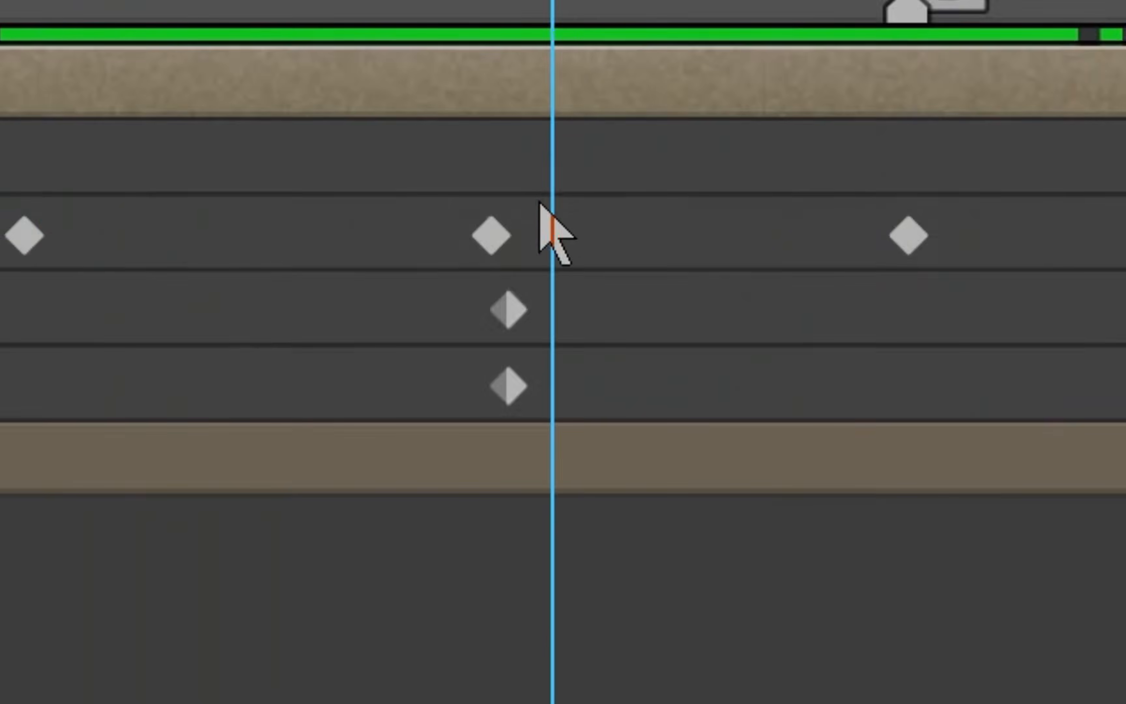
pyautogui.moveTo(539, 201); pyautogui.dragTo(425, 458)
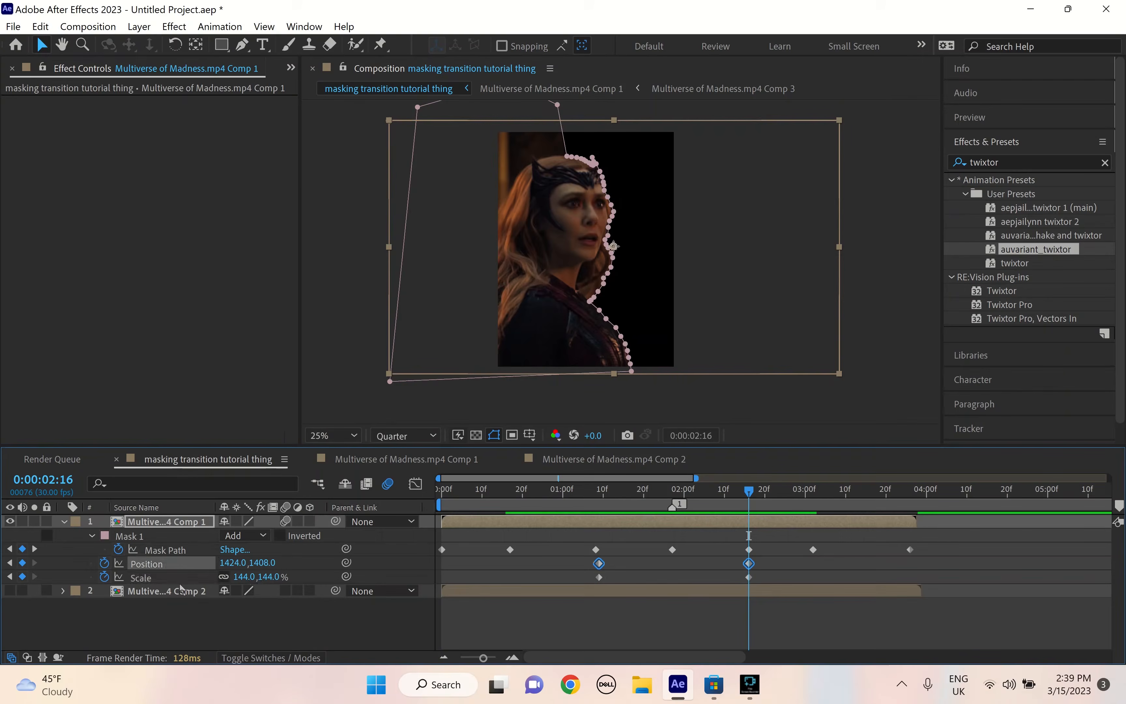
pyautogui.click(180, 580)
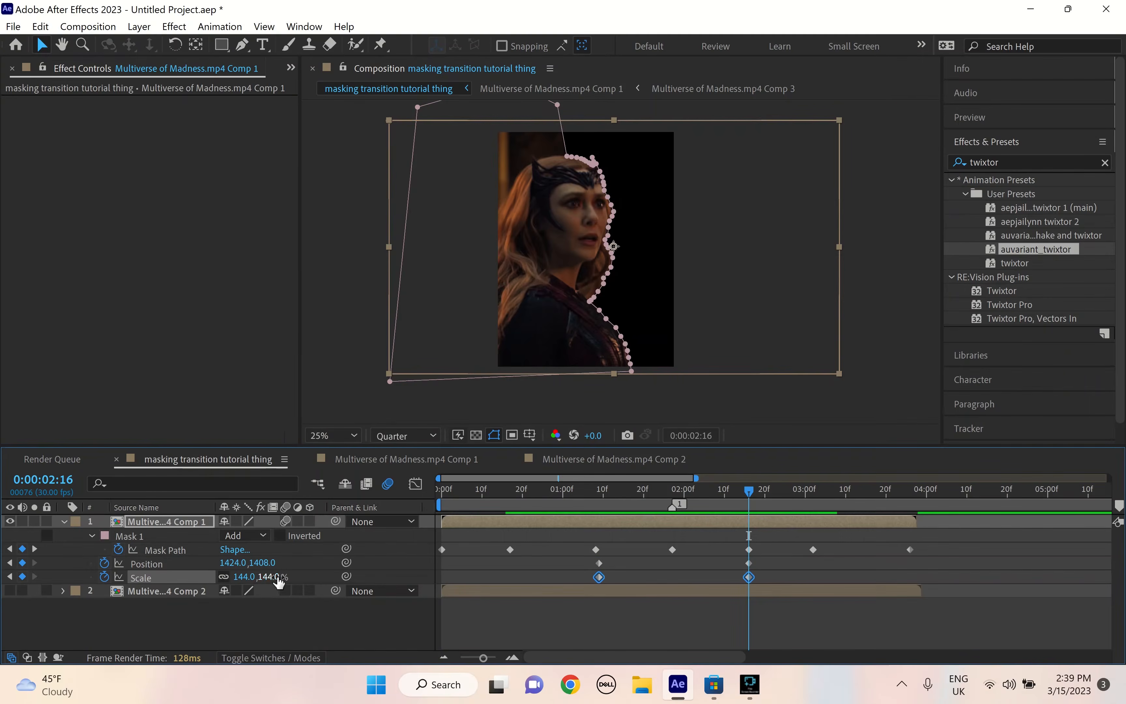
pyautogui.moveTo(279, 581); pyautogui.dragTo(463, 558)
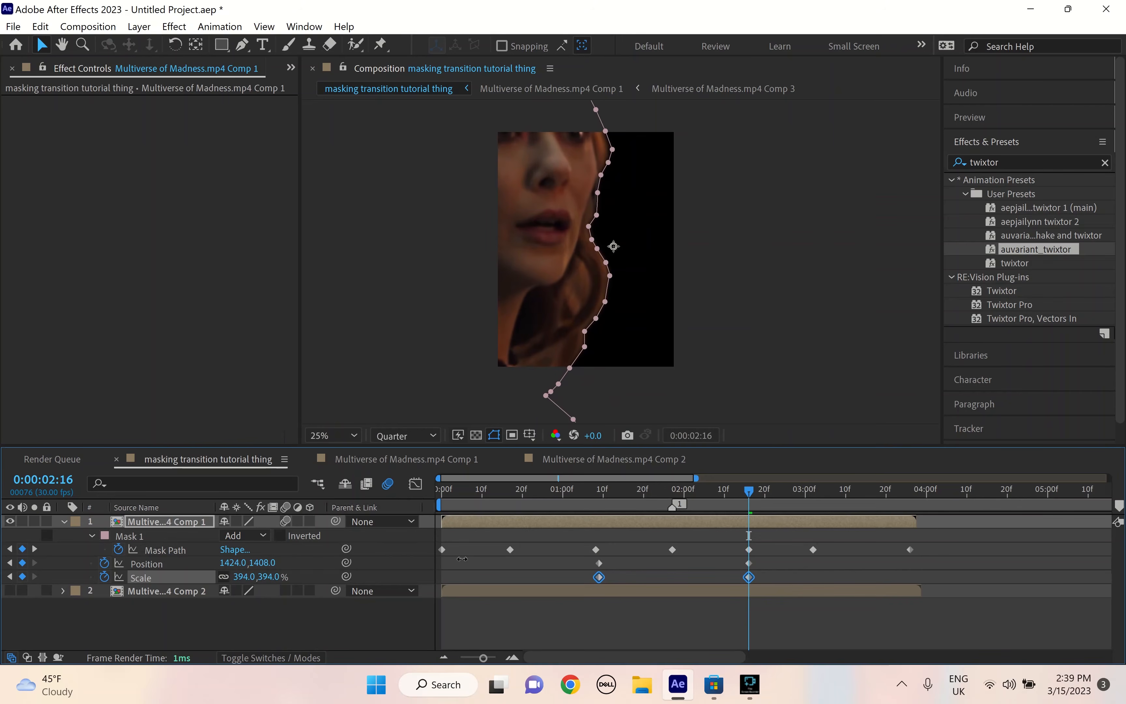
pyautogui.moveTo(269, 582); pyautogui.dragTo(1122, 262)
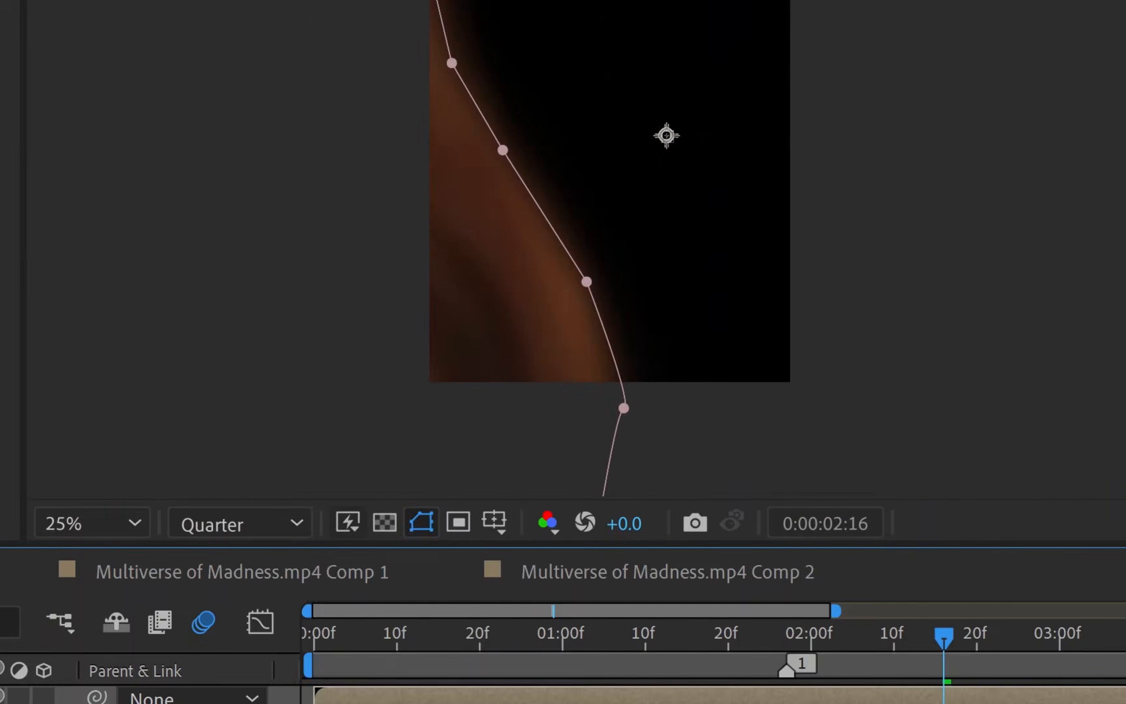
pyautogui.moveTo(1122, 262); pyautogui.dragTo(196, 495)
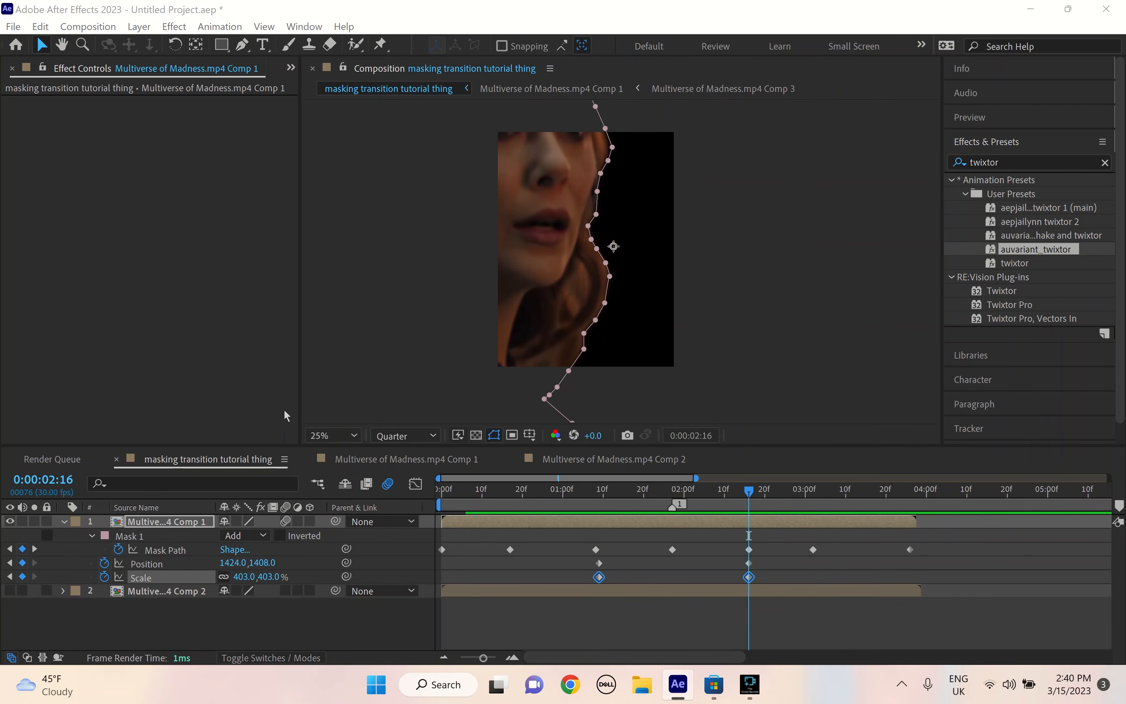
pyautogui.moveTo(261, 577); pyautogui.dragTo(1124, 403)
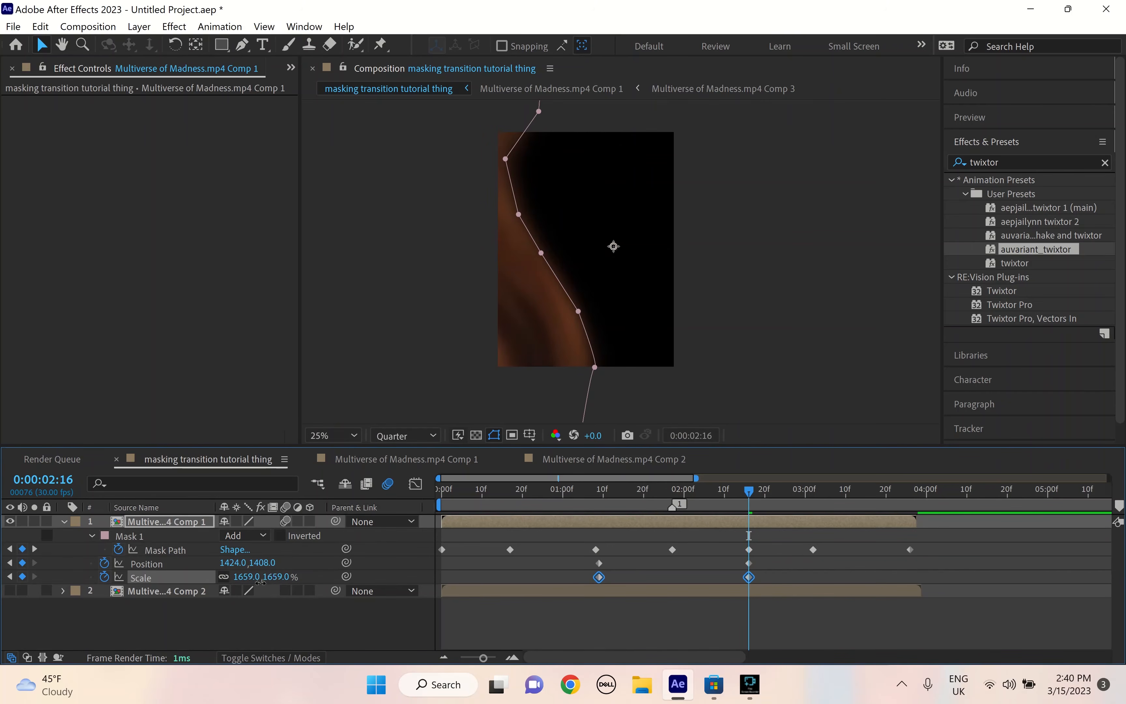
pyautogui.moveTo(261, 582); pyautogui.dragTo(6, 617)
pyautogui.moveTo(285, 584); pyautogui.dragTo(2, 606)
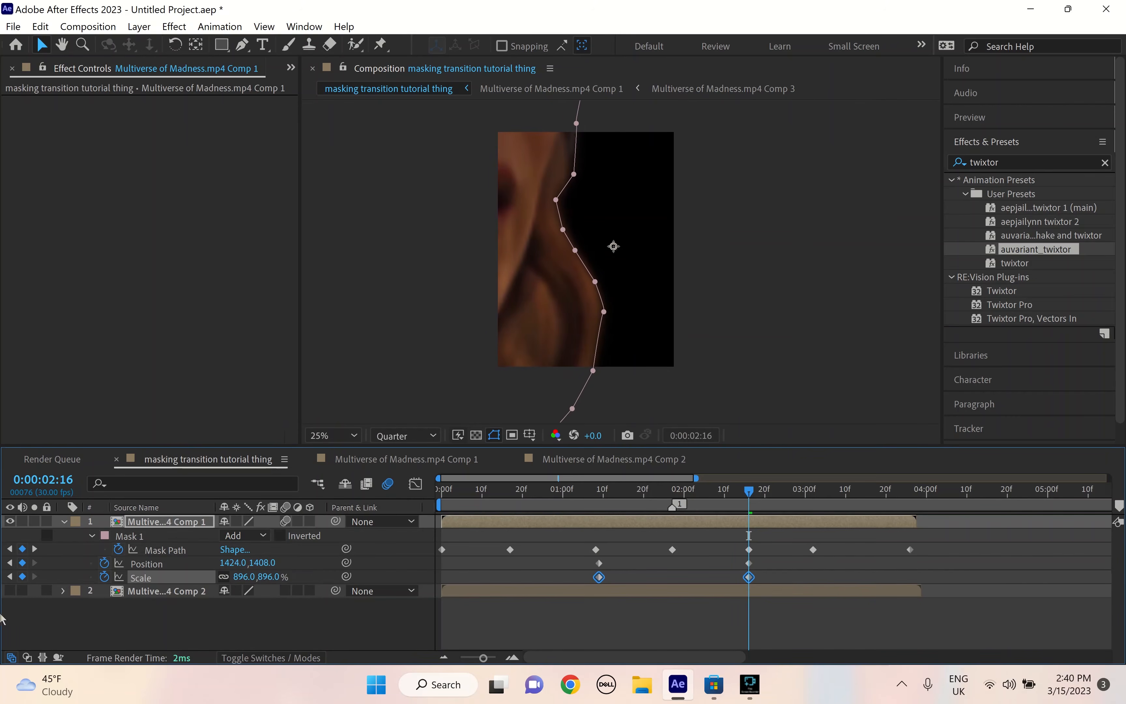
pyautogui.moveTo(275, 577); pyautogui.dragTo(134, 587)
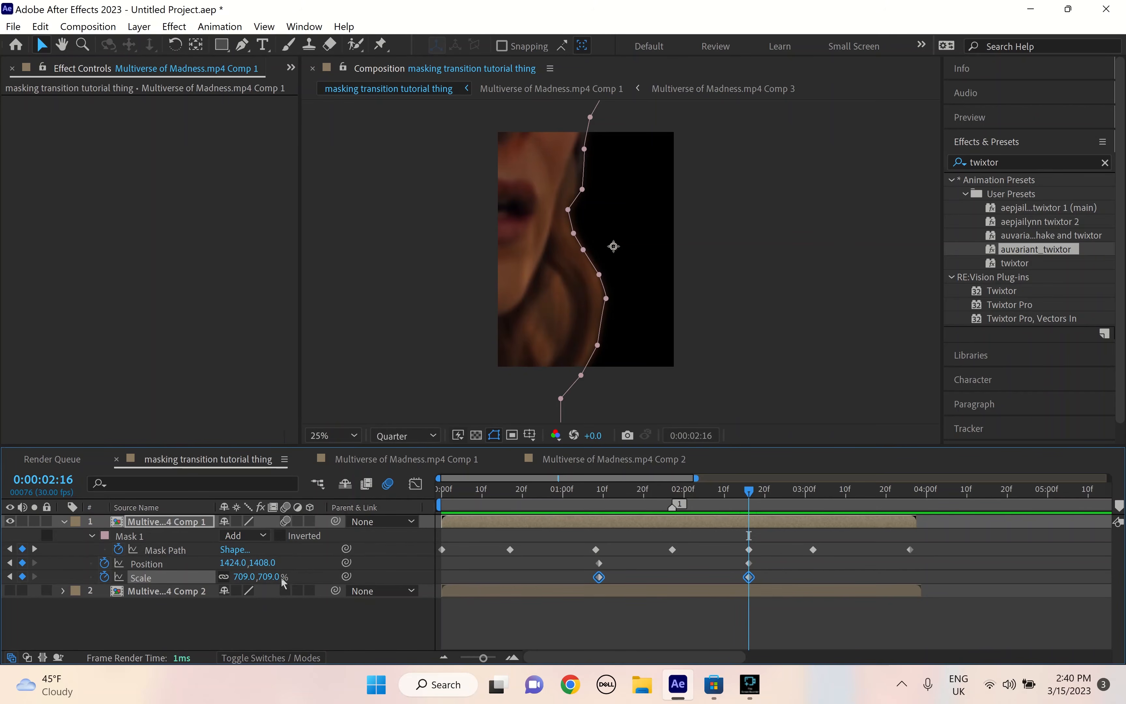
pyautogui.moveTo(284, 582); pyautogui.dragTo(2, 589)
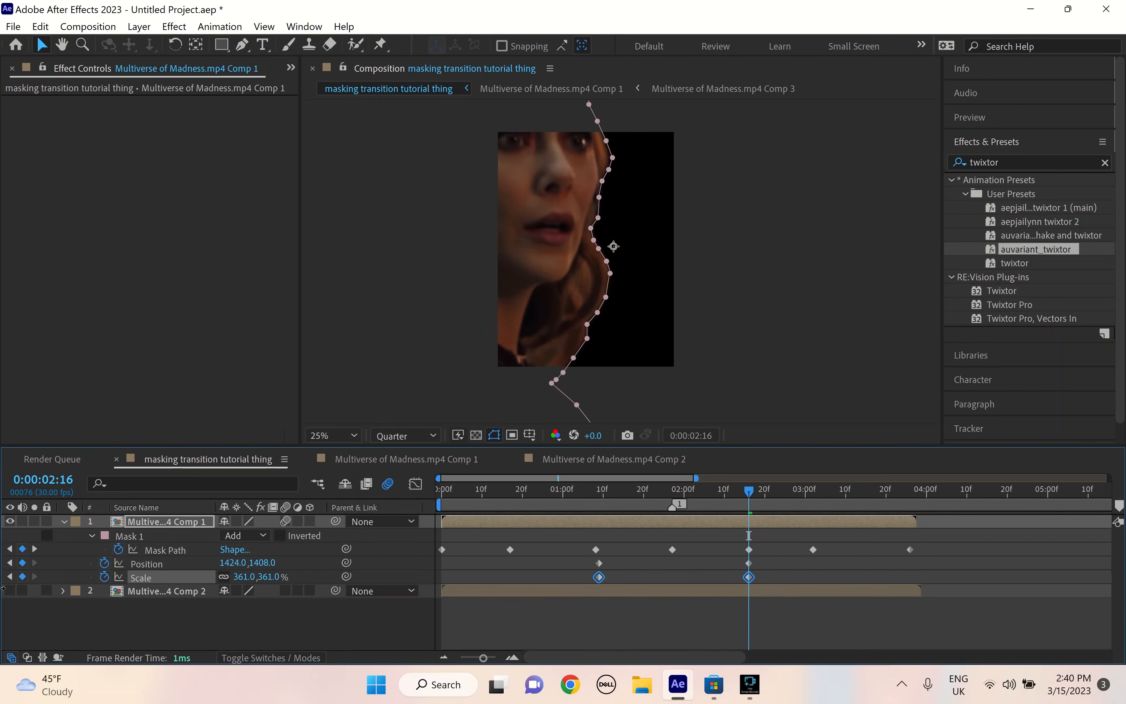
# Fine-tune the upper clip's Scale at 0:00:02:16 and move the enlarged cutout left and slightly upward, out of the frame.
pyautogui.moveTo(259, 581); pyautogui.dragTo(265, 582)
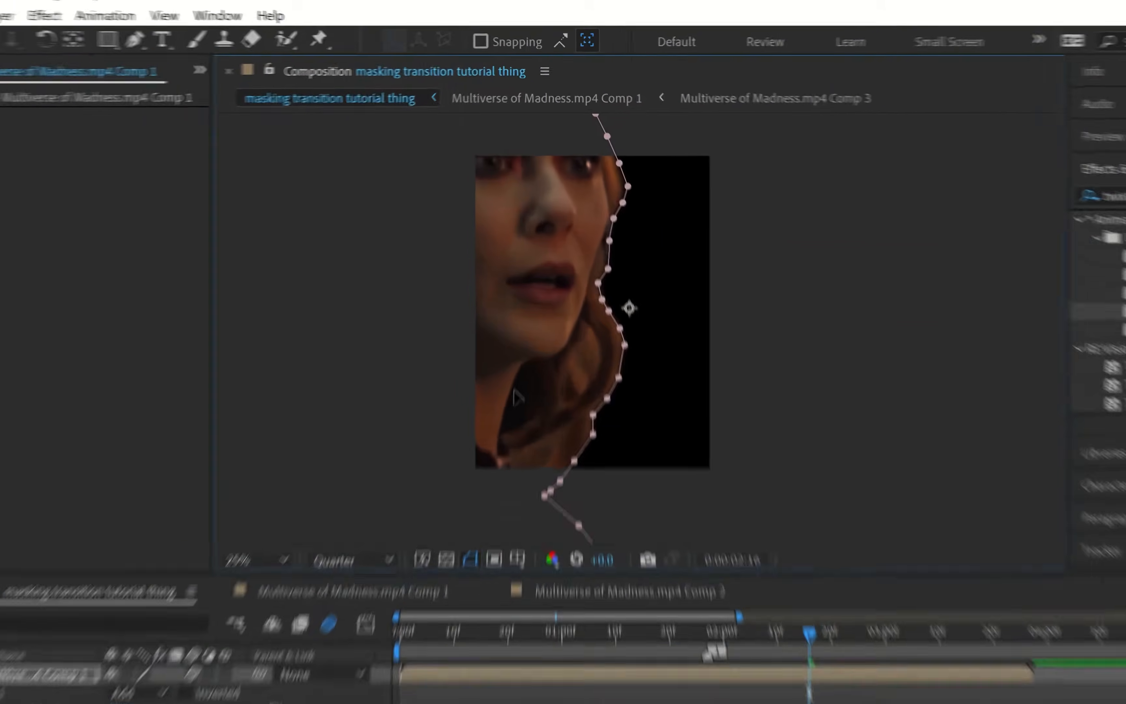
pyautogui.moveTo(528, 306); pyautogui.dragTo(469, 295)
pyautogui.moveTo(401, 460); pyautogui.dragTo(294, 416)
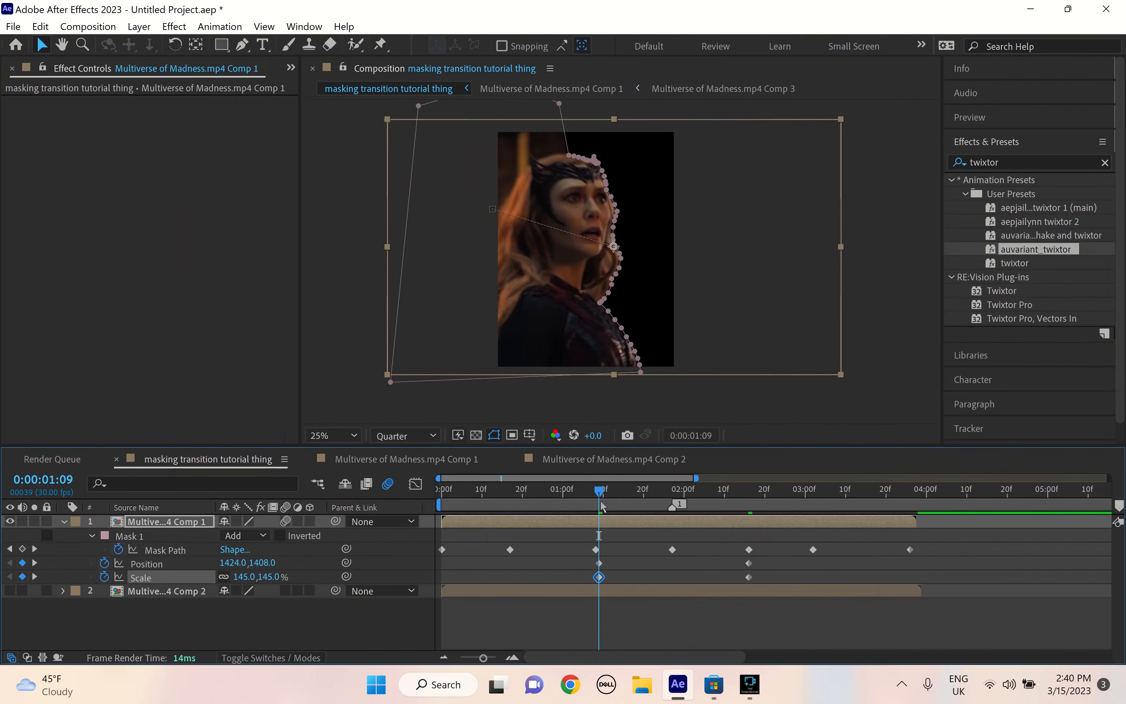
# Preview the upper clip's zoom and slide movement from just before its first Position and Scale keyframes.
pyautogui.moveTo(600, 489); pyautogui.dragTo(580, 558)
pyautogui.press('space')
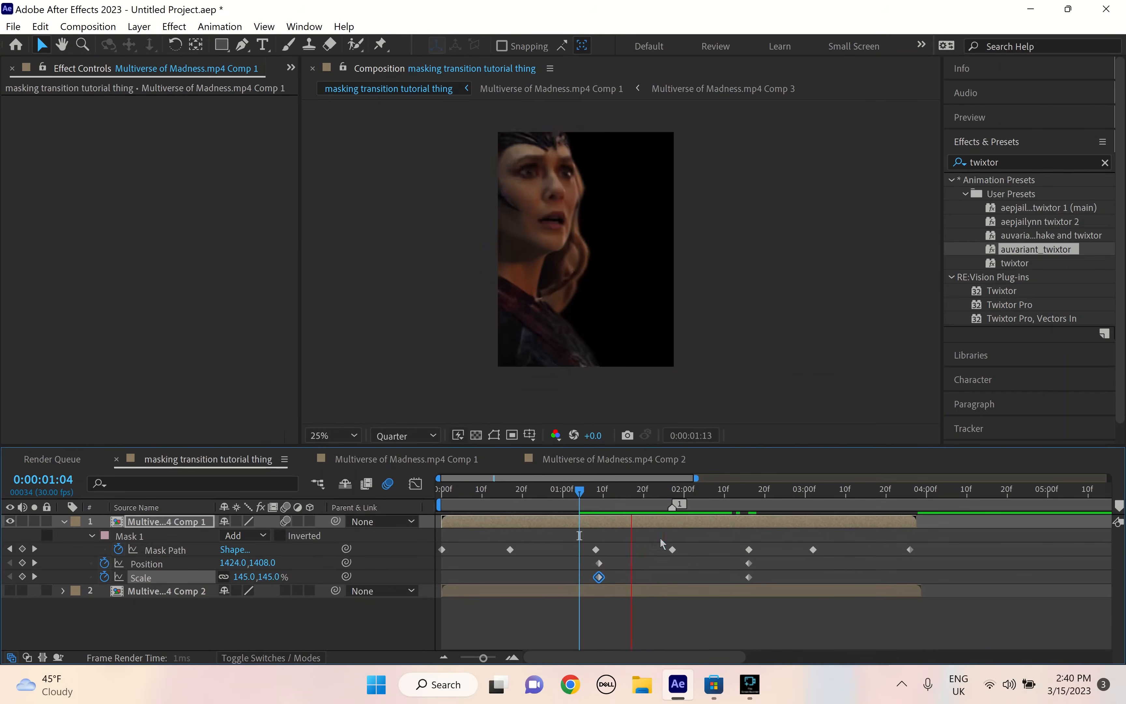
pyautogui.click(589, 494)
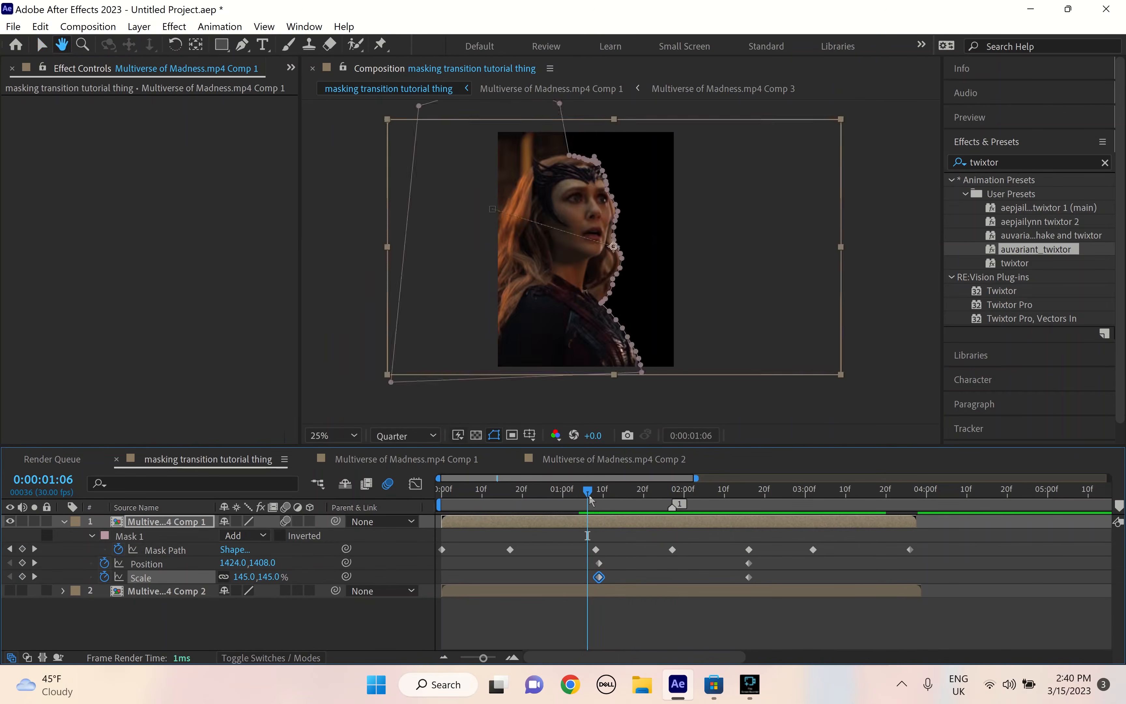
pyautogui.press('space')
pyautogui.press('space')
pyautogui.moveTo(599, 493); pyautogui.dragTo(612, 498)
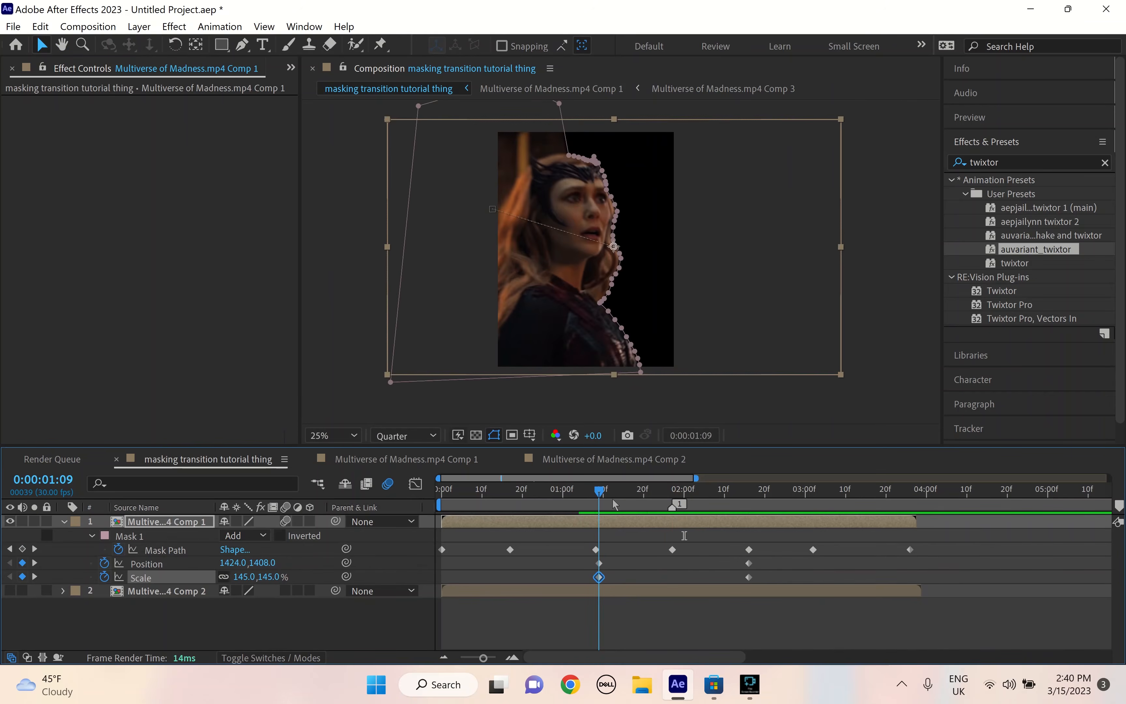
# Apply Easy Ease to both Position and both Scale keyframes of the upper clip.
pyautogui.click(579, 563)
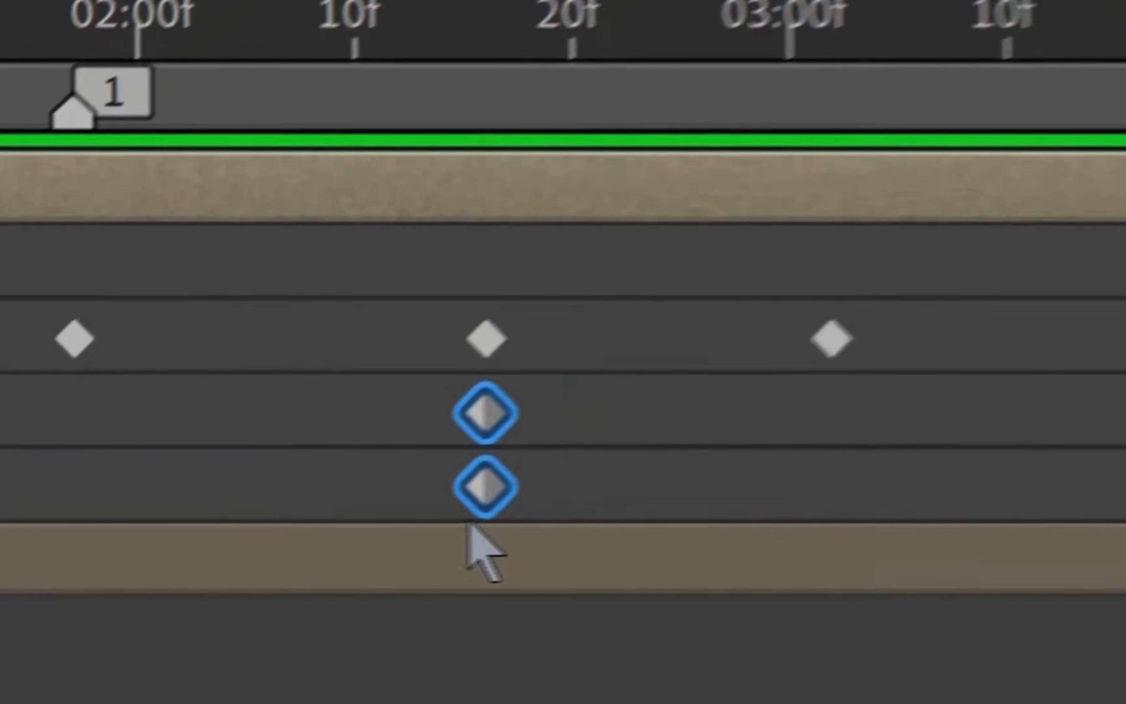
pyautogui.rightClick(596, 479)
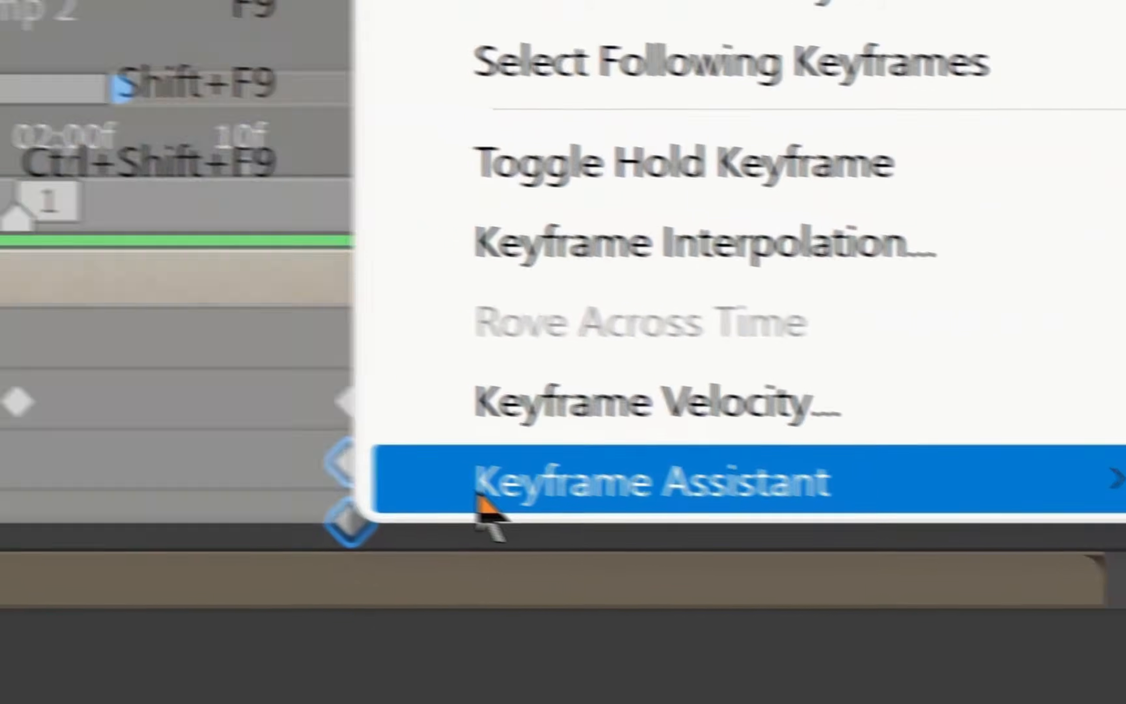
pyautogui.moveTo(482, 494)
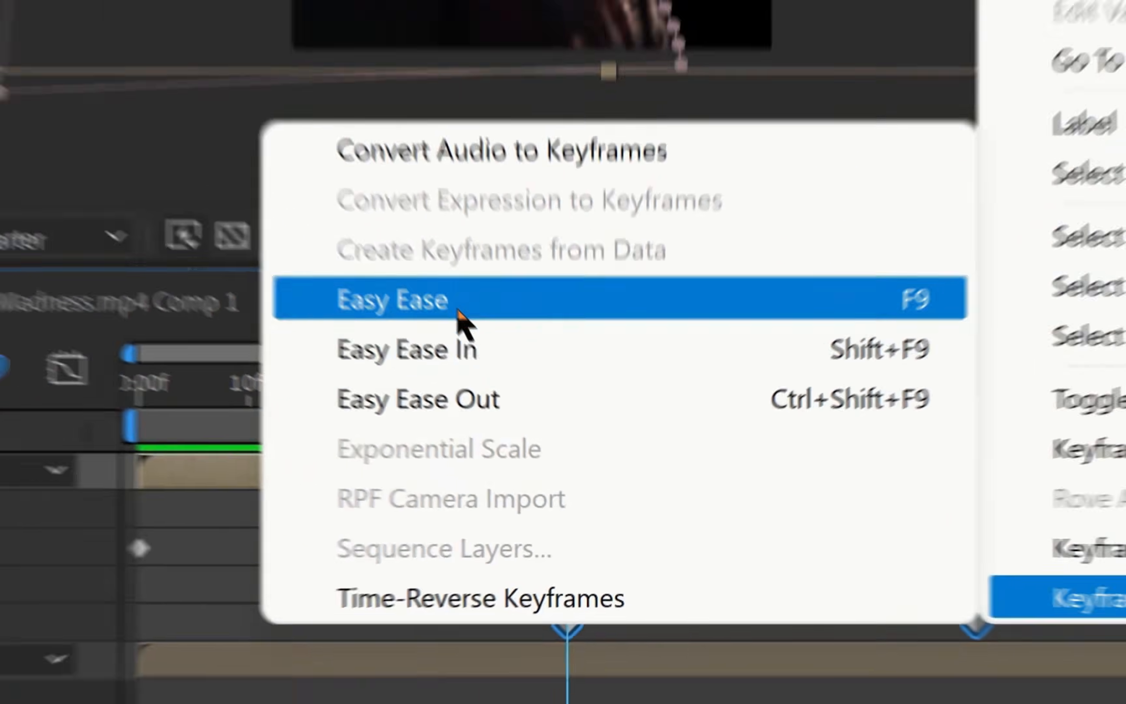
pyautogui.click(386, 171)
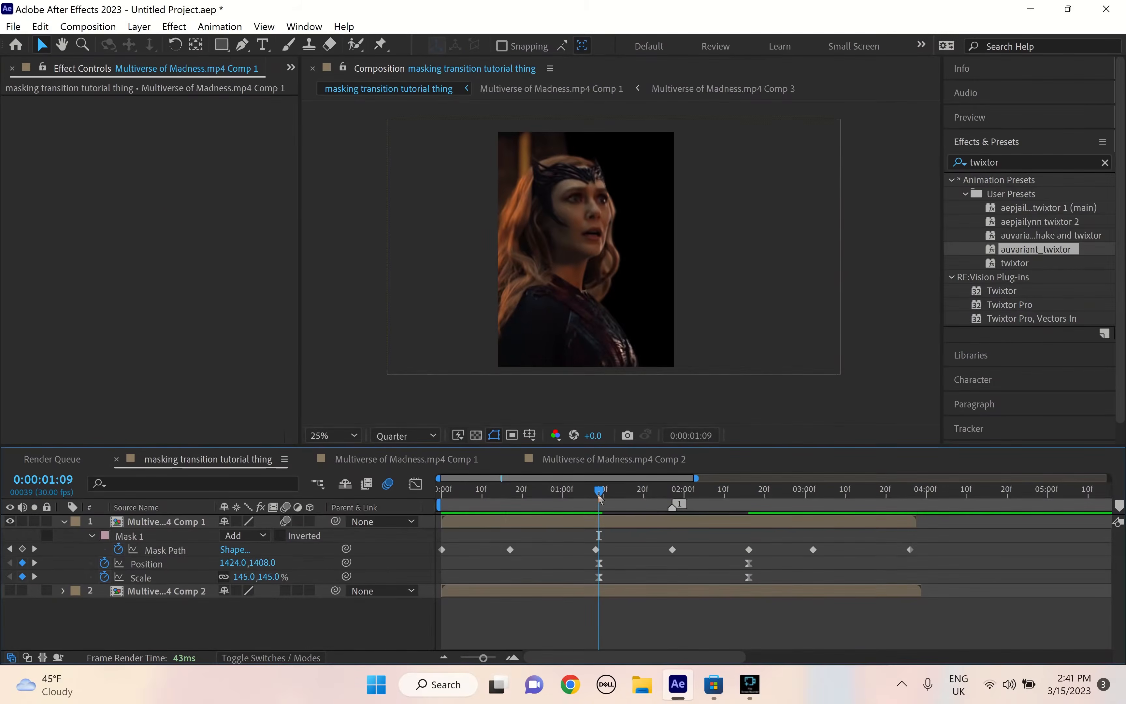
# Play back the eased movement of the upper clip and step through its first frames from 0:00:01:09.
pyautogui.press('space')
pyautogui.press('space')
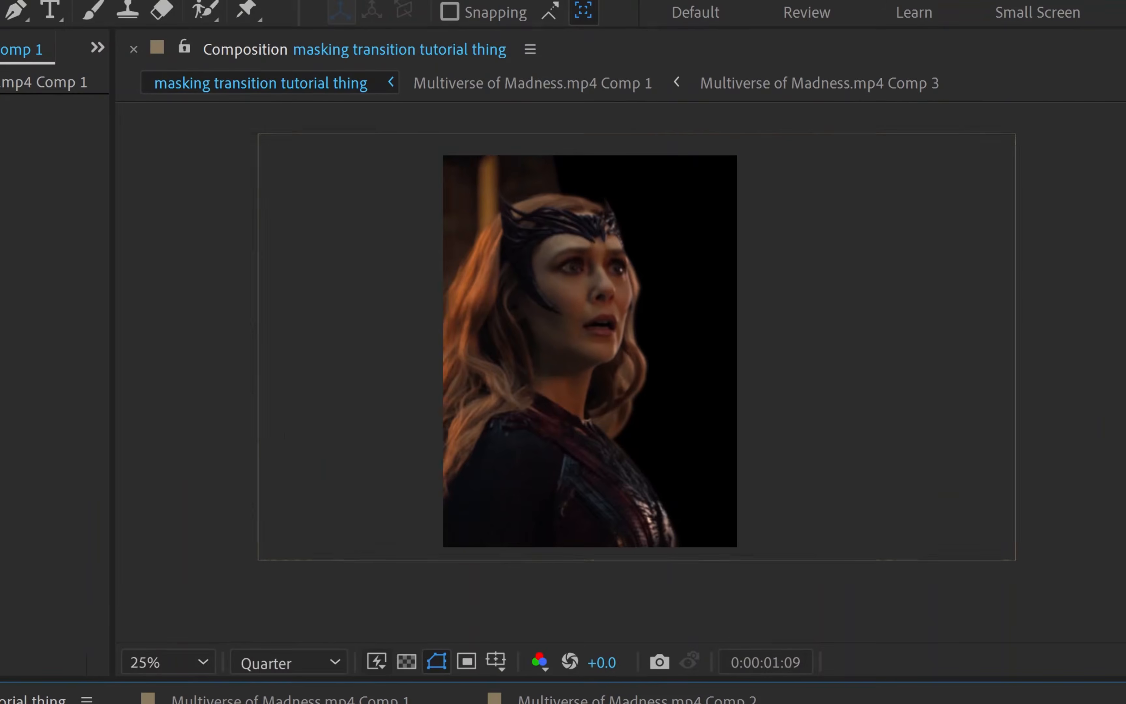
pyautogui.moveTo(604, 491); pyautogui.dragTo(612, 491)
pyautogui.press('pagedown')
pyautogui.press('pagedown')
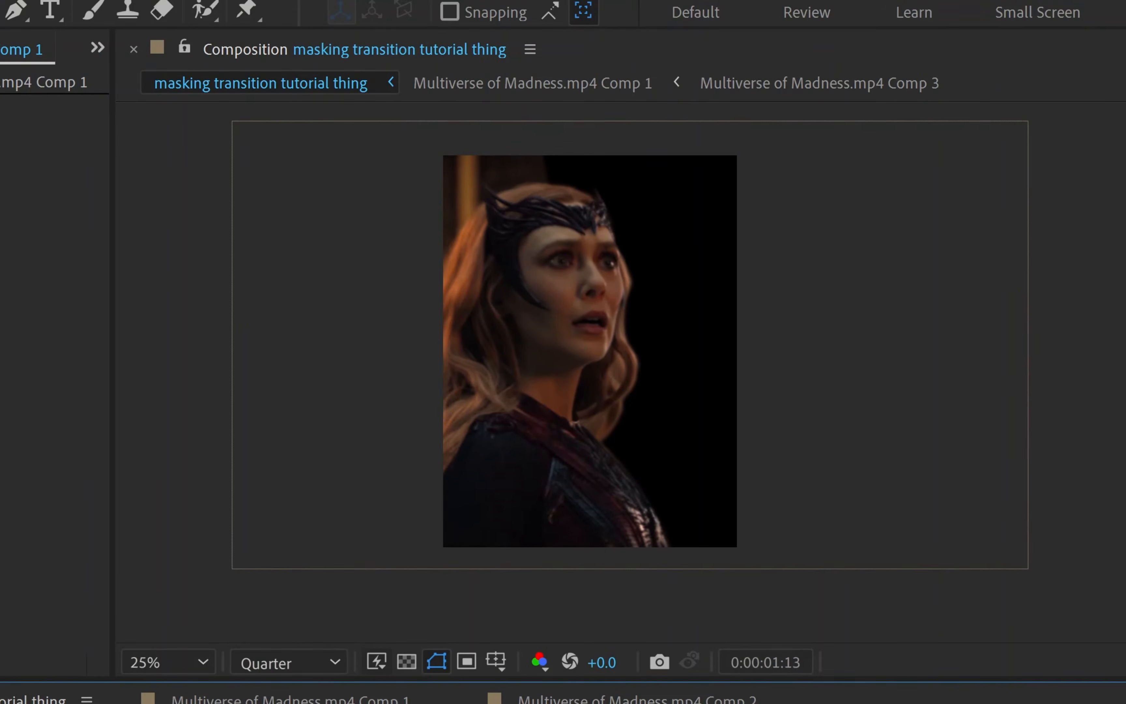
pyautogui.press('space')
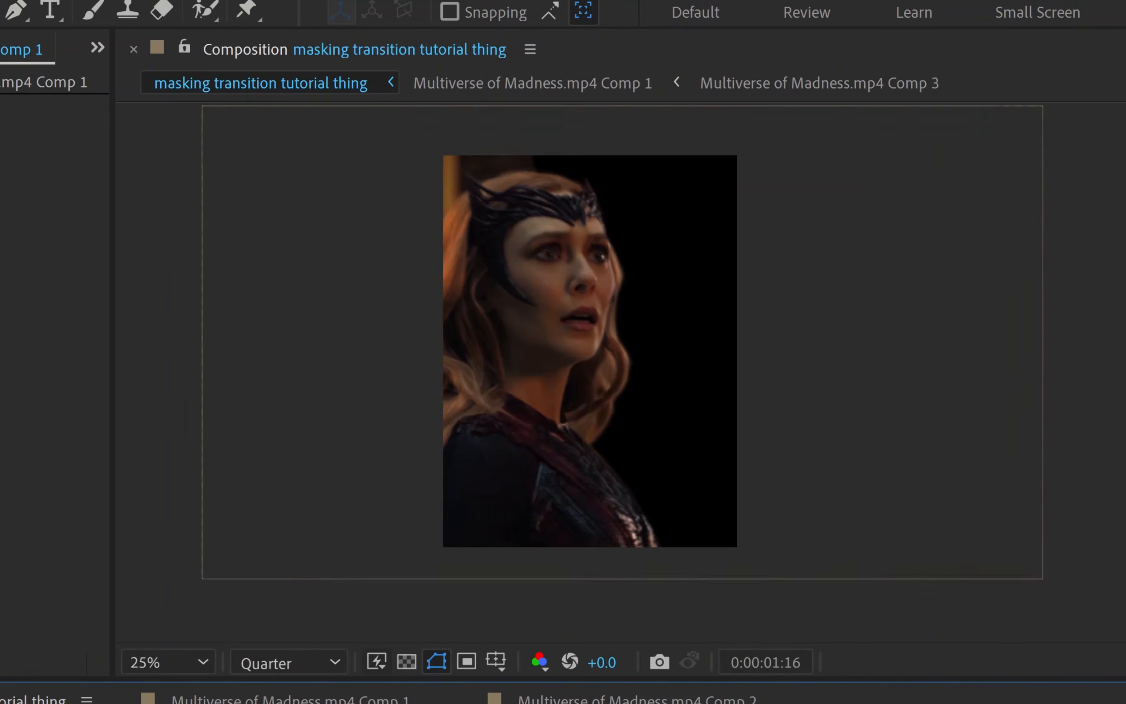
# Return to 0:00:01:09 and play back the upper clip's eased movement.
pyautogui.moveTo(745, 498); pyautogui.dragTo(604, 499)
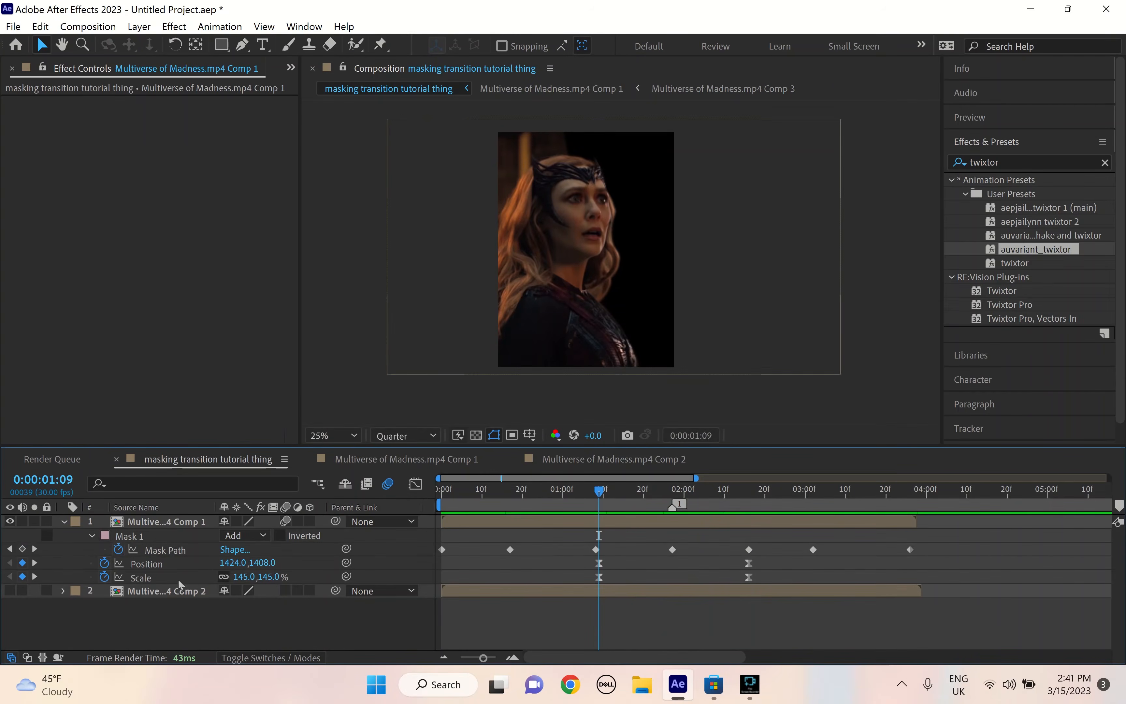
pyautogui.press('space')
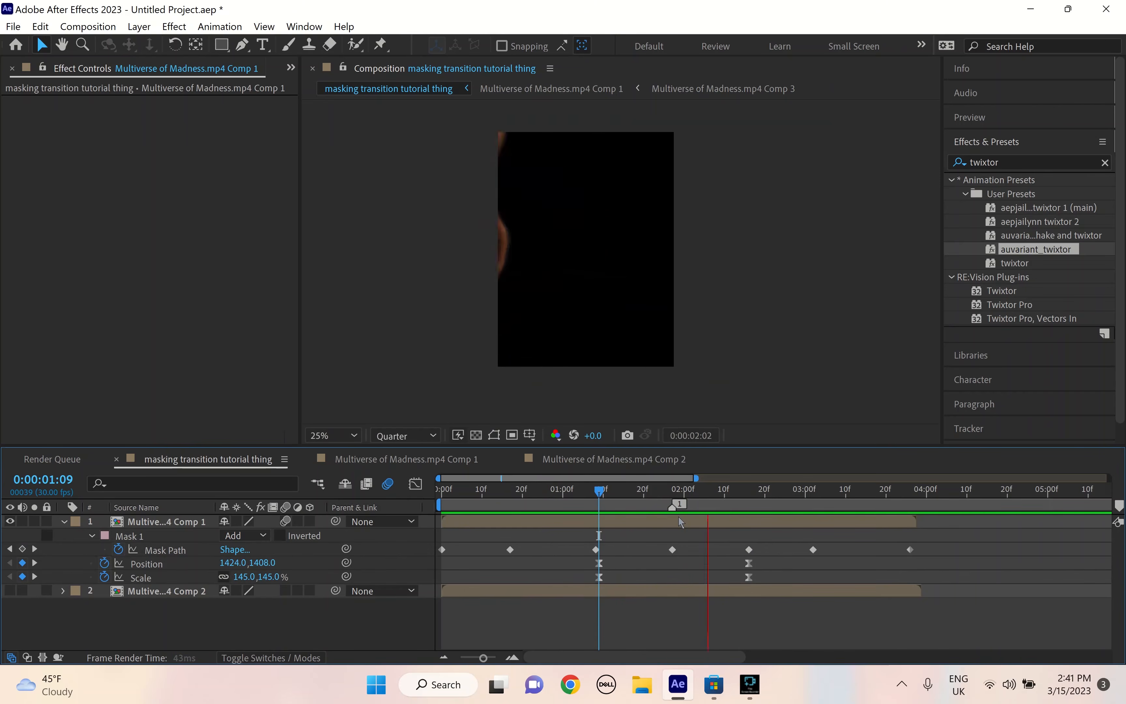
# Separate the dimensions of the upper clip's Position property into X Position and Y Position.
pyautogui.click(162, 565)
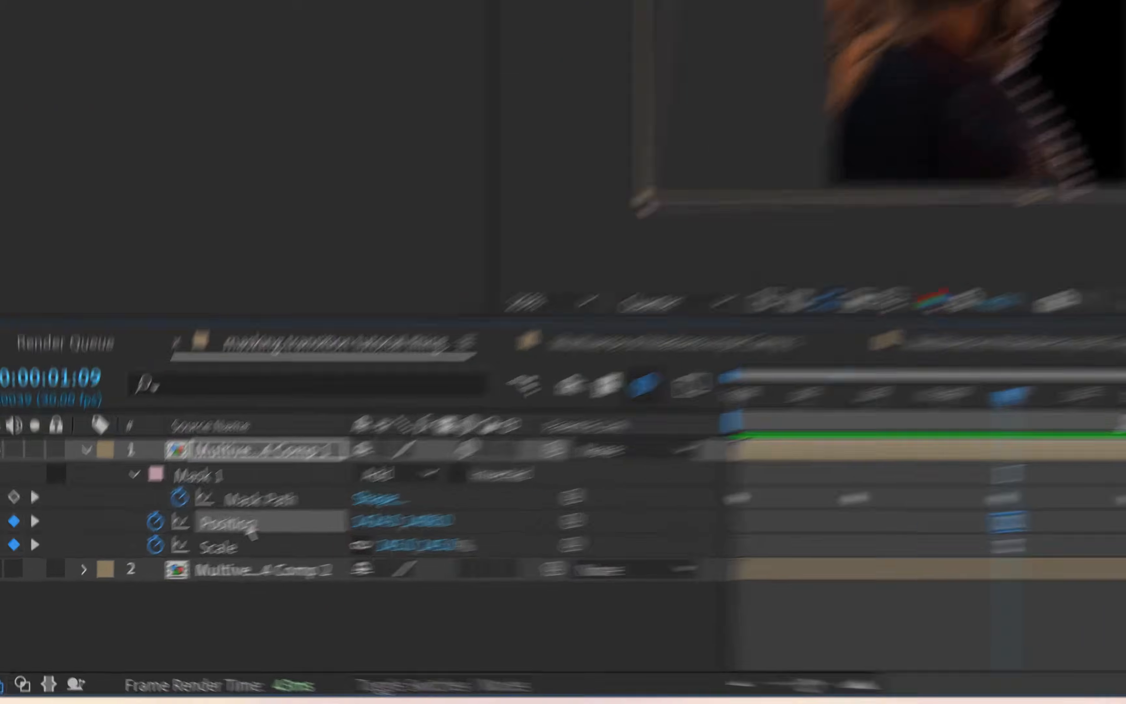
pyautogui.rightClick(161, 565)
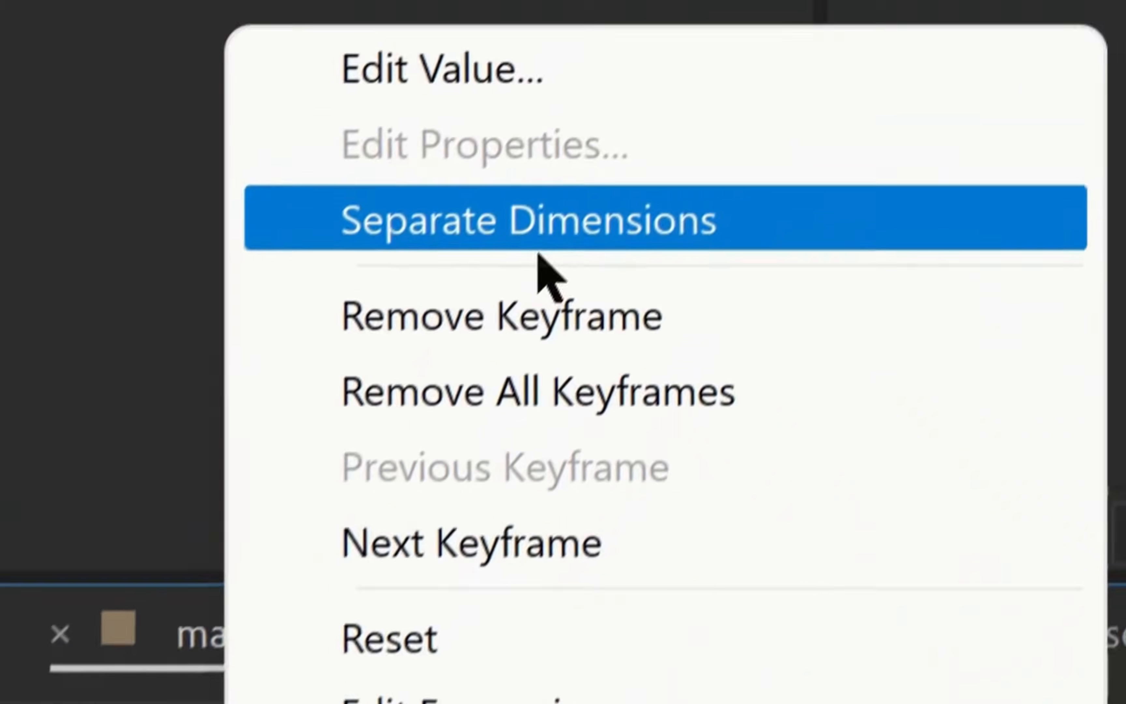
pyautogui.click(622, 2)
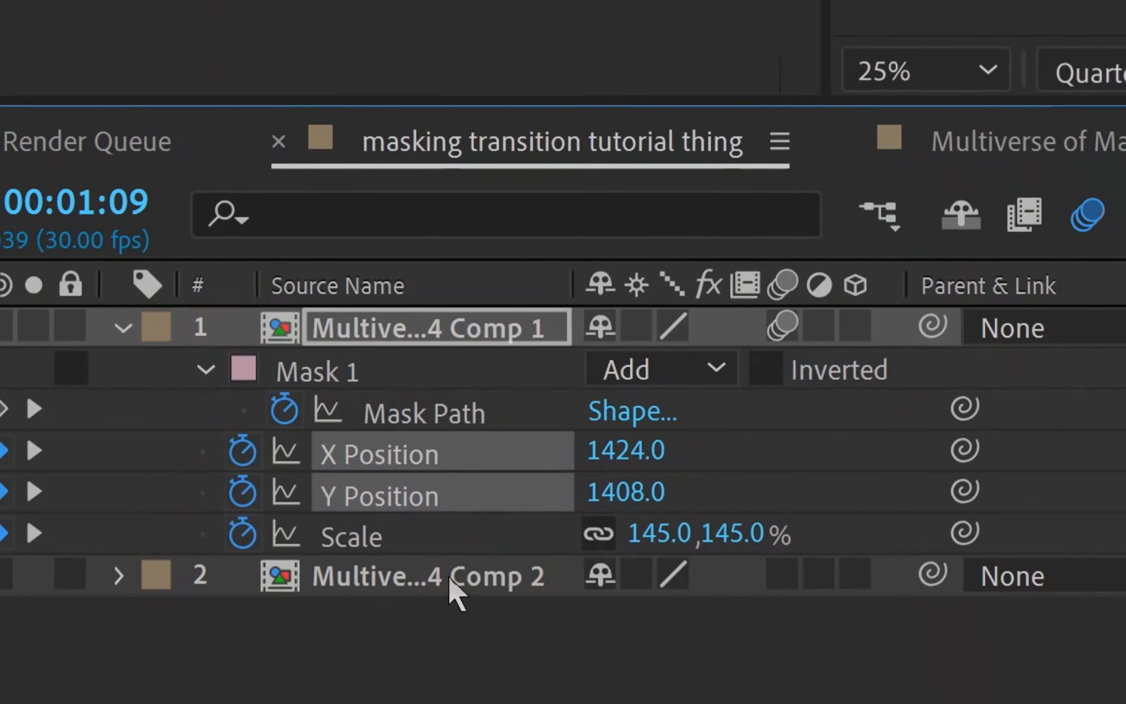
pyautogui.click(452, 601)
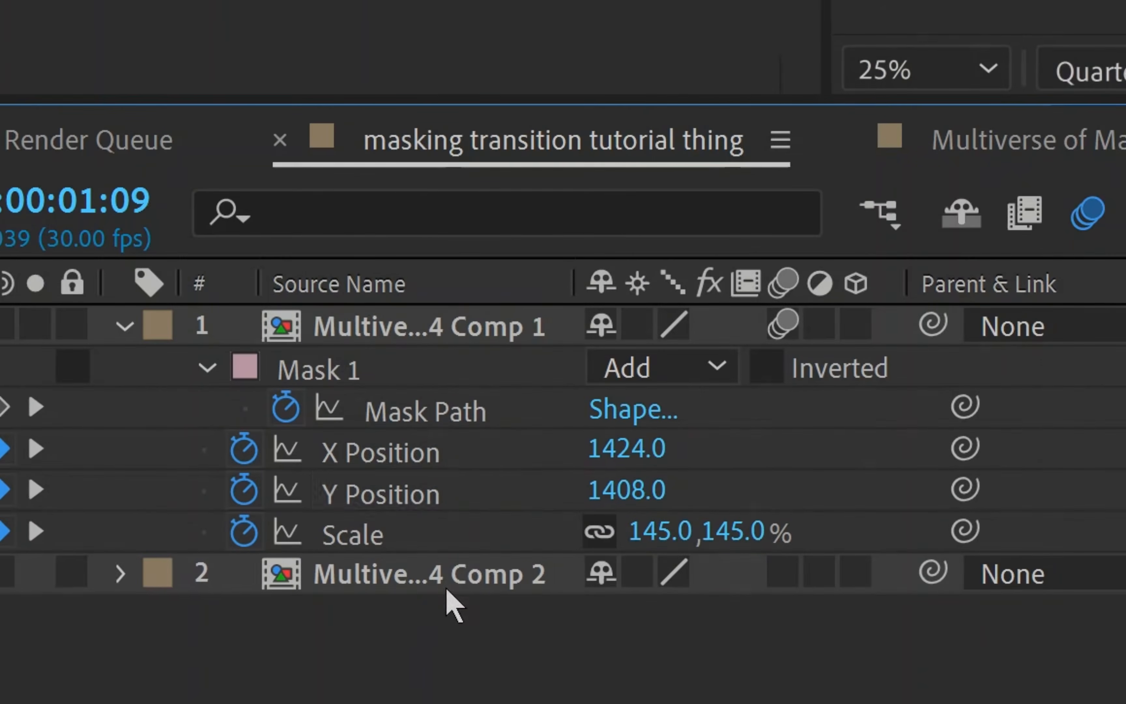
# Show the value curve of the upper clip's X Position in the Graph Editor and select its keyframes to expose their handles.
pyautogui.click(463, 503)
pyautogui.keyDown('shift'); pyautogui.click(472, 455); pyautogui.keyUp('shift')
pyautogui.click(472, 451)
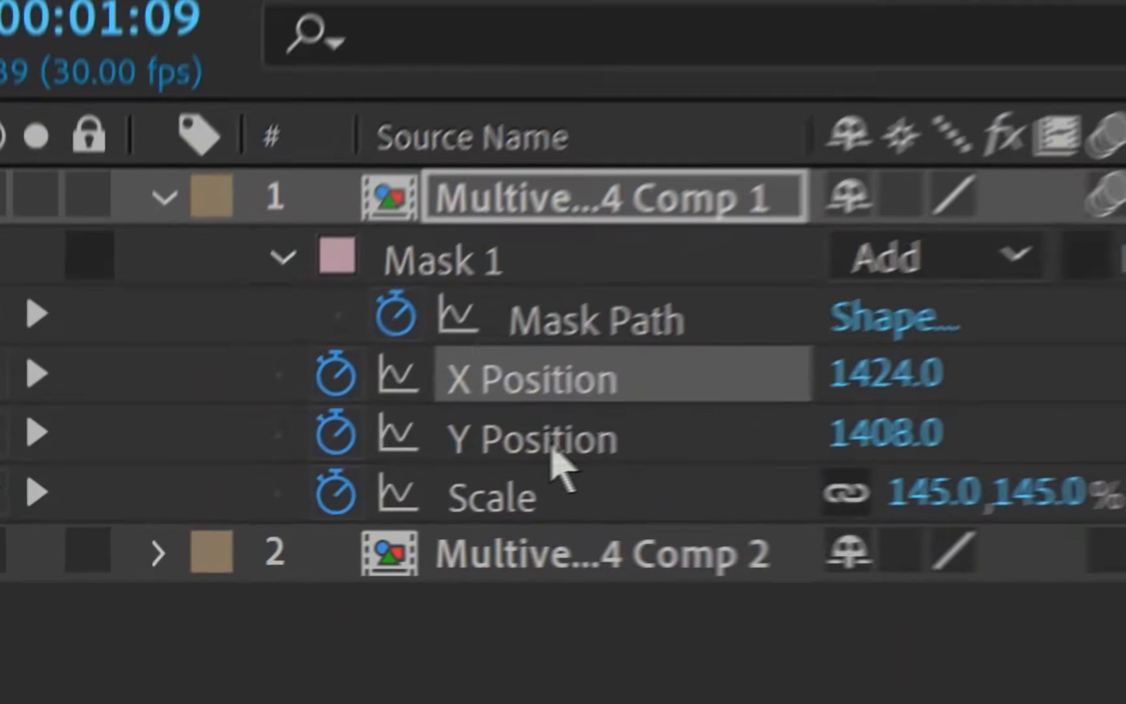
pyautogui.click(393, 498)
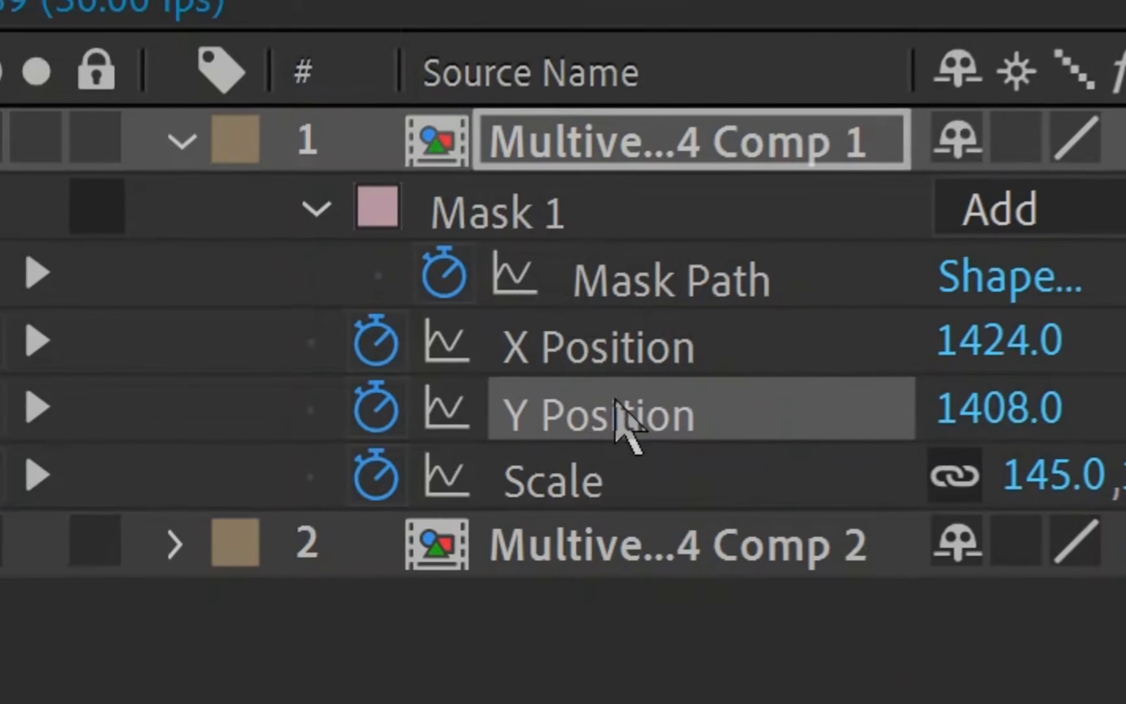
pyautogui.click(416, 444)
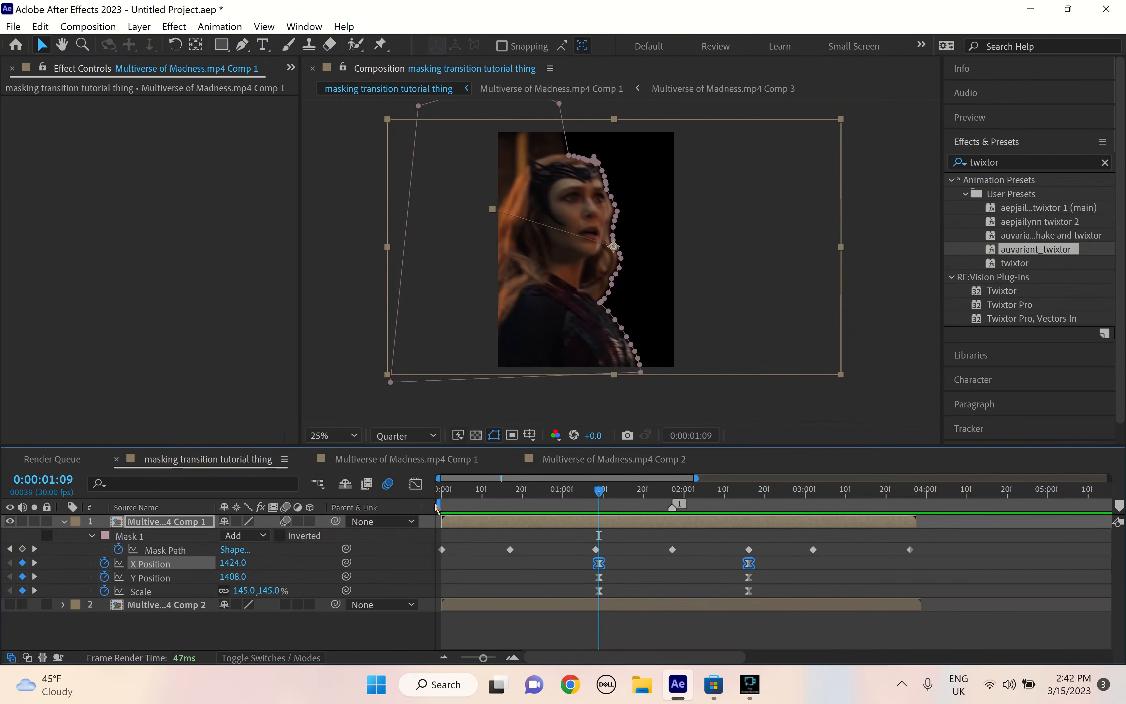
pyautogui.click(417, 485)
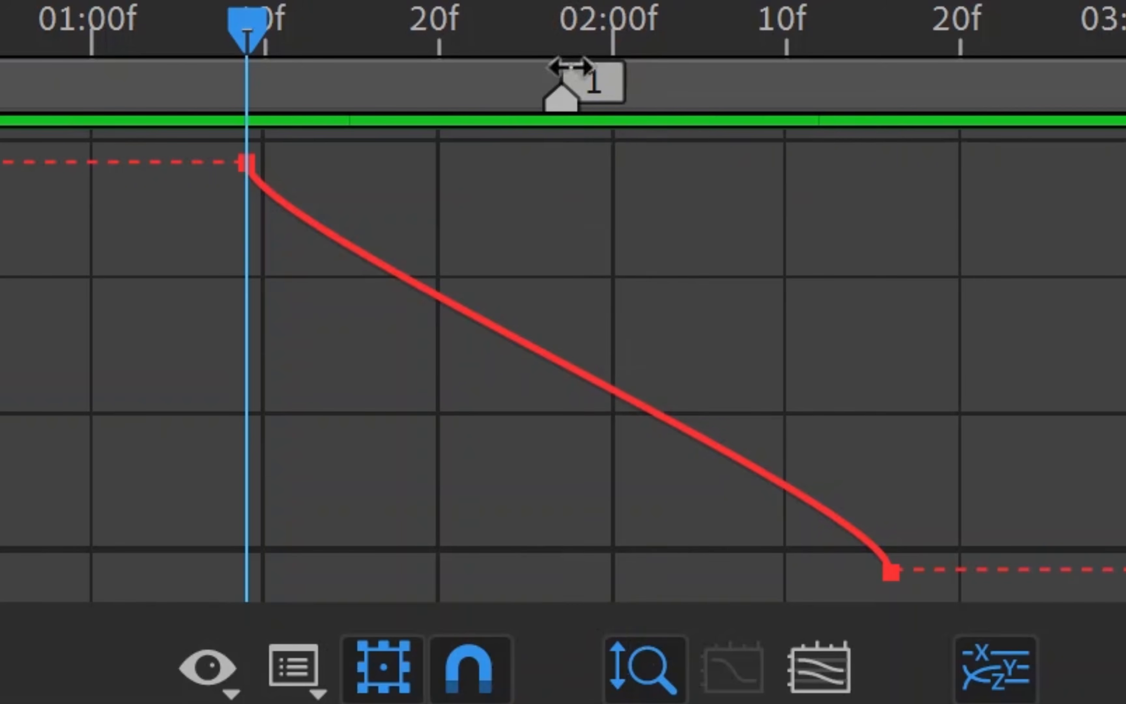
pyautogui.click(243, 171)
pyautogui.click(891, 571)
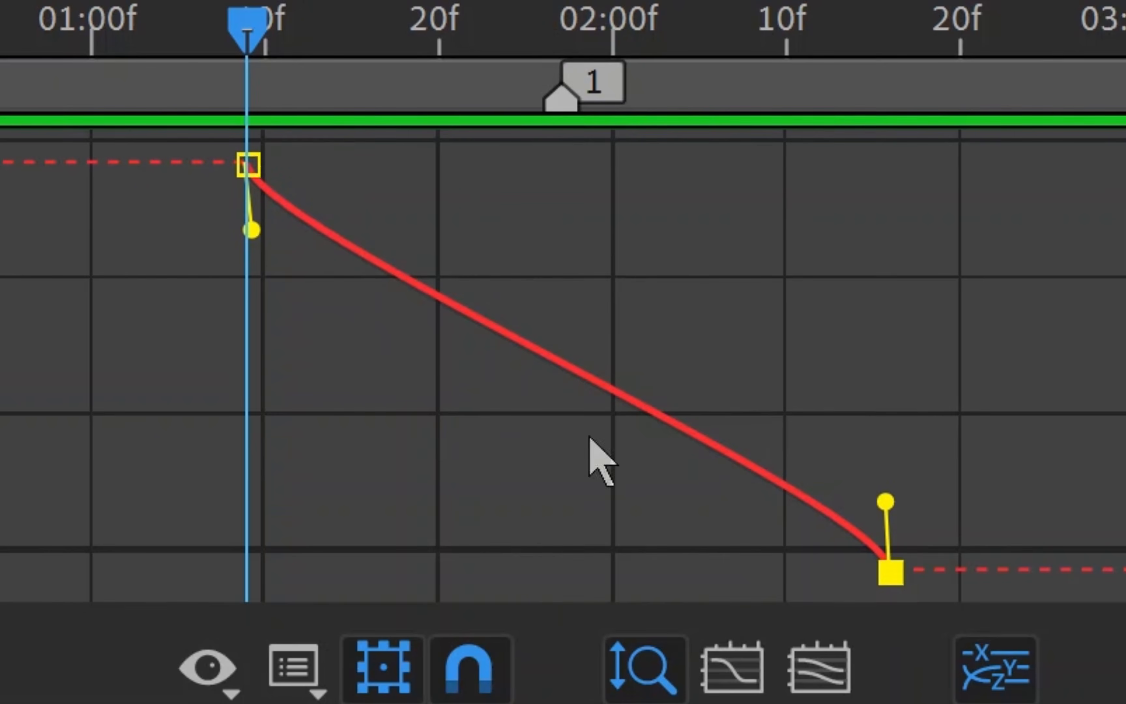
pyautogui.click(248, 164)
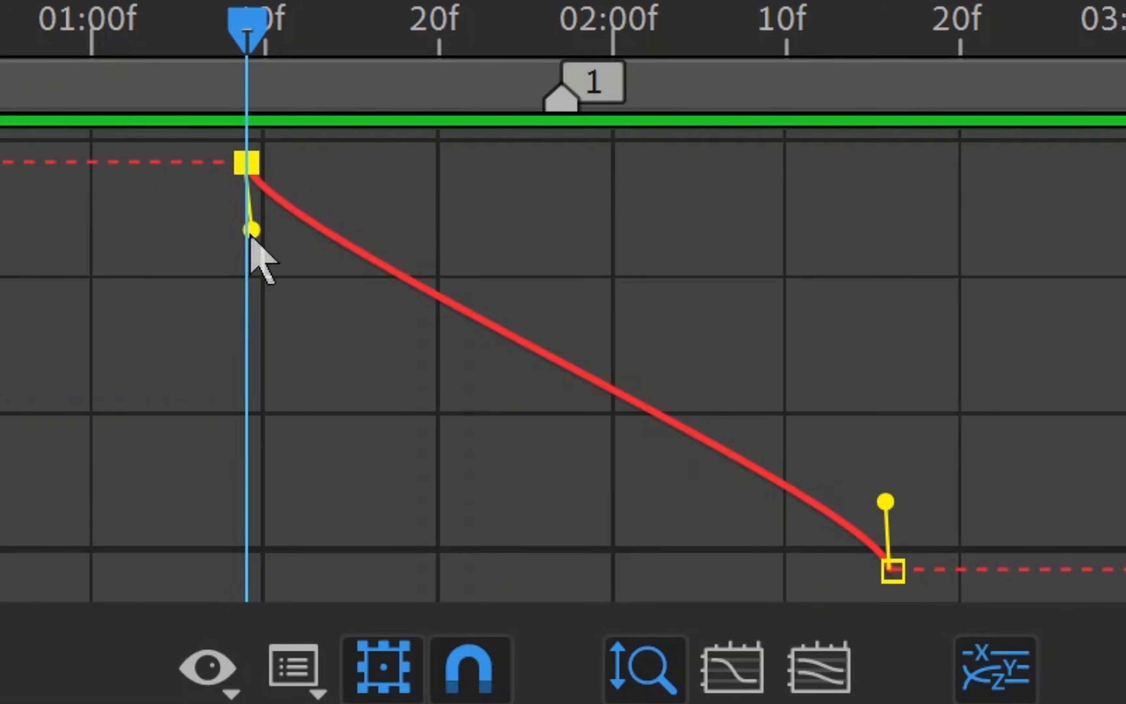
pyautogui.moveTo(251, 230); pyautogui.dragTo(363, 169)
pyautogui.moveTo(206, 346); pyautogui.dragTo(661, 205)
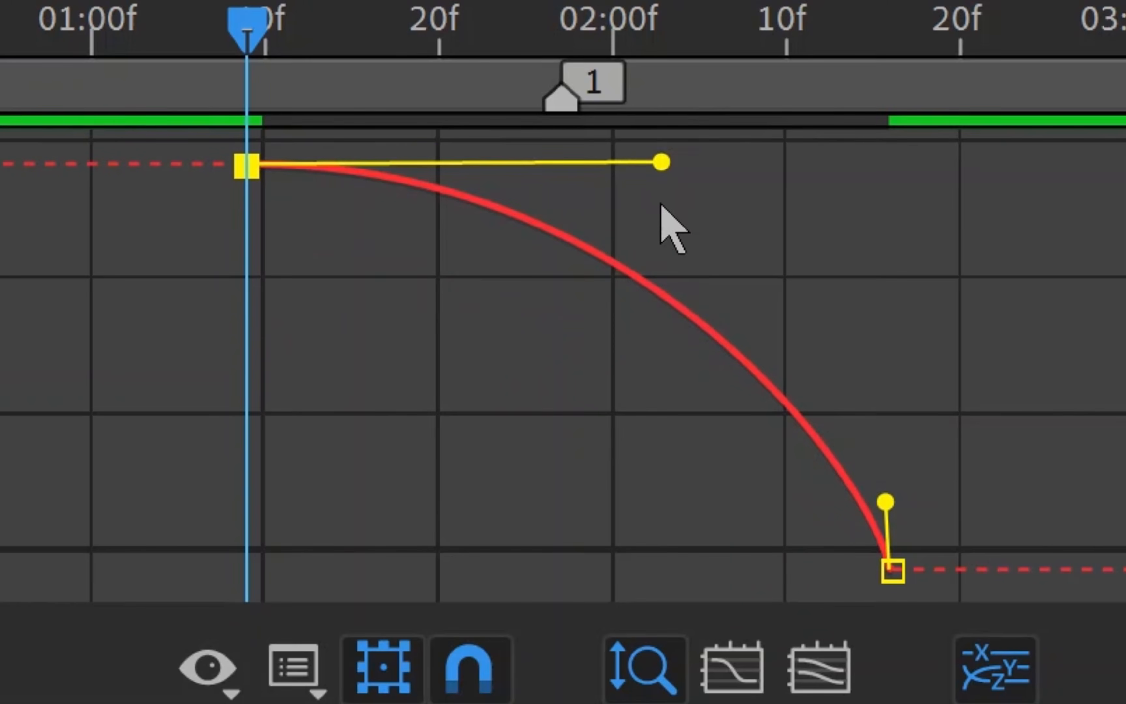
pyautogui.hotkey('ctrl', 'z')
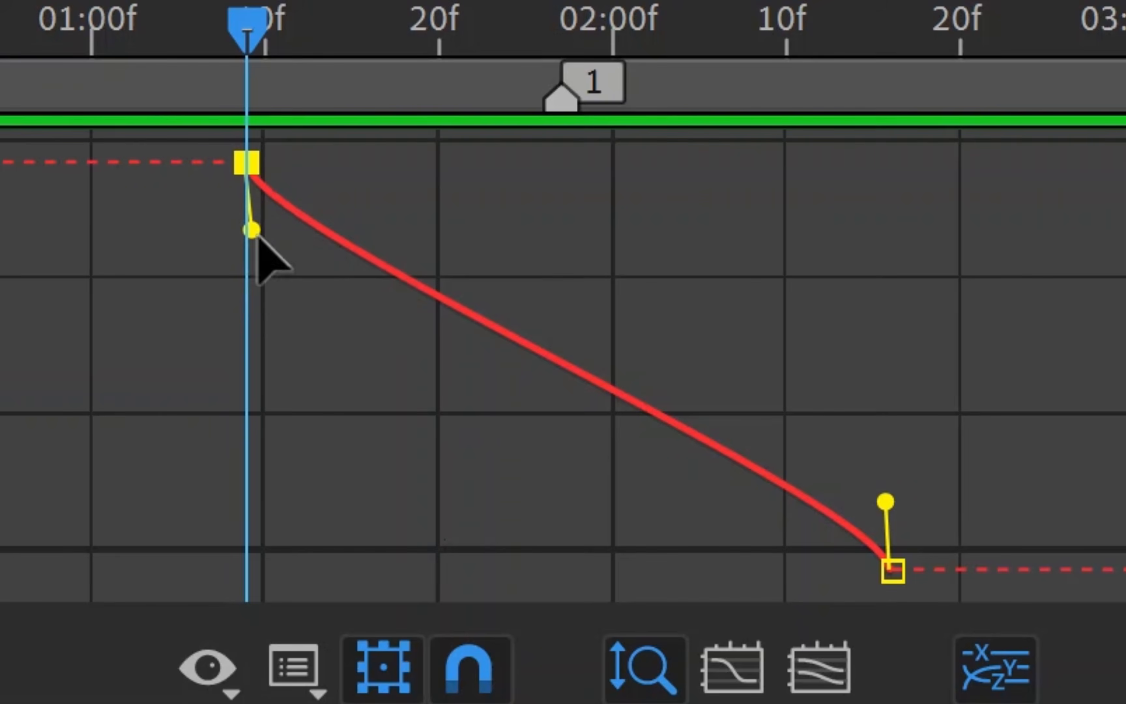
# Pull both X Position keyframe handles out horizontally, past each other, to shape the value curve into a steep S.
pyautogui.moveTo(258, 233); pyautogui.dragTo(689, 153)
pyautogui.moveTo(886, 502); pyautogui.dragTo(631, 606)
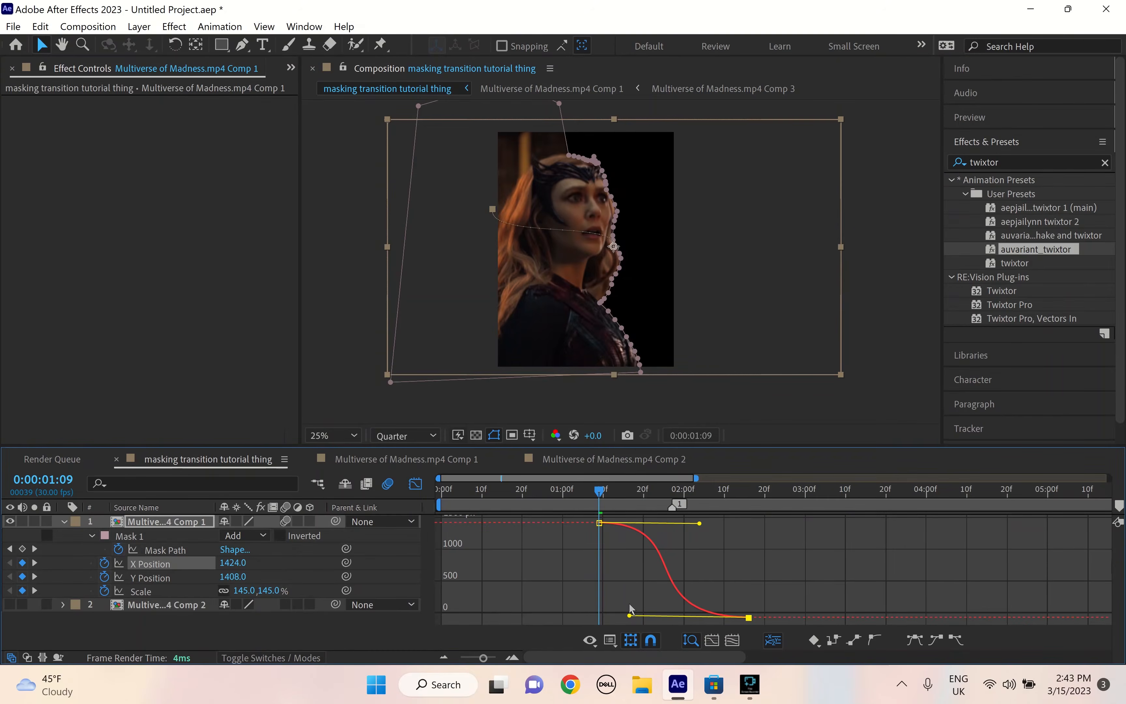
# Examine the X Position curve as a speed graph, scrub to 0:00:01:13, and return to the value graph.
pyautogui.click(610, 640)
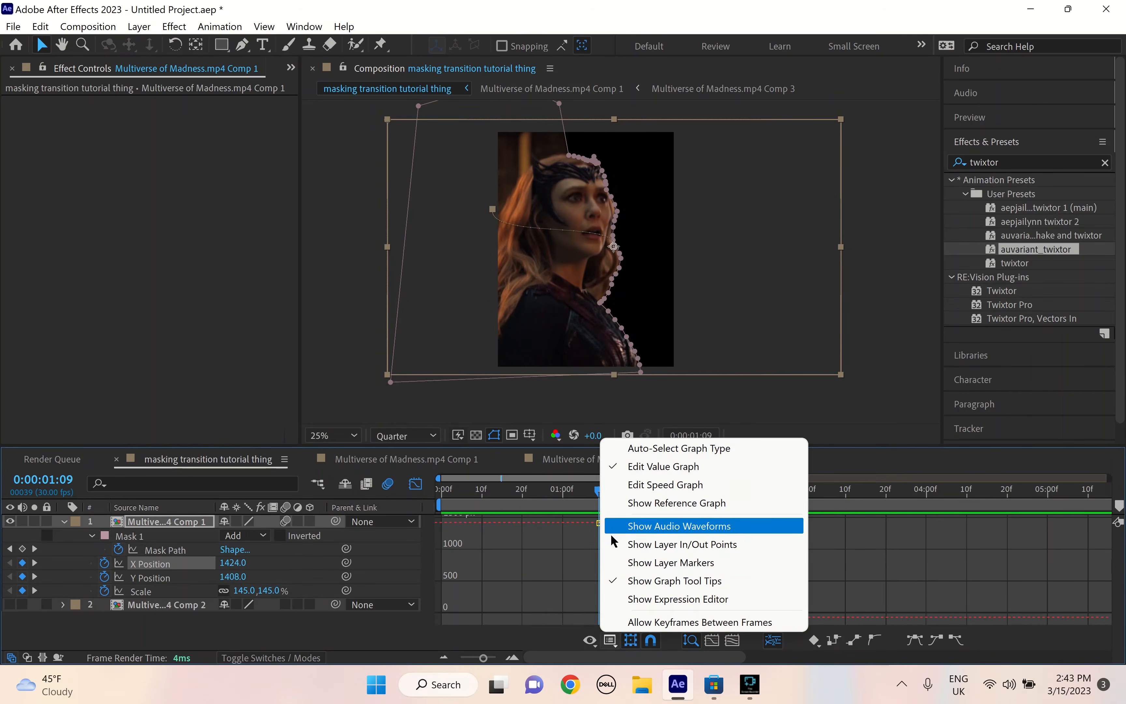
pyautogui.click(661, 485)
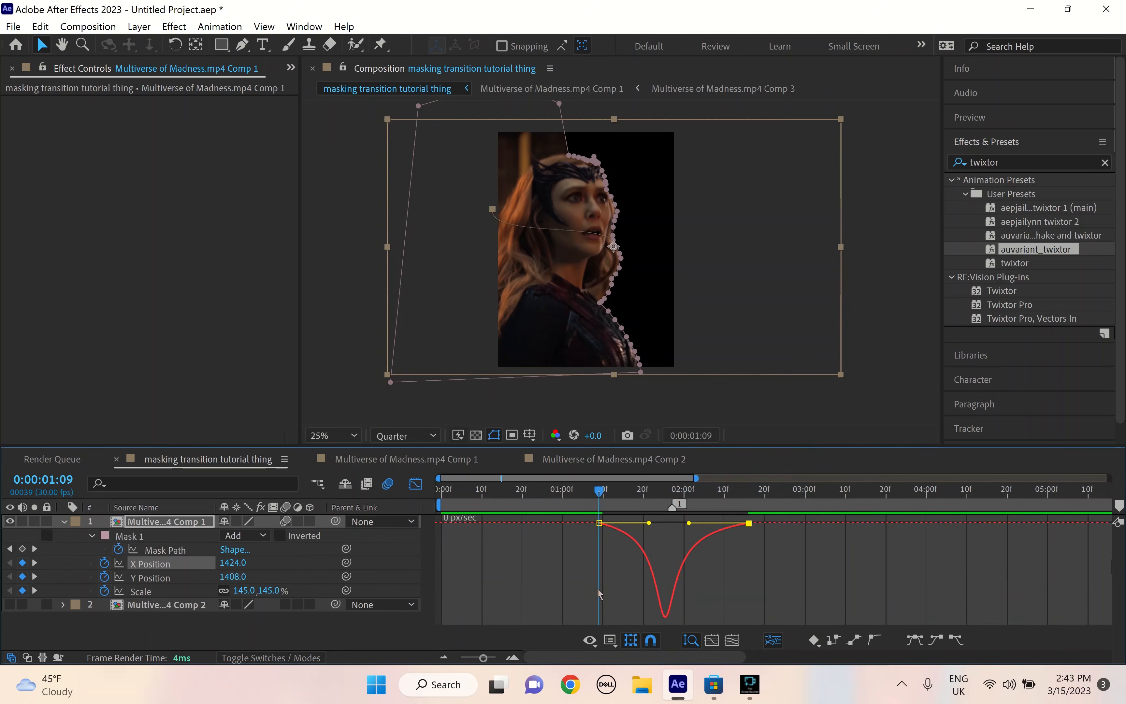
pyautogui.click(610, 640)
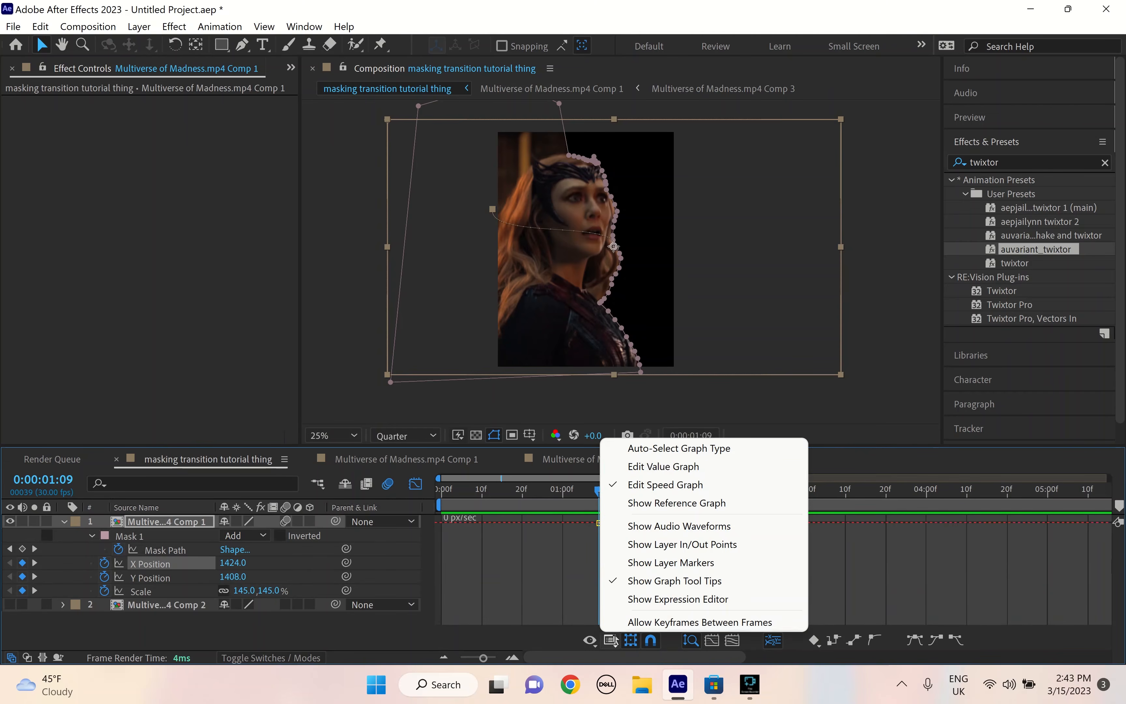
pyautogui.click(665, 467)
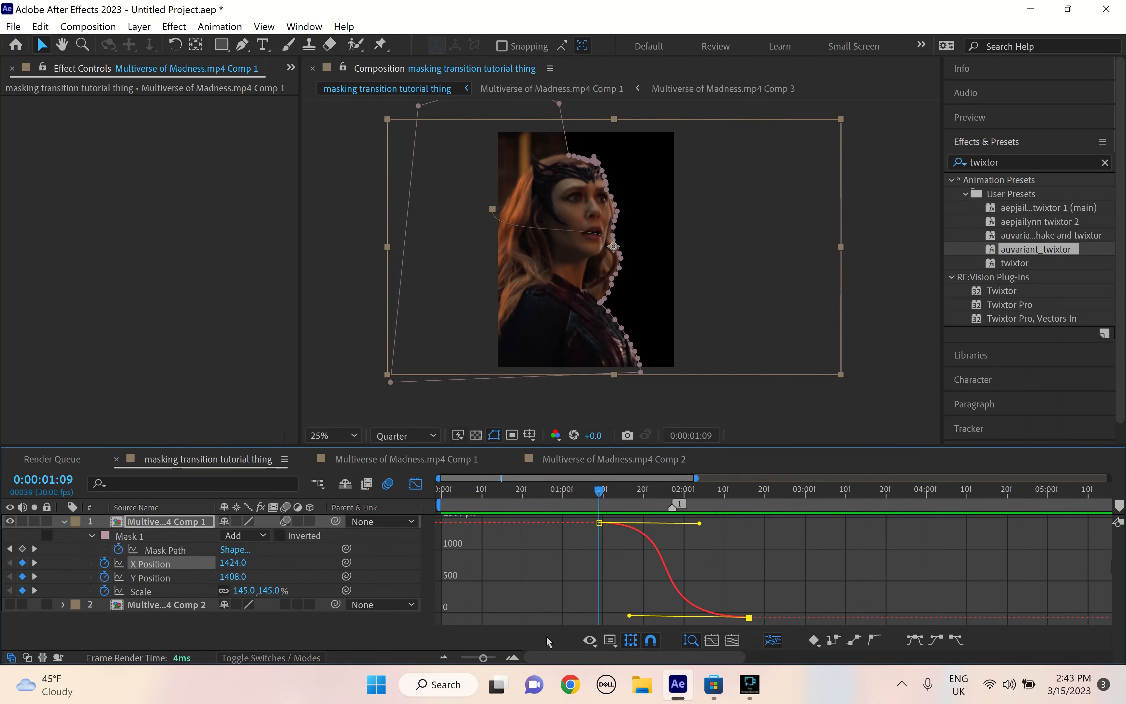
pyautogui.click(513, 658)
pyautogui.moveTo(691, 576); pyautogui.dragTo(628, 587)
pyautogui.click(616, 641)
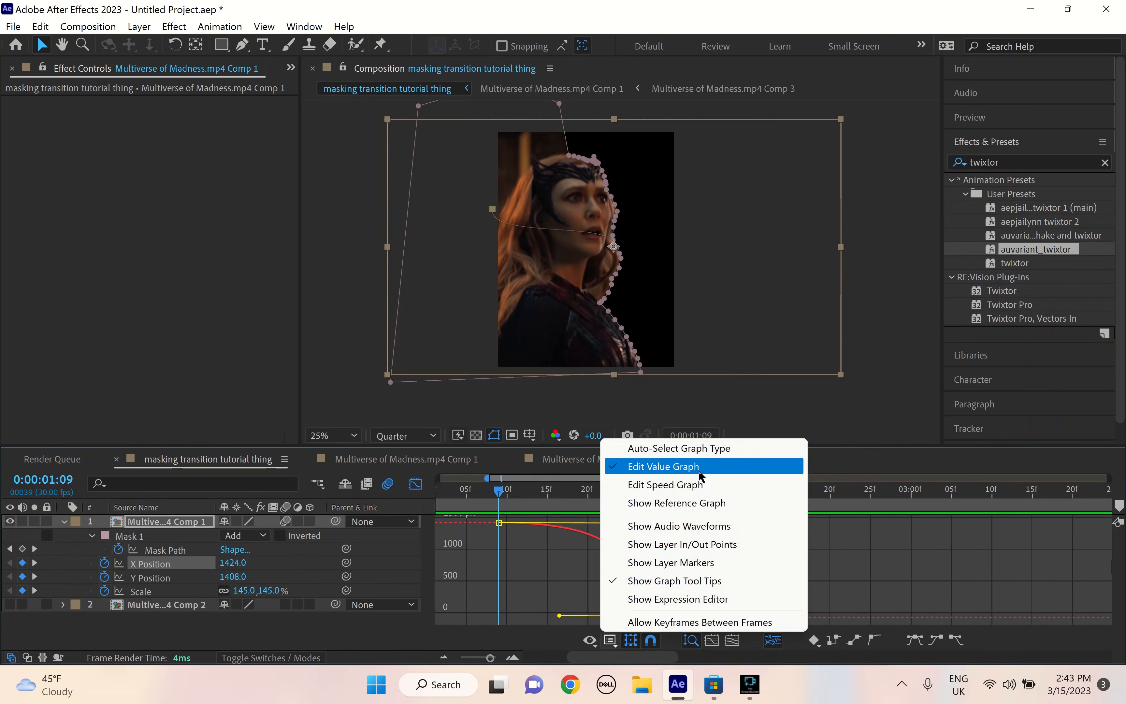
pyautogui.click(684, 486)
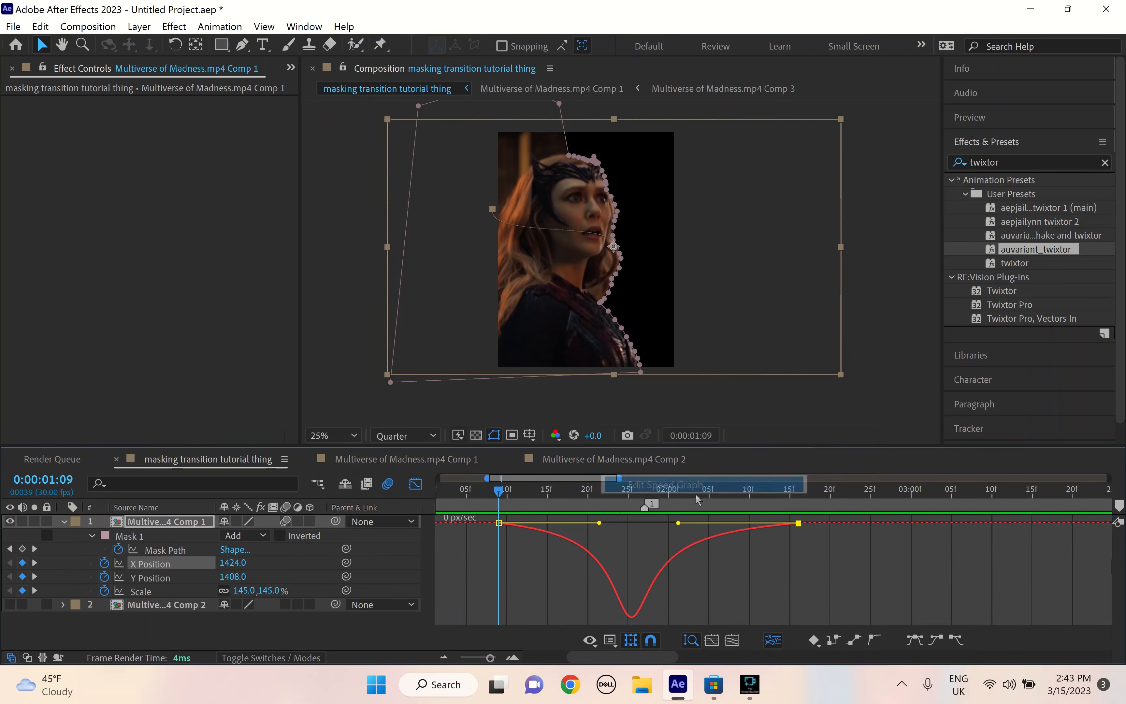
pyautogui.moveTo(515, 496); pyautogui.dragTo(533, 572)
pyautogui.click(611, 641)
pyautogui.click(615, 467)
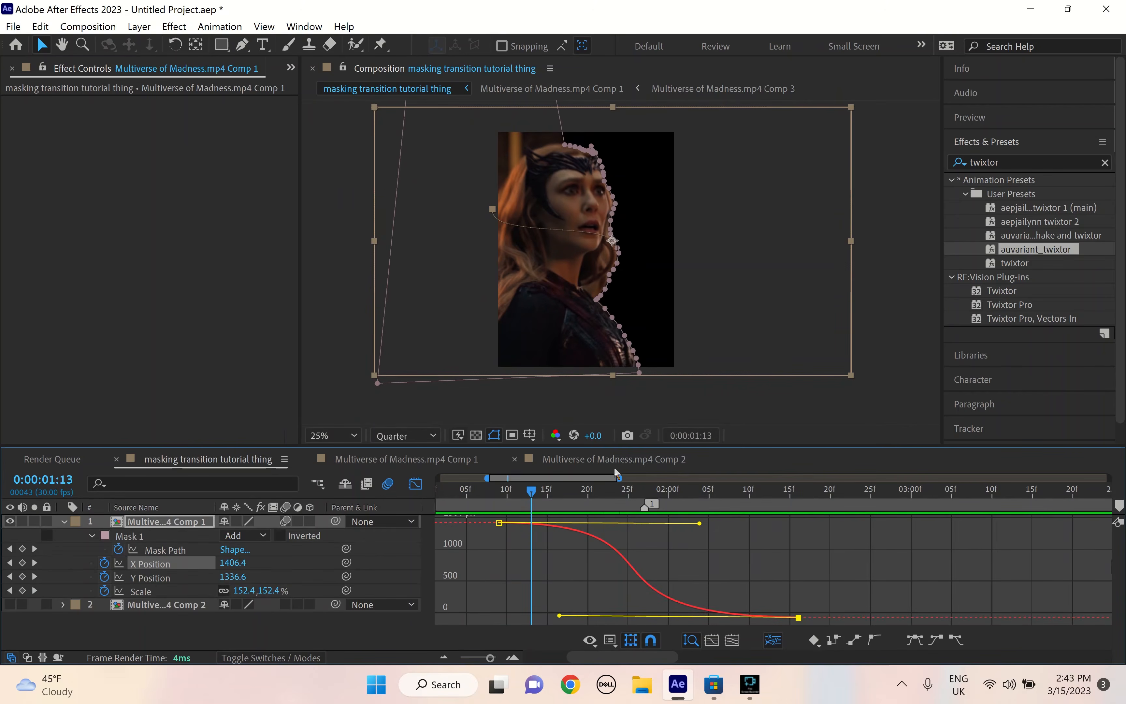
# Readjust the X Position easing handles to bring the curve's steep section near marker 1, and scrub back to about 0:00:01:12.
pyautogui.click(703, 527)
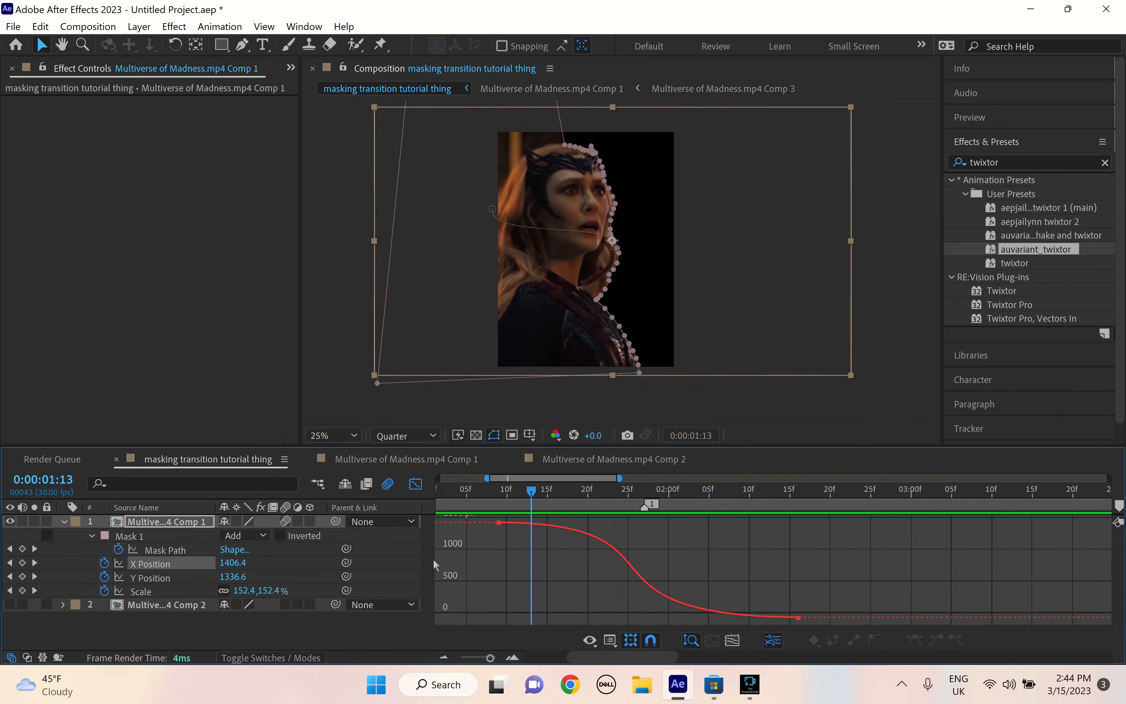
pyautogui.click(497, 523)
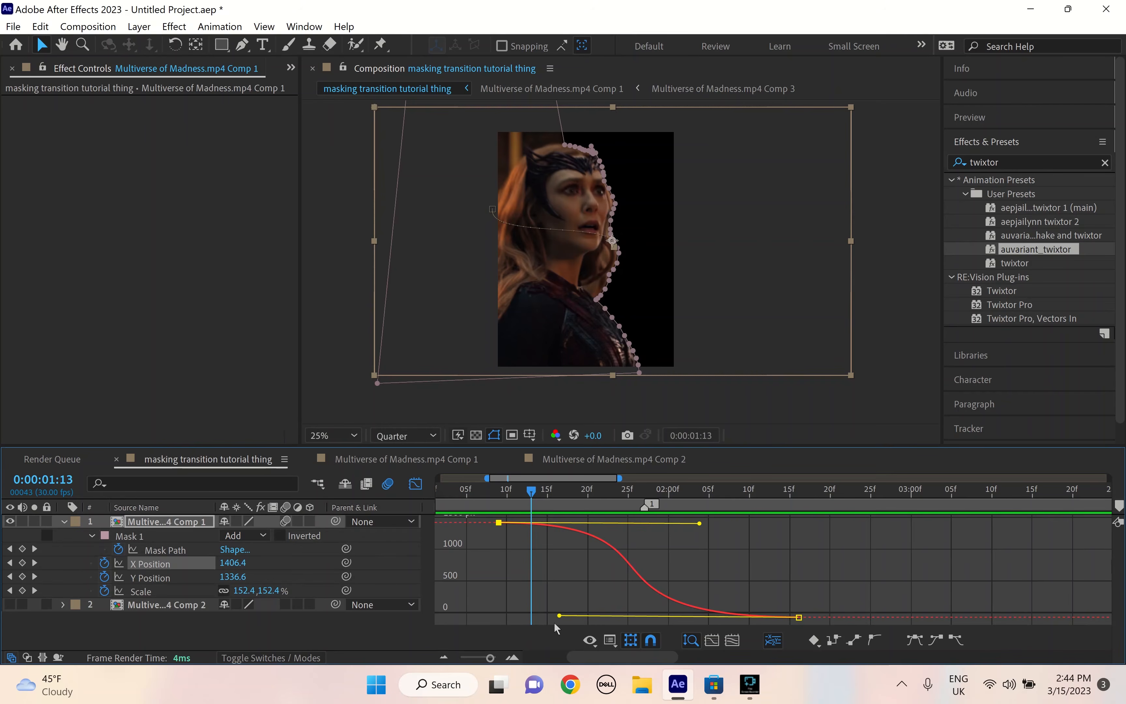
pyautogui.click(645, 494)
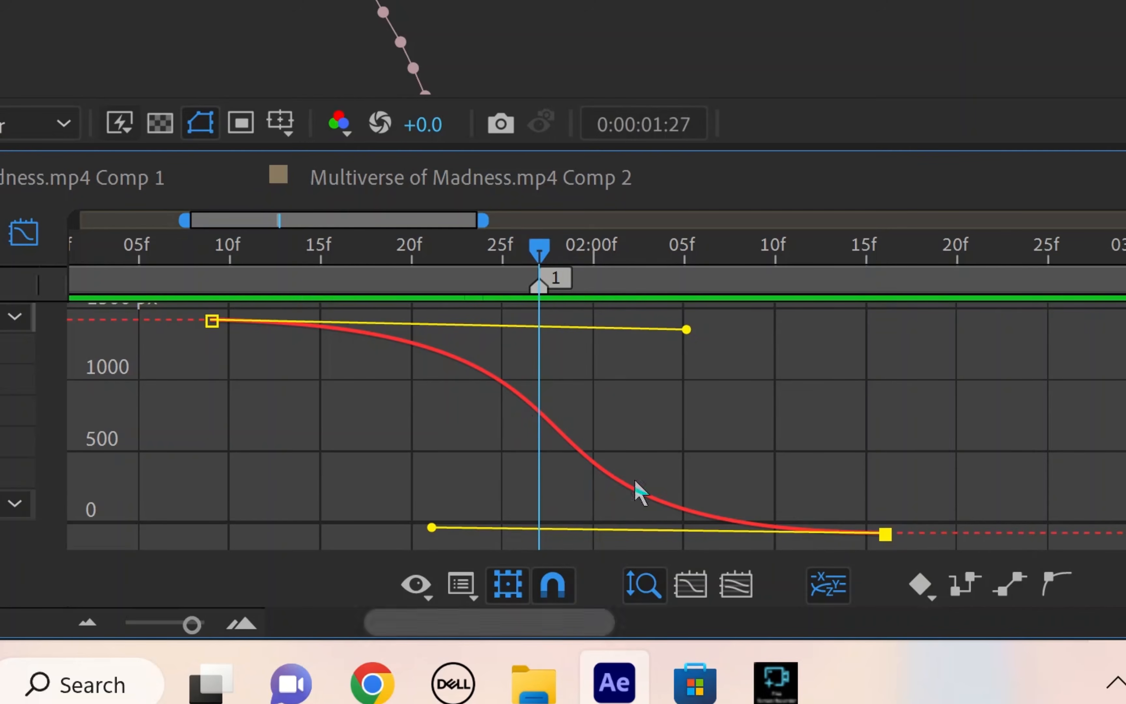
pyautogui.press('pageup')
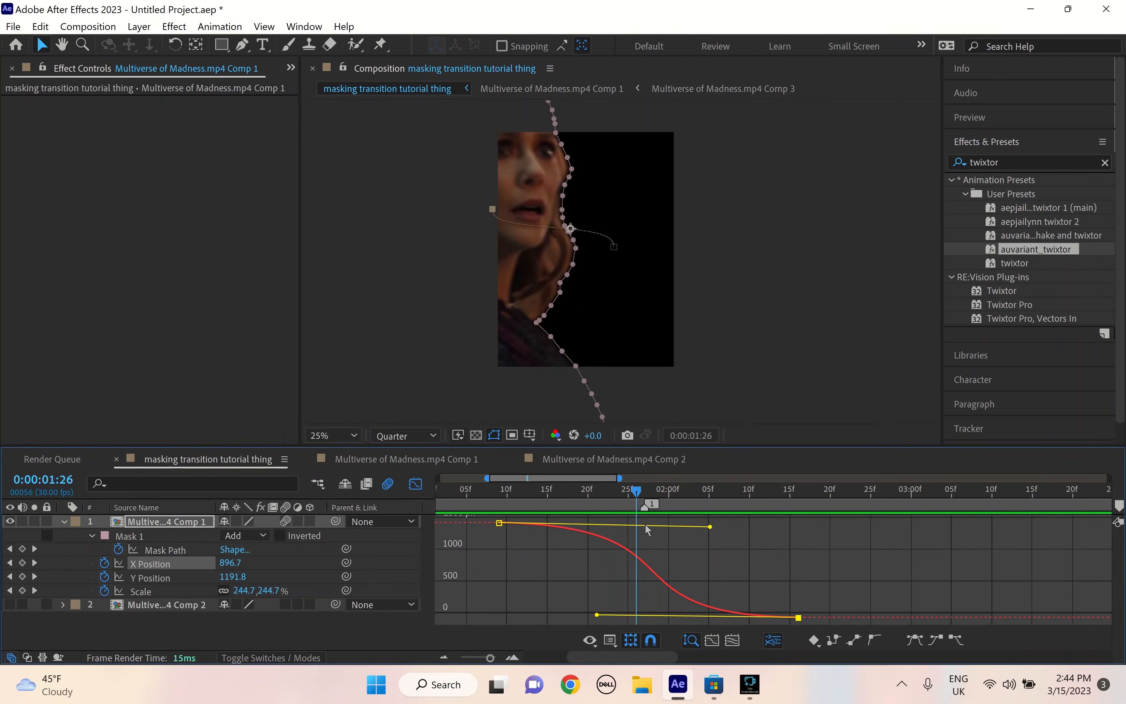
pyautogui.moveTo(646, 531); pyautogui.dragTo(530, 571)
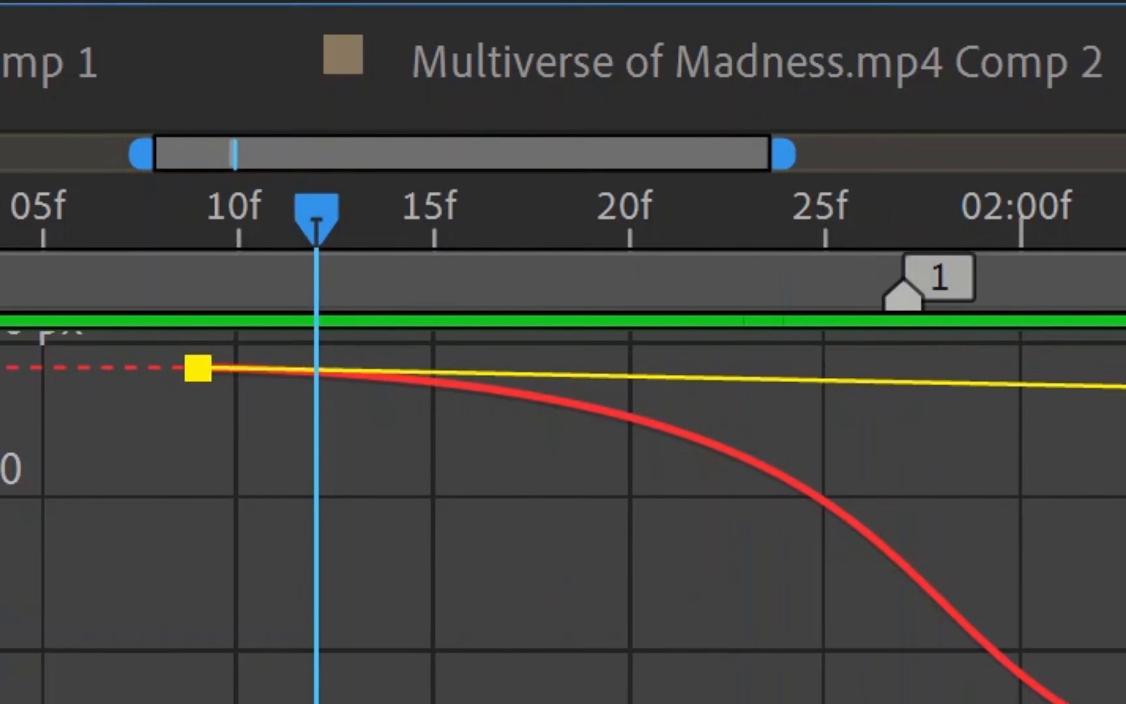
# Scrub the slide from 0:00:01:08 and flatten the easing handle of the last X Position keyframe.
pyautogui.click(163, 242)
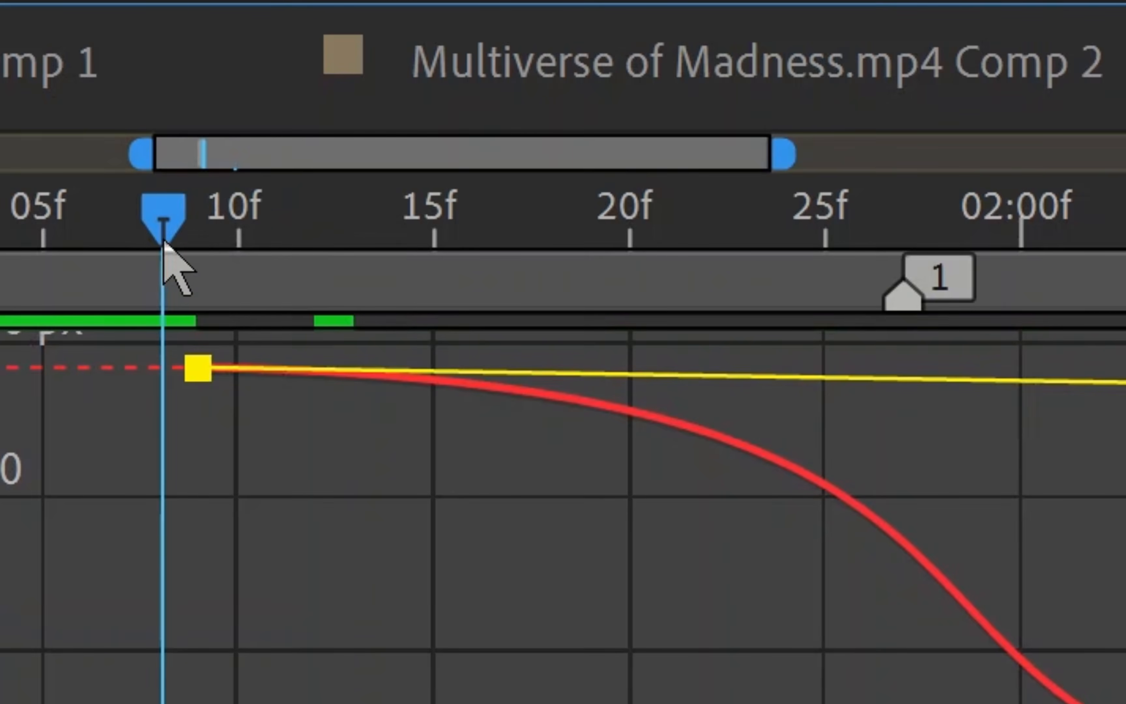
pyautogui.moveTo(163, 241); pyautogui.dragTo(402, 235)
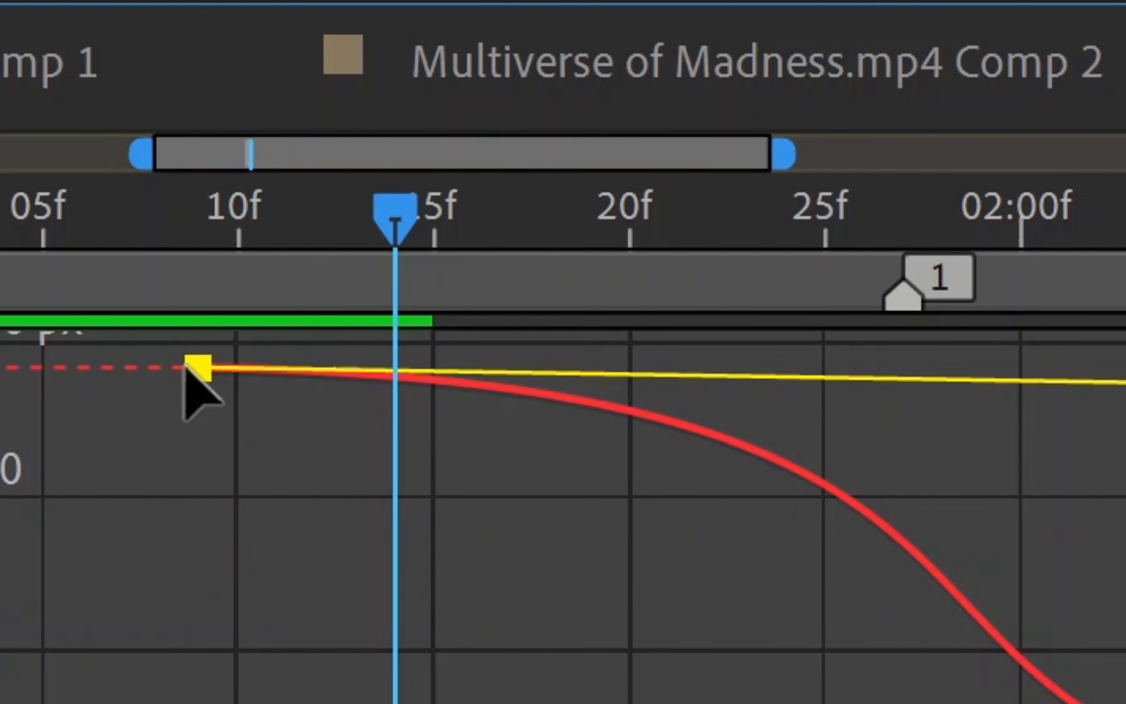
pyautogui.moveTo(204, 224); pyautogui.dragTo(232, 703)
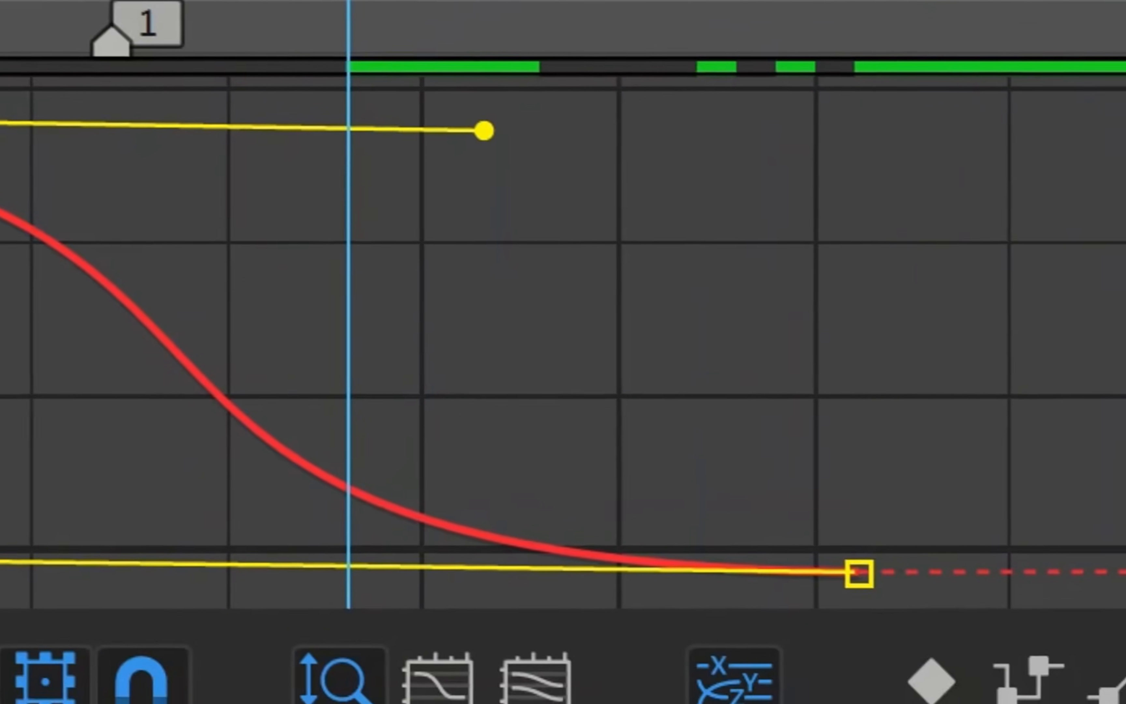
pyautogui.moveTo(0, 561); pyautogui.dragTo(0, 568)
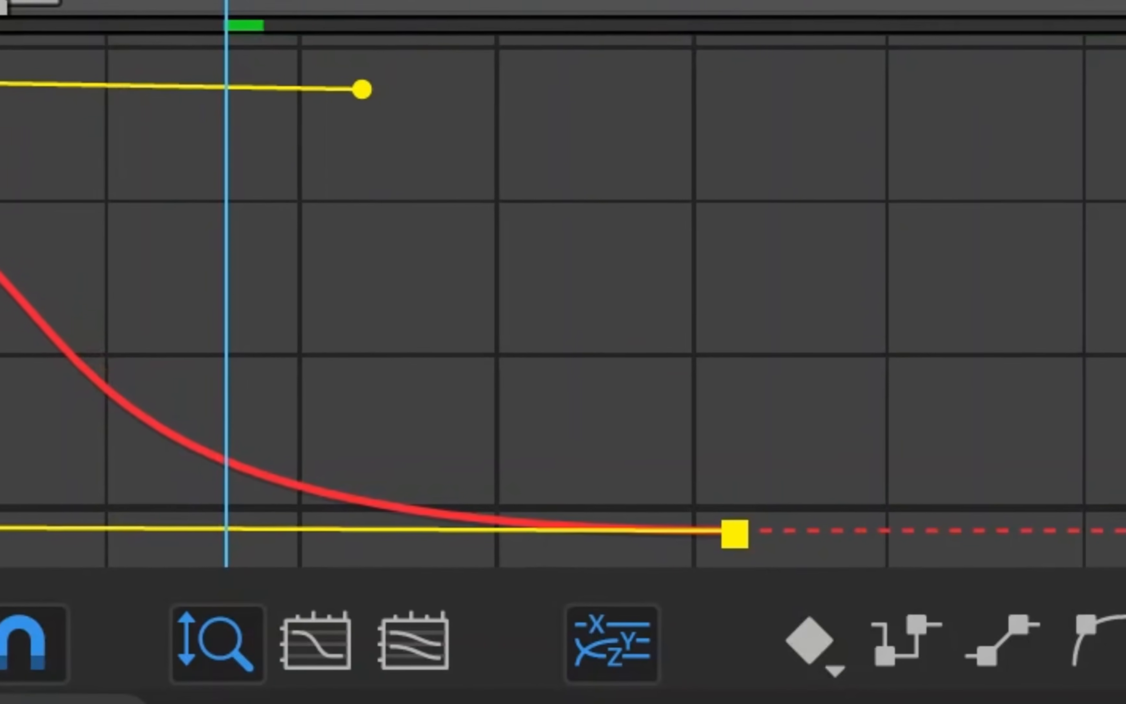
# Check the adjusted slide frame by frame past marker 1, and scrub back to the first X Position keyframe at 0:00:01:09.
pyautogui.press('pagedown')
pyautogui.press('pagedown')
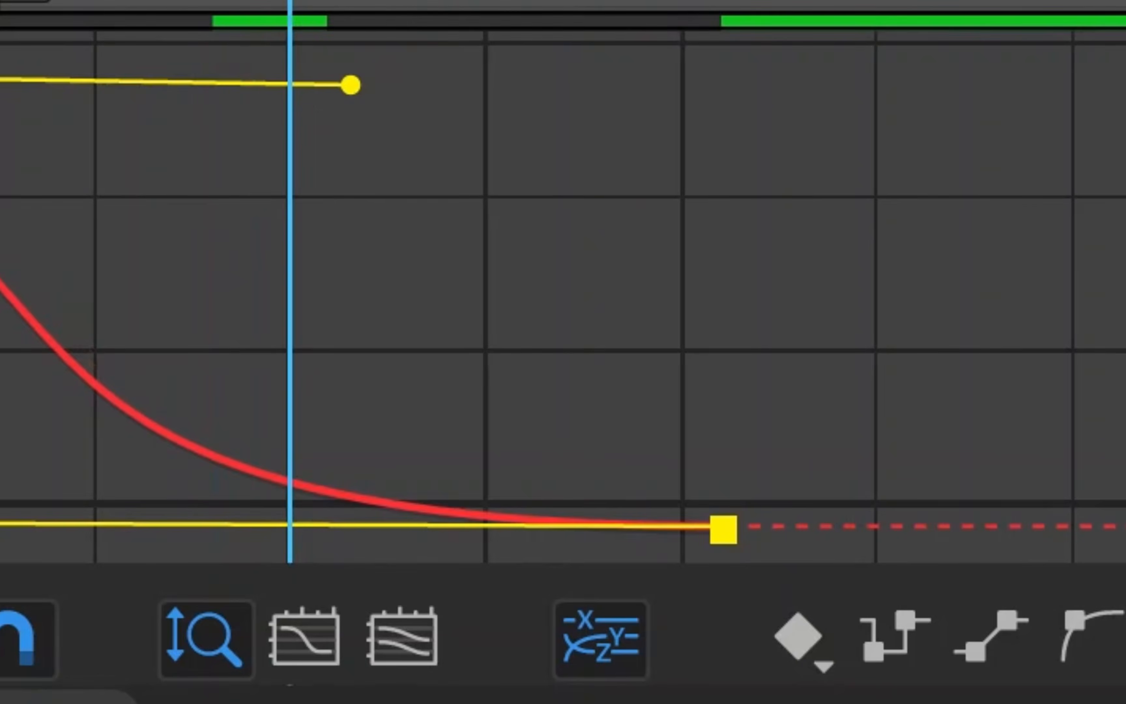
pyautogui.moveTo(290, 1); pyautogui.dragTo(541, 626)
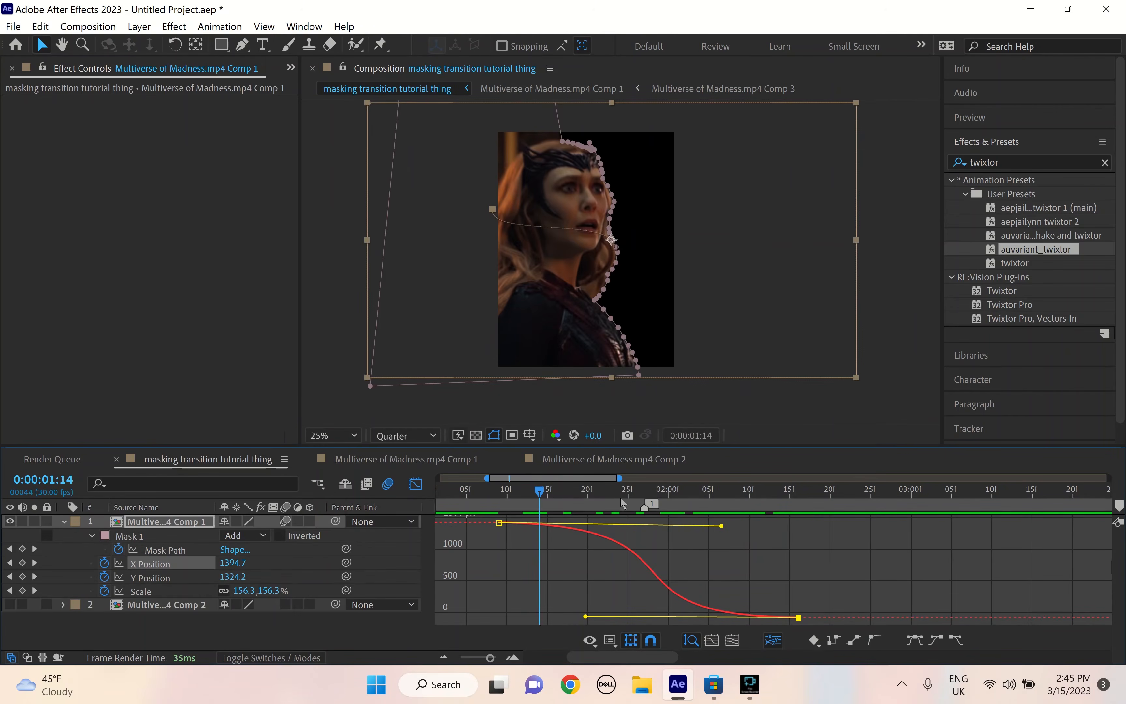
pyautogui.moveTo(524, 507); pyautogui.dragTo(498, 507)
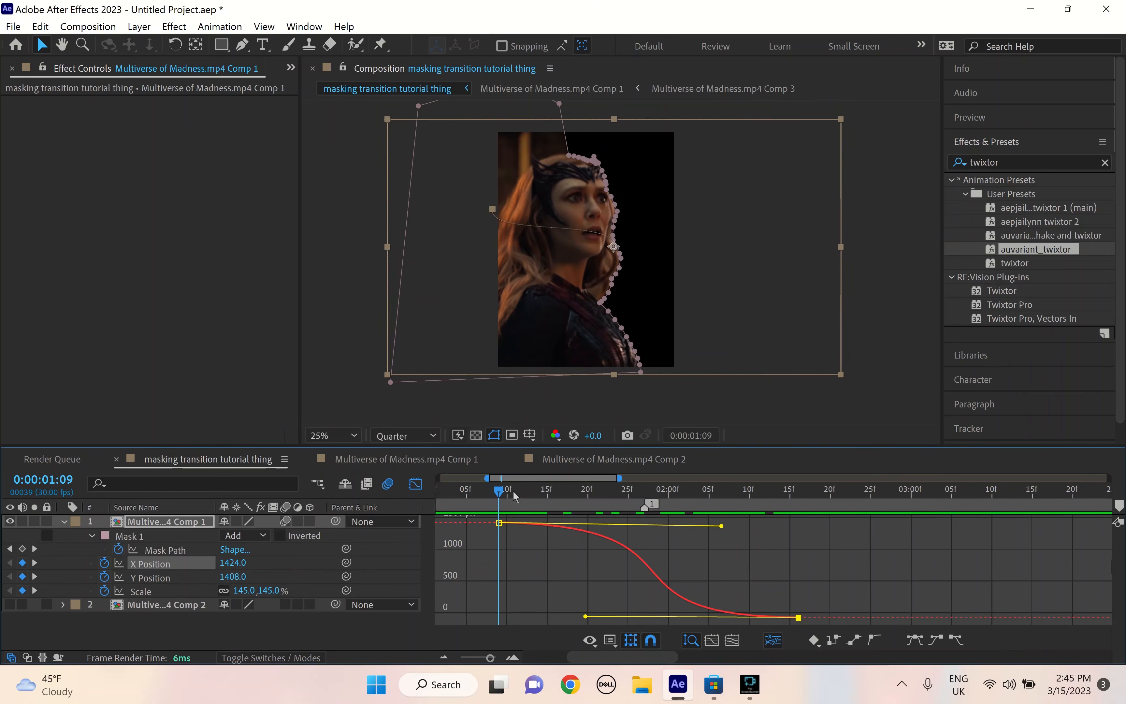
pyautogui.moveTo(514, 492); pyautogui.dragTo(498, 494)
# Shorten both X Position easing handles, ending the first keyframe's near 0:00:02:05 and the last keyframe's near 0:00:01:21.
pyautogui.click(521, 582)
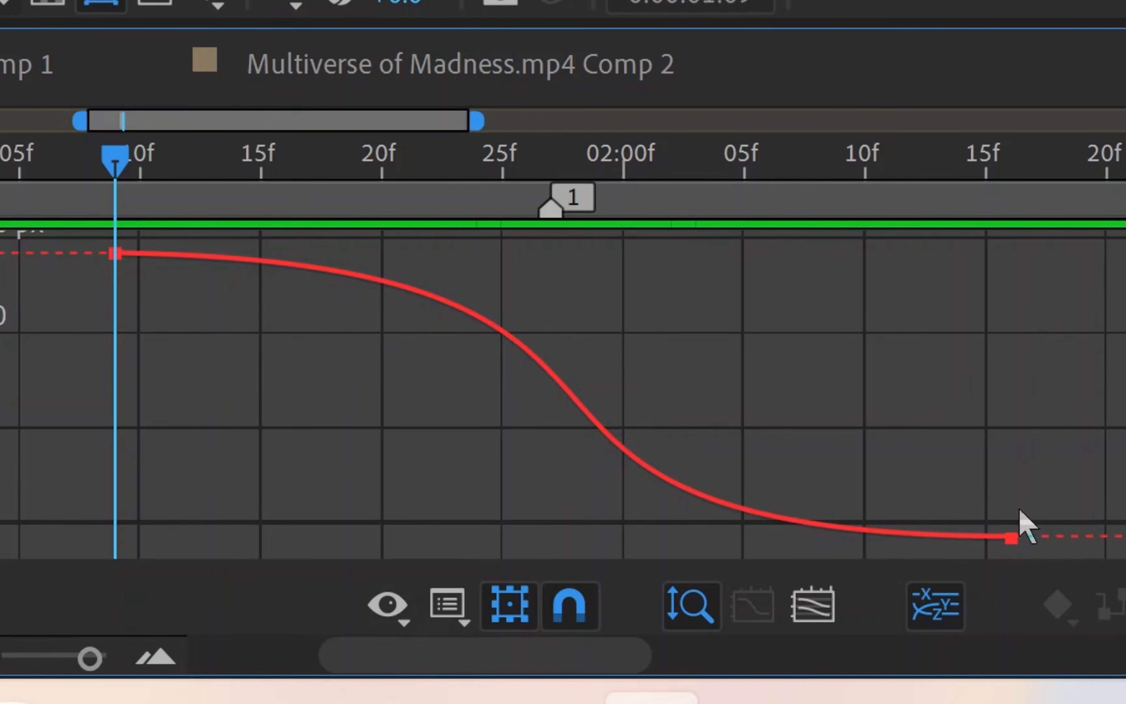
pyautogui.click(116, 254)
pyautogui.moveTo(782, 262); pyautogui.dragTo(743, 266)
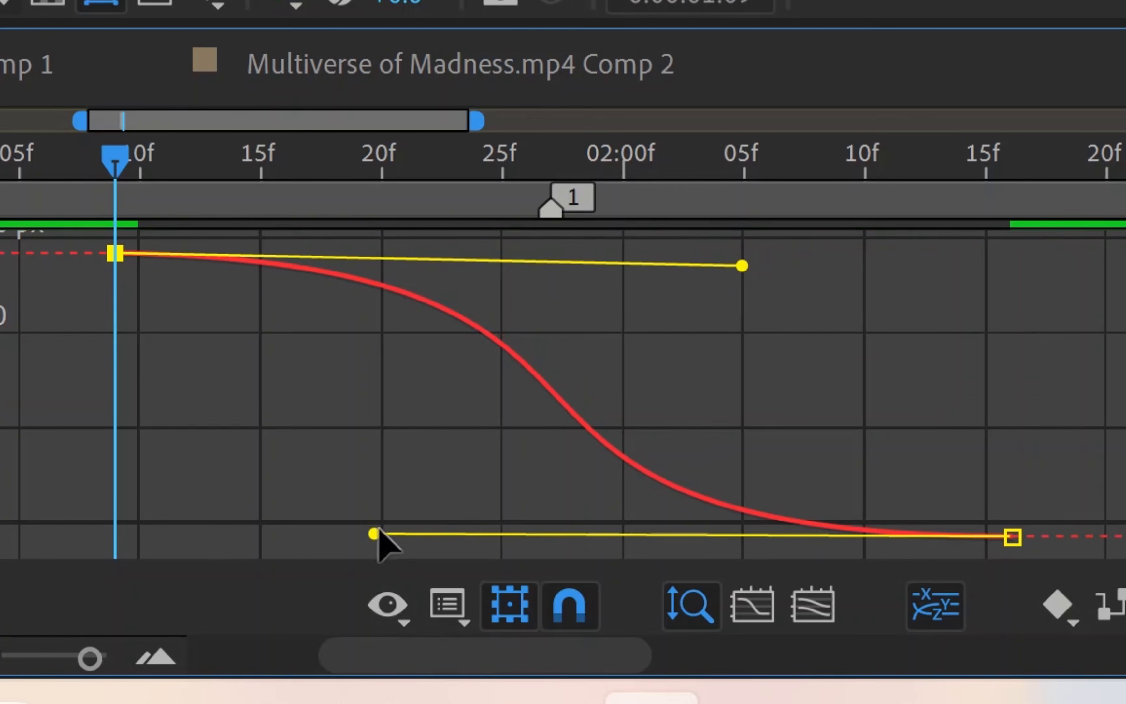
pyautogui.moveTo(375, 534); pyautogui.dragTo(405, 529)
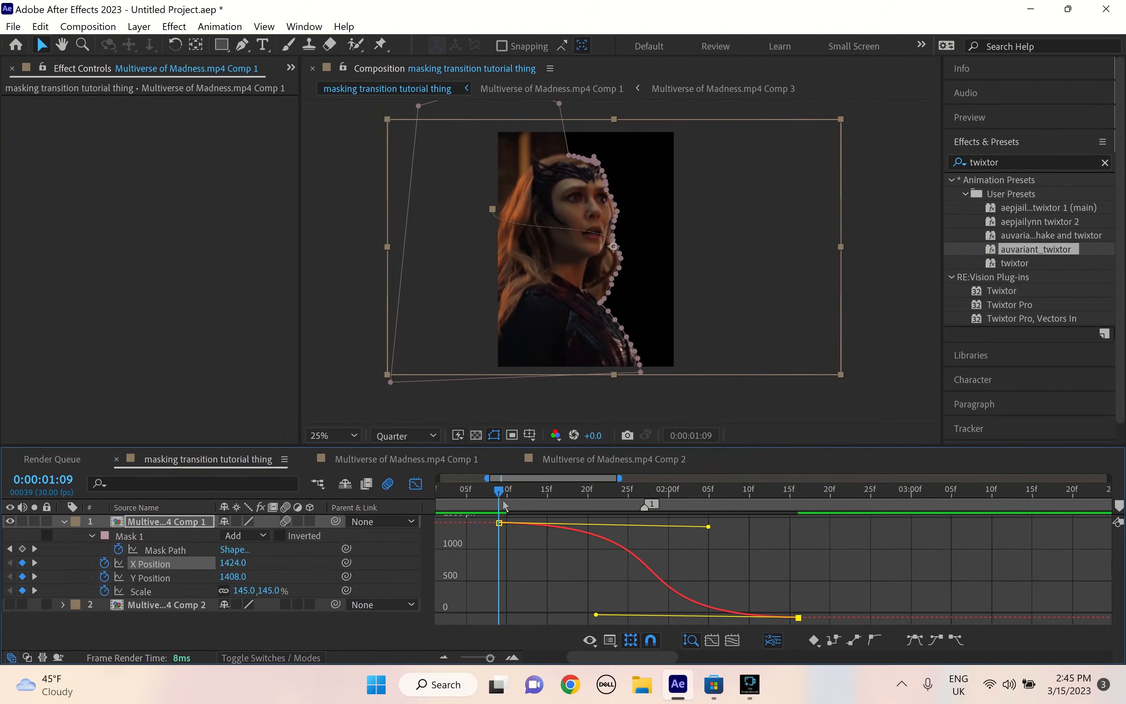
# Lengthen the first Y Position keyframe's easing handle horizontally to about 0:00:02:00.
pyautogui.click(163, 577)
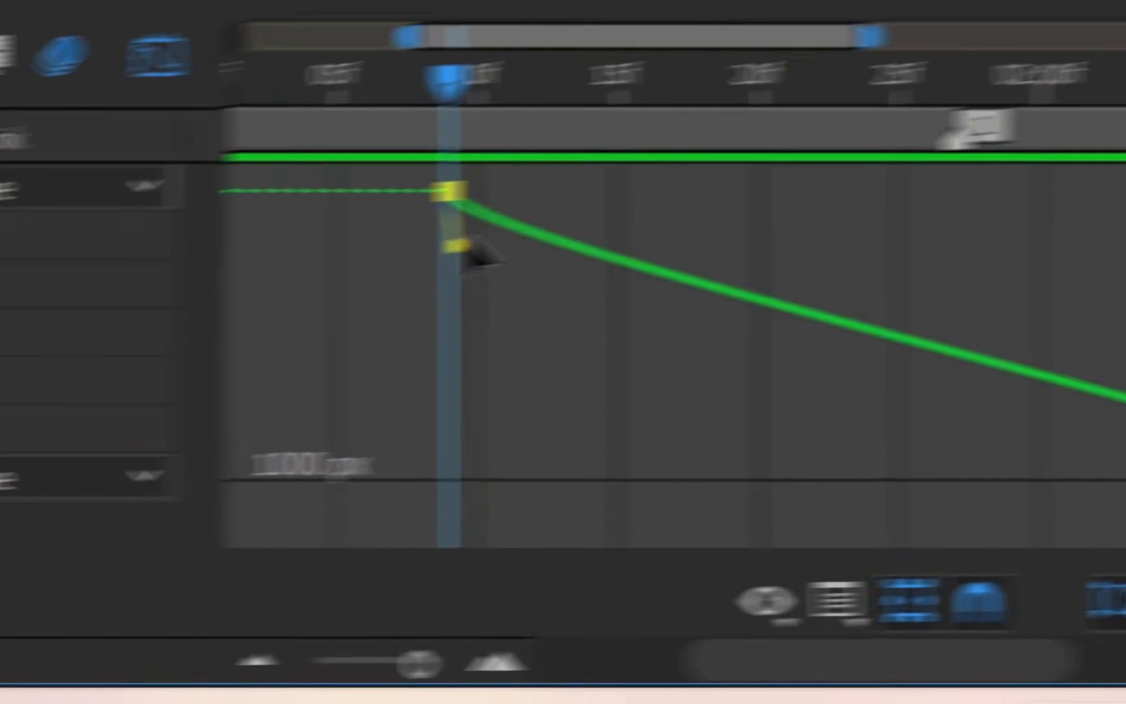
pyautogui.moveTo(461, 244); pyautogui.dragTo(987, 191)
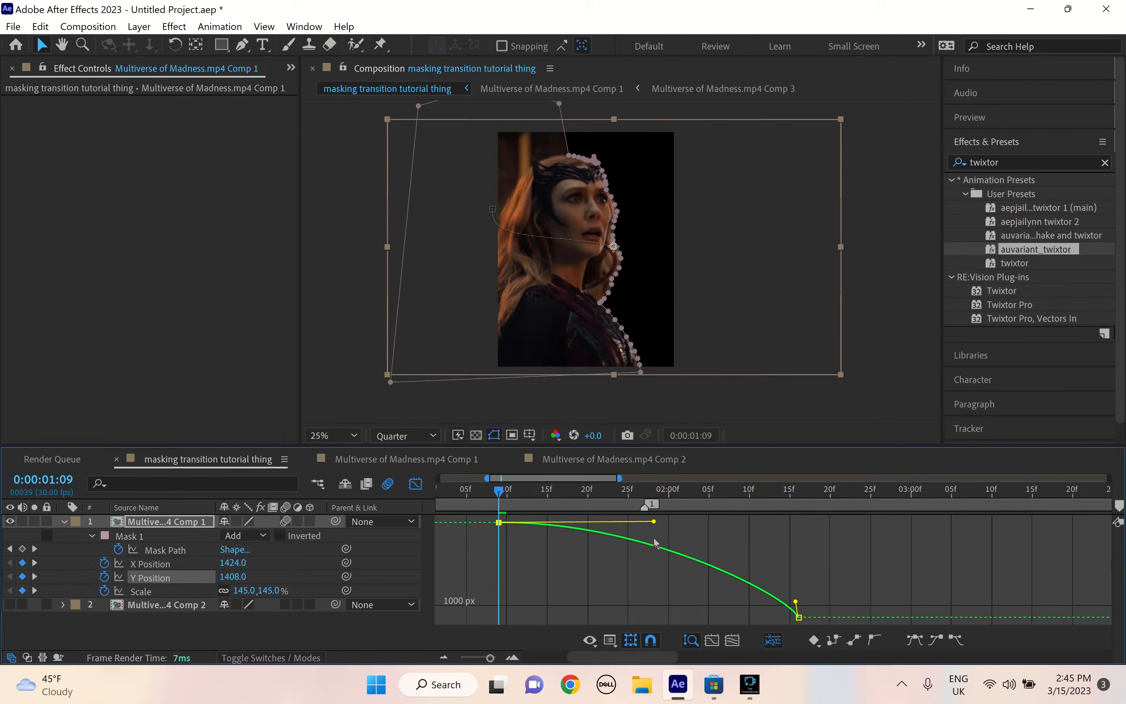
pyautogui.moveTo(654, 539); pyautogui.dragTo(668, 539)
# Compare the value-graph curves of X Position, Y Position and Scale on the masked upper clip.
pyautogui.click(176, 565)
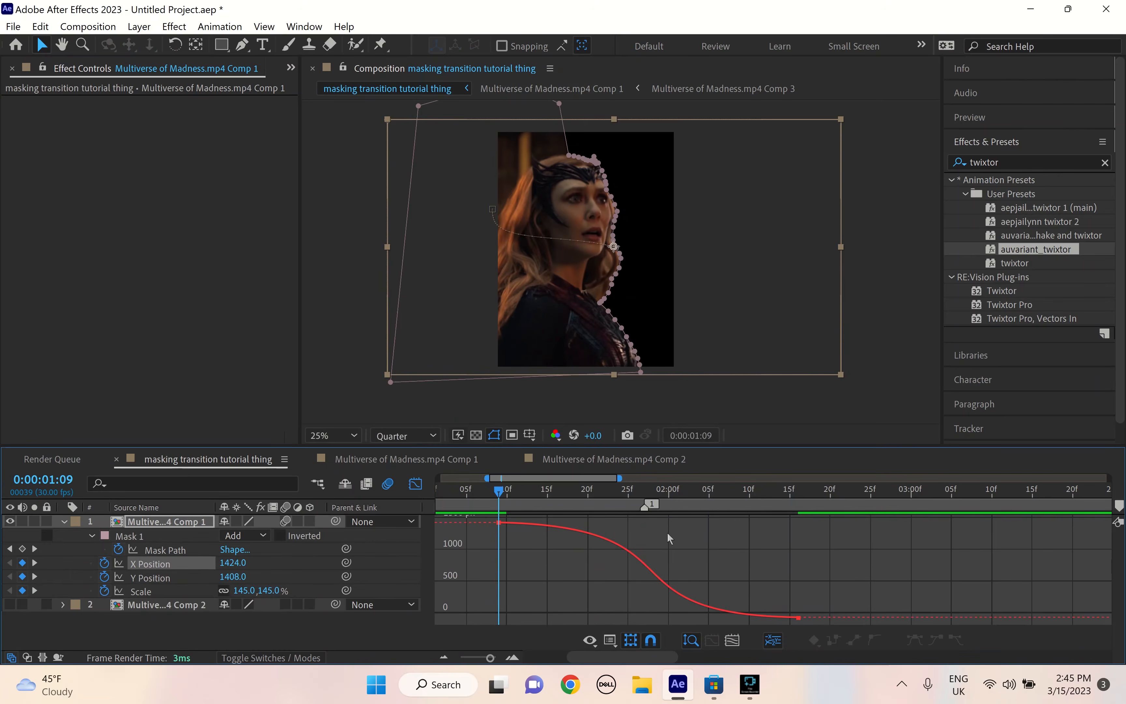
pyautogui.click(174, 577)
pyautogui.click(173, 589)
pyautogui.click(174, 578)
pyautogui.click(174, 565)
pyautogui.click(173, 578)
pyautogui.click(173, 588)
pyautogui.click(173, 578)
pyautogui.click(174, 566)
# Flatten the last Y Position keyframe's easing handle and extend it back to about 0:00:01:22, forming an S-shaped curve.
pyautogui.click(172, 578)
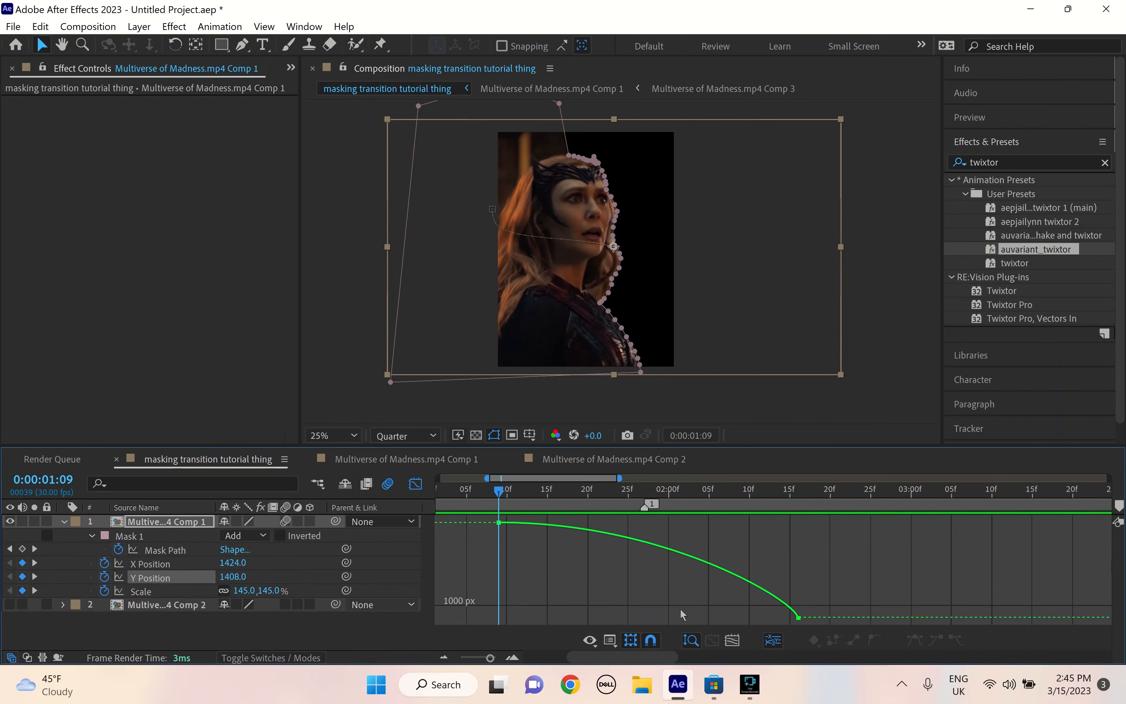
pyautogui.click(799, 618)
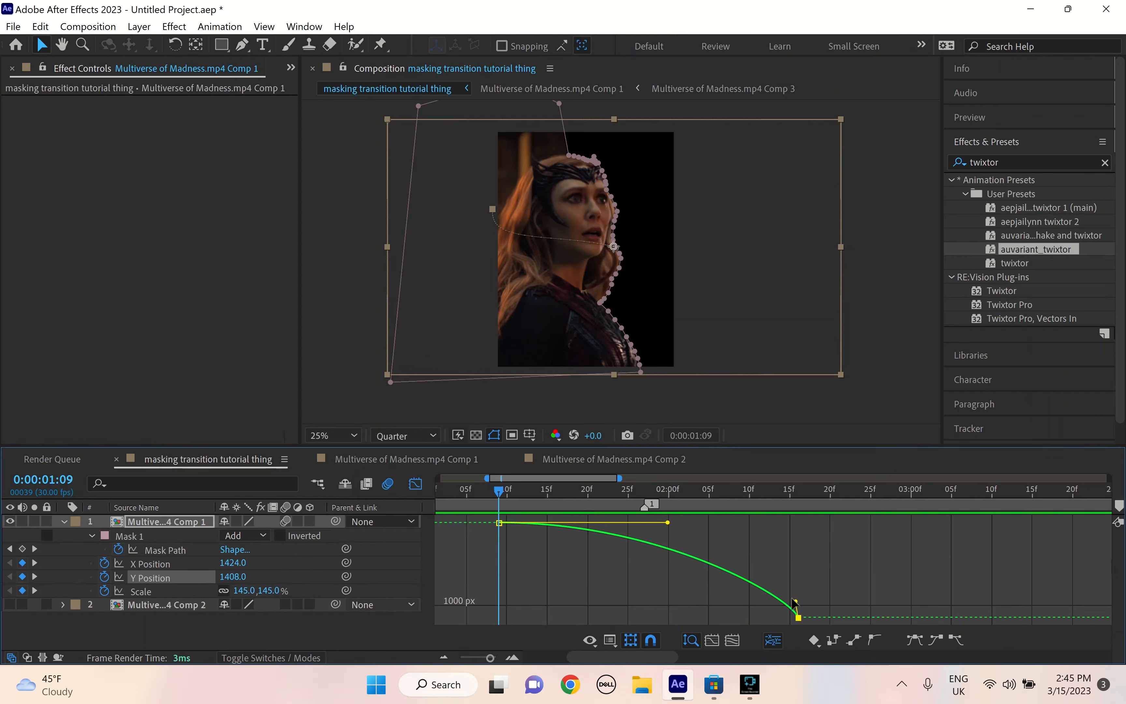
pyautogui.moveTo(794, 603); pyautogui.dragTo(605, 610)
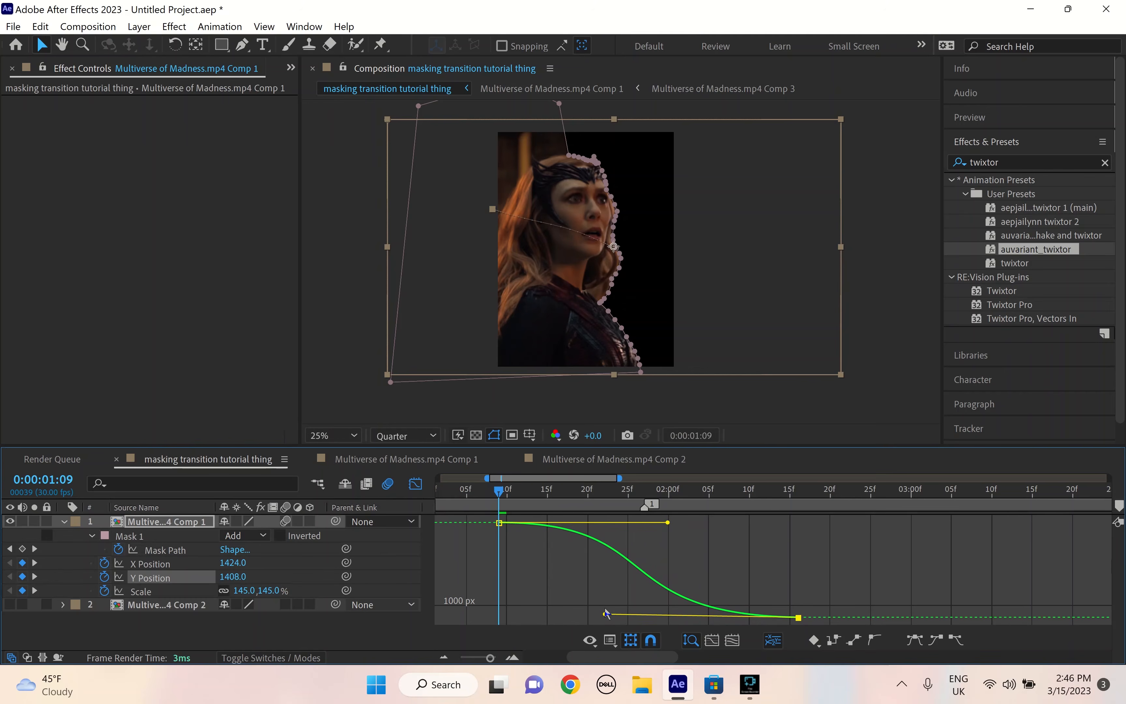
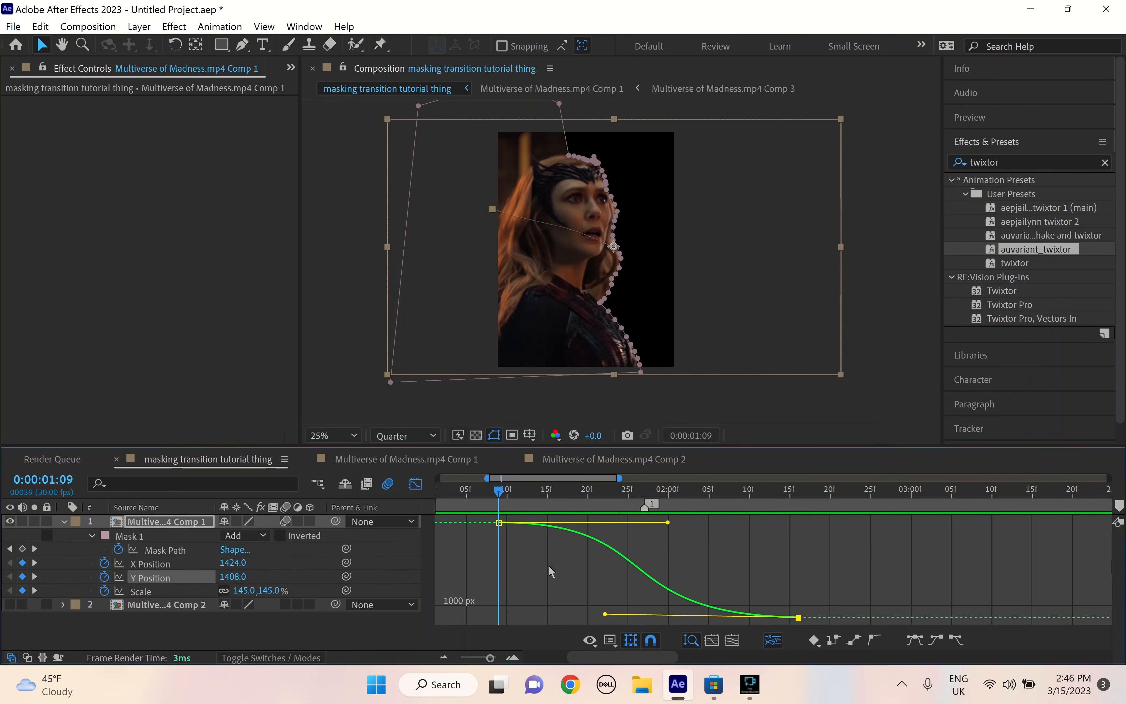
# Shape the Scale curve into an S, ending the first keyframe's easing handle near 0:00:02:03 and the last keyframe's near 0:00:01:22.
pyautogui.click(165, 591)
pyautogui.click(166, 579)
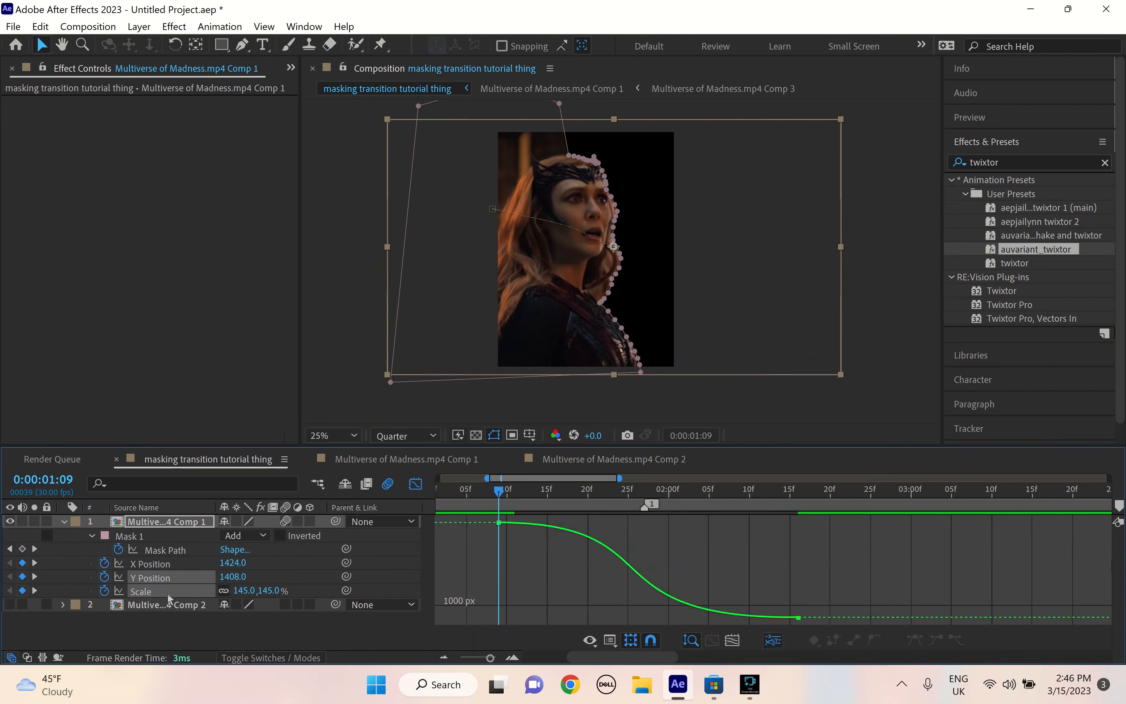
pyautogui.click(168, 593)
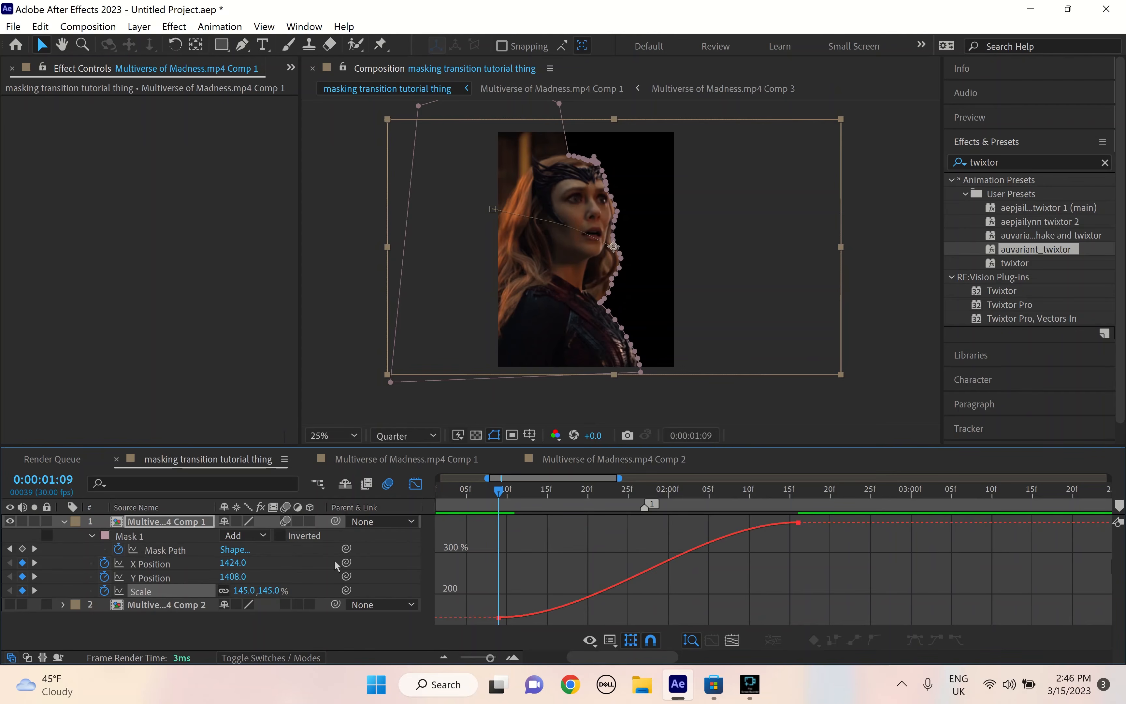
pyautogui.click(498, 618)
pyautogui.moveTo(598, 617); pyautogui.dragTo(627, 618)
pyautogui.moveTo(527, 482); pyautogui.dragTo(613, 479)
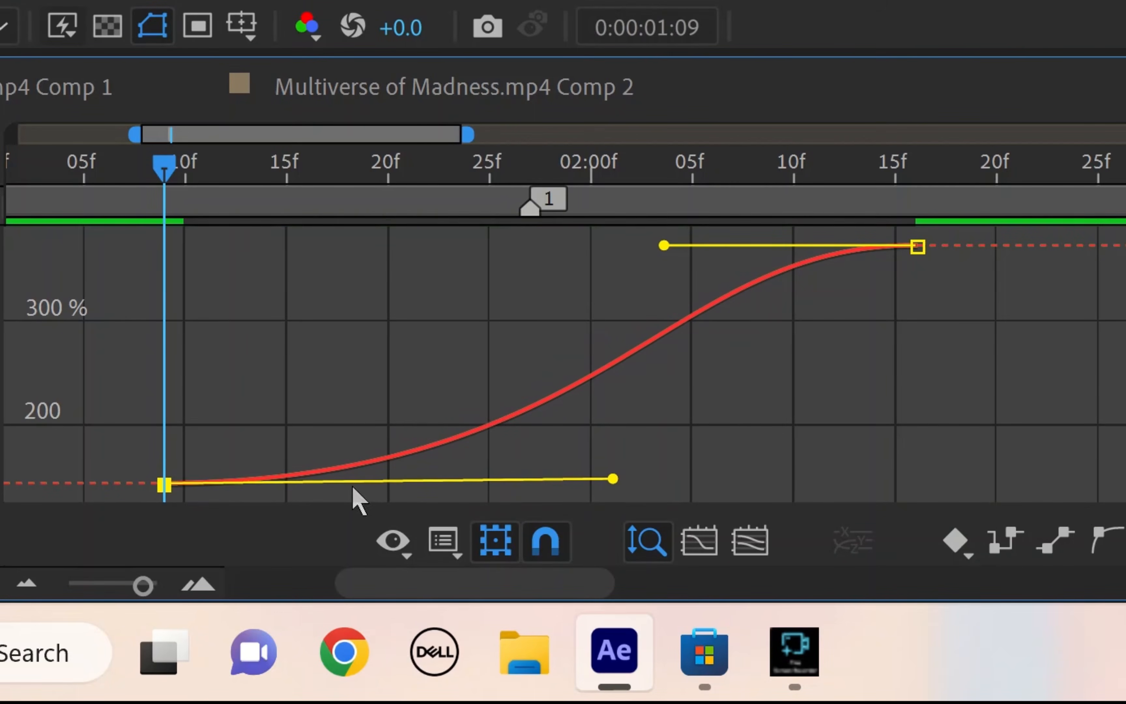
pyautogui.moveTo(664, 246); pyautogui.dragTo(389, 266)
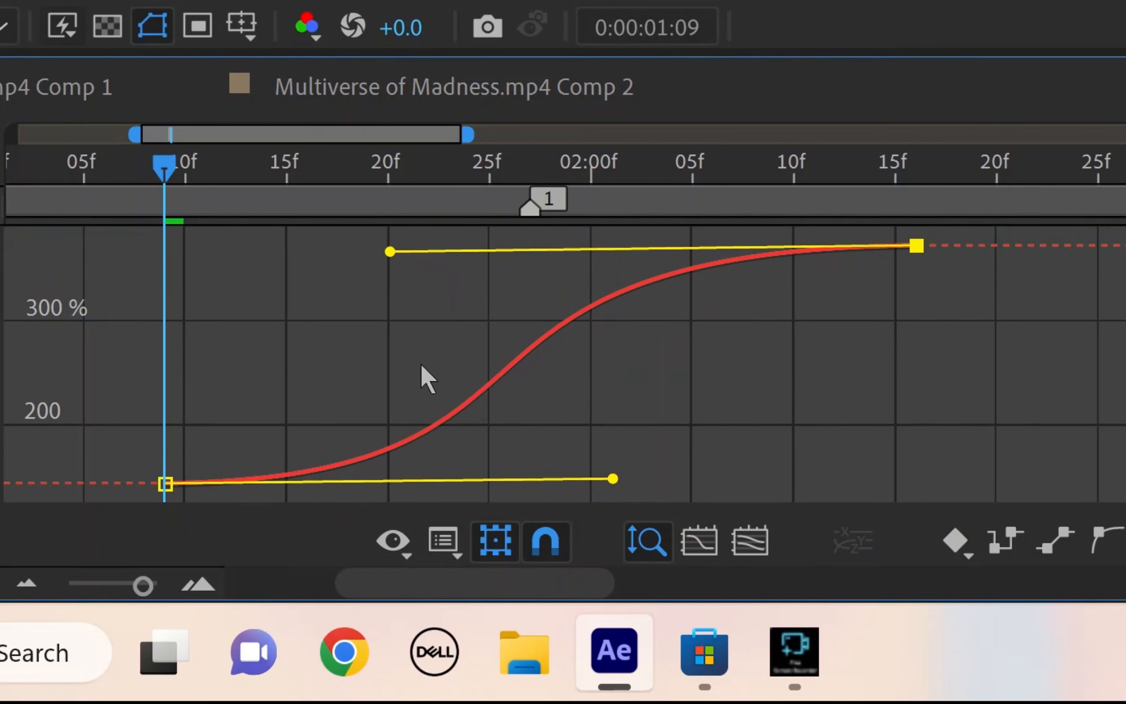
pyautogui.moveTo(614, 480); pyautogui.dragTo(646, 481)
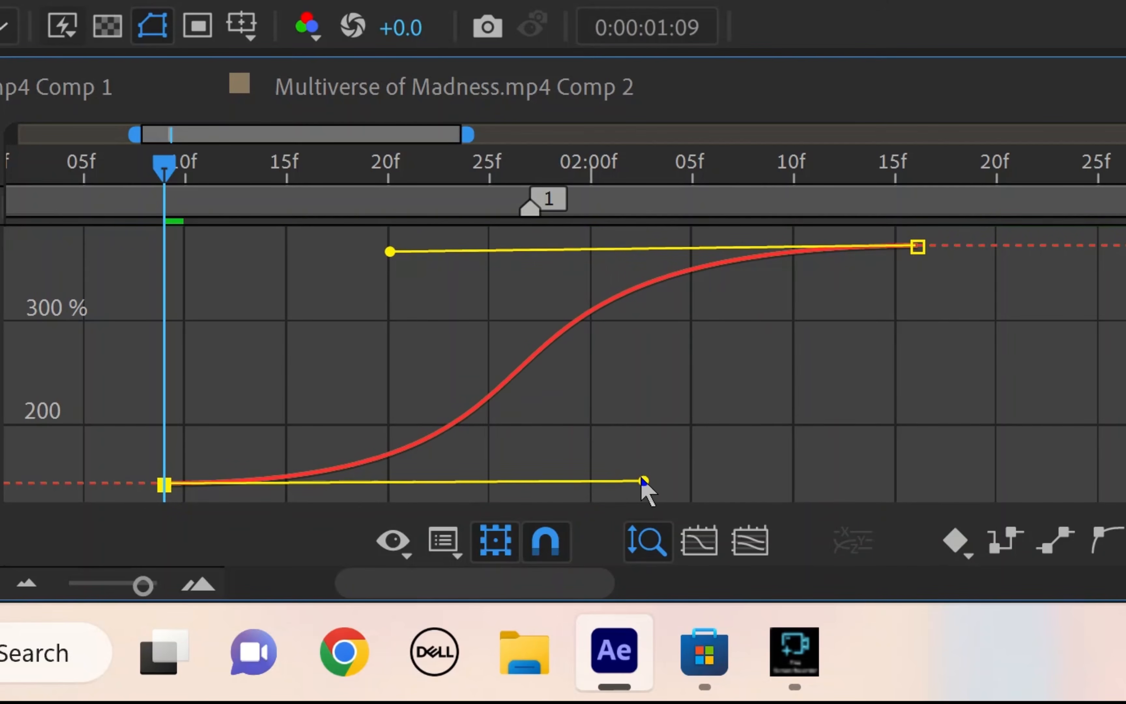
pyautogui.moveTo(385, 253); pyautogui.dragTo(431, 249)
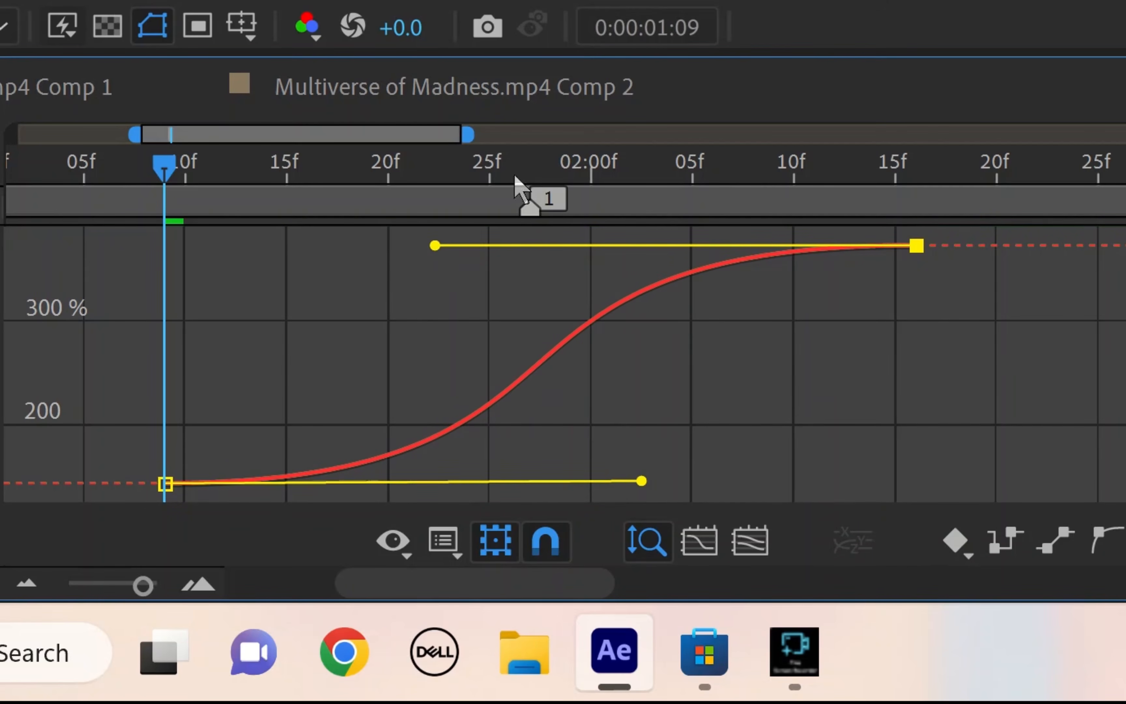
# Scrub through the eased motion of the masked upper clip and preview it from 0:00:01:07.
pyautogui.moveTo(222, 170); pyautogui.dragTo(739, 177)
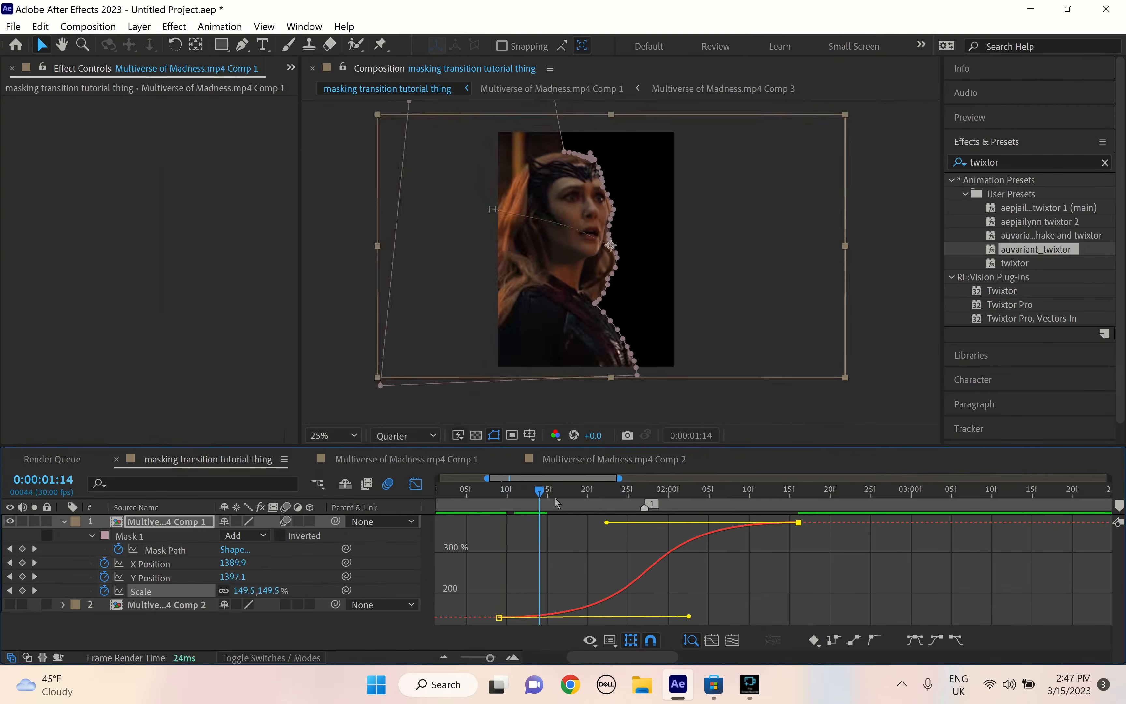
pyautogui.moveTo(730, 500); pyautogui.dragTo(484, 493)
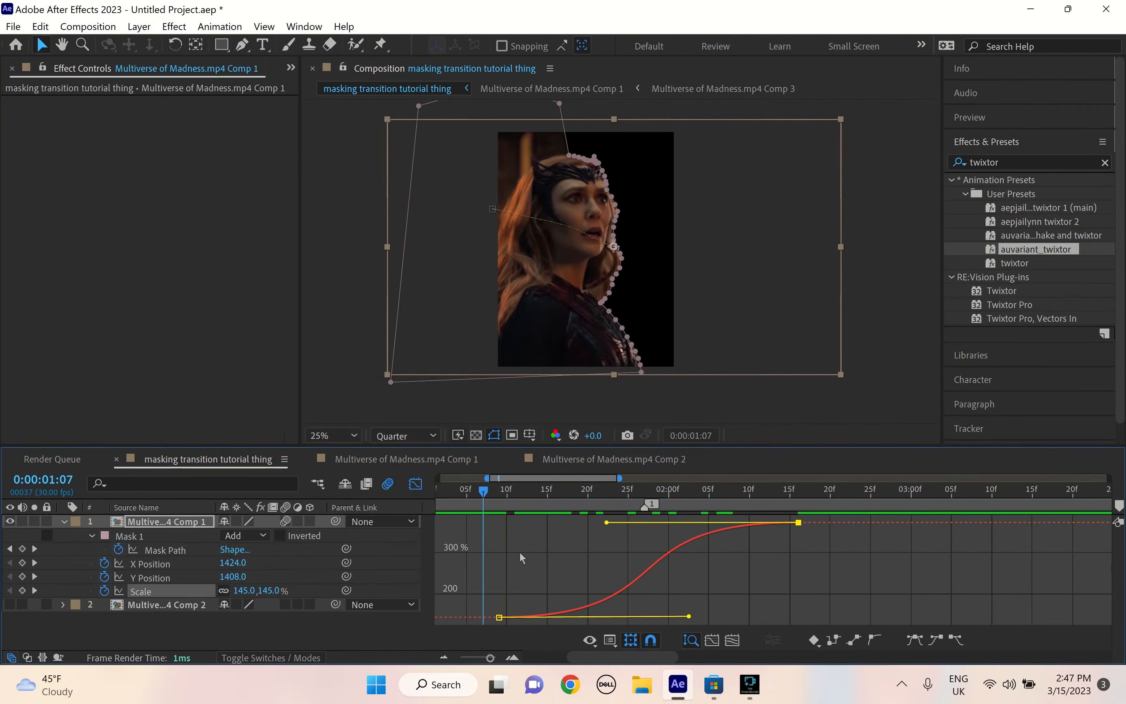
pyautogui.press('space')
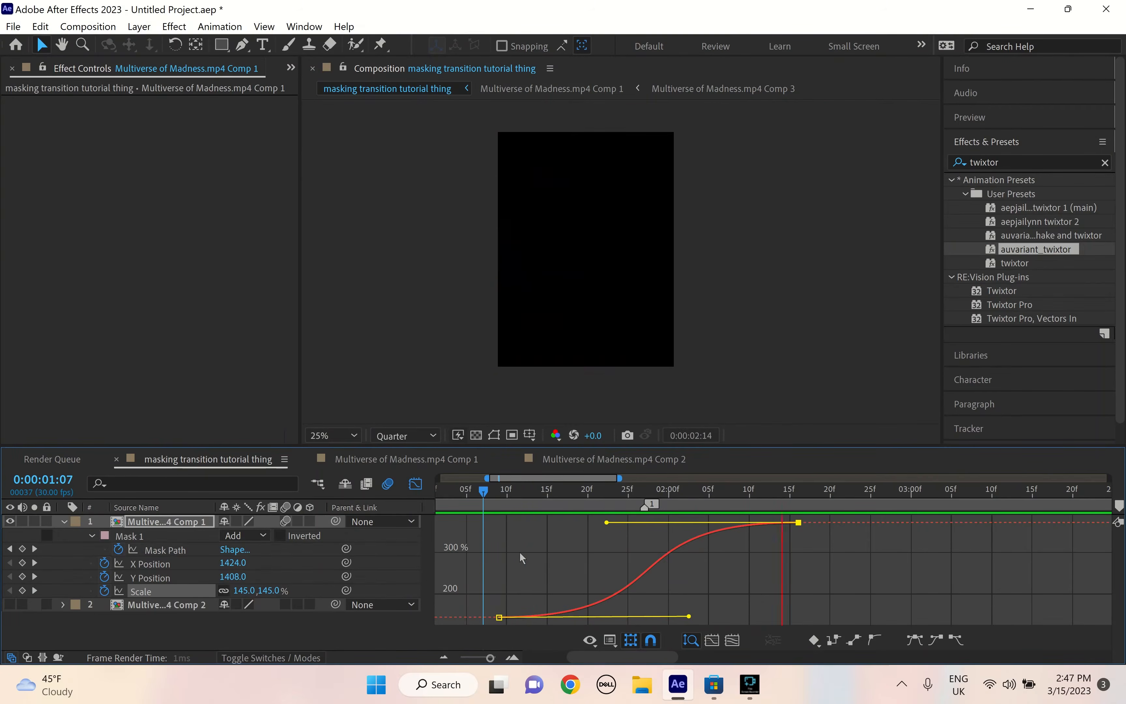
pyautogui.press('space')
pyautogui.click(488, 504)
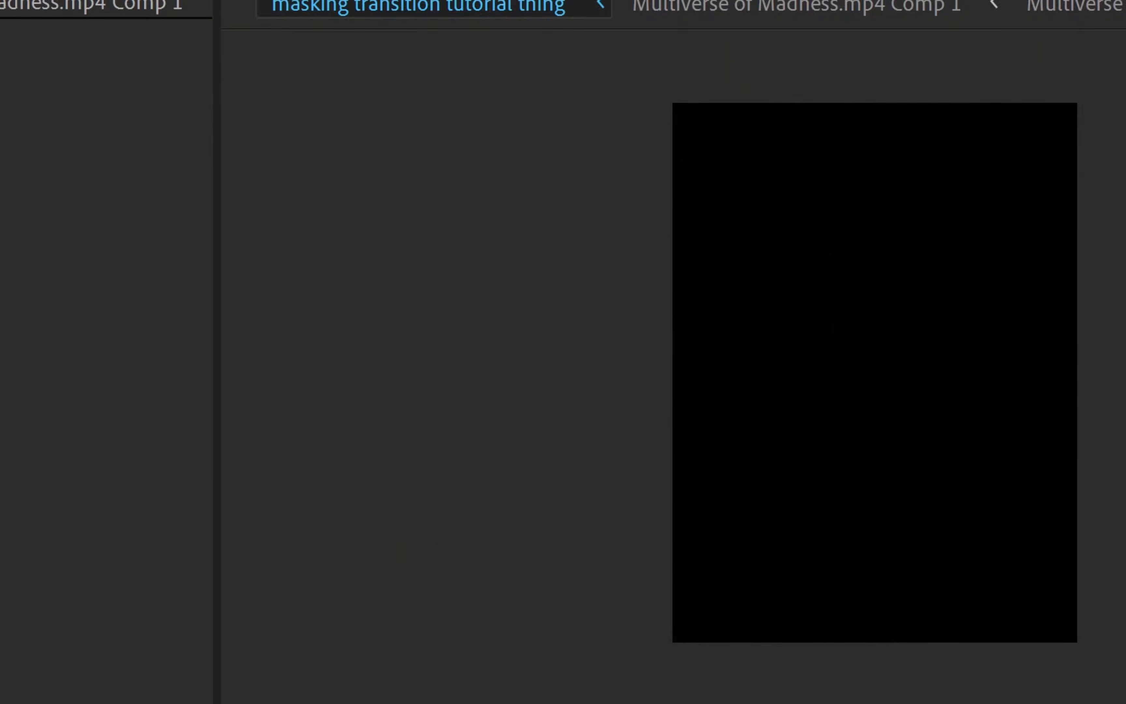
# Try moving the first X Position, Y Position and Scale keyframes to 0:00:01:06 and preview the result.
pyautogui.moveTo(460, 492); pyautogui.dragTo(491, 492)
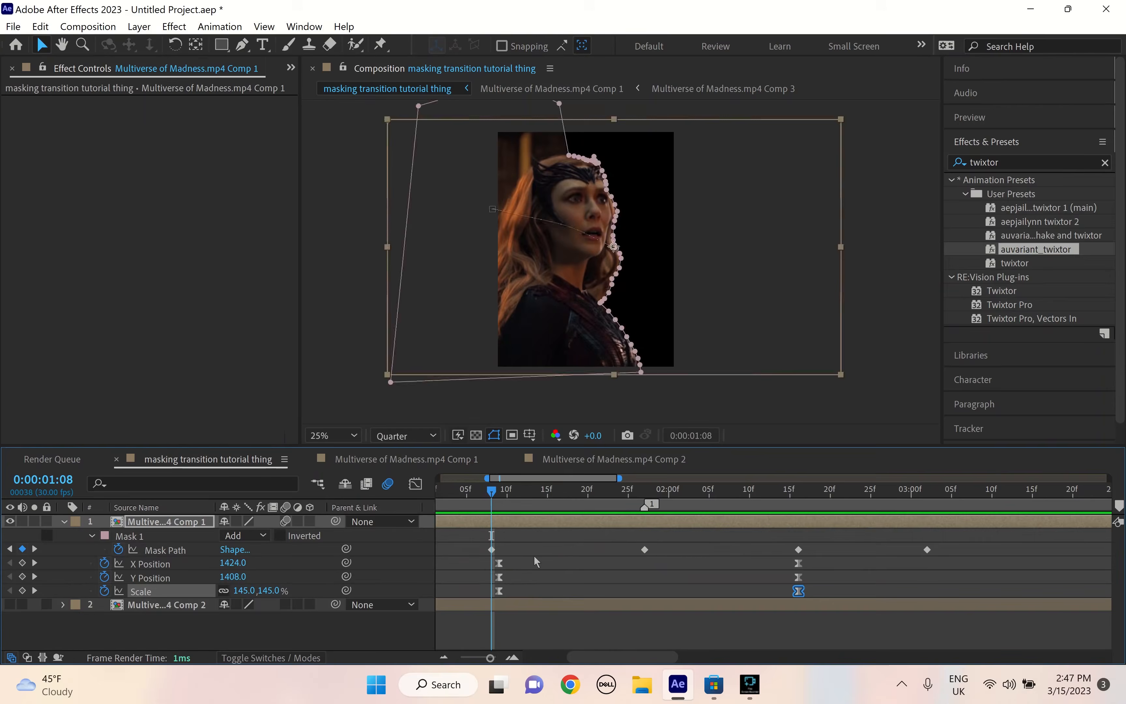
pyautogui.moveTo(483, 565)
pyautogui.mouseDown()
pyautogui.moveTo(529, 593)
pyautogui.moveTo(475, 577)
pyautogui.mouseUp()
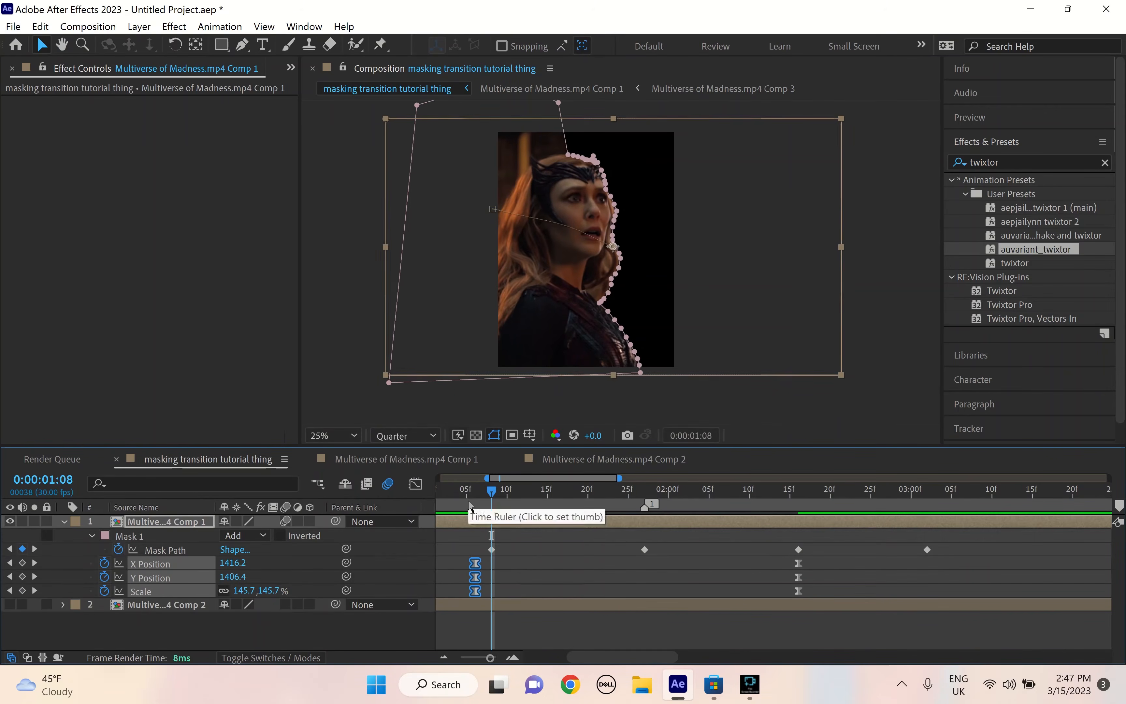
pyautogui.click(443, 501)
pyautogui.press('space')
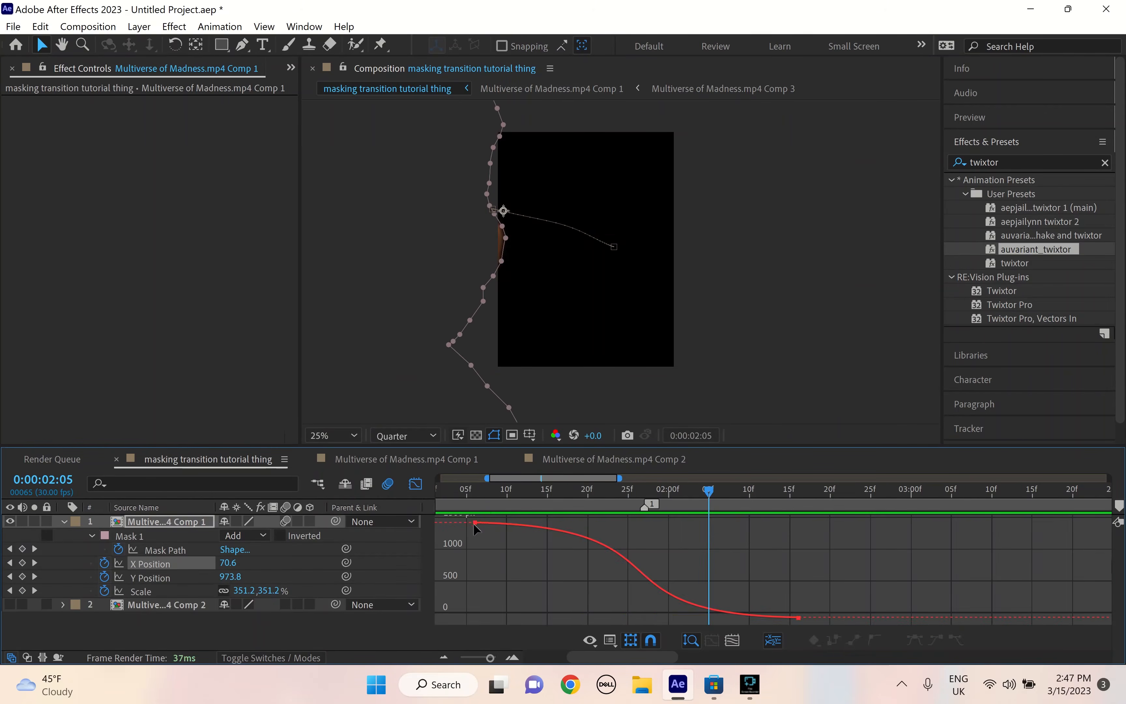
pyautogui.click(475, 523)
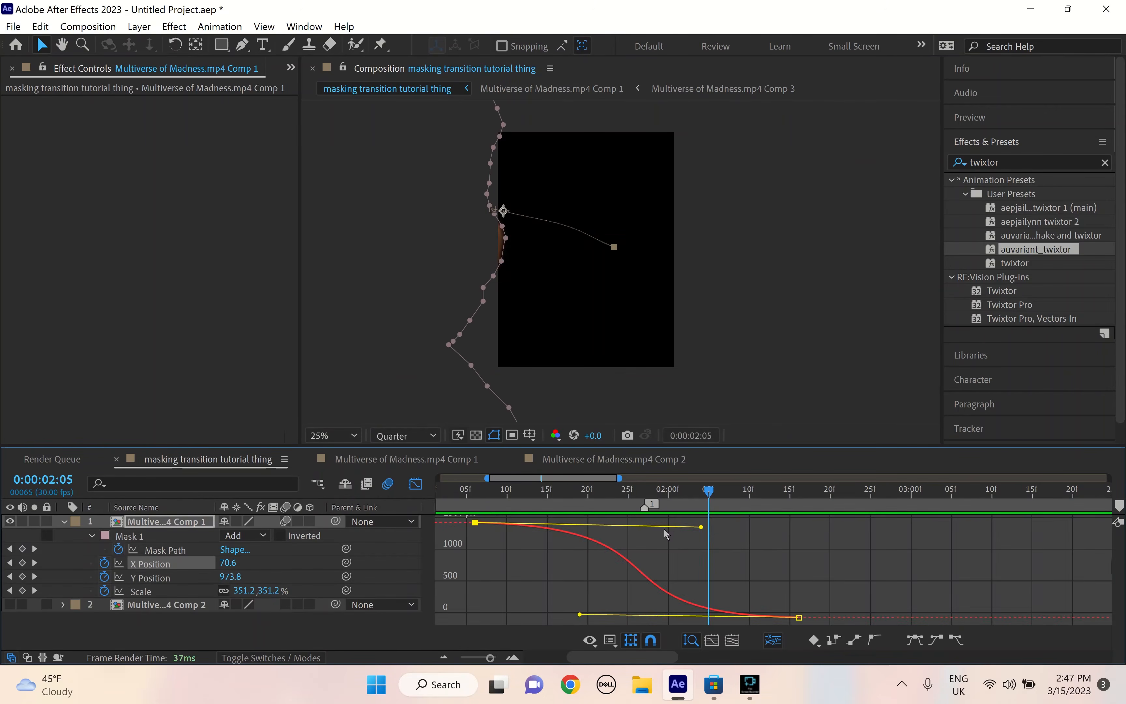
# Try lengthening the first X Position keyframe's easing handle horizontally to about 0:00:02:09.
pyautogui.moveTo(702, 528); pyautogui.dragTo(745, 523)
pyautogui.click(415, 487)
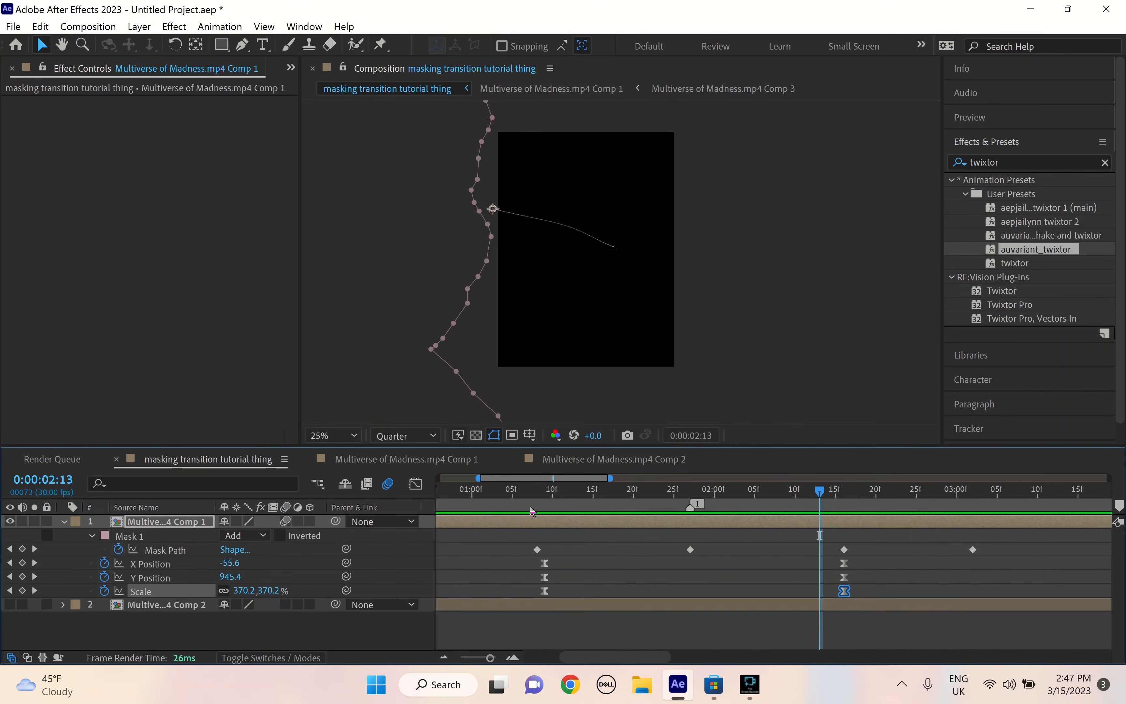
pyautogui.moveTo(526, 499)
pyautogui.mouseDown()
pyautogui.moveTo(488, 528)
pyautogui.moveTo(460, 526)
pyautogui.moveTo(531, 501)
pyautogui.moveTo(544, 508)
pyautogui.mouseUp()
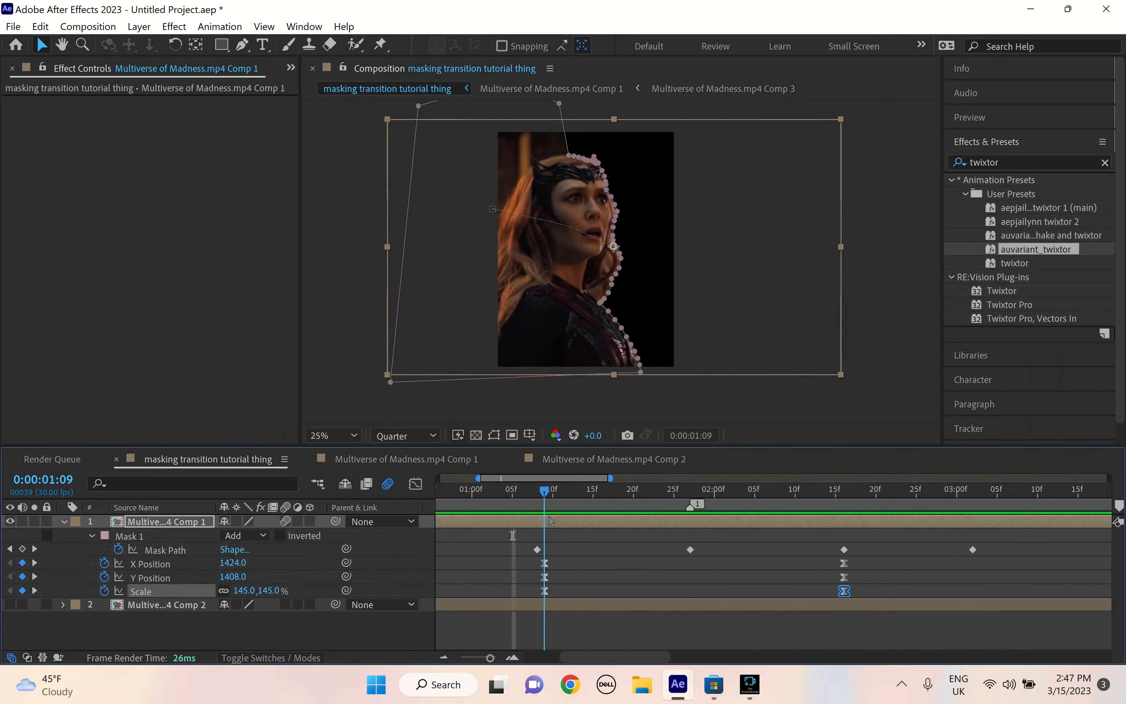
# Check the Scale and X Position value curves and preview the masked clip from 0:00:01:02.
pyautogui.click(415, 485)
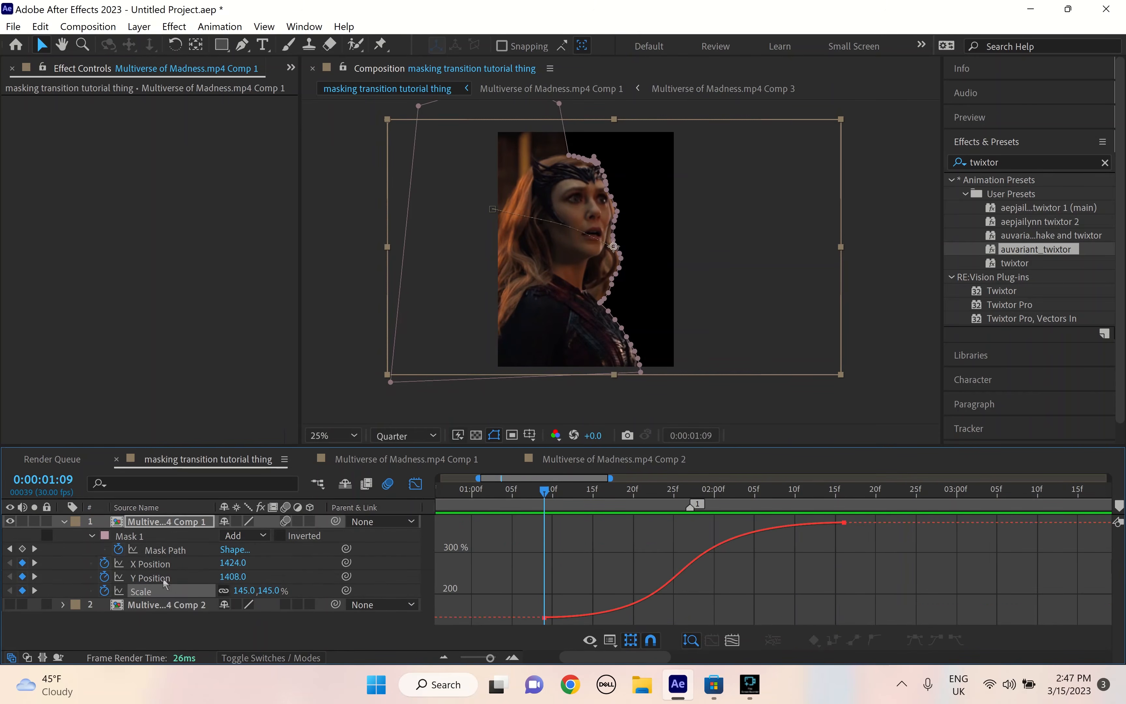
pyautogui.click(165, 564)
pyautogui.click(416, 486)
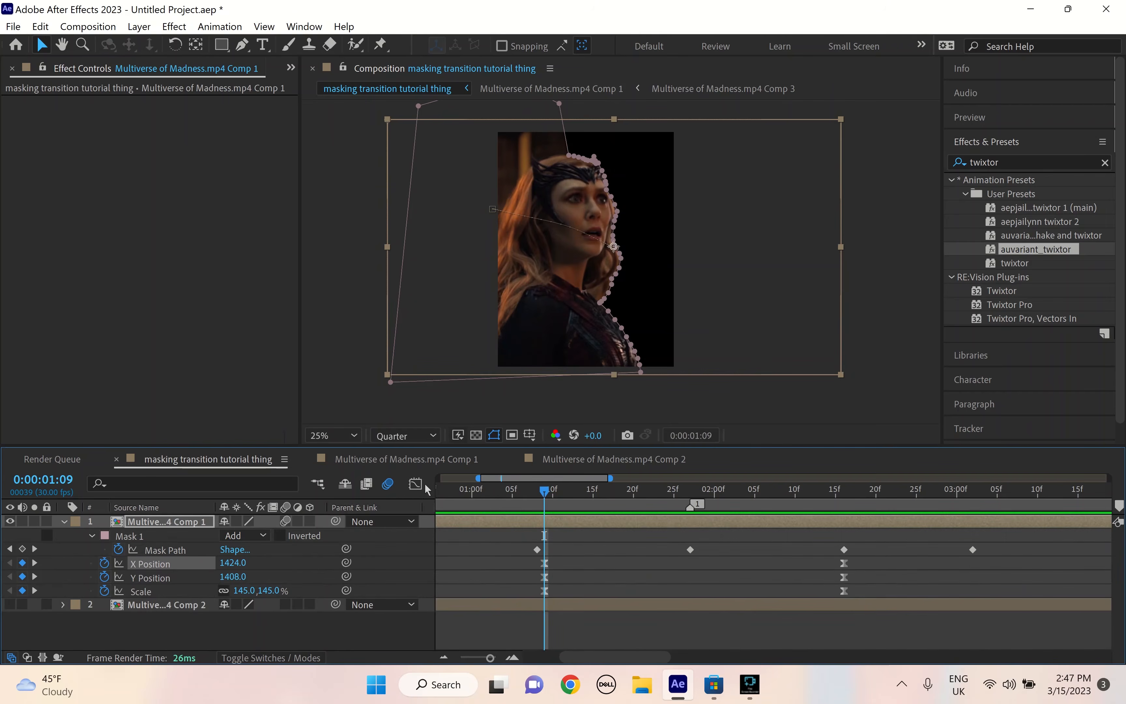
pyautogui.moveTo(507, 494); pyautogui.dragTo(488, 495)
pyautogui.press('space')
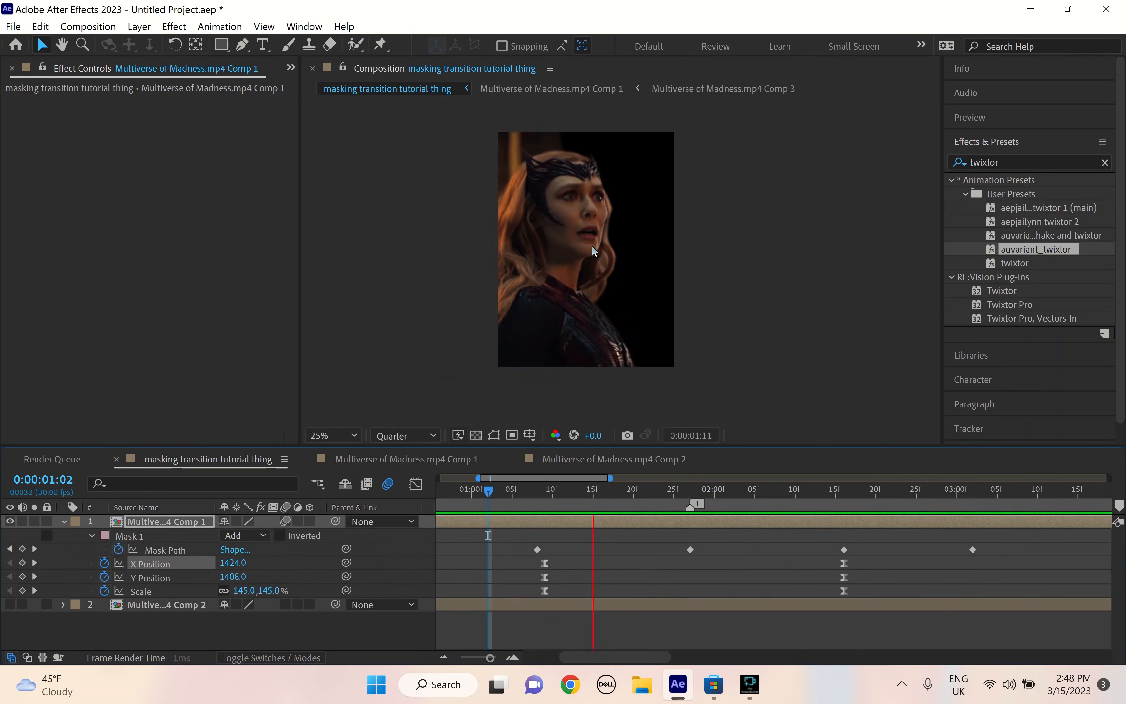
pyautogui.press('space')
# Limit the work area to the span from 0:00:01:09 to 0:00:02:16 and preview it.
pyautogui.click(546, 492)
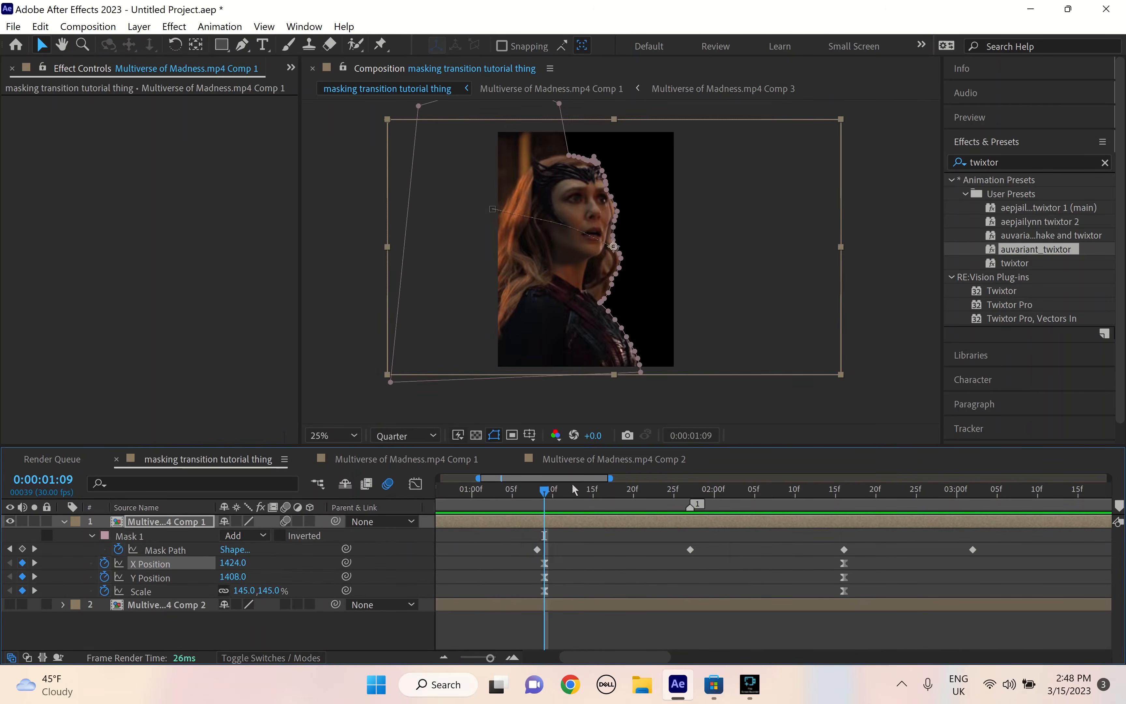
pyautogui.press('b')
pyautogui.click(845, 494)
pyautogui.press('n')
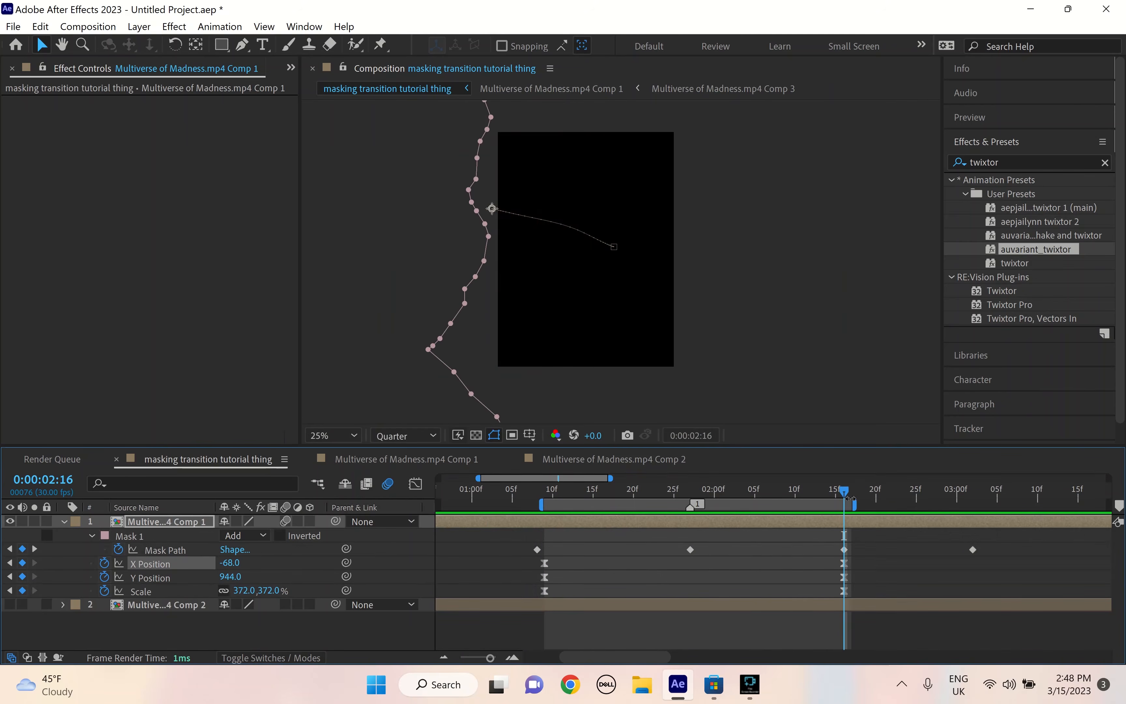
pyautogui.press('space')
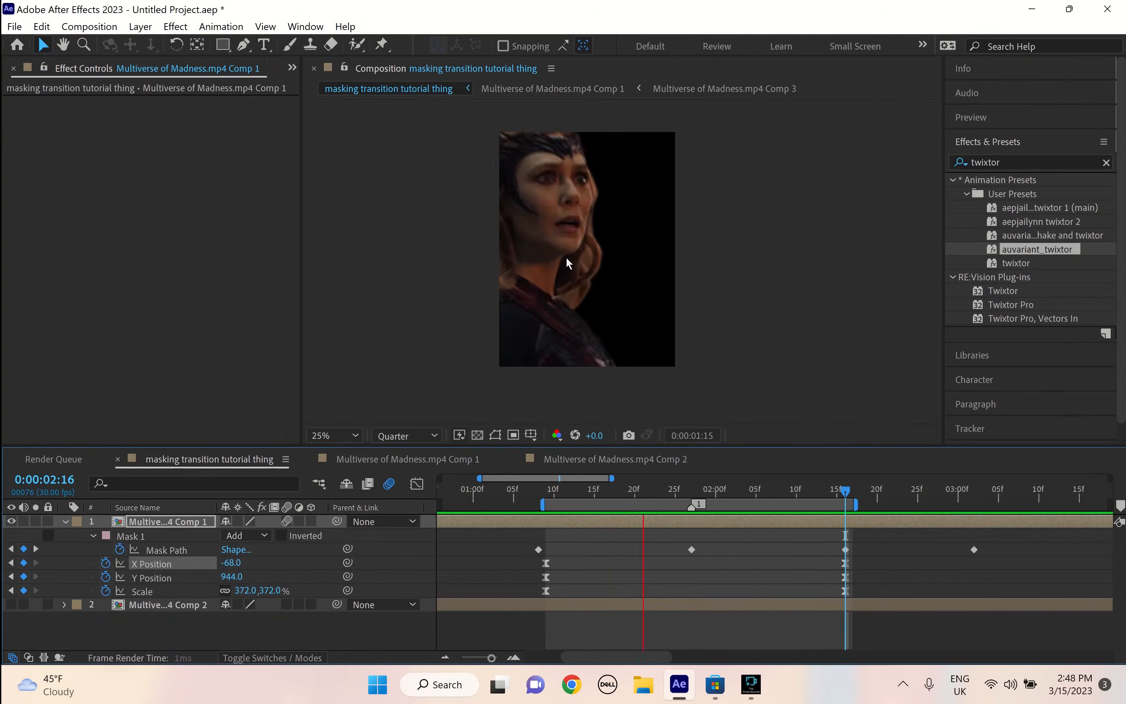
pyautogui.press('space')
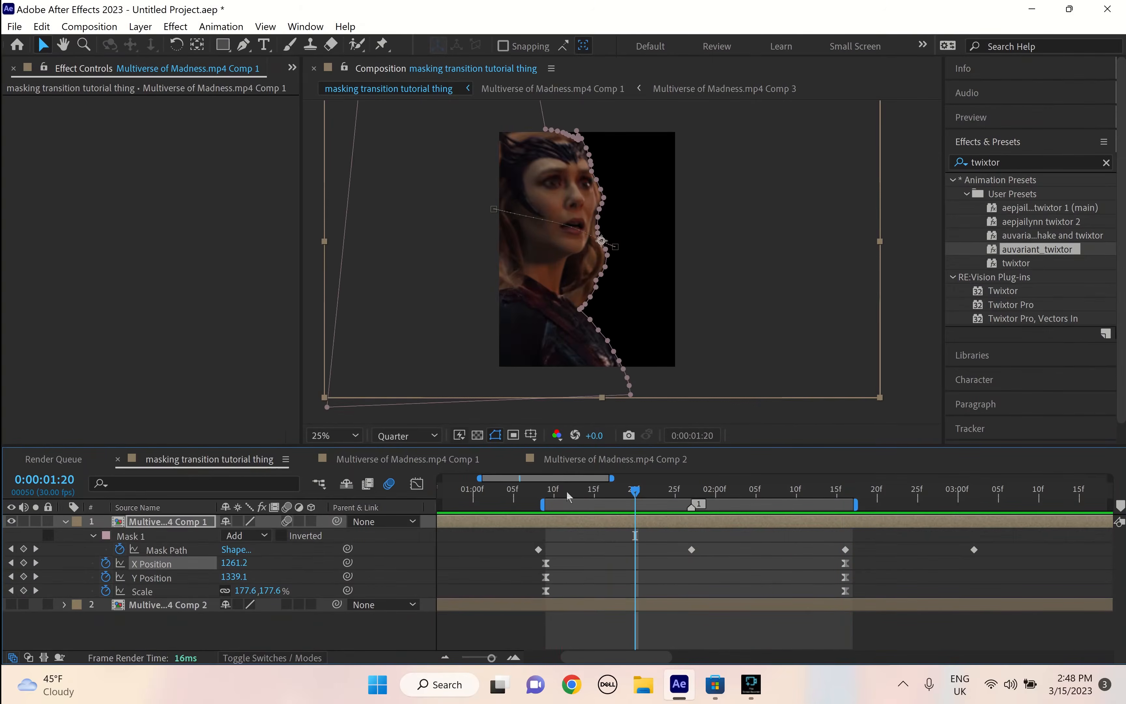
# Set the work area from 0:00:01:06 to 0:00:02:20, and show only the lower Multiverse of Madness.mp4 Comp 2 layer.
pyautogui.moveTo(567, 490); pyautogui.dragTo(520, 491)
pyautogui.click(10, 604)
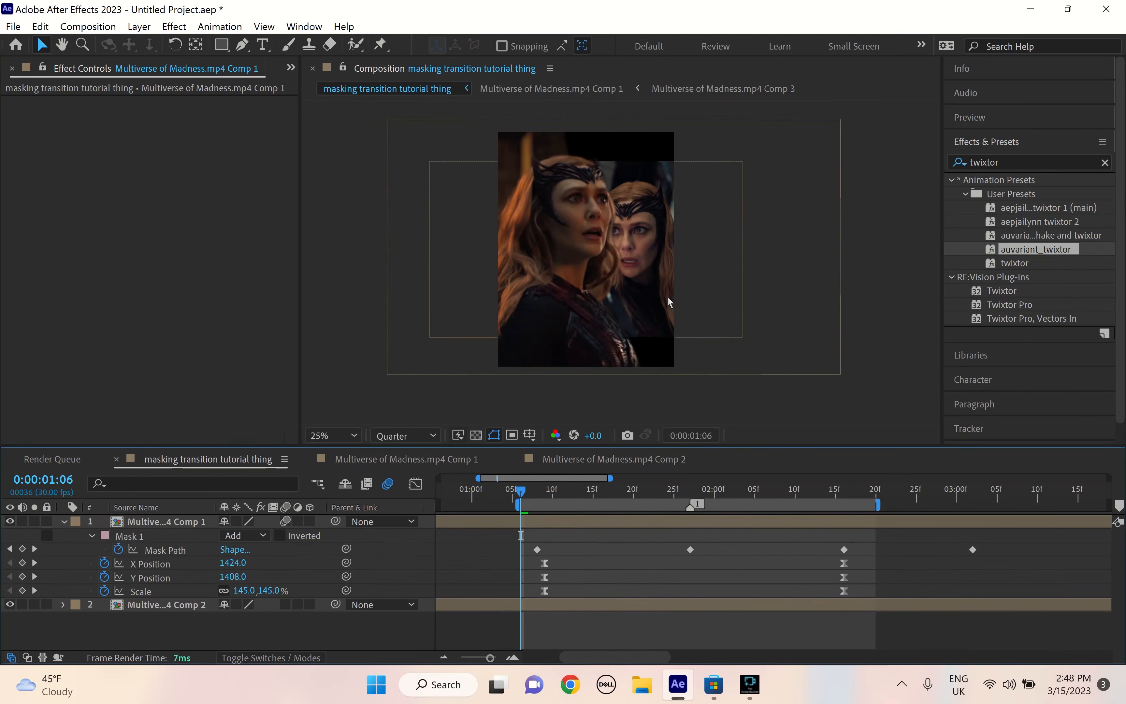
pyautogui.click(11, 522)
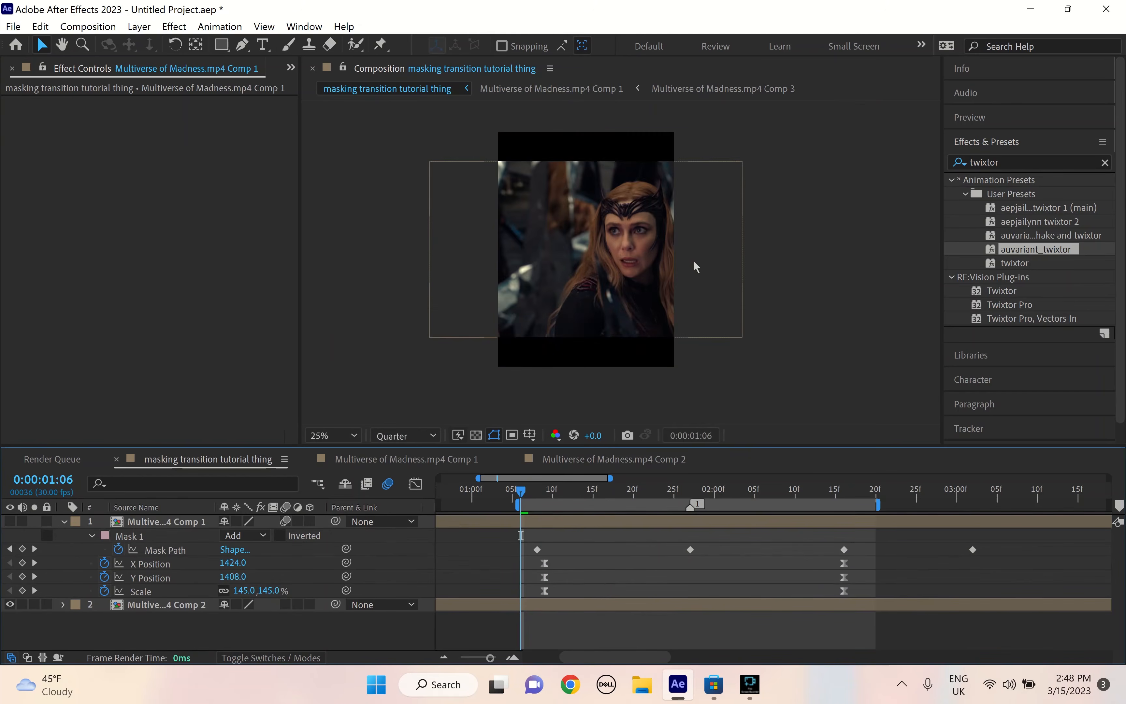
# Apply the Motion Tile effect to the Multiverse of Madness.mp4 Comp 2 layer and turn on Mirror Edges.
pyautogui.click(187, 608)
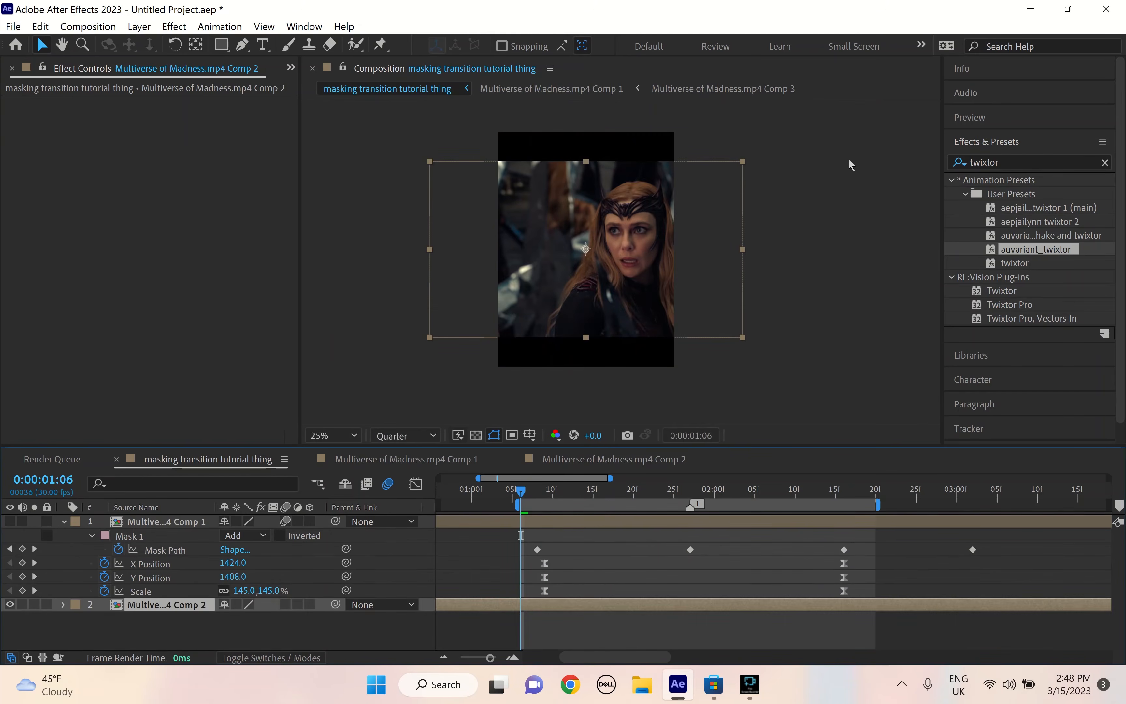
pyautogui.click(1035, 160)
pyautogui.write('motion t')
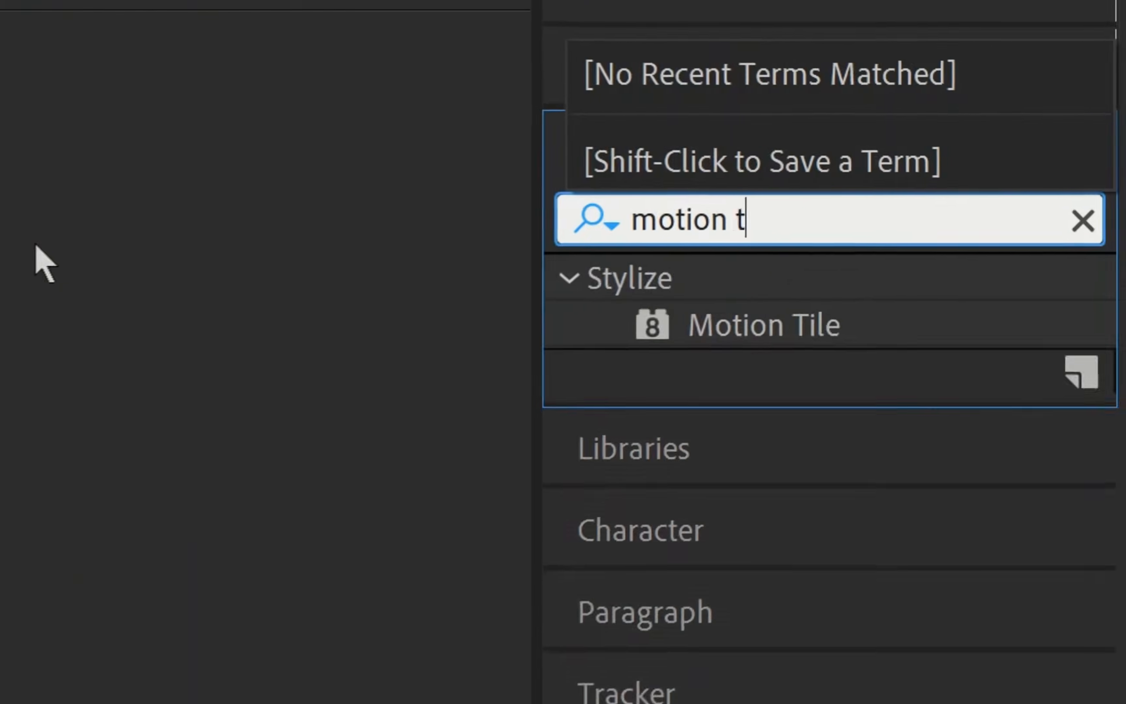
pyautogui.write('ikle')
pyautogui.press('BackSpace')
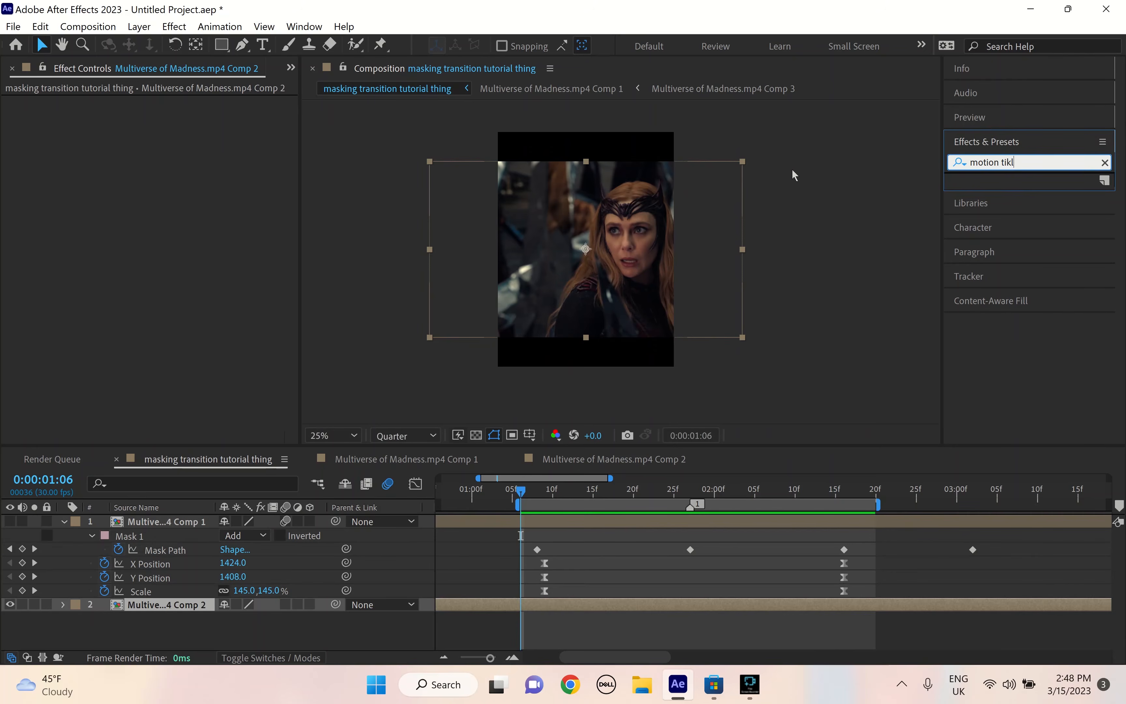
pyautogui.press('BackSpace')
pyautogui.write('le')
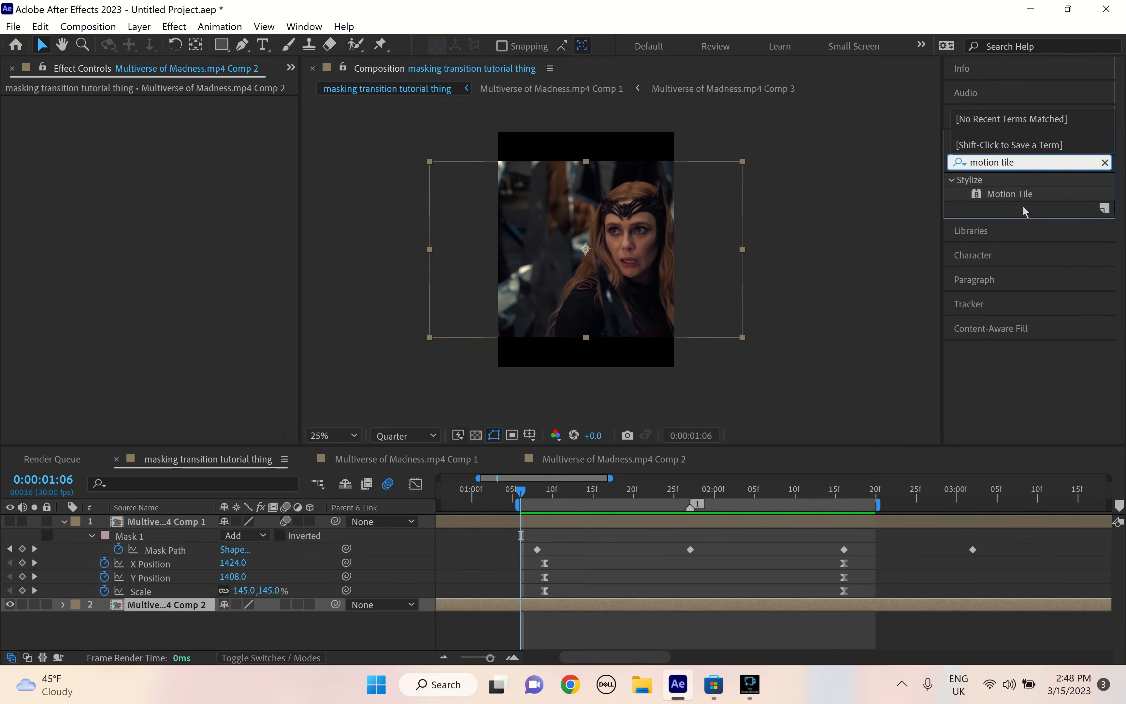
pyautogui.moveTo(1013, 193); pyautogui.dragTo(768, 606)
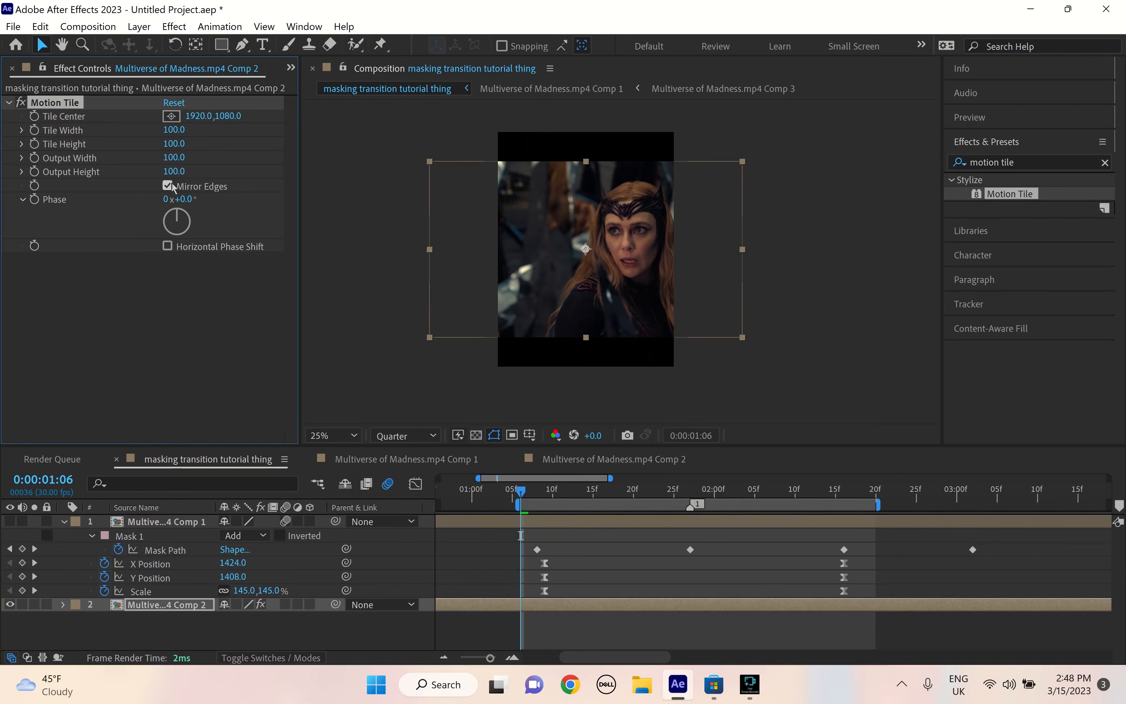
# Set Motion Tile's Output Height and Output Width to 200.
pyautogui.click(174, 171)
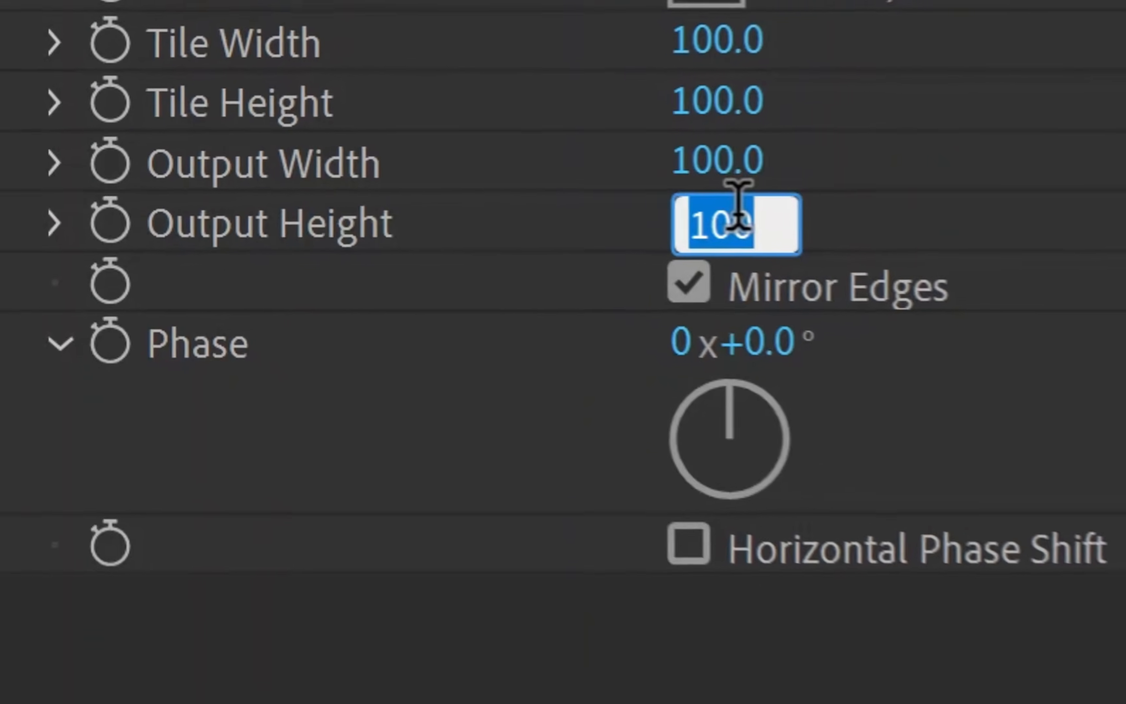
pyautogui.write('200')
pyautogui.press('Return')
pyautogui.click(712, 154)
pyautogui.write('2')
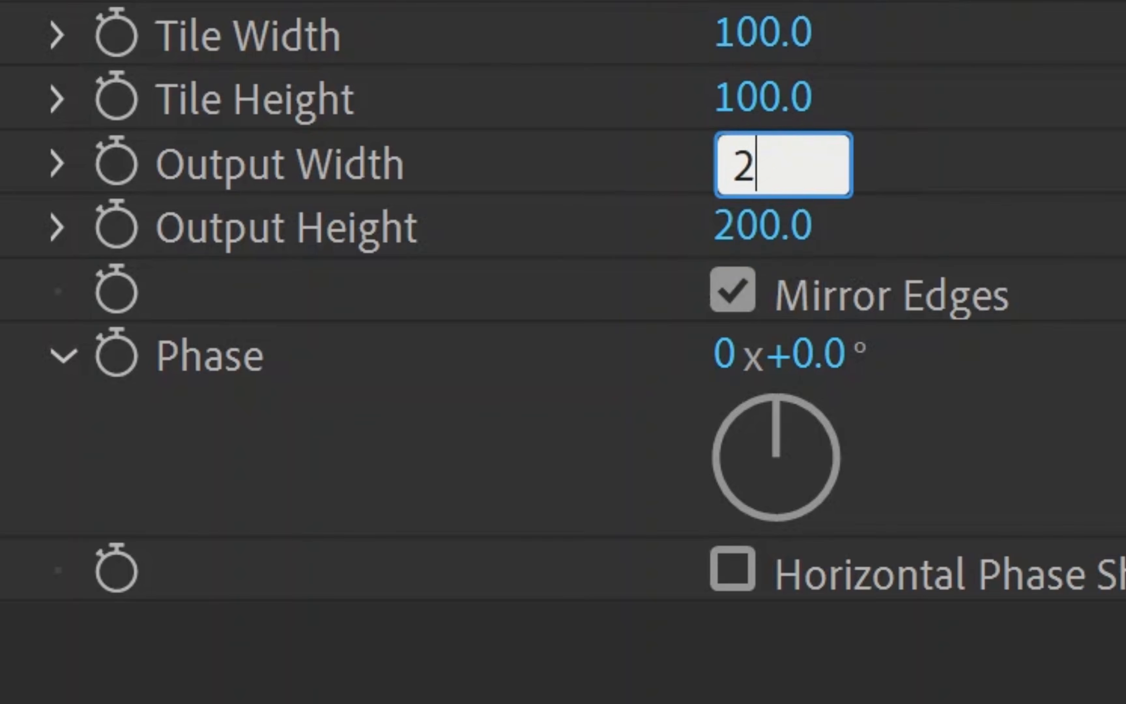
pyautogui.write('00')
pyautogui.press('Return')
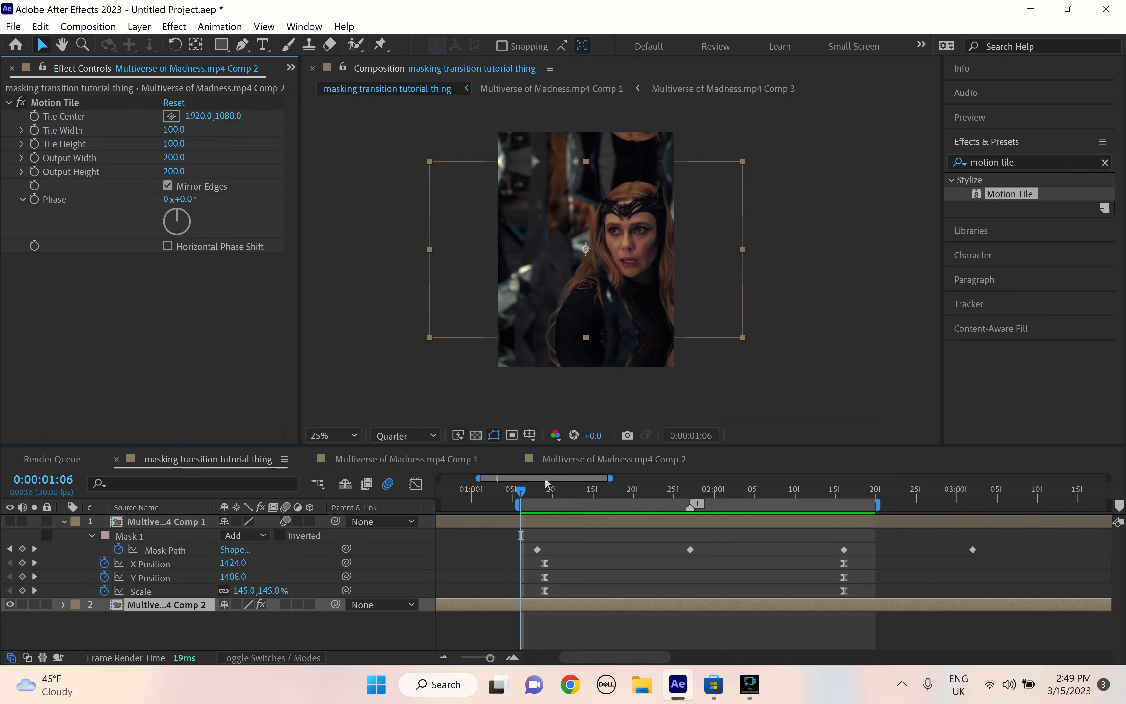
# Add starting Position and Scale keyframes to the Comp 2 layer at 0:00:01:09.
pyautogui.click(546, 496)
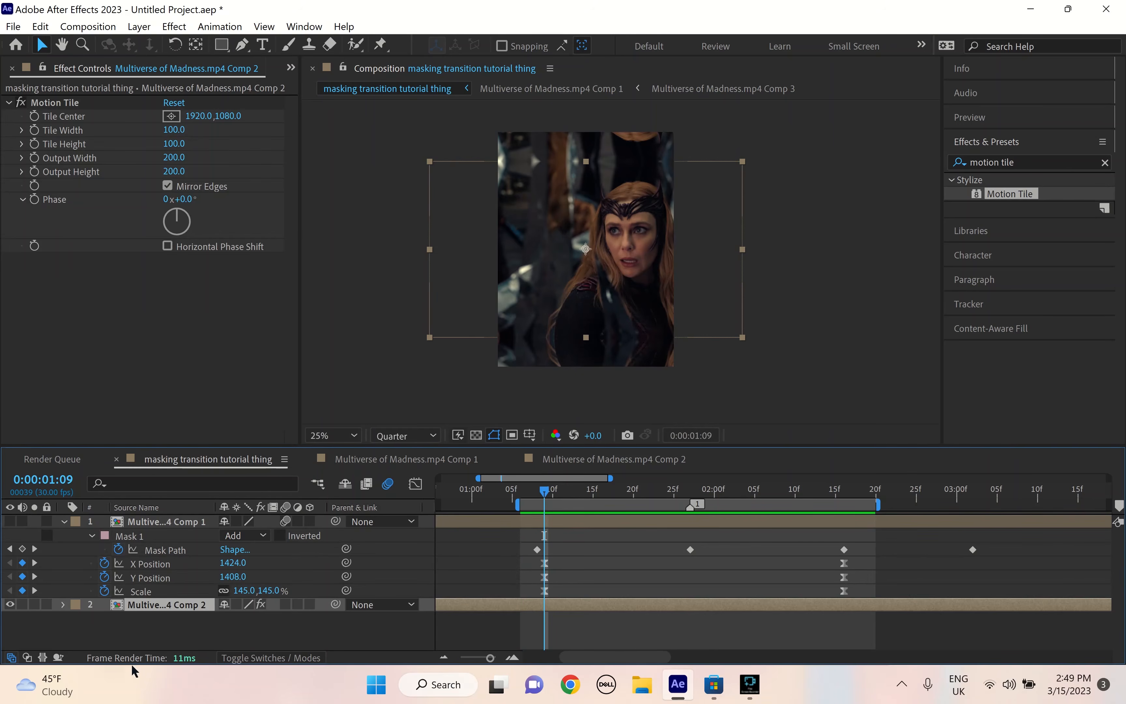
pyautogui.press('p')
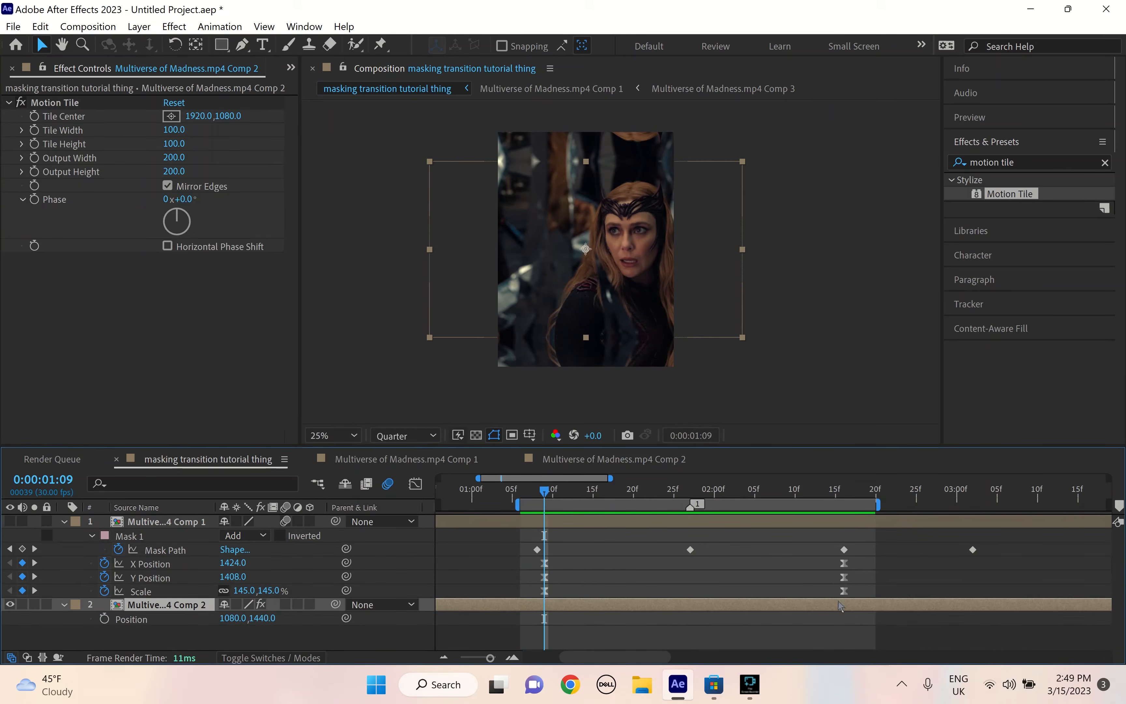
pyautogui.press('s')
pyautogui.click(105, 619)
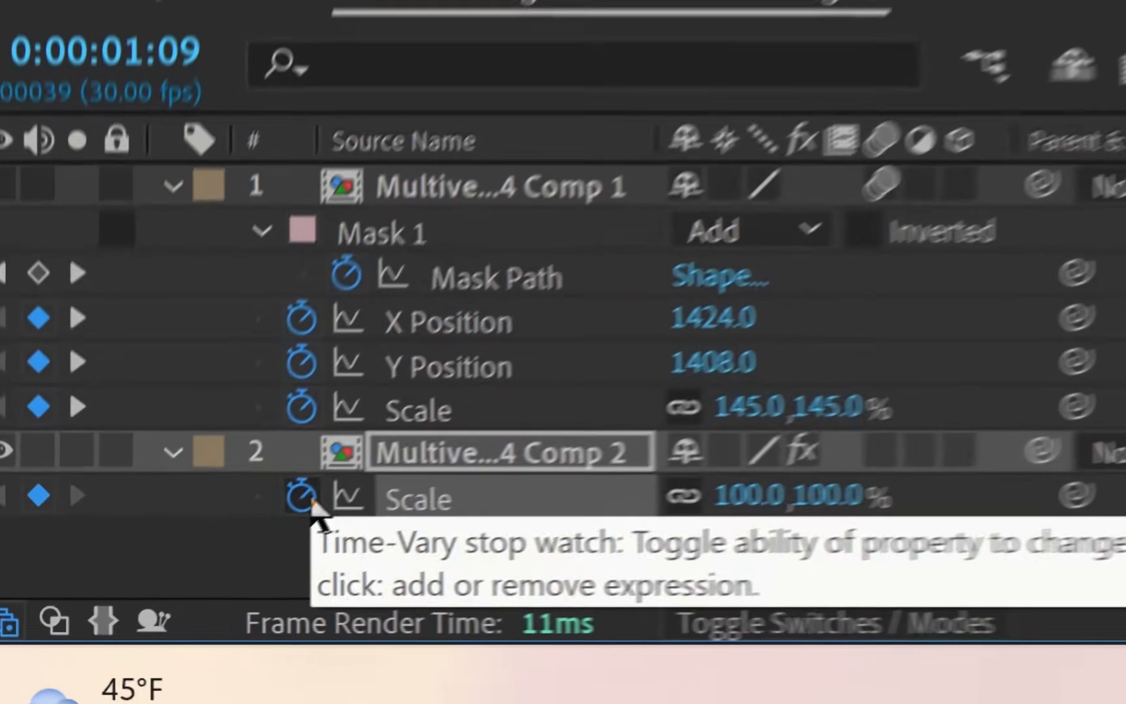
pyautogui.hotkey('alt', 'shift', 'p')
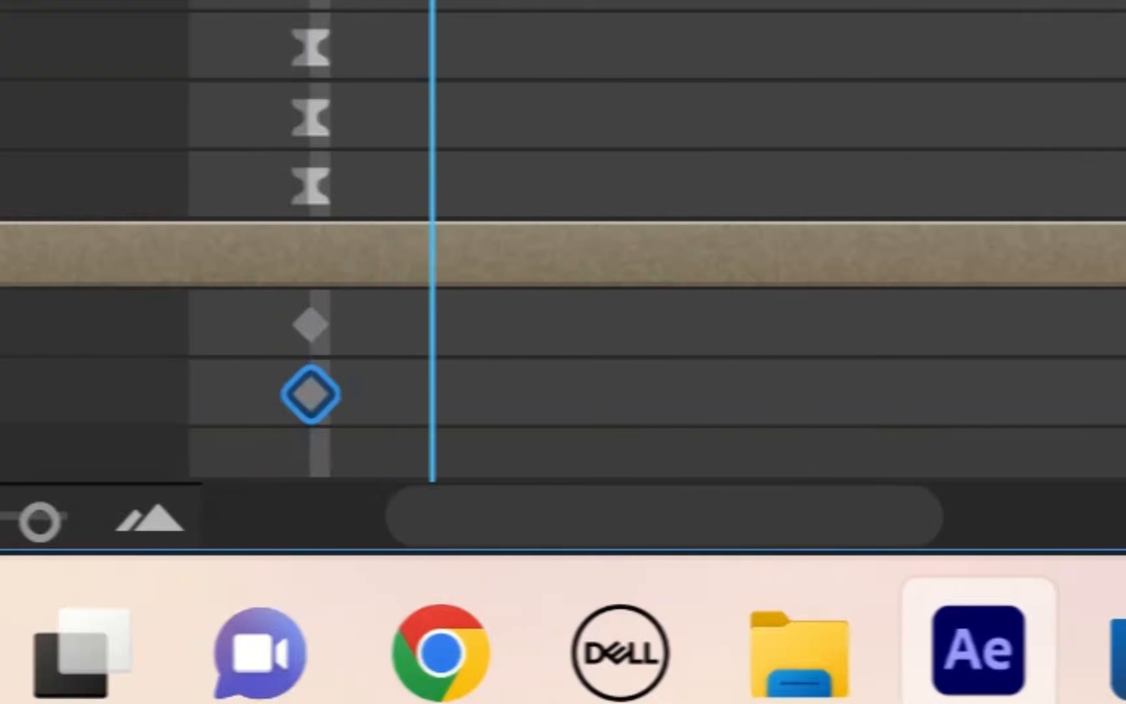
# Enable motion blur on the Comp 2 layer and add Position and Scale keyframes at 0:00:02:16.
pyautogui.moveTo(433, 4); pyautogui.dragTo(669, 49)
pyautogui.click(22, 618)
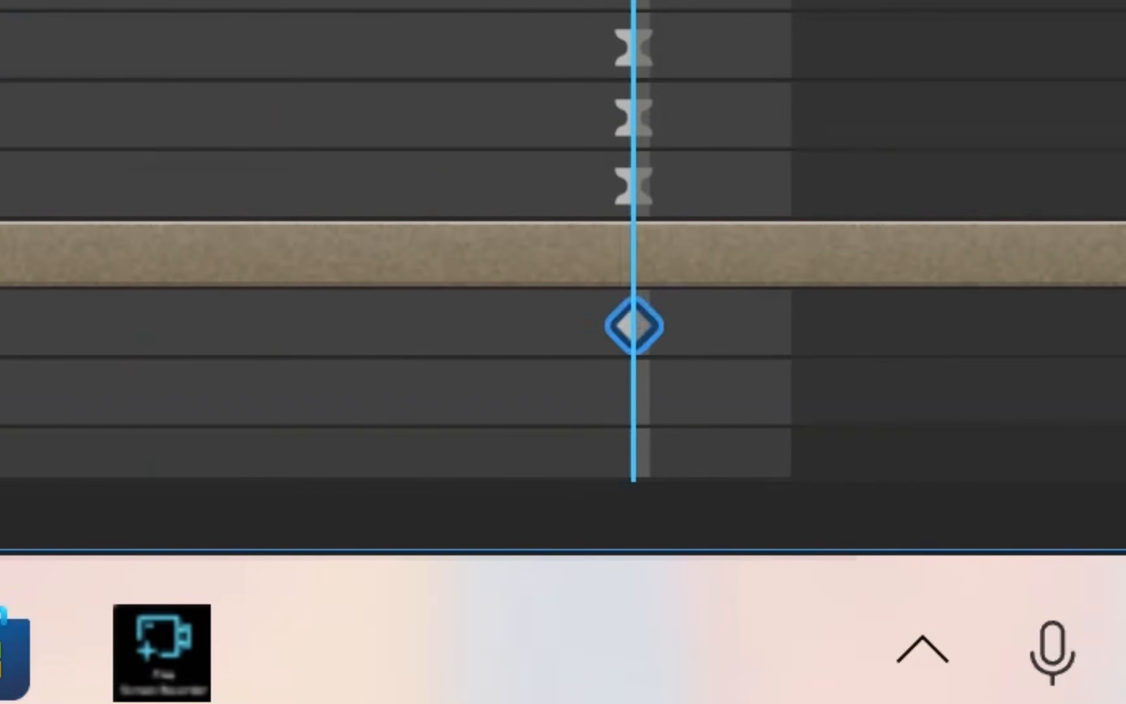
pyautogui.click(23, 633)
pyautogui.click(868, 632)
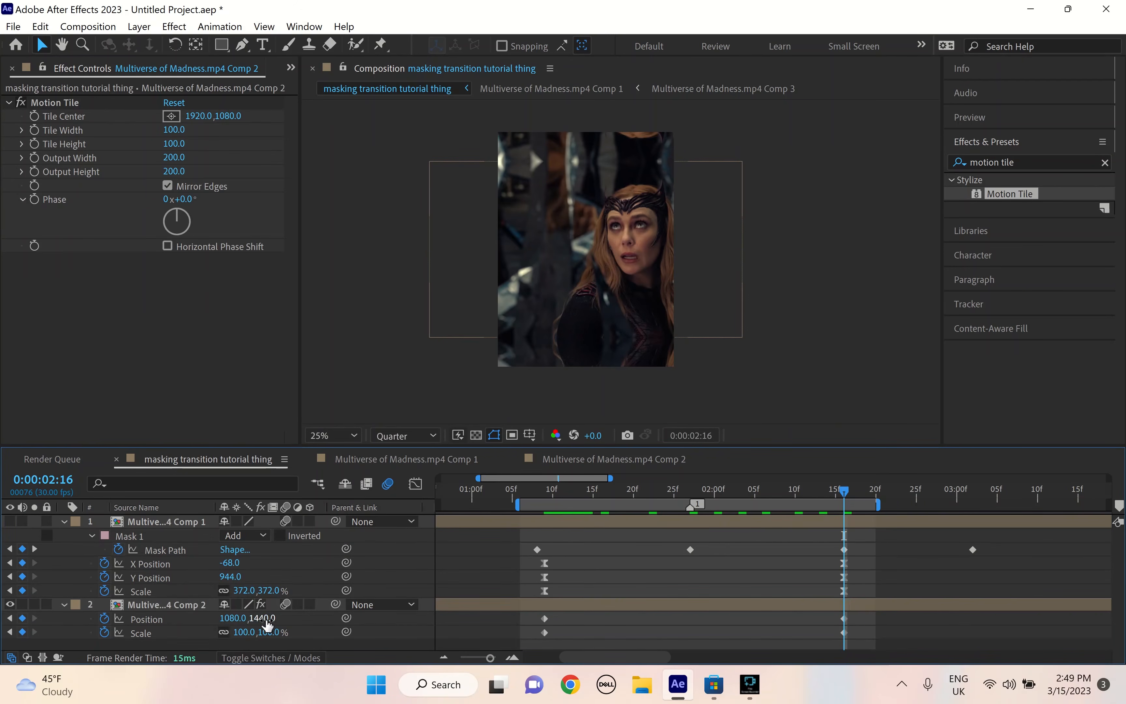
# At 0:00:02:16, set the Comp 2 layer's Scale to 138% and move it to about 220, 1504 to frame the face.
pyautogui.moveTo(265, 619); pyautogui.dragTo(275, 618)
pyautogui.hotkey('ctrl', 'z')
pyautogui.moveTo(276, 632); pyautogui.dragTo(302, 630)
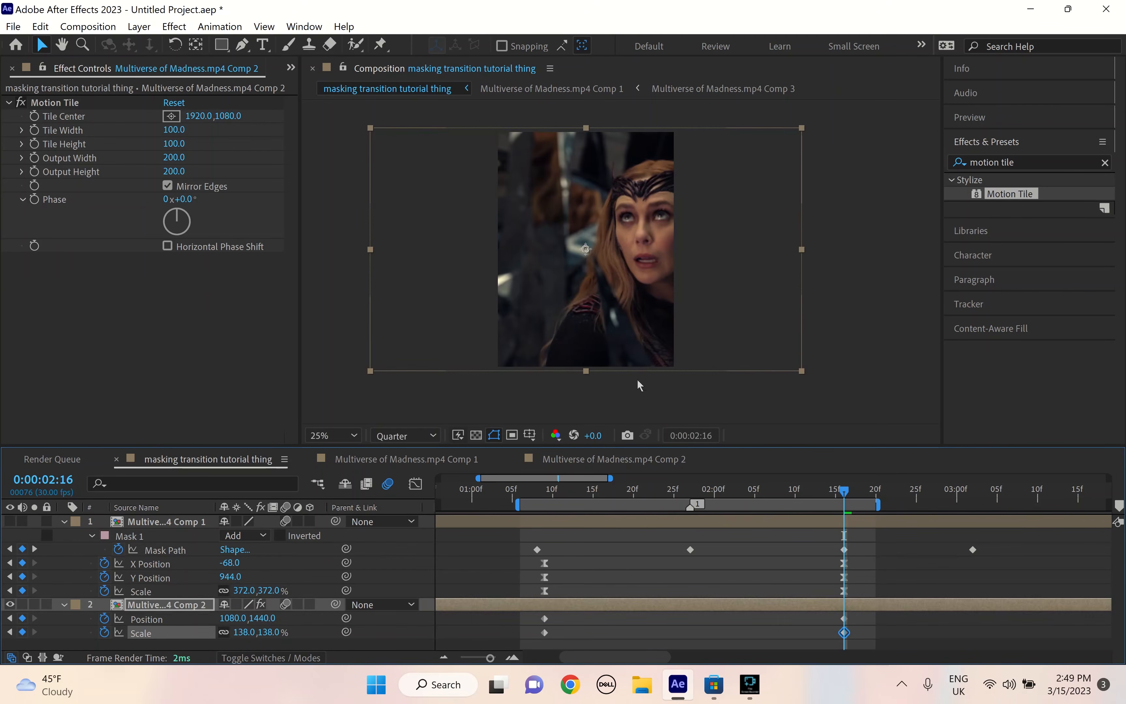
pyautogui.moveTo(750, 331); pyautogui.dragTo(691, 342)
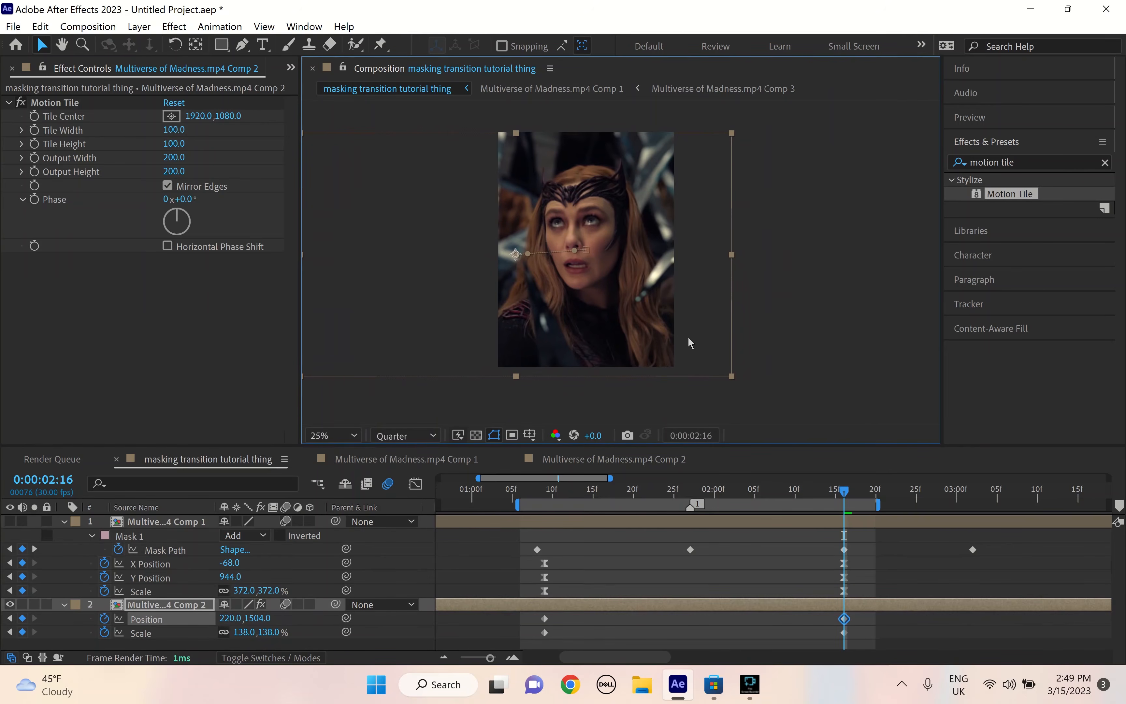
# At 0:00:01:09, show the Comp 1 layer again and set Comp 2's Scale to 68% and Position to about 1444, 1428.
pyautogui.moveTo(844, 491); pyautogui.dragTo(545, 565)
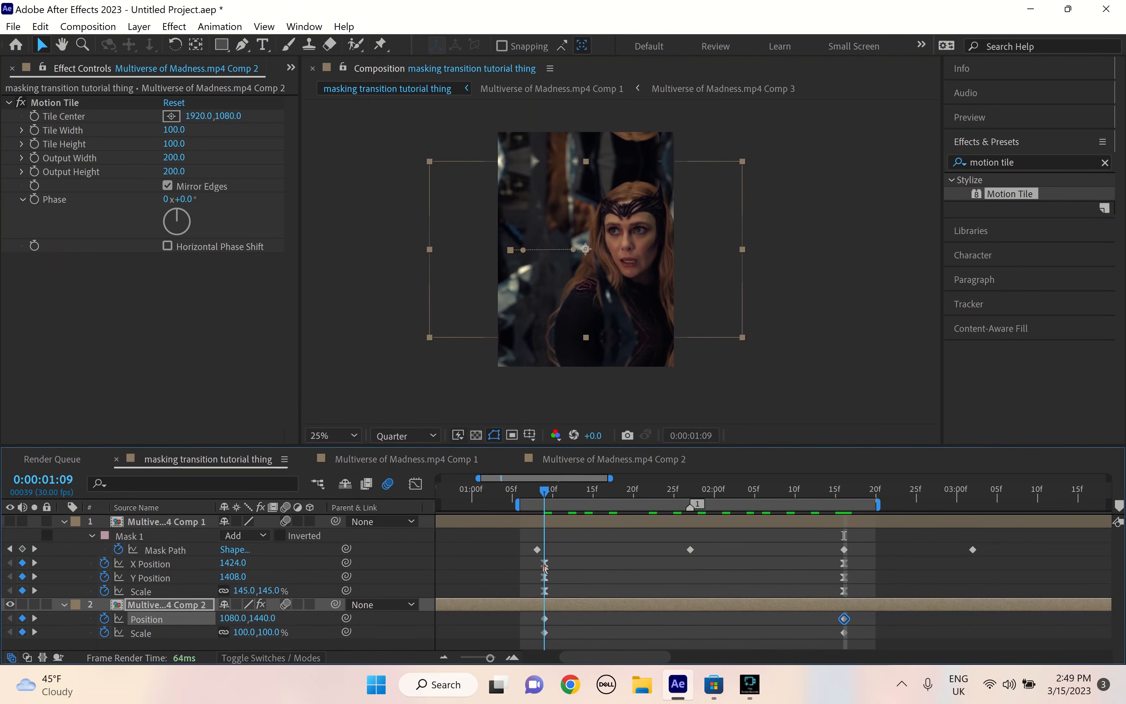
pyautogui.click(11, 522)
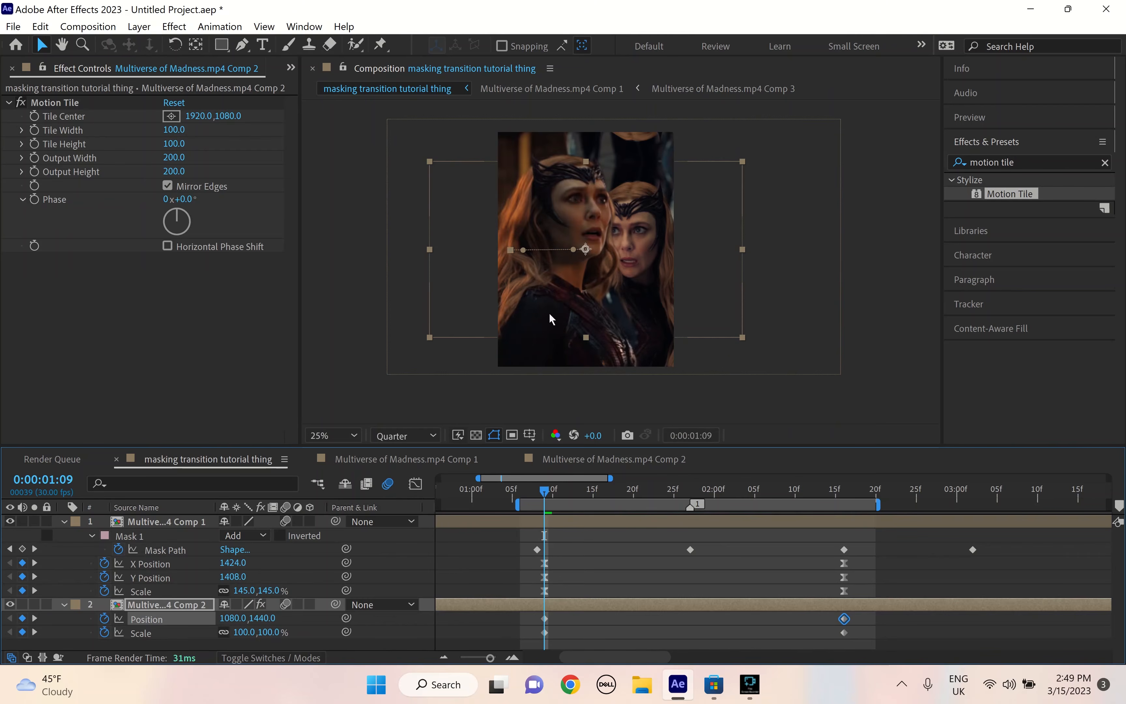
pyautogui.click(221, 652)
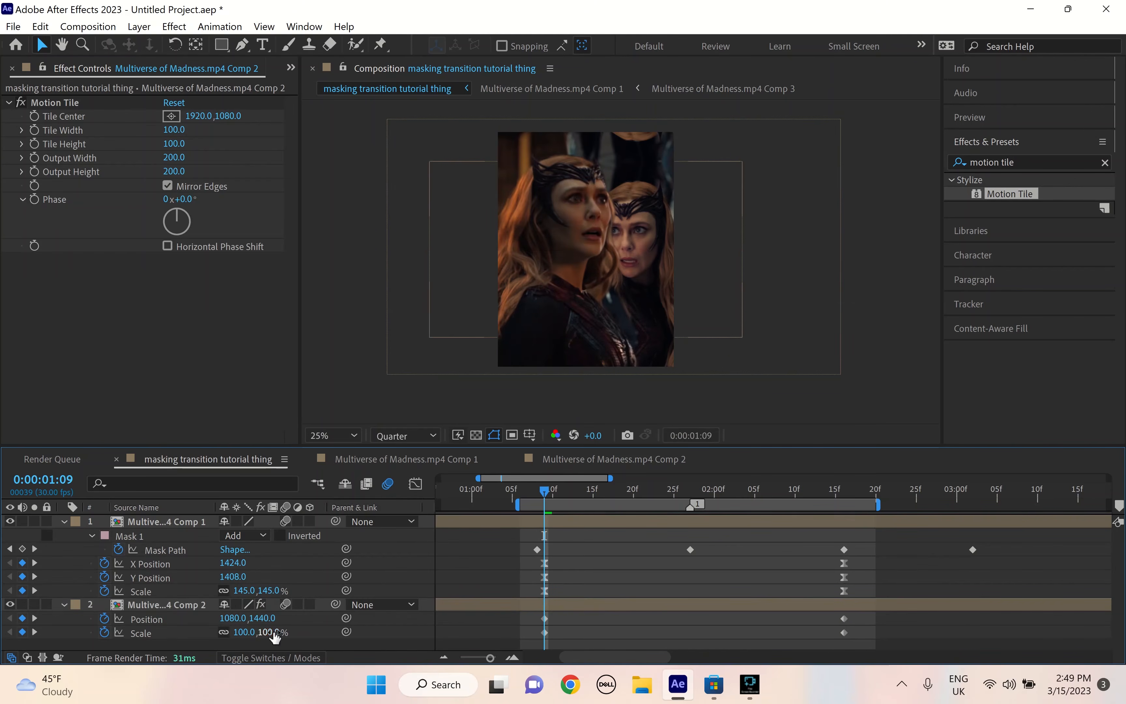
pyautogui.moveTo(275, 636); pyautogui.dragTo(249, 632)
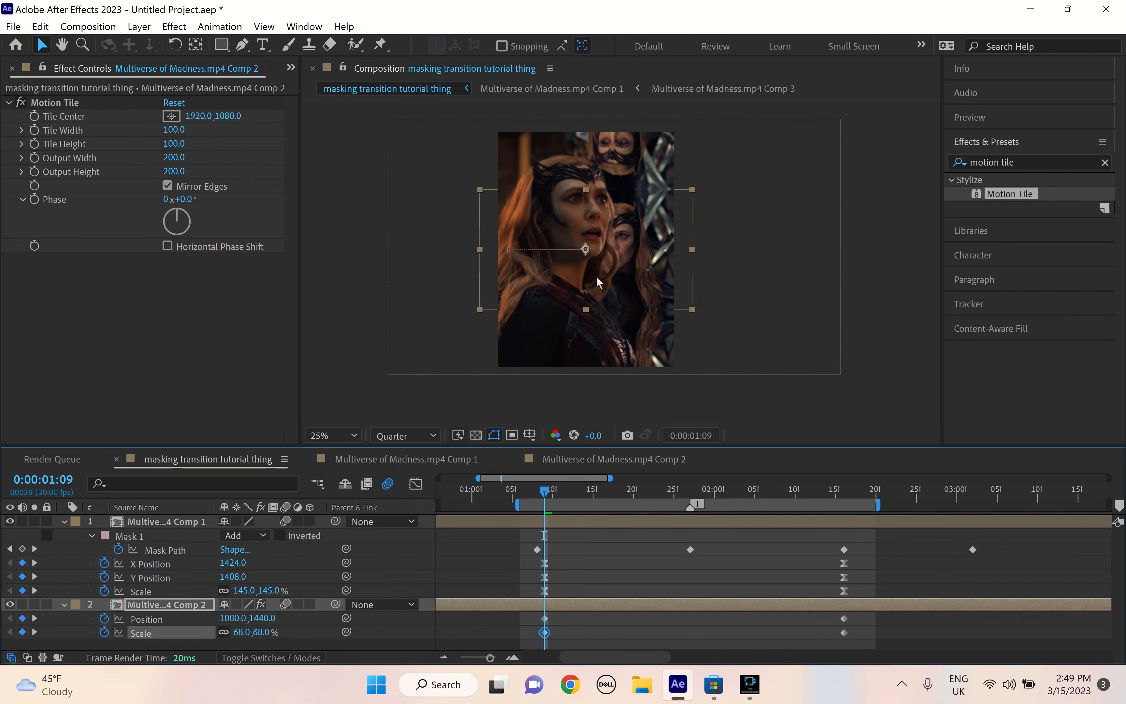
pyautogui.moveTo(597, 277); pyautogui.dragTo(628, 281)
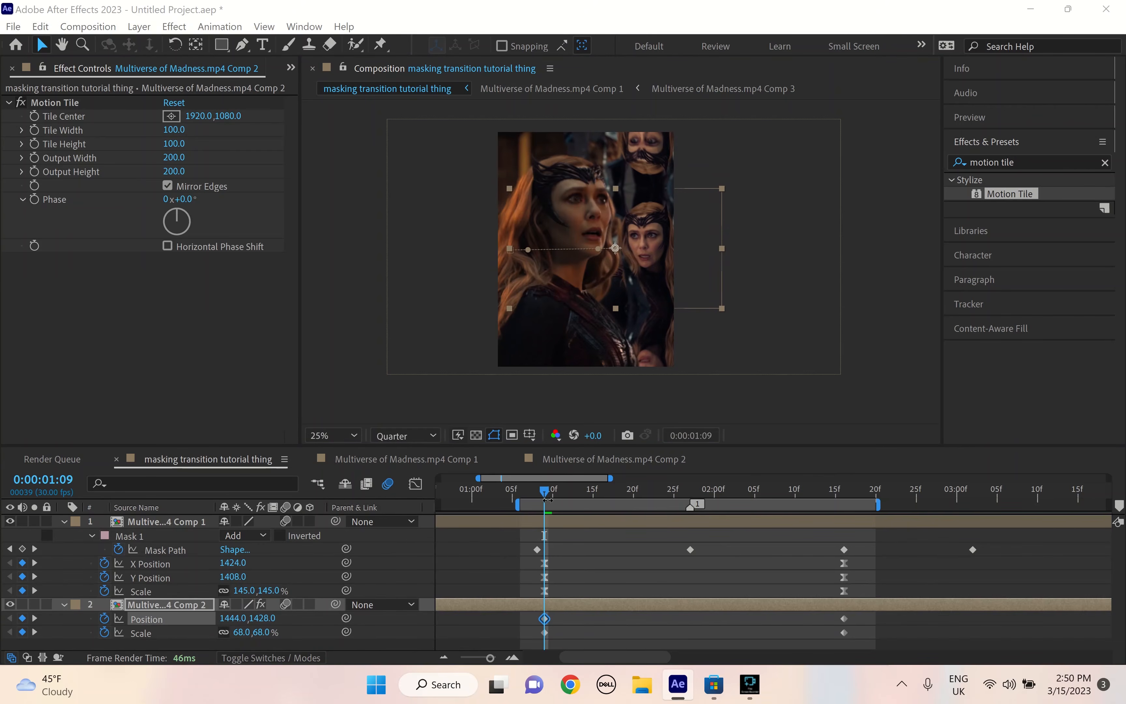
pyautogui.moveTo(547, 493); pyautogui.dragTo(546, 536)
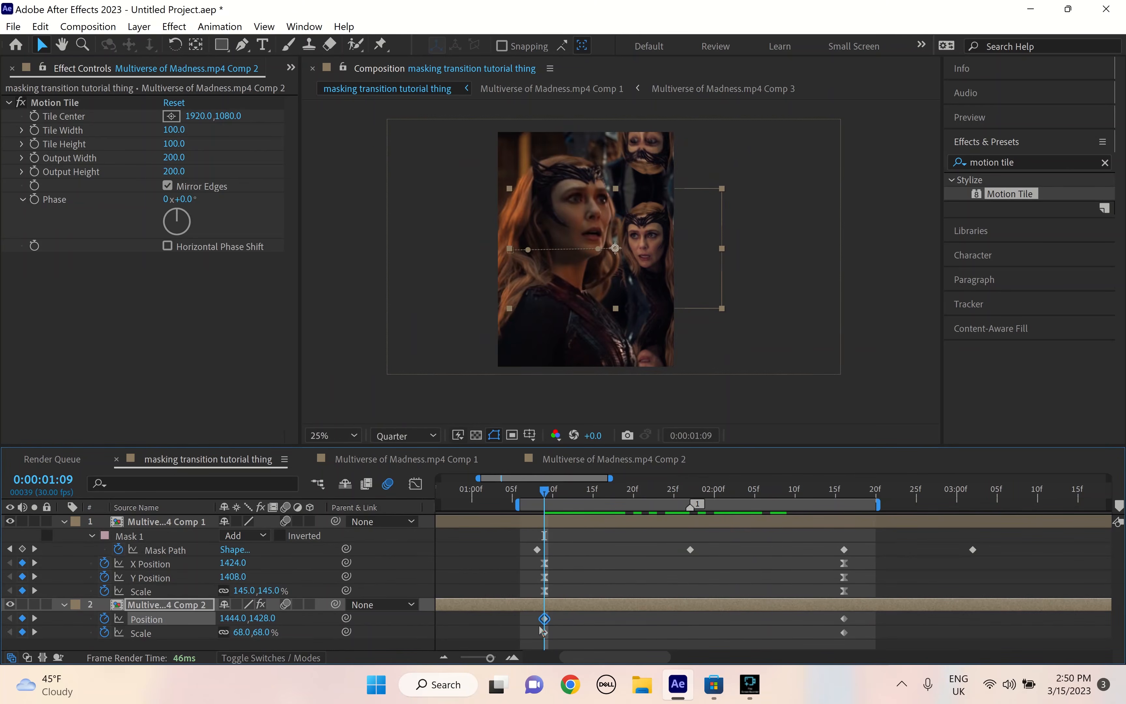
# Separate the Comp 2 layer's Position into X and Y dimensions and apply Easy Ease to all its Position and Scale keyframes.
pyautogui.rightClick(184, 627)
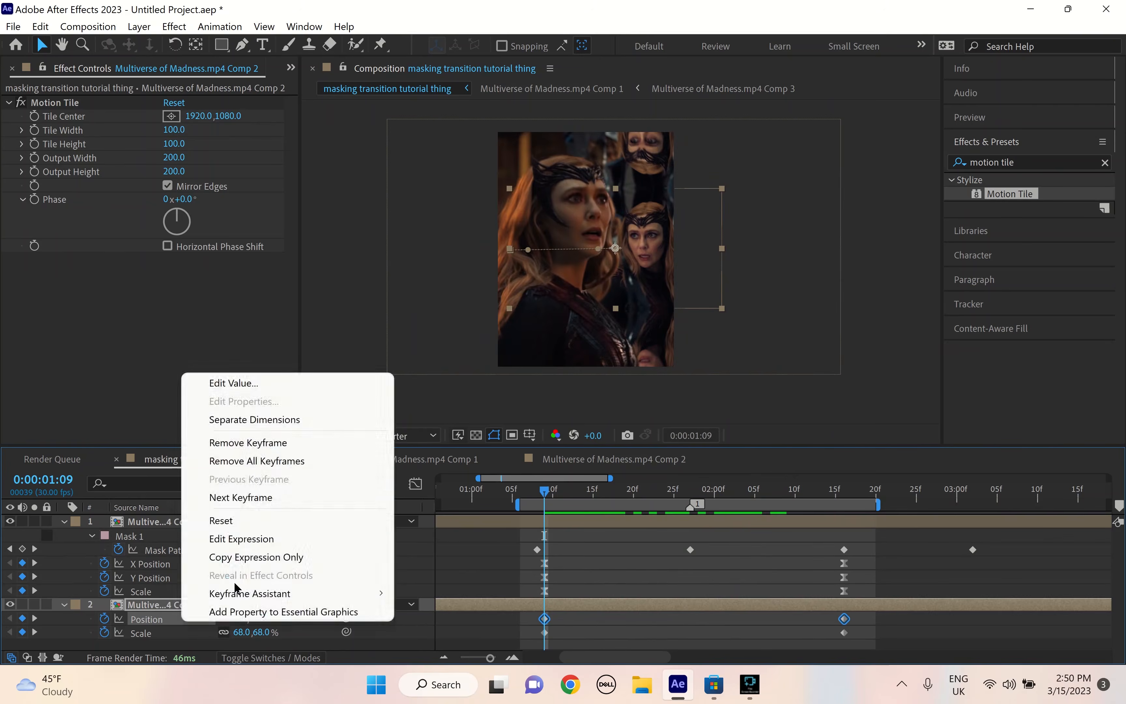
pyautogui.click(218, 421)
pyautogui.moveTo(68, 503); pyautogui.dragTo(1105, 627)
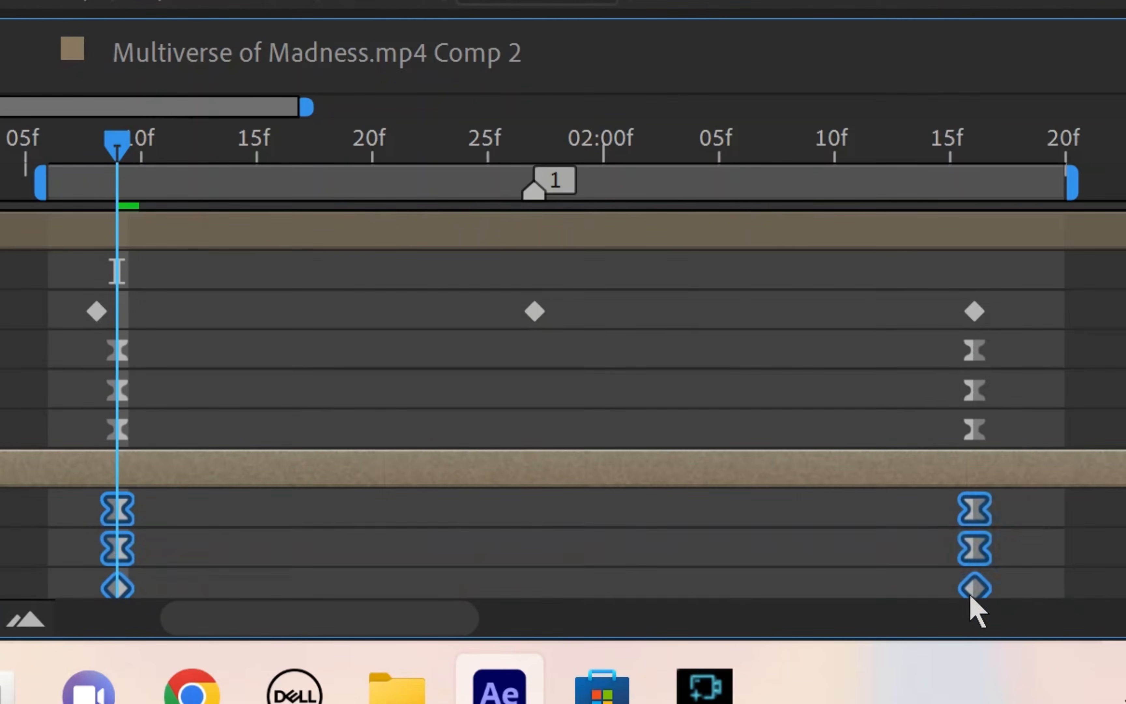
pyautogui.rightClick(973, 592)
pyautogui.moveTo(982, 570)
pyautogui.click(363, 246)
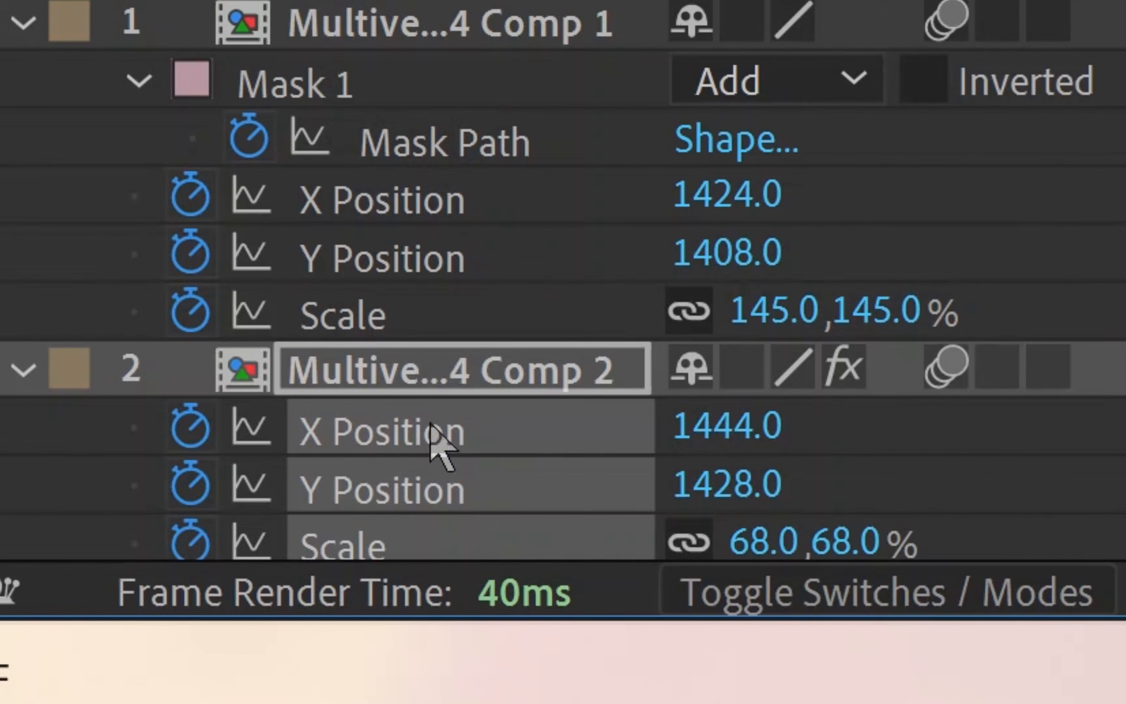
pyautogui.click(1031, 463)
pyautogui.rightClick(454, 435)
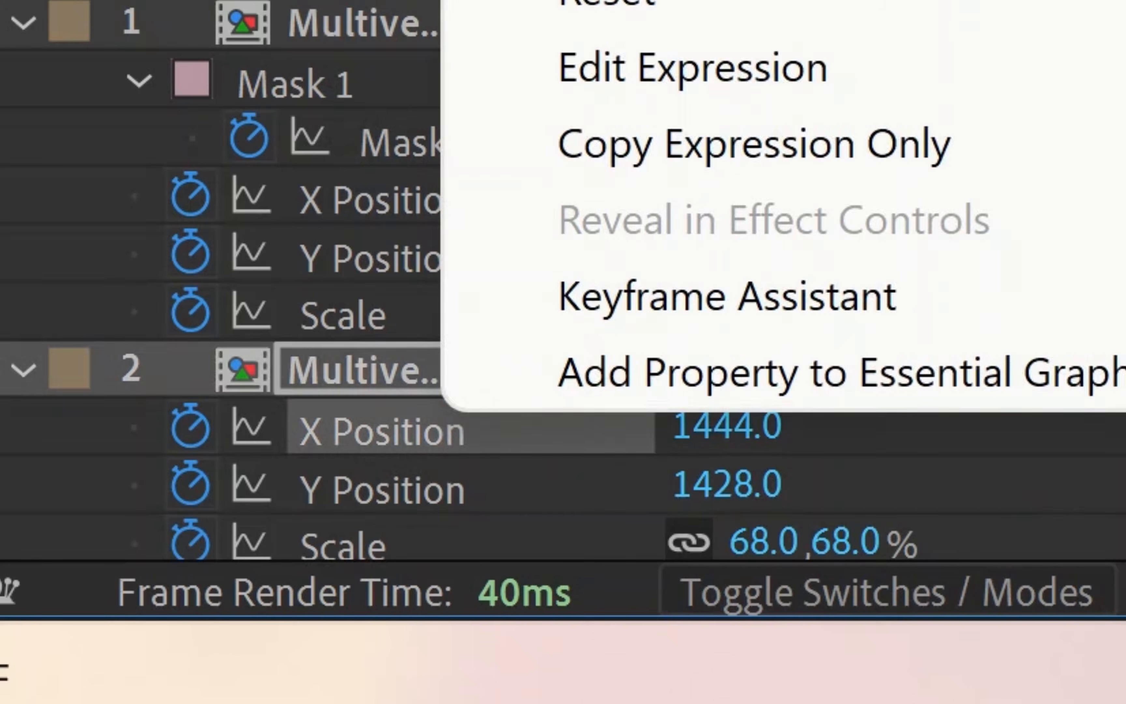
pyautogui.press('Escape')
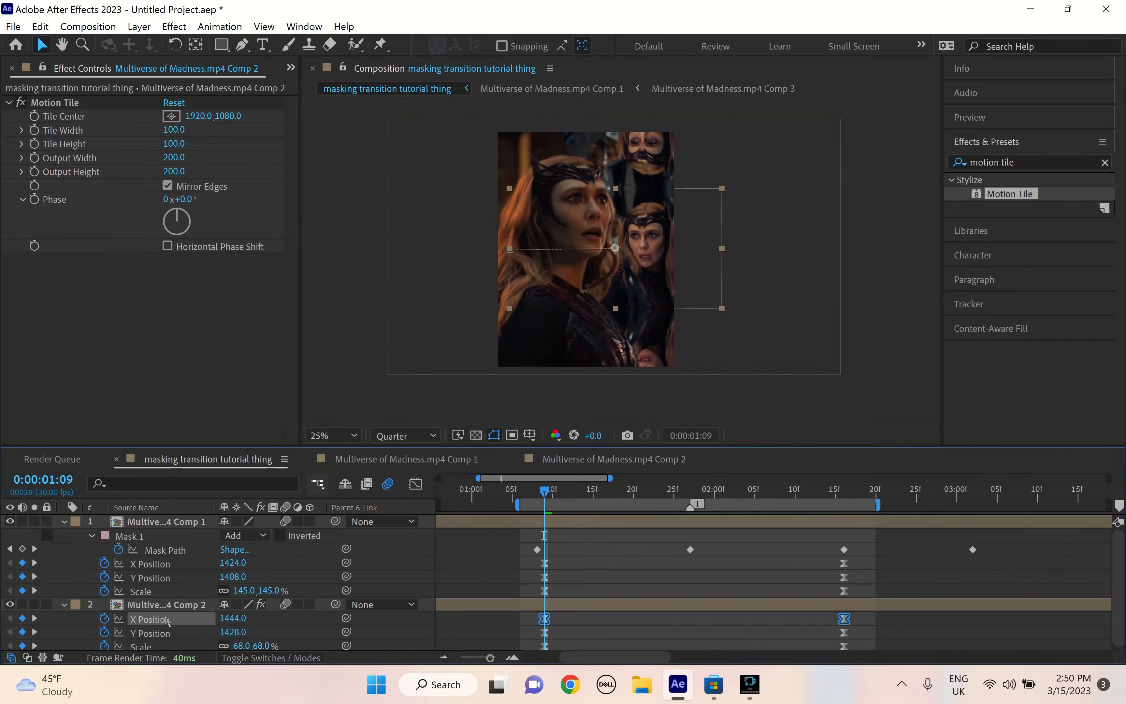
# Steepen Comp 2's X Position curve in the Graph Editor, extending its ease handles to about 0:00:02:01 and 0:00:01:19.
pyautogui.click(168, 620)
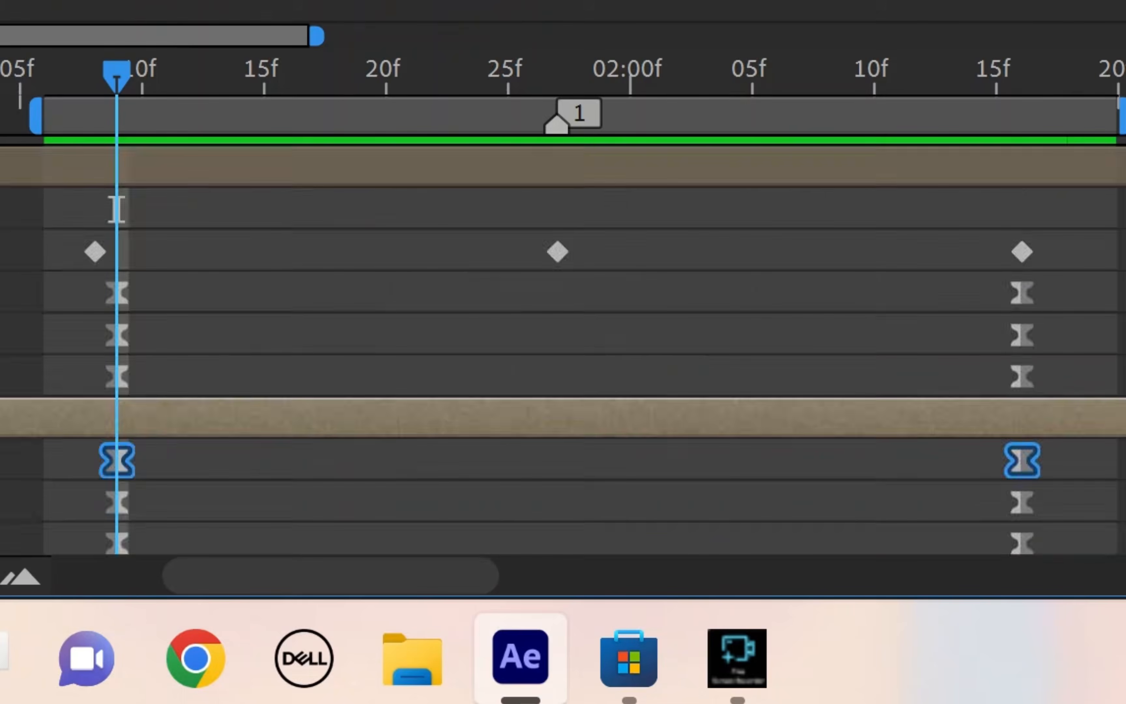
pyautogui.hotkey('shift', 'F3')
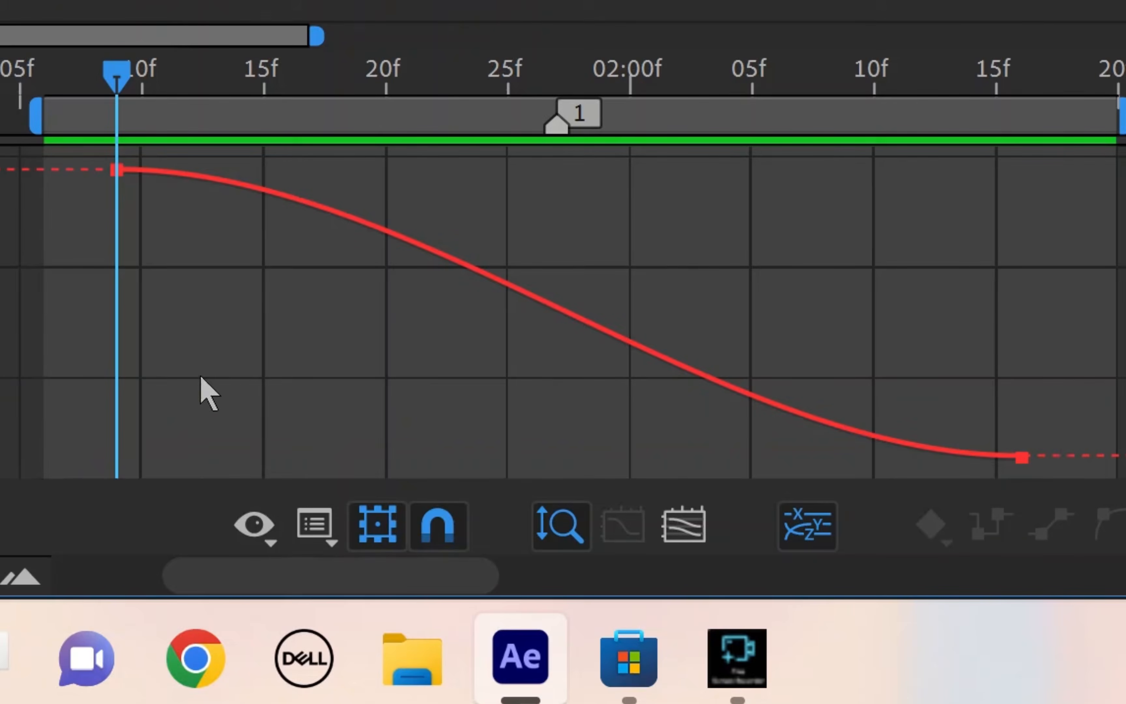
pyautogui.hotkey('ctrl', 'a')
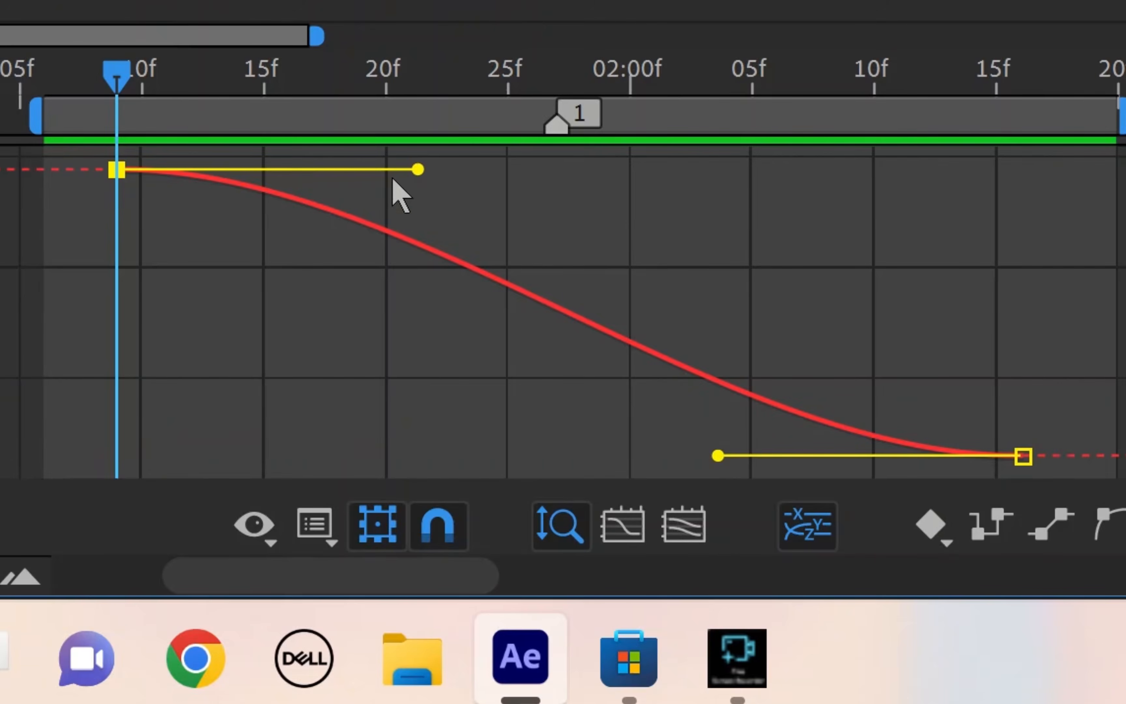
pyautogui.moveTo(412, 171); pyautogui.dragTo(652, 178)
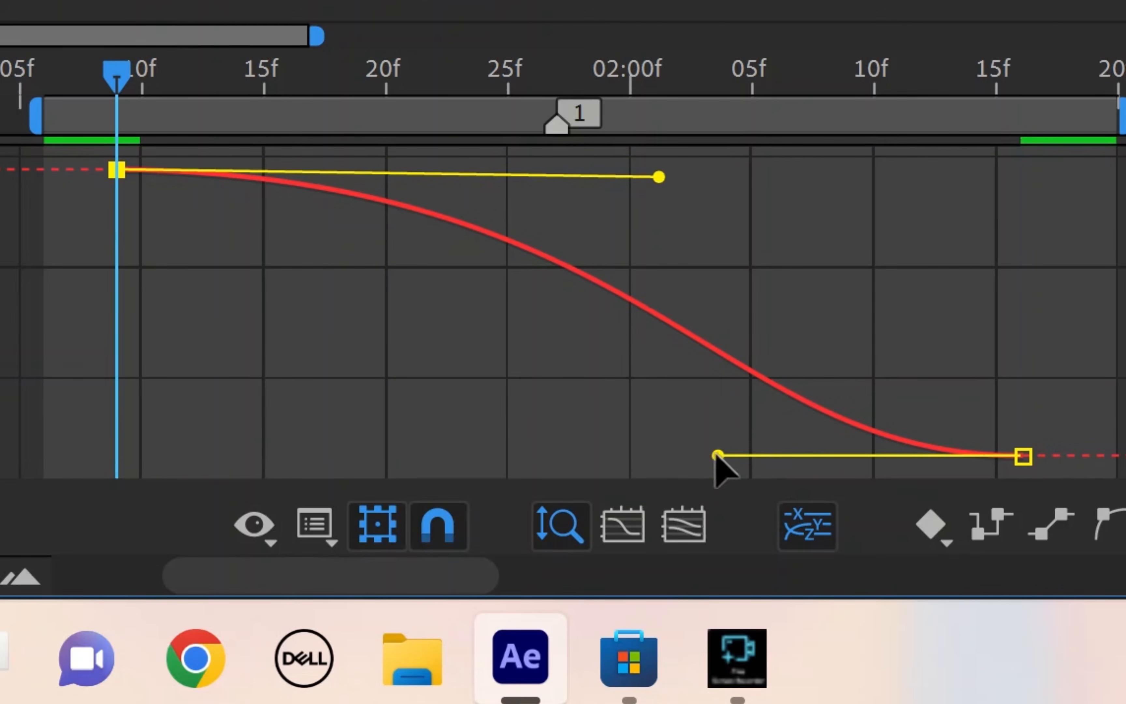
pyautogui.moveTo(717, 456); pyautogui.dragTo(368, 461)
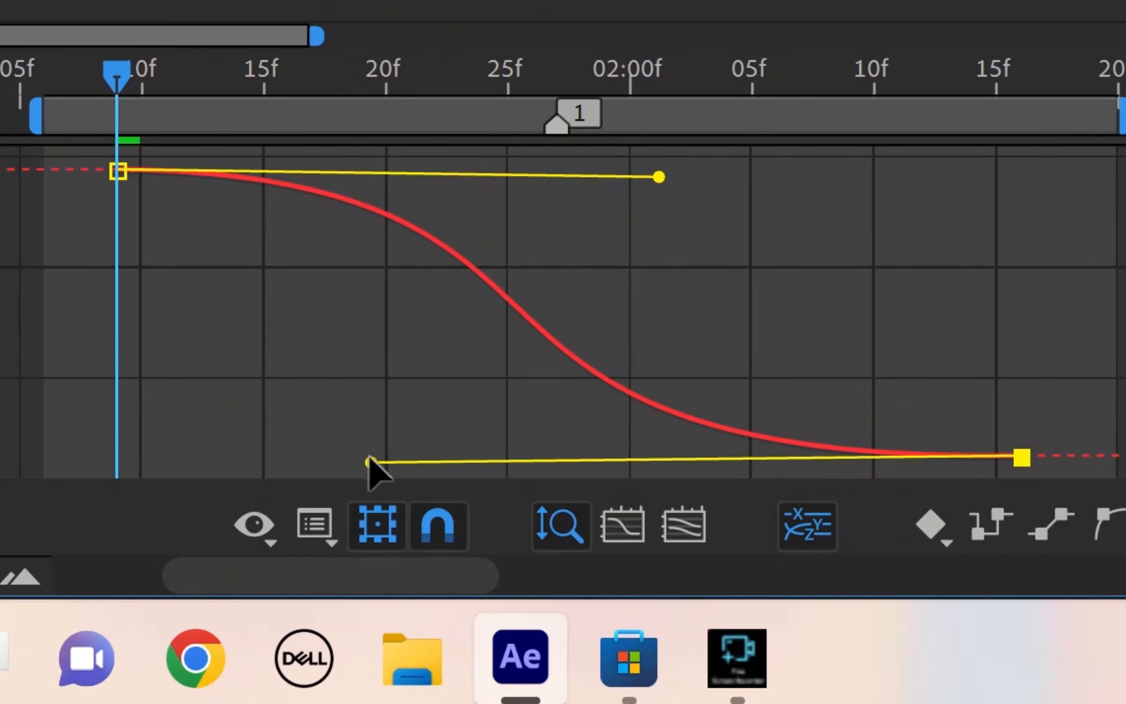
# Shape Comp 2's Y Position value curve into a steeper S, extending both keyframes' ease handles to about 0:00:02:02 and 0:00:01:23.
pyautogui.click(1, 186)
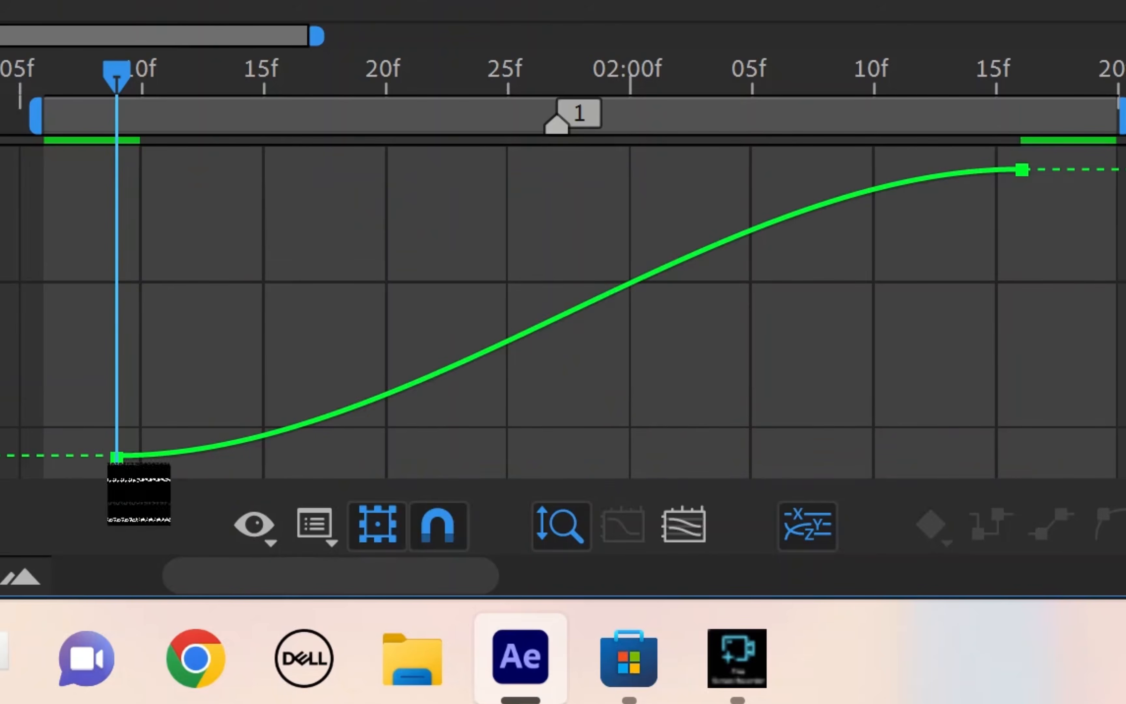
pyautogui.click(116, 458)
pyautogui.moveTo(418, 456); pyautogui.dragTo(683, 446)
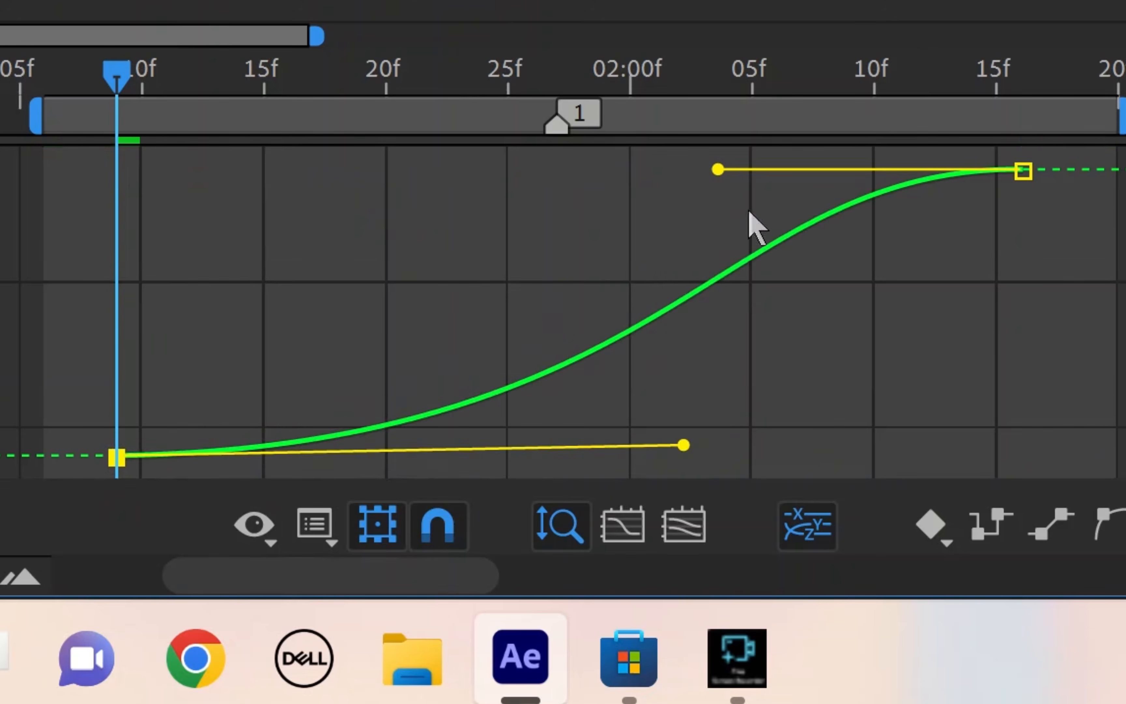
pyautogui.moveTo(717, 169); pyautogui.dragTo(508, 186)
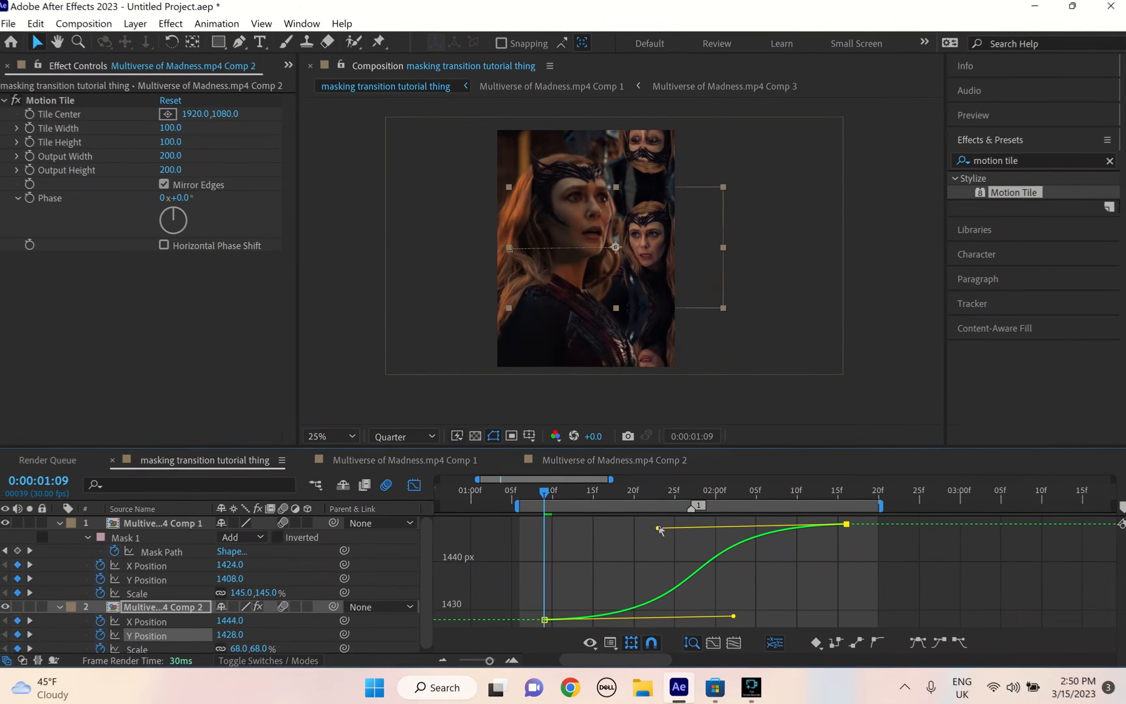
# Shape Comp 2's Scale value curve into a steeper S, extending both keyframes' ease handles to about 0:00:02:02 and 0:00:01:21.
pyautogui.click(204, 645)
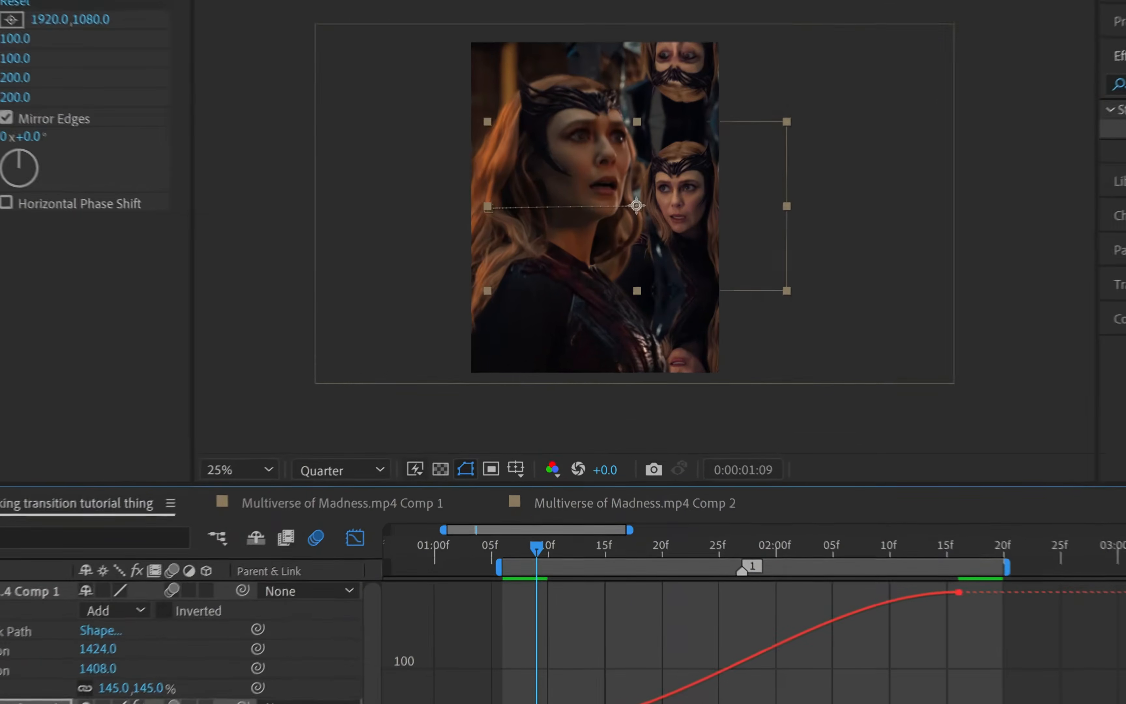
pyautogui.click(541, 666)
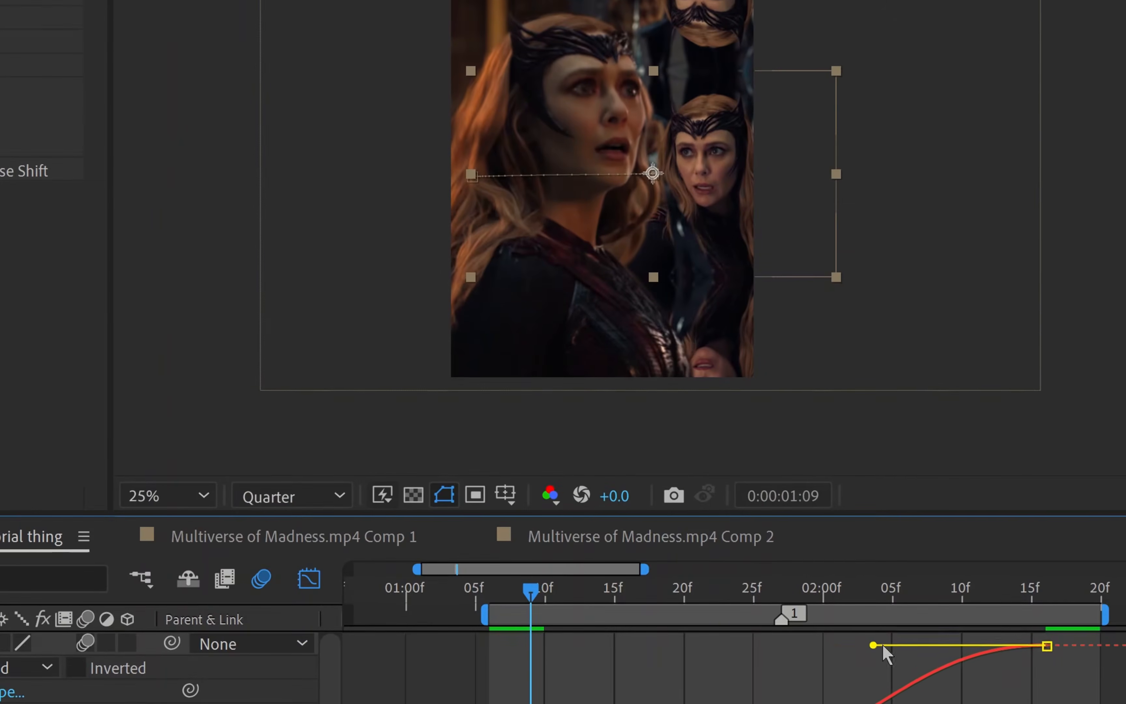
pyautogui.moveTo(874, 645); pyautogui.dragTo(722, 648)
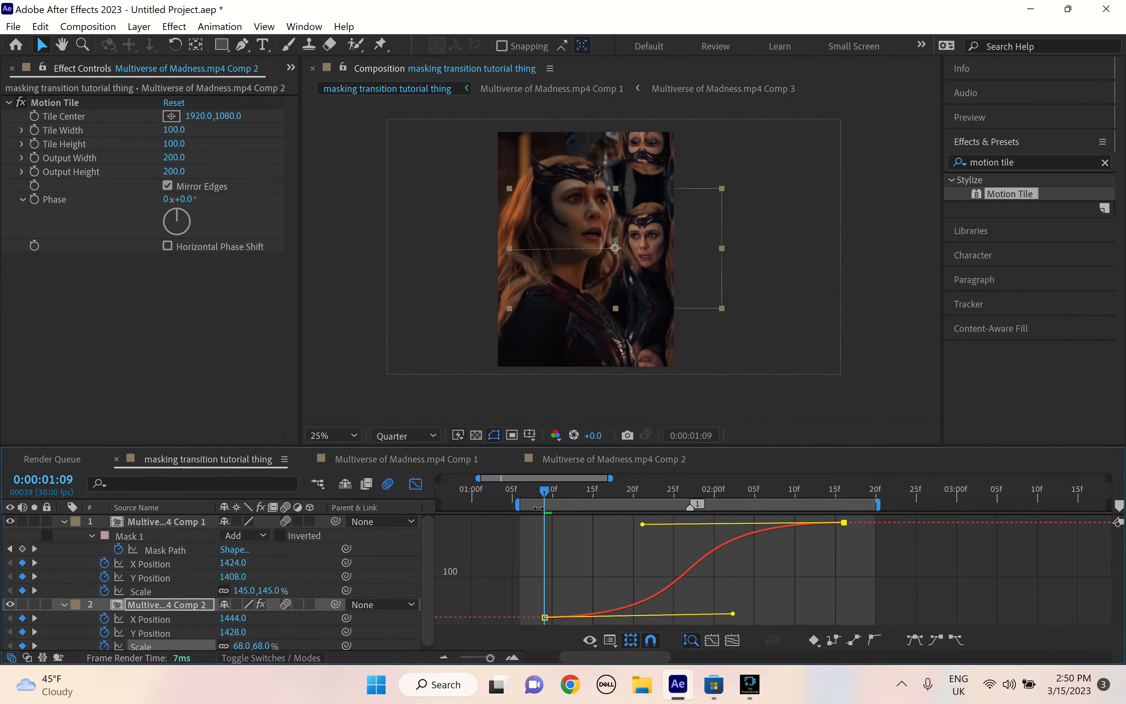
# Scrub and play back the transition, and compare the Comp 2 layer's X and Y Position curves.
pyautogui.moveTo(547, 499)
pyautogui.mouseDown()
pyautogui.moveTo(848, 514)
pyautogui.moveTo(551, 510)
pyautogui.mouseUp()
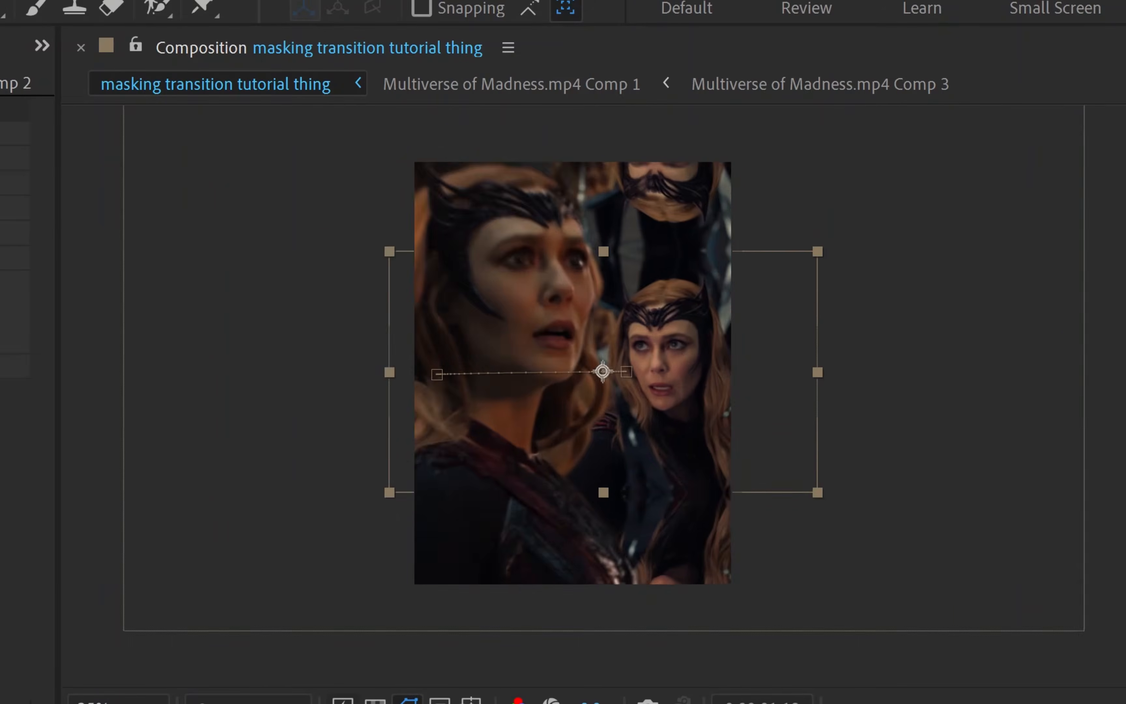
pyautogui.press('space')
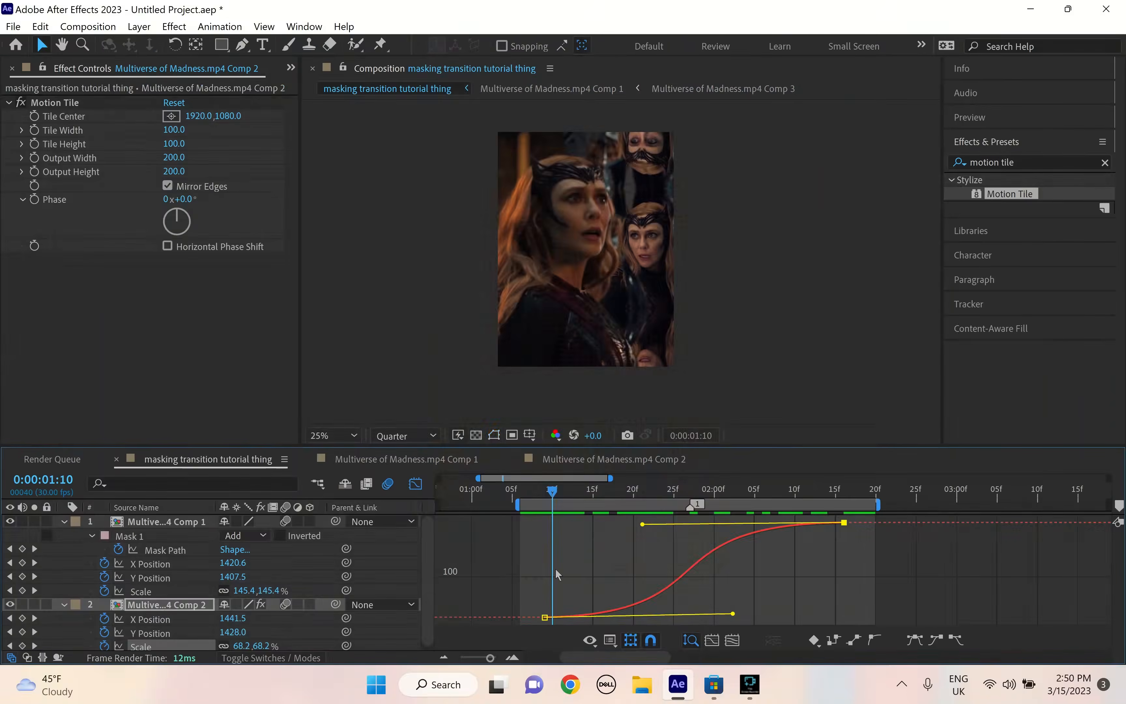
pyautogui.press('space')
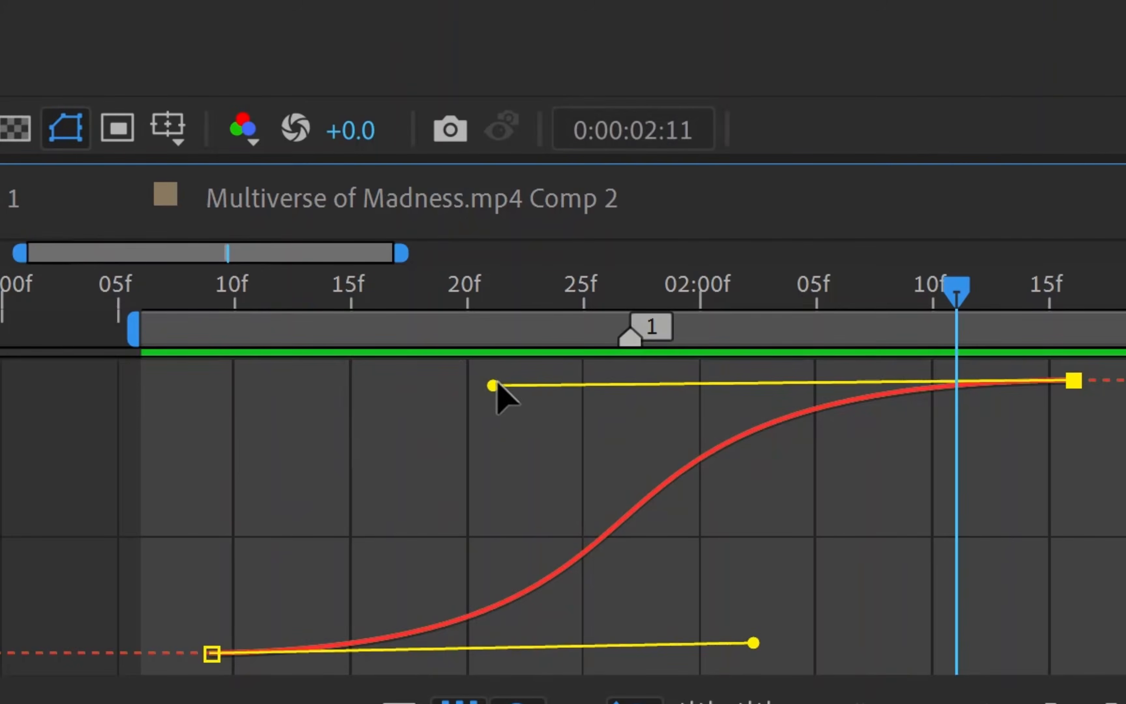
pyautogui.moveTo(497, 384); pyautogui.dragTo(522, 386)
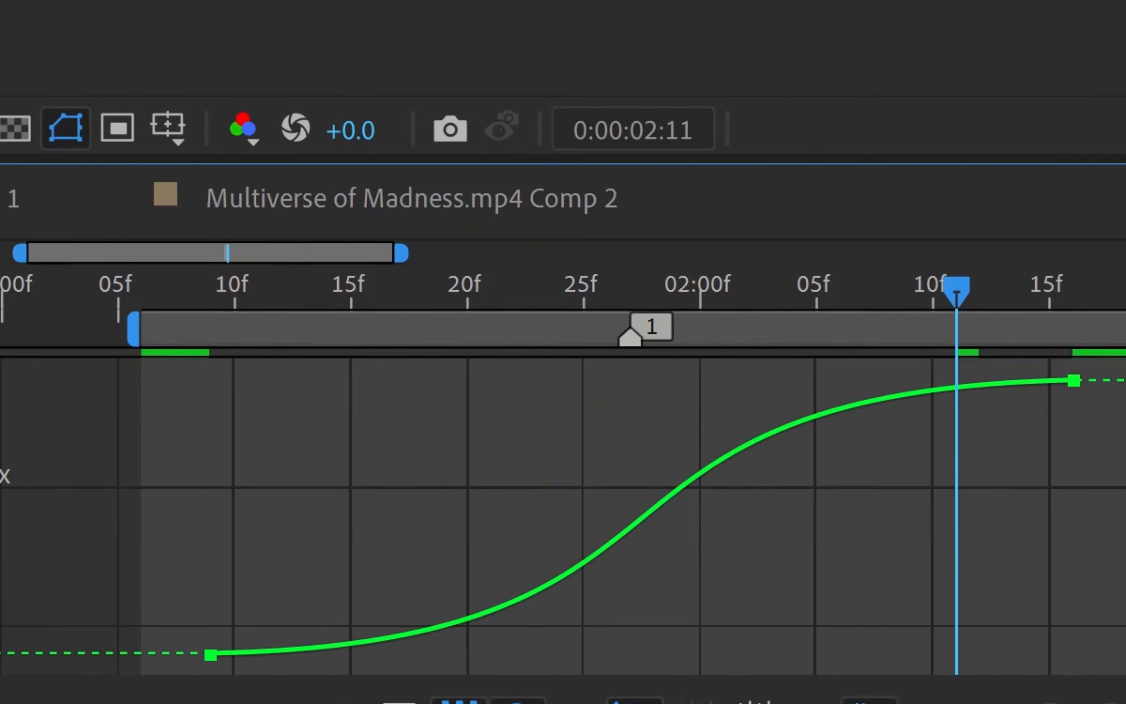
pyautogui.click(1074, 381)
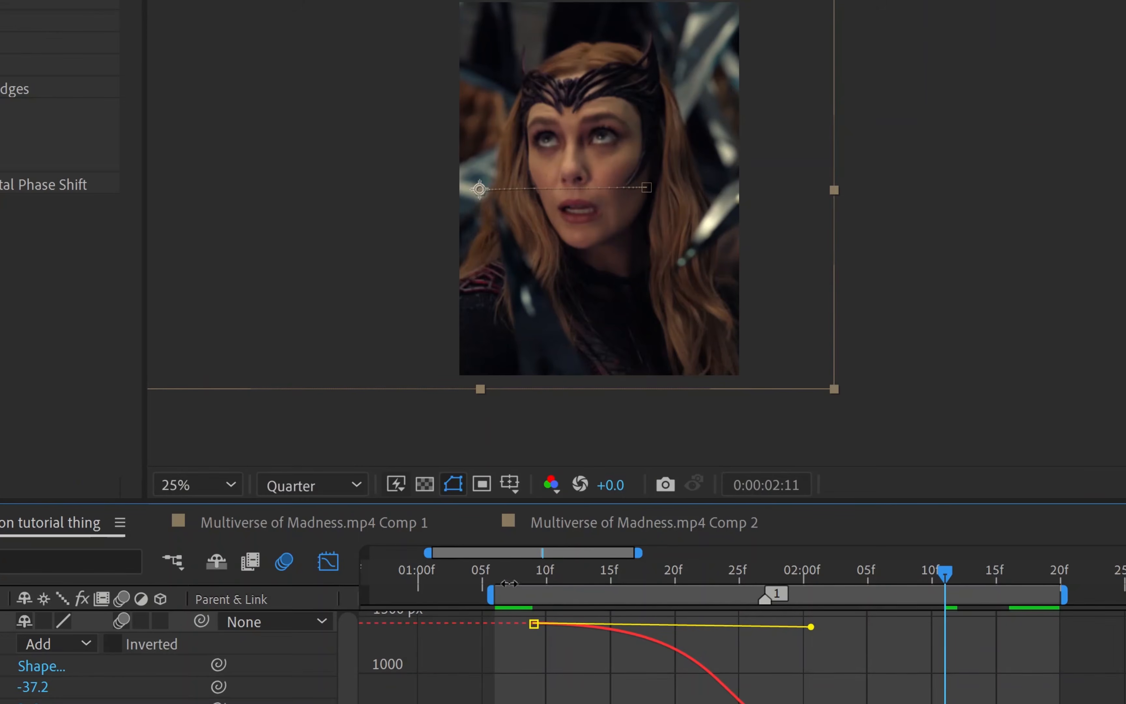
pyautogui.click(509, 582)
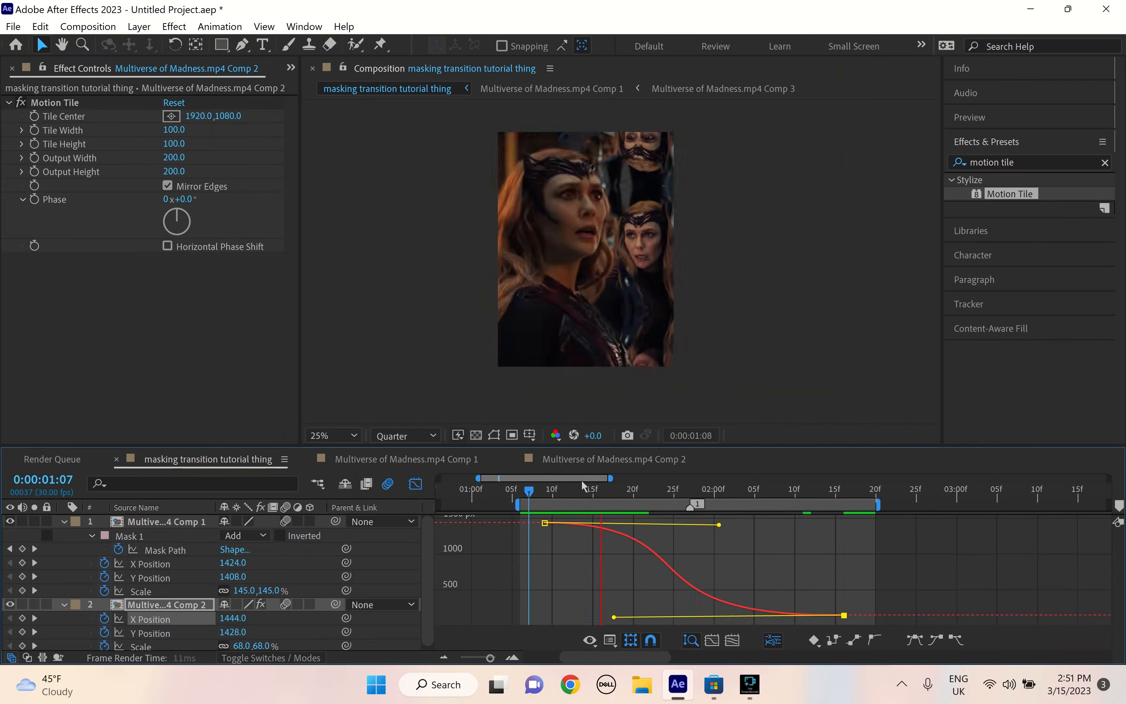
pyautogui.press('space')
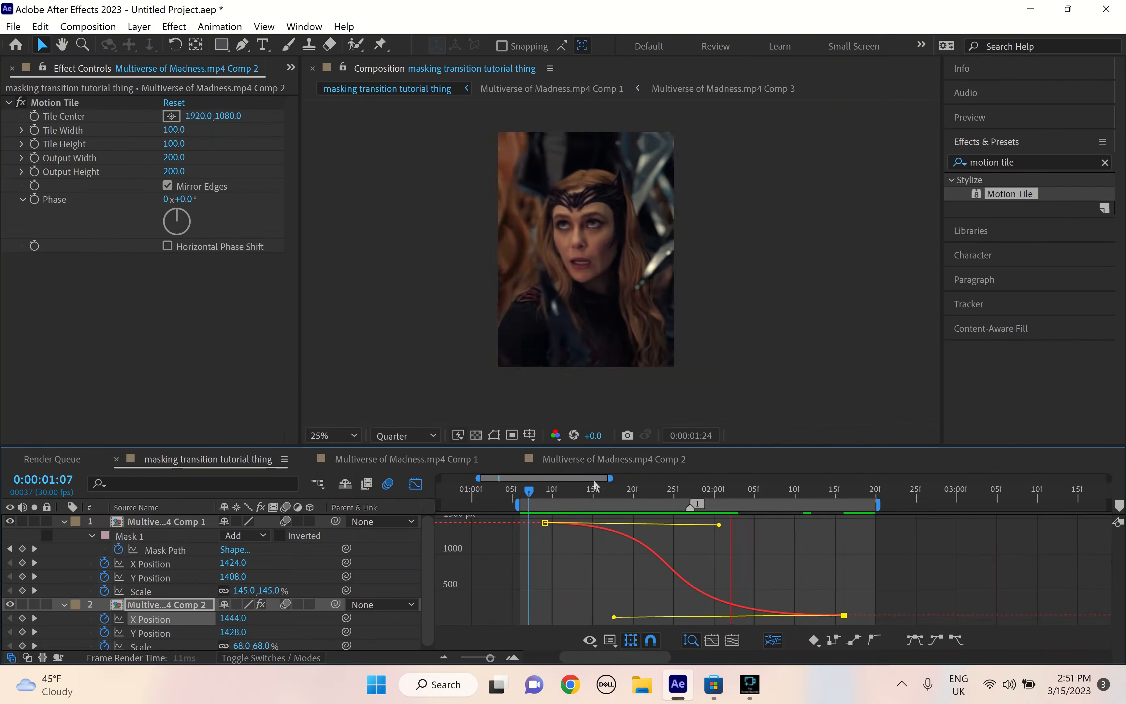
# At 0:00:01:27, refine Comp 2's X Position curve by lengthening the first keyframe's ease handle and shortening the last one's.
pyautogui.click(689, 495)
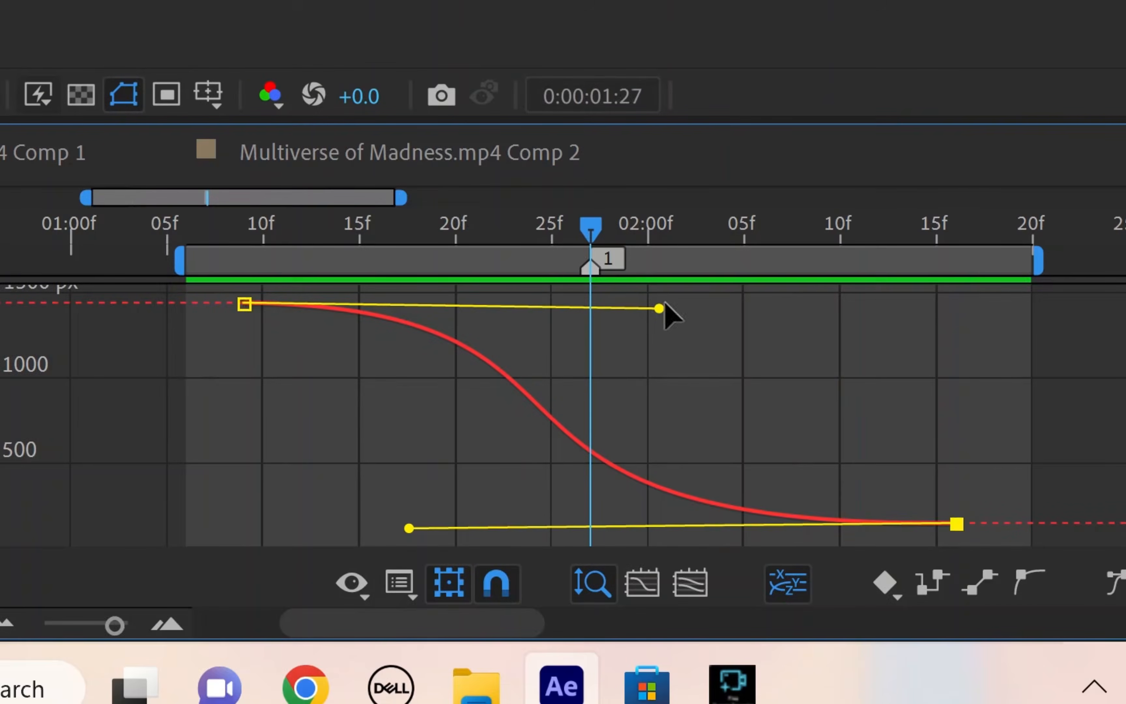
pyautogui.moveTo(720, 525); pyautogui.dragTo(736, 522)
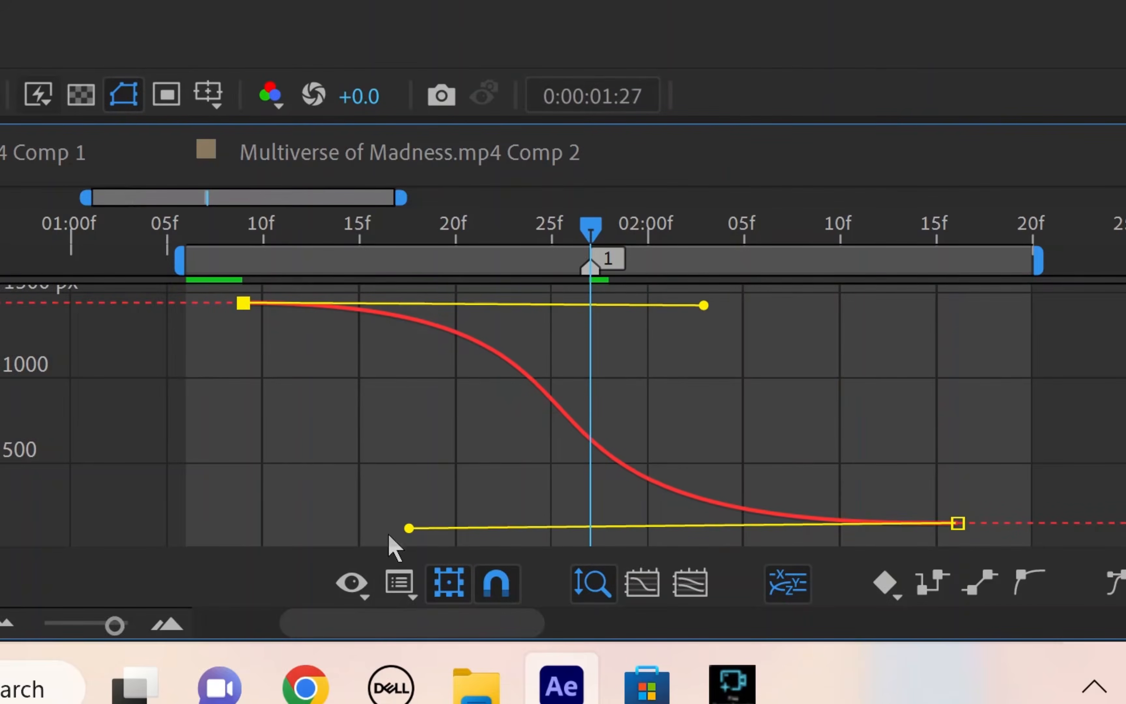
pyautogui.moveTo(409, 529); pyautogui.dragTo(493, 531)
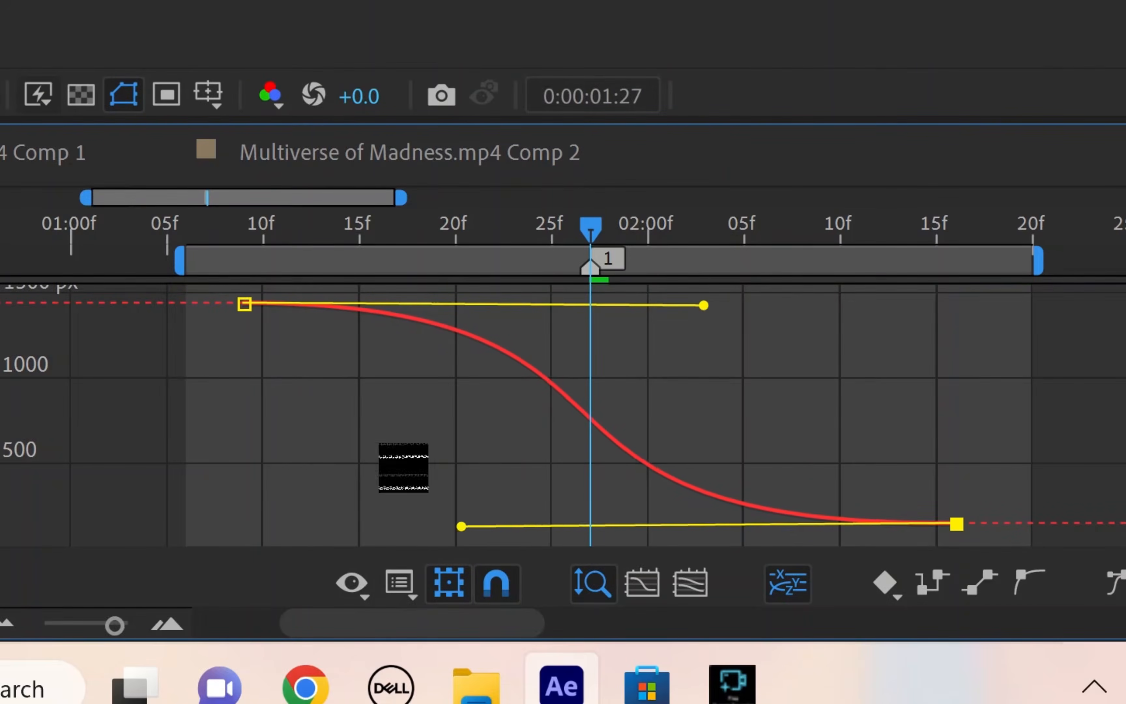
# Play back the adjusted masking transition and switch the timeline from the Graph Editor back to the keyframe view.
pyautogui.moveTo(235, 233); pyautogui.dragTo(186, 400)
pyautogui.press('space')
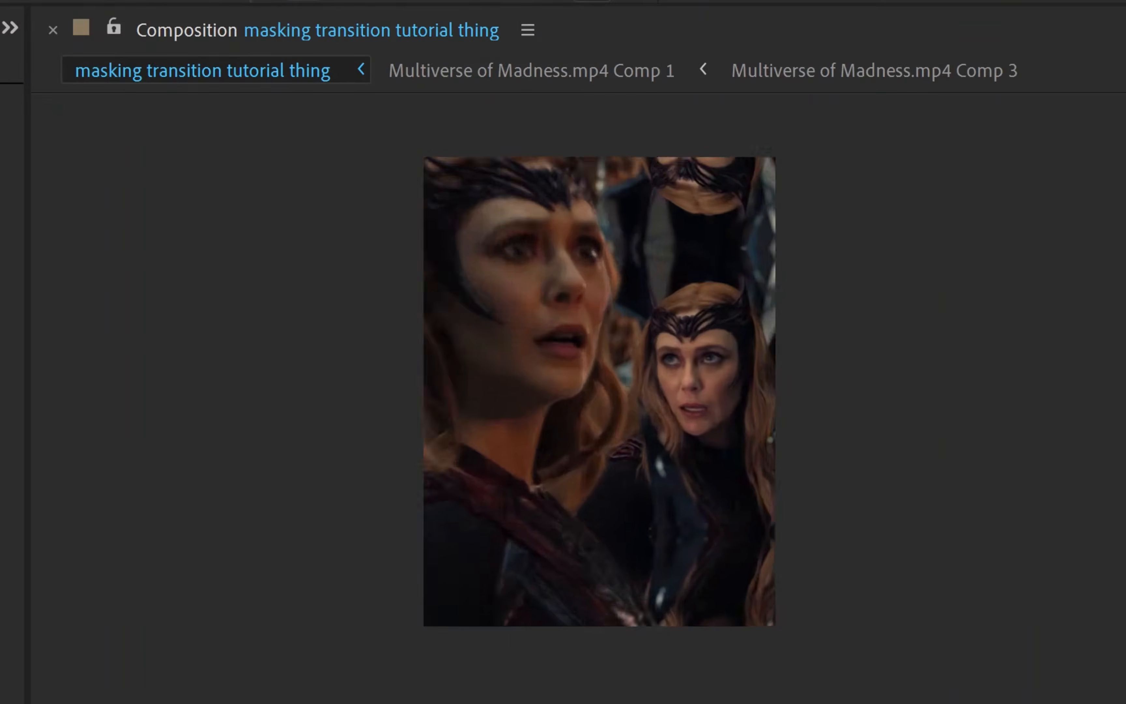
pyautogui.press('space')
pyautogui.click(414, 484)
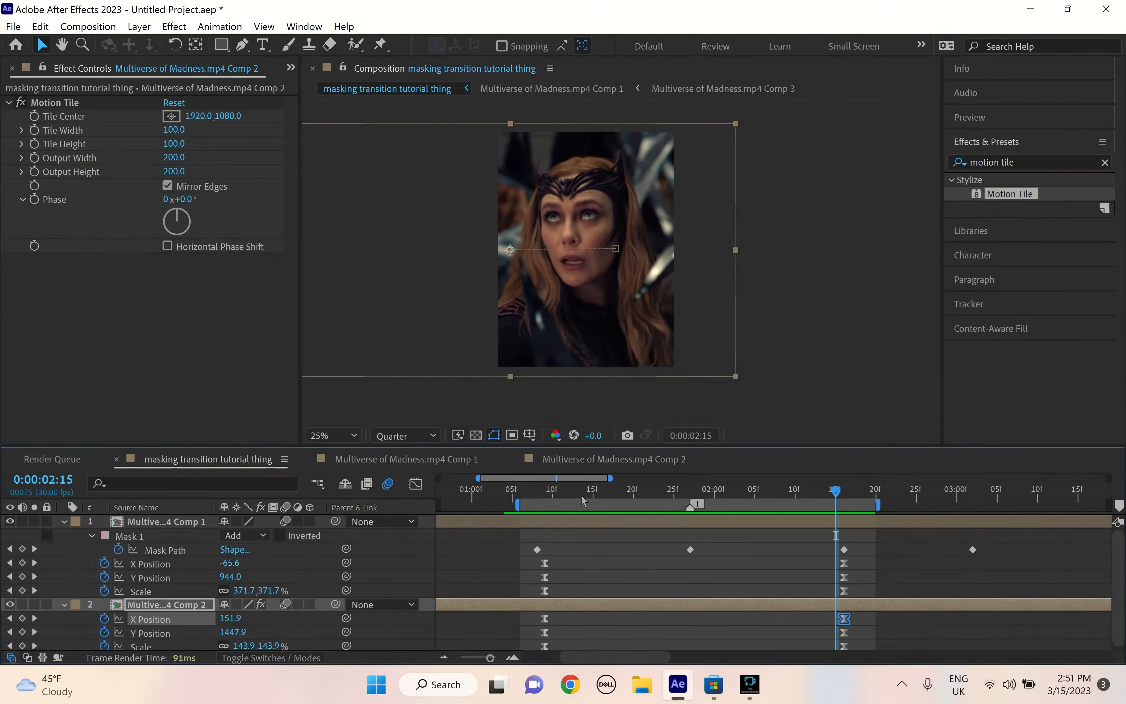
# At 0:00:01:09, reveal Comp 1's mask properties and add a 100% Mask Opacity keyframe to Mask 2.
pyautogui.click(544, 490)
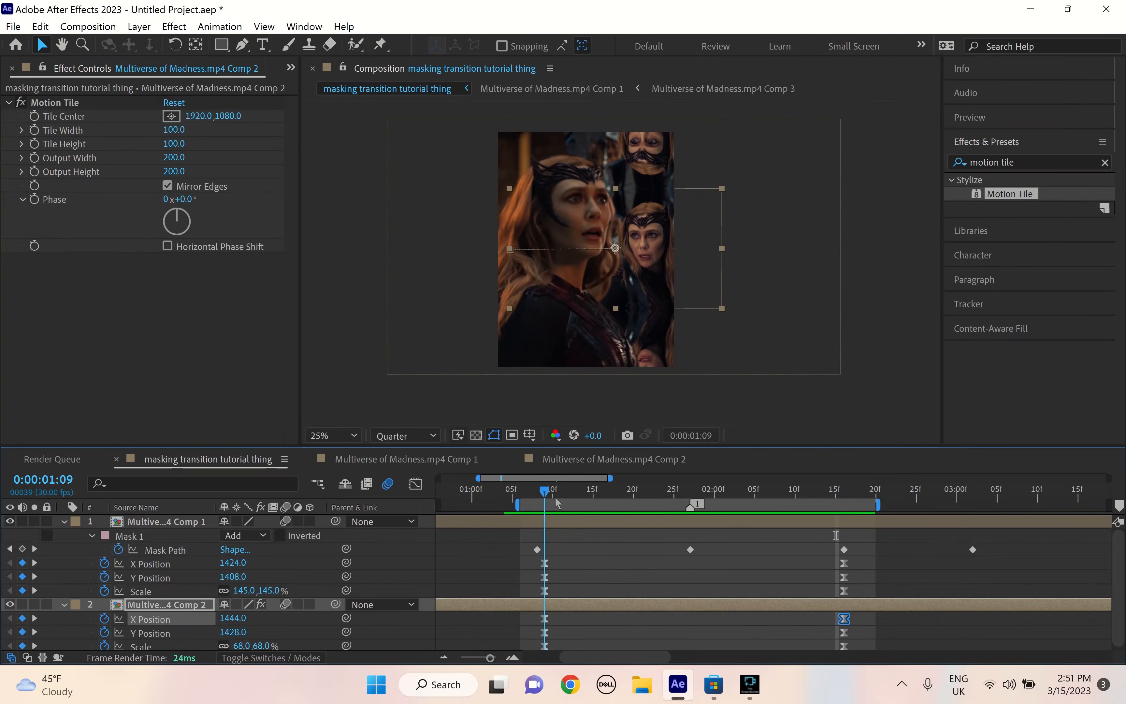
pyautogui.click(131, 522)
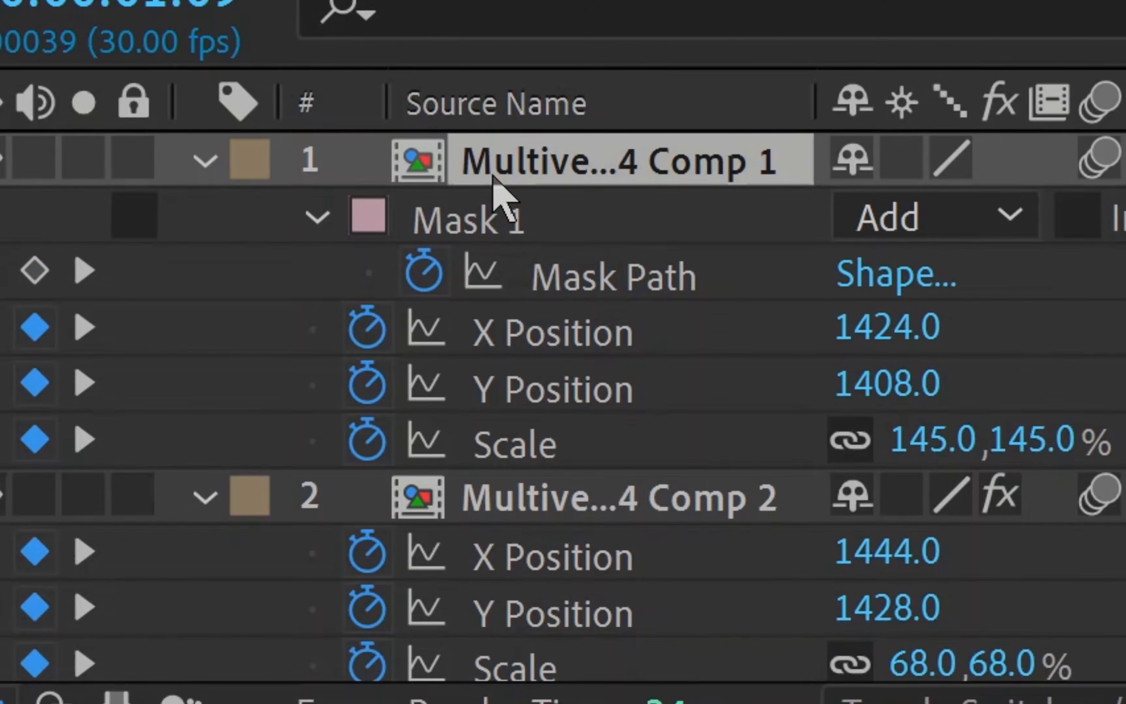
pyautogui.press('m')
pyautogui.press('m')
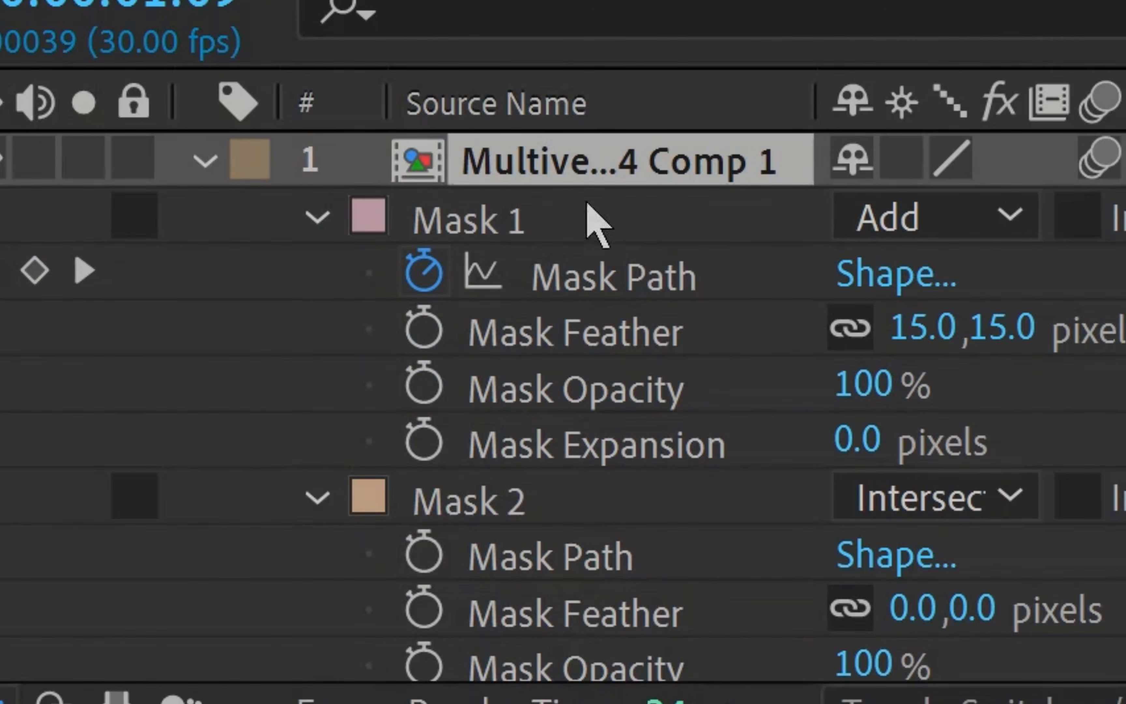
pyautogui.scroll(-3, 432, 359)
pyautogui.scroll(3, 432, 335)
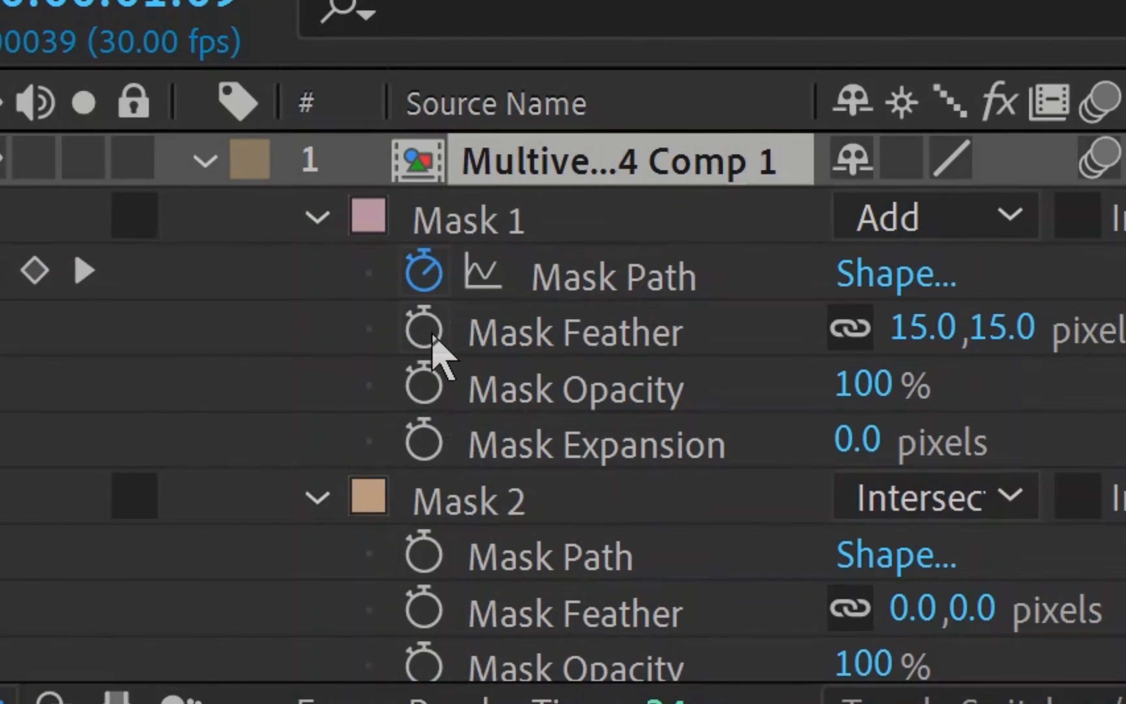
pyautogui.scroll(-3, 432, 333)
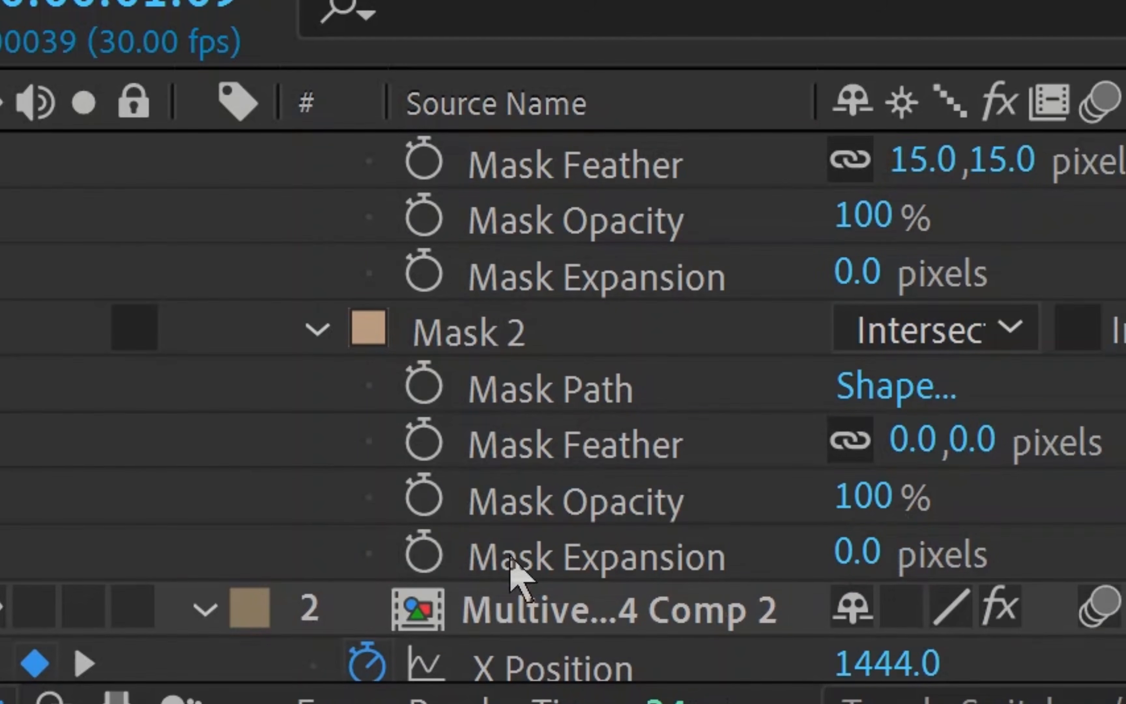
pyautogui.click(521, 353)
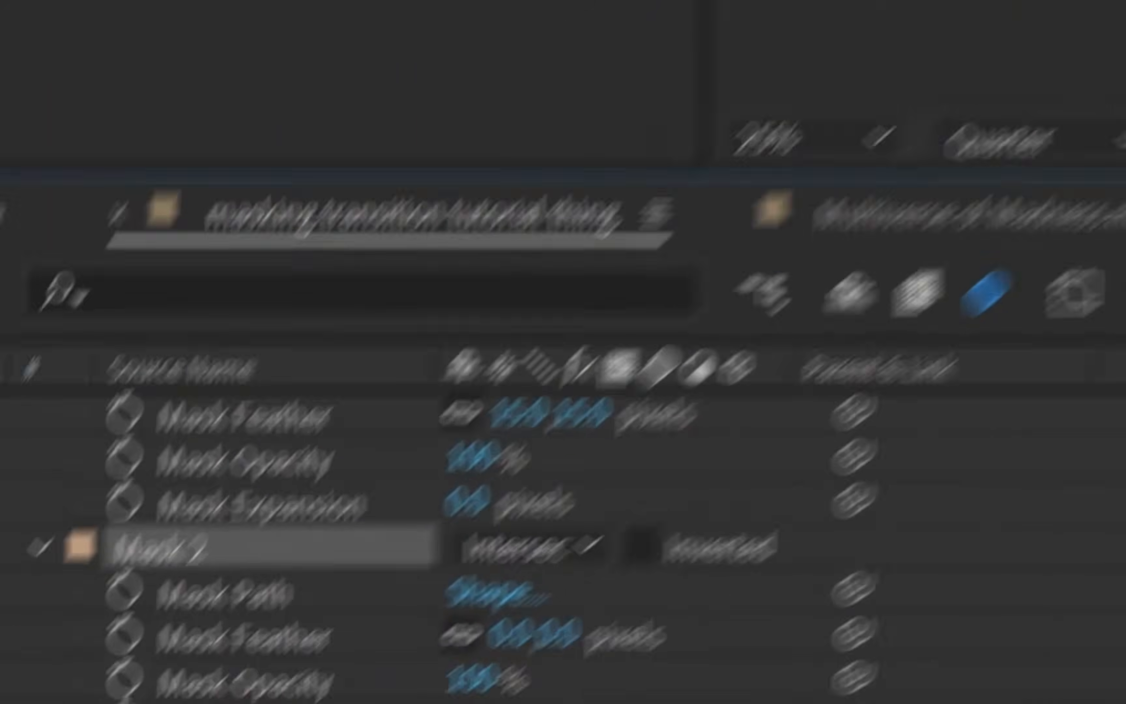
pyautogui.click(292, 538)
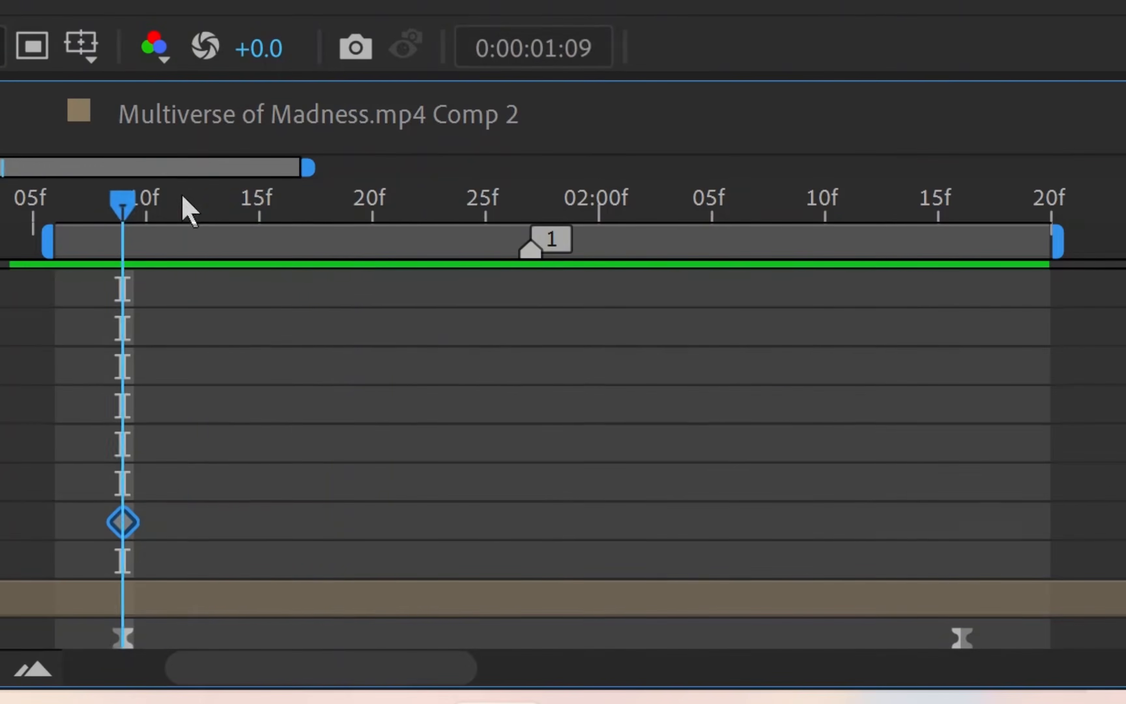
# Move to 0:00:02:16 and change Mask 2's mode on Comp 1 to Add.
pyautogui.moveTo(183, 205); pyautogui.dragTo(963, 224)
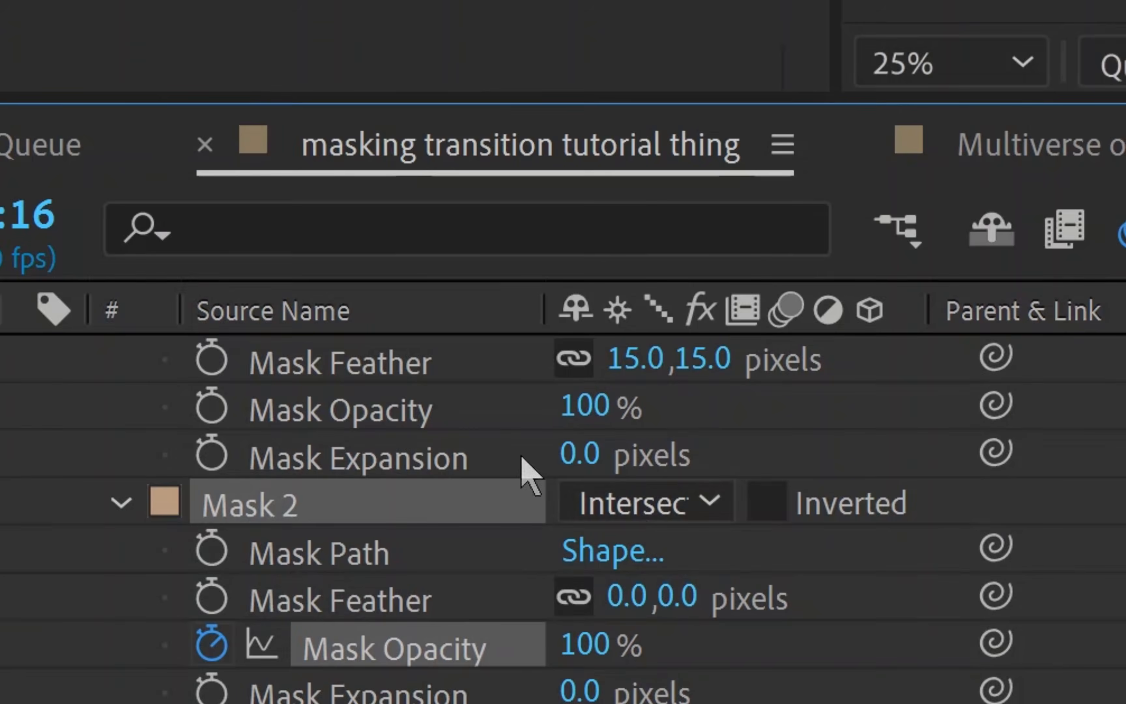
pyautogui.click(710, 512)
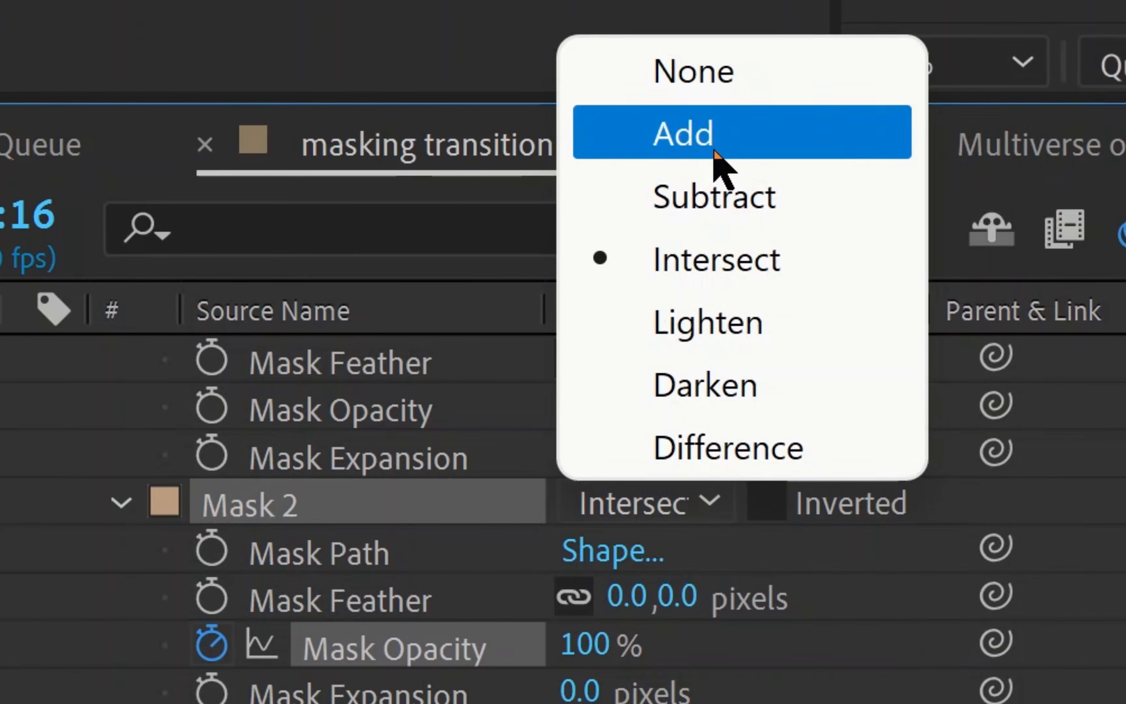
pyautogui.click(716, 152)
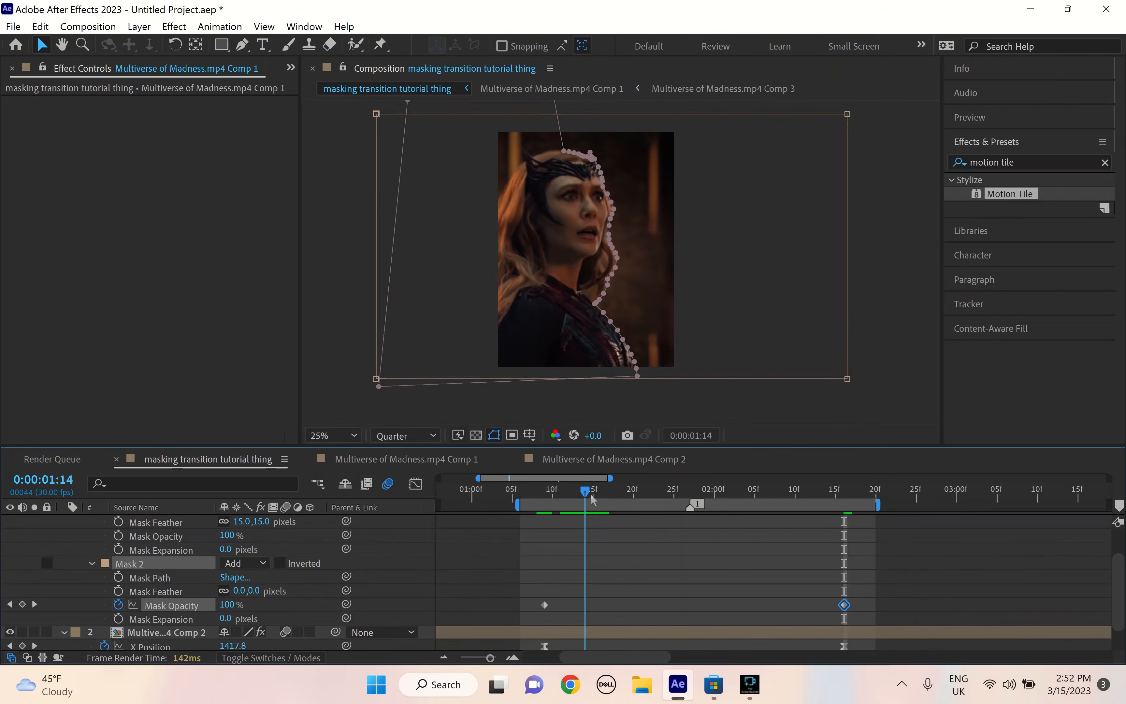
# Review the opacity keyframe at 0:00:01:09 and set Mask 2's Mask Opacity to 0% at 0:00:02:16.
pyautogui.moveTo(594, 500); pyautogui.dragTo(547, 604)
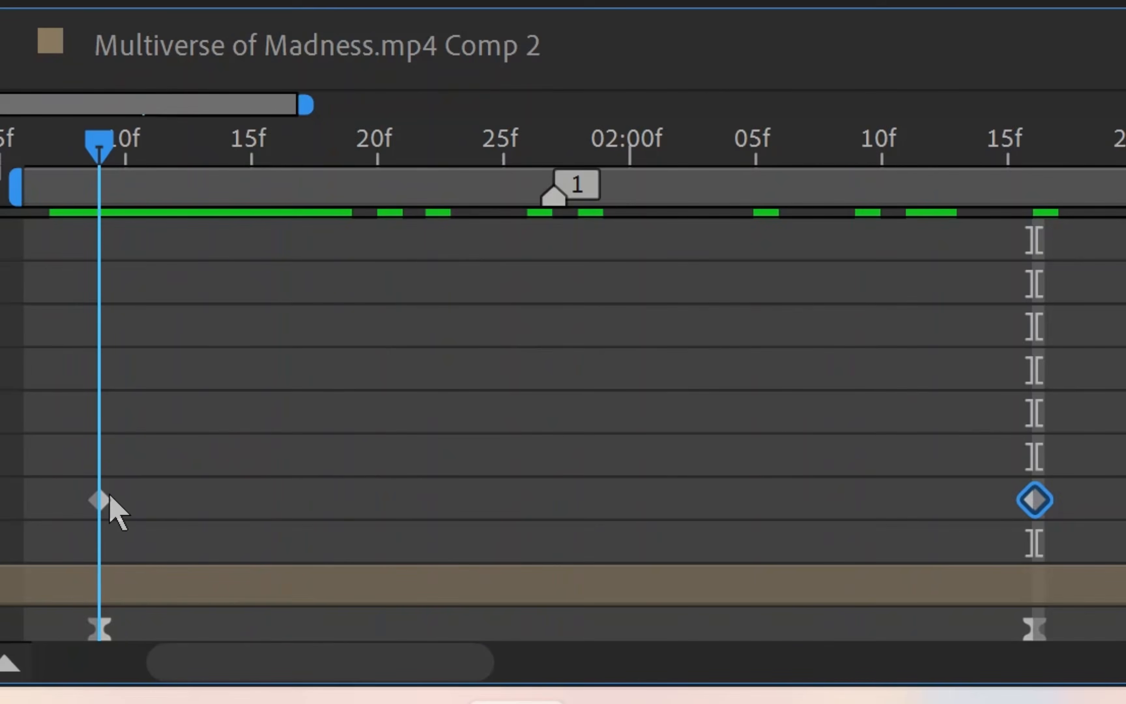
pyautogui.click(110, 497)
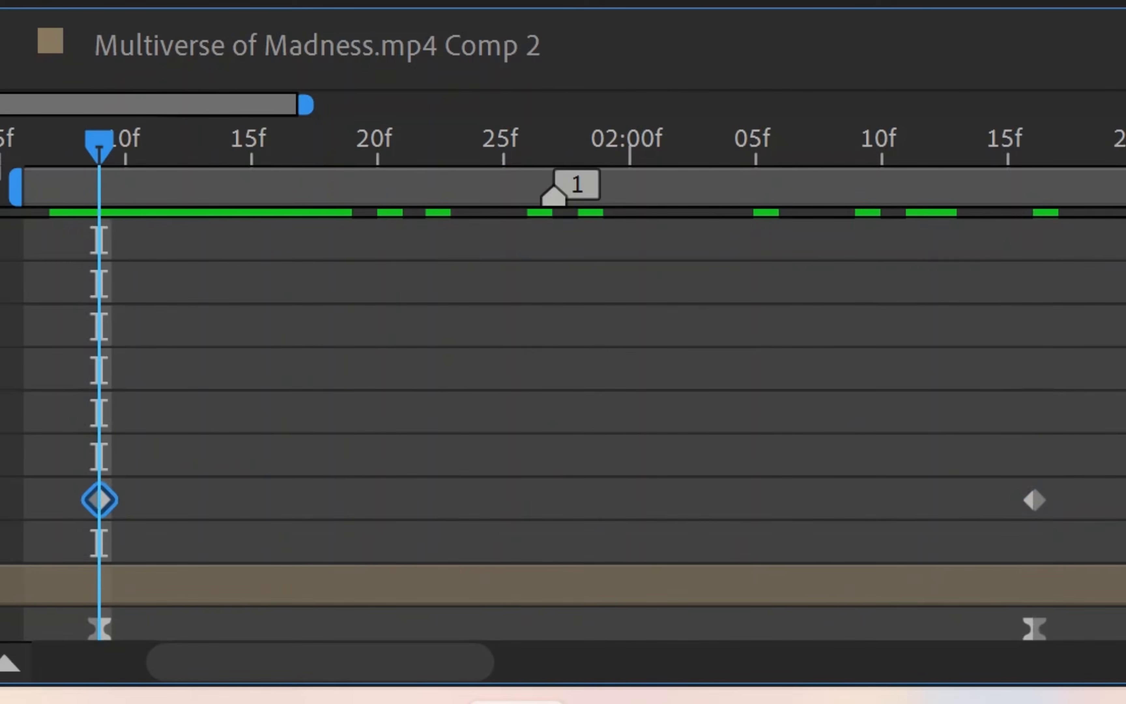
pyautogui.moveTo(201, 161); pyautogui.dragTo(1035, 223)
pyautogui.moveTo(578, 541); pyautogui.dragTo(282, 503)
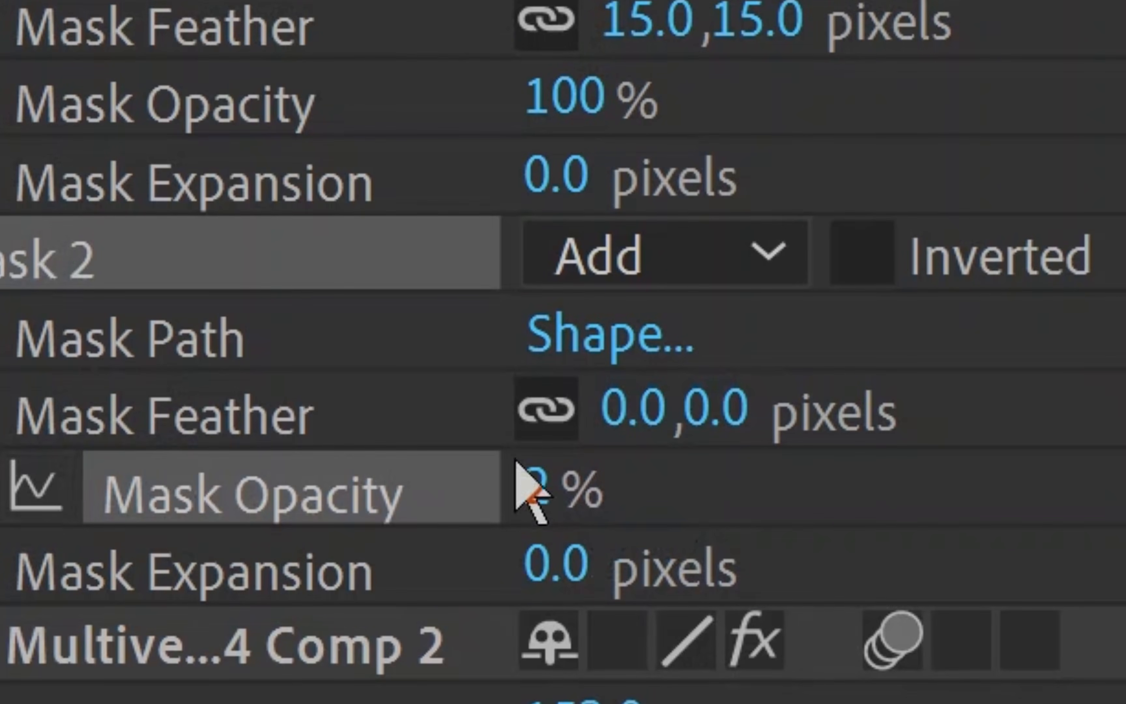
pyautogui.moveTo(468, 503); pyautogui.dragTo(269, 522)
# Play back and scrub the transition between 0:00:01:09 and 0:00:02:16 to examine the background fade around Mask 1.
pyautogui.moveTo(544, 491); pyautogui.dragTo(680, 496)
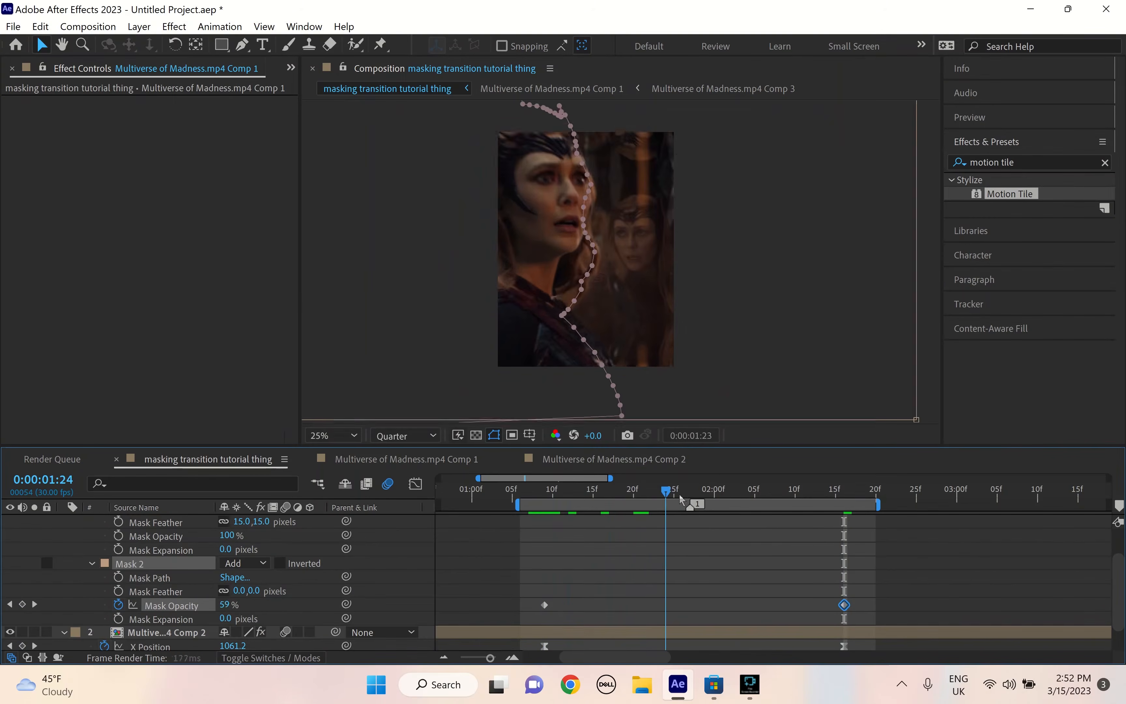
pyautogui.press('space')
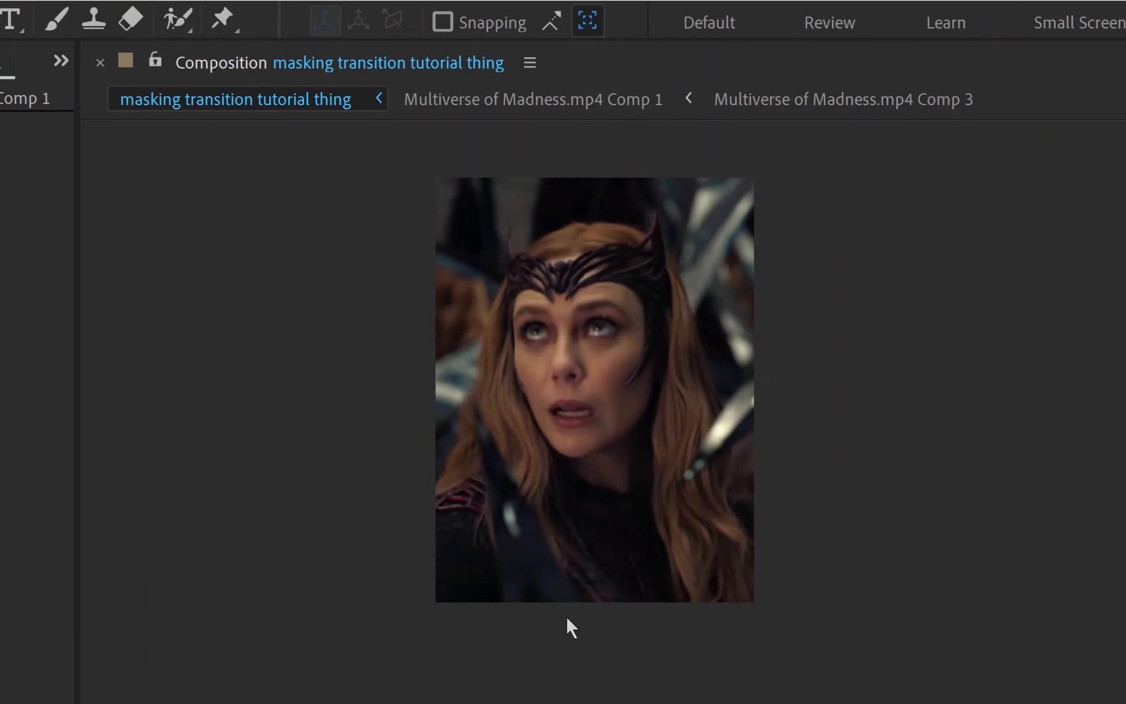
pyautogui.press('space')
pyautogui.press('space')
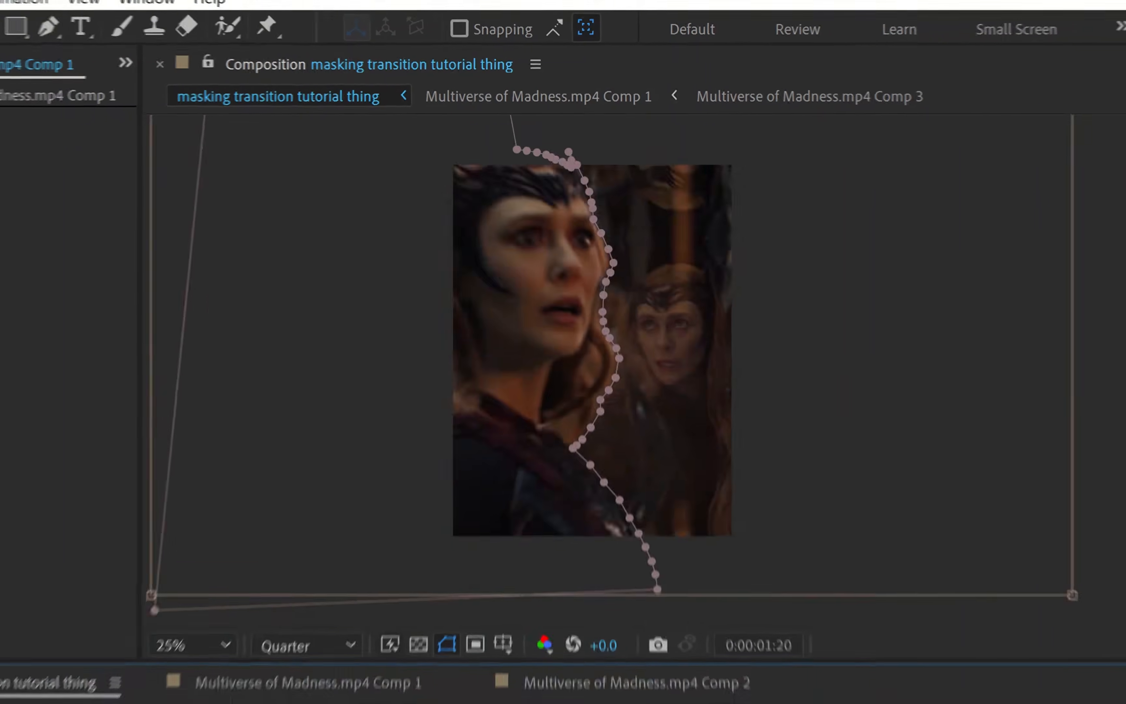
pyautogui.moveTo(635, 636); pyautogui.dragTo(643, 582)
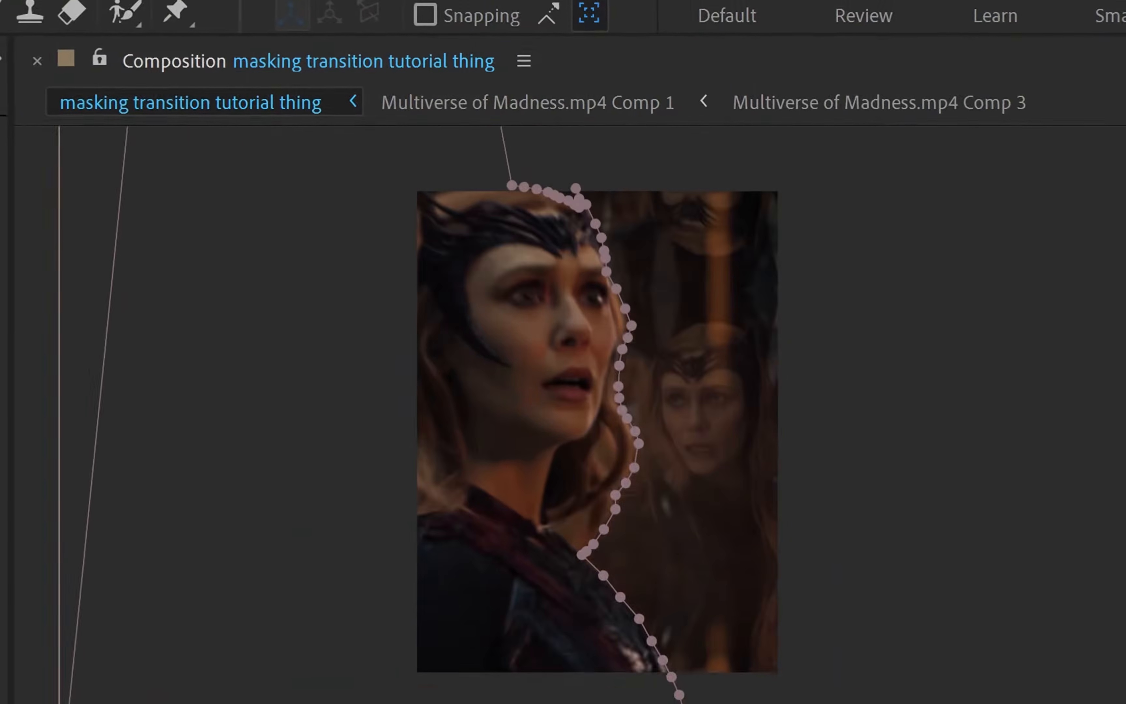
pyautogui.moveTo(686, 684); pyautogui.dragTo(747, 684)
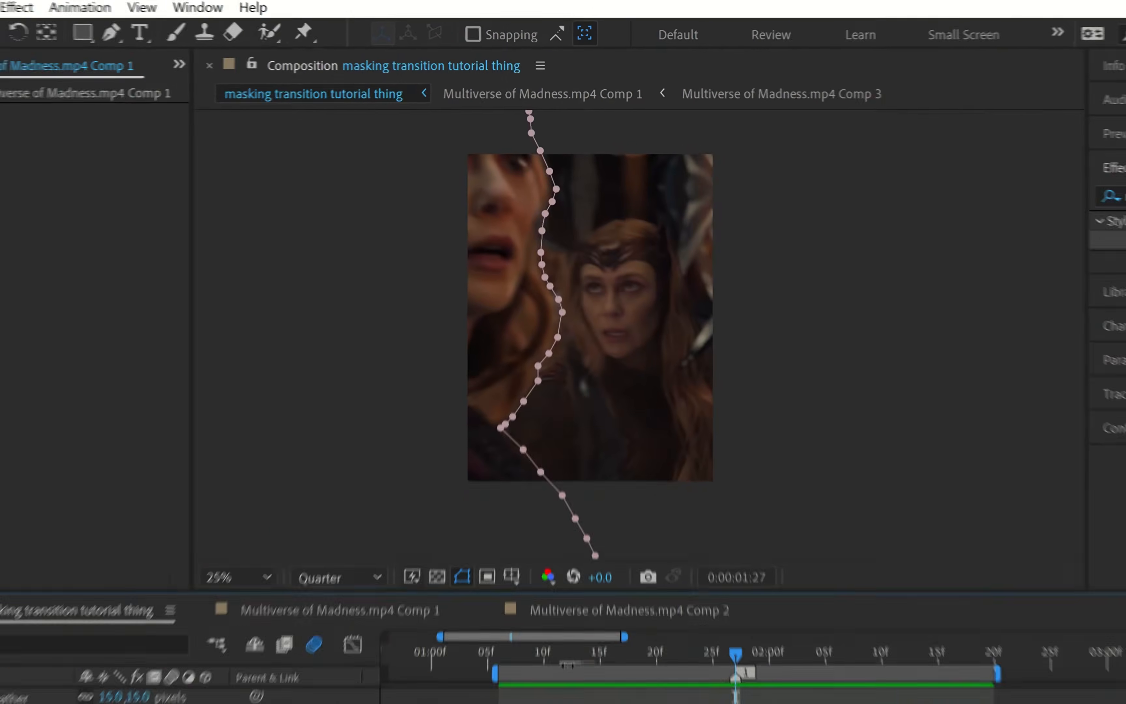
pyautogui.moveTo(566, 665); pyautogui.dragTo(552, 526)
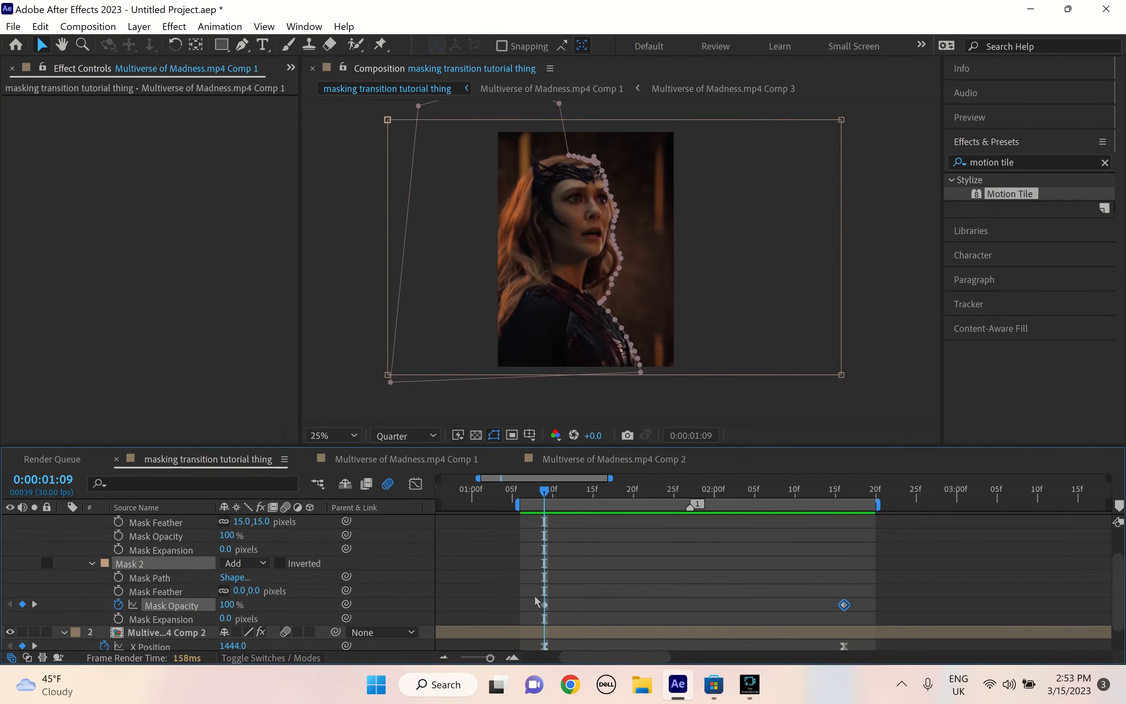
# Apply Easy Ease to both of Mask 2's Mask Opacity keyframes.
pyautogui.moveTo(539, 602); pyautogui.dragTo(869, 612)
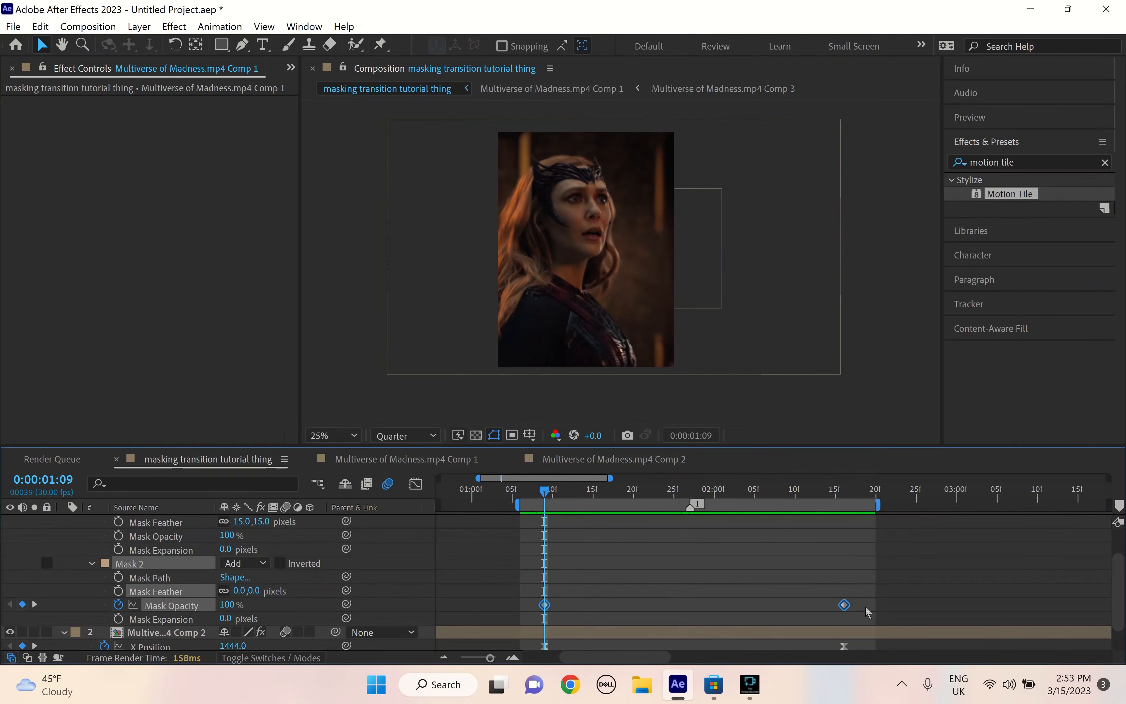
pyautogui.rightClick(845, 605)
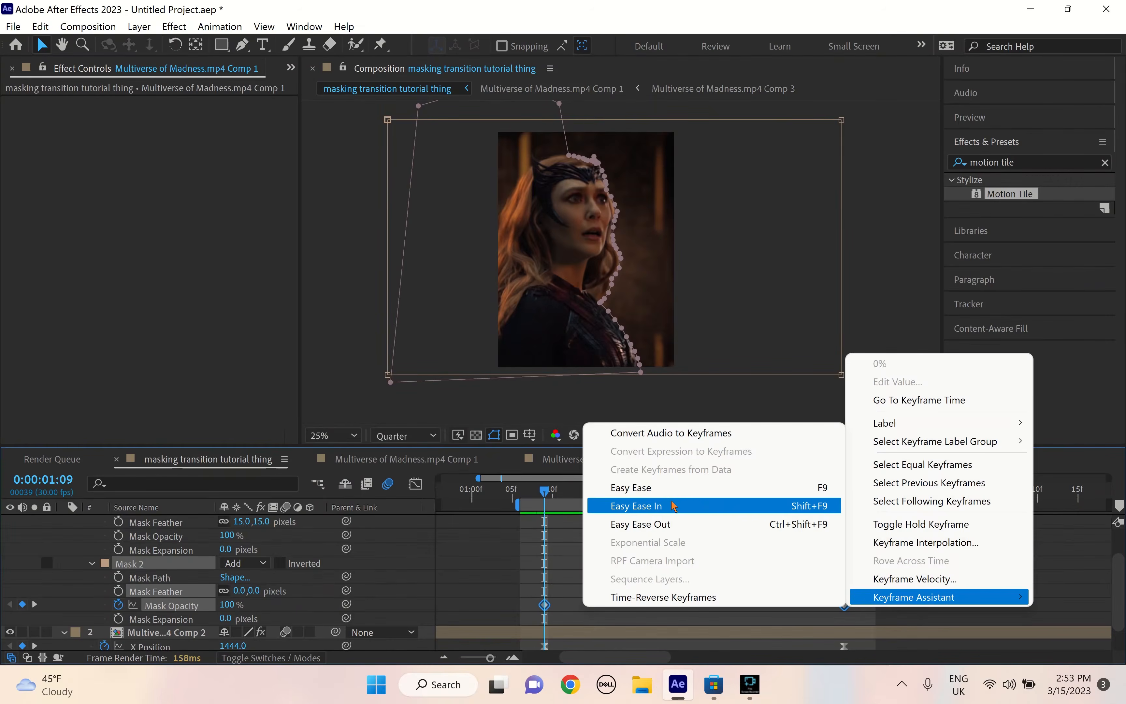
pyautogui.click(661, 506)
# In the Graph Editor, shape Mask 2's opacity curve into a steeper S, extending the ease handles to about 0:00:02:03 and 0:00:01:13.
pyautogui.click(414, 485)
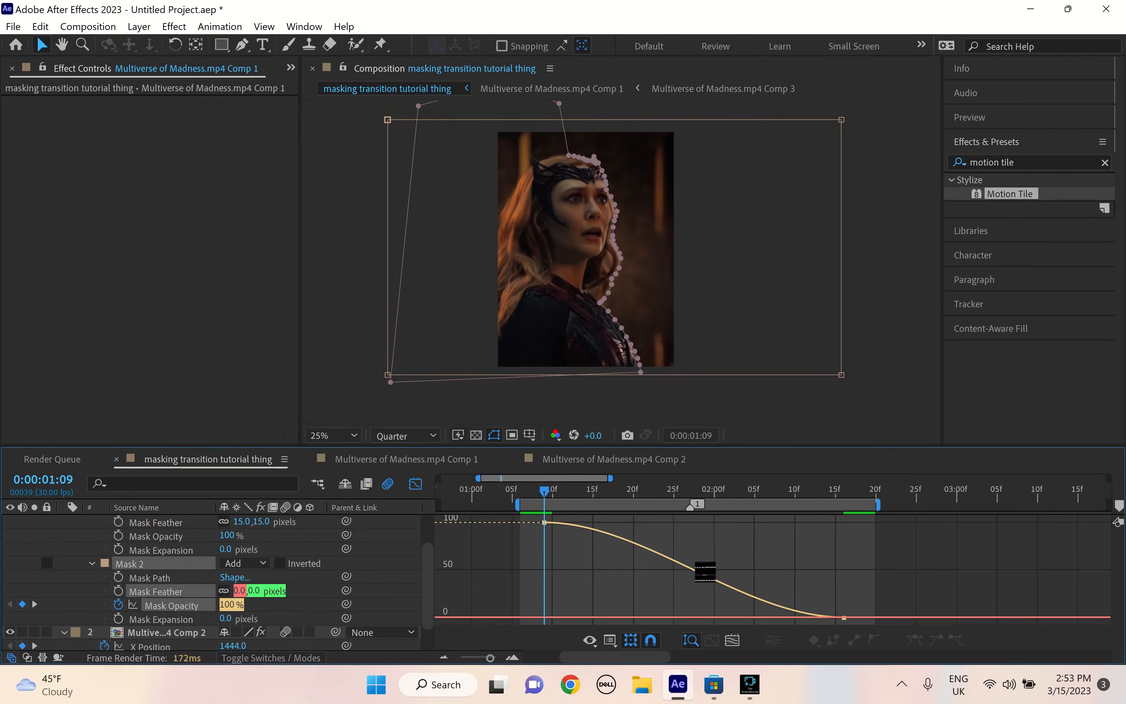
pyautogui.click(152, 605)
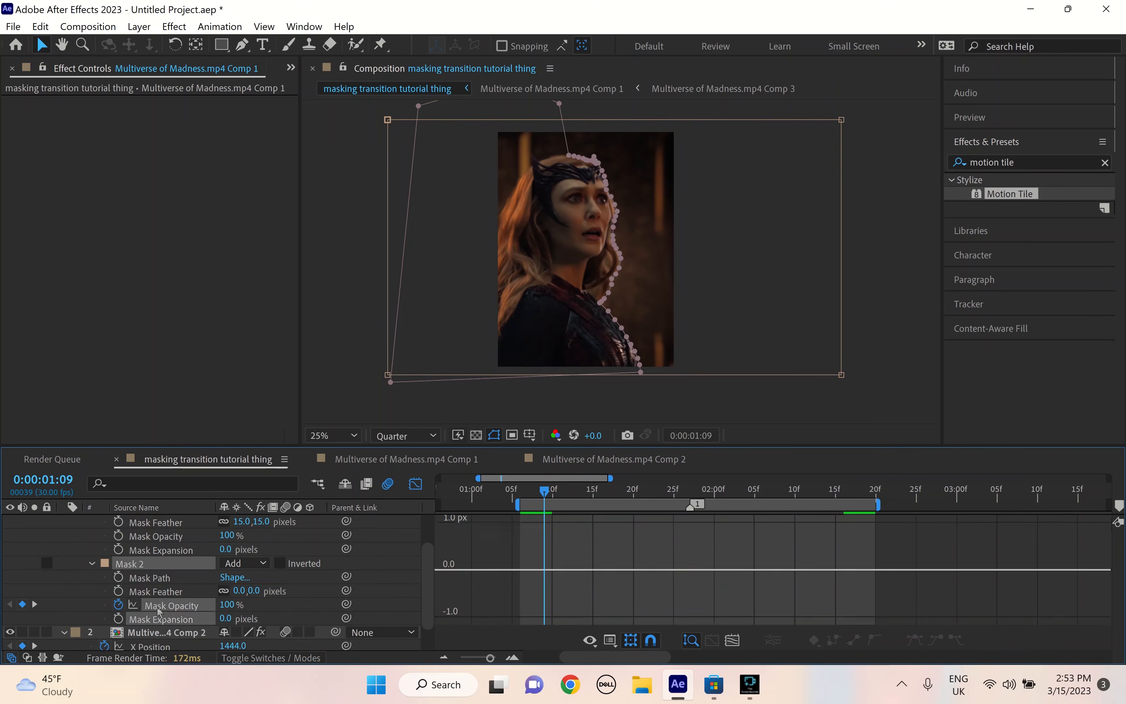
pyautogui.click(588, 529)
pyautogui.click(550, 525)
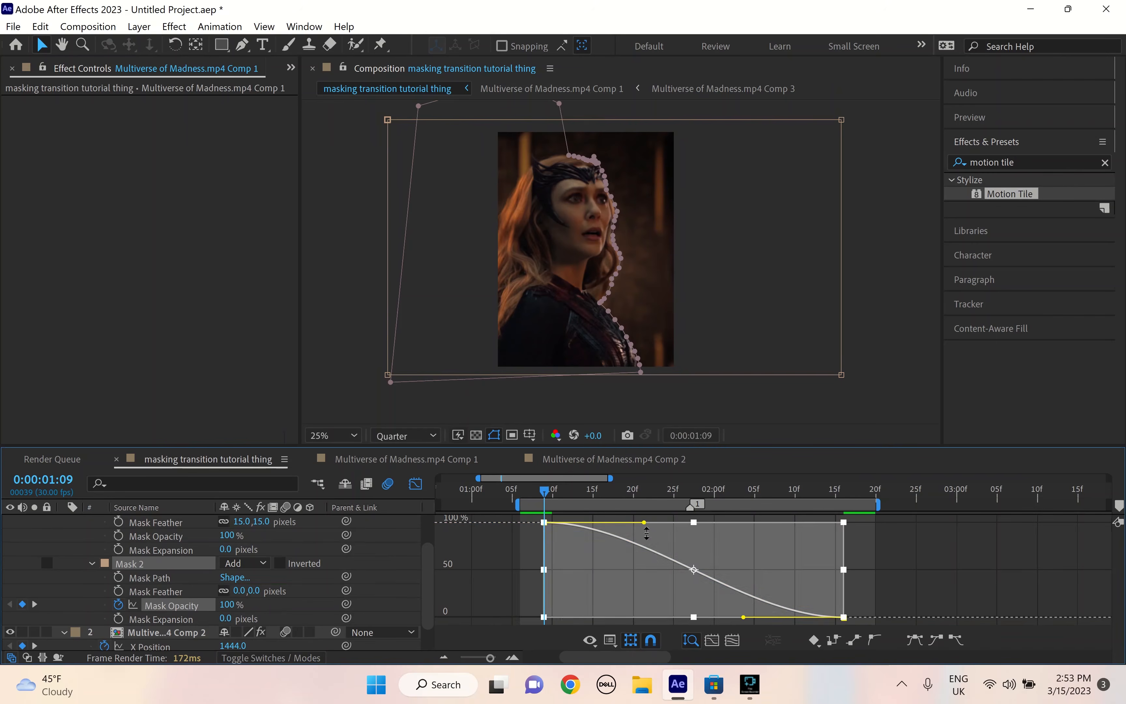
pyautogui.moveTo(644, 523); pyautogui.dragTo(739, 525)
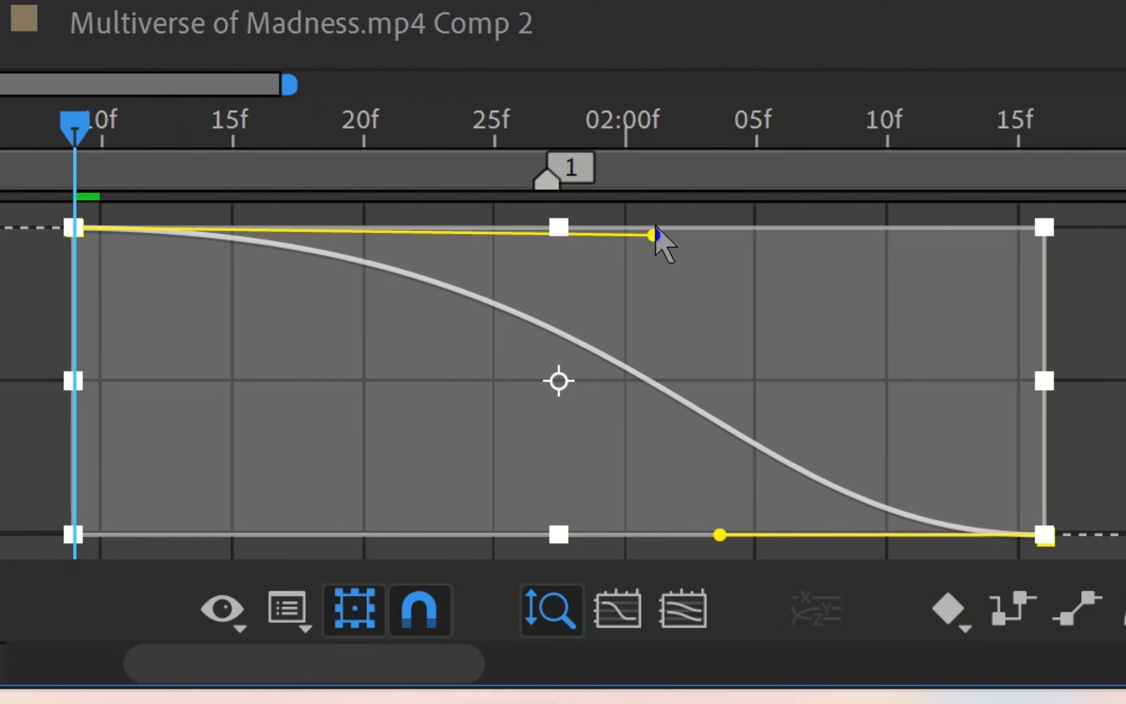
pyautogui.moveTo(702, 228); pyautogui.dragTo(708, 226)
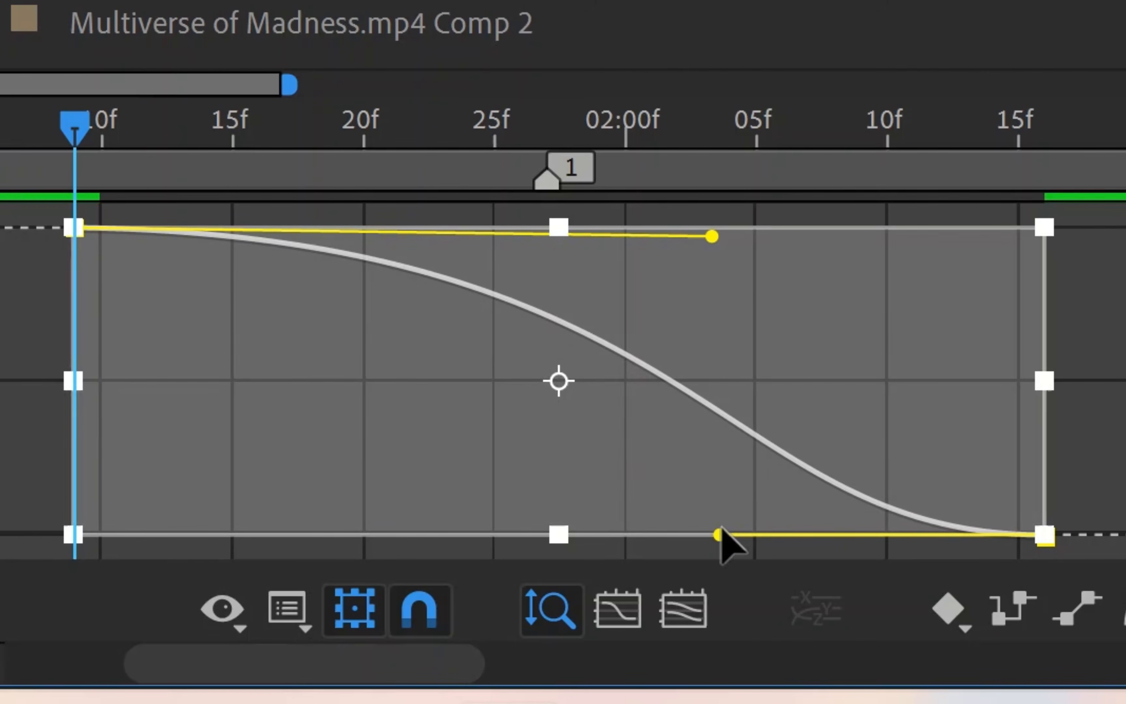
pyautogui.moveTo(719, 533); pyautogui.dragTo(181, 515)
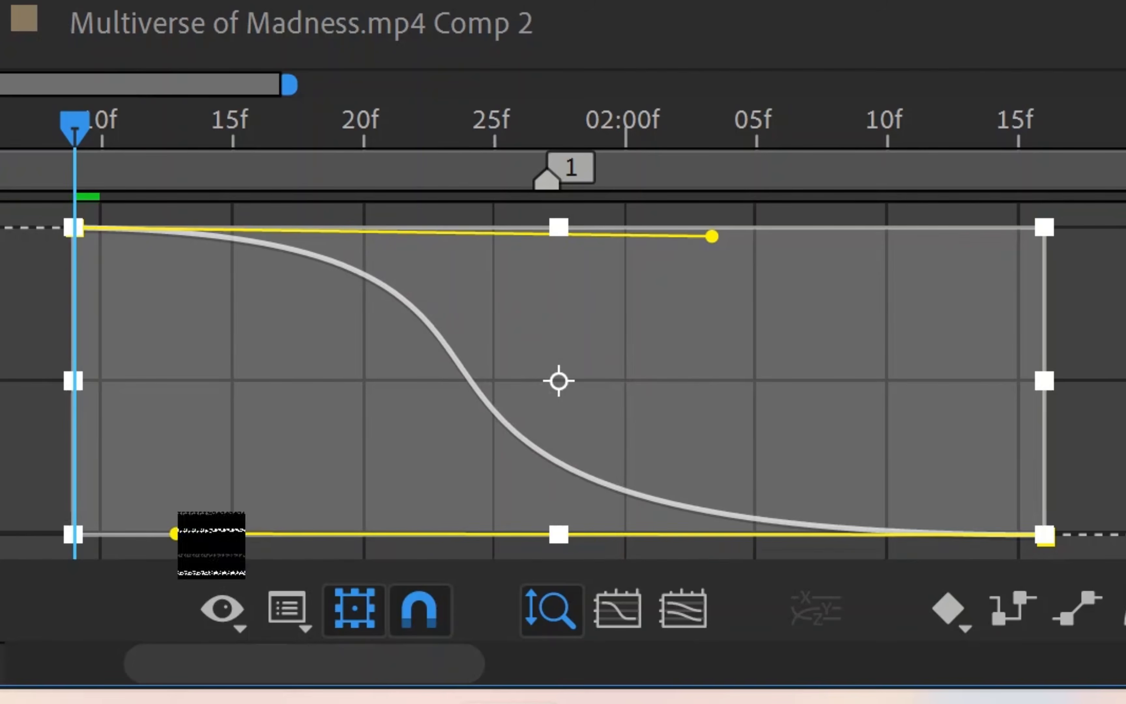
# Play back the eased background fade and switch the timeline from the Graph Editor back to the keyframe view.
pyautogui.press('space')
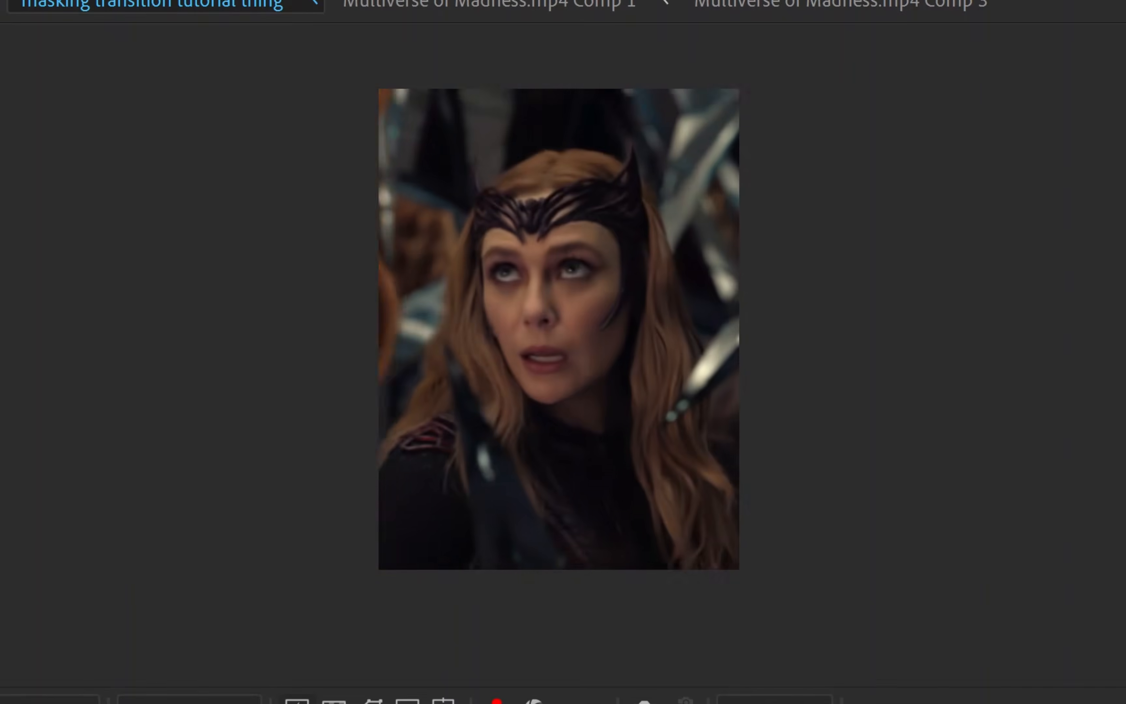
pyautogui.press('g')
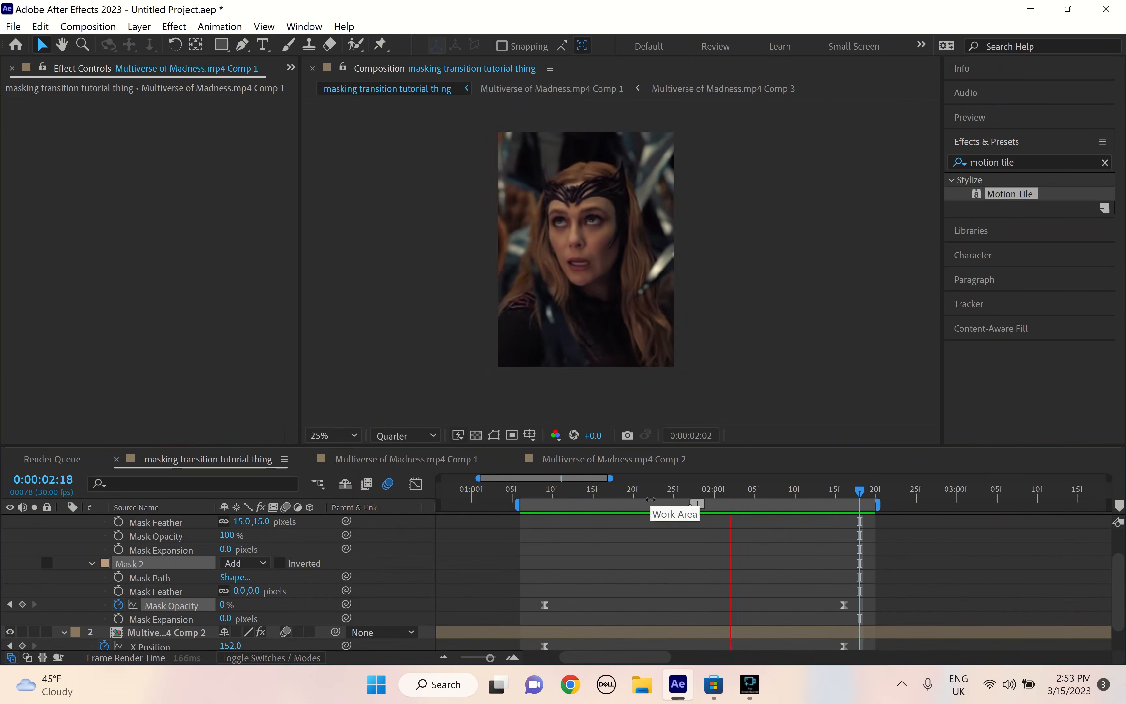
pyautogui.press('space')
# Return to 0:00:01:09 and collapse the Comp 1 layer's mask properties.
pyautogui.click(549, 493)
pyautogui.scroll(2, 541, 539)
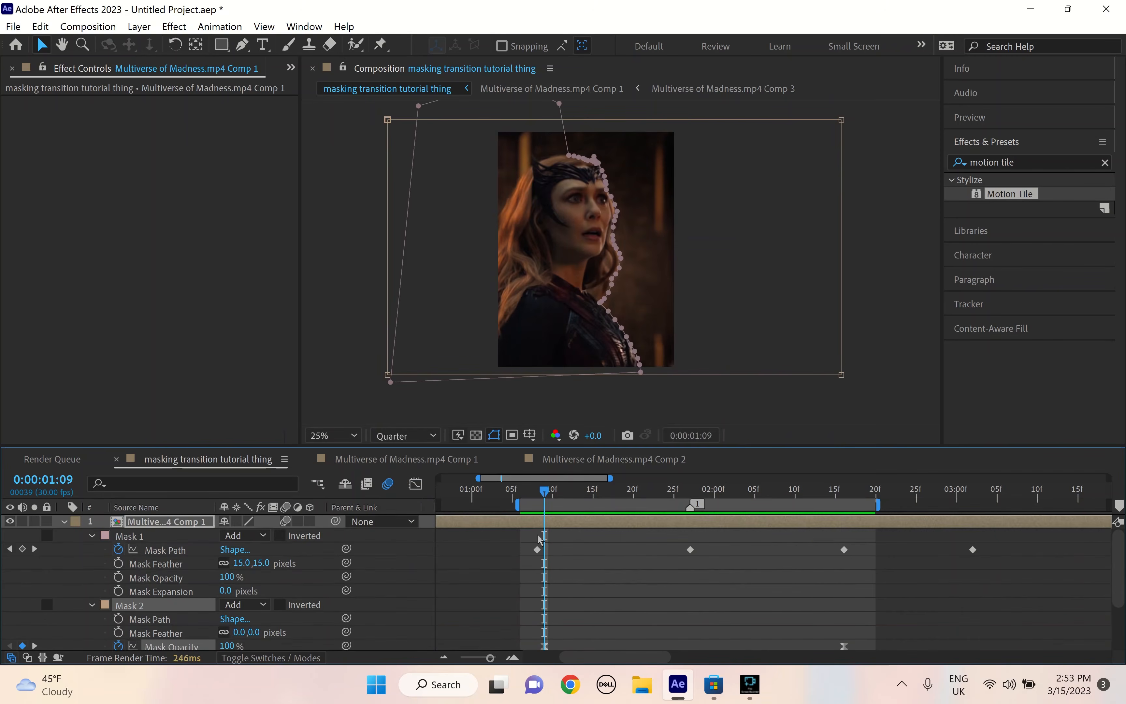
pyautogui.click(65, 521)
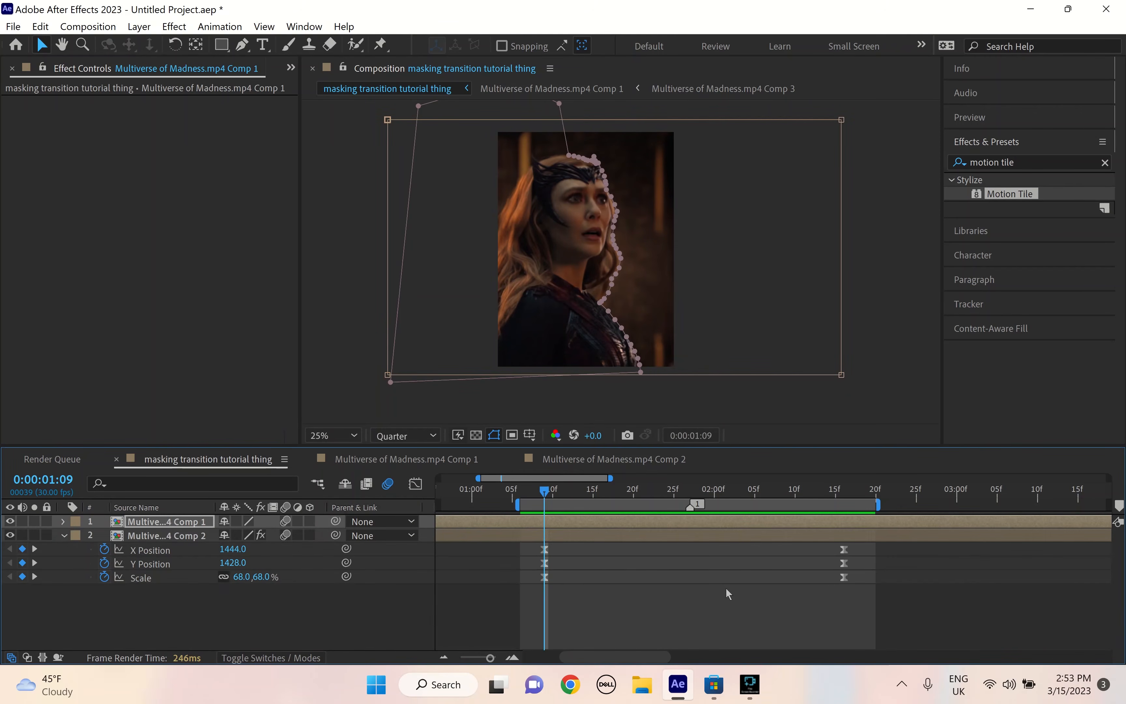
# Search the effects for "fast box blur" and apply Fast Box Blur to the Comp 1 layer.
pyautogui.click(1022, 163)
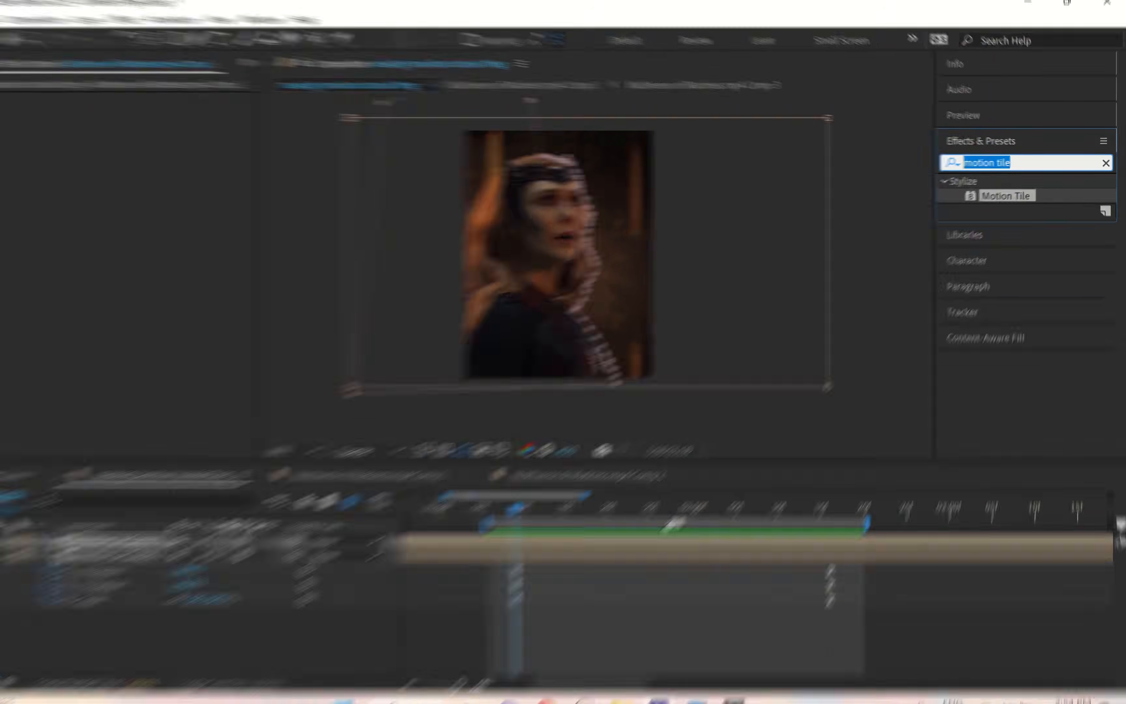
pyautogui.write('fast box ')
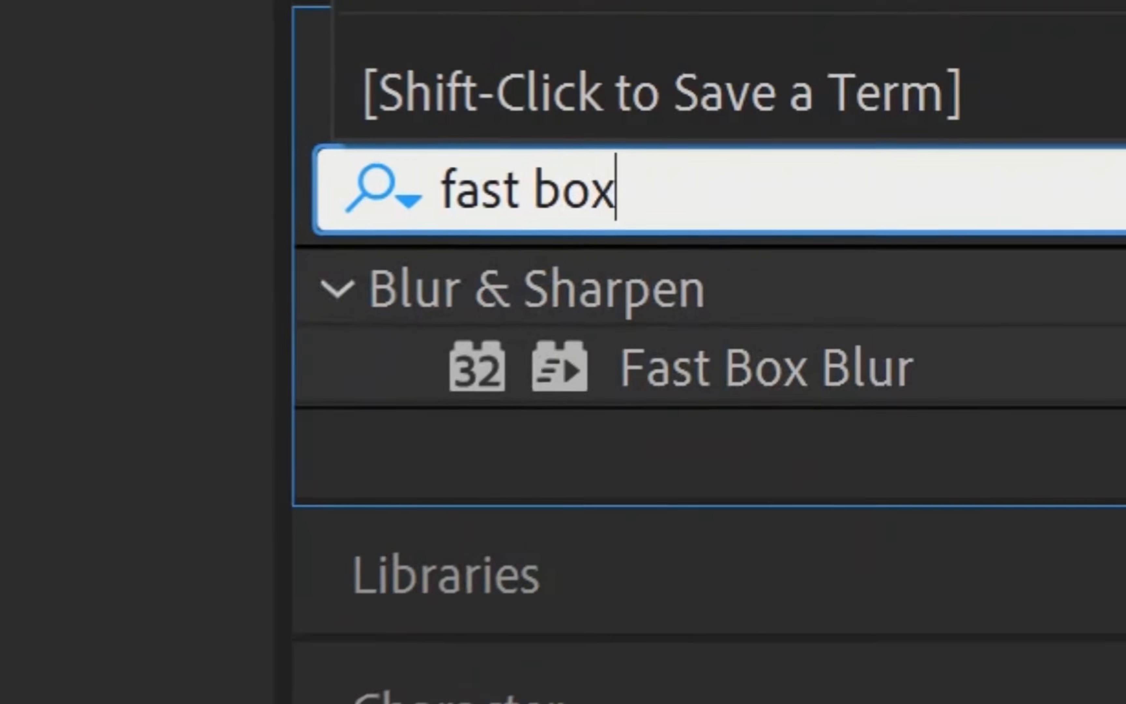
pyautogui.write('blur')
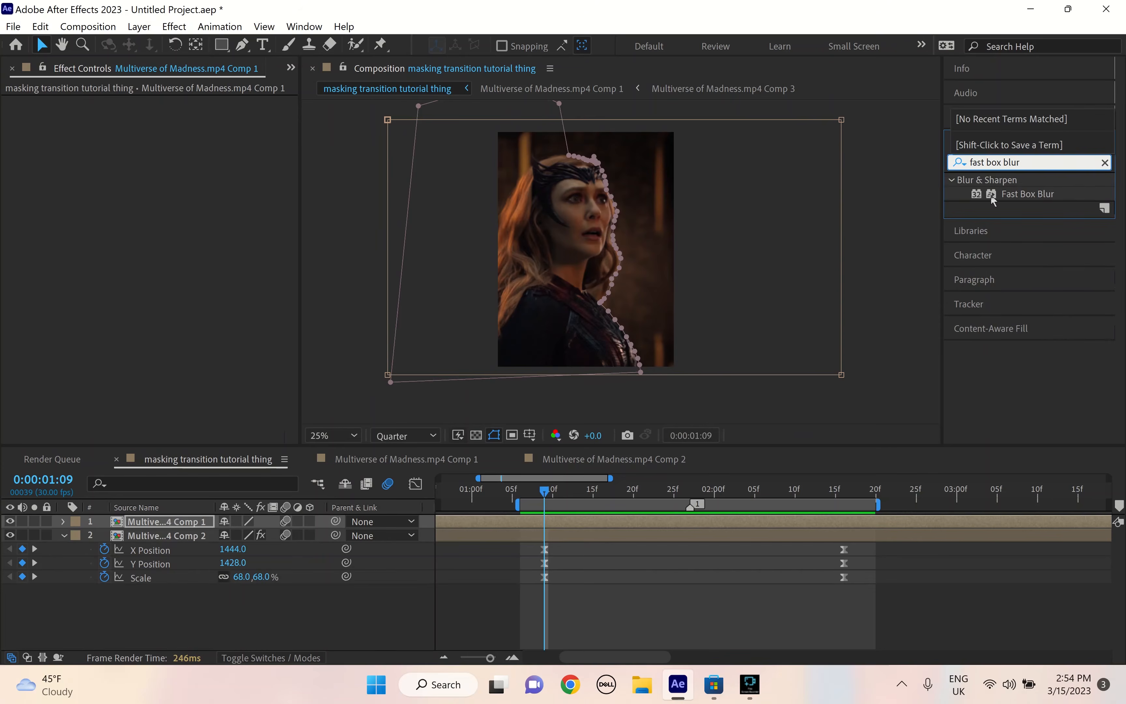
pyautogui.click(558, 378)
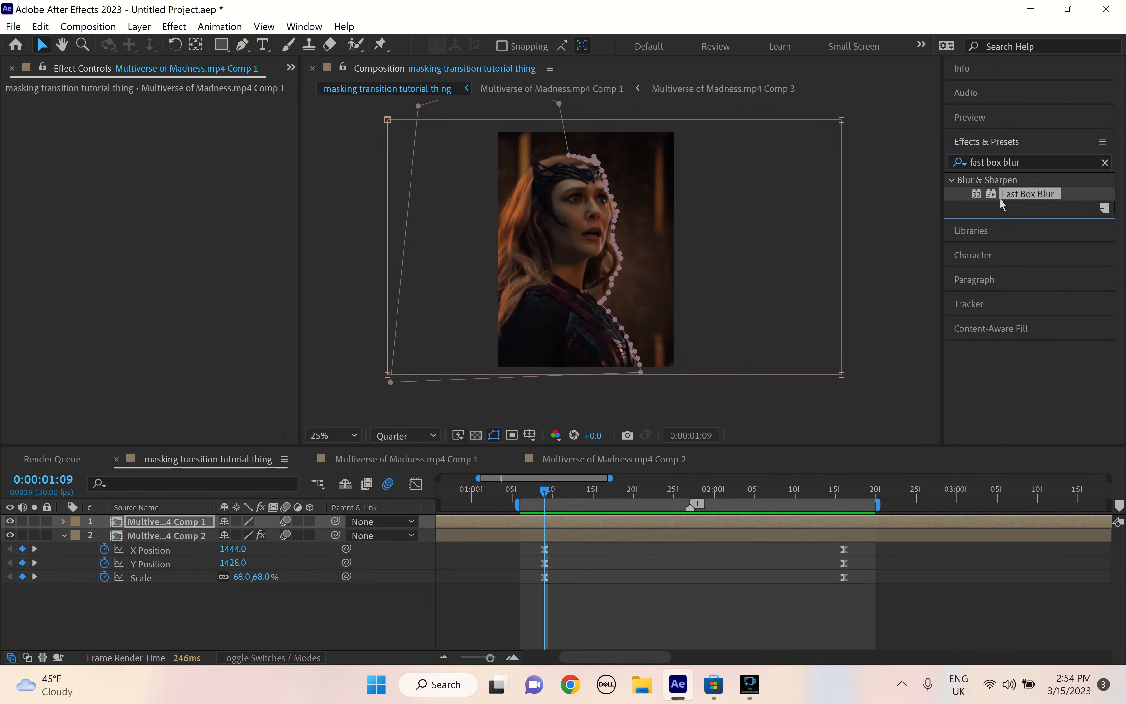
pyautogui.moveTo(1015, 196); pyautogui.dragTo(537, 522)
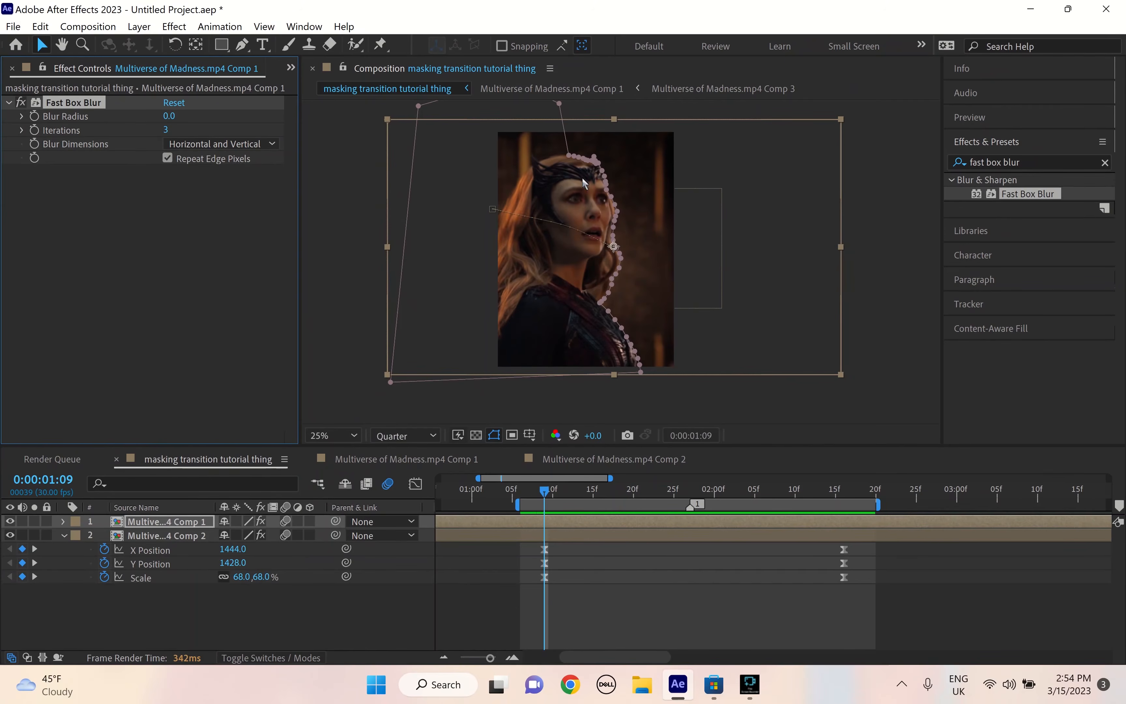
# Animate the Comp 1 layer's Blur Radius from 0 at 0:00:01:09 to 20 at 0:00:02:16.
pyautogui.click(36, 116)
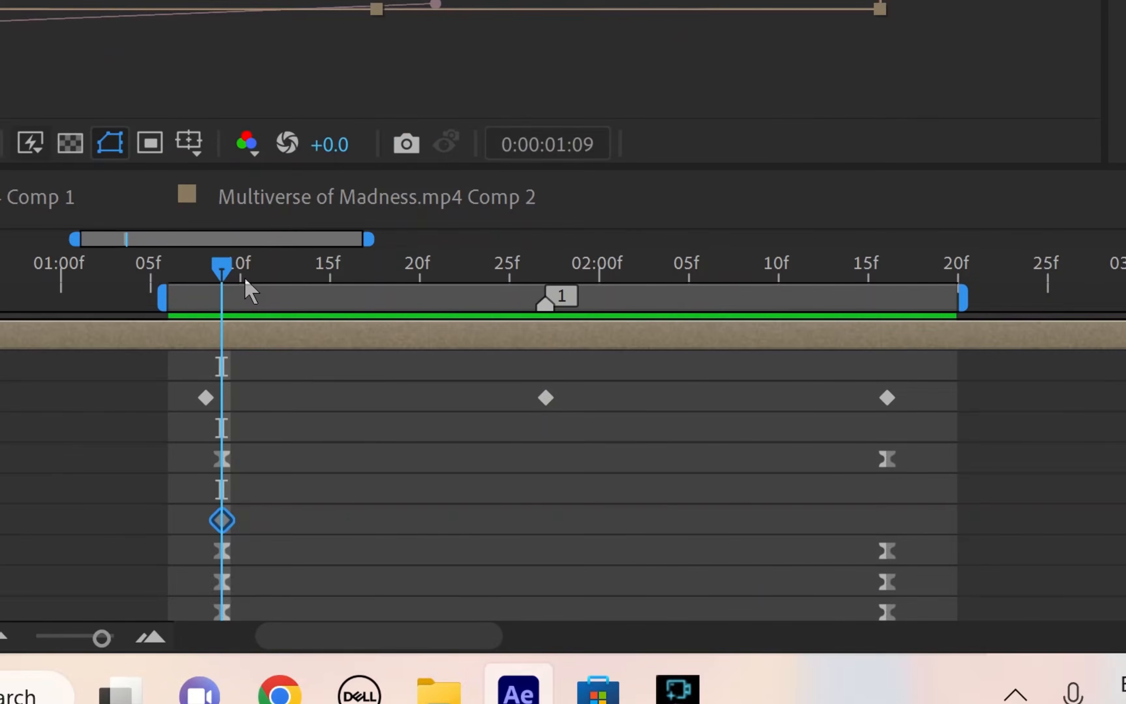
pyautogui.moveTo(244, 276); pyautogui.dragTo(897, 436)
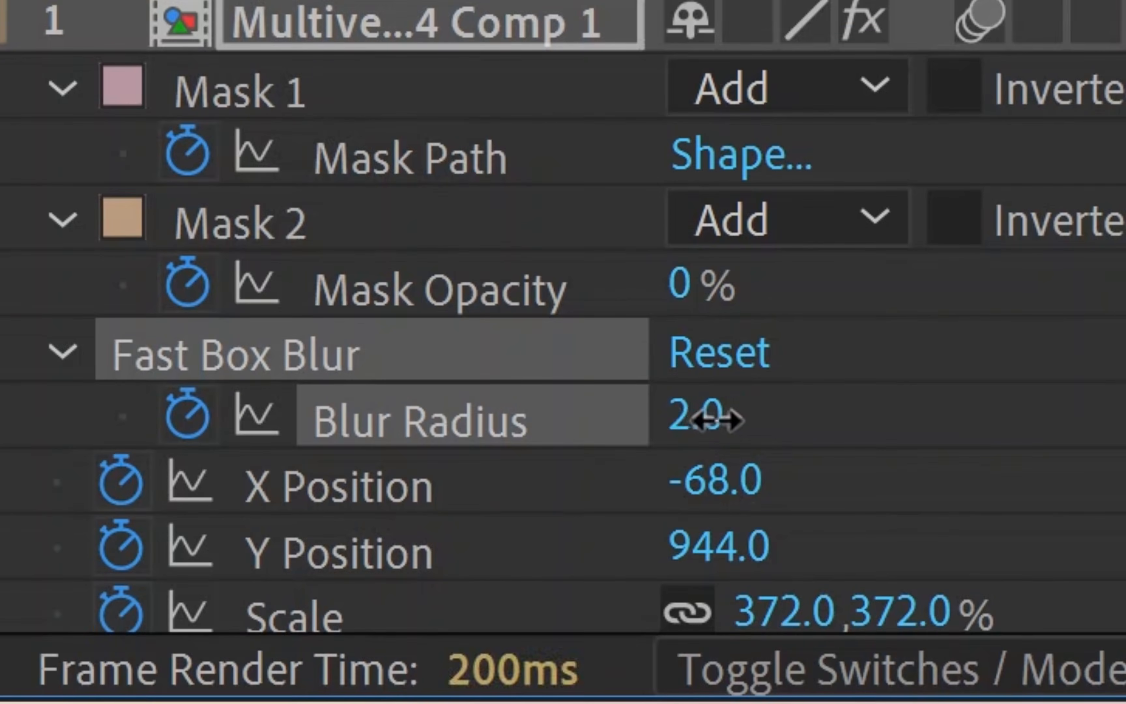
pyautogui.moveTo(721, 417); pyautogui.dragTo(789, 423)
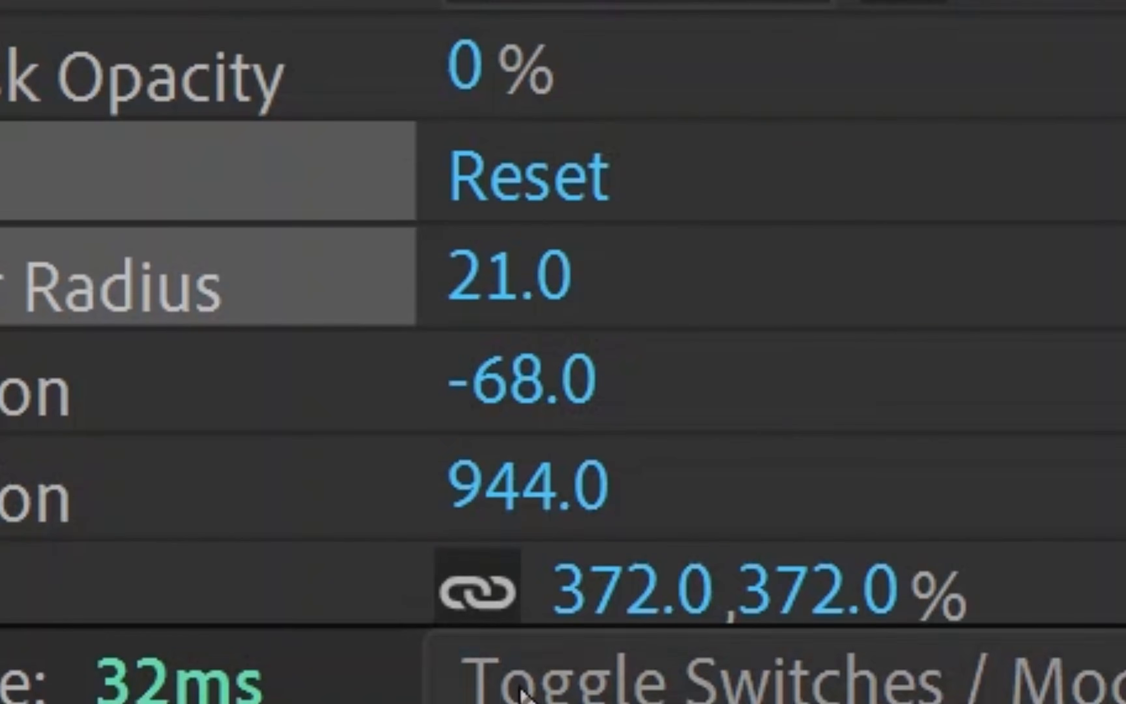
pyautogui.click(707, 416)
pyautogui.write('20')
pyautogui.press('Return')
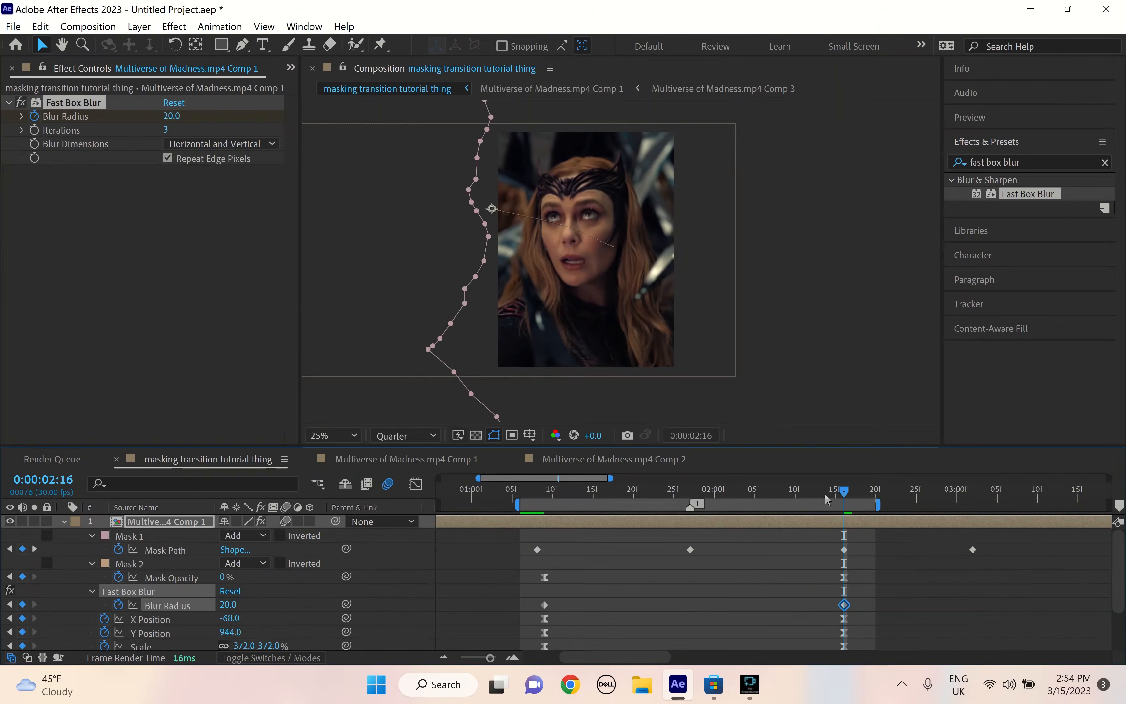
pyautogui.moveTo(826, 500); pyautogui.dragTo(666, 490)
pyautogui.moveTo(543, 495); pyautogui.dragTo(601, 499)
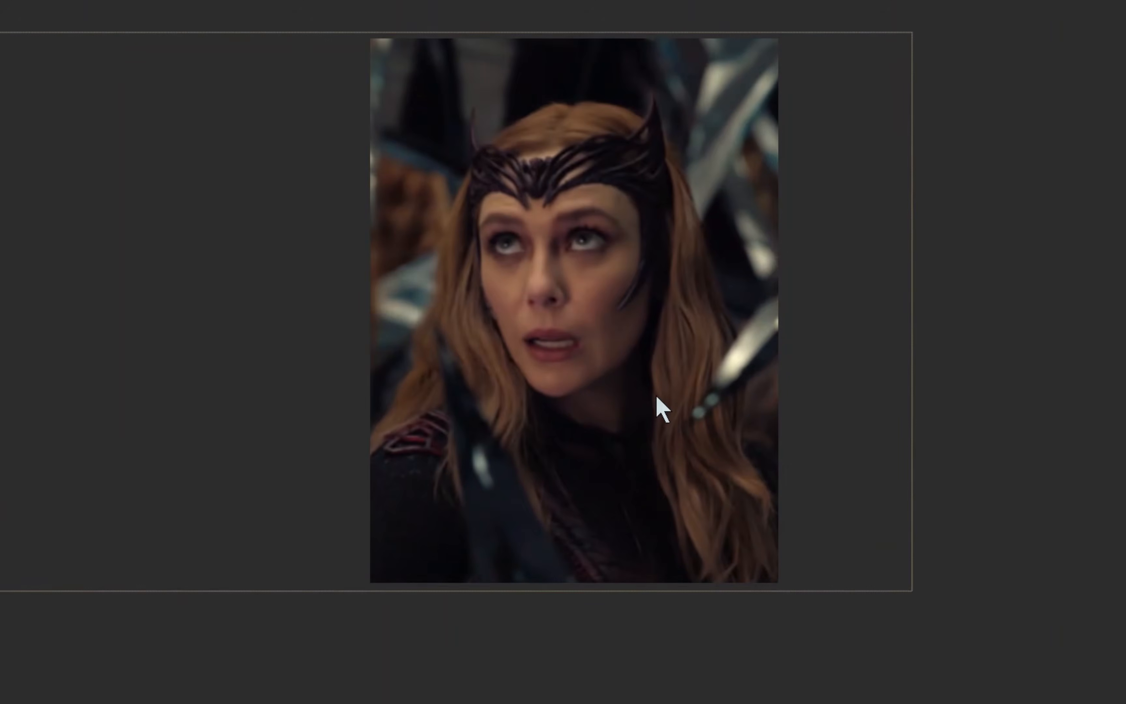
# Apply Easy Ease to both of Comp 1's Blur Radius keyframes and play back the transition.
pyautogui.moveTo(164, 485); pyautogui.dragTo(1006, 516)
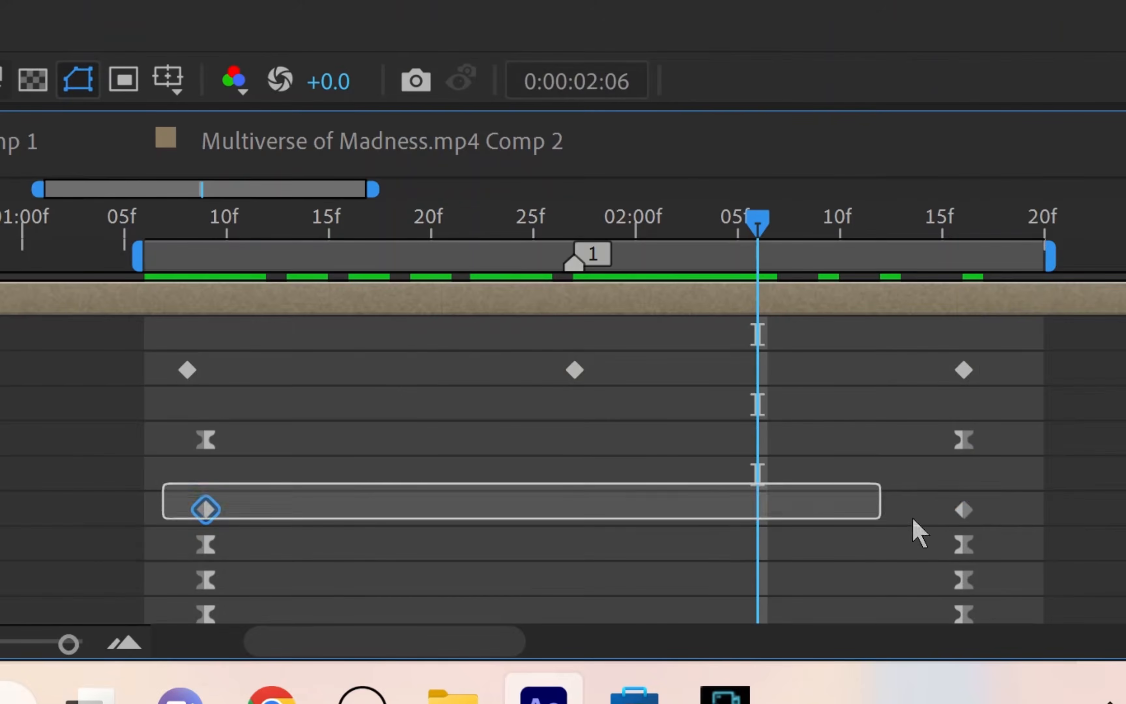
pyautogui.rightClick(966, 512)
pyautogui.moveTo(1007, 504)
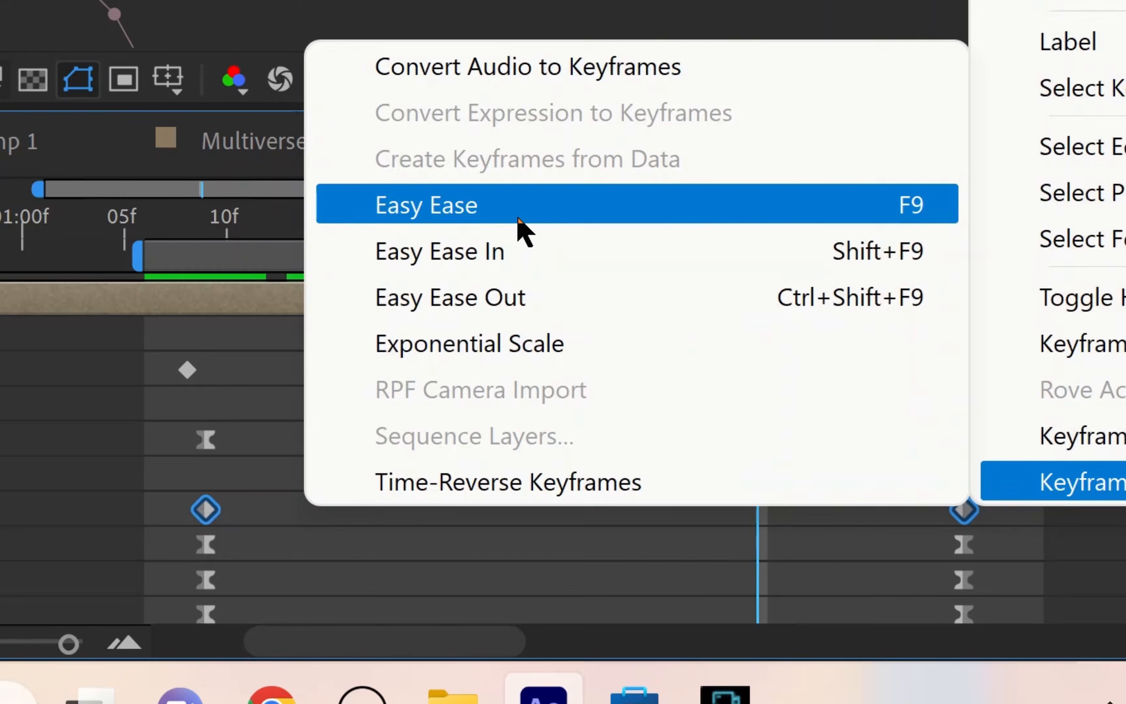
pyautogui.click(517, 217)
pyautogui.hotkey('shift', 'F3')
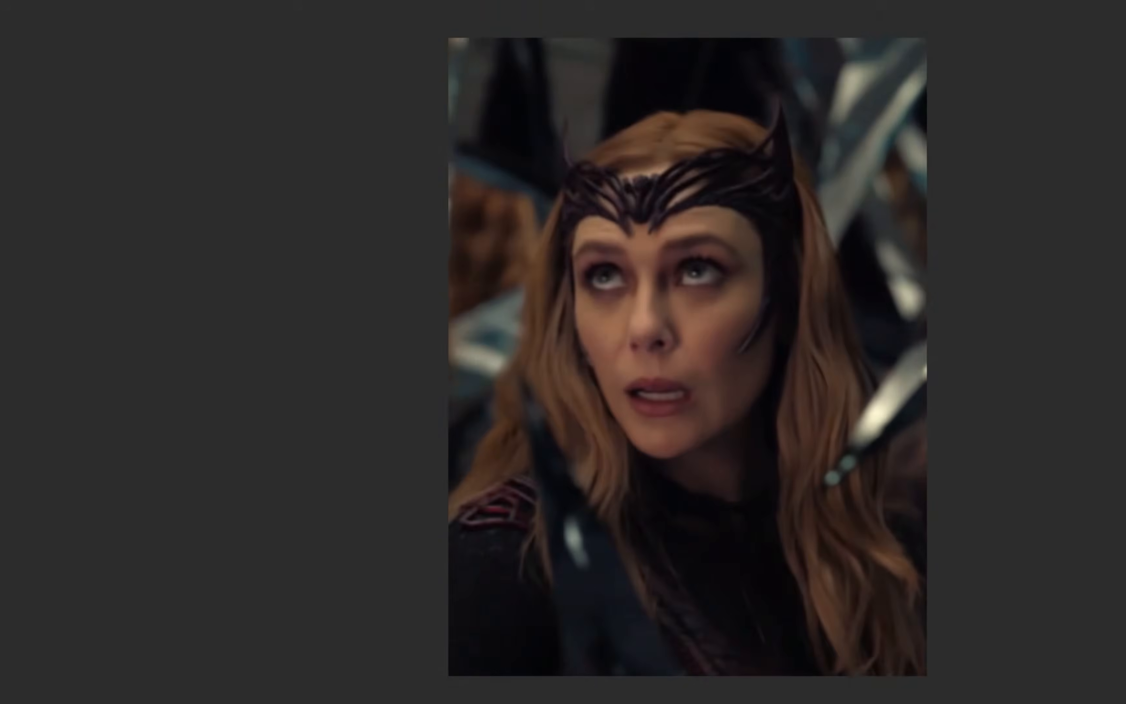
pyautogui.press('space')
# Copy the keyframed Fast Box Blur effect from the Comp 1 layer onto the Comp 2 layer at 0:00:01:09.
pyautogui.click(545, 490)
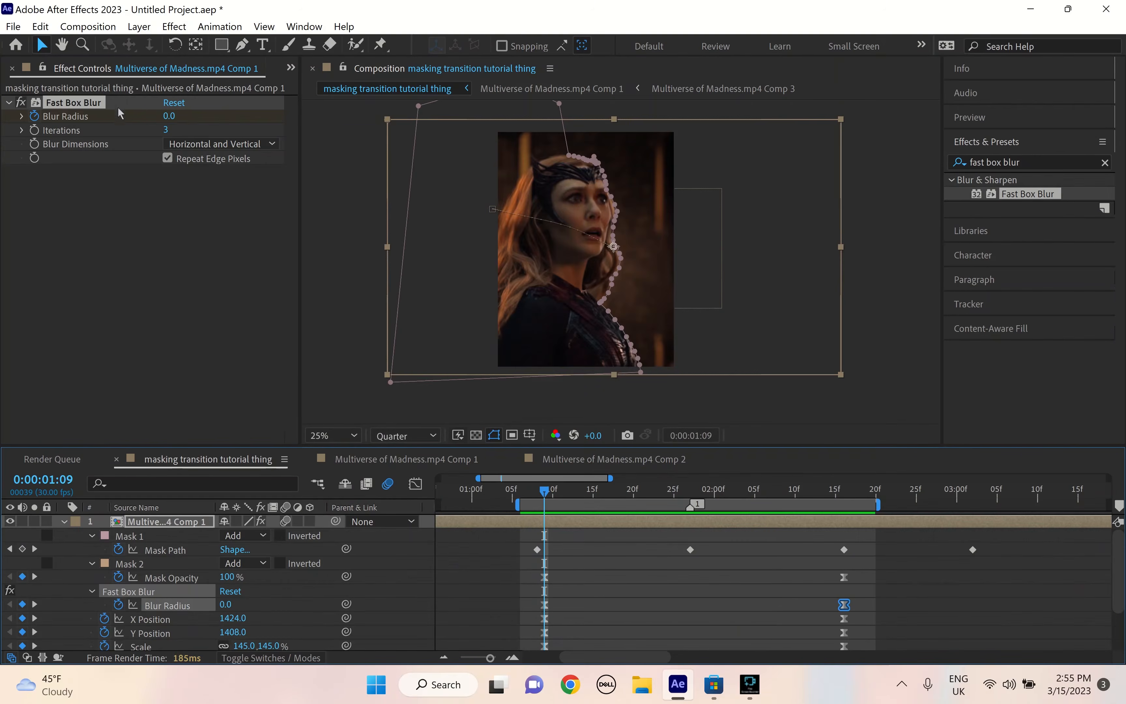
pyautogui.click(74, 103)
pyautogui.press(',')
pyautogui.press(',')
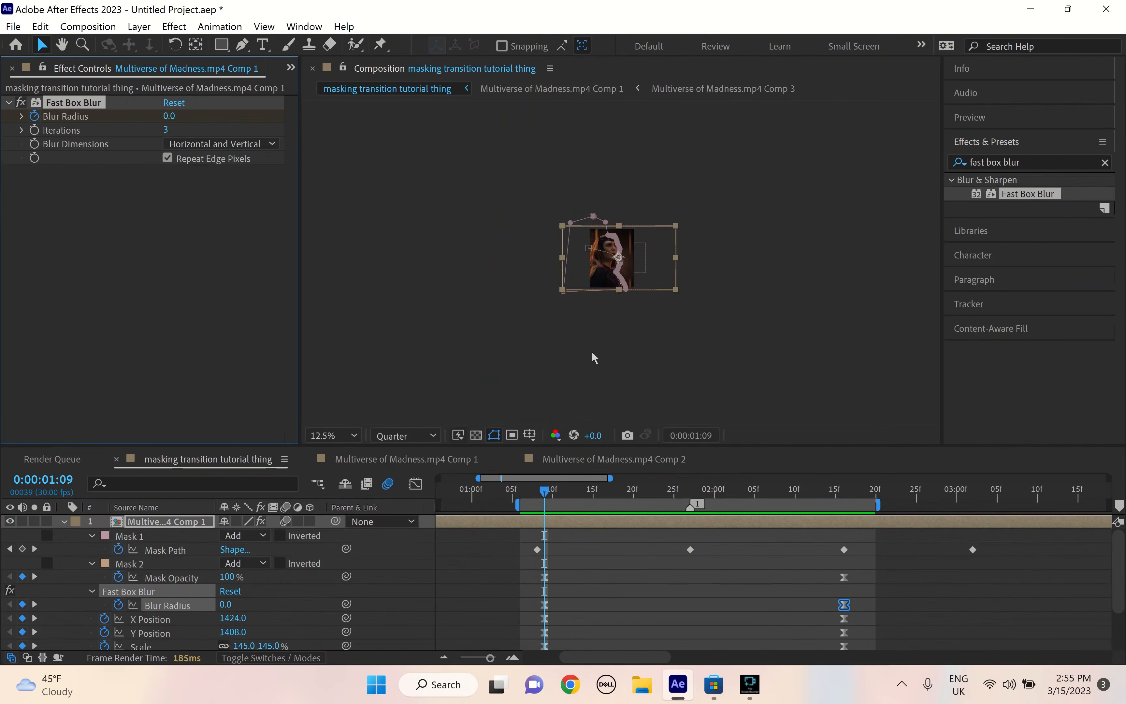
pyautogui.click(65, 522)
pyautogui.click(538, 538)
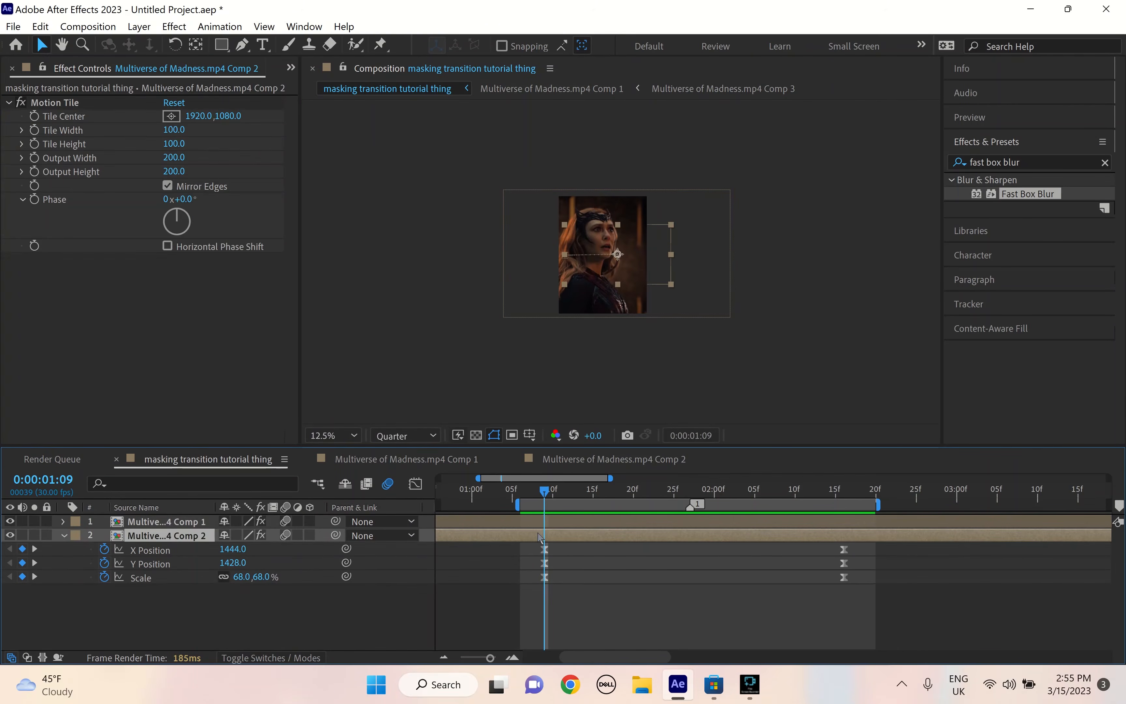
pyautogui.hotkey('ctrl', 'v')
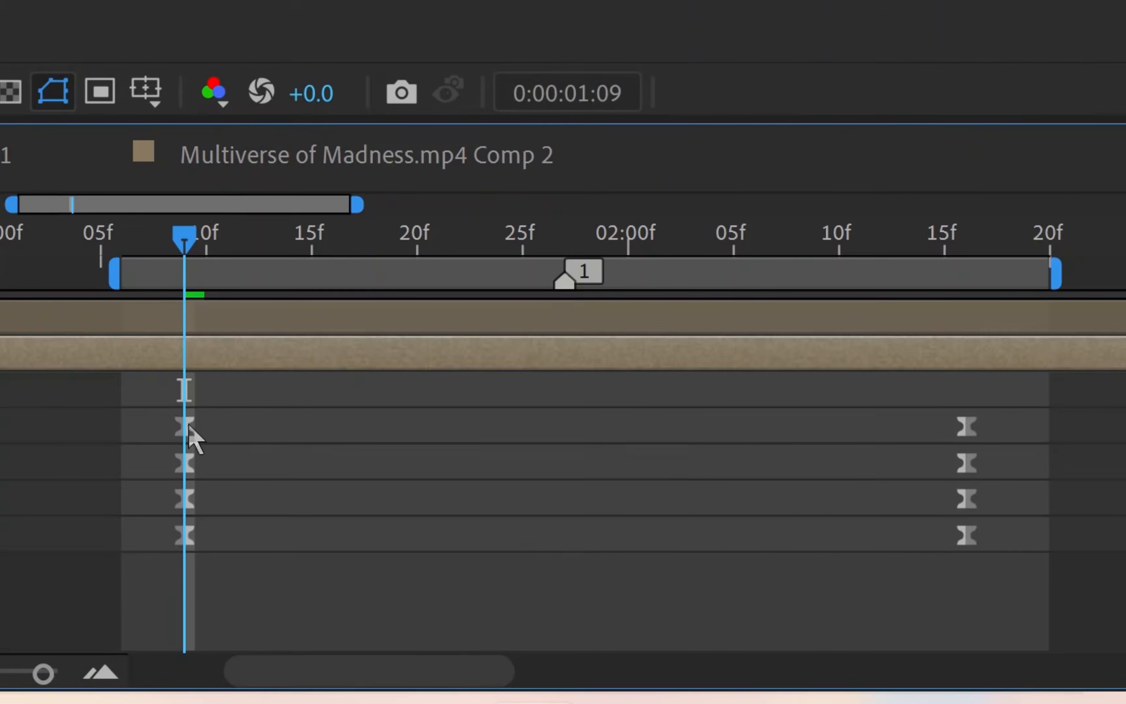
# Swap the Comp 2 layer's Blur Radius keyframes so the blur runs from 20 at 0:00:01:09 to 0 at 0:00:02:16.
pyautogui.moveTo(545, 564); pyautogui.dragTo(840, 567)
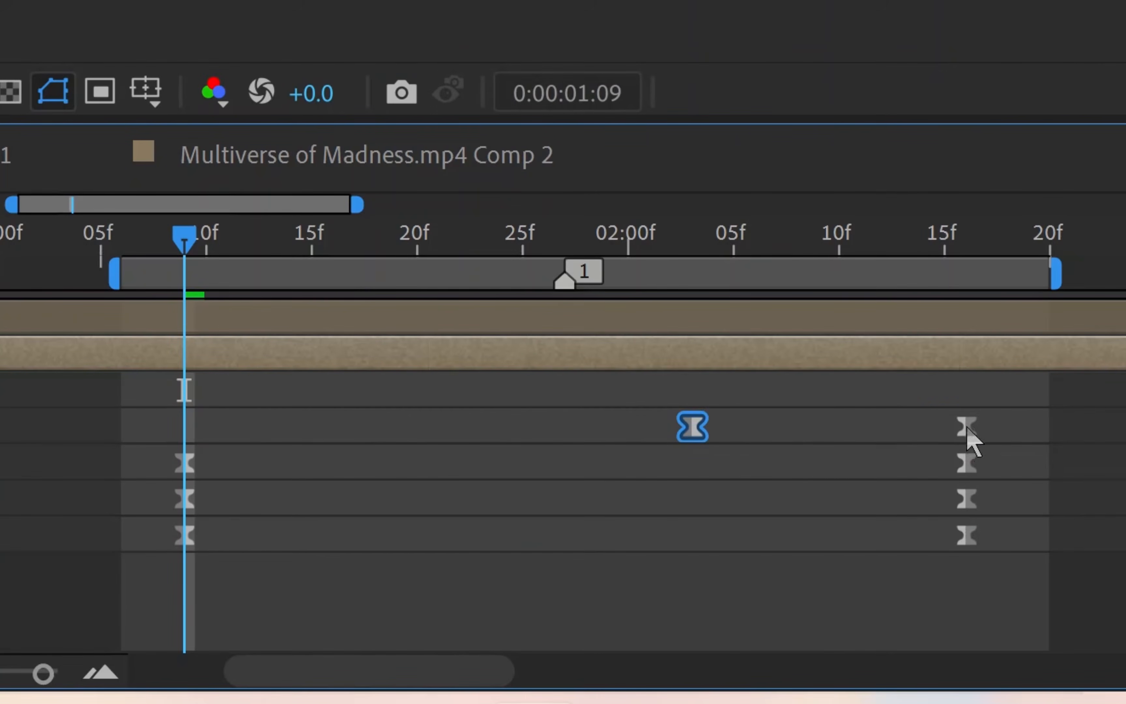
pyautogui.moveTo(967, 428); pyautogui.dragTo(223, 431)
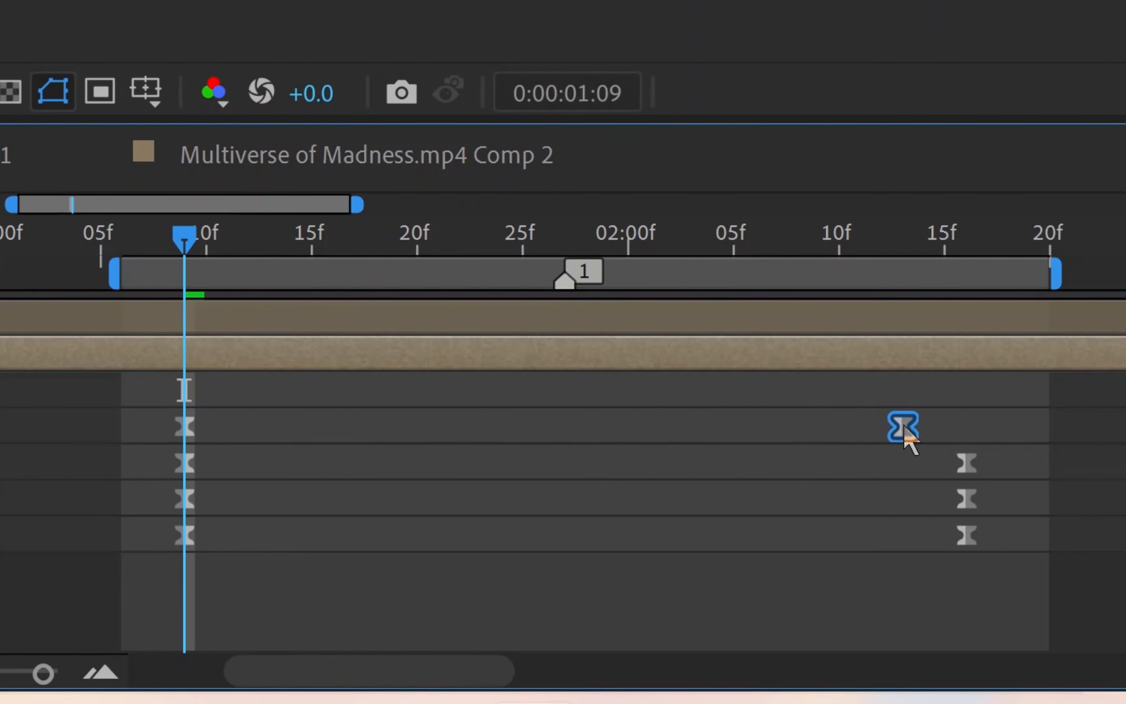
pyautogui.moveTo(905, 436); pyautogui.dragTo(950, 447)
# In the Graph Editor, steepen Comp 2's Blur Radius curve, extending the ease handles to about 0:00:02:02 and 0:00:01:20, and preview it.
pyautogui.hotkey('shift', 'F3')
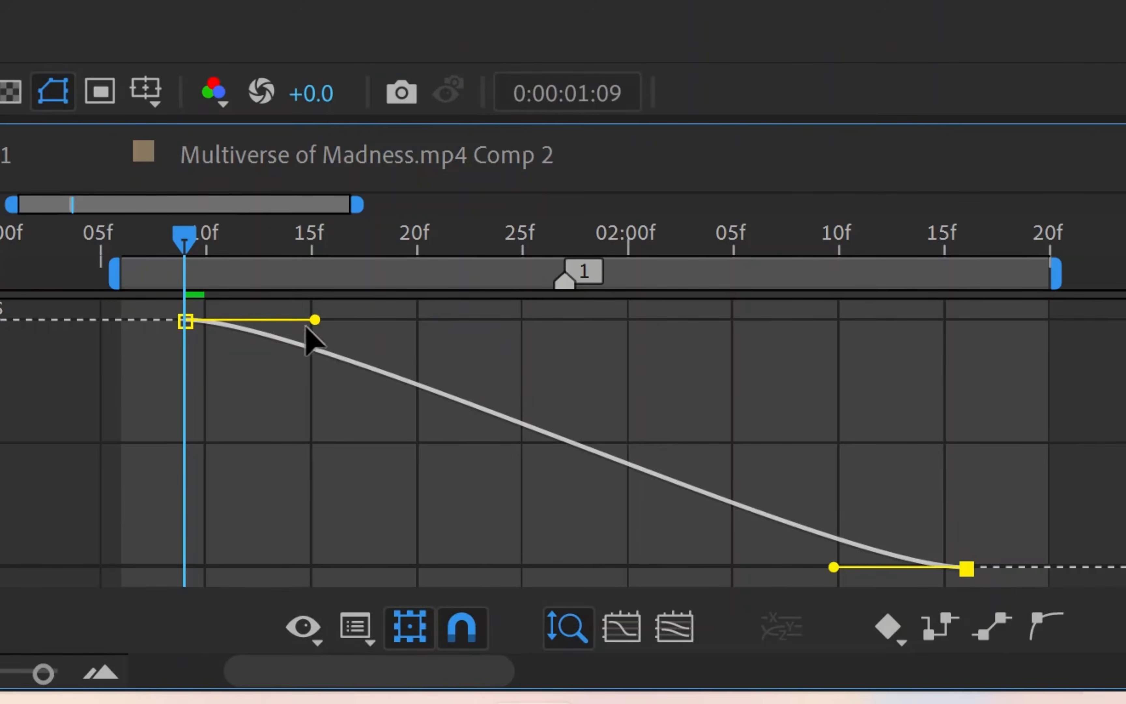
pyautogui.moveTo(311, 325); pyautogui.dragTo(667, 322)
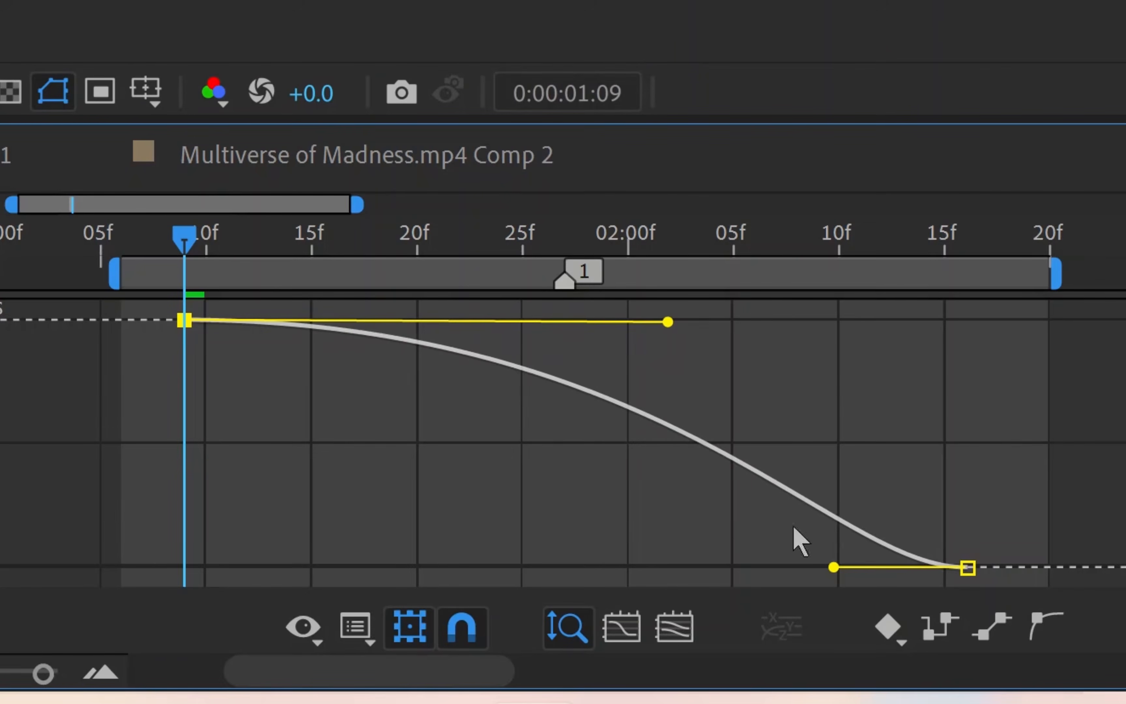
pyautogui.moveTo(835, 567); pyautogui.dragTo(429, 567)
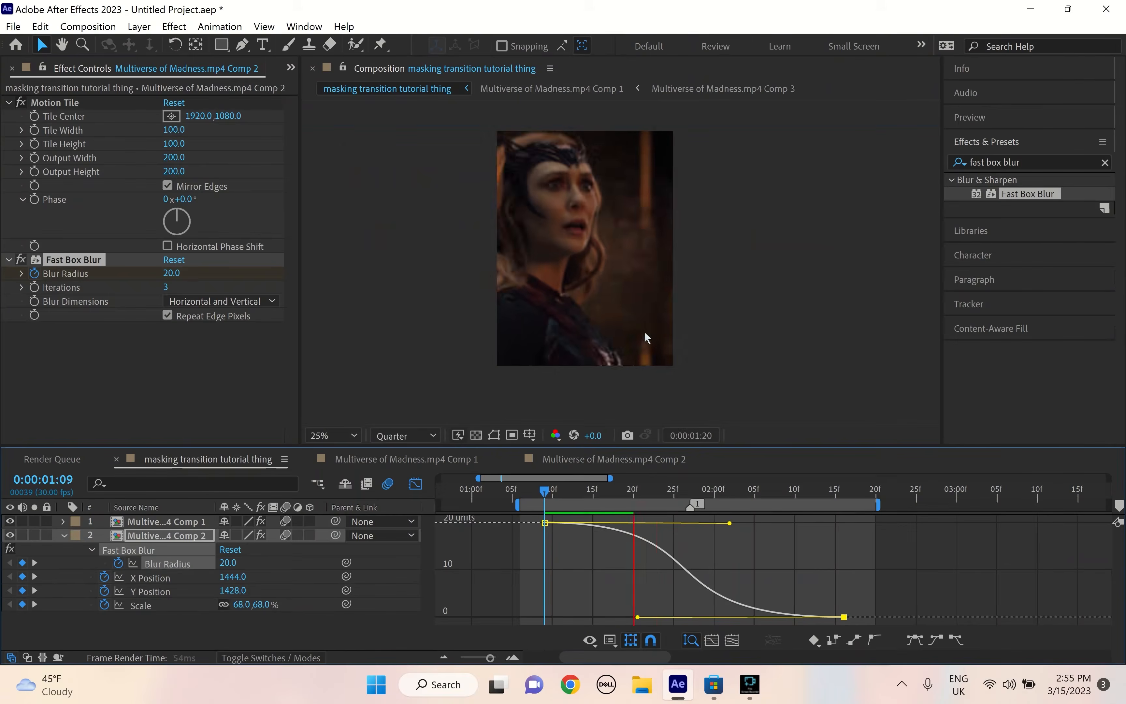
pyautogui.press('space')
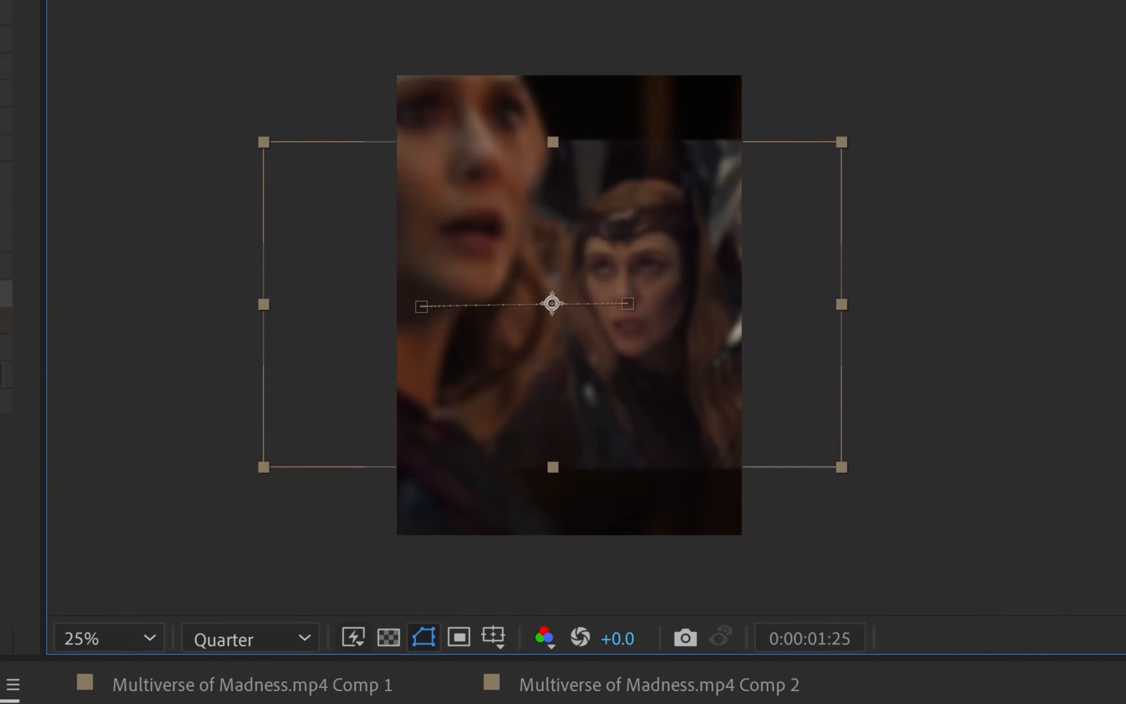
# Reorder the Comp 2 layer's effects so Fast Box Blur sits above Motion Tile.
pyautogui.moveTo(221, 496); pyautogui.dragTo(181, 100)
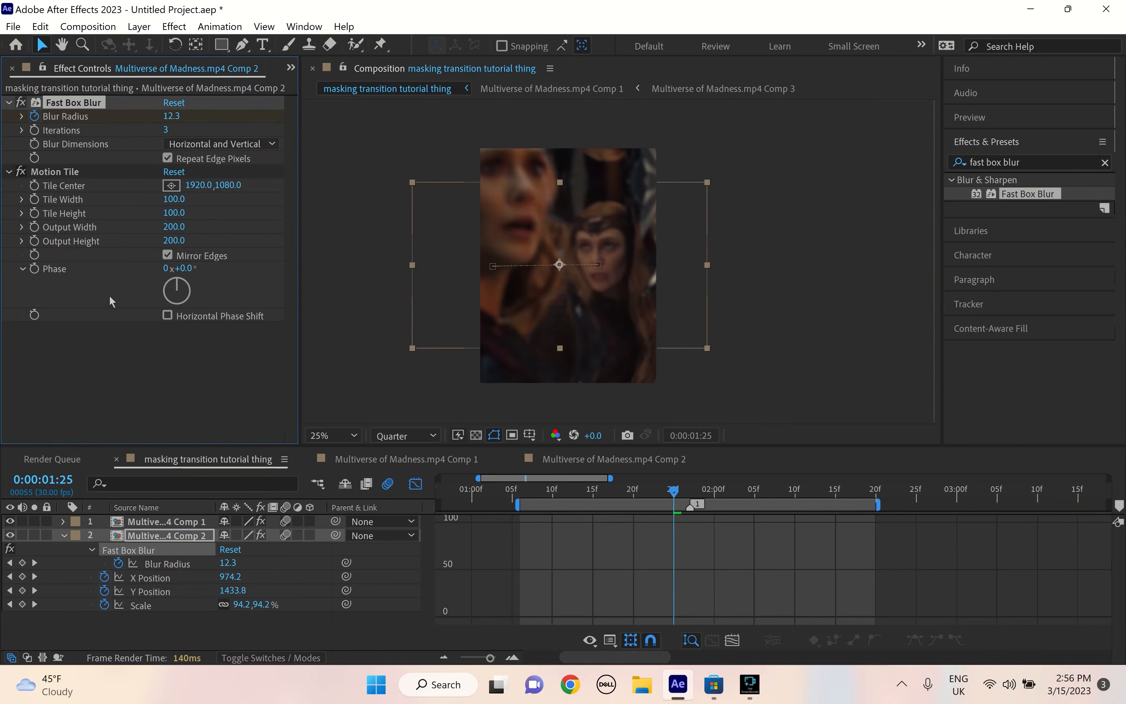
pyautogui.click(79, 173)
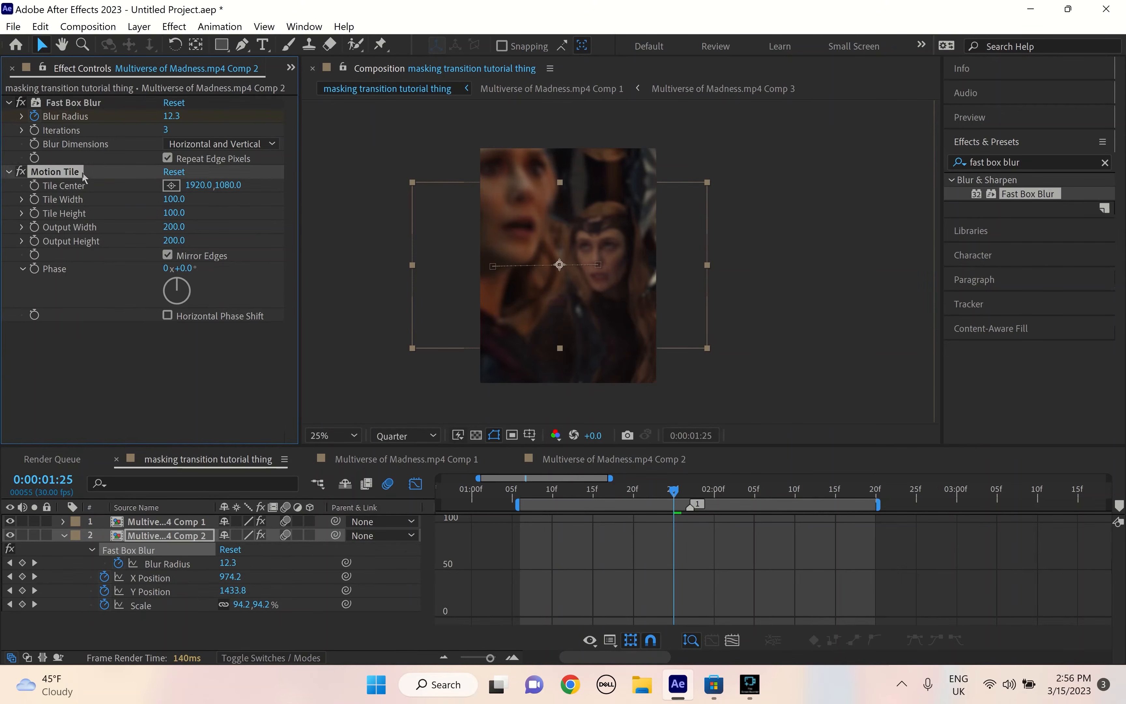
pyautogui.click(90, 104)
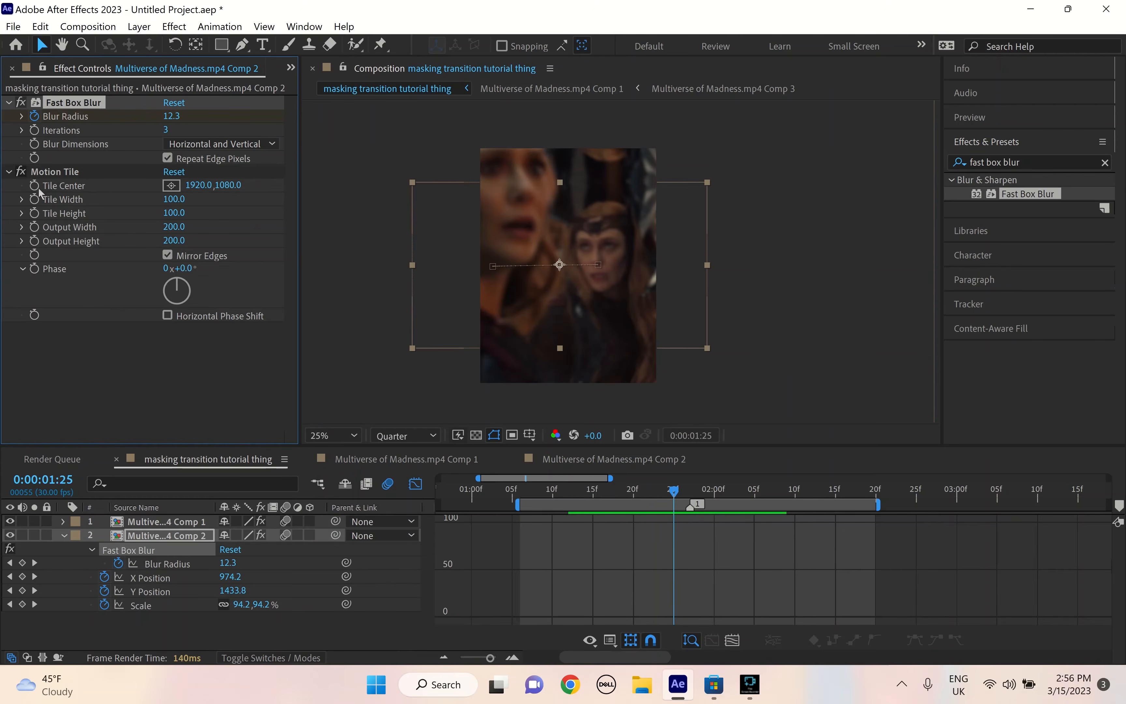
pyautogui.click(59, 174)
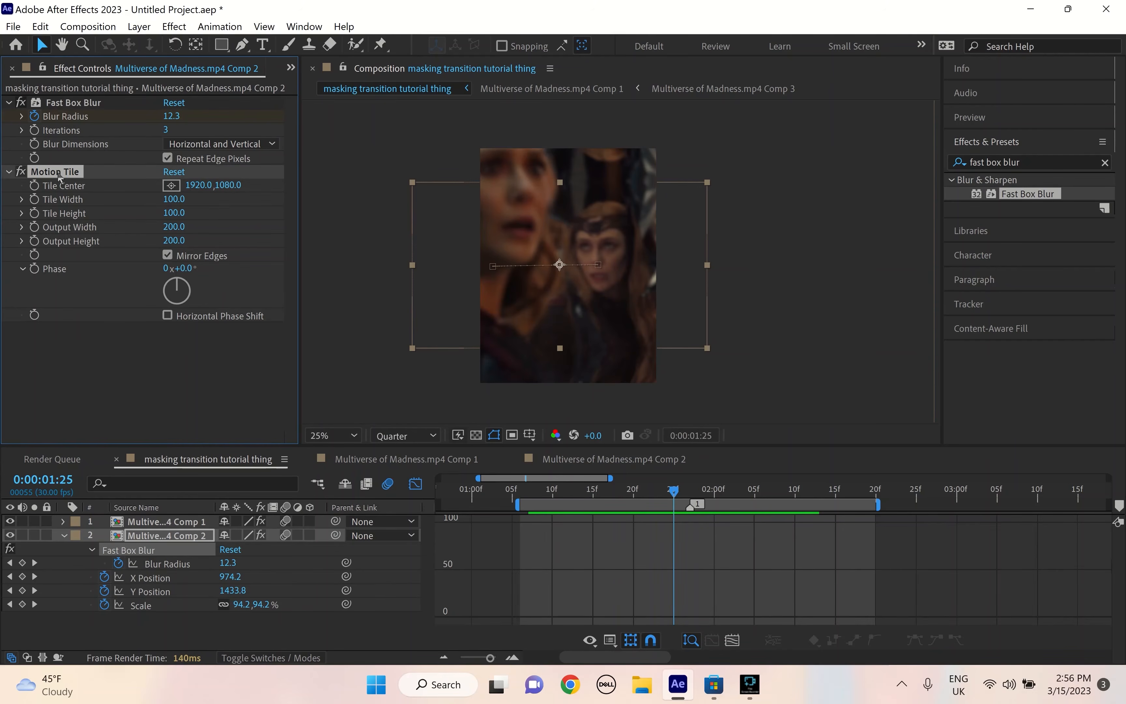
pyautogui.click(81, 104)
pyautogui.click(66, 176)
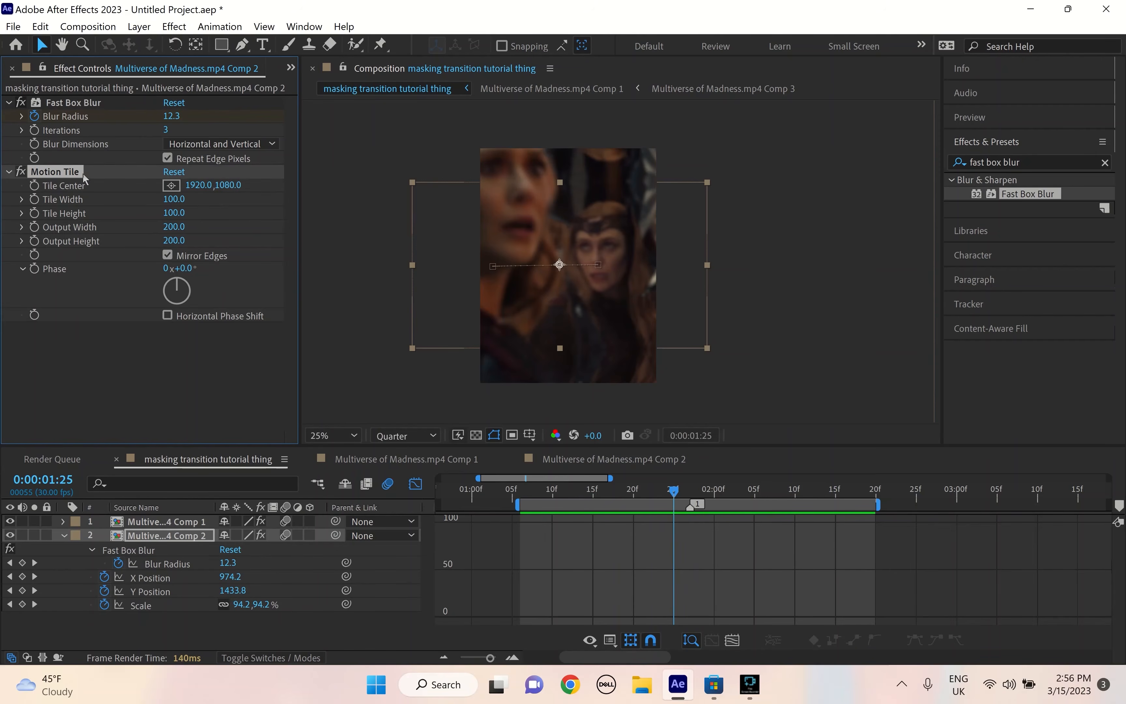
pyautogui.click(52, 105)
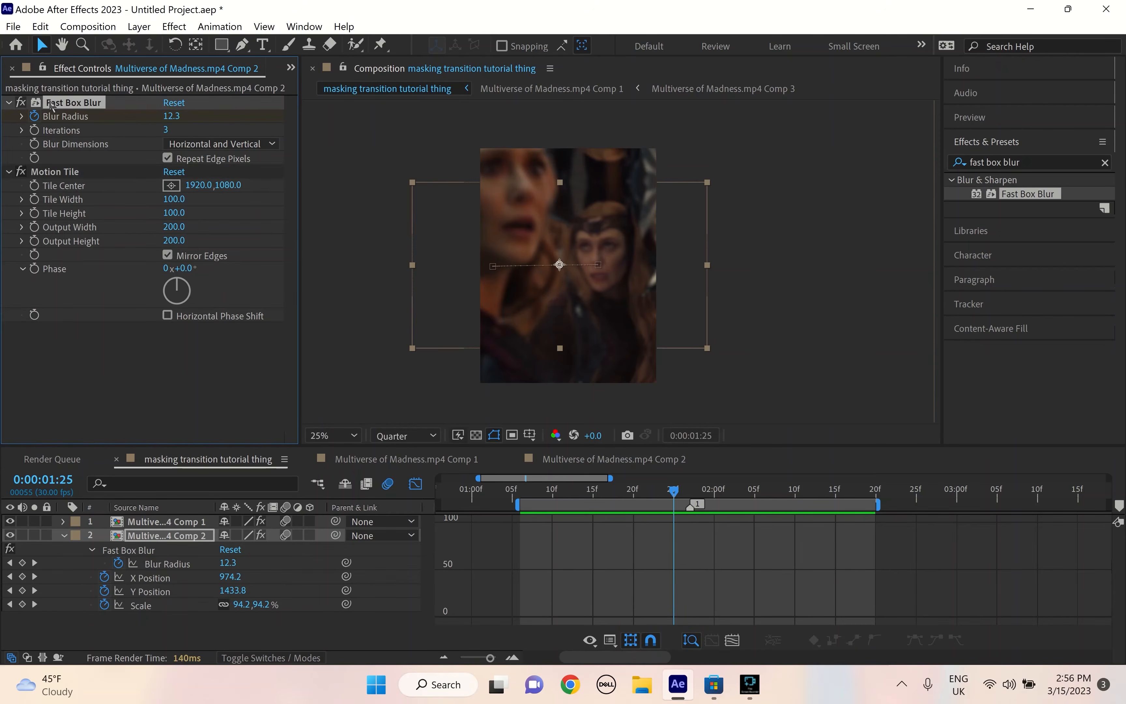
# Collapse the Fast Box Blur settings and try the effect below Motion Tile to compare the frame edges.
pyautogui.click(9, 103)
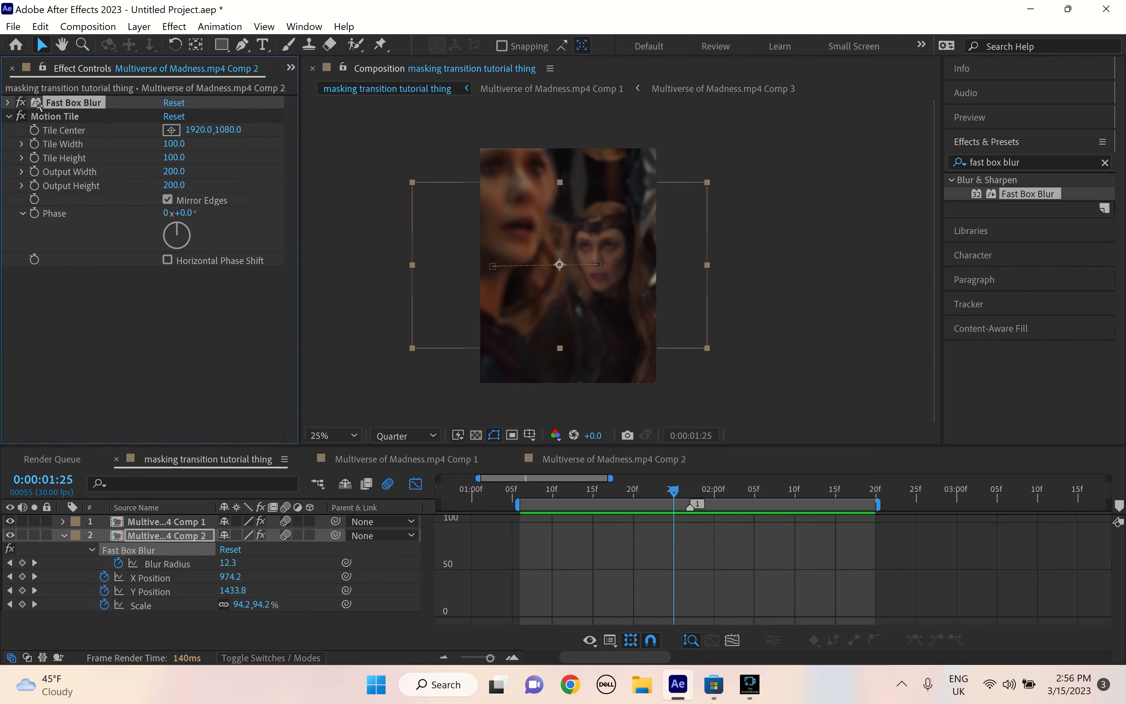
pyautogui.moveTo(55, 254); pyautogui.dragTo(57, 257)
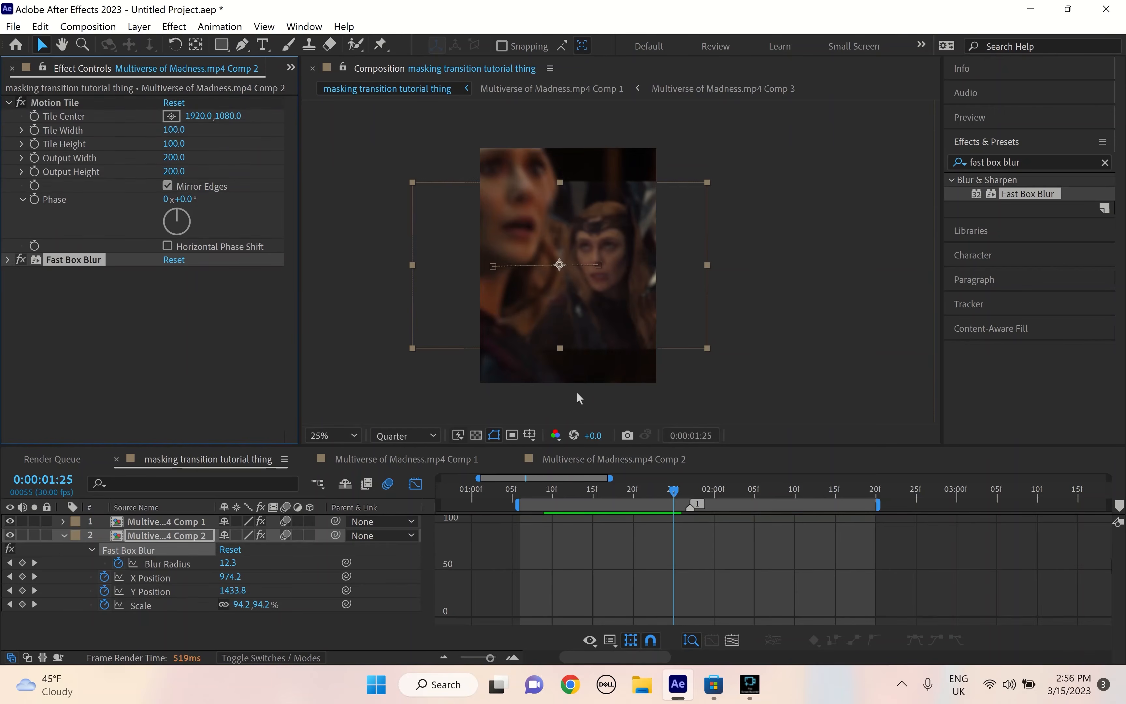
# Play back the blurred transition and switch the timeline from the Graph Editor back to the keyframe view.
pyautogui.press('space')
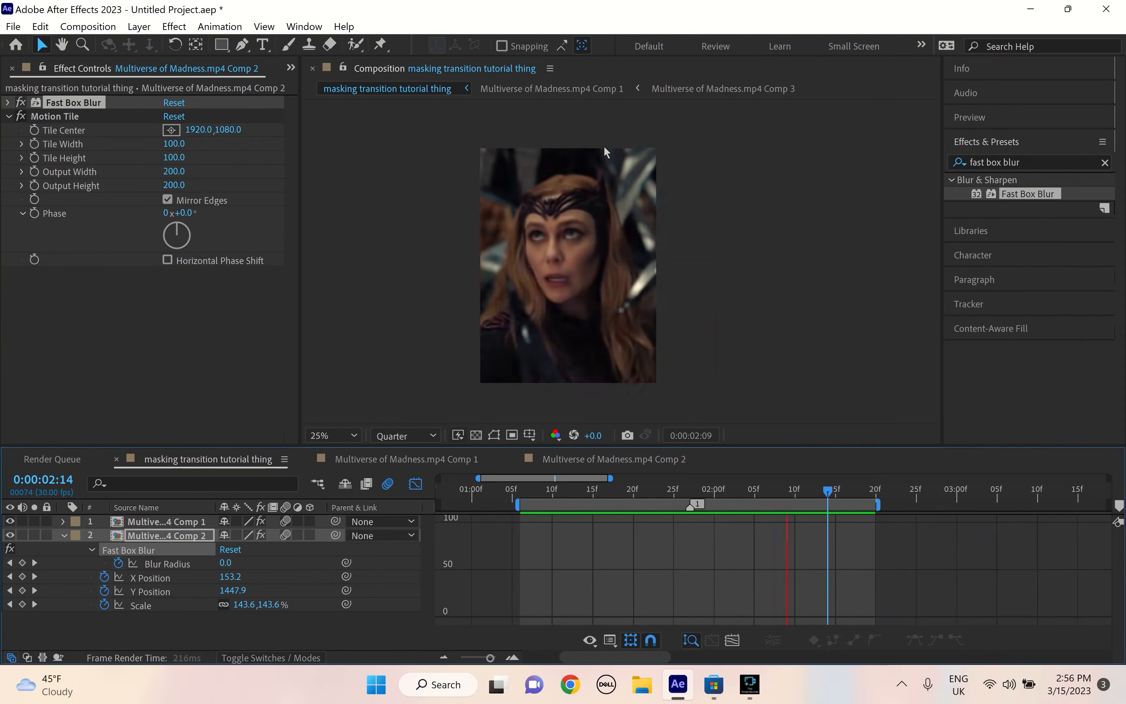
pyautogui.click(416, 485)
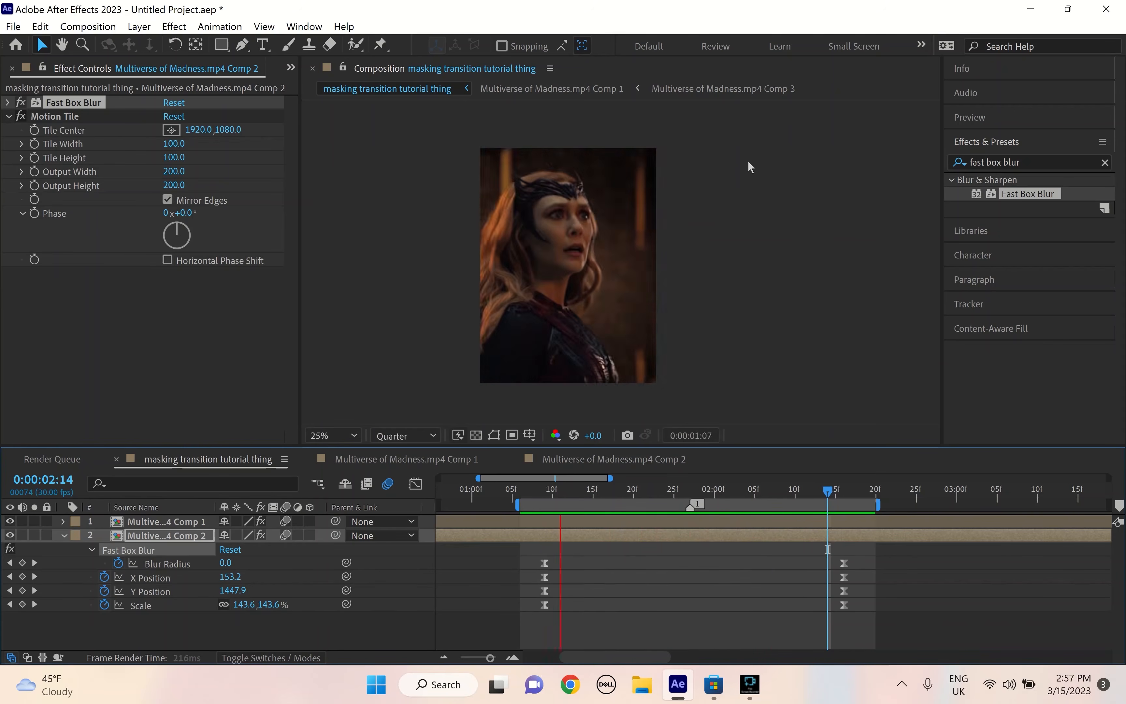
pyautogui.press('space')
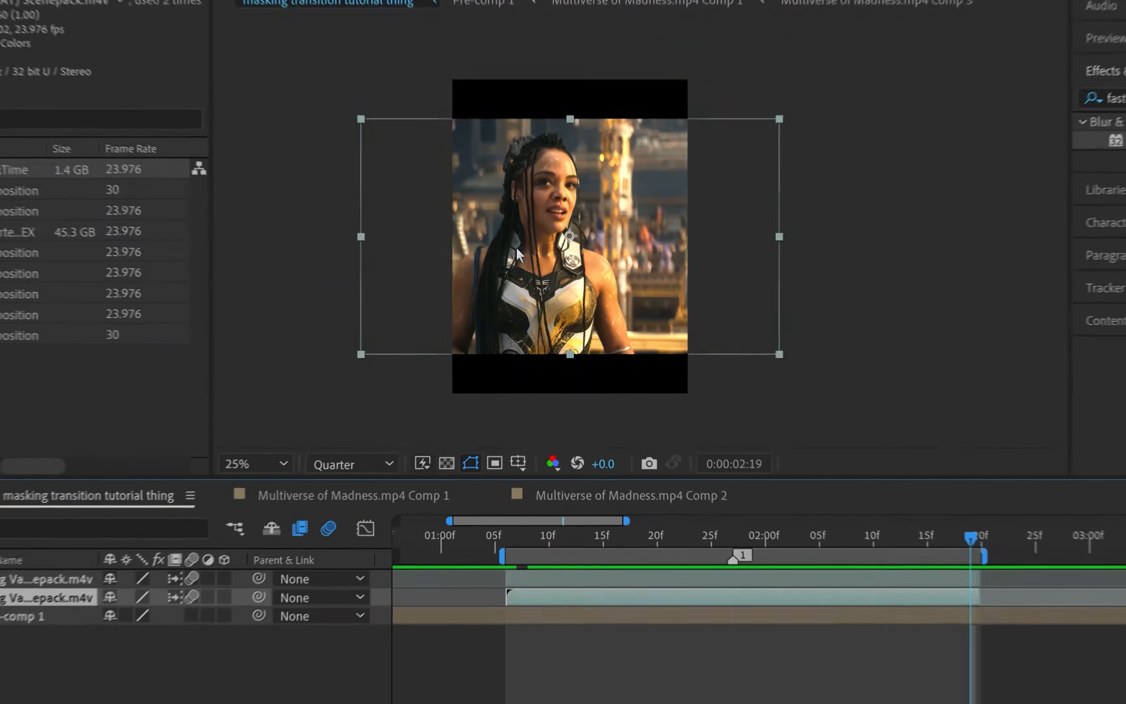
# Examine the King Valkyrie shot at 0:00:02:19 up close, looking at the subject's hair and outline against the background.
pyautogui.scroll(3, 504, 235)
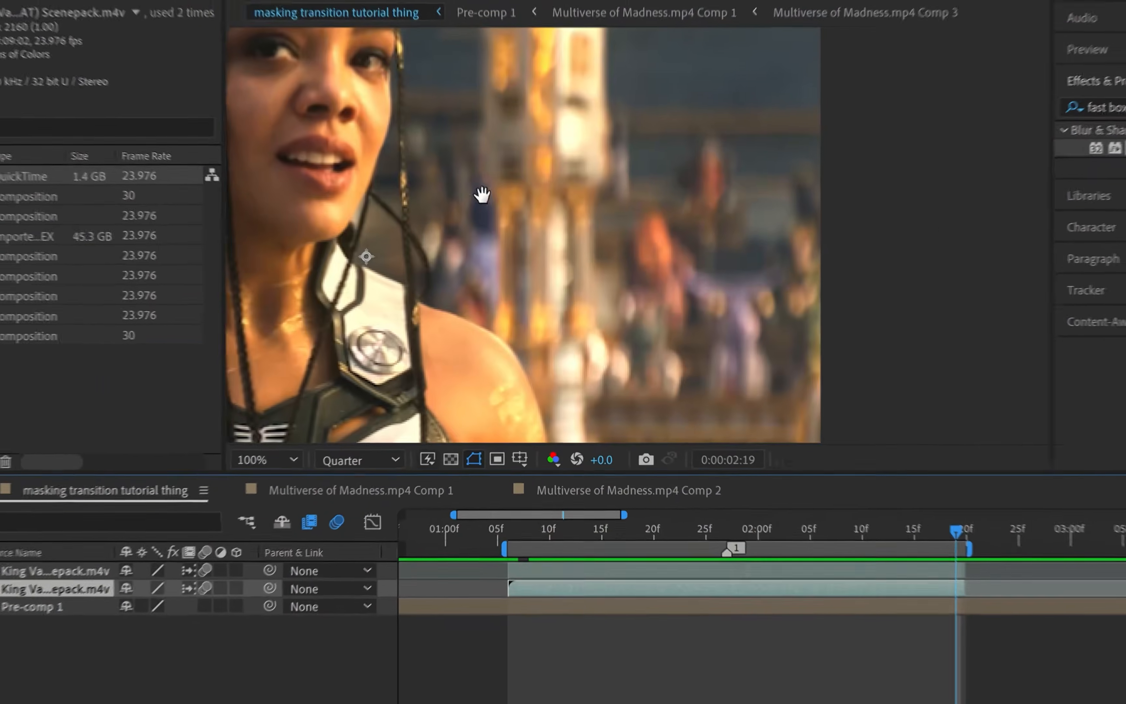
pyautogui.moveTo(483, 194); pyautogui.dragTo(729, 308)
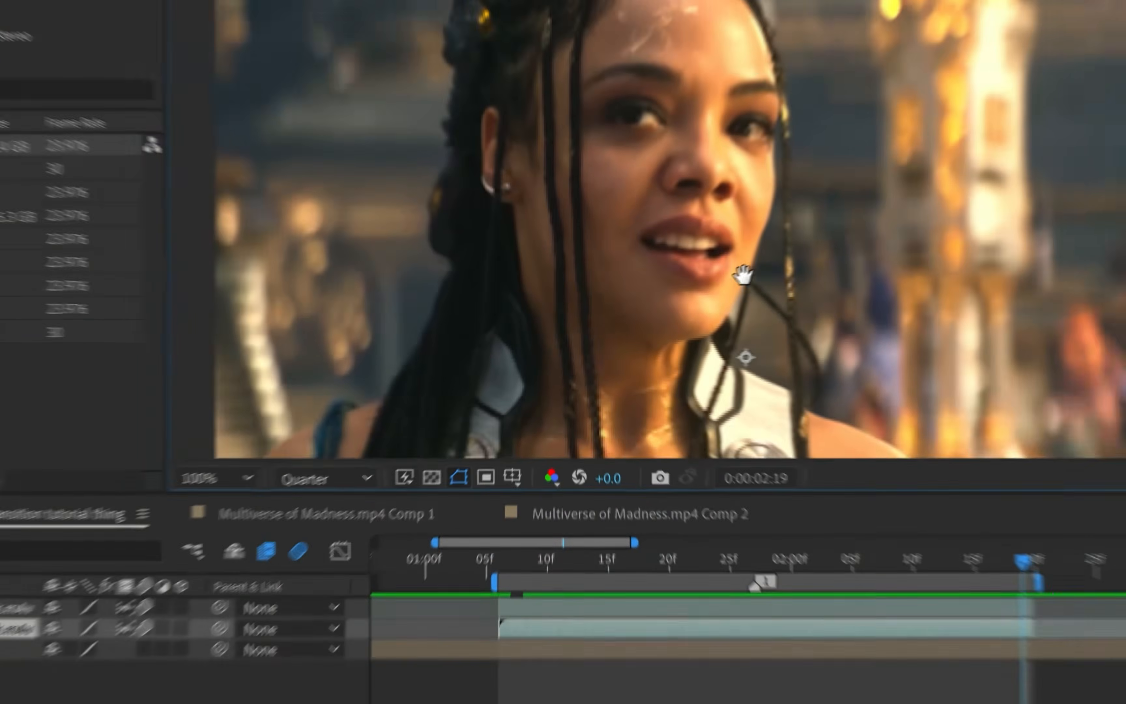
pyautogui.moveTo(744, 275); pyautogui.dragTo(815, 215)
pyautogui.scroll(1, 773, 345)
pyautogui.scroll(-1, 773, 345)
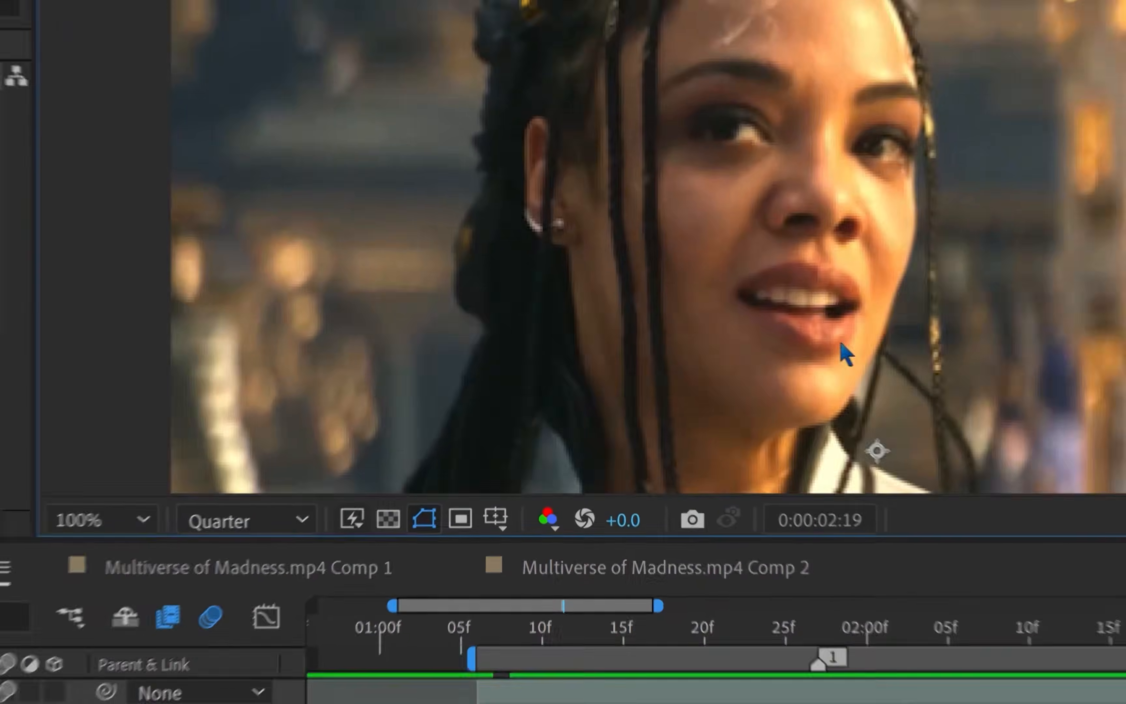
pyautogui.scroll(-1, 840, 345)
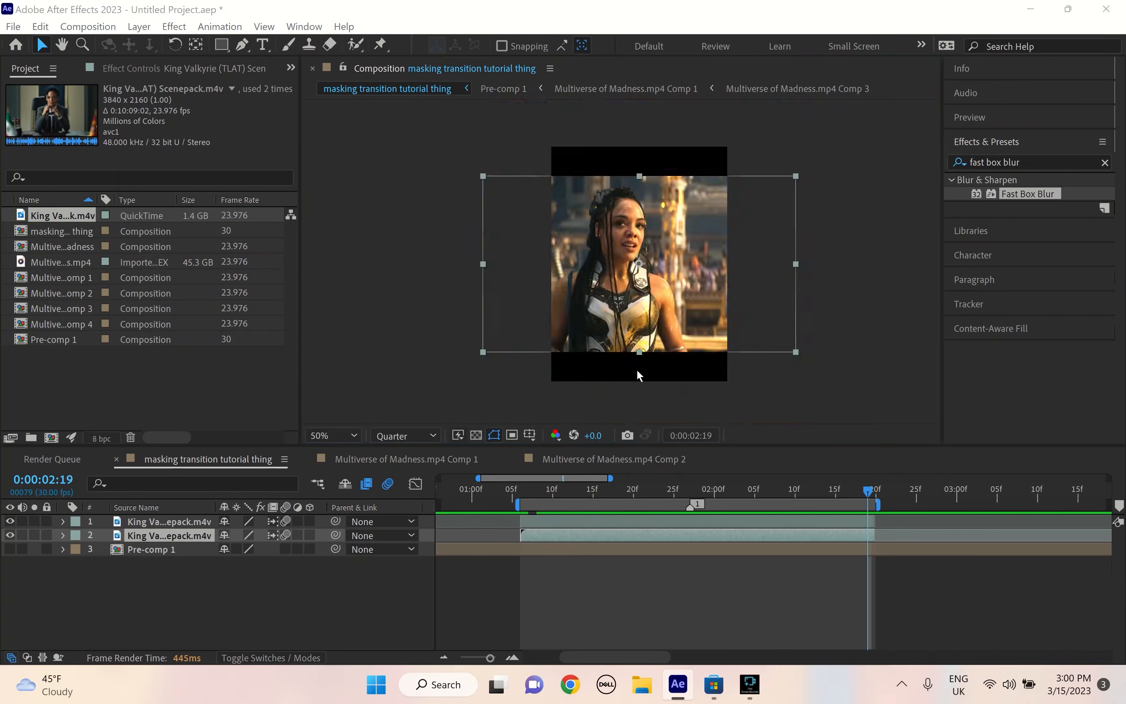
pyautogui.scroll(1, 639, 375)
pyautogui.moveTo(639, 376); pyautogui.dragTo(629, 372)
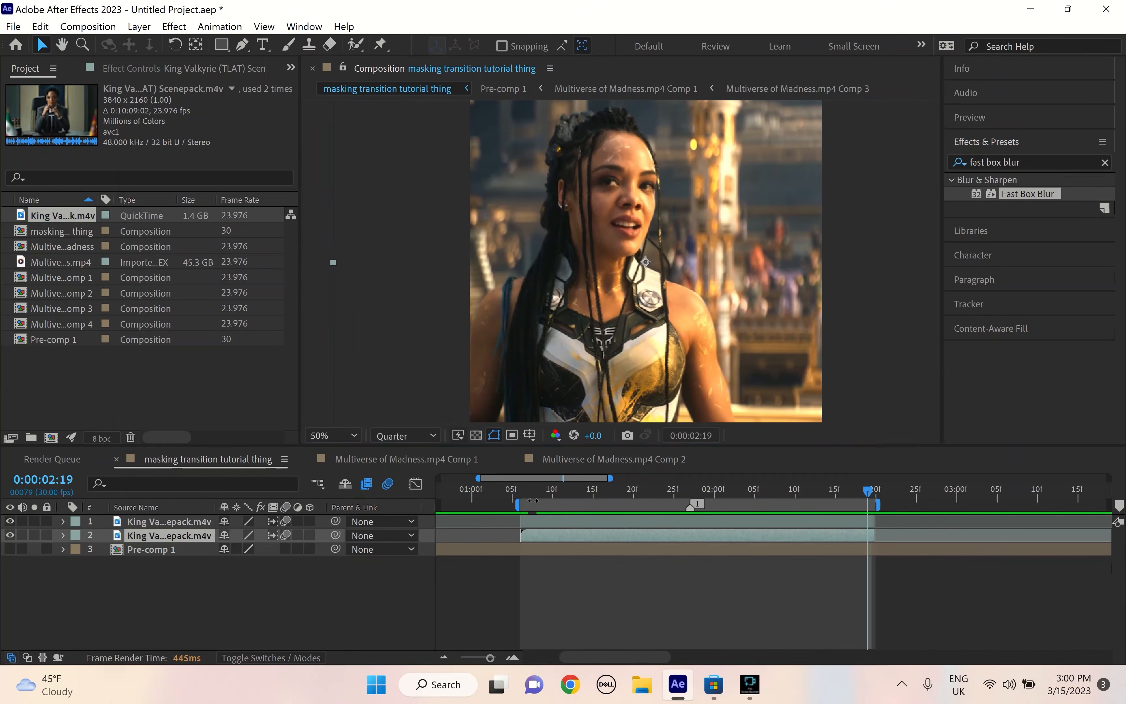
# At the start of the work area, pre-compose the upper King Valkyrie layer, moving all attributes and adjusting the duration to the layer's span.
pyautogui.click(522, 490)
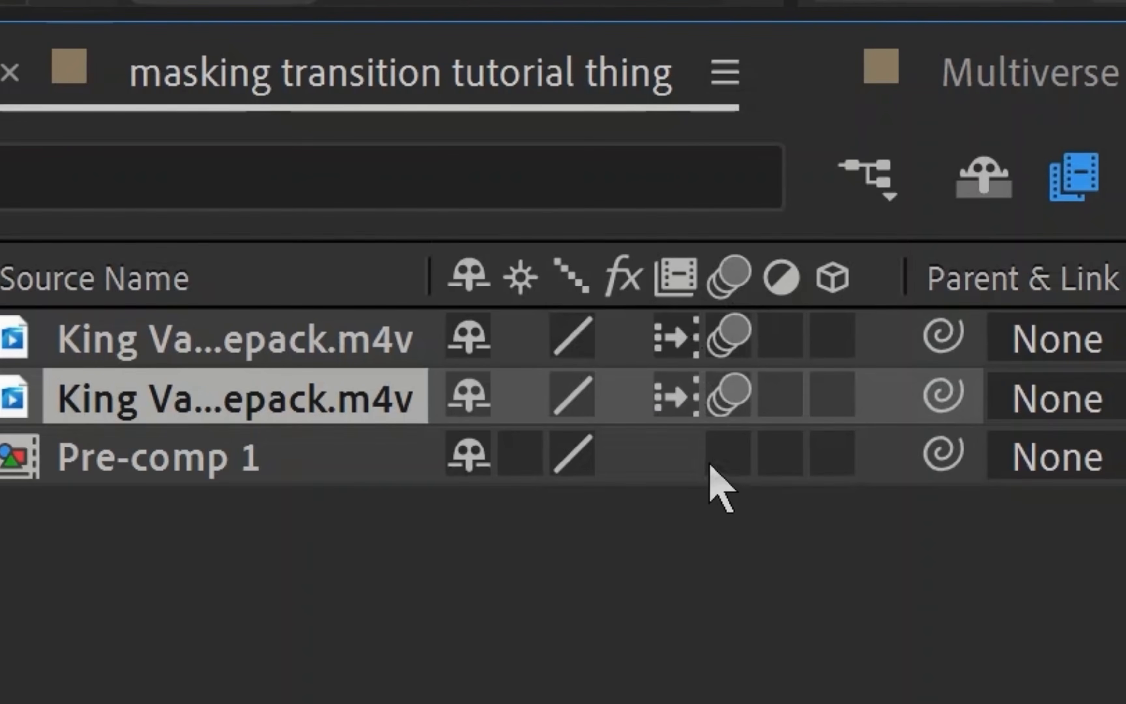
pyautogui.click(257, 360)
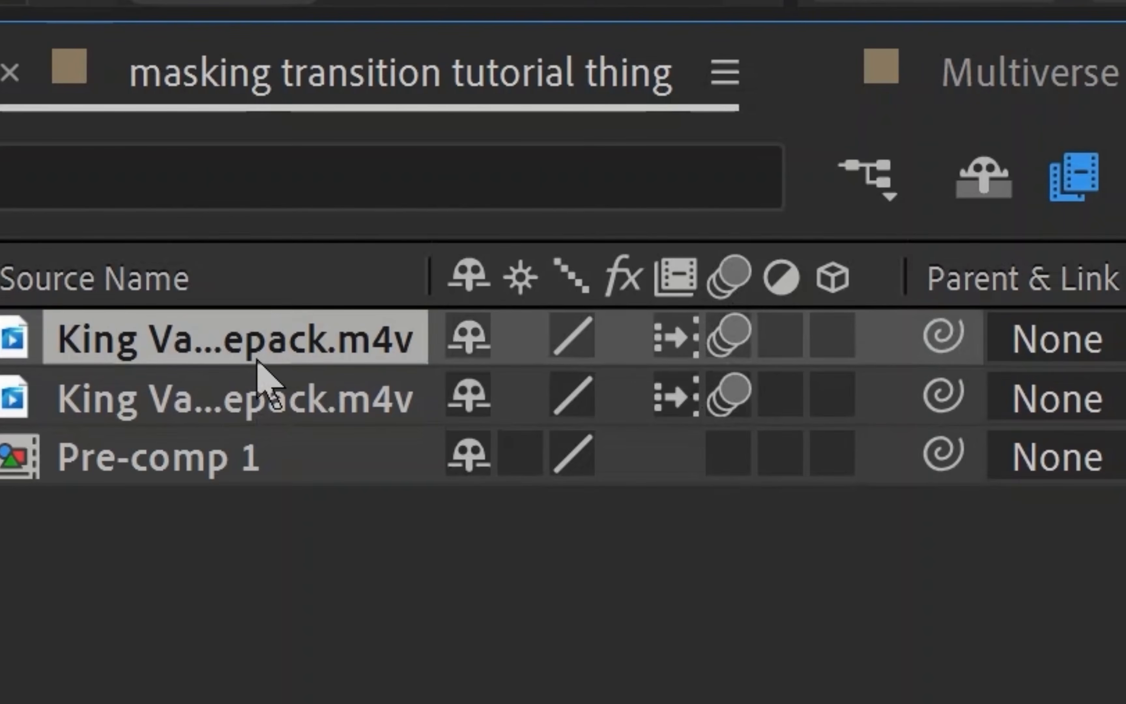
pyautogui.hotkey('ctrl', 'shift', 'c')
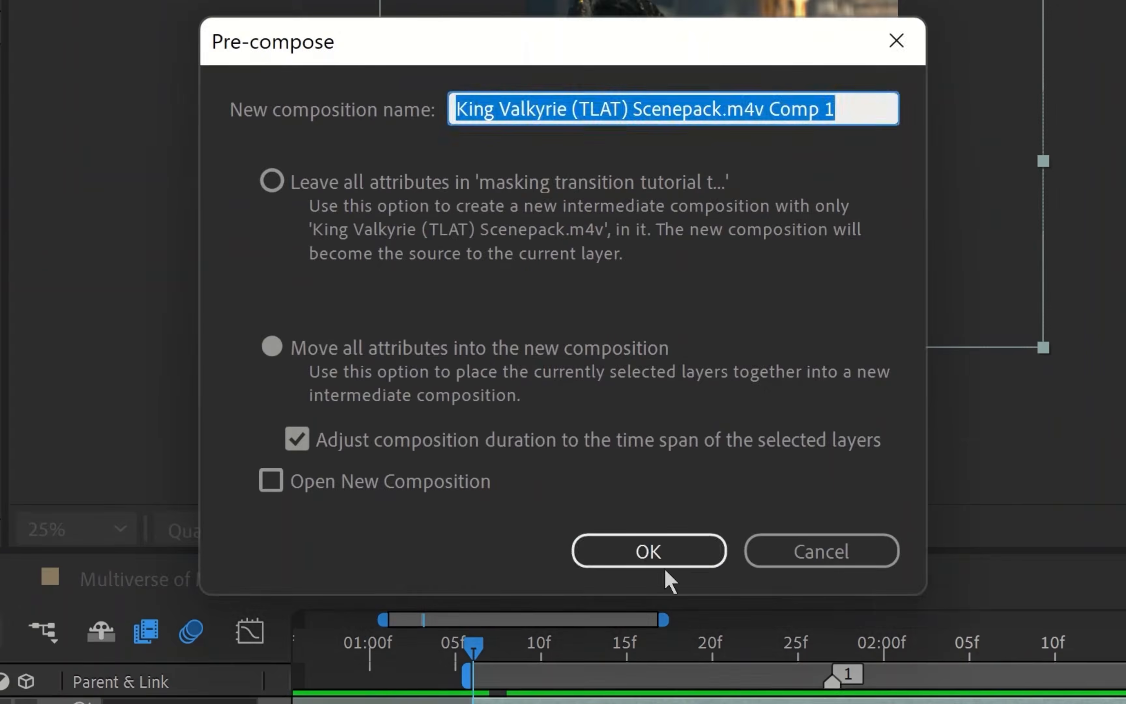
pyautogui.click(661, 559)
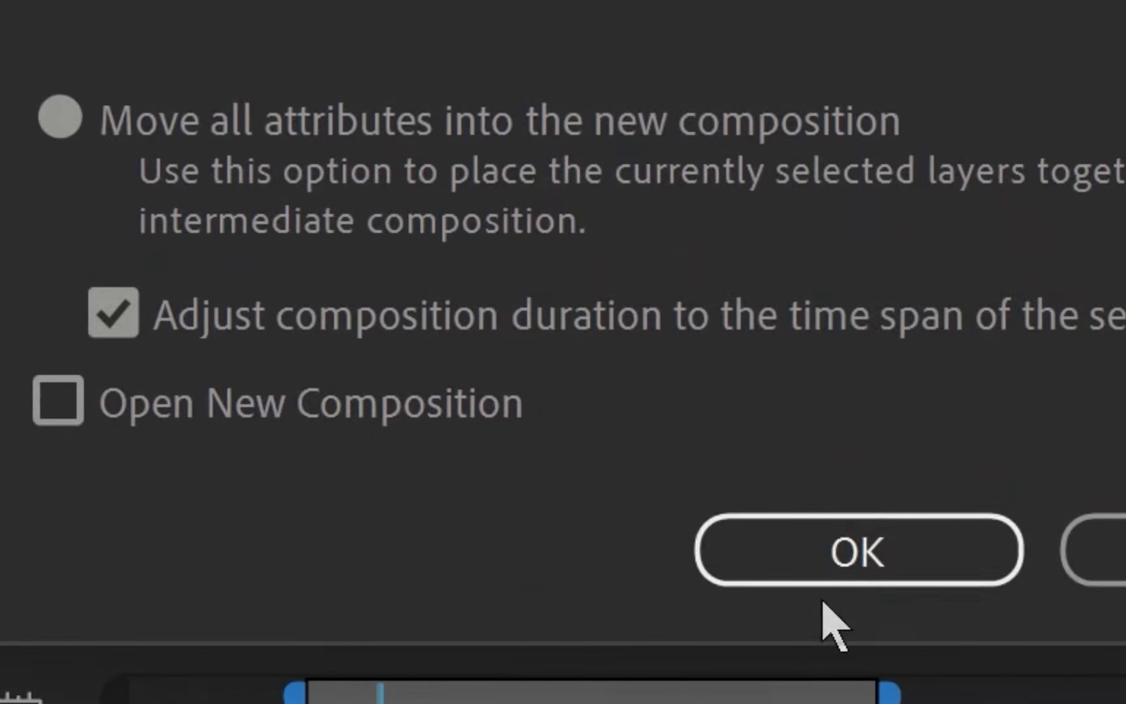
# Open the new King Valkyrie Comp 1 pre-comp and set its composition preset to UHD (4K) 3840x2160, 23.976 fps.
pyautogui.click(838, 547)
pyautogui.doubleClick(361, 649)
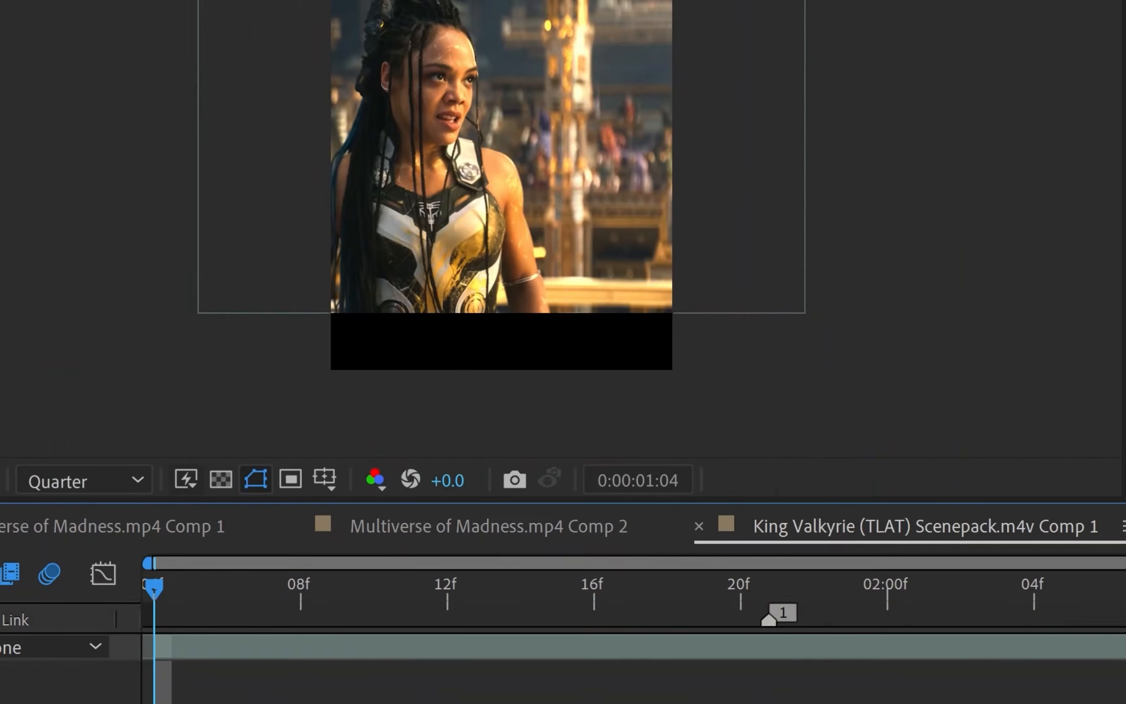
pyautogui.click(232, 60)
pyautogui.click(289, 181)
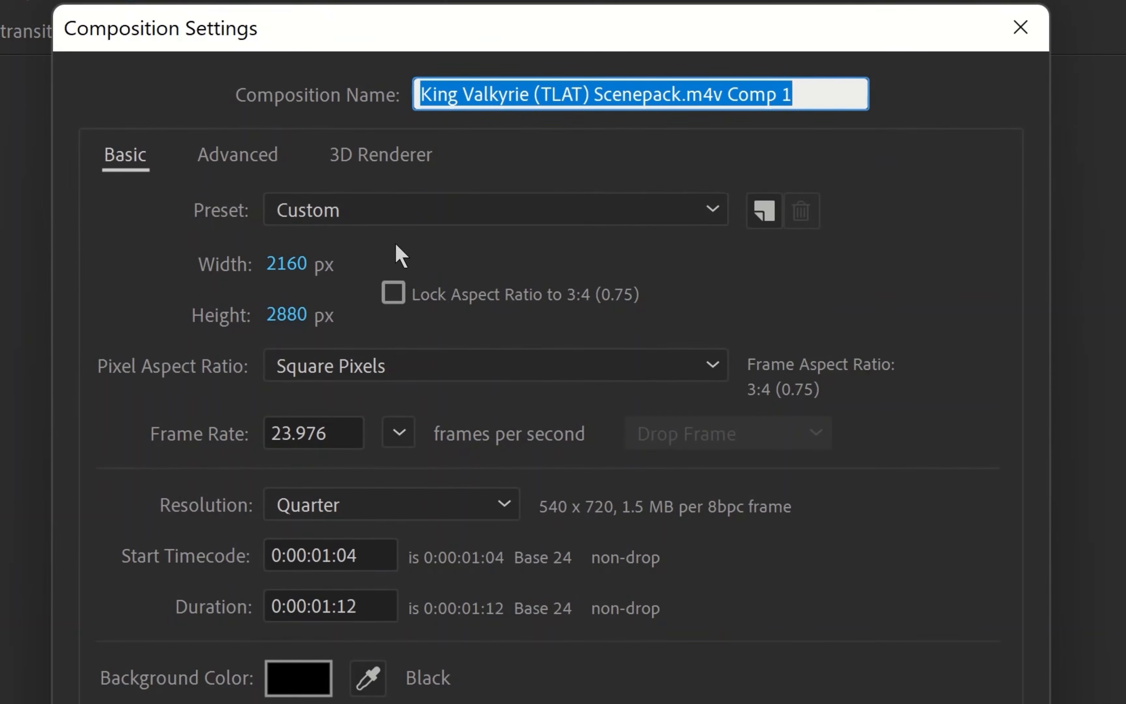
pyautogui.click(386, 215)
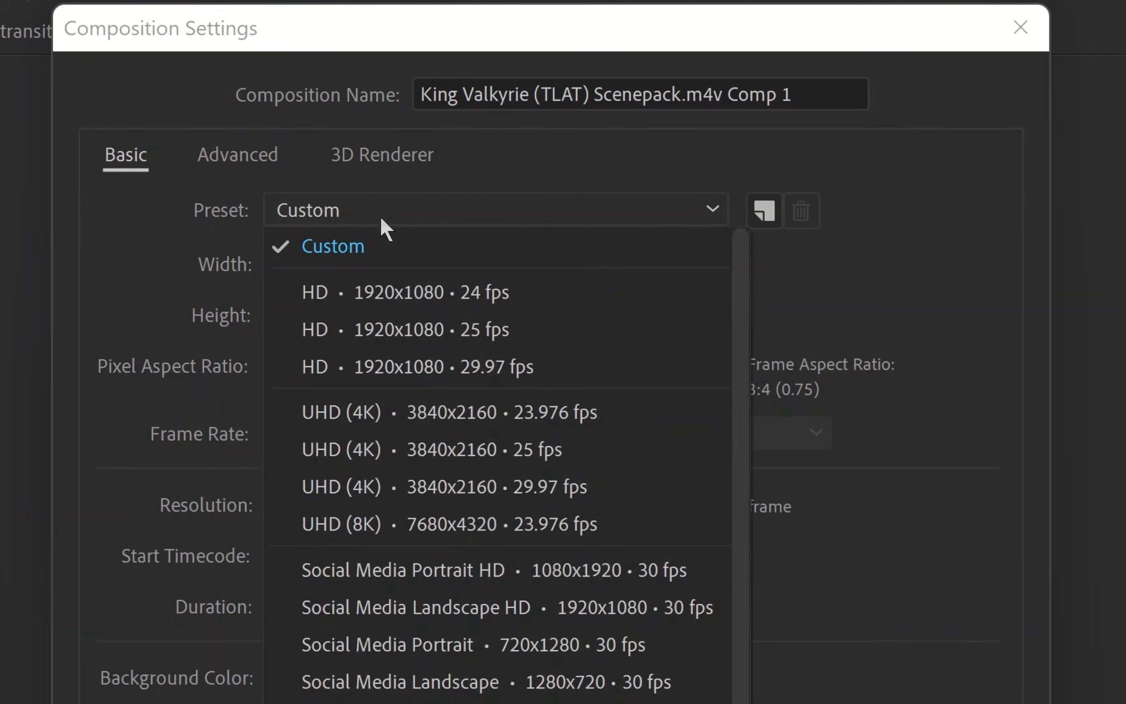
pyautogui.click(415, 414)
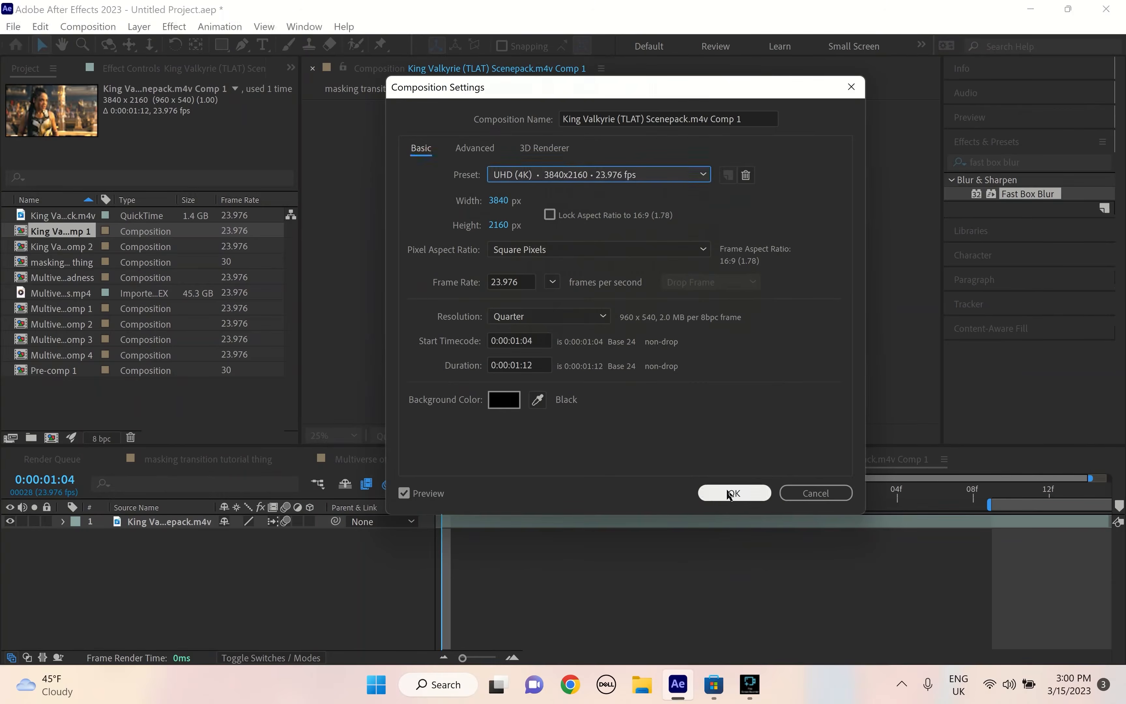
pyautogui.click(733, 493)
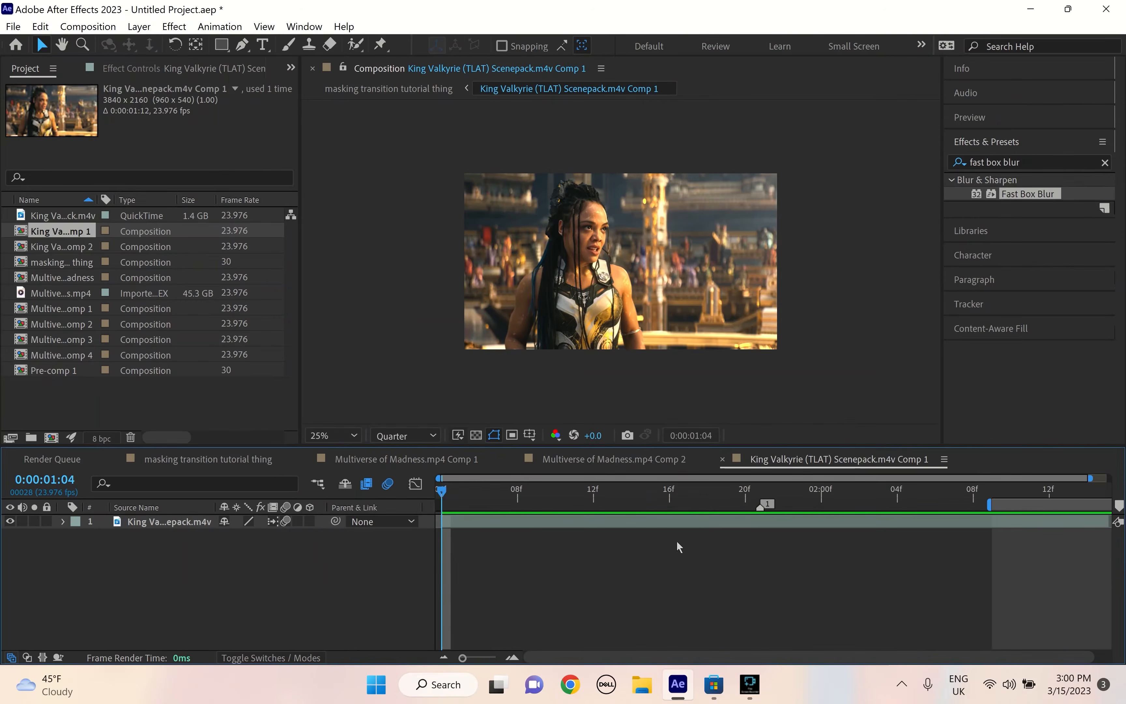
# Pre-compose the footage layer inside King Valkyrie Comp 1 and apply the auvariant_twixtor preset to the resulting layer.
pyautogui.click(563, 521)
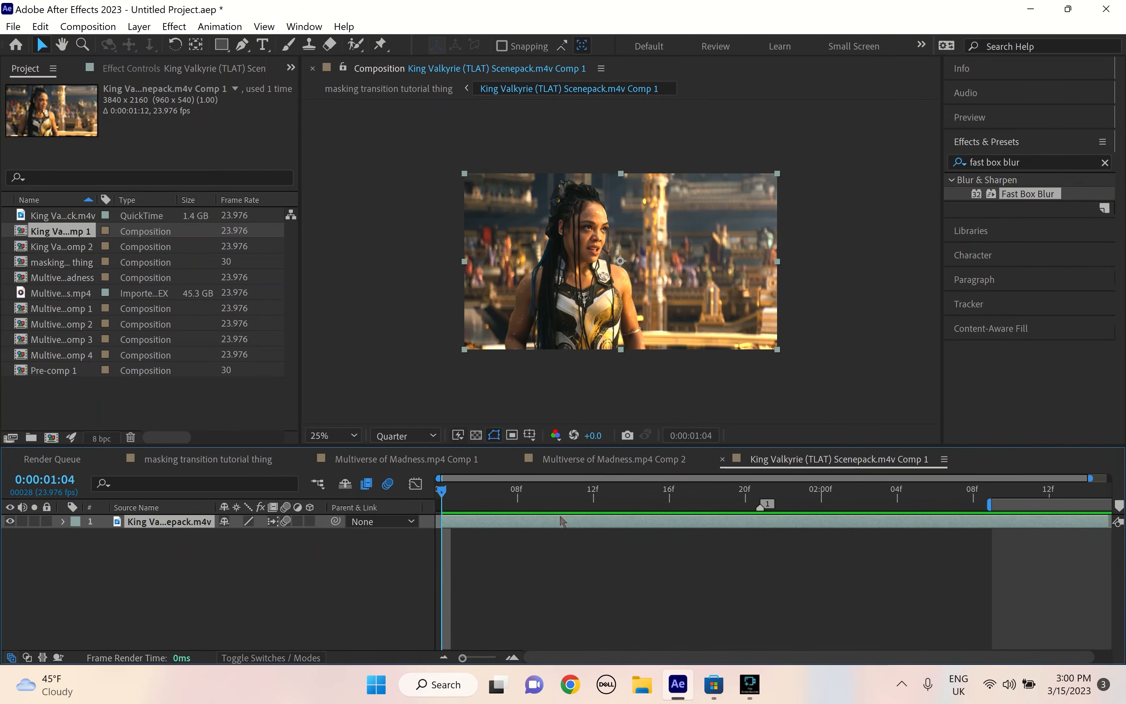
pyautogui.hotkey('ctrl', 'shift', 'c')
pyautogui.click(586, 443)
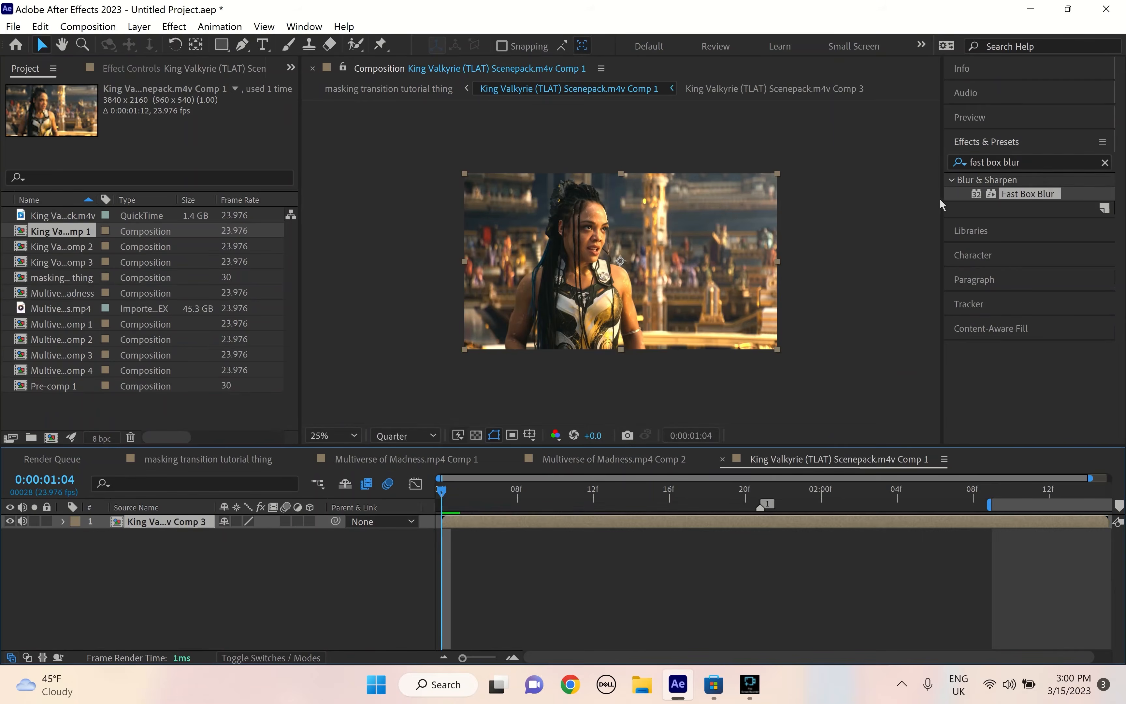
pyautogui.click(1033, 162)
pyautogui.write('twixtor')
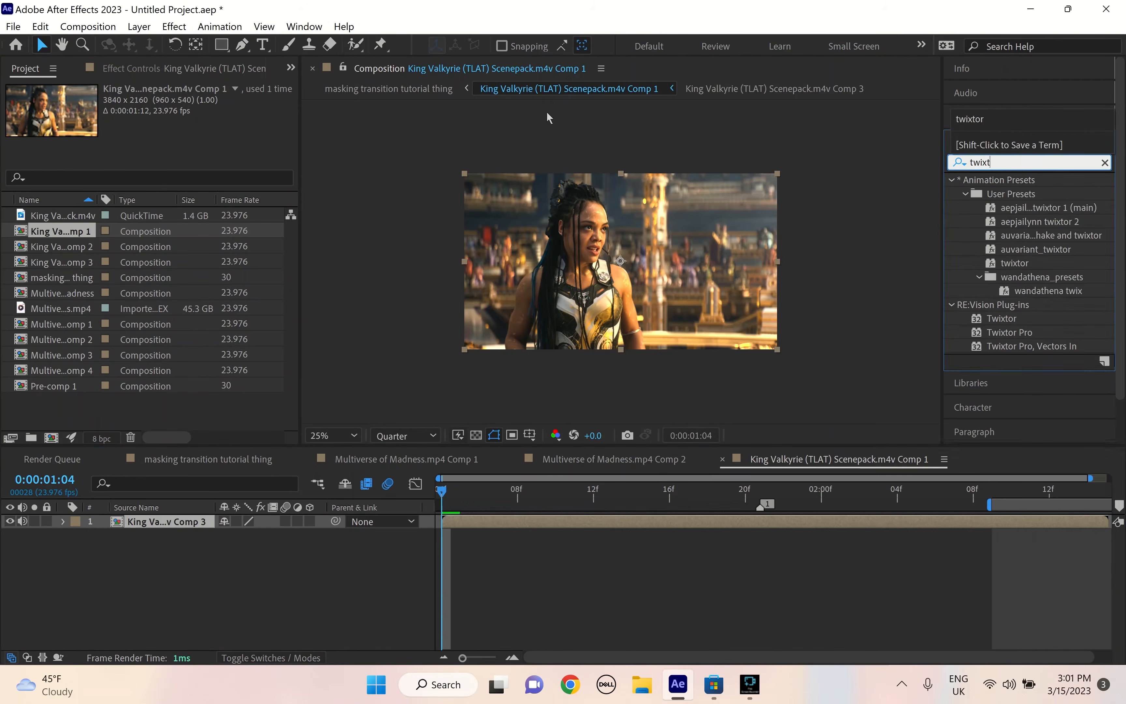
pyautogui.doubleClick(1031, 250)
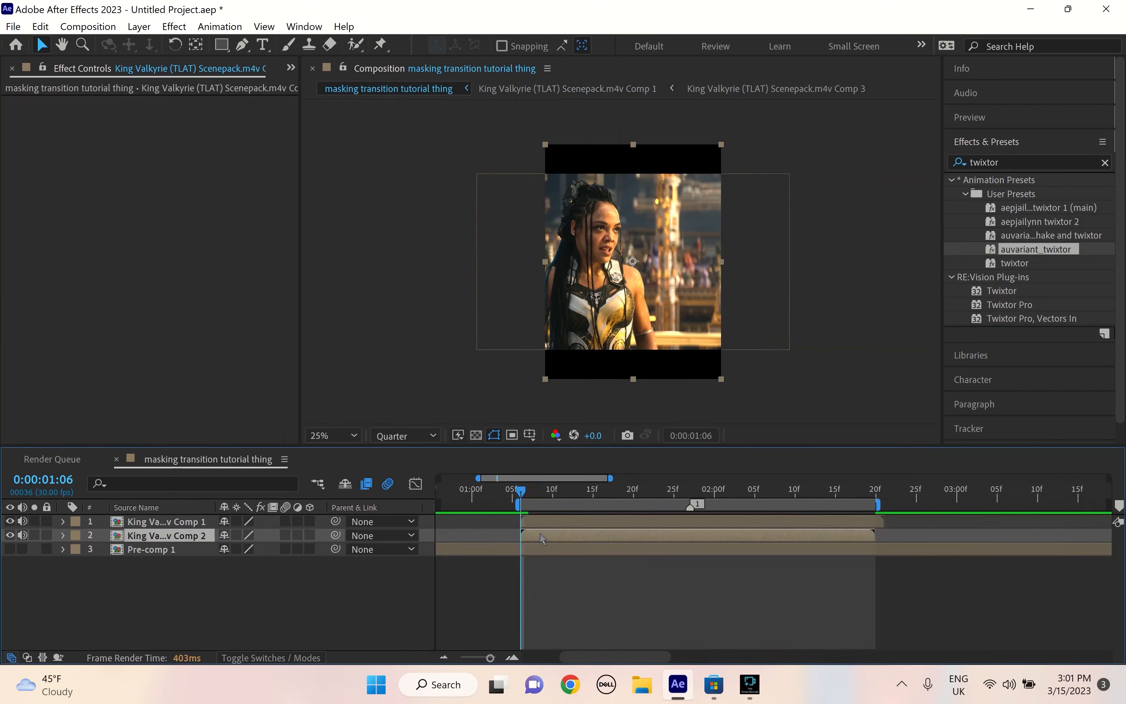
# Open King Valkyrie Comp 2, set its preset to UHD (4K) 3840x2160, 23.976 fps, and pre-compose its footage layer.
pyautogui.doubleClick(540, 534)
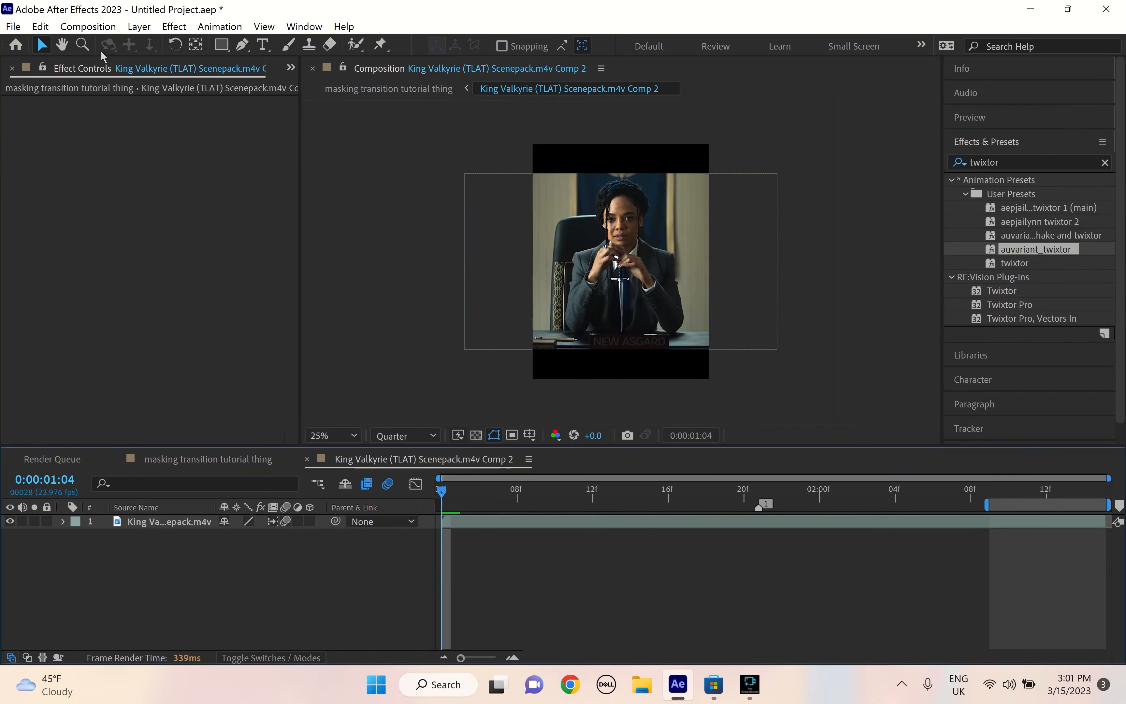
pyautogui.click(88, 26)
pyautogui.click(116, 68)
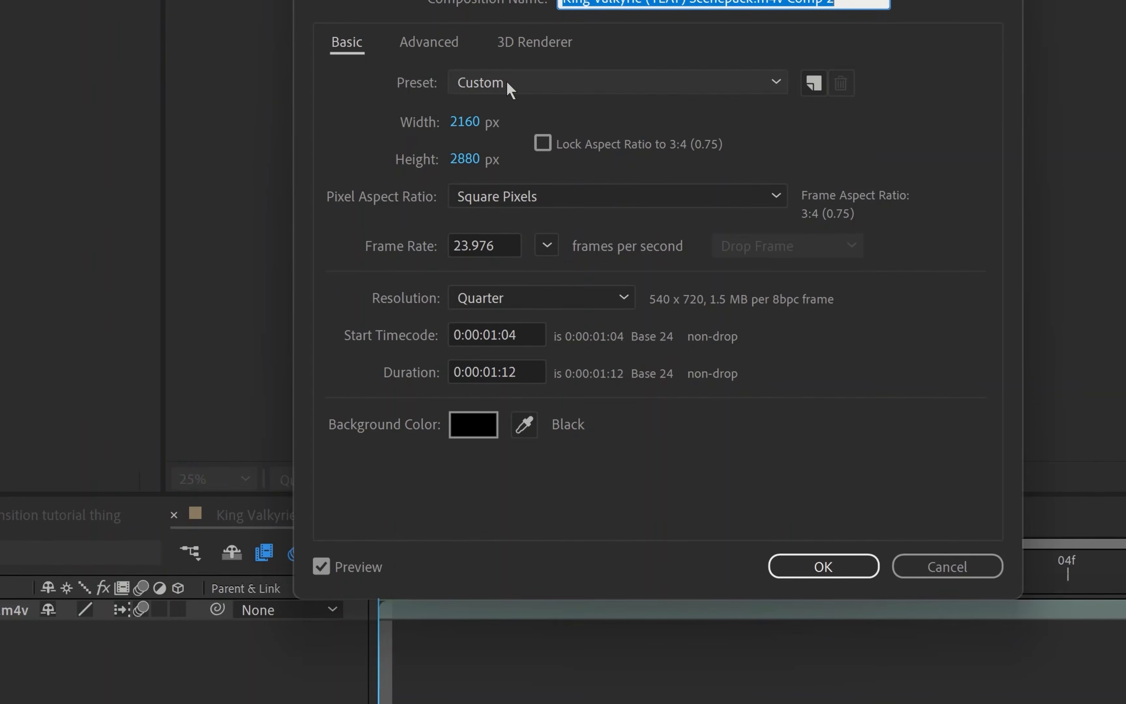
pyautogui.click(507, 81)
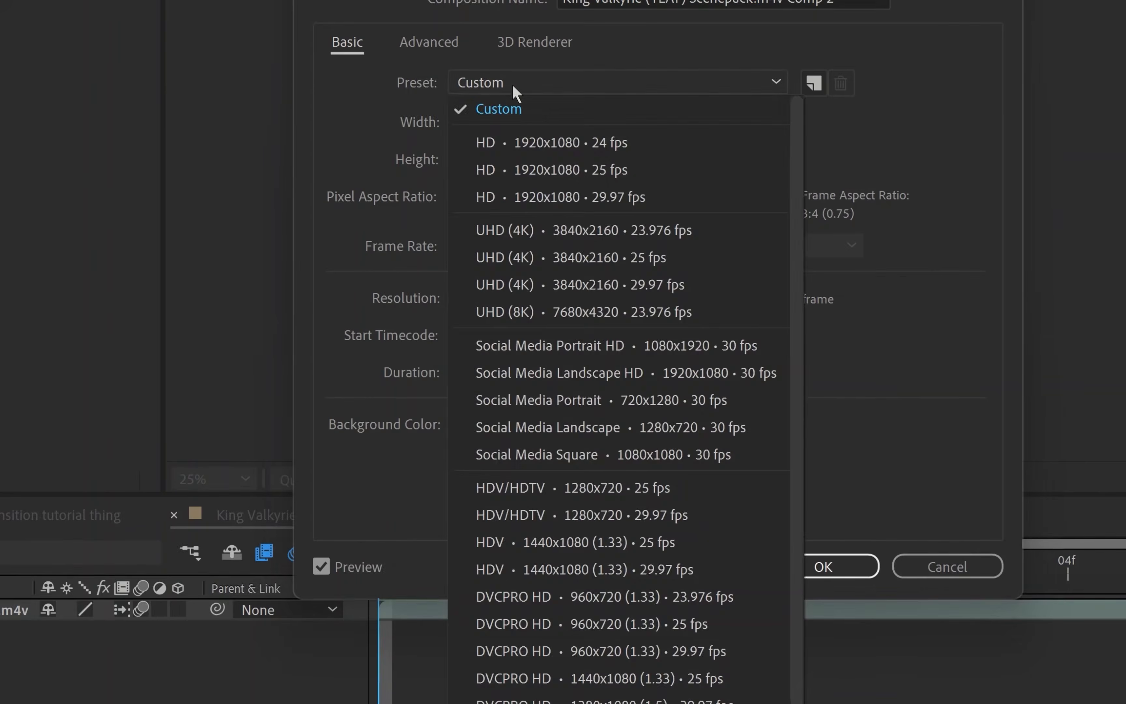
pyautogui.press('Escape')
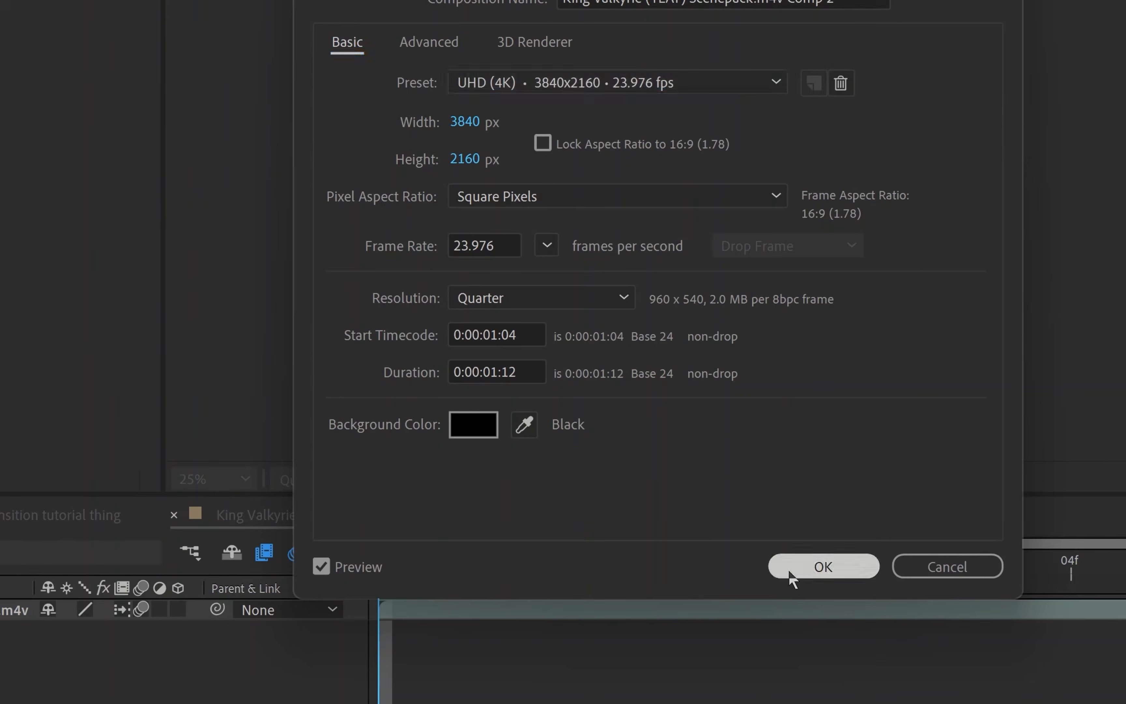
pyautogui.click(791, 574)
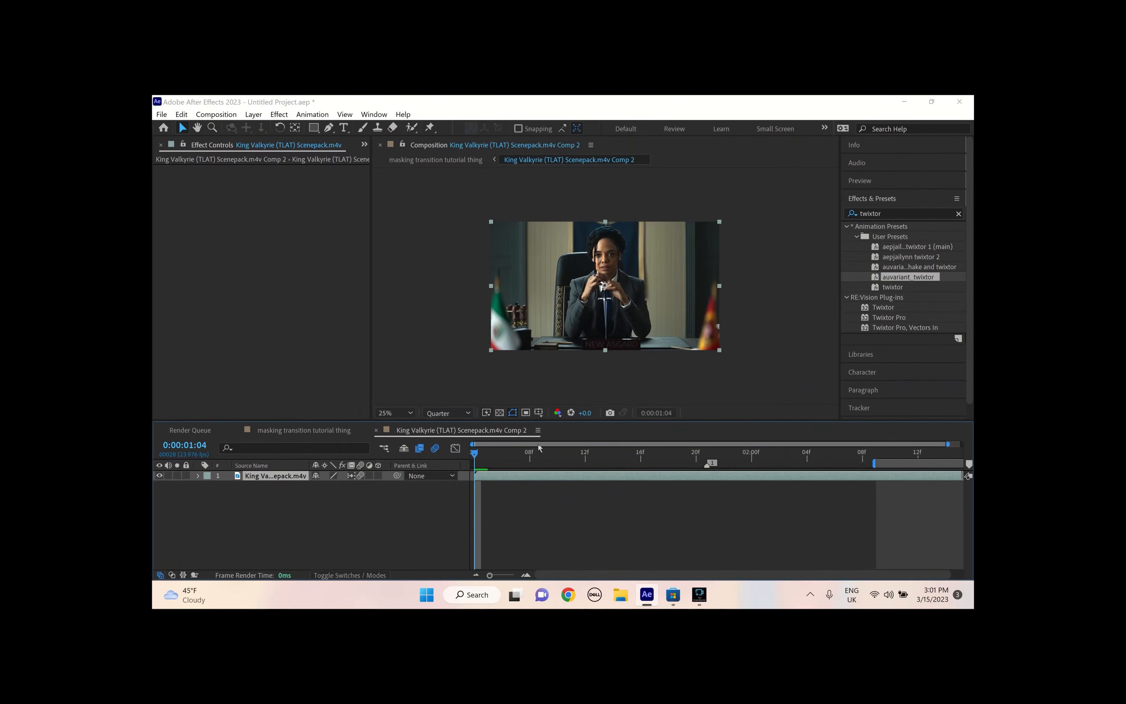
pyautogui.hotkey('ctrl', 'shift', 'c')
pyautogui.click(587, 421)
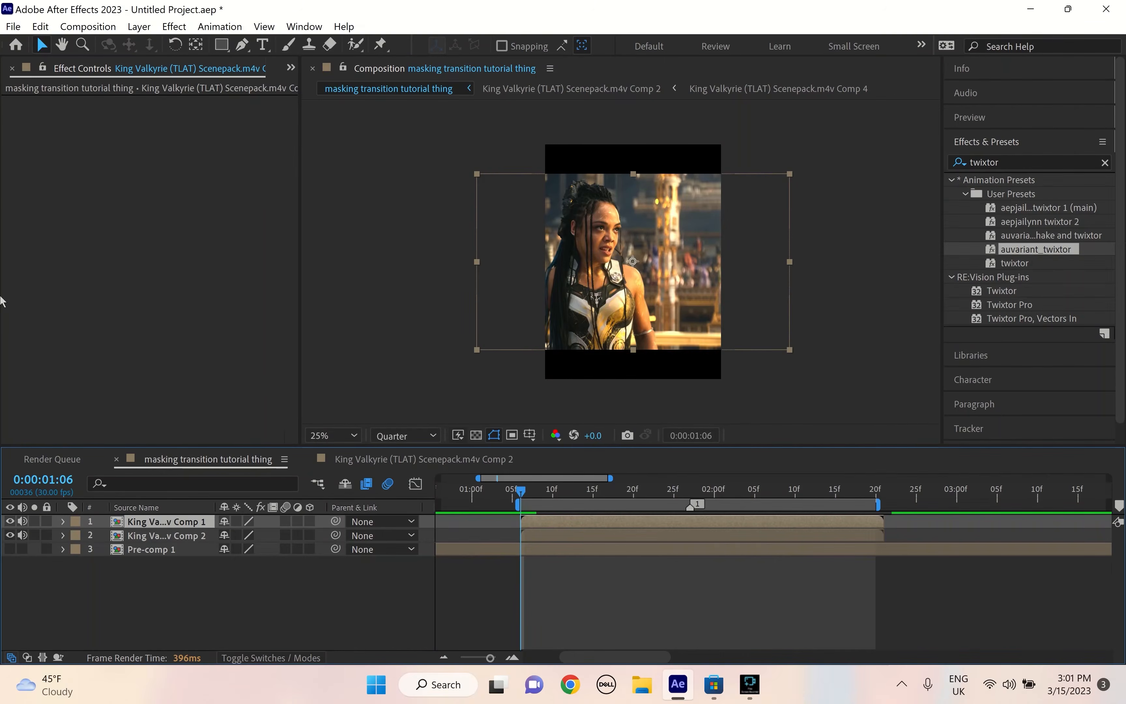
# In the masking transition comp, toggle the upper King Valkyrie layer's visibility to compare both shots and examine the seated shot up close.
pyautogui.click(10, 522)
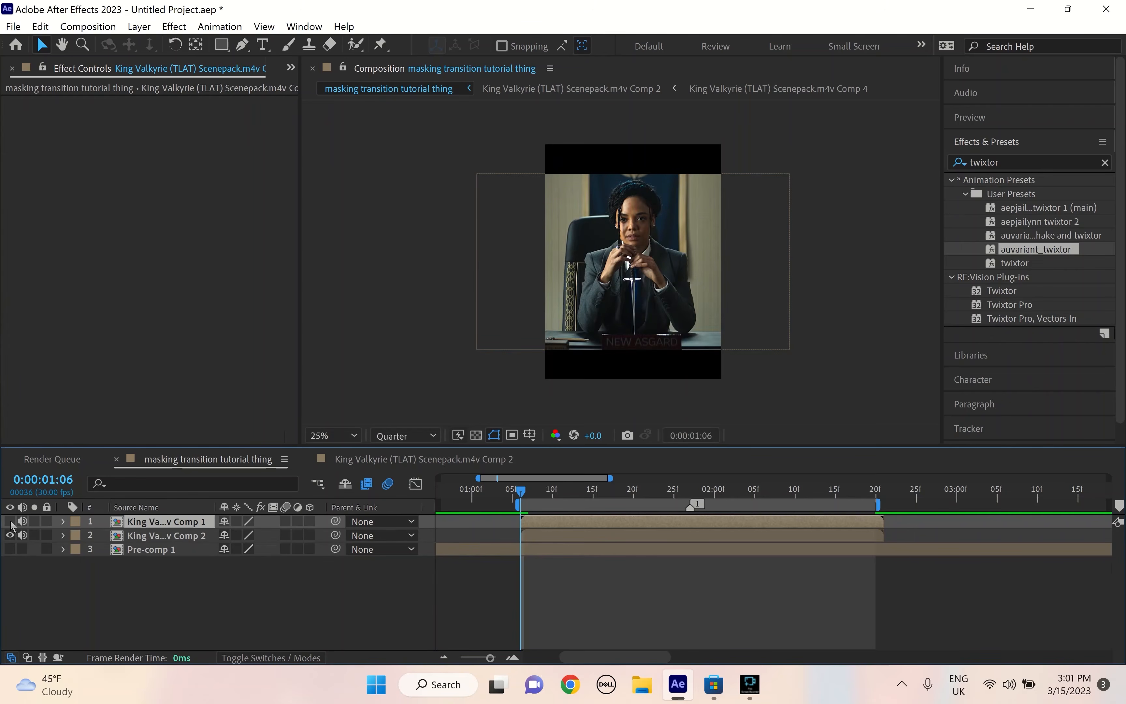
pyautogui.click(126, 537)
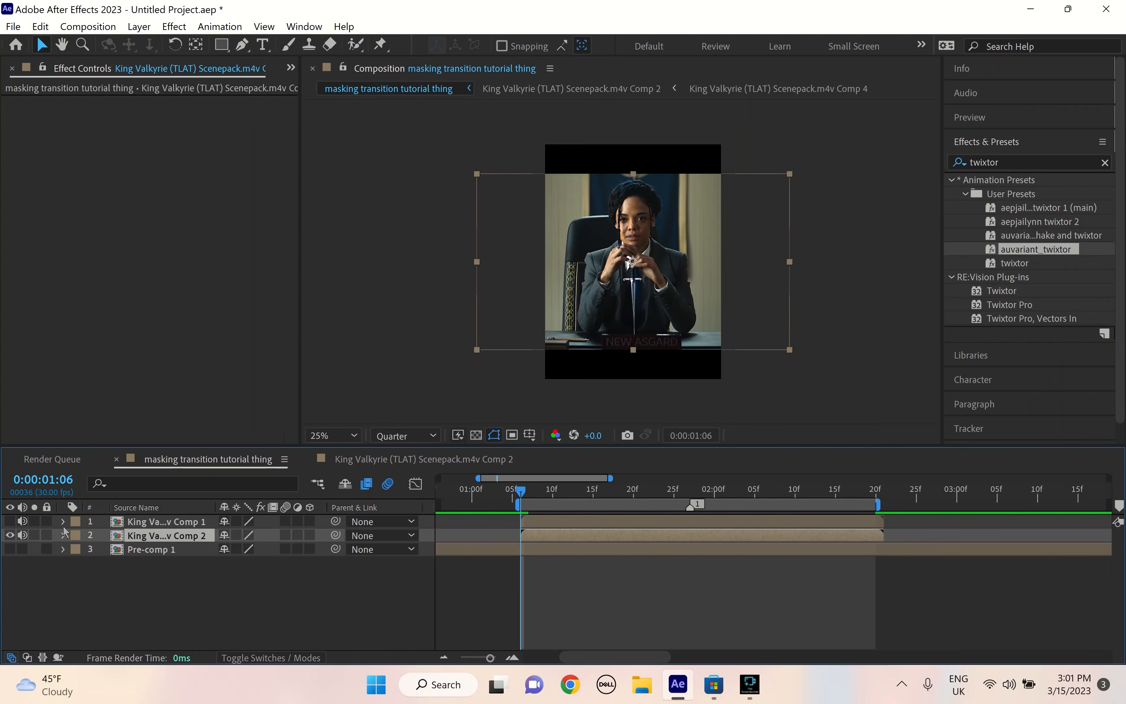
pyautogui.click(10, 522)
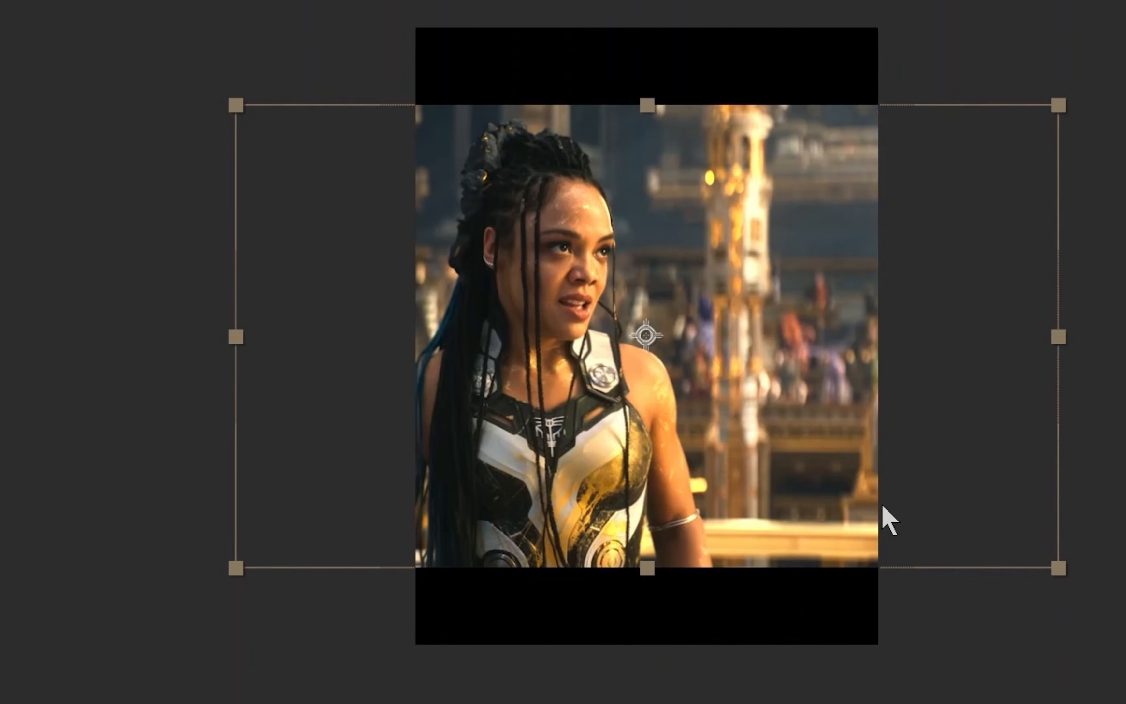
pyautogui.click(158, 521)
pyautogui.click(10, 521)
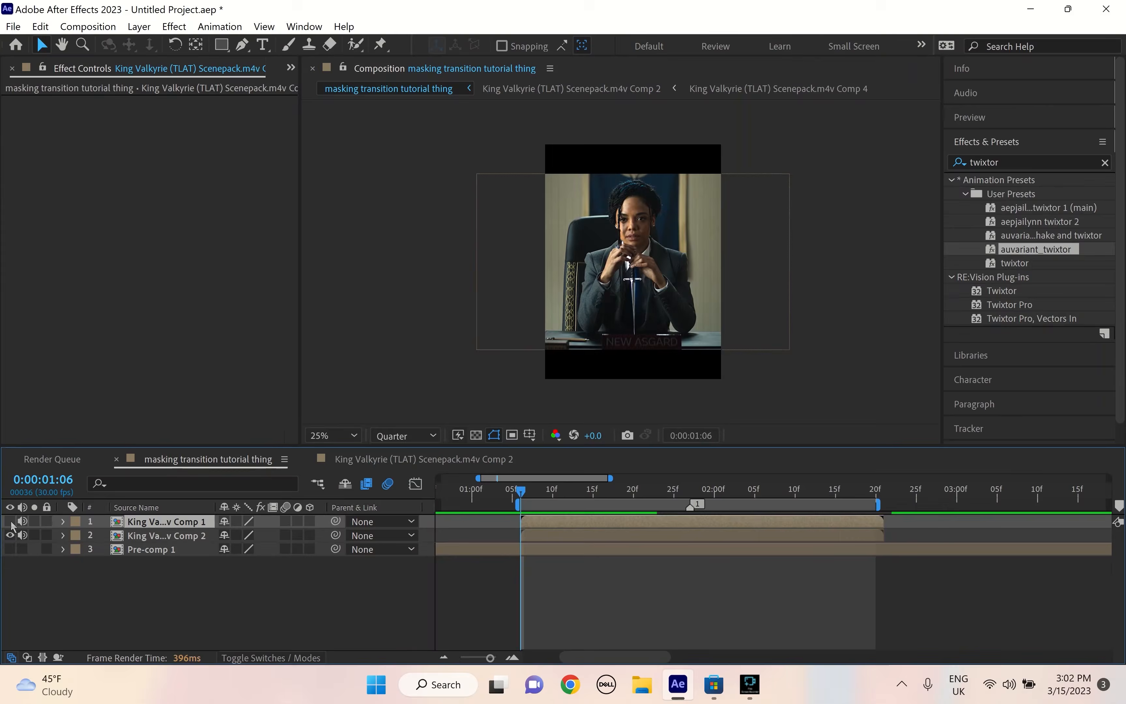
pyautogui.scroll(1, 608, 283)
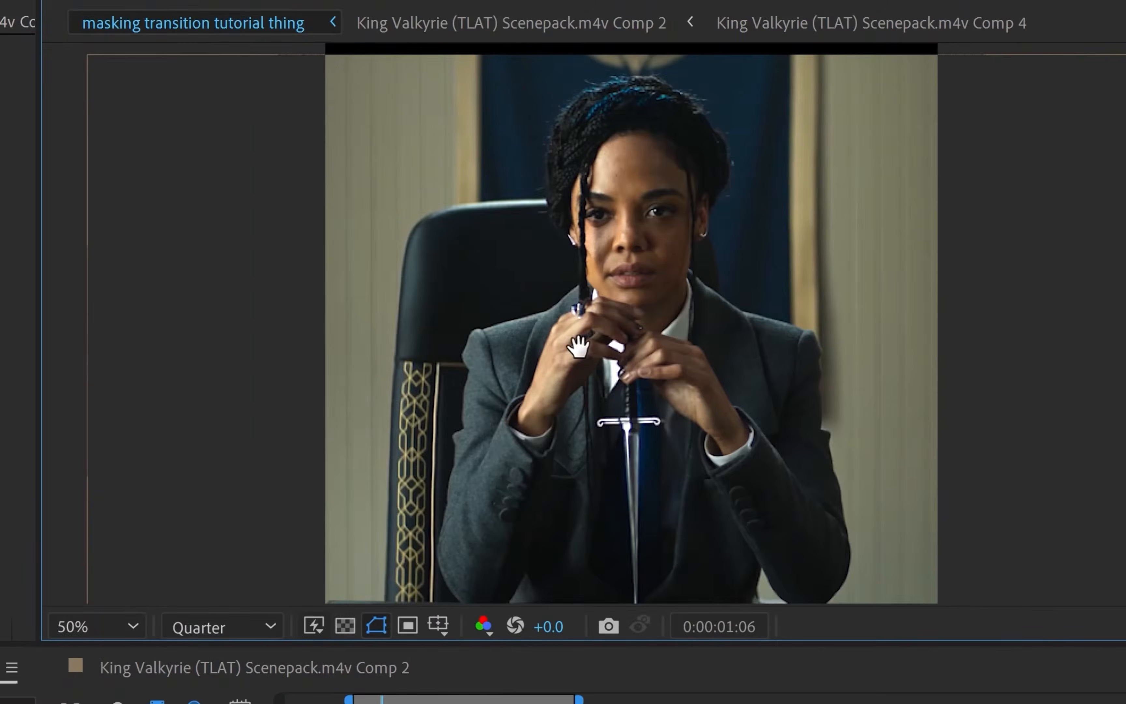
pyautogui.scroll(-1, 578, 347)
pyautogui.scroll(1, 578, 347)
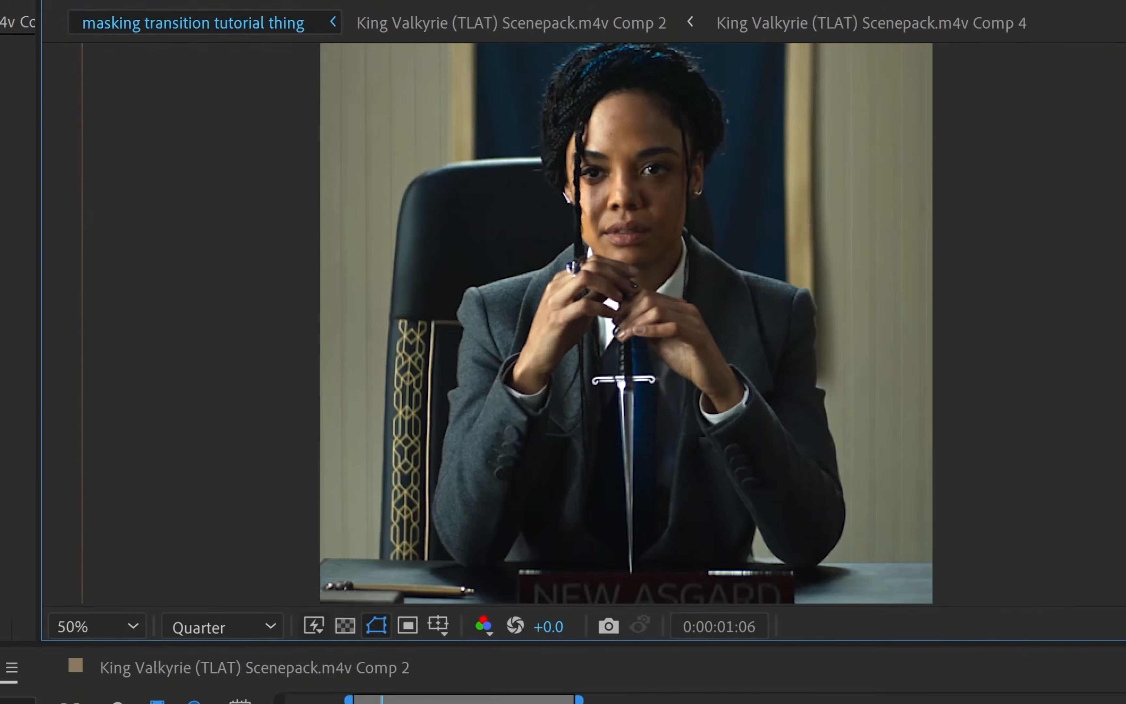
pyautogui.scroll(-1, 402, 376)
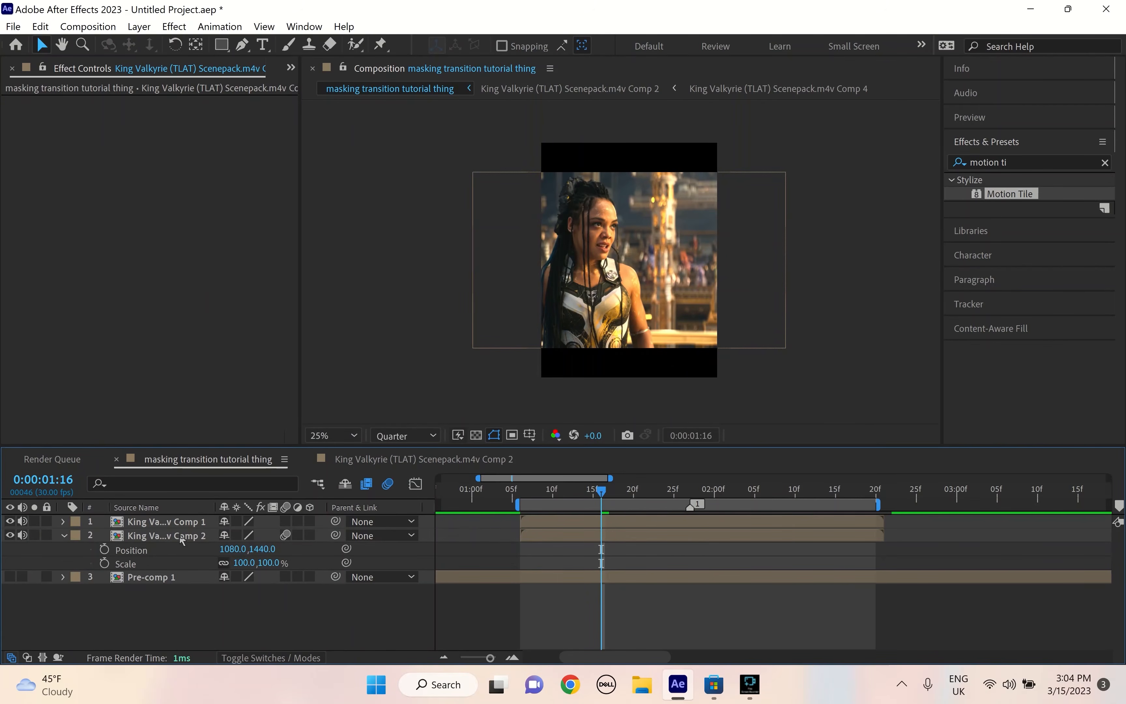
# Enable motion blur on the upper King Valkyrie layer and clear the layer selection.
pyautogui.click(166, 536)
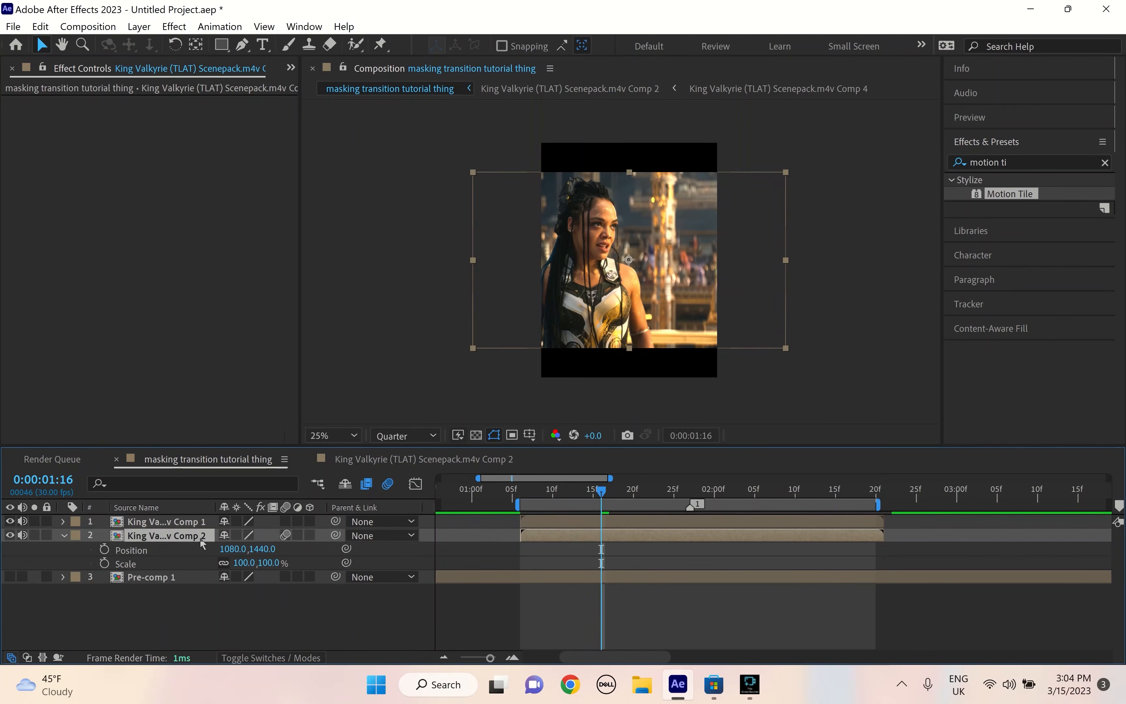
pyautogui.click(176, 527)
pyautogui.click(286, 522)
pyautogui.hotkey('ctrl', 'shift', 'a')
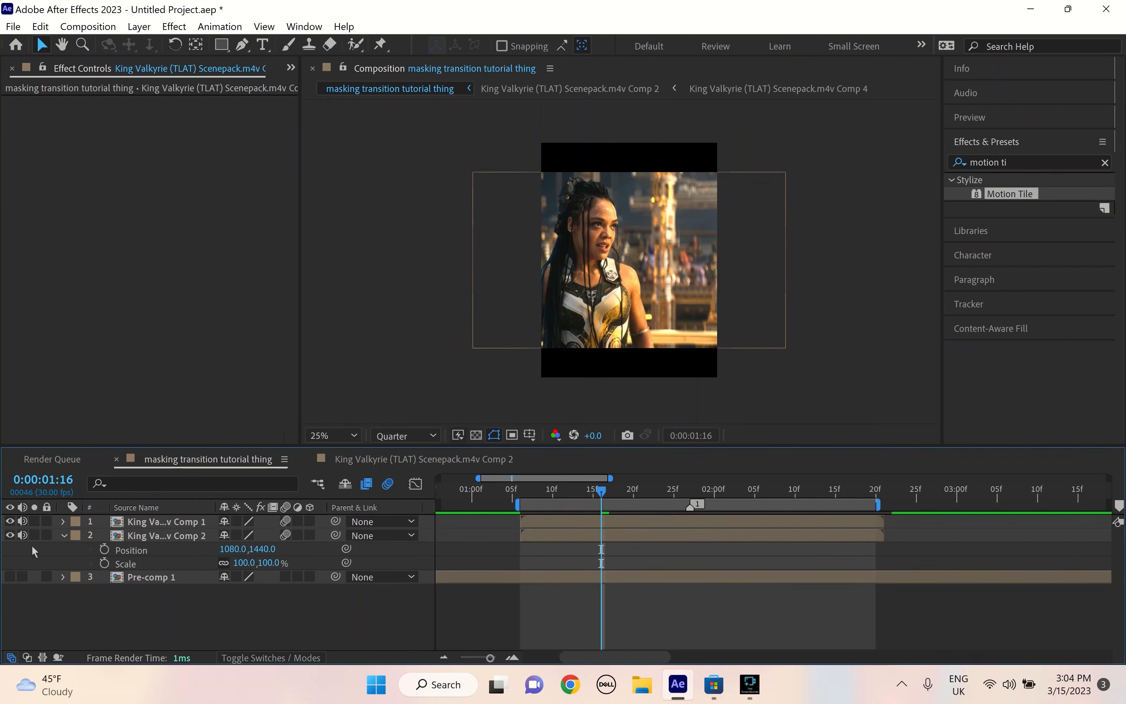
# At 0:00:01:27, reposition the upper King Valkyrie layer and trace a Pen tool mask along her hair and arm, feathered 15 pixels.
pyautogui.moveTo(696, 254); pyautogui.dragTo(702, 257)
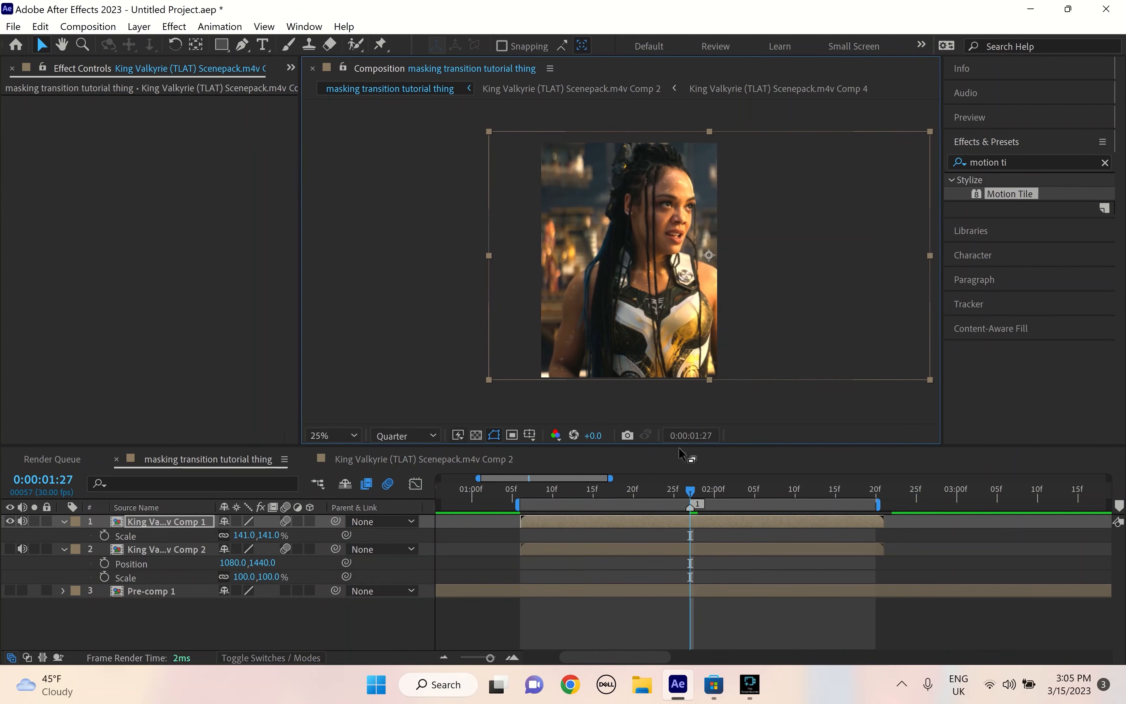
pyautogui.press('g')
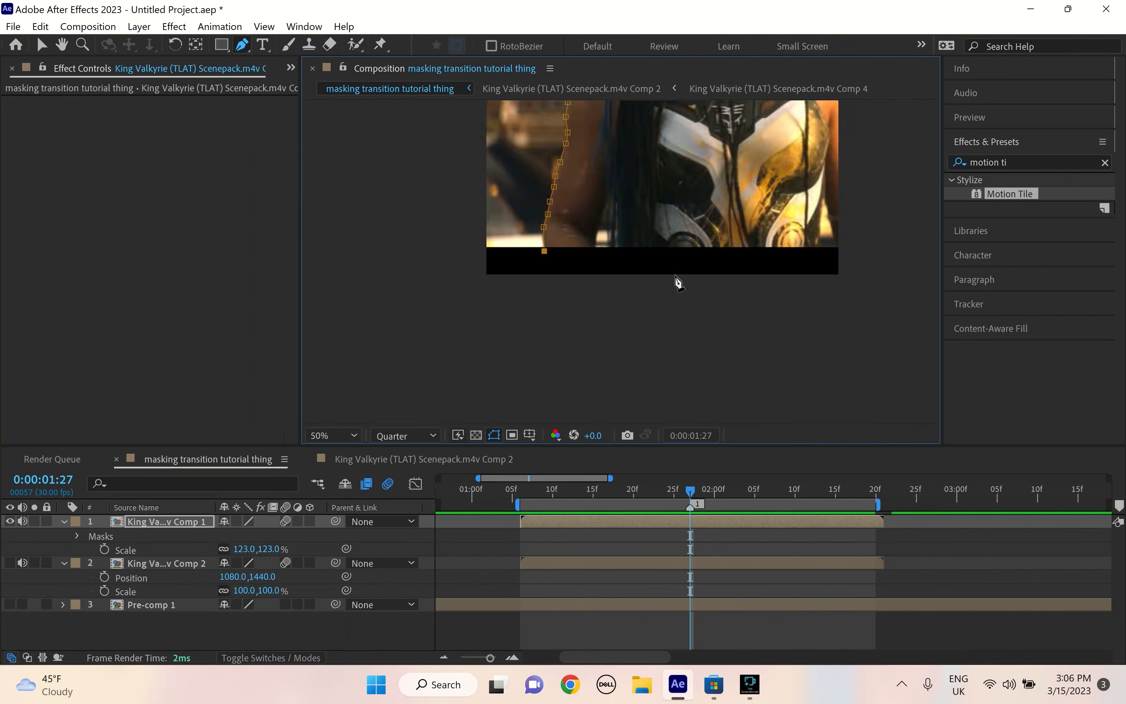
pyautogui.scroll(2, 675, 277)
pyautogui.moveTo(344, 185); pyautogui.dragTo(684, 306)
pyautogui.moveTo(497, 223); pyautogui.dragTo(681, 267)
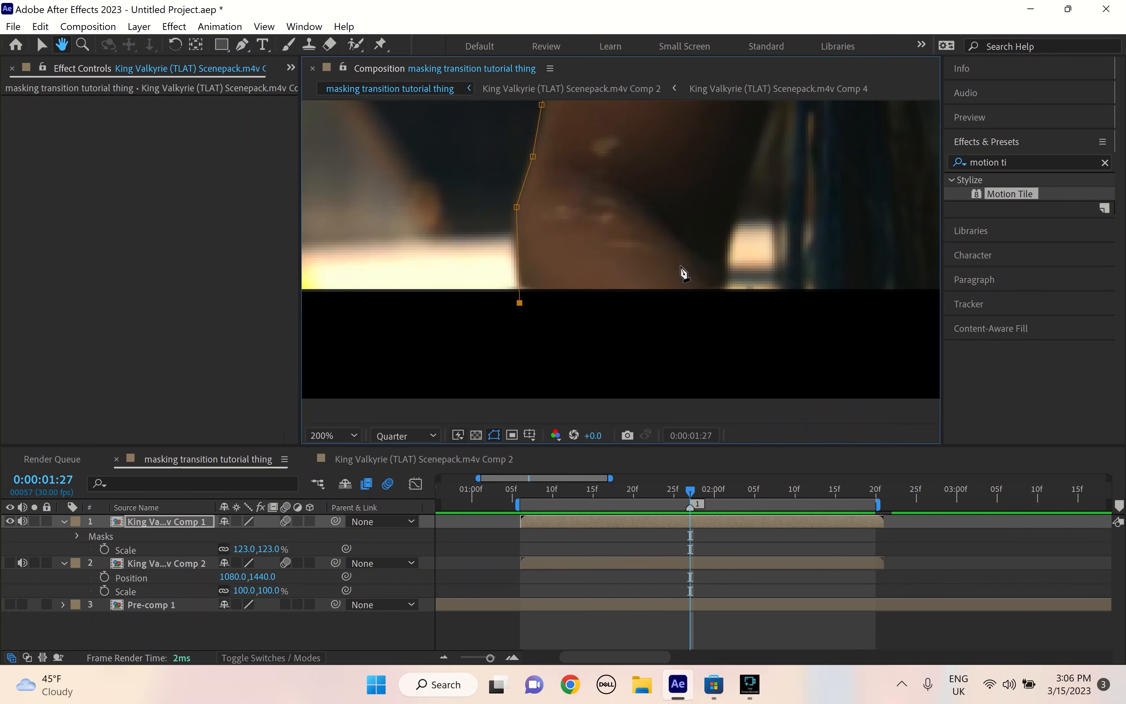
pyautogui.hotkey('ctrl', 'z')
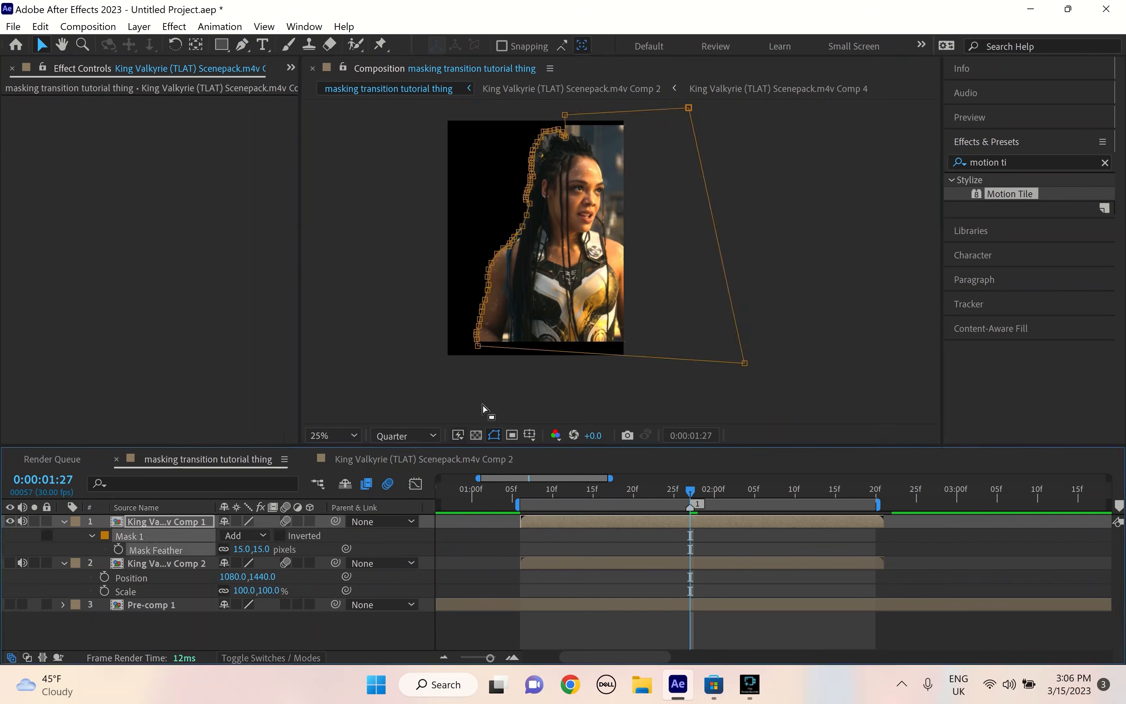
pyautogui.click(483, 405)
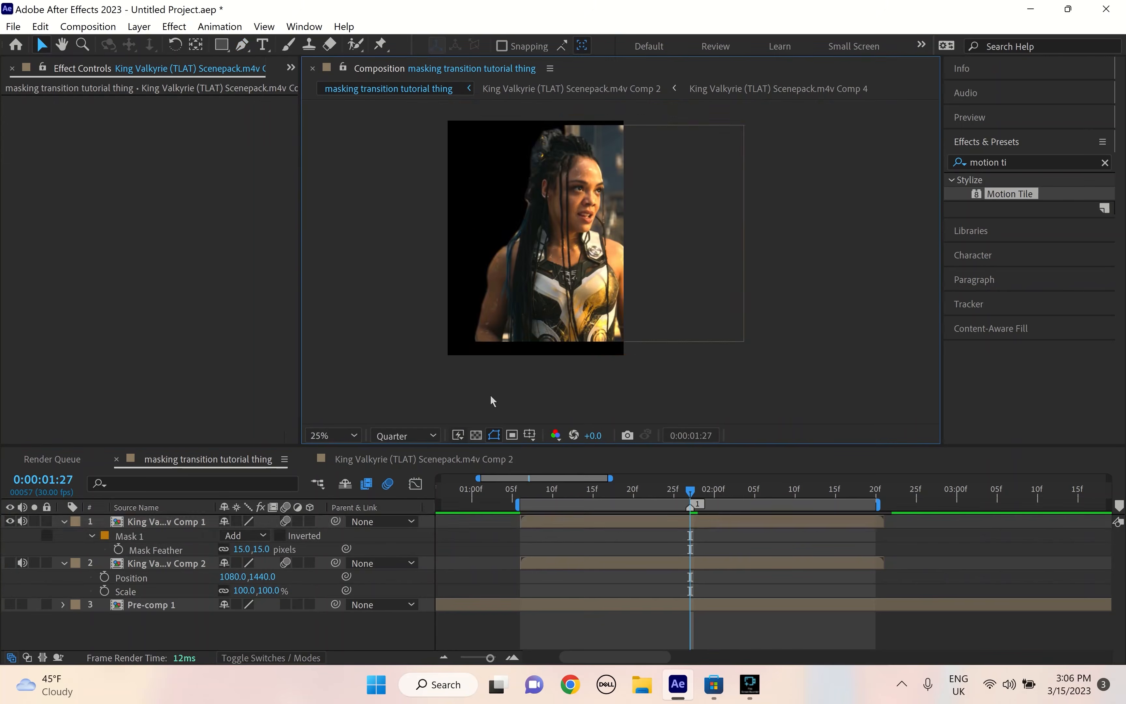
# Inspect the masked outline up close and add a second mask in Add mode covering the whole upper King Valkyrie layer.
pyautogui.scroll(2, 555, 269)
pyautogui.moveTo(526, 184); pyautogui.dragTo(571, 301)
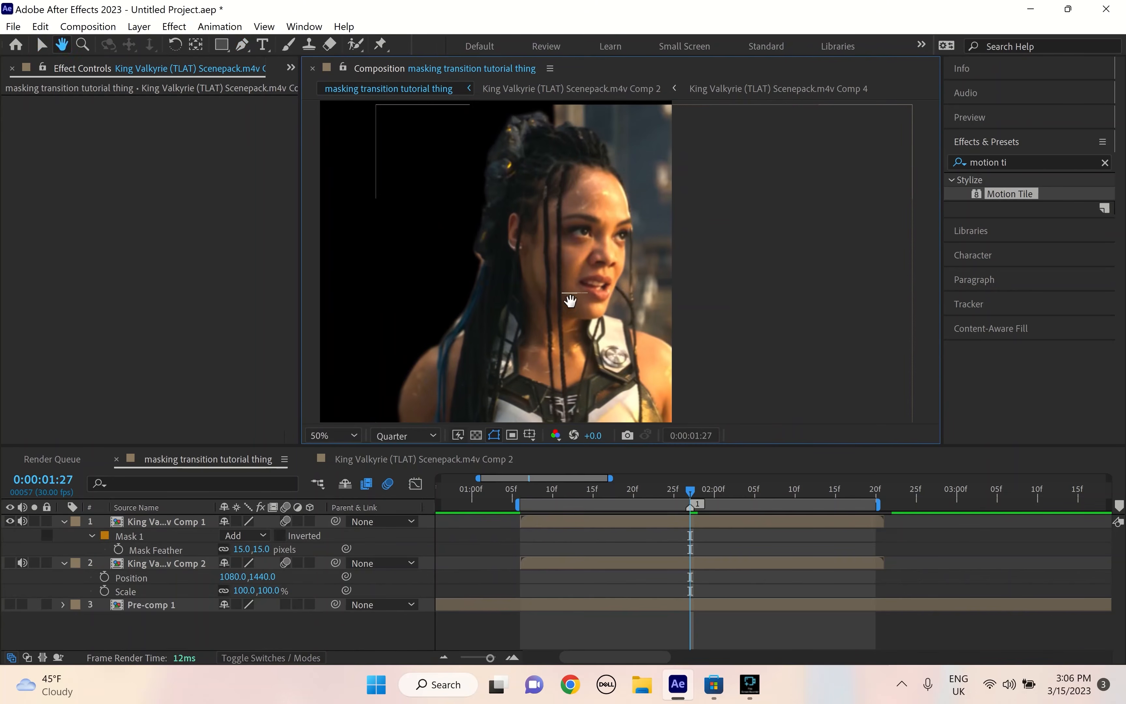
pyautogui.press('v')
pyautogui.scroll(1, 527, 285)
pyautogui.click(163, 522)
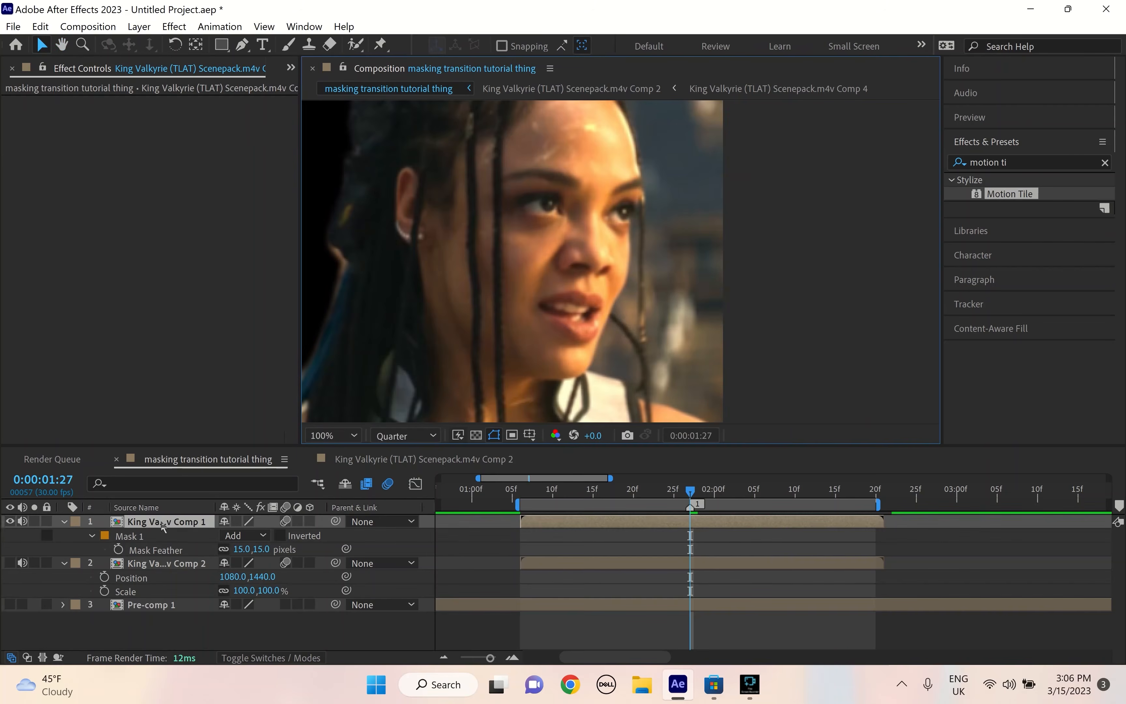
pyautogui.scroll(-2, 440, 303)
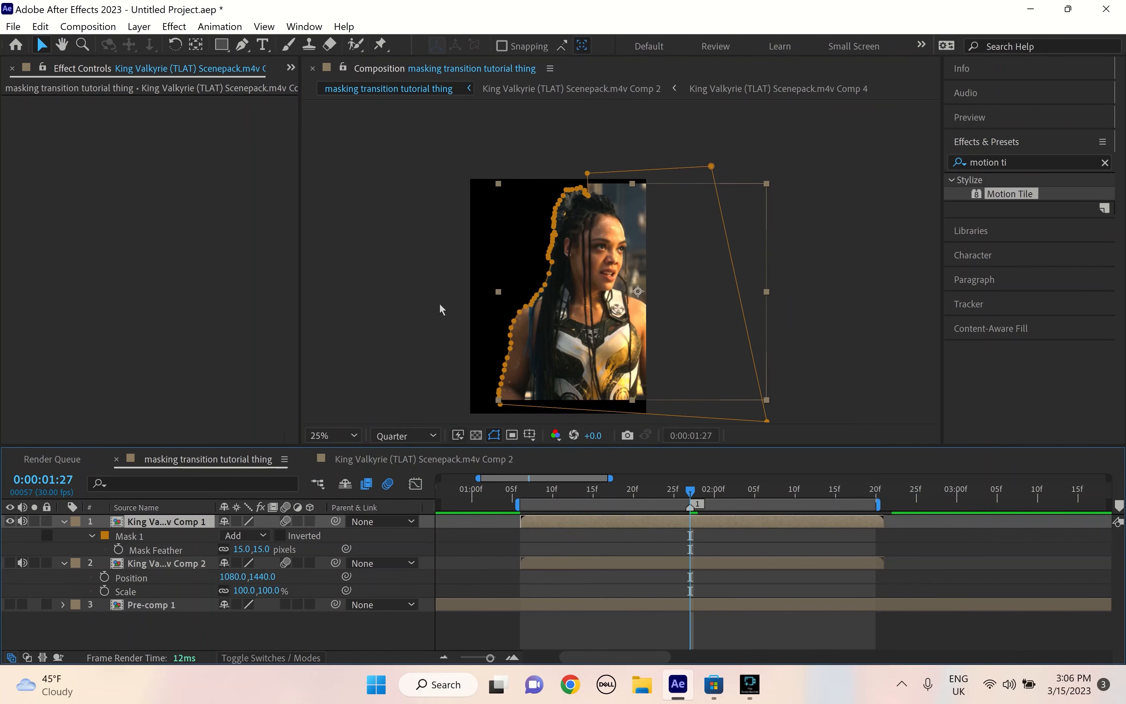
pyautogui.hotkey('ctrl', 'shift', 'n')
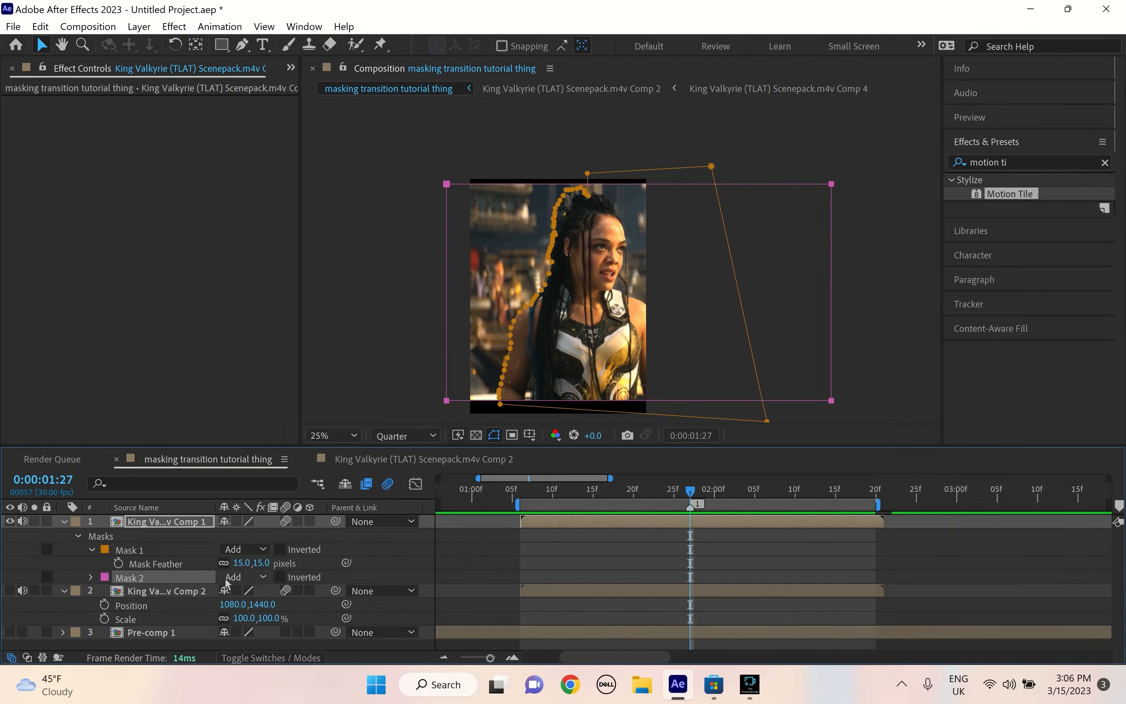
pyautogui.click(233, 578)
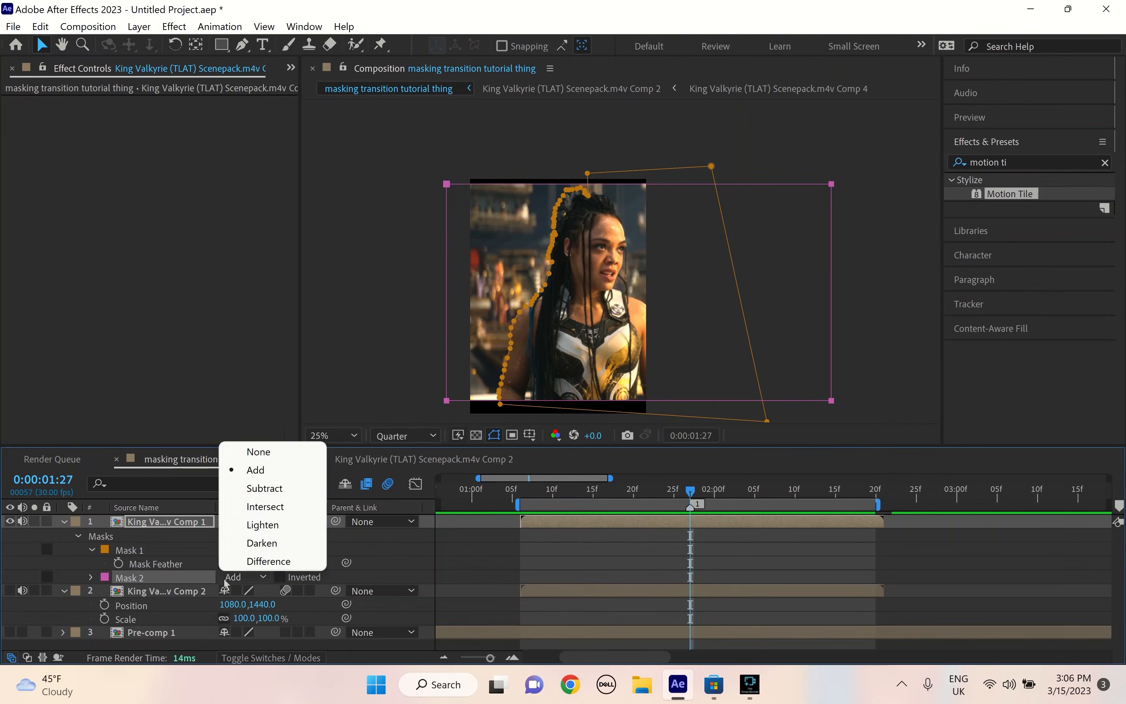
# Reveal the mask paths on the upper King Valkyrie layer and start keyframing Mask 1's path at 0:00:01:27.
pyautogui.click(157, 554)
pyautogui.press('m')
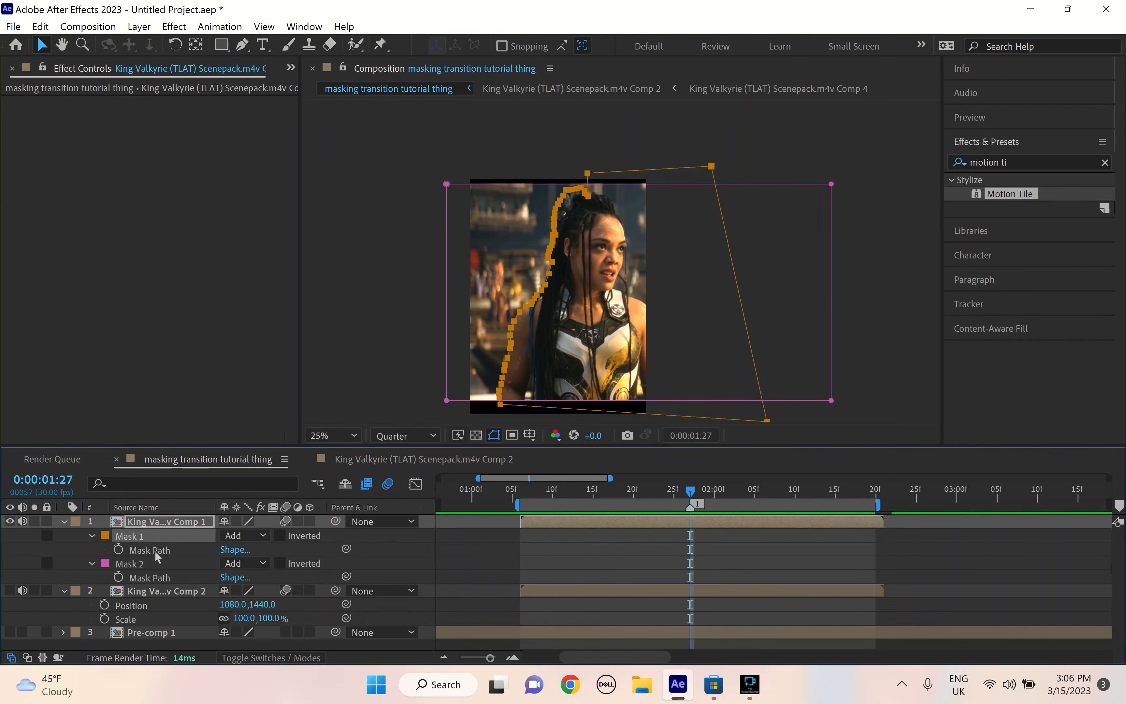
pyautogui.click(118, 550)
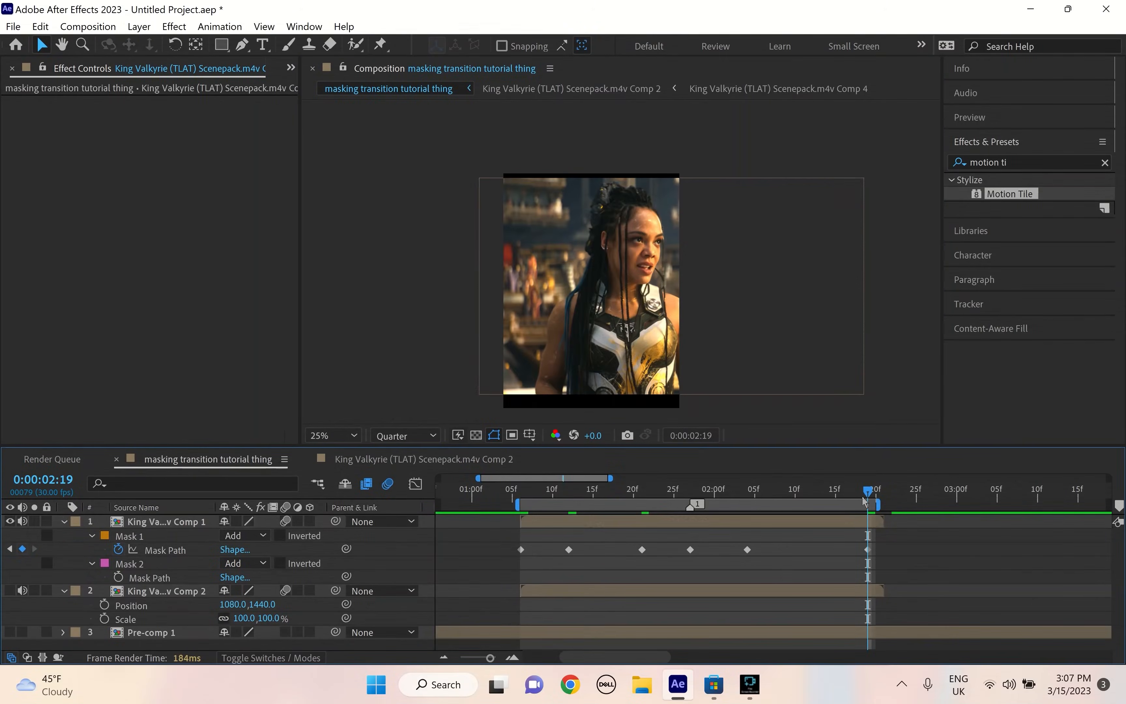
# Play back the animated mask and set Mask 2 on the upper King Valkyrie layer to Intersect mode.
pyautogui.click(849, 521)
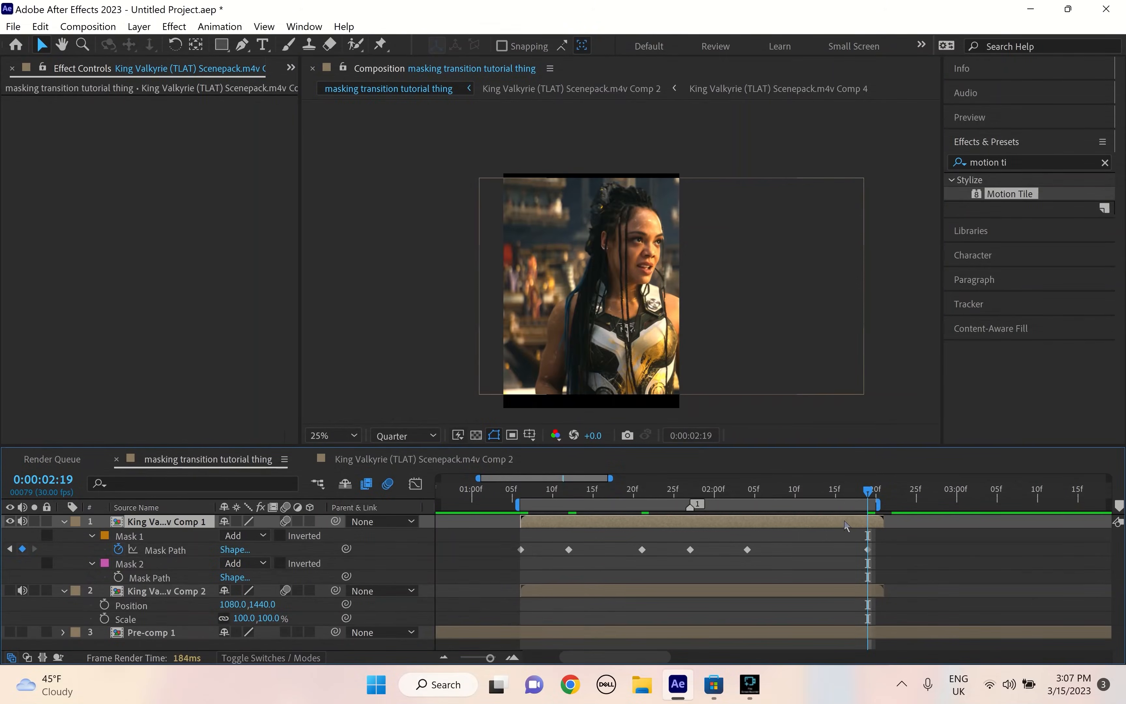
pyautogui.moveTo(867, 492); pyautogui.dragTo(748, 494)
pyautogui.press('space')
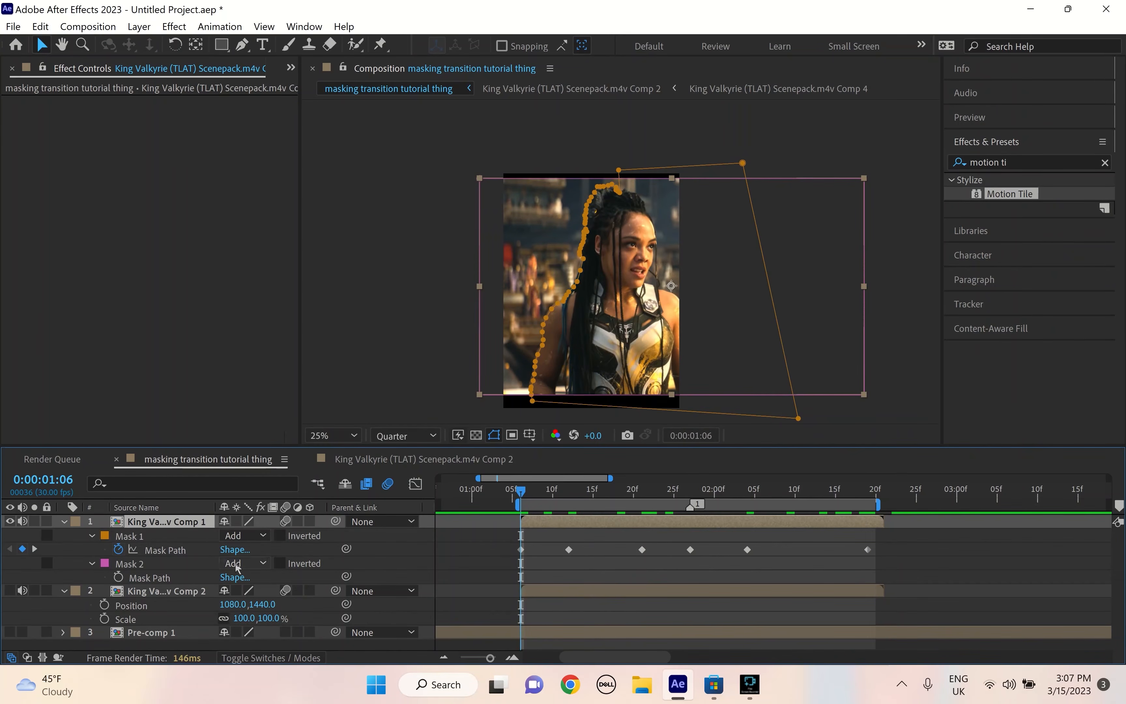
pyautogui.click(239, 565)
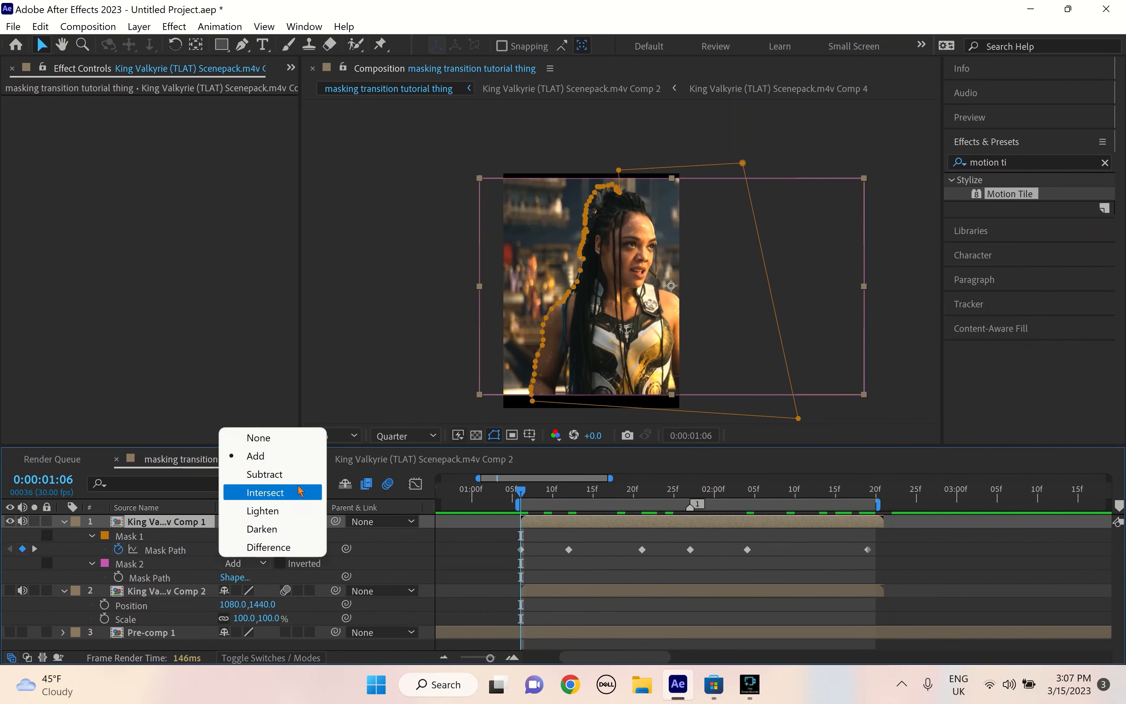
pyautogui.click(185, 566)
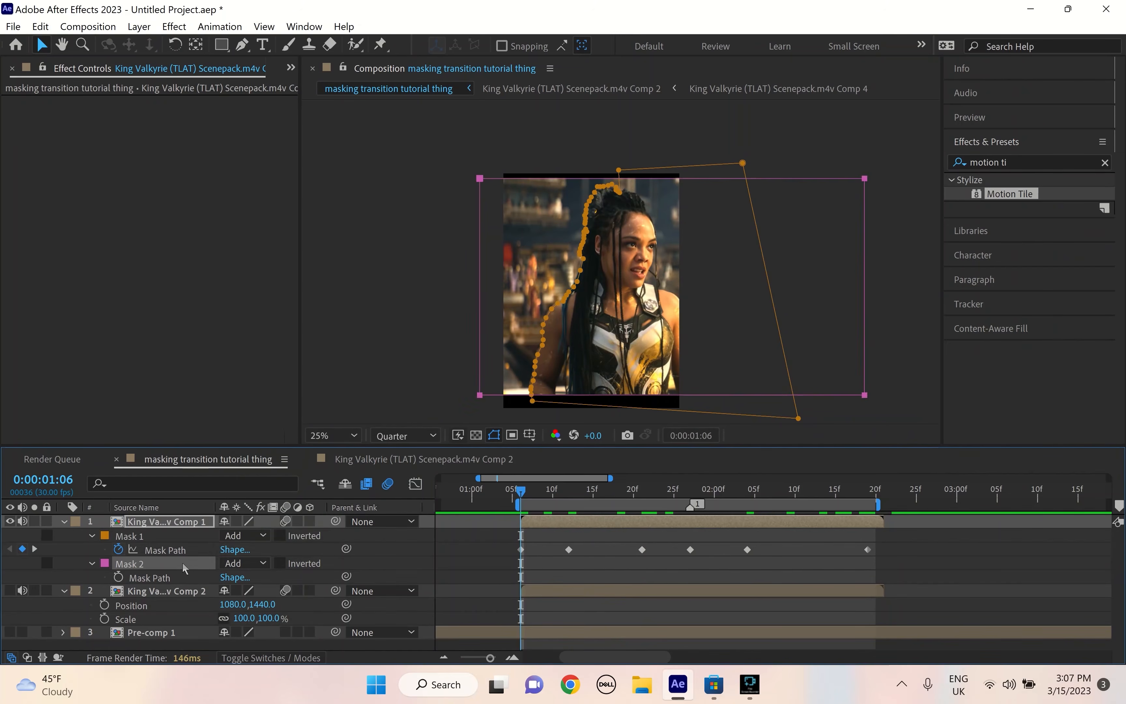
pyautogui.click(242, 565)
pyautogui.click(280, 494)
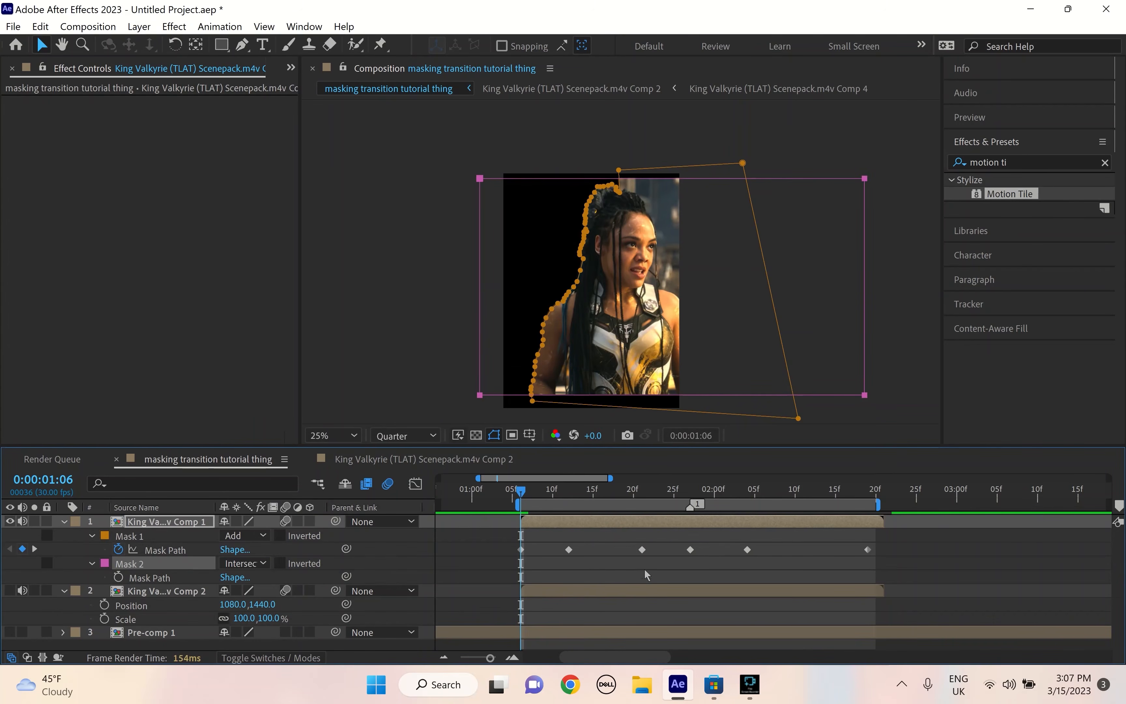
# Keyframe the upper King Valkyrie layer's position and scale at 0:00:01:15, and set 145% scale and position 1824, 1384 at 0:00:02:09.
pyautogui.click(593, 505)
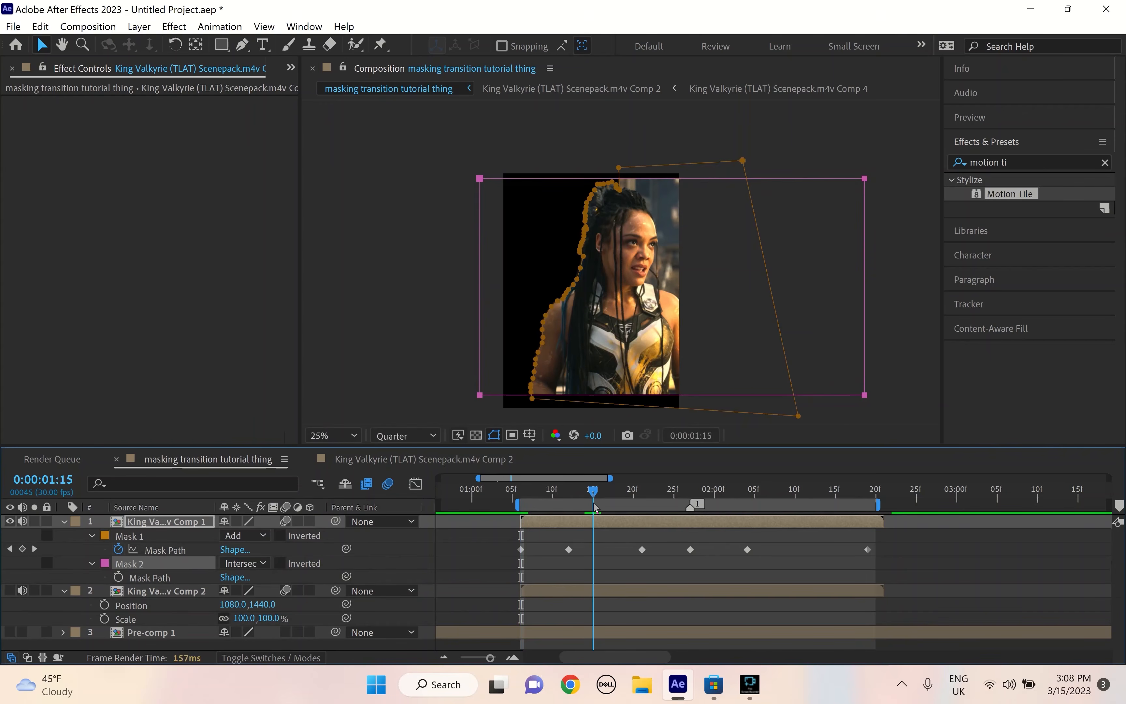
pyautogui.press('p')
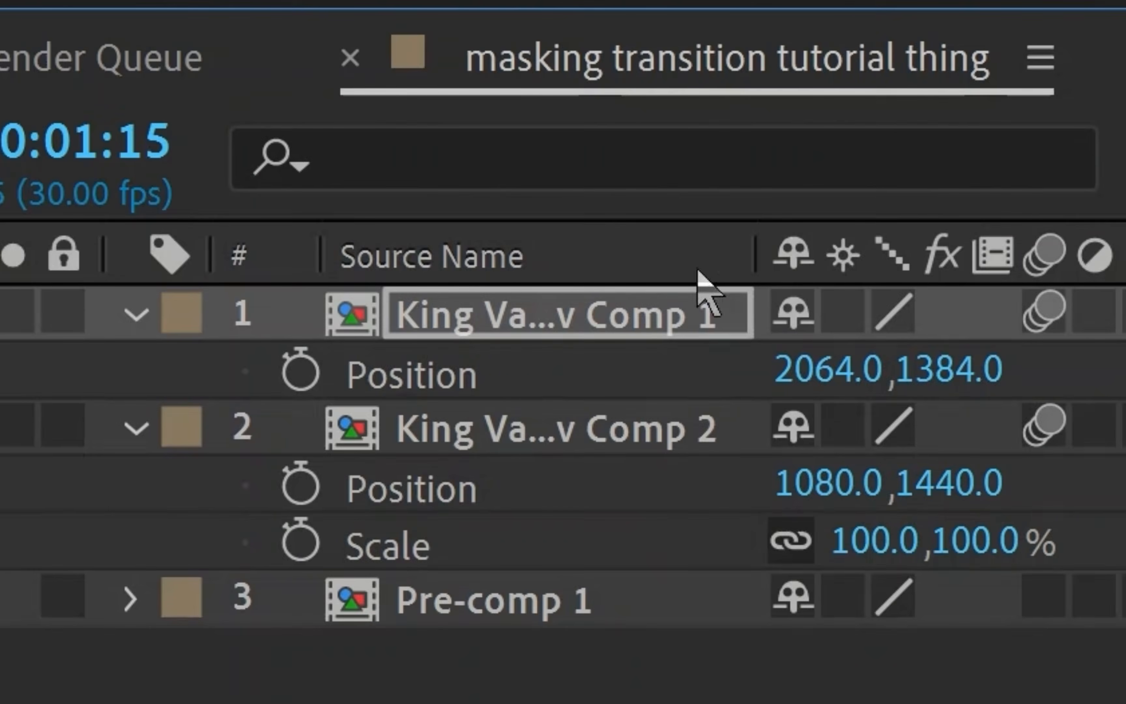
pyautogui.click(312, 378)
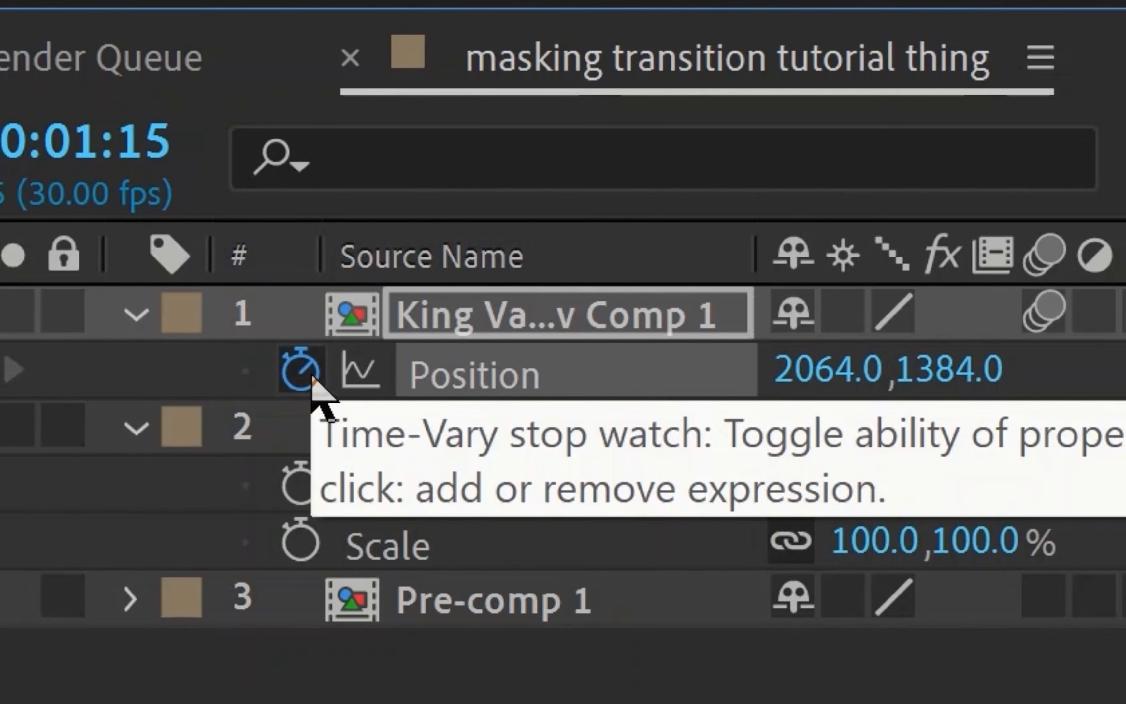
pyautogui.press('s')
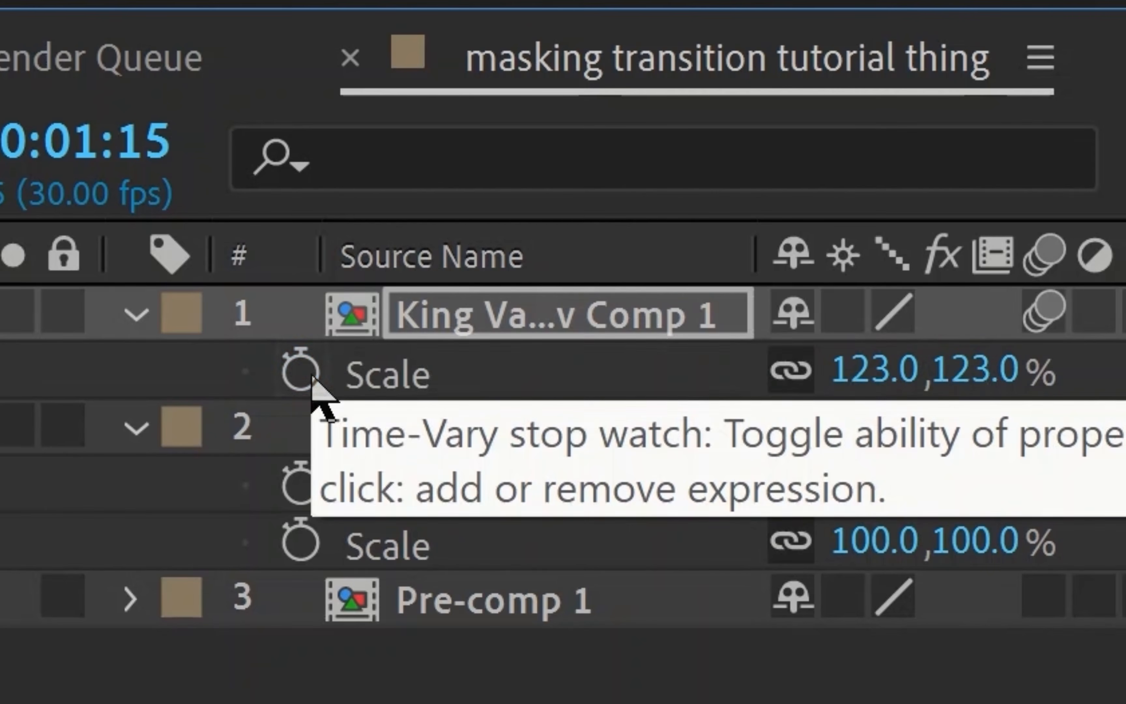
pyautogui.click(312, 378)
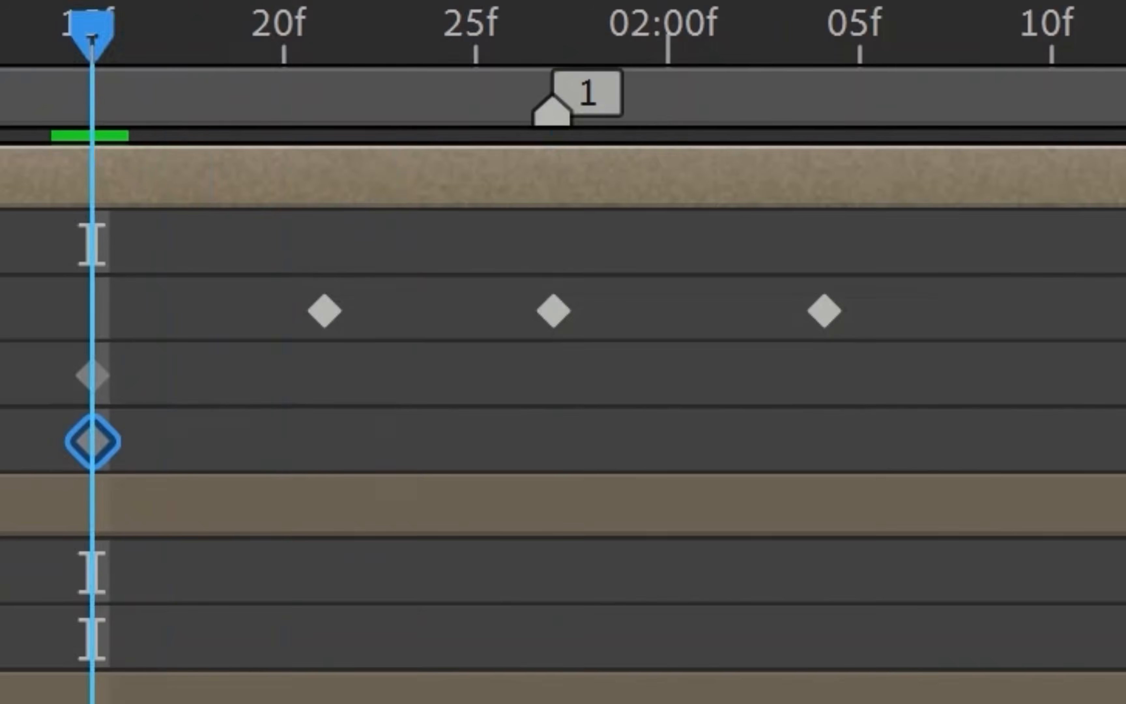
pyautogui.press('space')
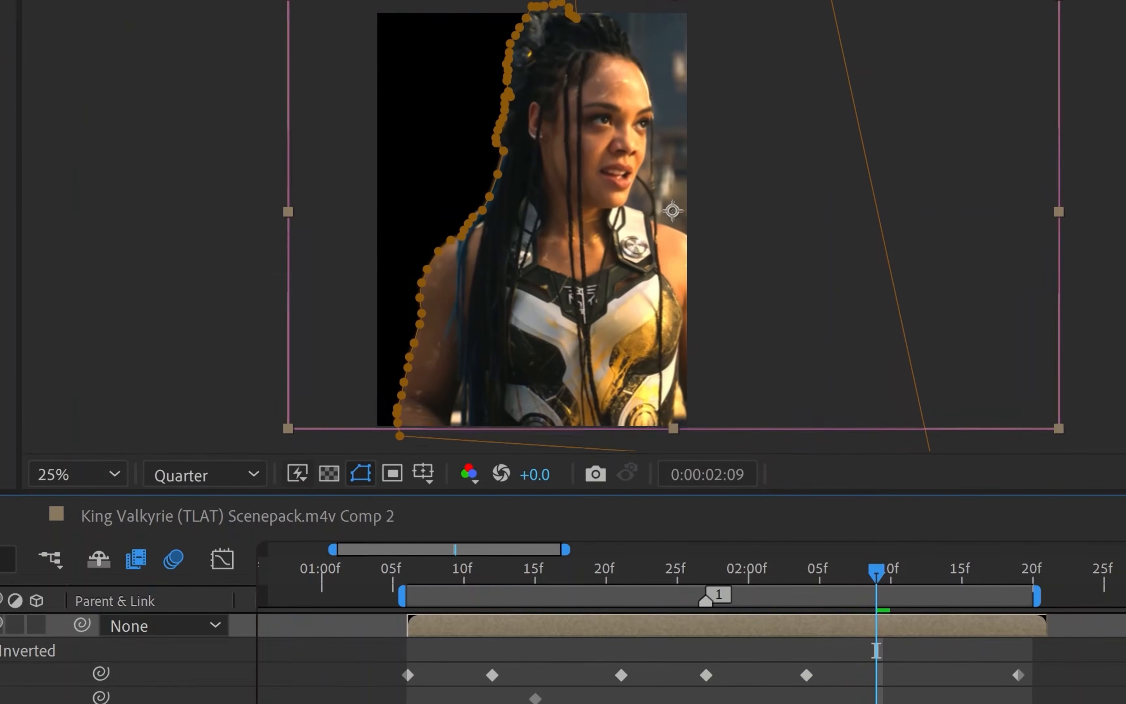
pyautogui.moveTo(833, 369); pyautogui.dragTo(812, 370)
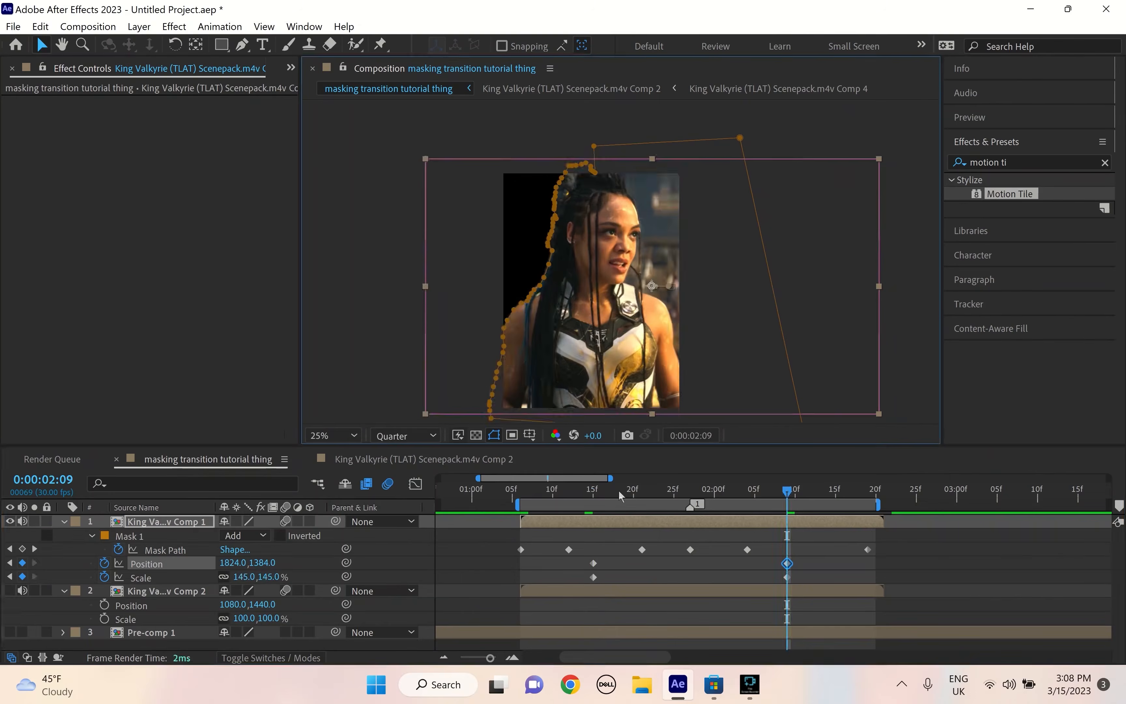
# At 0:00:01:15, scale the upper King Valkyrie layer to 318% and place its masked subject outside the frame at position 5944, 2604.
pyautogui.moveTo(584, 587); pyautogui.dragTo(536, 584)
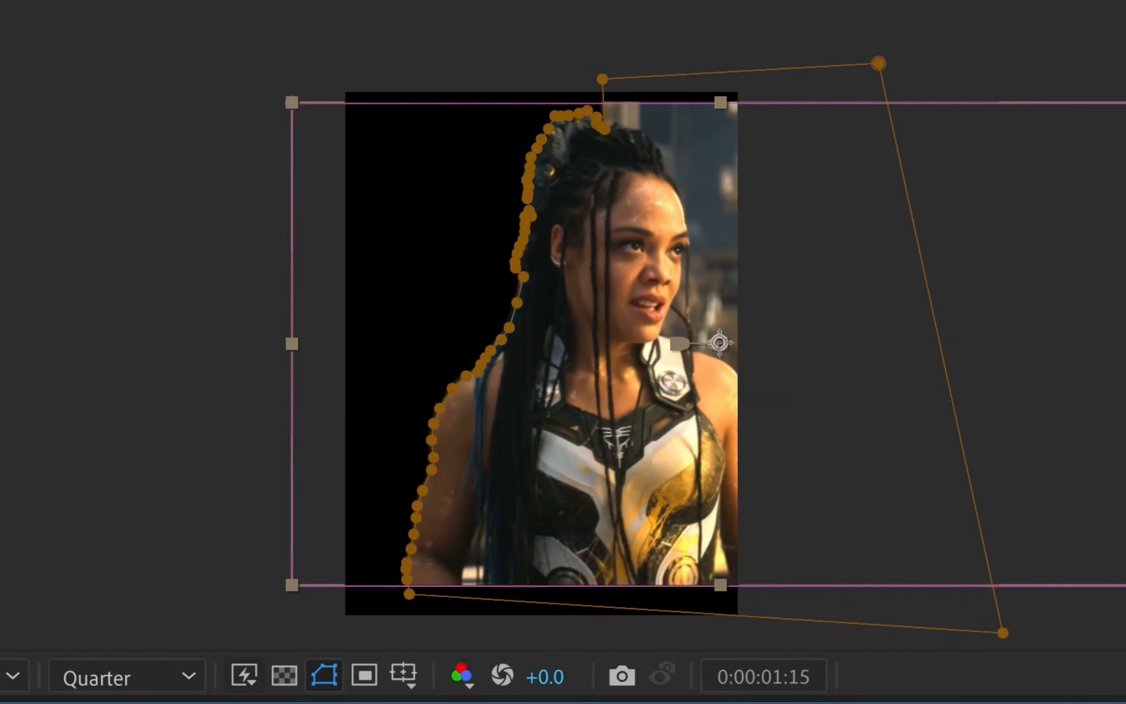
pyautogui.moveTo(263, 577); pyautogui.dragTo(355, 577)
pyautogui.moveTo(461, 423); pyautogui.dragTo(1125, 630)
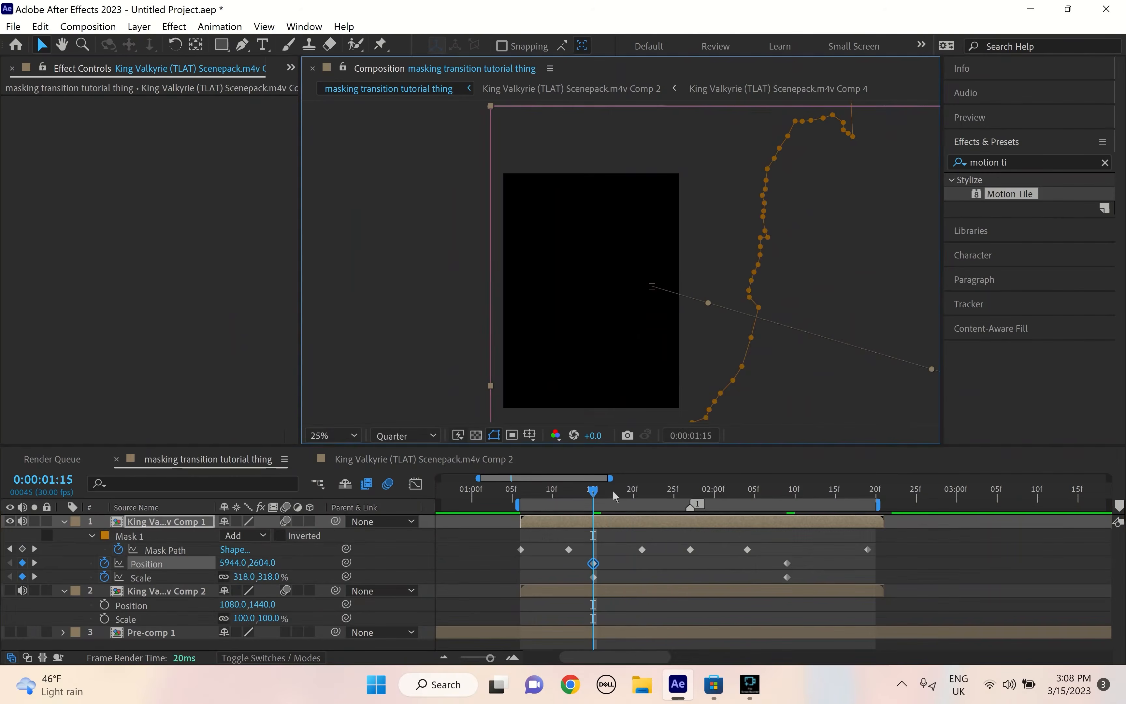
pyautogui.moveTo(614, 492); pyautogui.dragTo(803, 584)
# Apply Easy Ease to all position and scale keyframes of the upper King Valkyrie layer.
pyautogui.moveTo(705, 539); pyautogui.dragTo(684, 534)
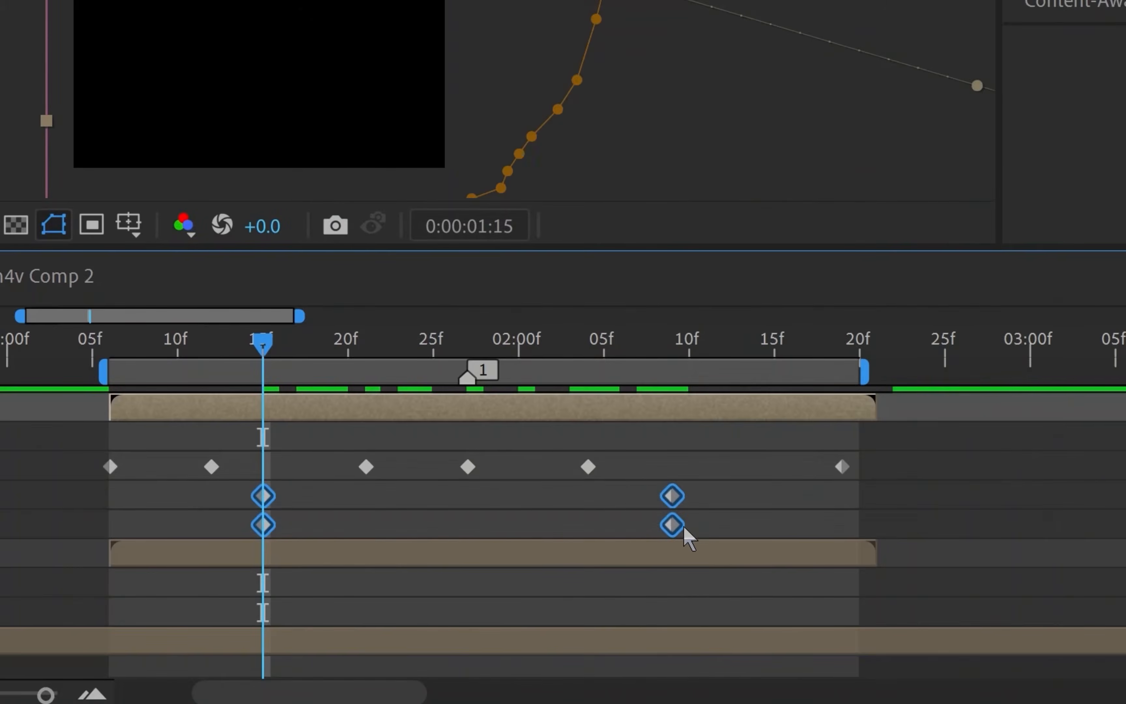
pyautogui.rightClick(681, 531)
pyautogui.moveTo(713, 503)
pyautogui.click(304, 282)
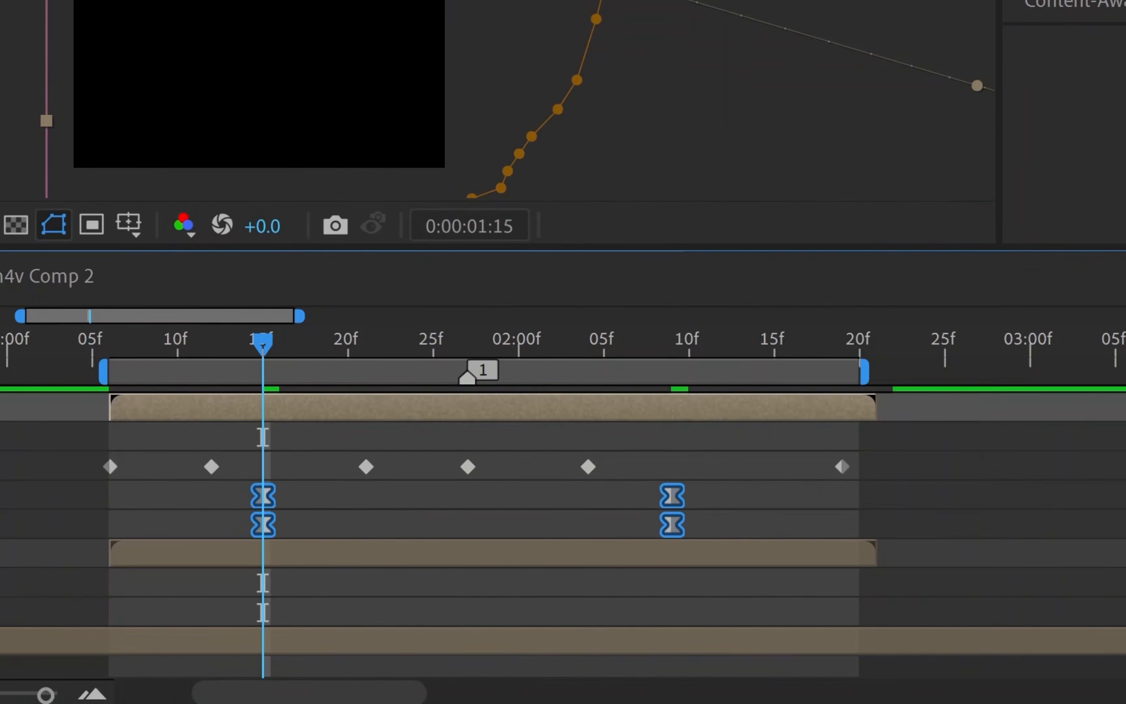
# Shape the upper layer's X Position value graph into a steep S-curve with long, nearly horizontal handles at both keyframes.
pyautogui.hotkey('shift', 'F3')
pyautogui.click(266, 422)
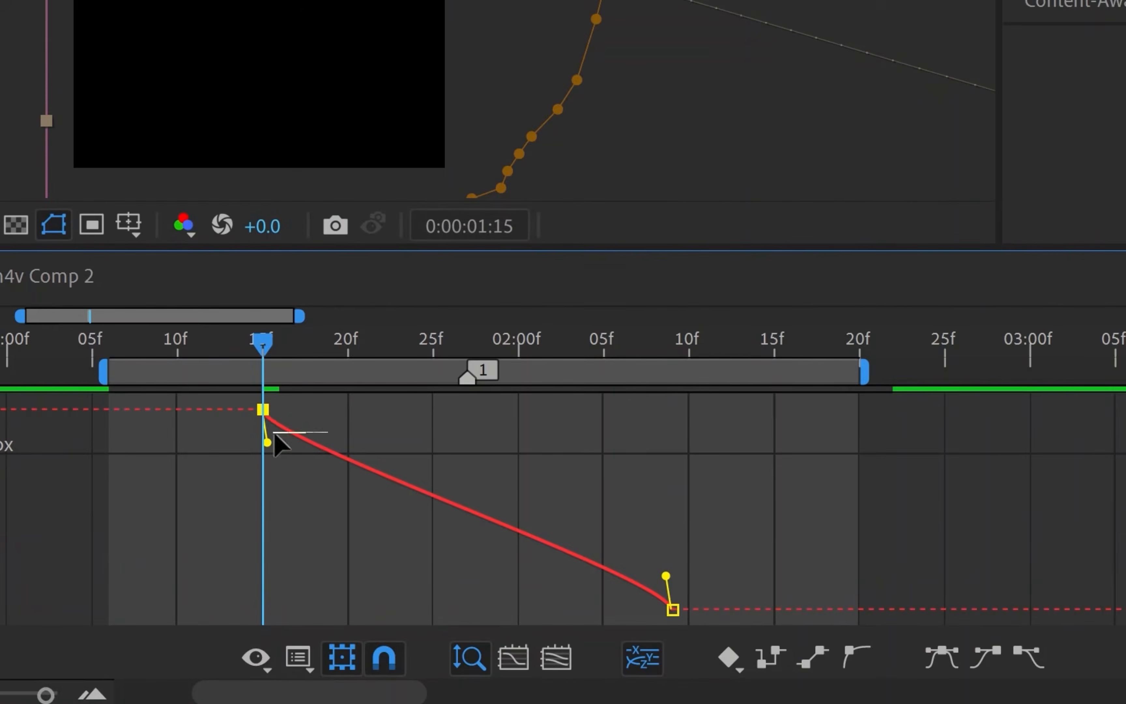
pyautogui.moveTo(268, 440); pyautogui.dragTo(547, 414)
pyautogui.moveTo(667, 576); pyautogui.dragTo(437, 594)
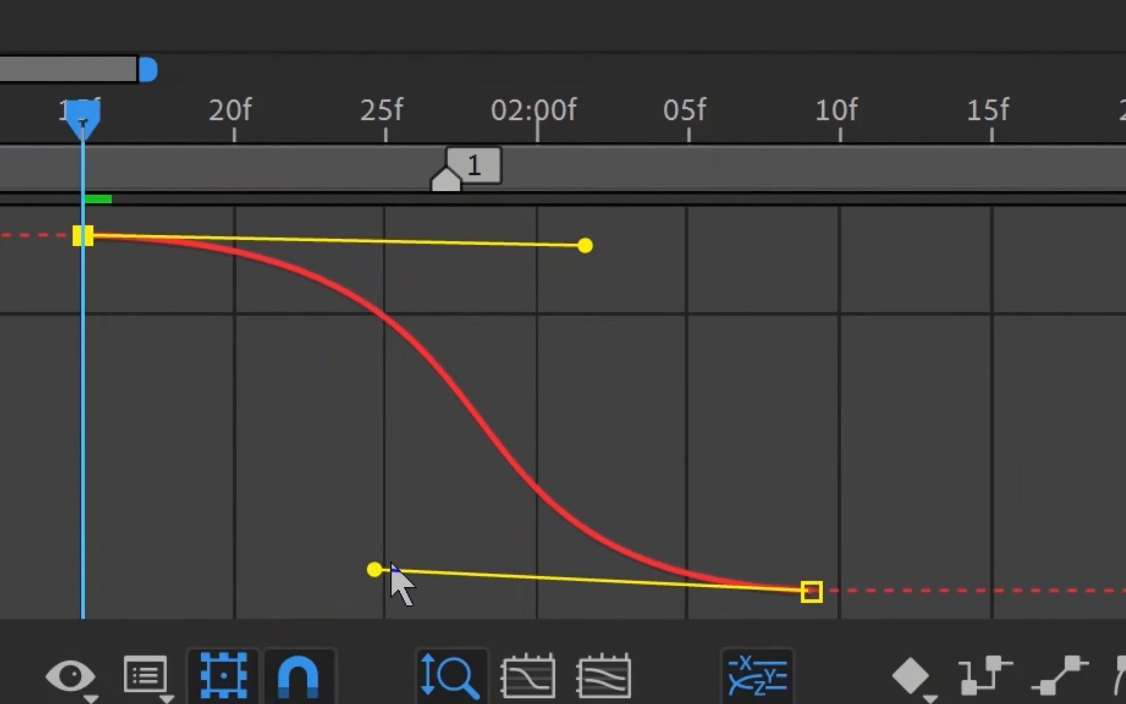
pyautogui.moveTo(374, 569); pyautogui.dragTo(341, 580)
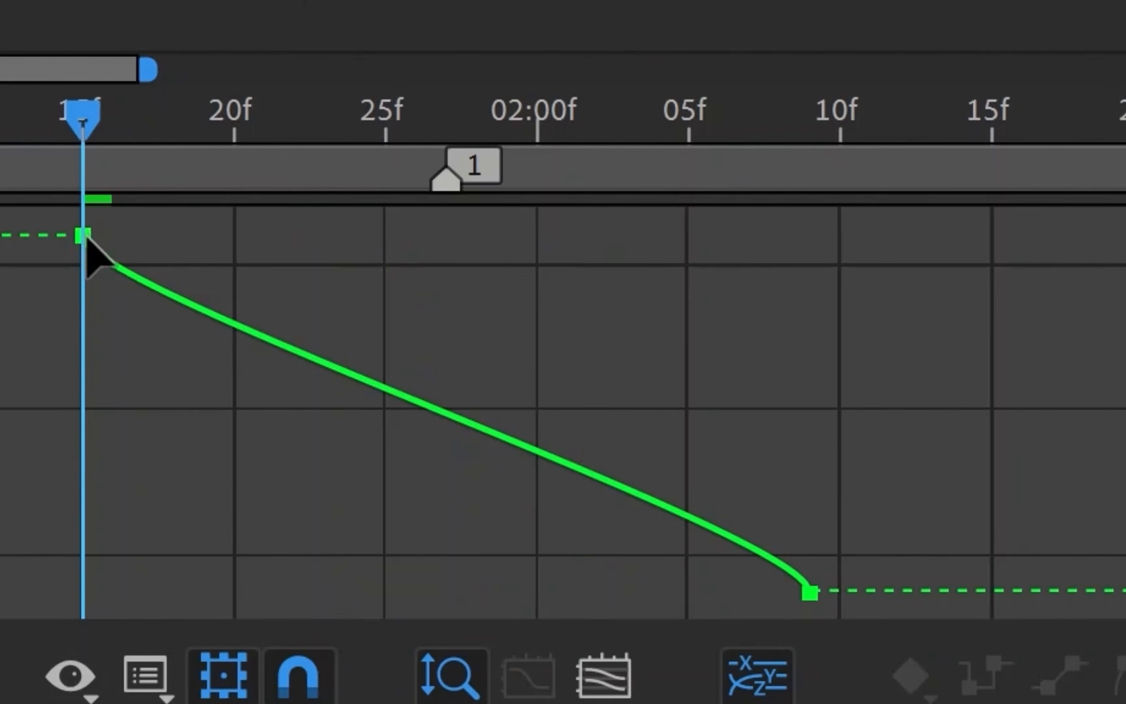
# Shape the upper layer's Y Position value graph into an S-curve matching the X Position curve.
pyautogui.click(84, 235)
pyautogui.moveTo(92, 294); pyautogui.dragTo(624, 225)
pyautogui.moveTo(802, 531); pyautogui.dragTo(312, 534)
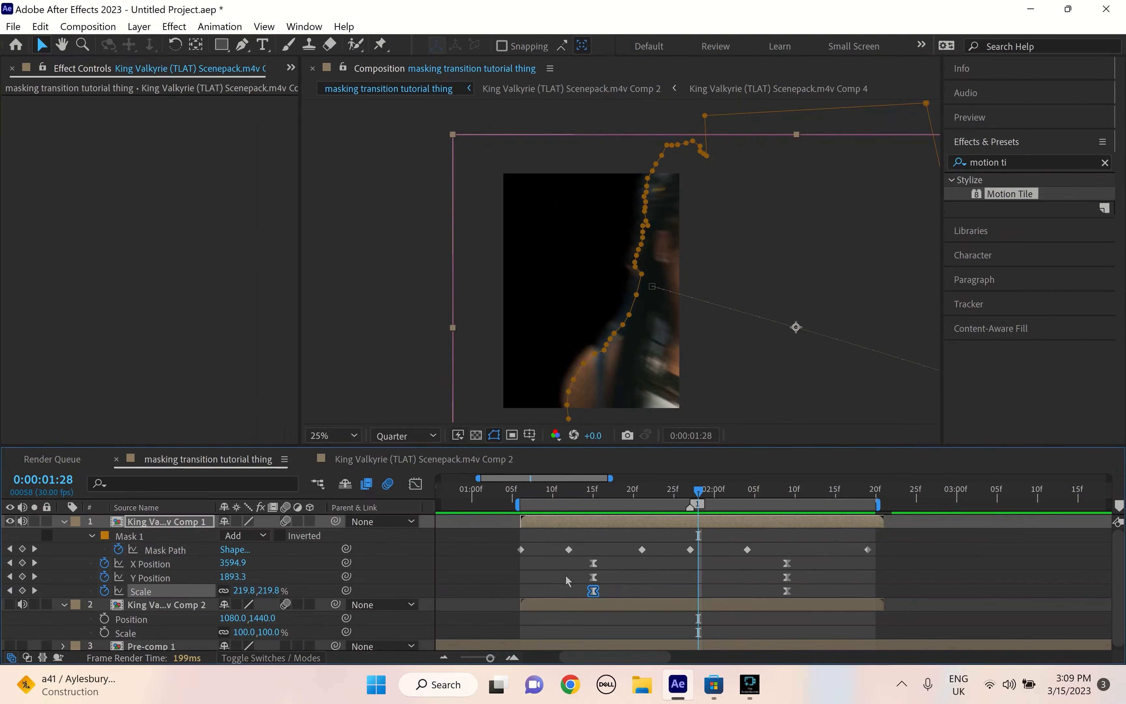
pyautogui.moveTo(562, 574)
pyautogui.mouseDown()
pyautogui.moveTo(604, 593)
pyautogui.moveTo(591, 563)
pyautogui.moveTo(577, 564)
pyautogui.mouseUp()
# Spread the upper layer's position and scale keyframes from 0:00:01:13 to 0:00:02:17, fine-tune the easing handles and close the graph view.
pyautogui.moveTo(802, 597); pyautogui.dragTo(782, 562)
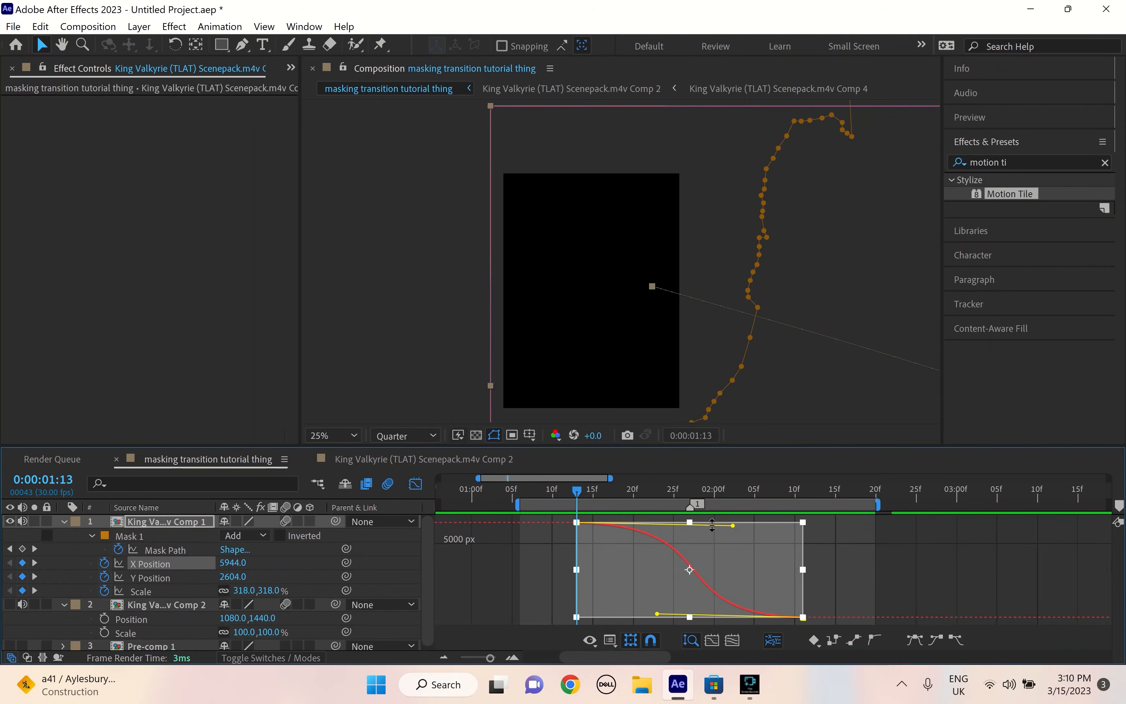
pyautogui.moveTo(733, 525); pyautogui.dragTo(720, 526)
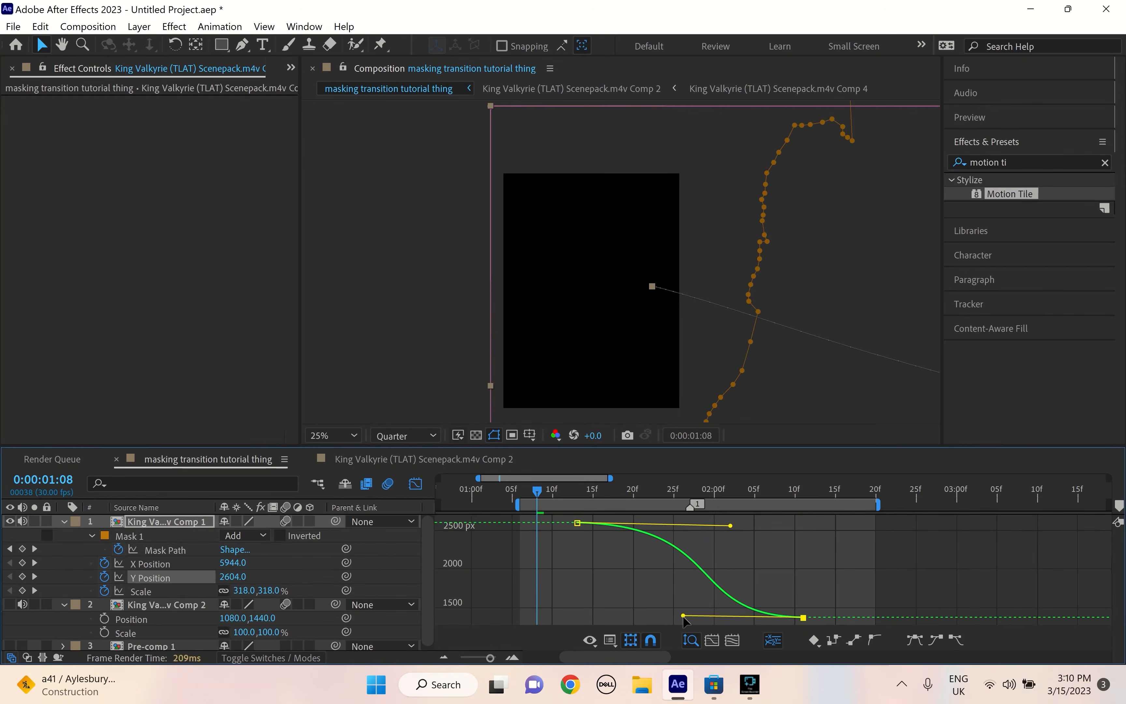
pyautogui.press('space')
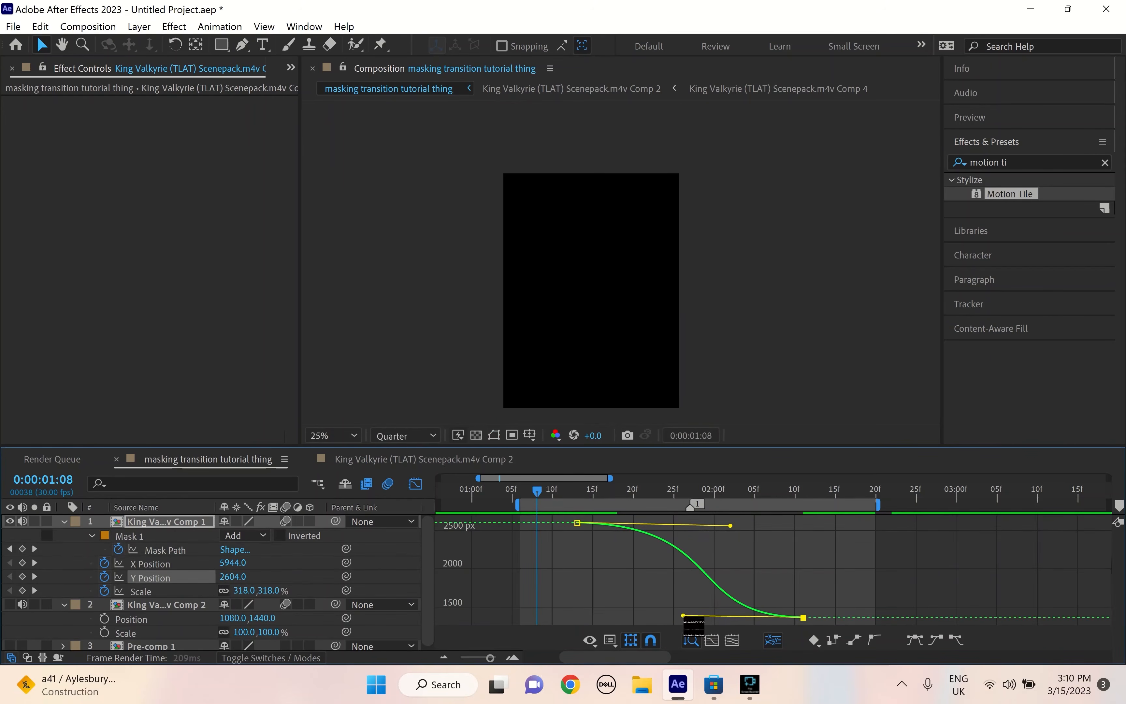
pyautogui.click(141, 591)
pyautogui.click(416, 485)
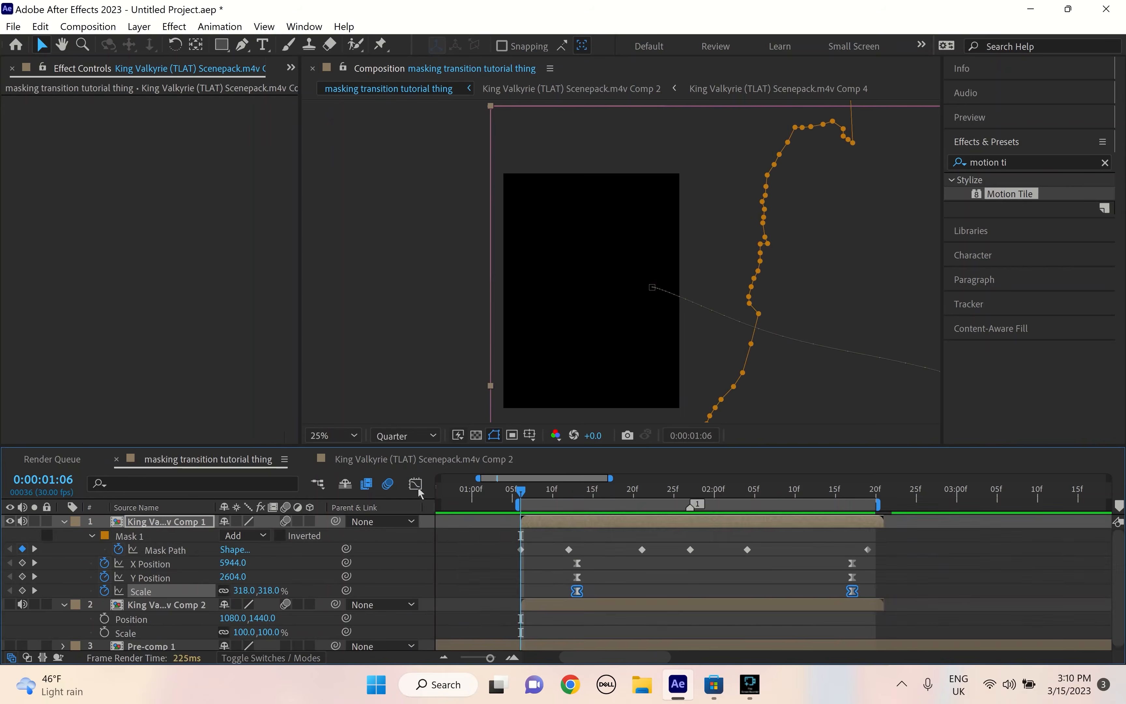
# Preview the eased movement, hide the upper King Valkyrie layer, and show and select the lower one.
pyautogui.press('space')
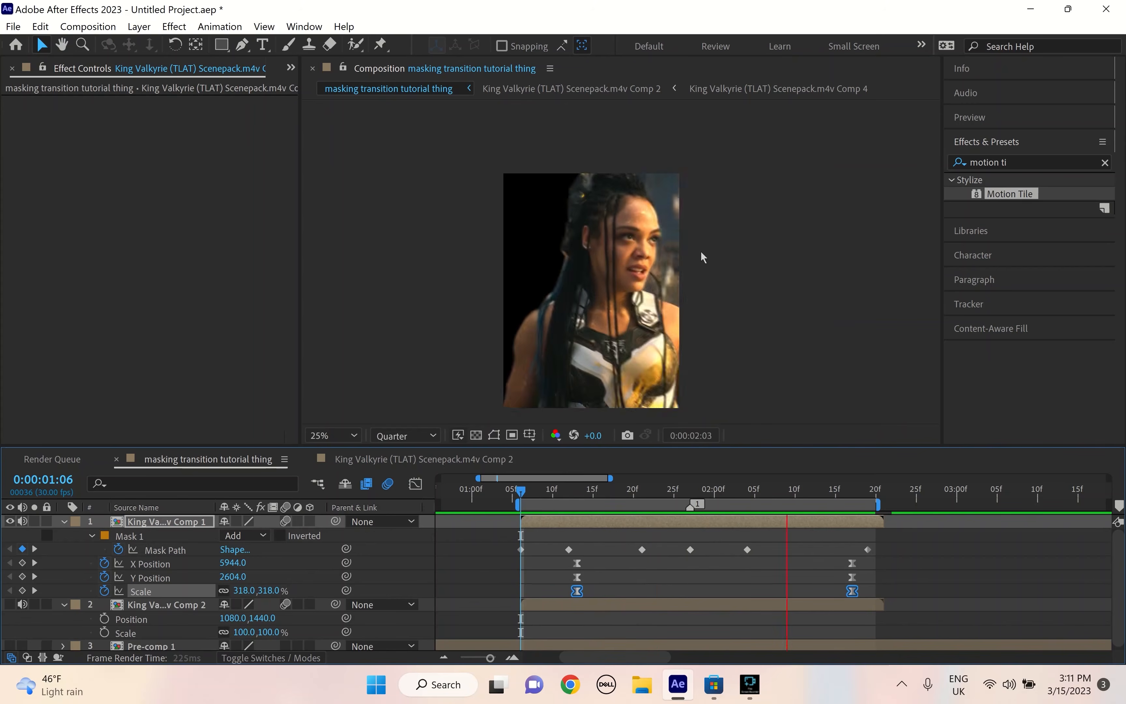
pyautogui.press('space')
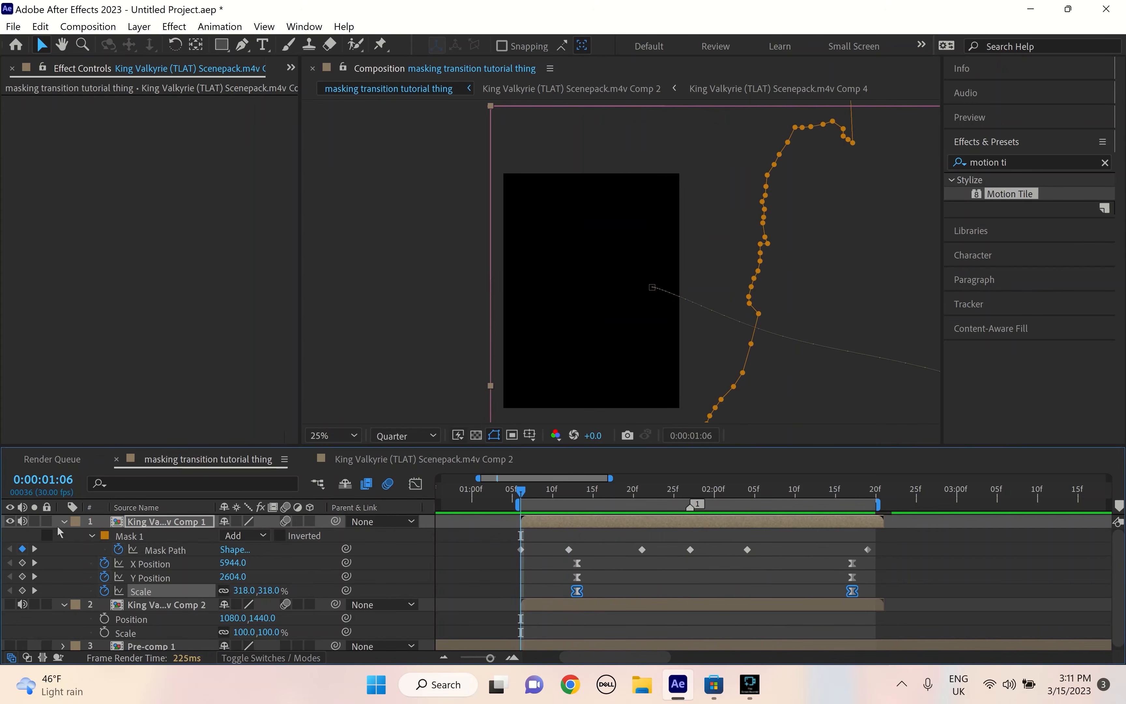
pyautogui.click(10, 522)
pyautogui.click(9, 605)
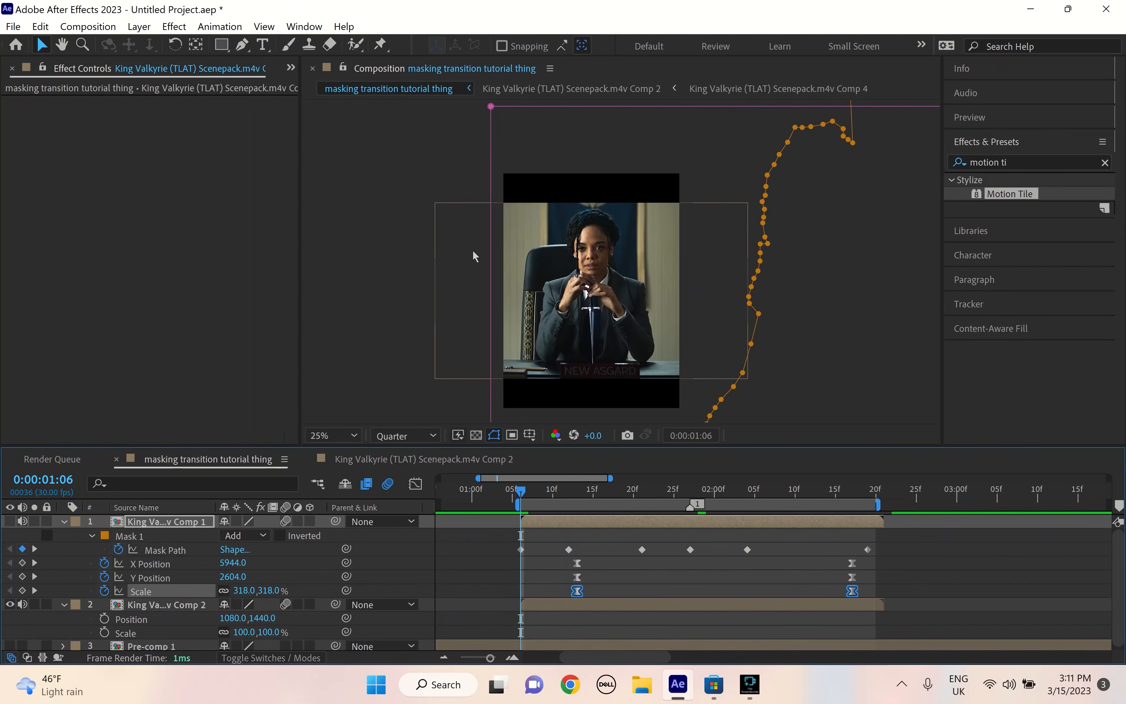
pyautogui.click(198, 608)
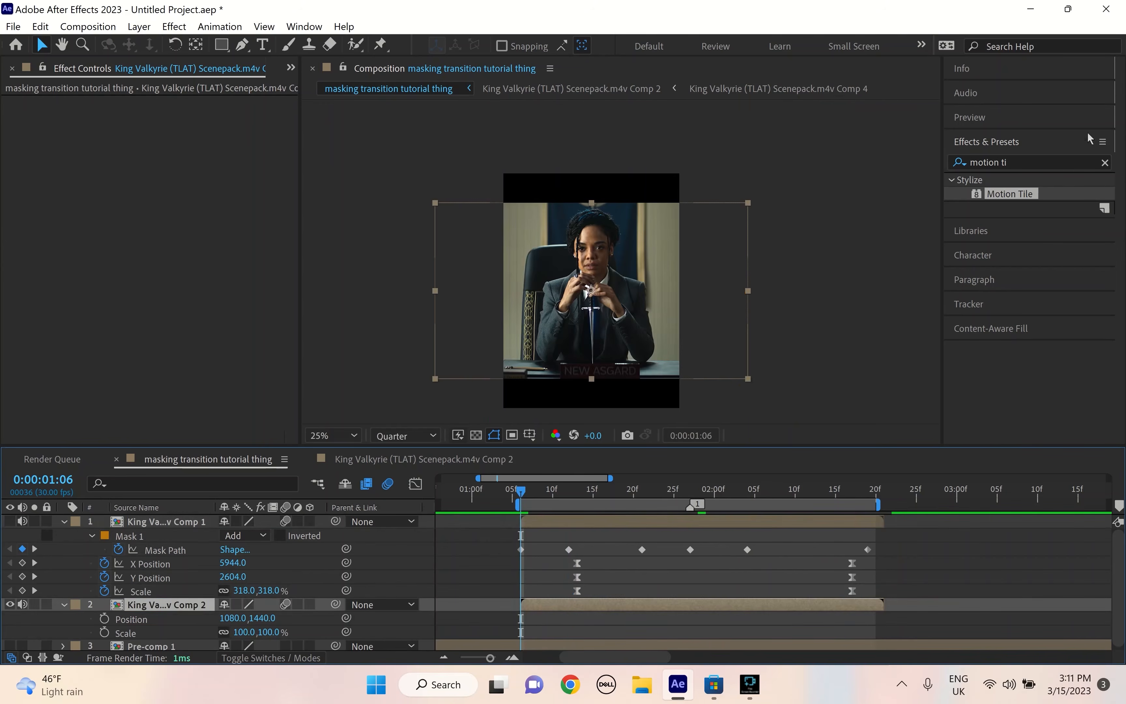
# Apply Motion Tile to the lower King Valkyrie layer with Mirror Edges on and output width and height at 200.
pyautogui.moveTo(1024, 197); pyautogui.dragTo(706, 523)
pyautogui.moveTo(694, 599); pyautogui.dragTo(695, 603)
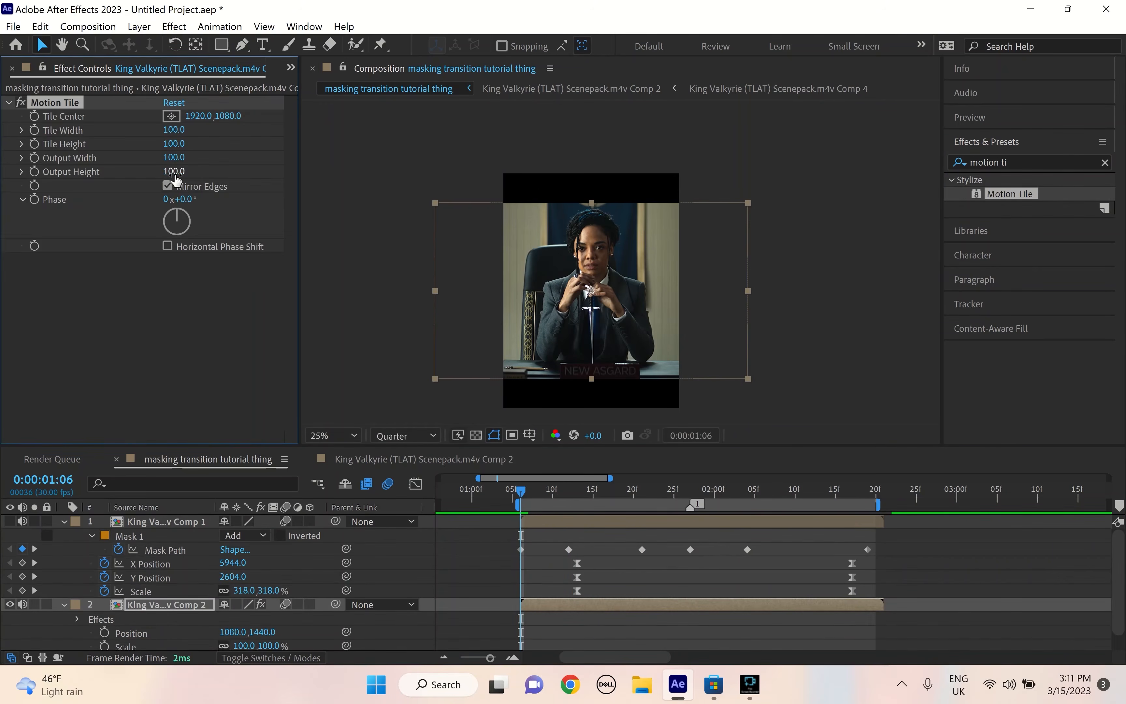
pyautogui.click(182, 158)
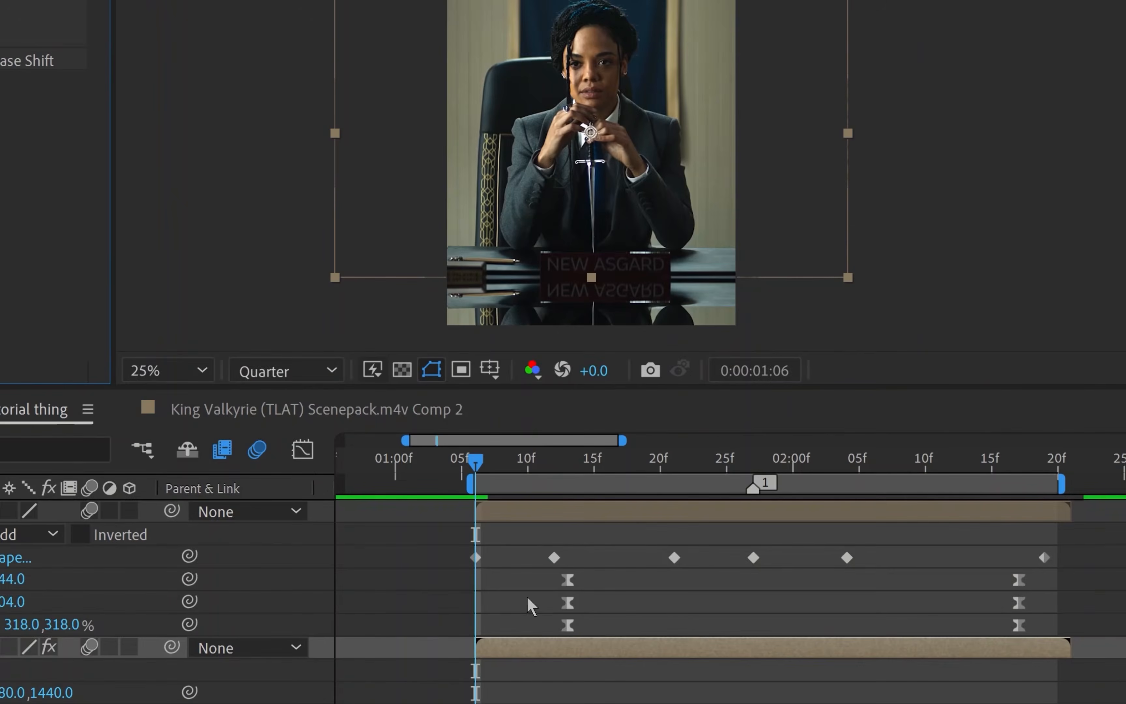
# Start keyframing the lower King Valkyrie layer's position and scale at 0:00:01:13.
pyautogui.click(558, 471)
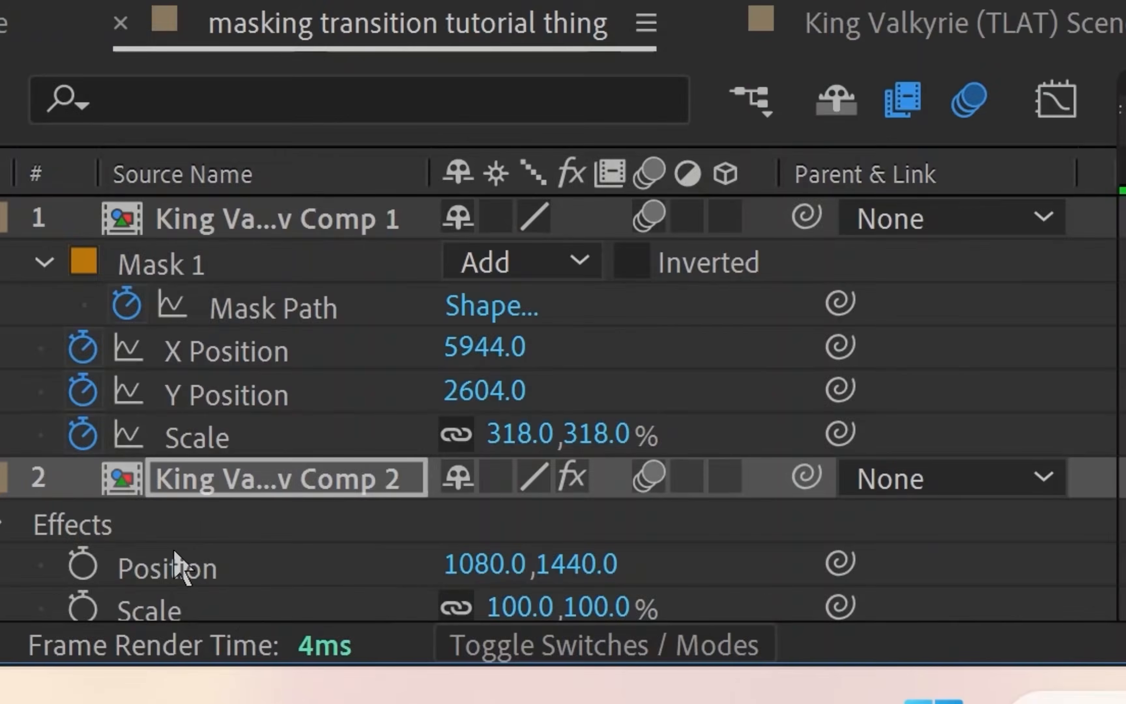
pyautogui.scroll(-1, 175, 551)
pyautogui.click(86, 513)
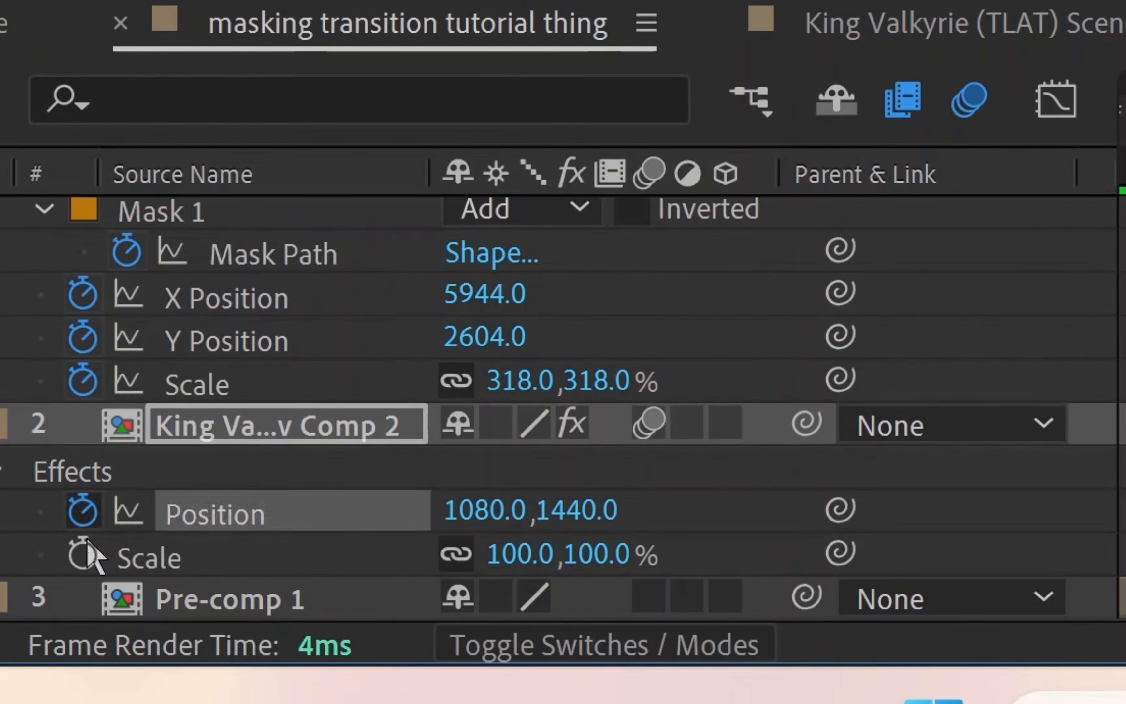
pyautogui.click(84, 555)
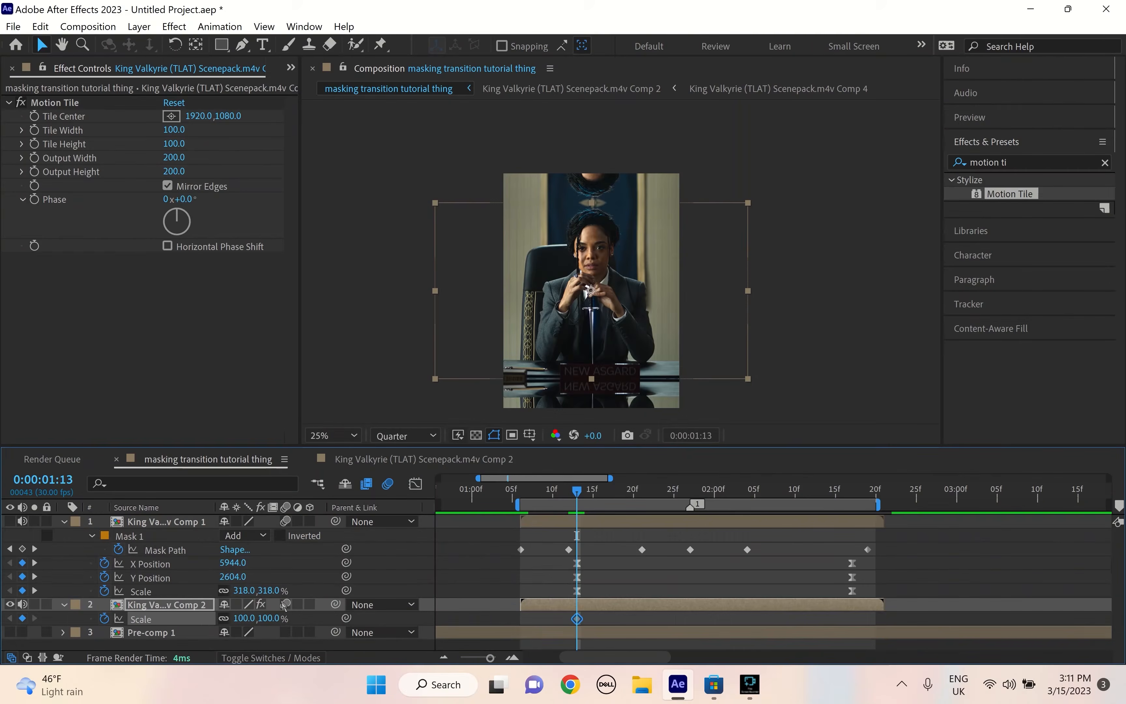
# Set the lower King Valkyrie layer's first keyframes to 139% scale and position 1040, 1432, and go to 0:00:02:17.
pyautogui.scroll(-1, 284, 605)
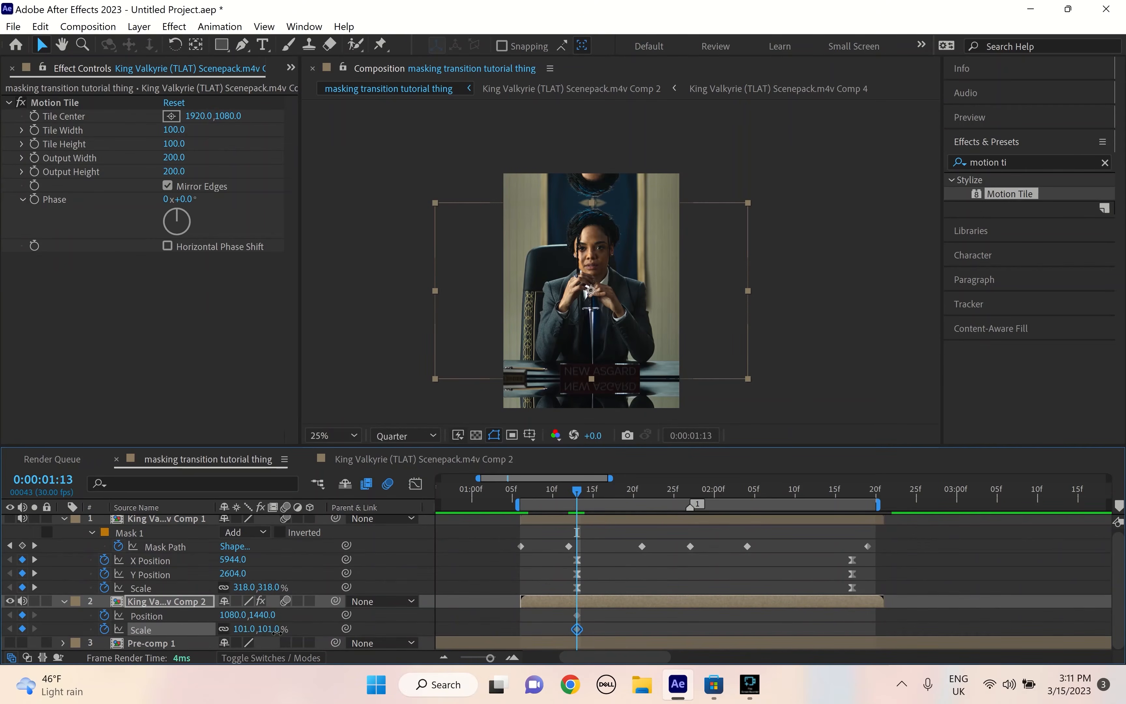
pyautogui.moveTo(278, 632); pyautogui.dragTo(307, 633)
pyautogui.moveTo(605, 350); pyautogui.dragTo(601, 349)
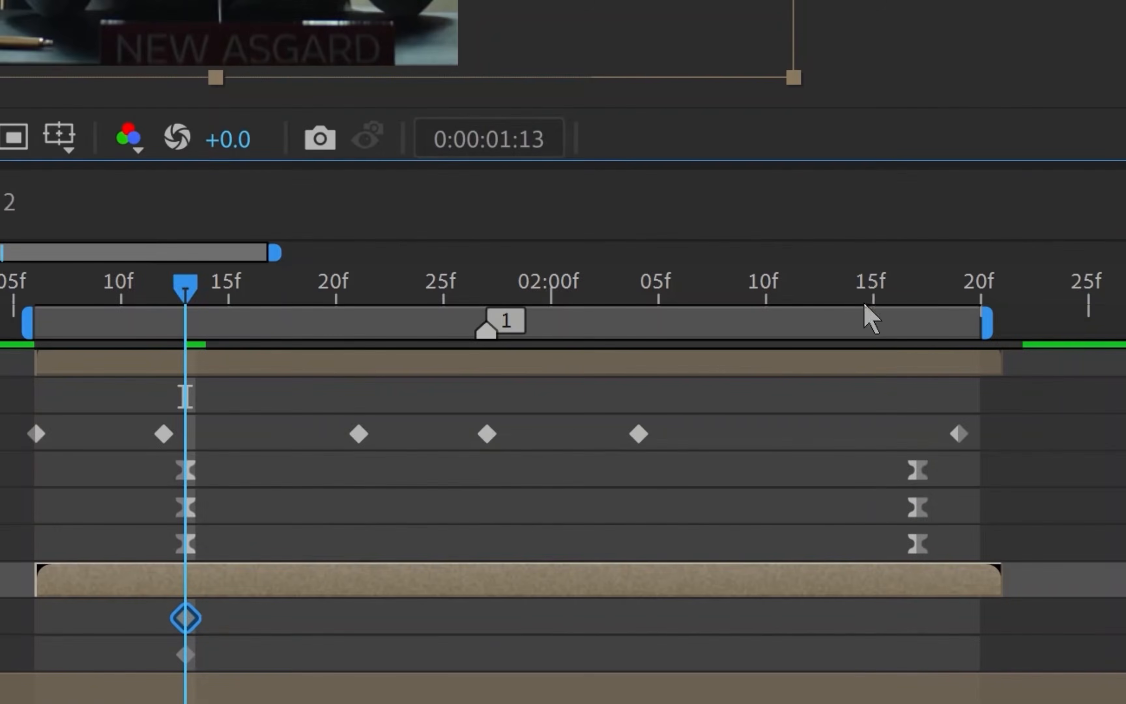
pyautogui.click(914, 294)
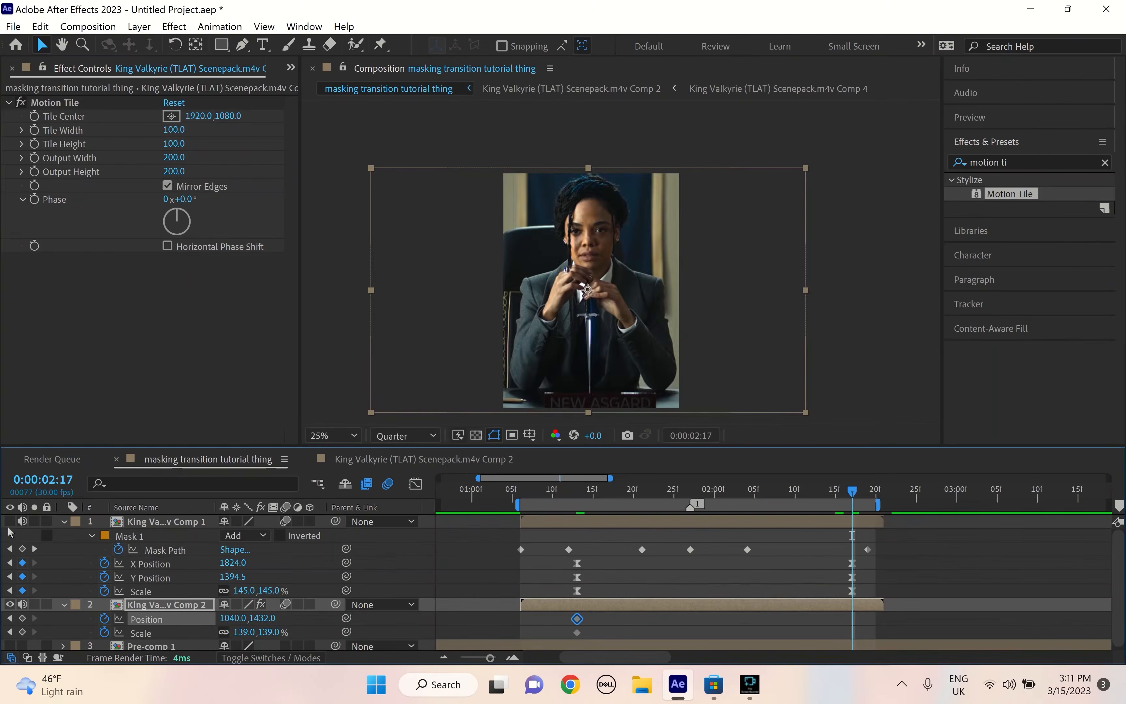
# Show the upper King Valkyrie layer and scale down the lower King Valkyrie layer at 0:00:02:17.
pyautogui.click(9, 521)
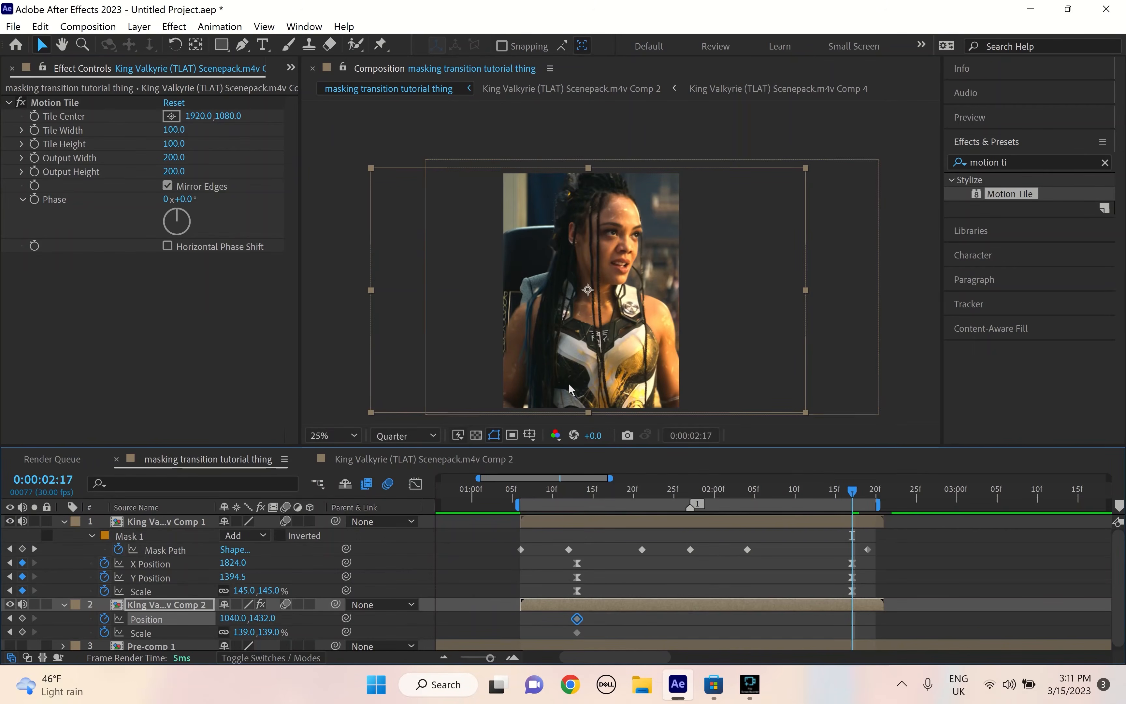
pyautogui.click(8, 521)
pyautogui.click(7, 521)
pyautogui.click(7, 521)
pyautogui.click(7, 522)
pyautogui.click(8, 522)
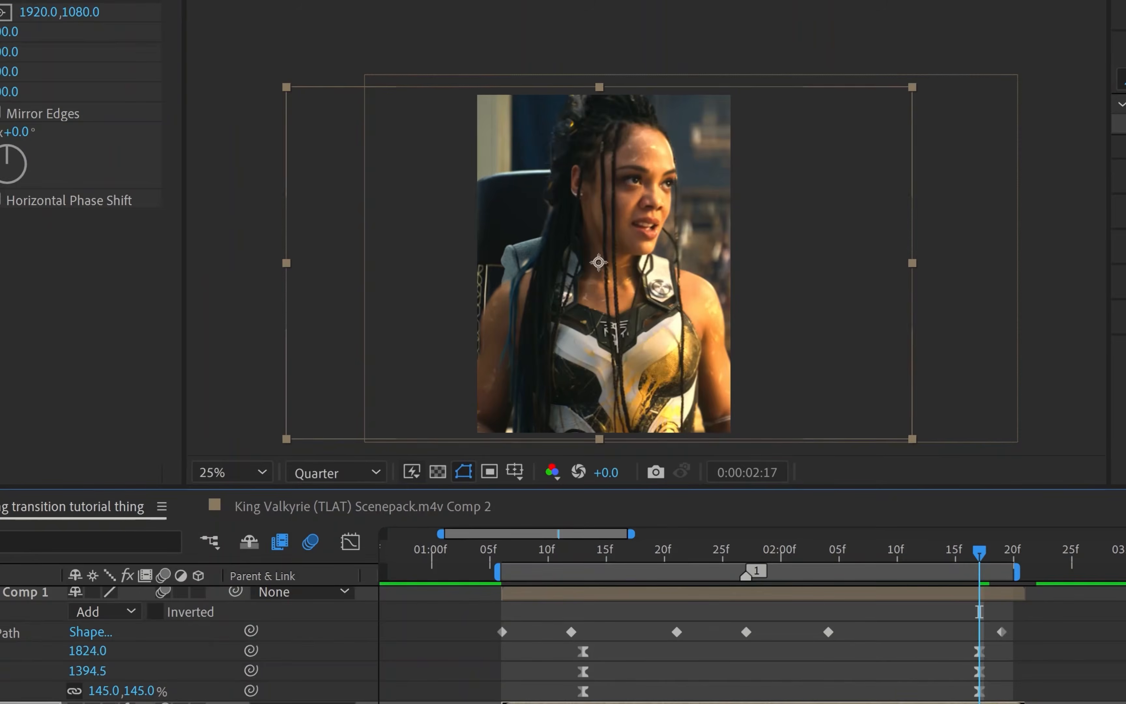
pyautogui.moveTo(98, 703); pyautogui.dragTo(19, 703)
# Move the lower layer at 0:00:02:17 until its subject sits upper left beside the masked woman, and scrub through the animation.
pyautogui.click(675, 258)
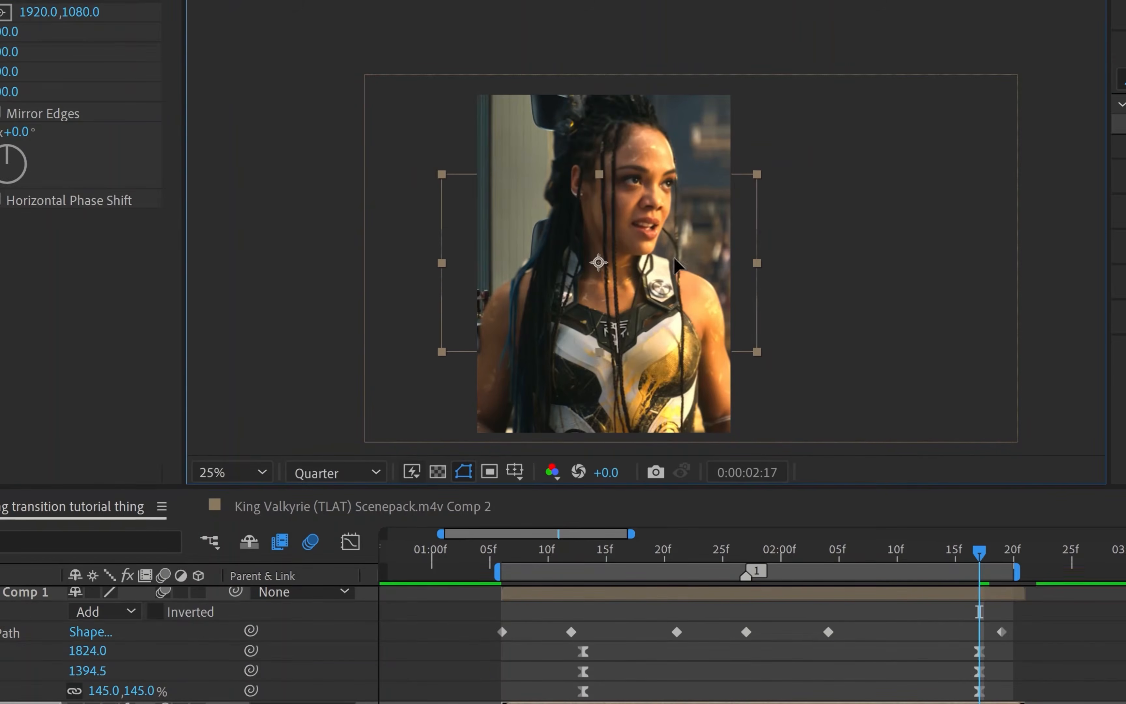
pyautogui.moveTo(675, 257); pyautogui.dragTo(580, 187)
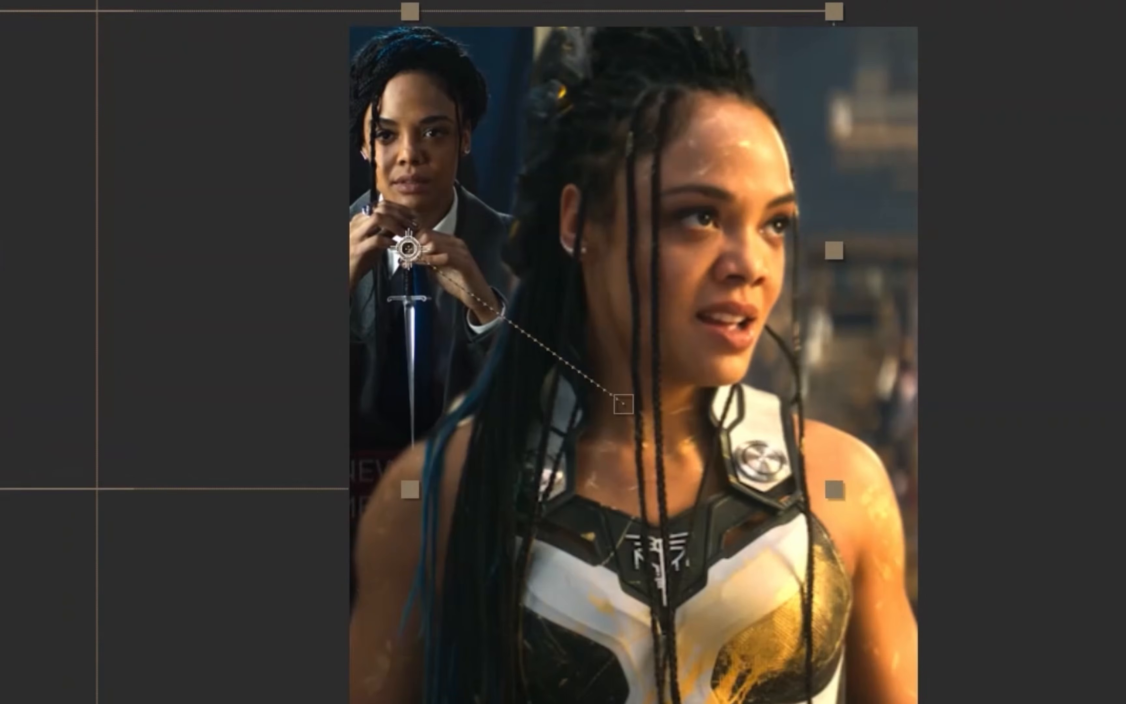
pyautogui.moveTo(404, 182)
pyautogui.mouseDown()
pyautogui.moveTo(401, 200)
pyautogui.moveTo(411, 201)
pyautogui.mouseUp()
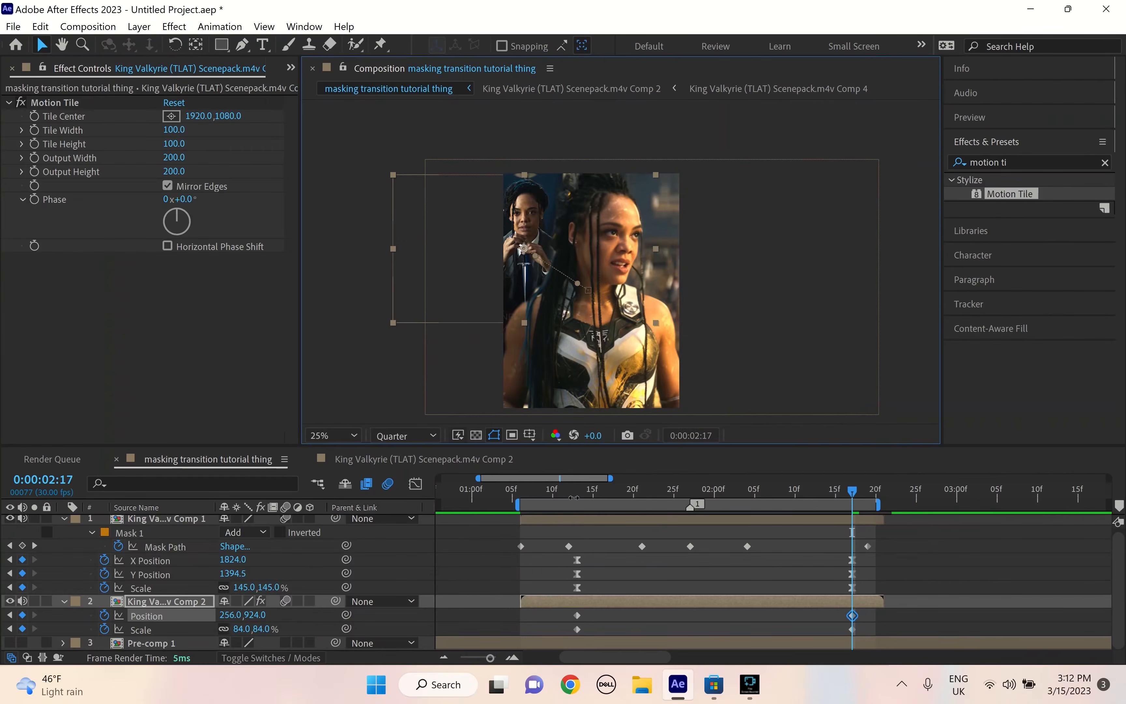
pyautogui.click(576, 497)
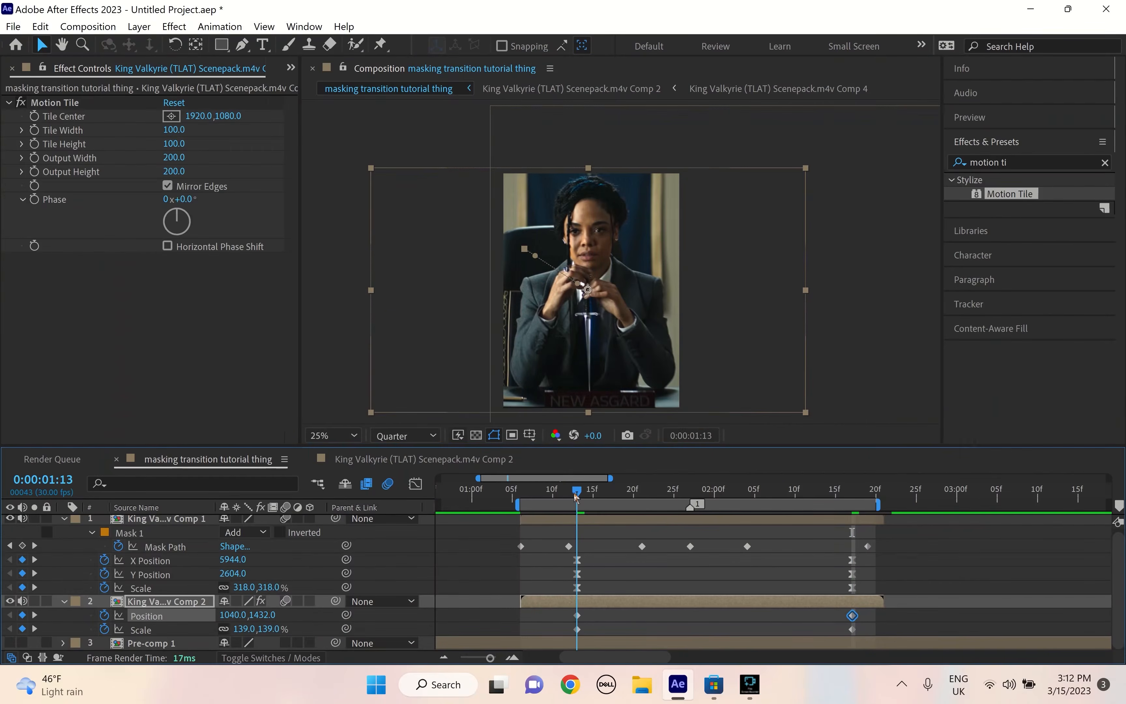
pyautogui.moveTo(589, 498); pyautogui.dragTo(751, 563)
# Separate the lower layer's position into X and Y dimensions and apply Easy Ease to its position and scale keyframes.
pyautogui.rightClick(169, 616)
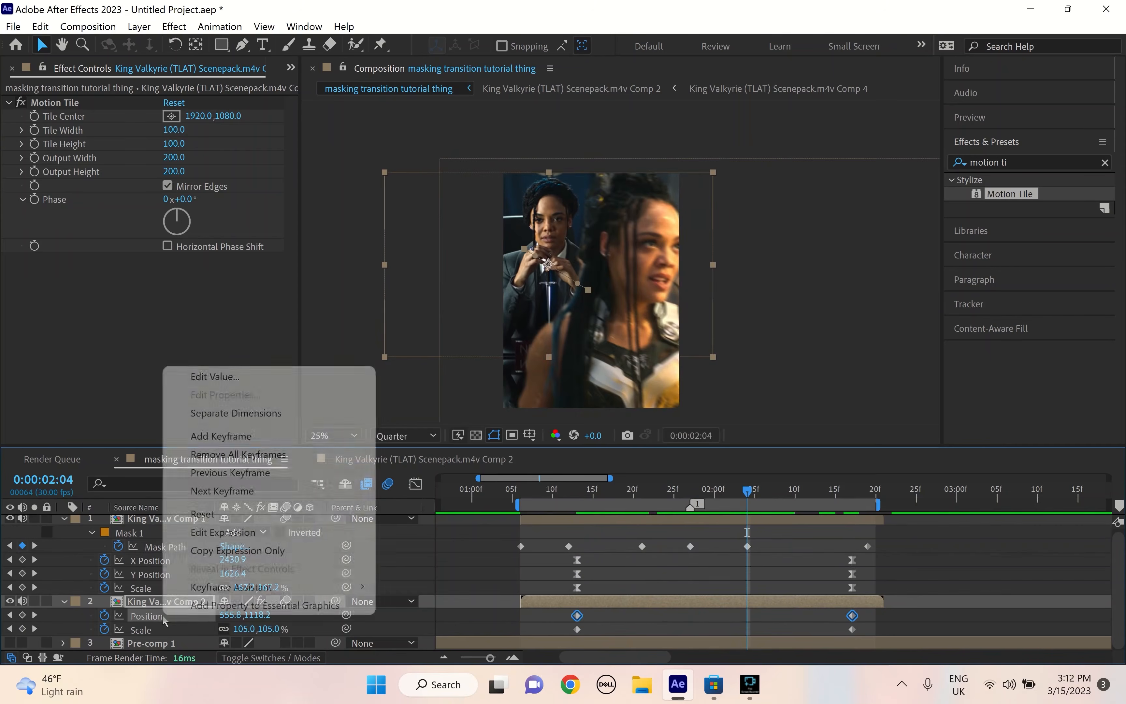
pyautogui.click(210, 421)
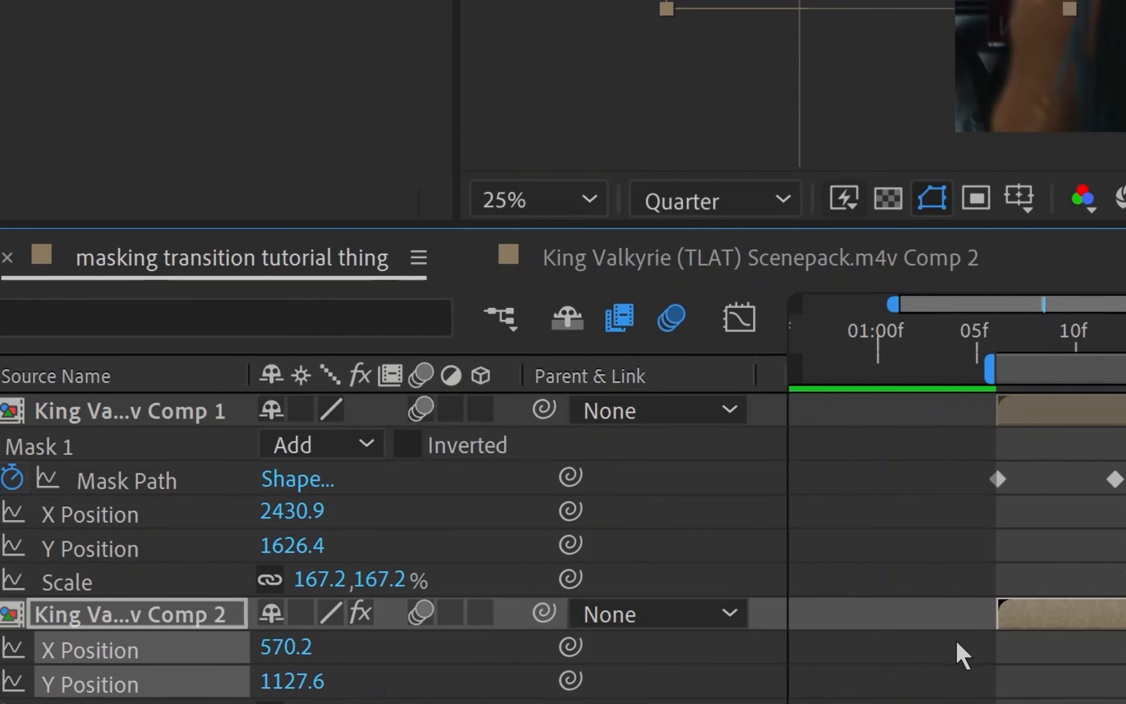
pyautogui.scroll(-1, 961, 655)
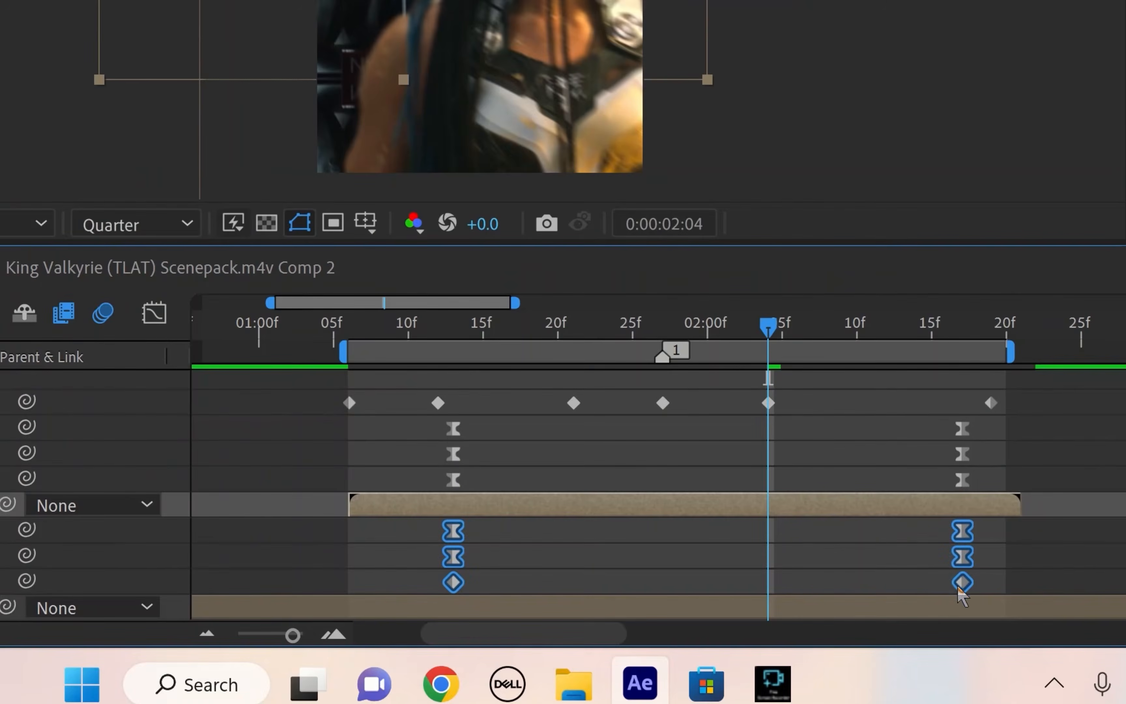
pyautogui.rightClick(960, 588)
pyautogui.moveTo(990, 567)
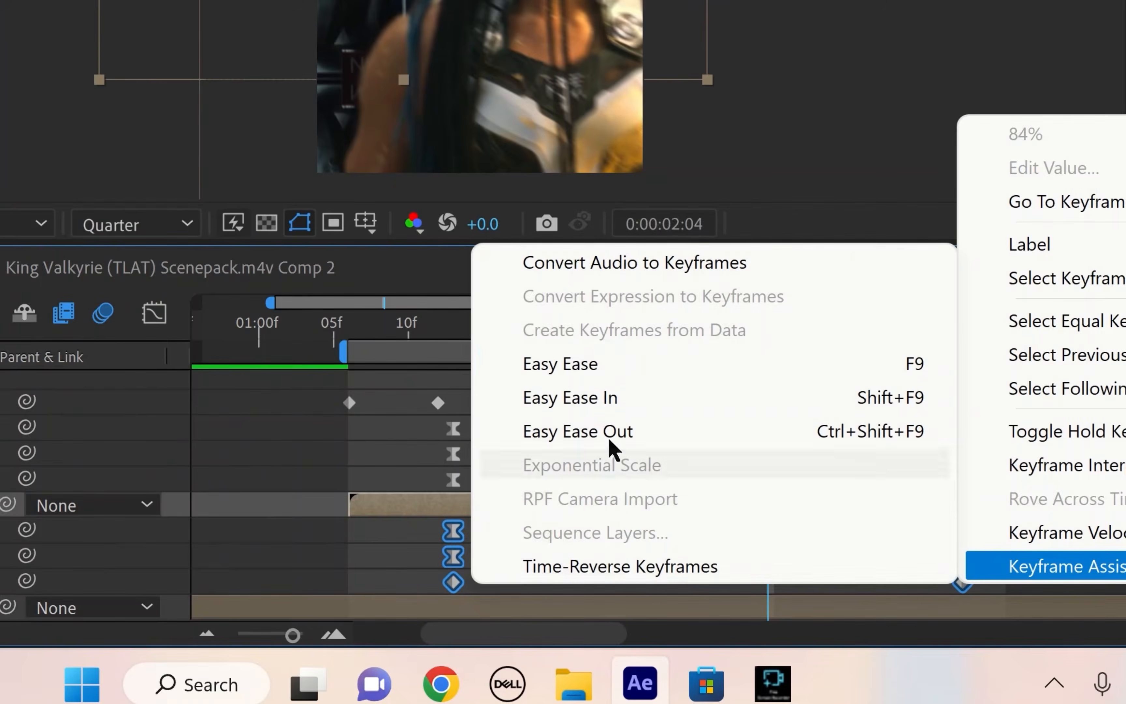
pyautogui.click(595, 368)
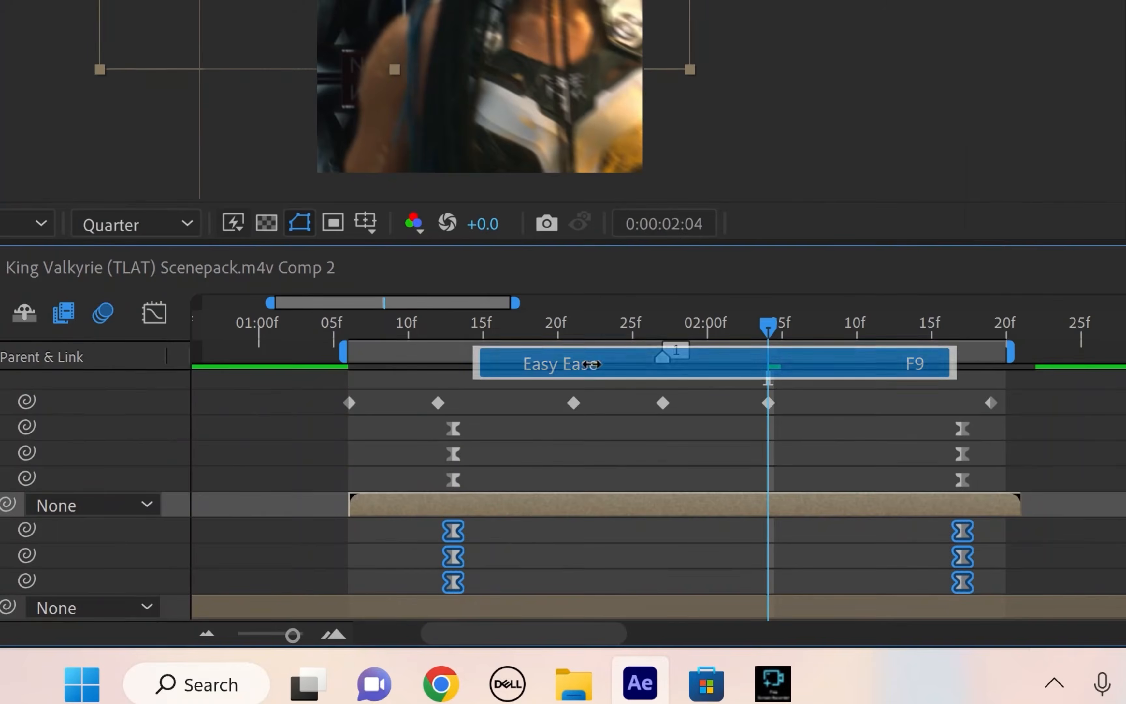
# Steepen the middle of the lower layer's X Position curve in the graph editor by lengthening both keyframes' influence handles.
pyautogui.click(148, 321)
pyautogui.click(2, 608)
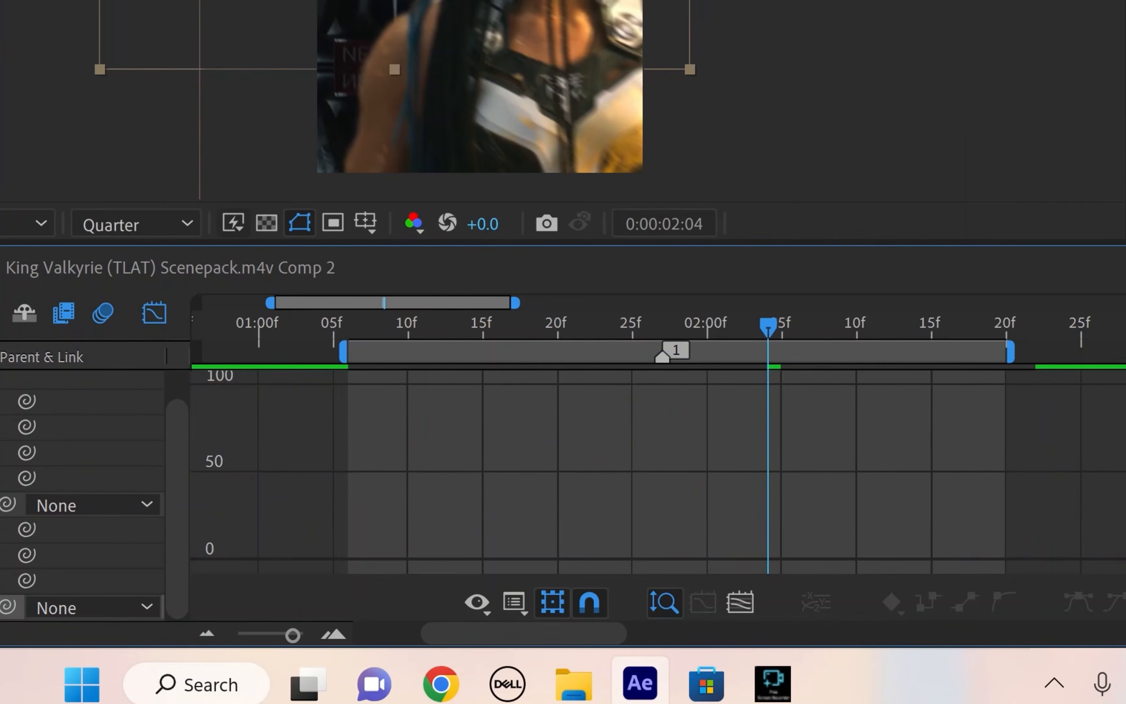
pyautogui.click(331, 361)
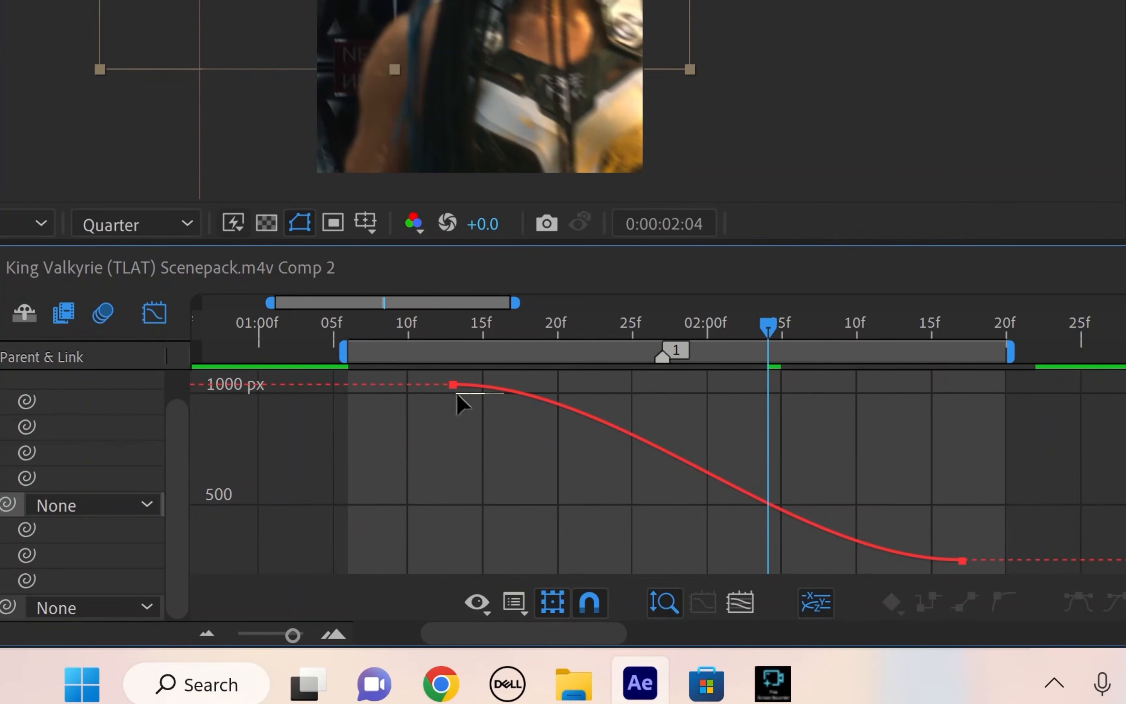
pyautogui.click(453, 385)
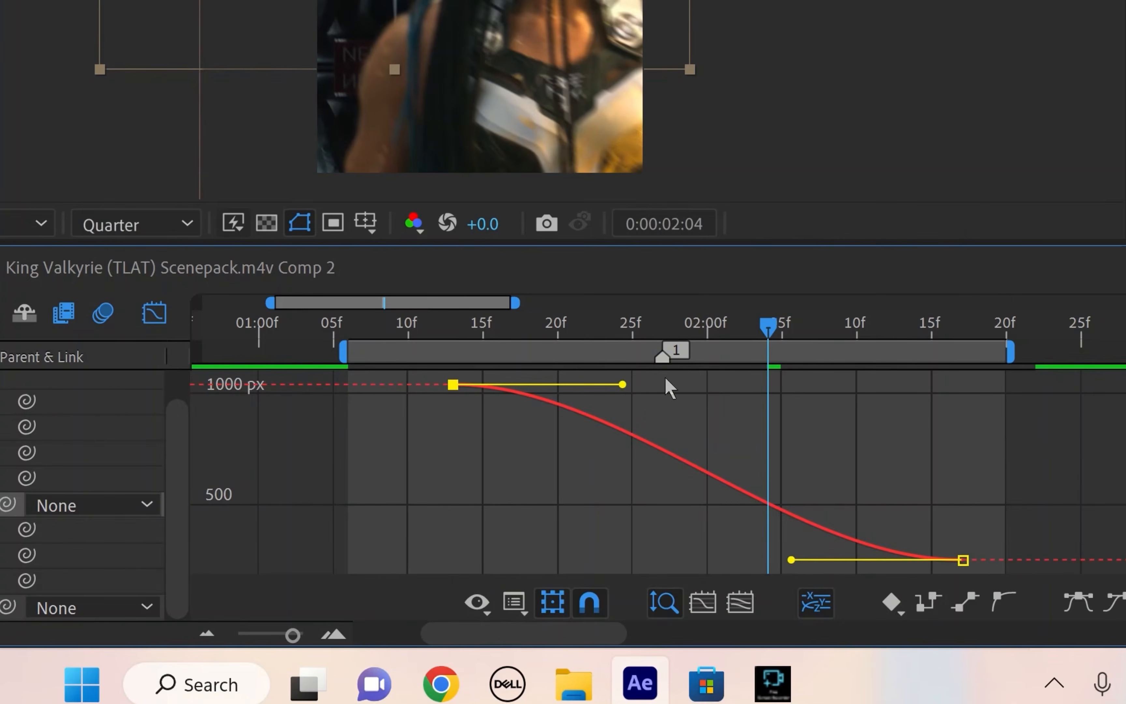
pyautogui.moveTo(623, 384); pyautogui.dragTo(780, 389)
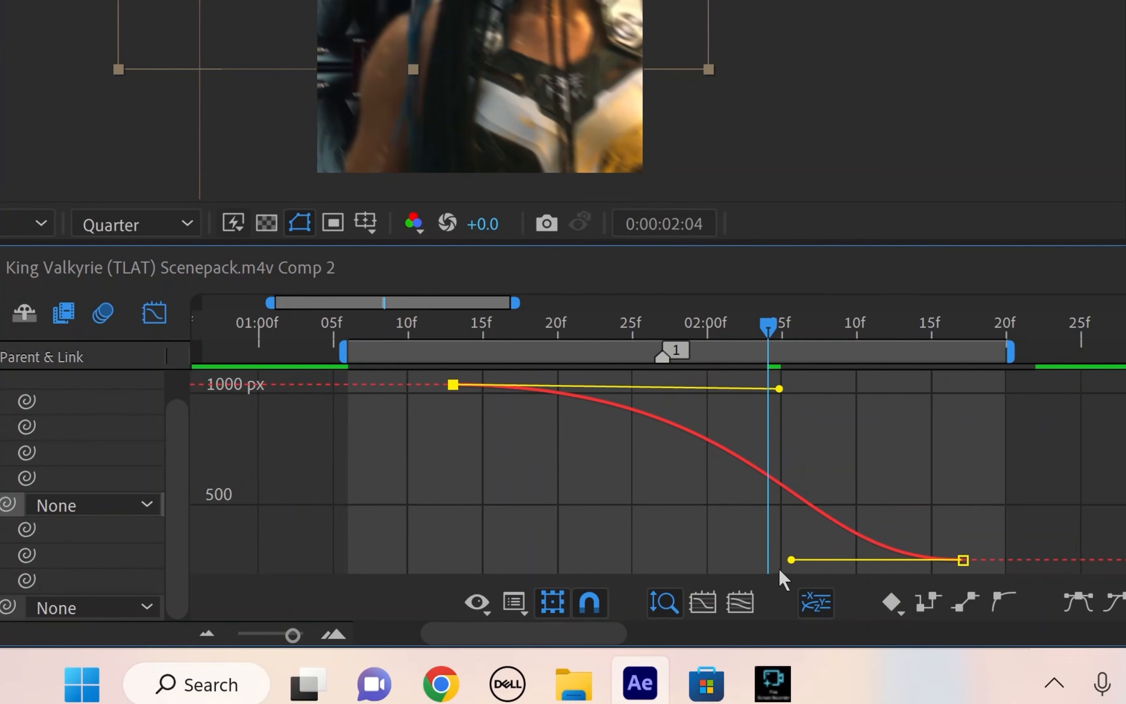
pyautogui.moveTo(760, 614); pyautogui.dragTo(646, 615)
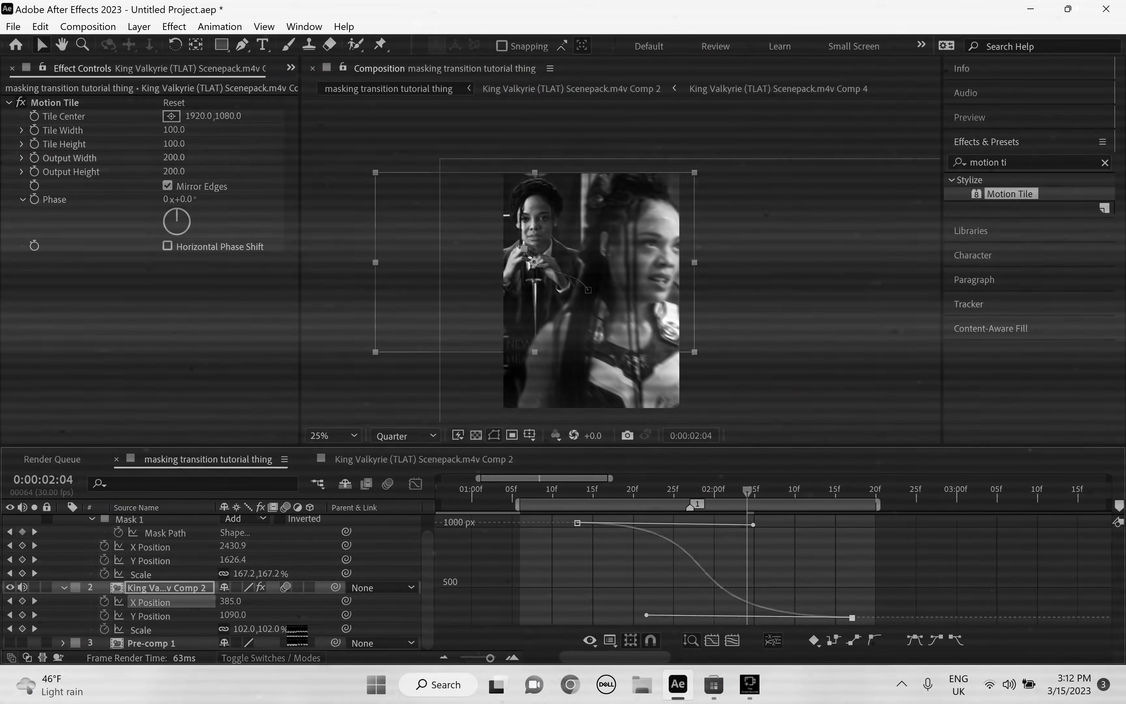
# Give the lower layer's Y Position and Scale curves the same steep middle, and preview the transition.
pyautogui.click(150, 616)
pyautogui.click(141, 630)
pyautogui.click(577, 524)
pyautogui.moveTo(670, 523); pyautogui.dragTo(753, 526)
pyautogui.moveTo(761, 618); pyautogui.dragTo(683, 617)
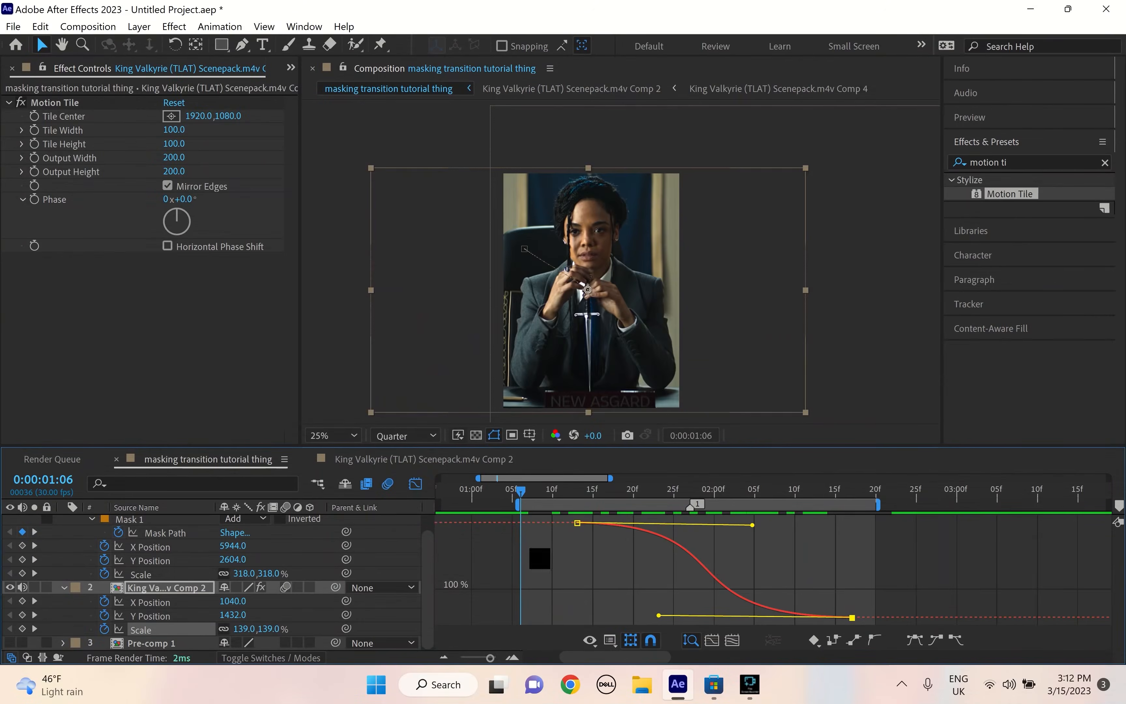
pyautogui.press('space')
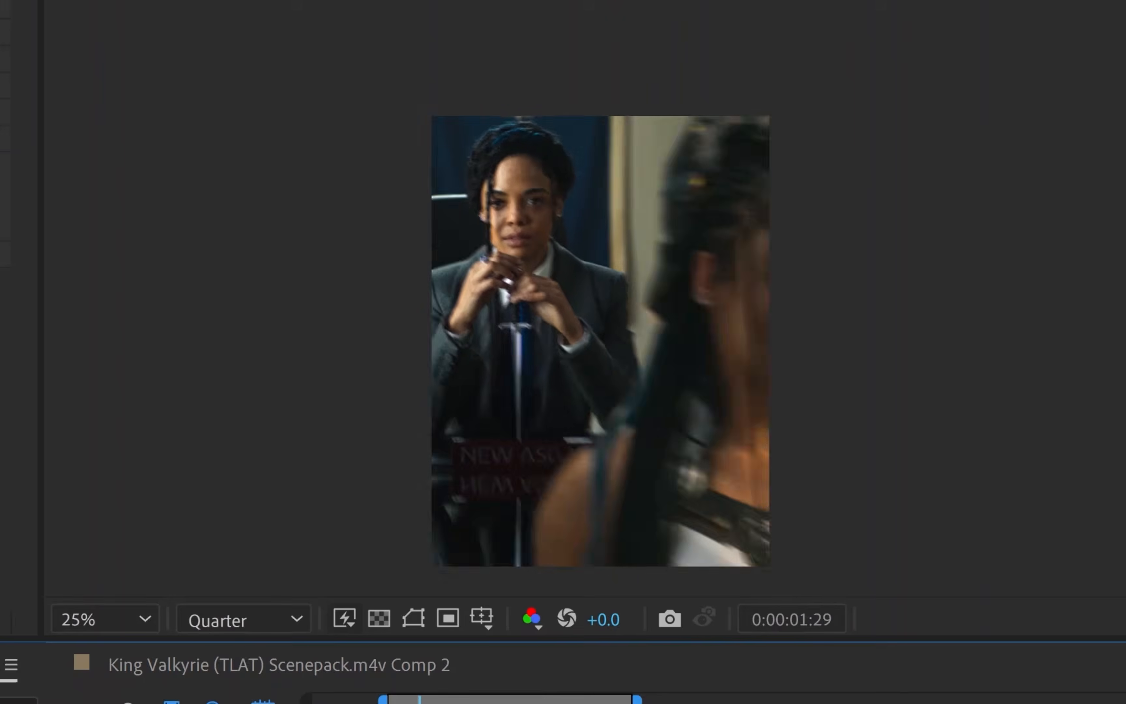
pyautogui.press('space')
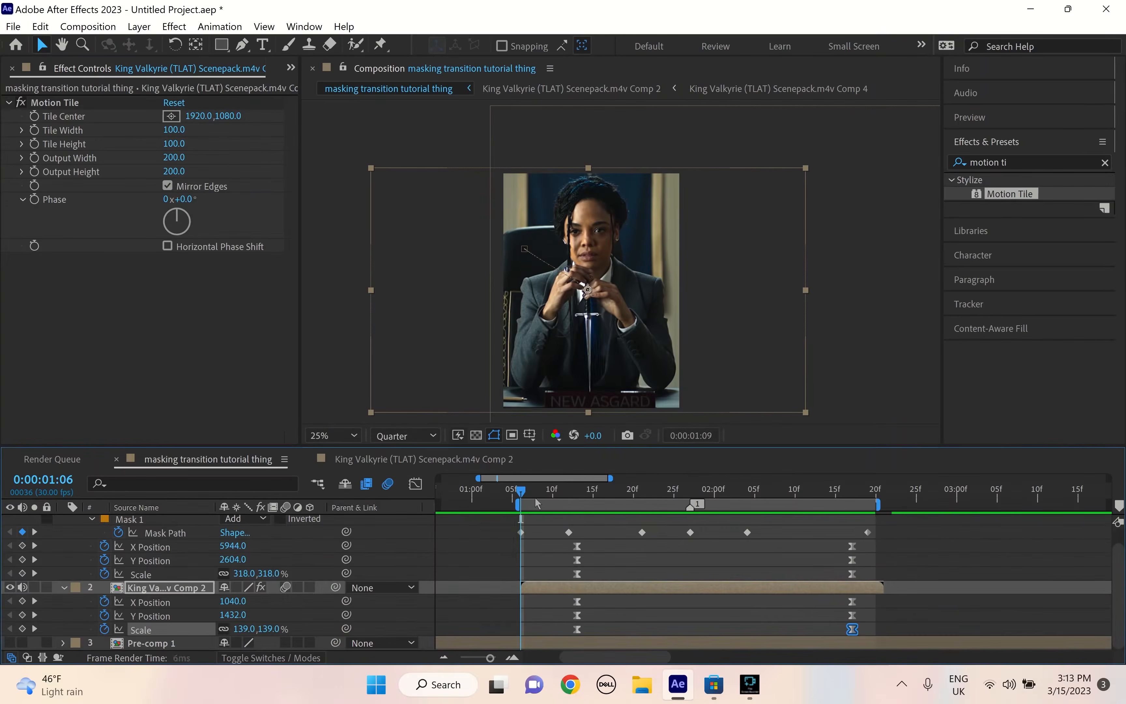
# Go to 0:00:01:13 and reveal all mask properties of the upper King Valkyrie layer.
pyautogui.scroll(1, 614, 562)
pyautogui.click(567, 524)
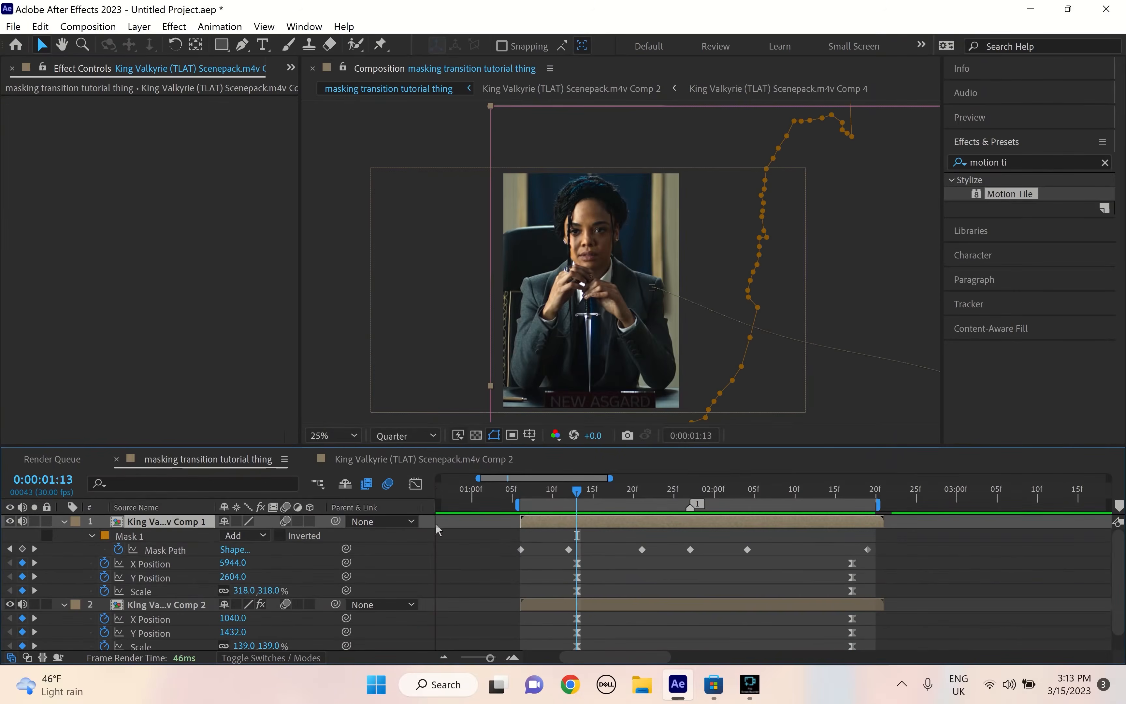
pyautogui.press('m')
pyautogui.press('m')
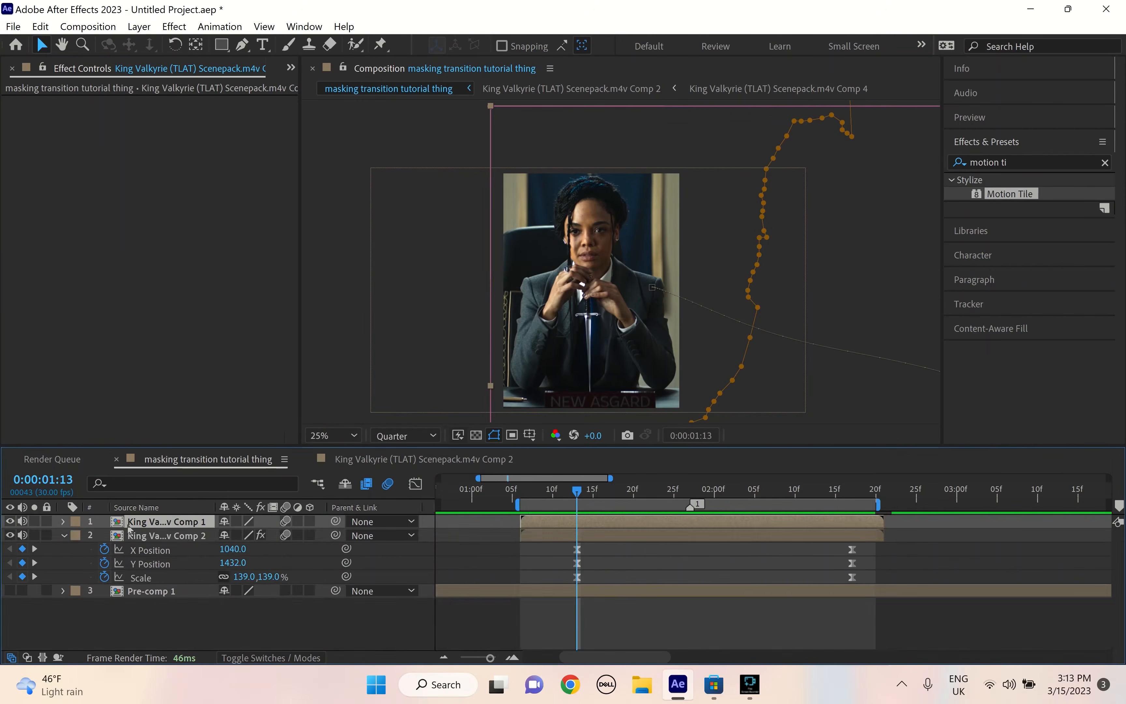
pyautogui.scroll(-1, 207, 597)
pyautogui.scroll(1, 203, 590)
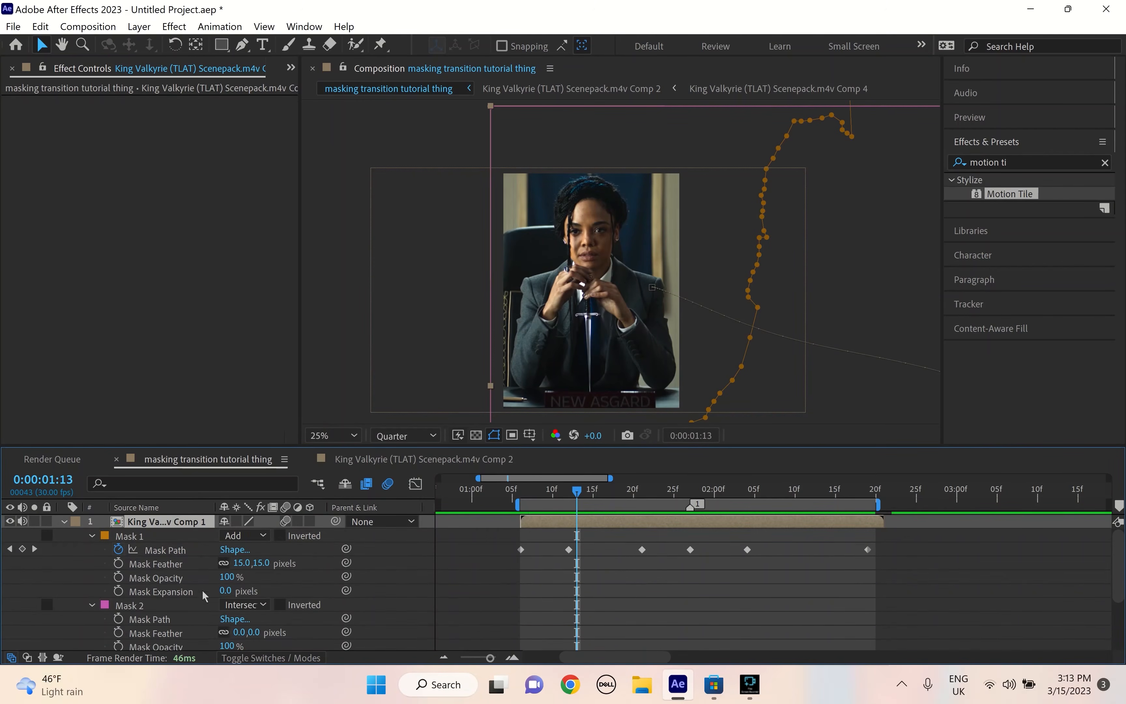
pyautogui.scroll(-1, 196, 581)
pyautogui.scroll(1, 139, 581)
pyautogui.click(103, 537)
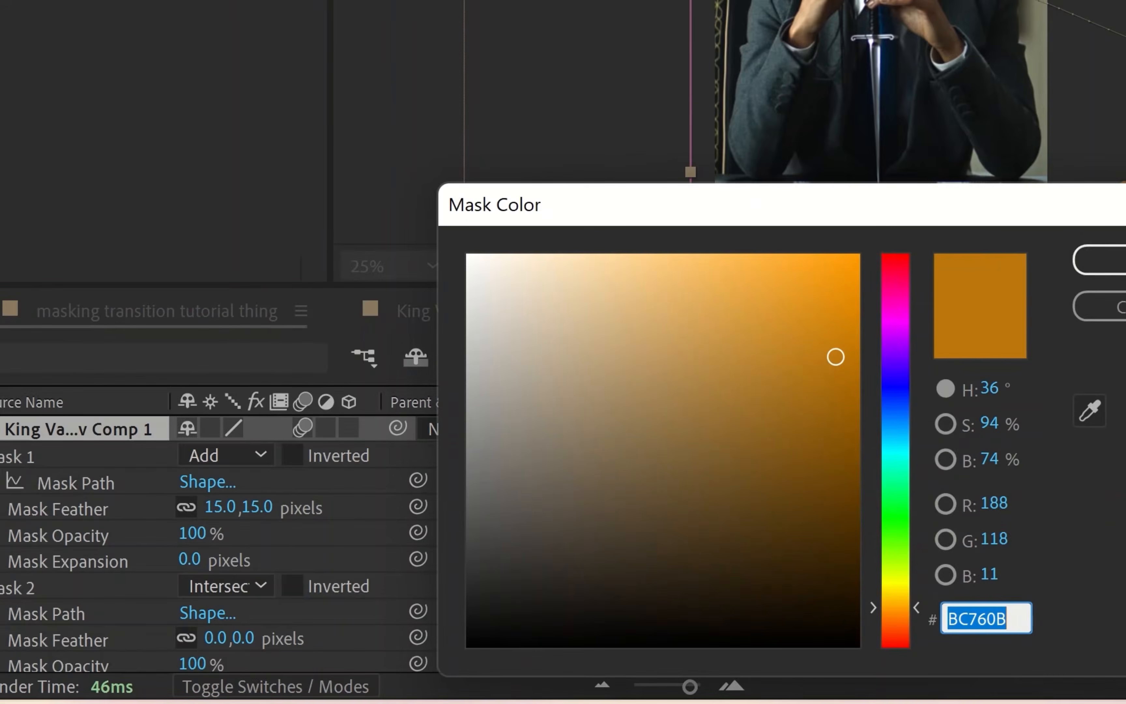
pyautogui.click(1123, 306)
# Start keyframing the Mask Opacity of the upper layer's Mask 2 at 0:00:01:13.
pyautogui.scroll(-1, 142, 565)
pyautogui.click(146, 565)
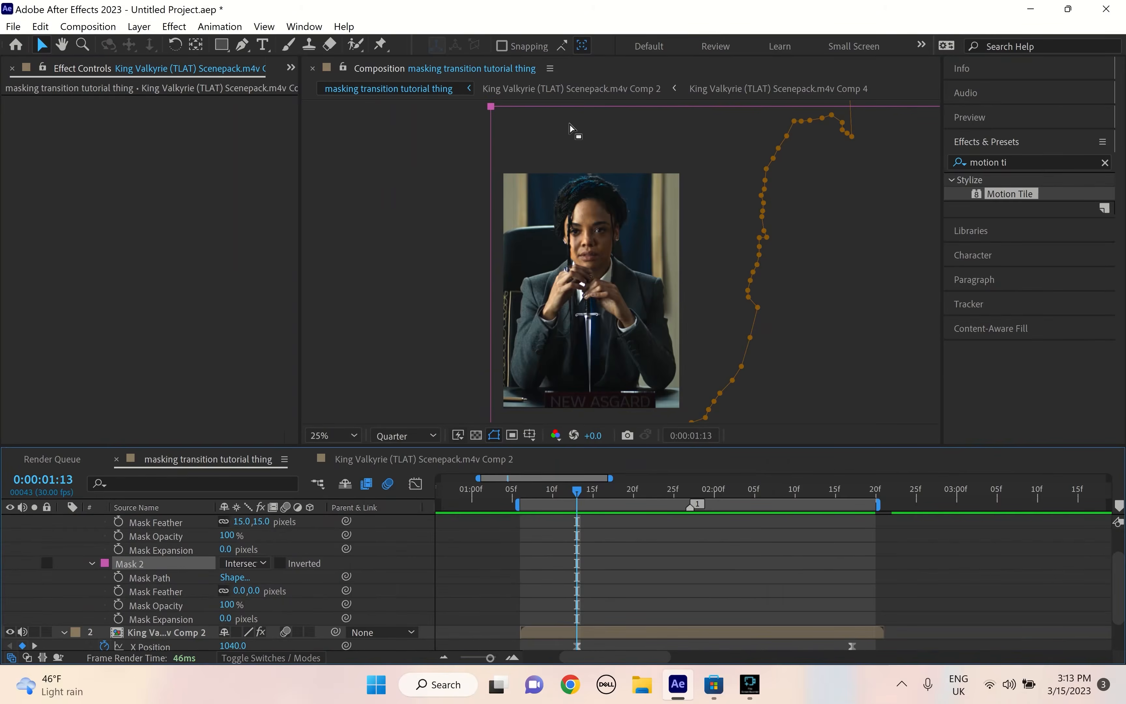
pyautogui.scroll(-4, 525, 161)
pyautogui.press('.')
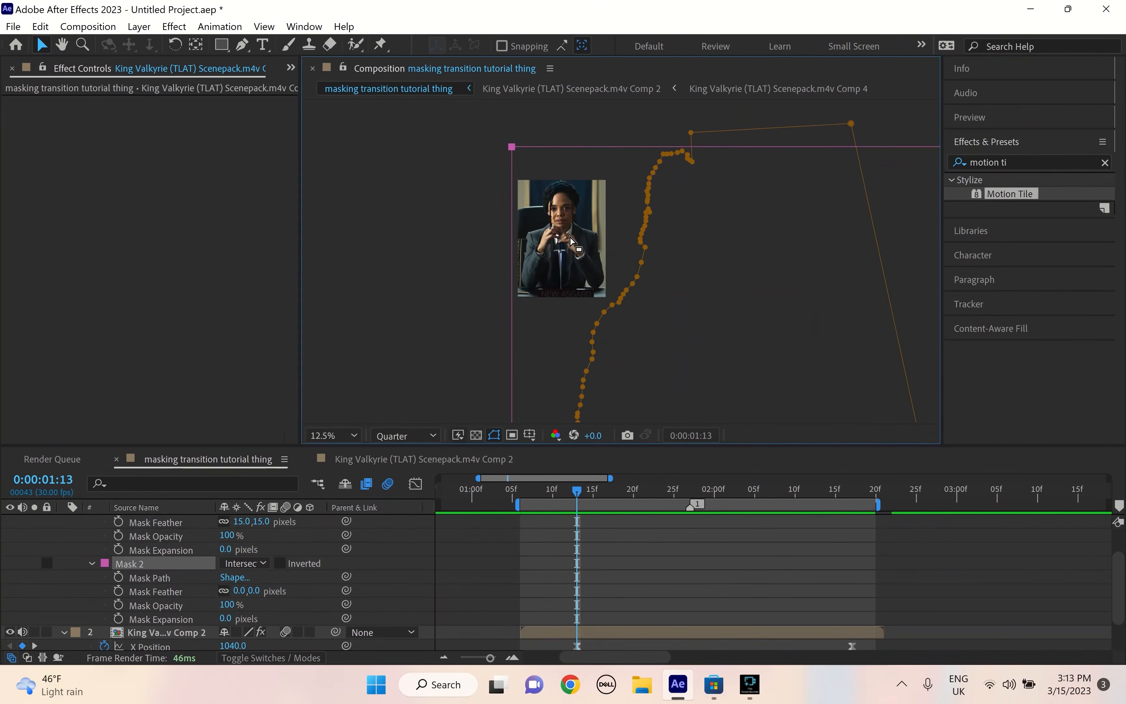
pyautogui.click(118, 604)
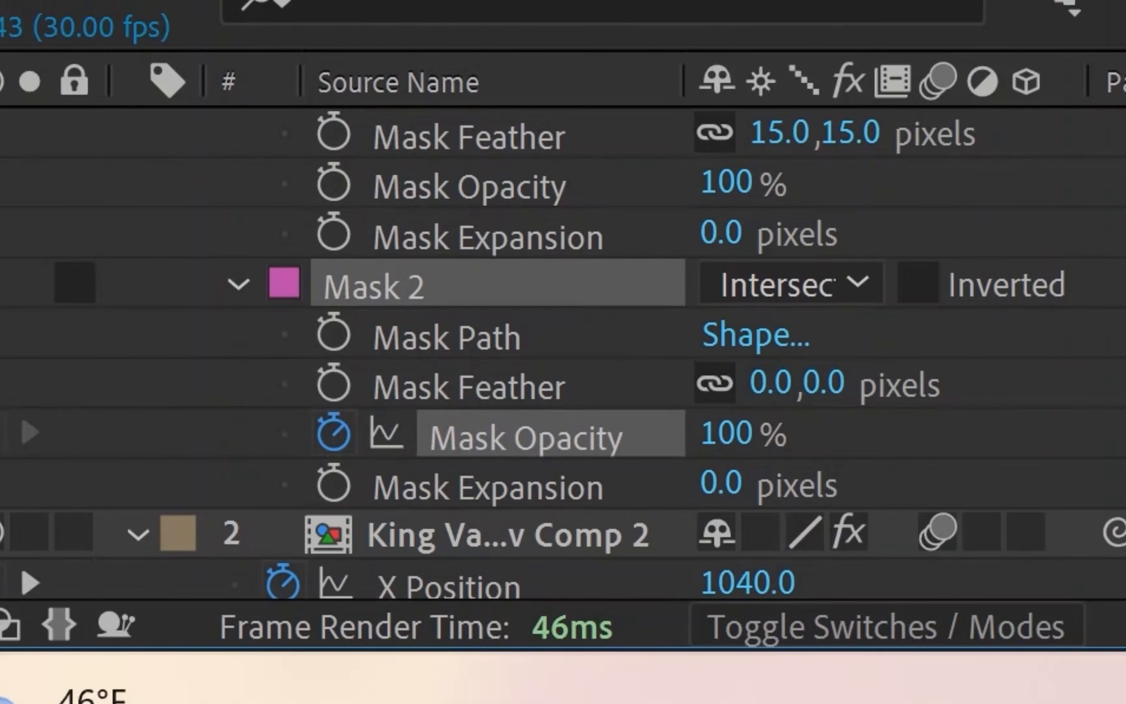
pyautogui.click(326, 445)
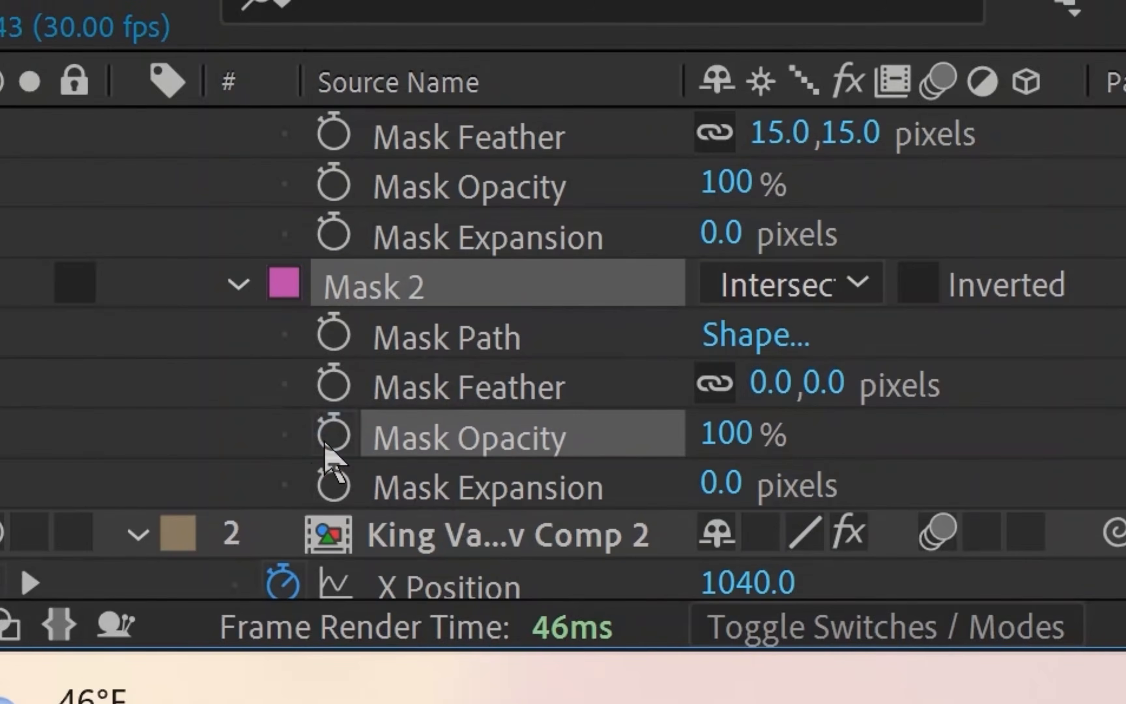
pyautogui.click(326, 442)
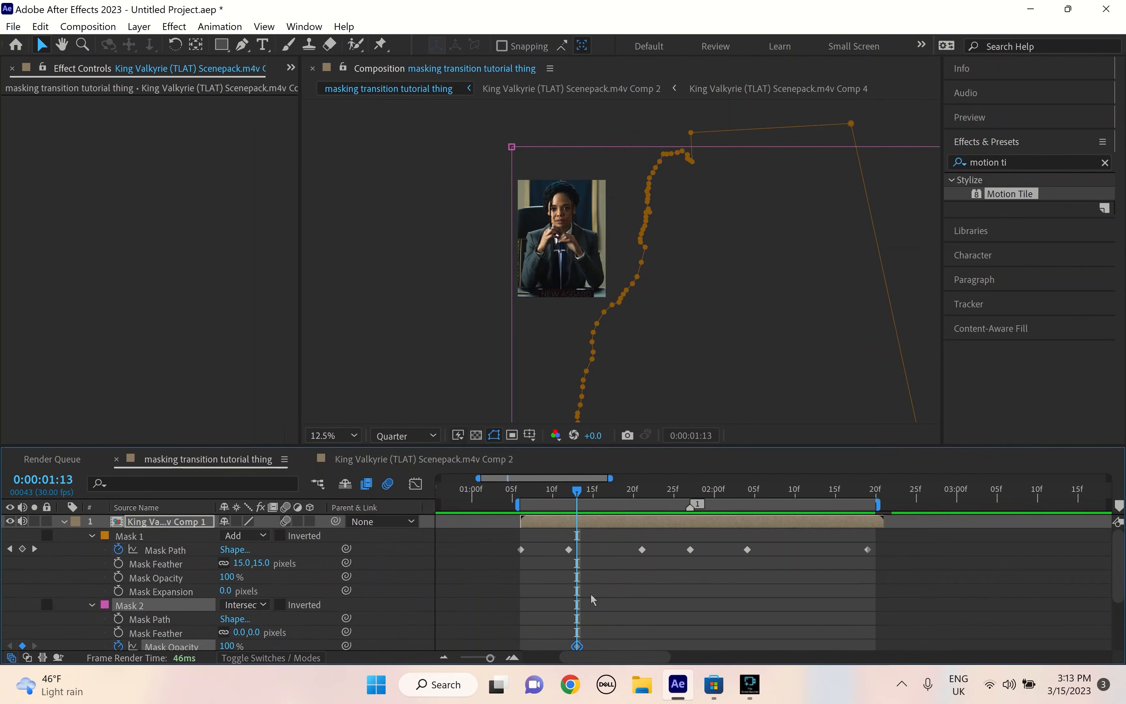
# Move the Mask 2 opacity keyframe to 0:00:02:17, in line with the ending position keyframes, and paste one at 0:00:01:13.
pyautogui.scroll(-2, 590, 593)
pyautogui.scroll(2, 616, 616)
pyautogui.scroll(-2, 616, 615)
pyautogui.scroll(-5, 622, 601)
pyautogui.scroll(4, 620, 597)
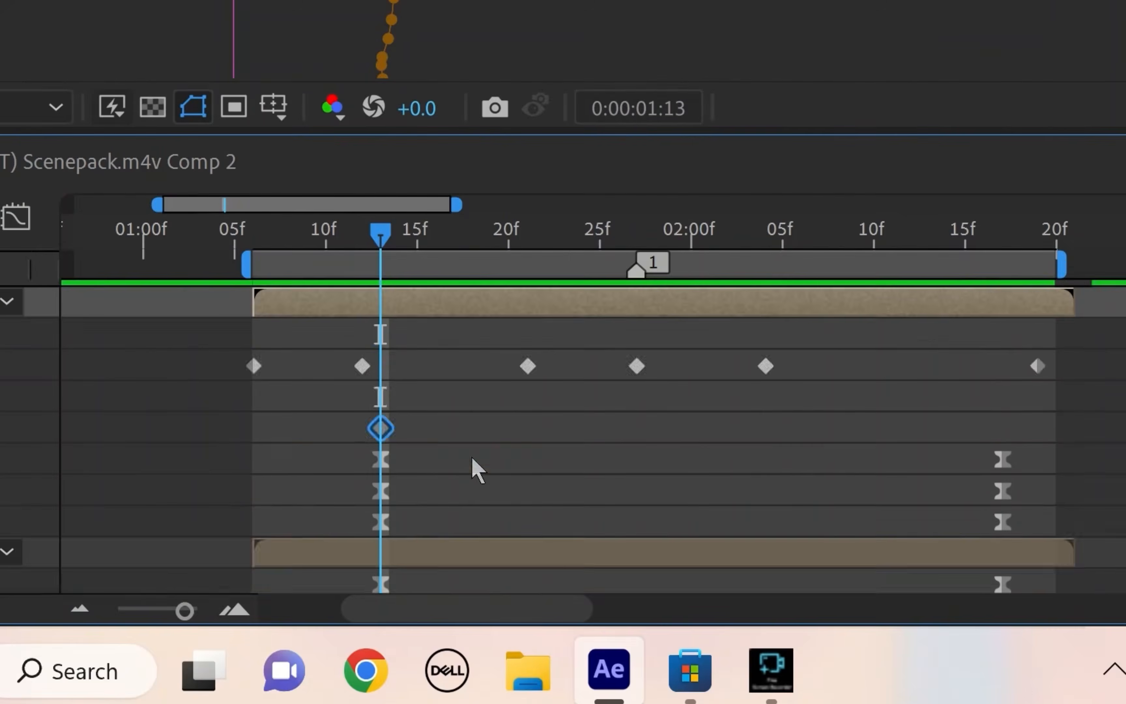
pyautogui.scroll(-2, 620, 597)
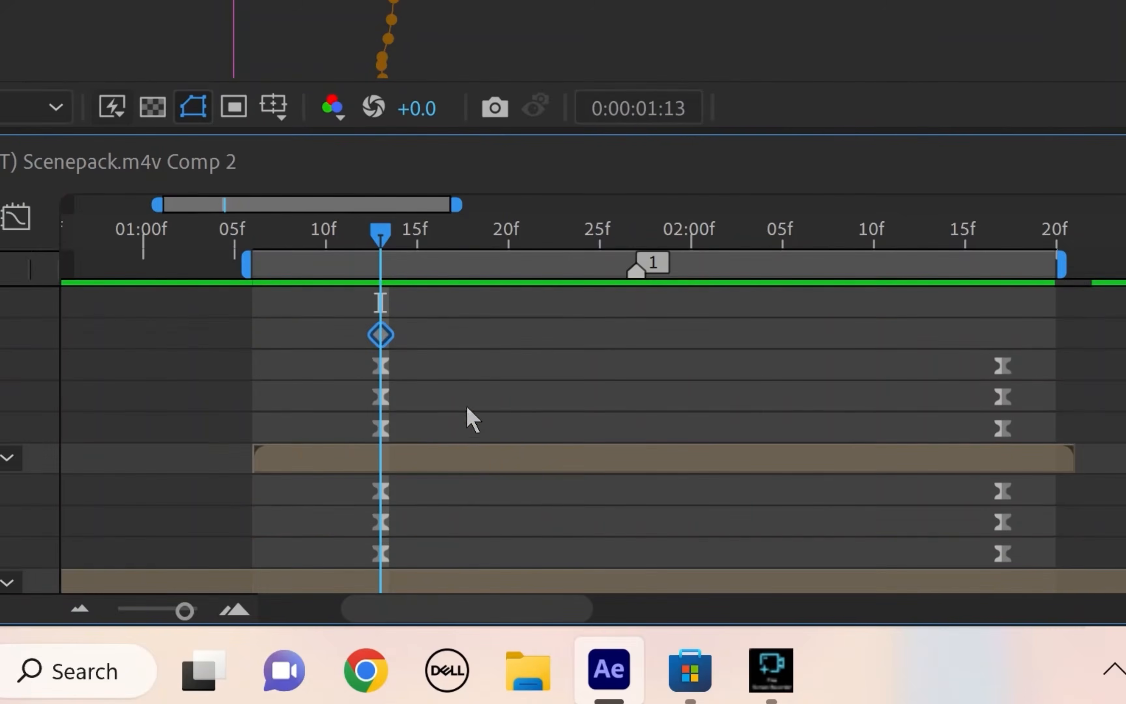
pyautogui.scroll(2, 467, 405)
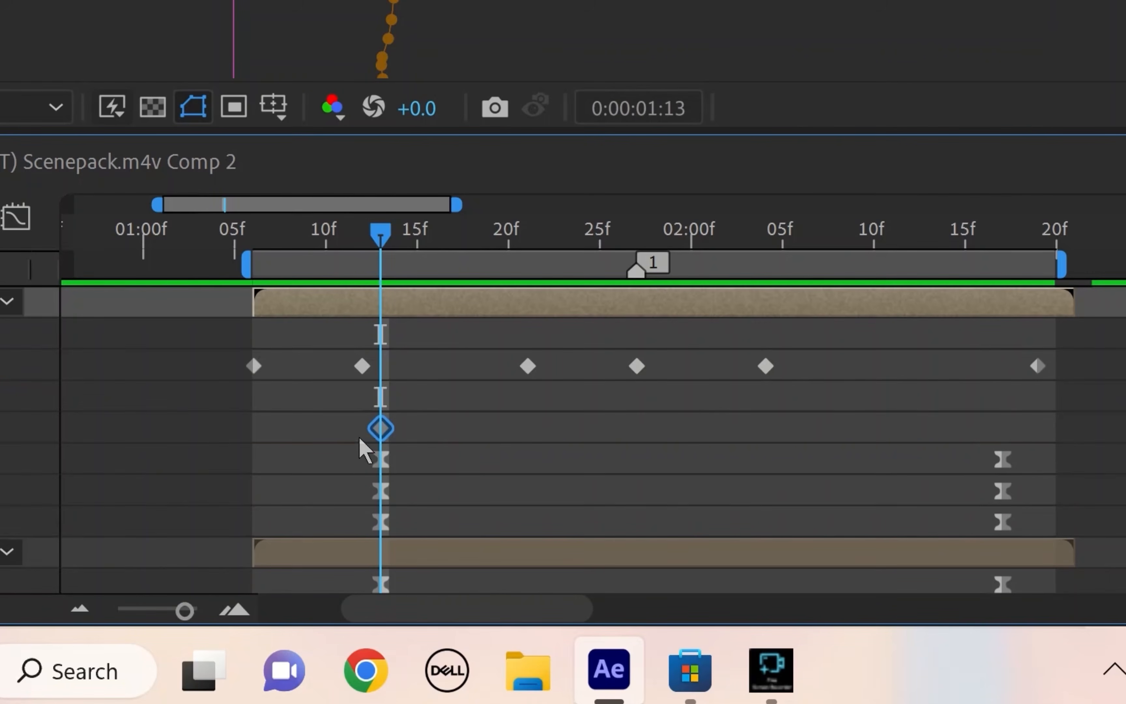
pyautogui.moveTo(383, 431); pyautogui.dragTo(1000, 486)
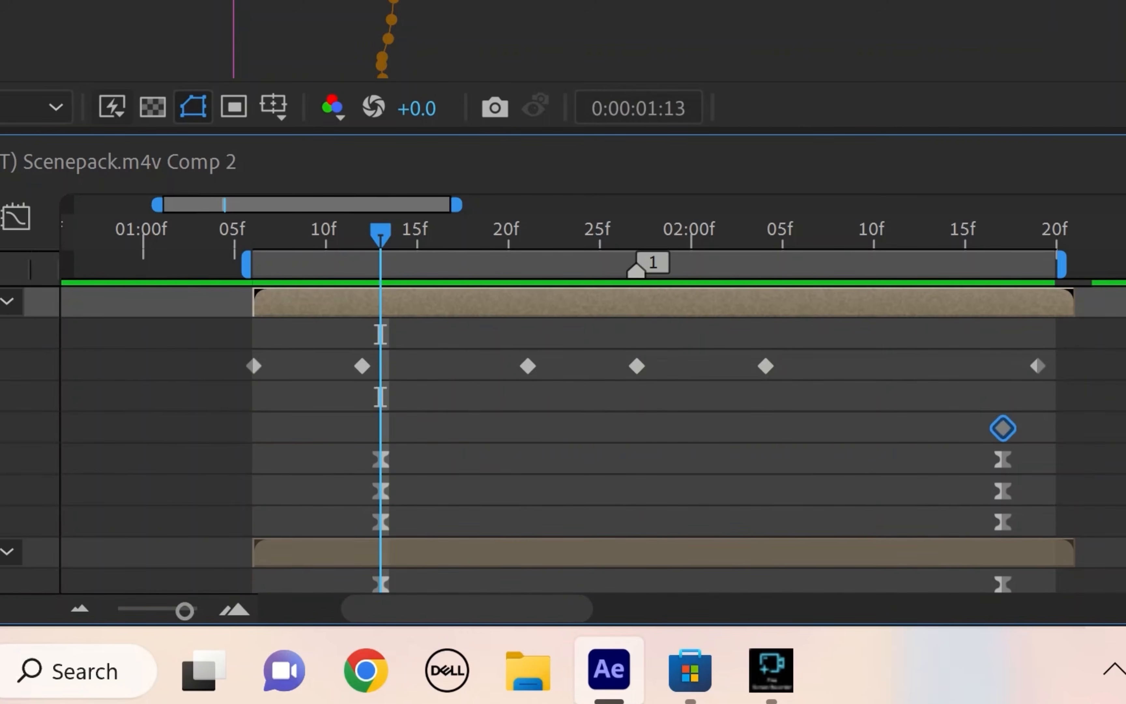
pyautogui.hotkey('ctrl', 'v')
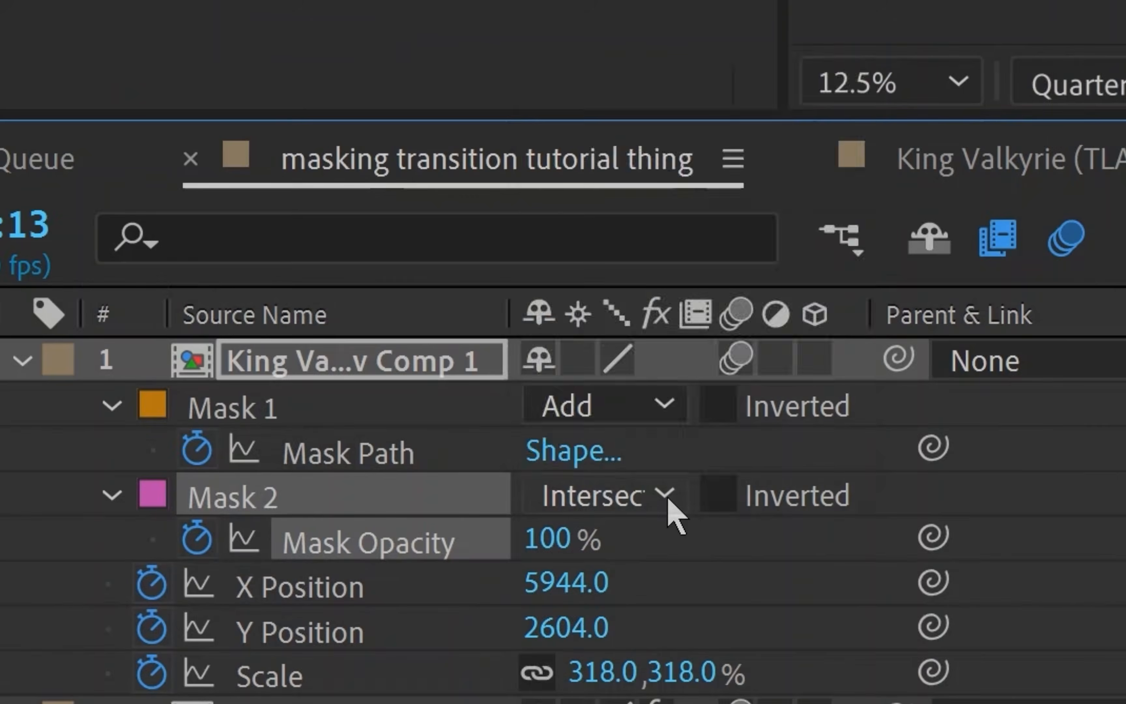
# Change the mode of Mask 2 on the upper King Valkyrie layer to Add.
pyautogui.click(669, 499)
pyautogui.click(669, 498)
pyautogui.click(669, 500)
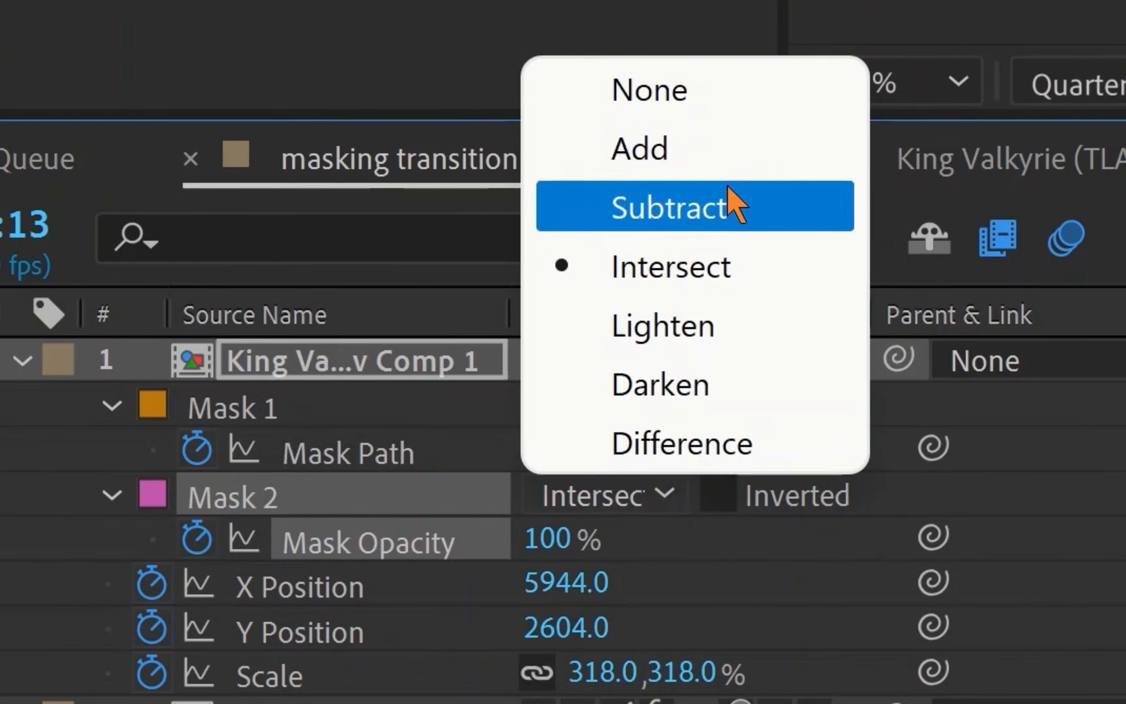
pyautogui.click(728, 155)
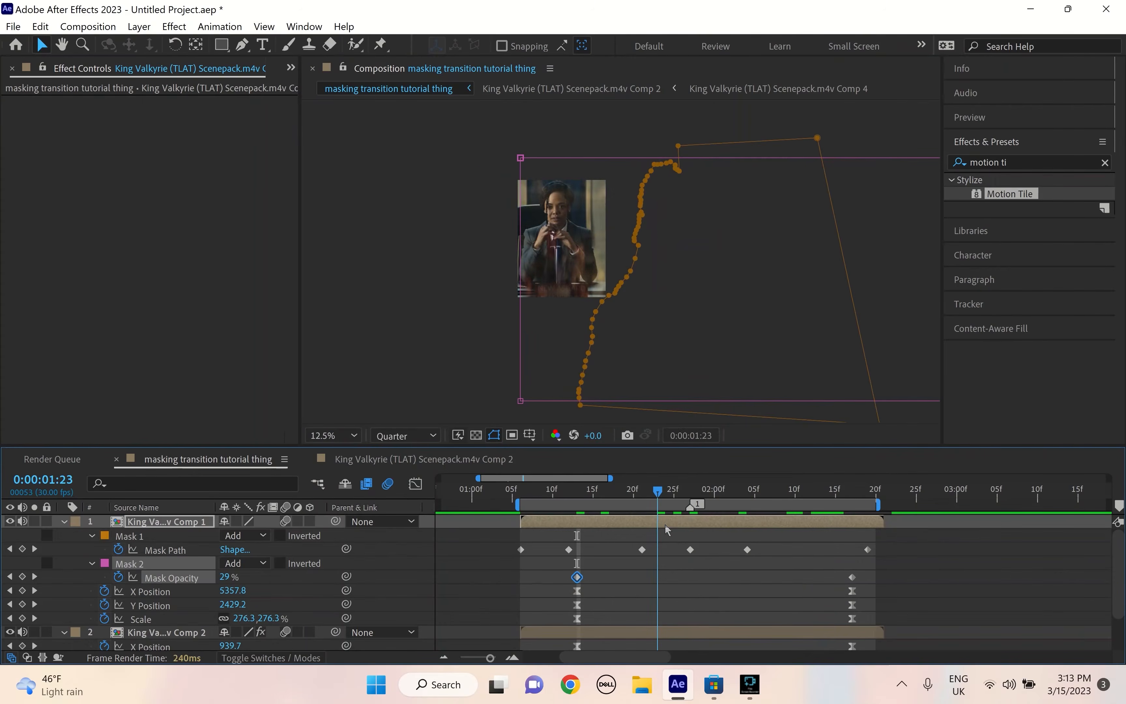
# Apply Easy Ease to both Mask 2 opacity keyframes.
pyautogui.moveTo(552, 564); pyautogui.dragTo(884, 588)
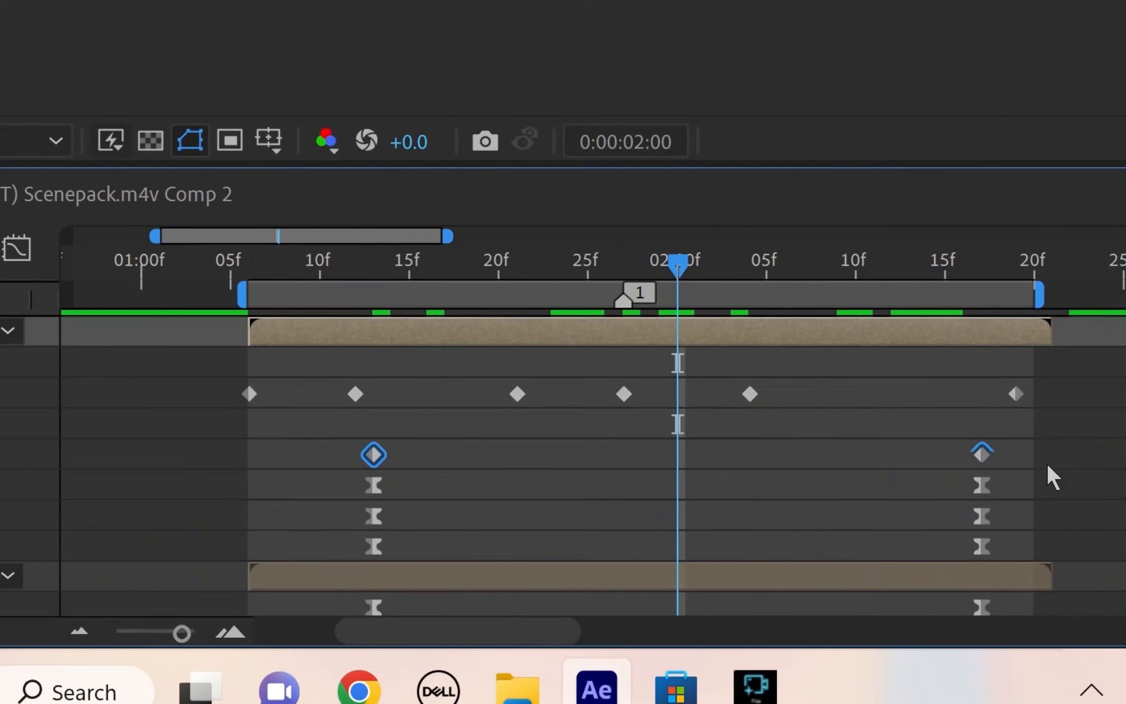
pyautogui.rightClick(977, 459)
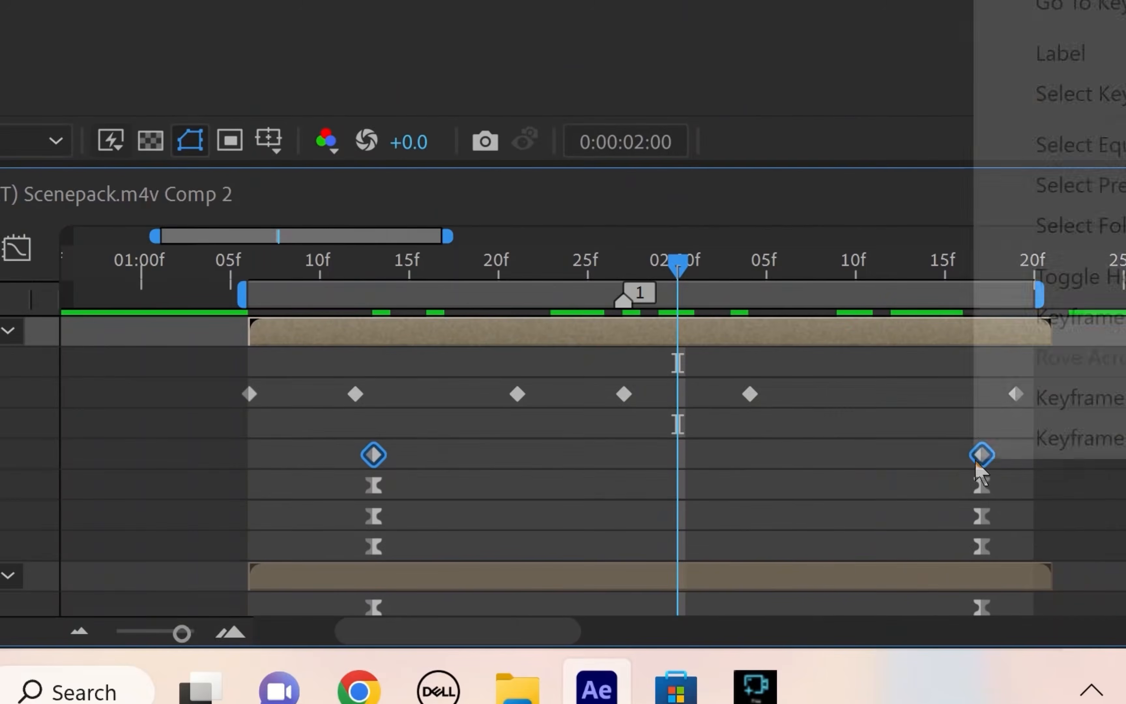
pyautogui.moveTo(982, 435)
pyautogui.click(633, 198)
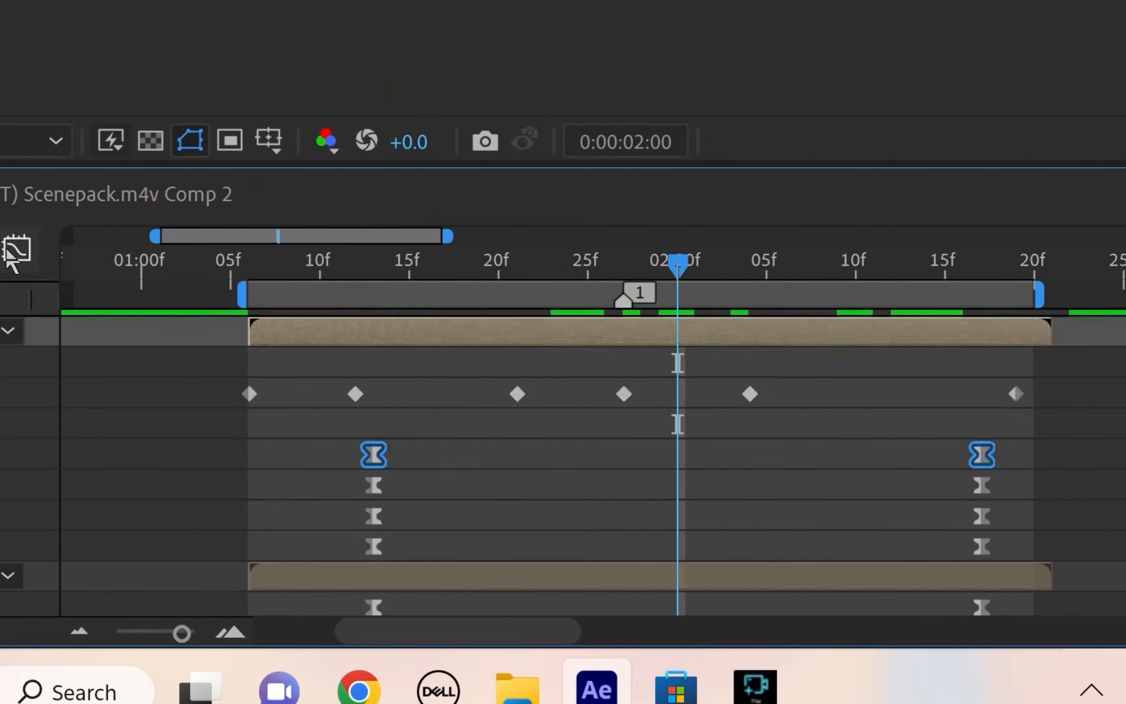
# Steepen the middle of the Mask 2 opacity curve by lengthening its keyframe handles, and preview the transition.
pyautogui.click(16, 249)
pyautogui.click(377, 544)
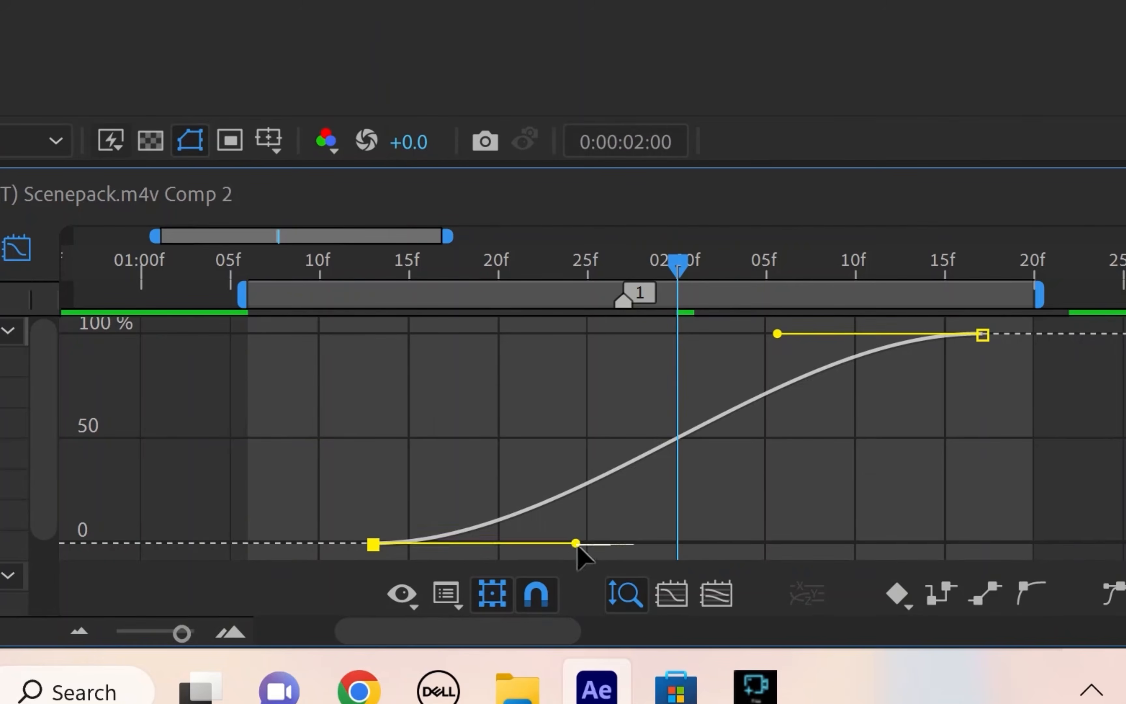
pyautogui.moveTo(578, 544); pyautogui.dragTo(732, 543)
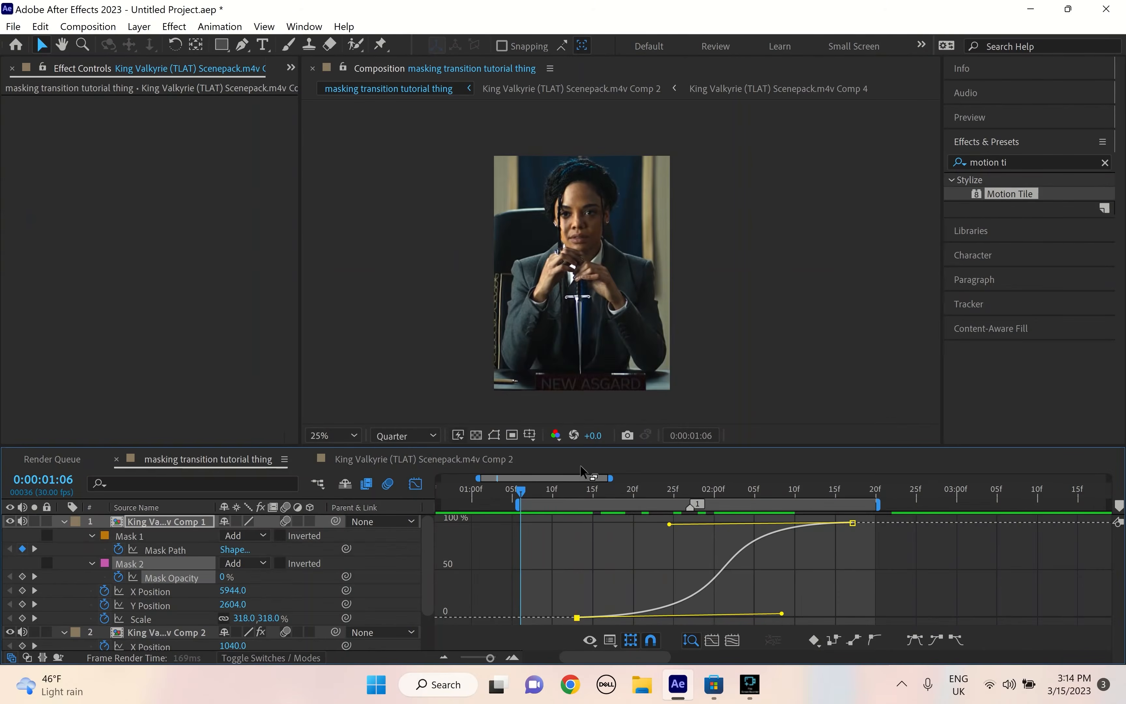
pyautogui.press('space')
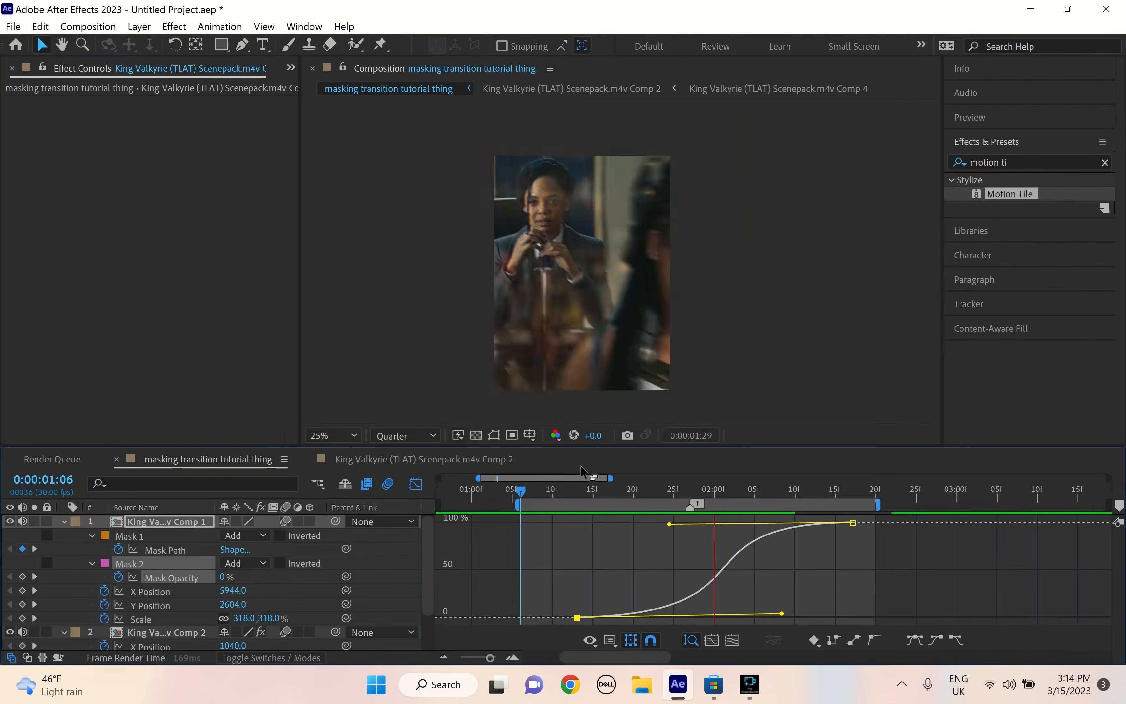
# Preview the transition and collapse the upper King Valkyrie layer's properties.
pyautogui.press('space')
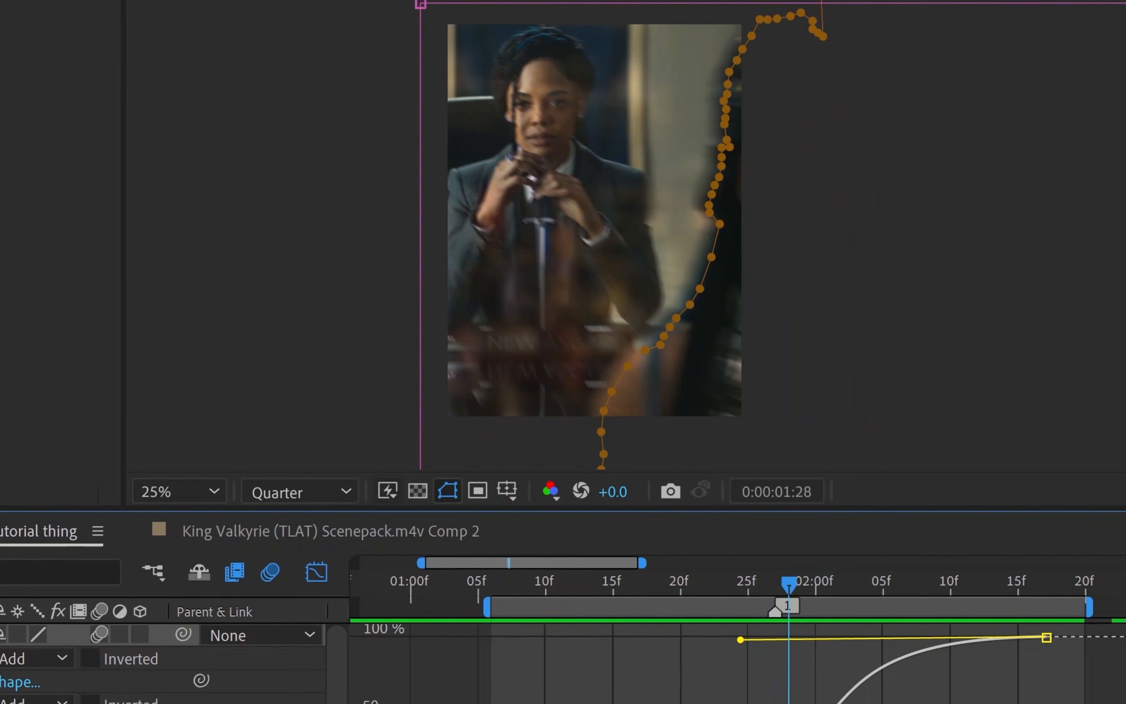
pyautogui.click(64, 521)
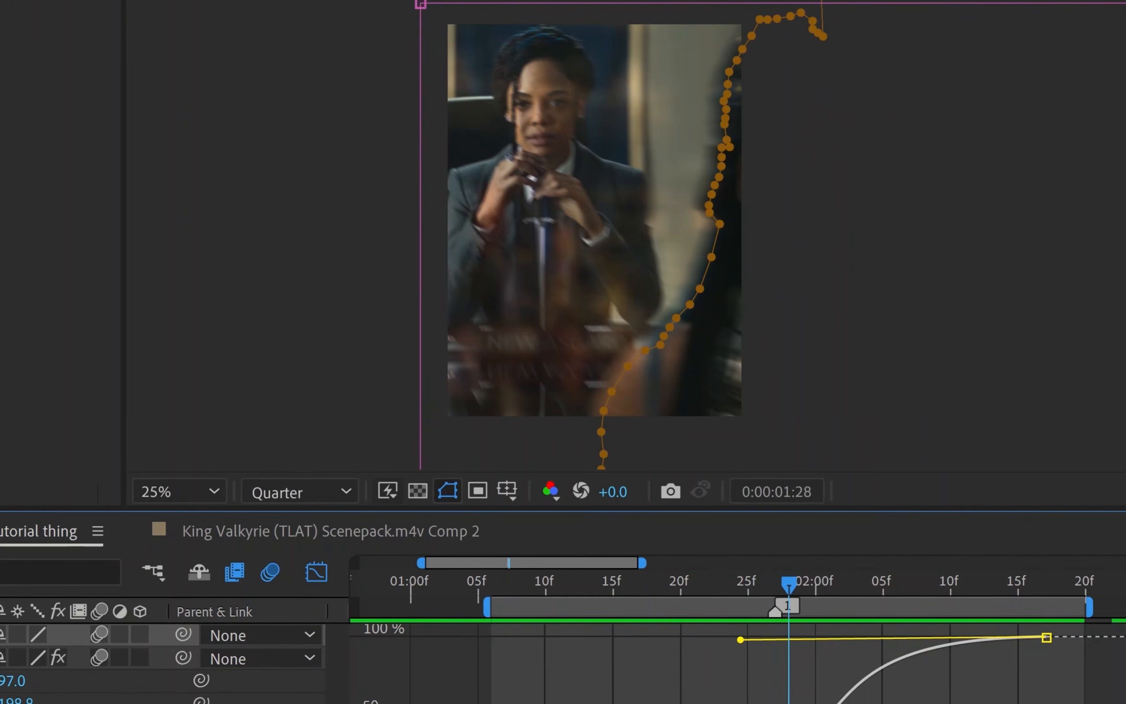
pyautogui.click(166, 521)
pyautogui.press('p')
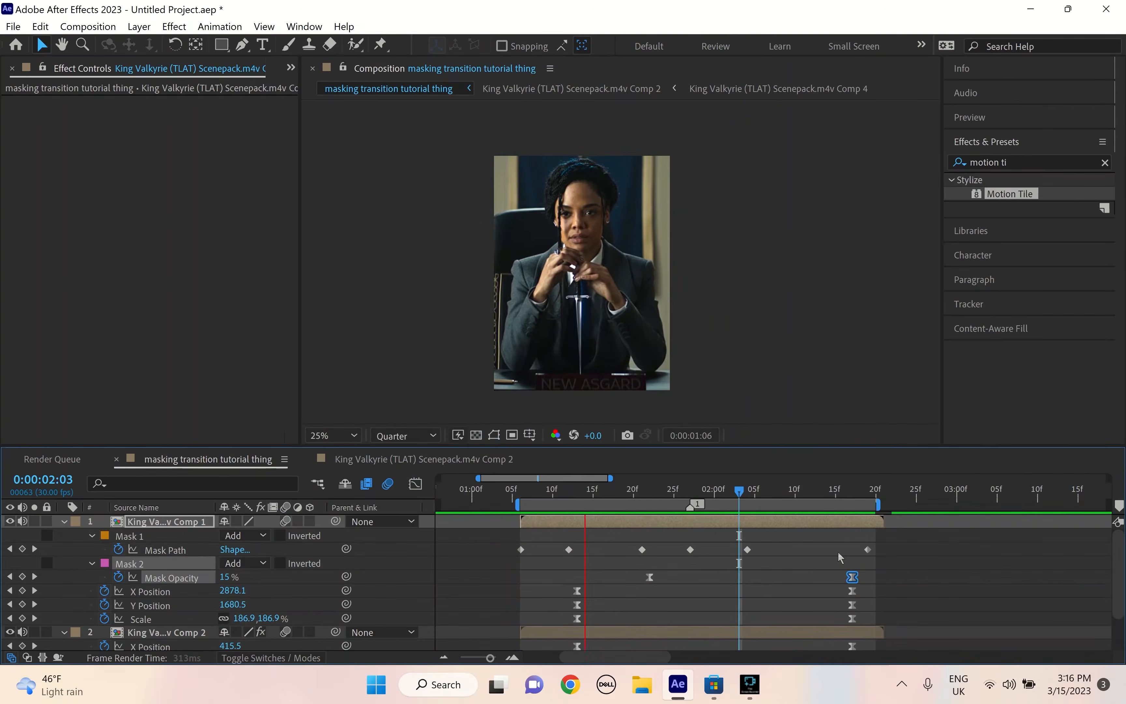
pyautogui.press('space')
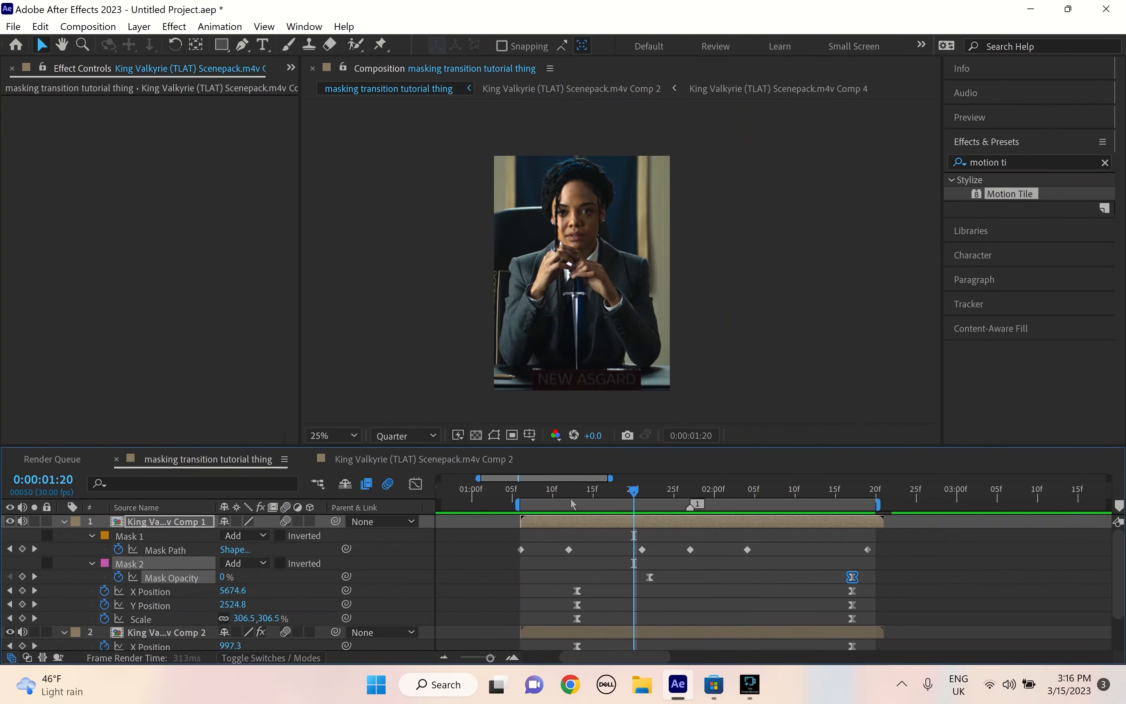
# Apply the Fast Box Blur effect to the upper King Valkyrie layer, with the current time at 0:00:01:13.
pyautogui.moveTo(571, 498); pyautogui.dragTo(580, 494)
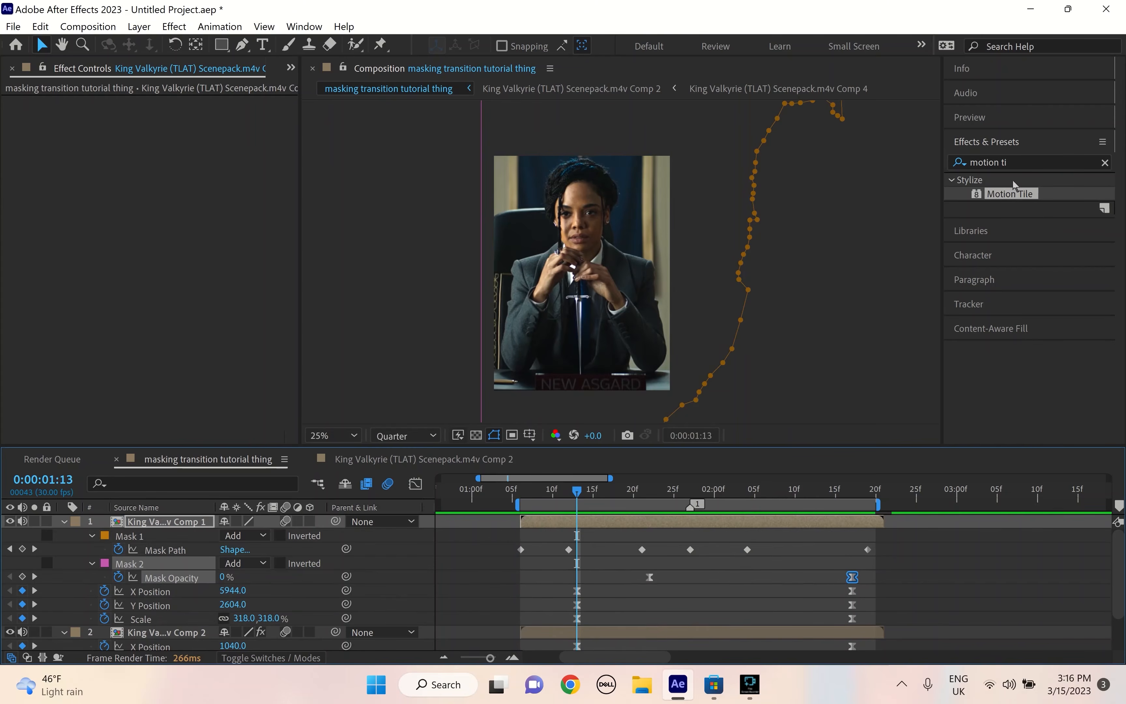
pyautogui.click(1010, 162)
pyautogui.write('fast')
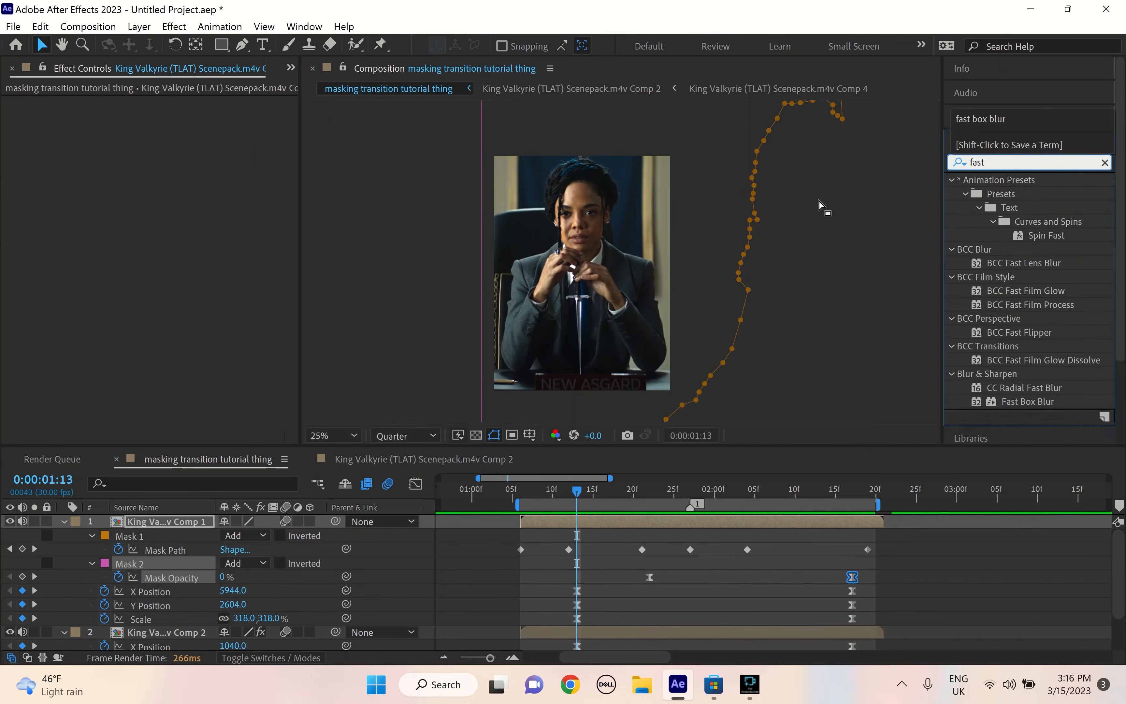
pyautogui.write(' box blur')
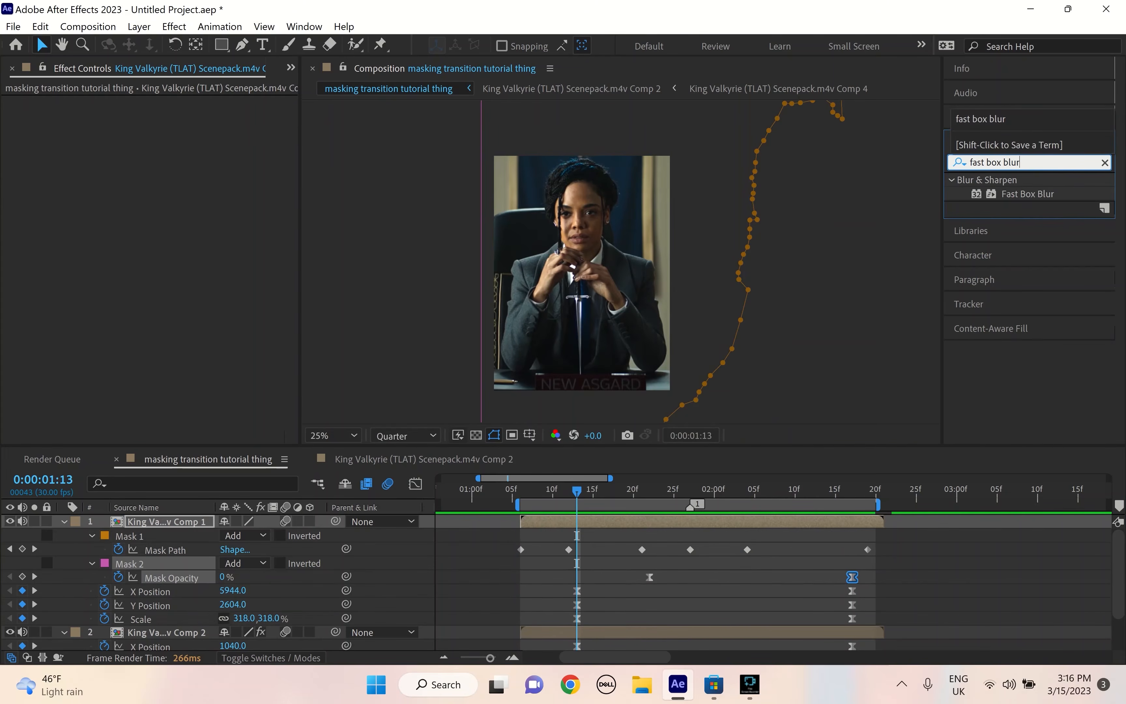
pyautogui.moveTo(1042, 193); pyautogui.dragTo(648, 522)
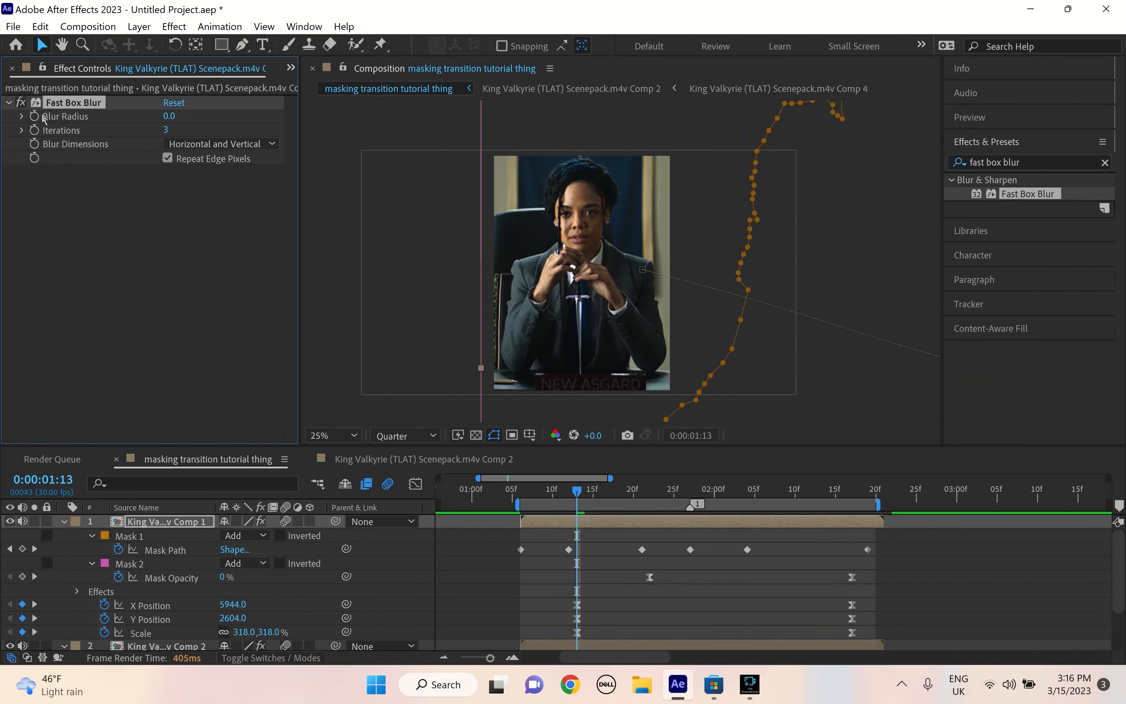
# Animate the upper layer's Blur Radius from 20 at 0:00:01:13 to 0 at 0:00:02:17, in line with the position keyframes.
pyautogui.press('u')
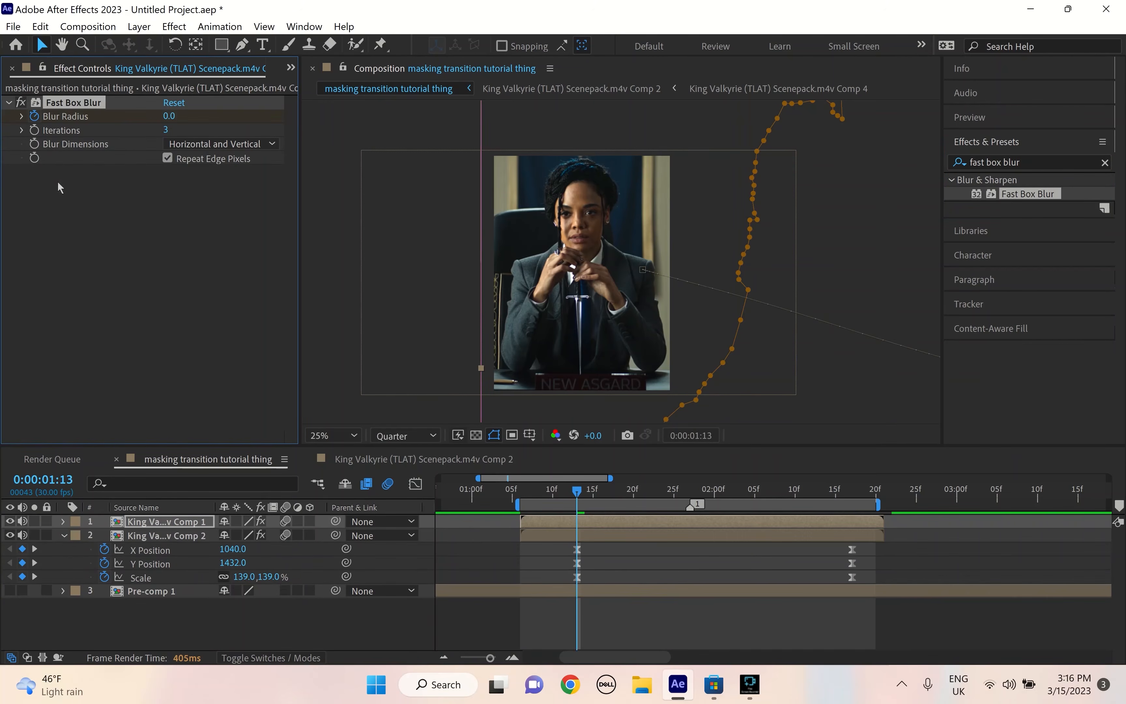
pyautogui.press('u')
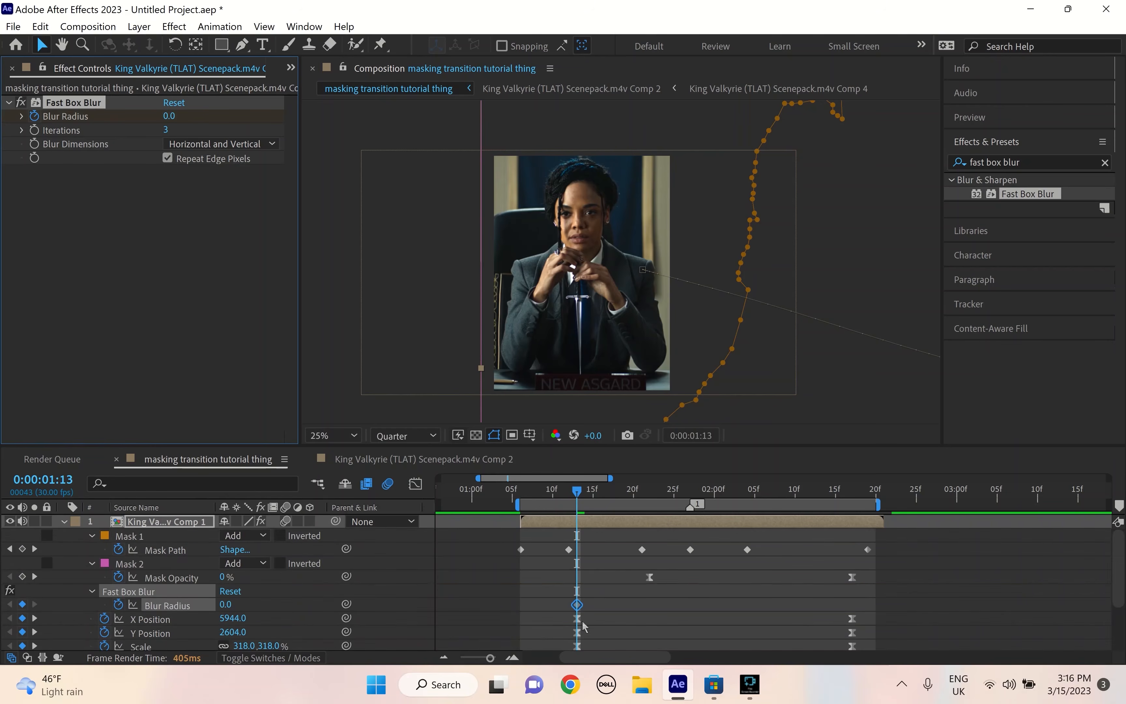
pyautogui.moveTo(575, 608); pyautogui.dragTo(851, 607)
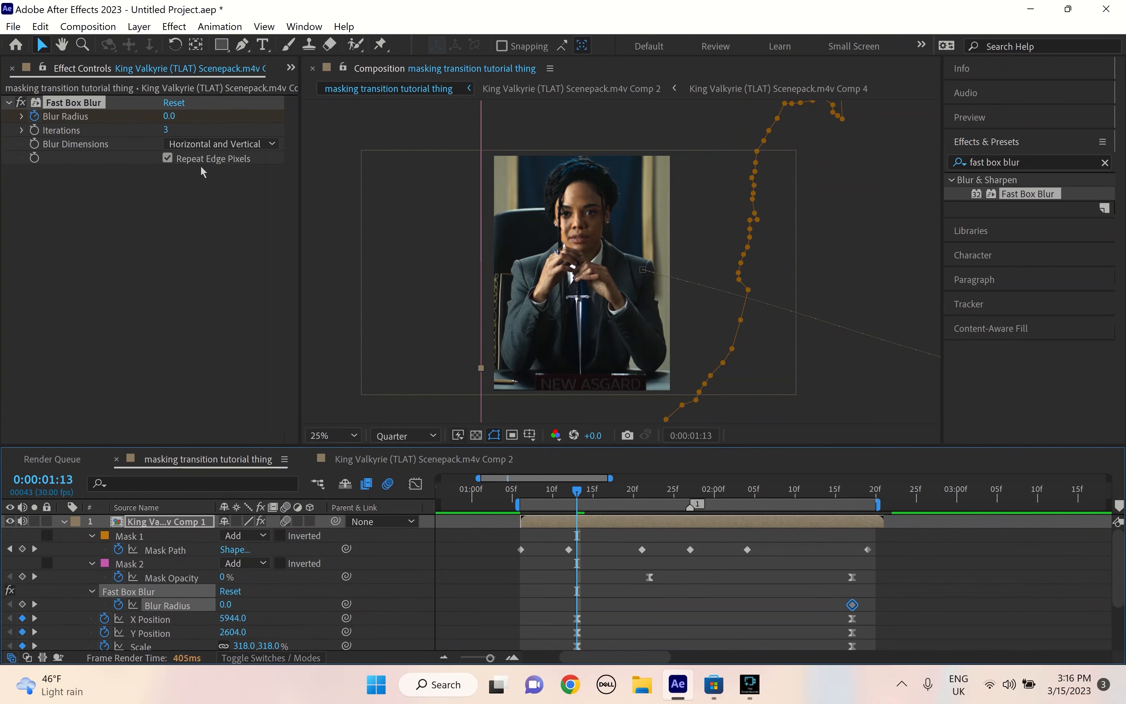
pyautogui.click(169, 116)
pyautogui.write('20')
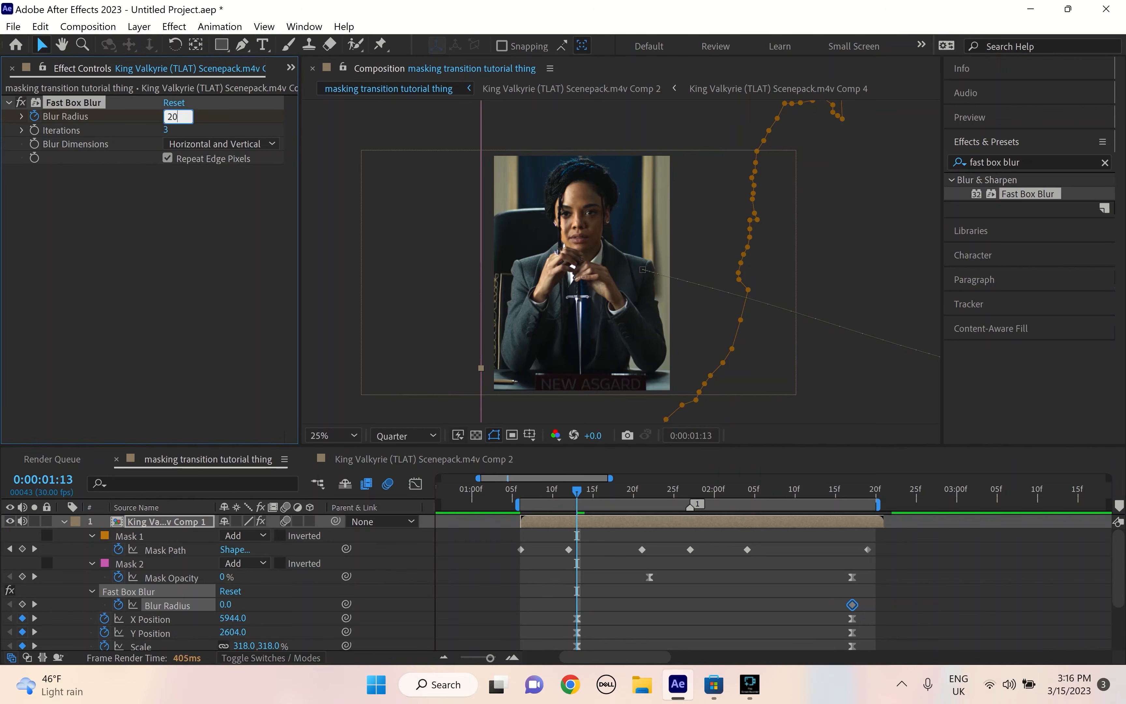
pyautogui.press('Return')
# Apply Easy Ease to both Blur Radius keyframes on the upper King Valkyrie layer.
pyautogui.moveTo(555, 600); pyautogui.dragTo(859, 605)
pyautogui.rightClick(853, 605)
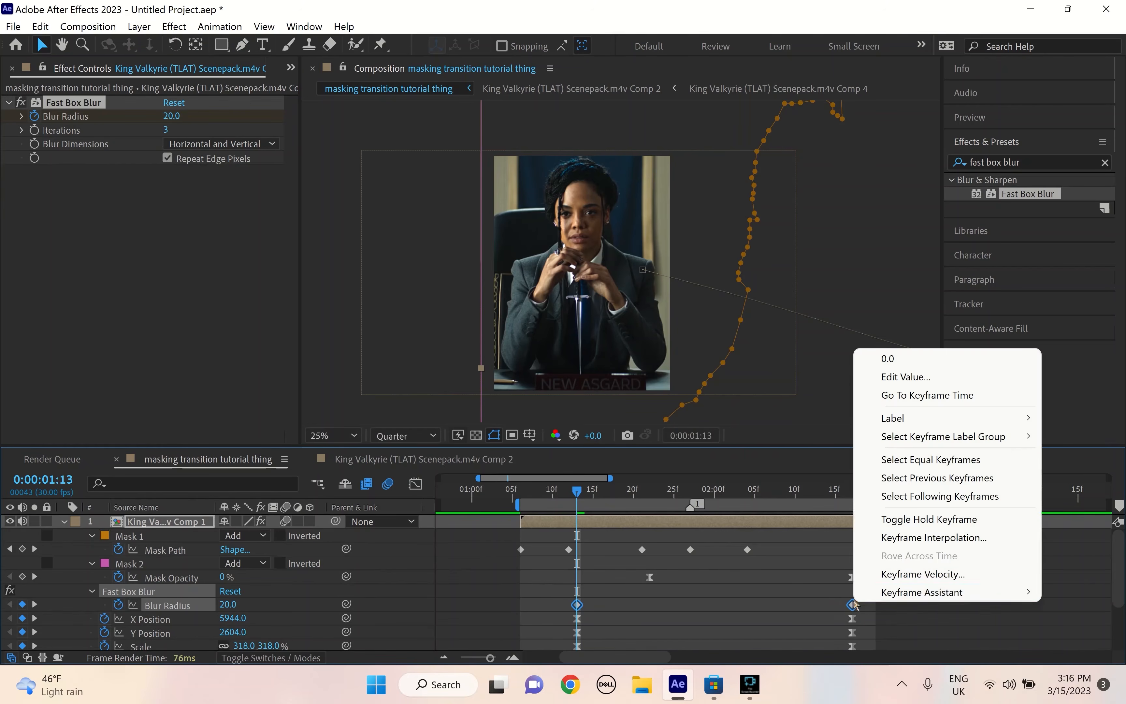
pyautogui.moveTo(913, 592)
pyautogui.click(797, 520)
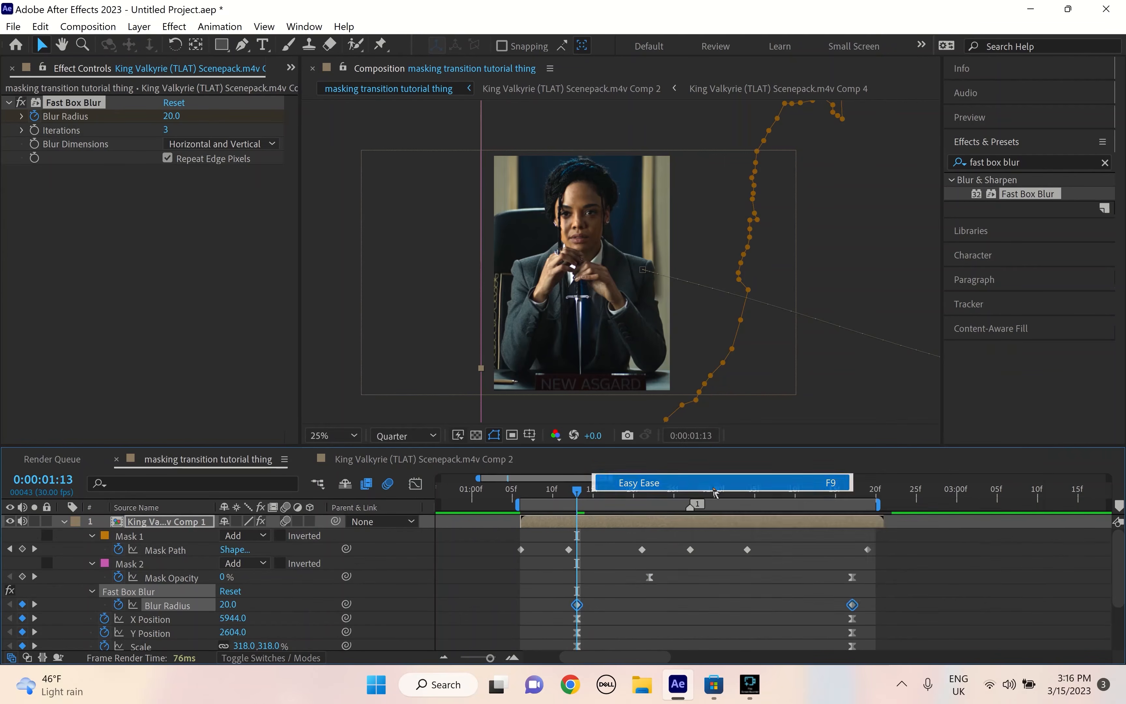
# Steepen the middle of the Blur Radius curve by lengthening the handles of both keyframes.
pyautogui.click(416, 484)
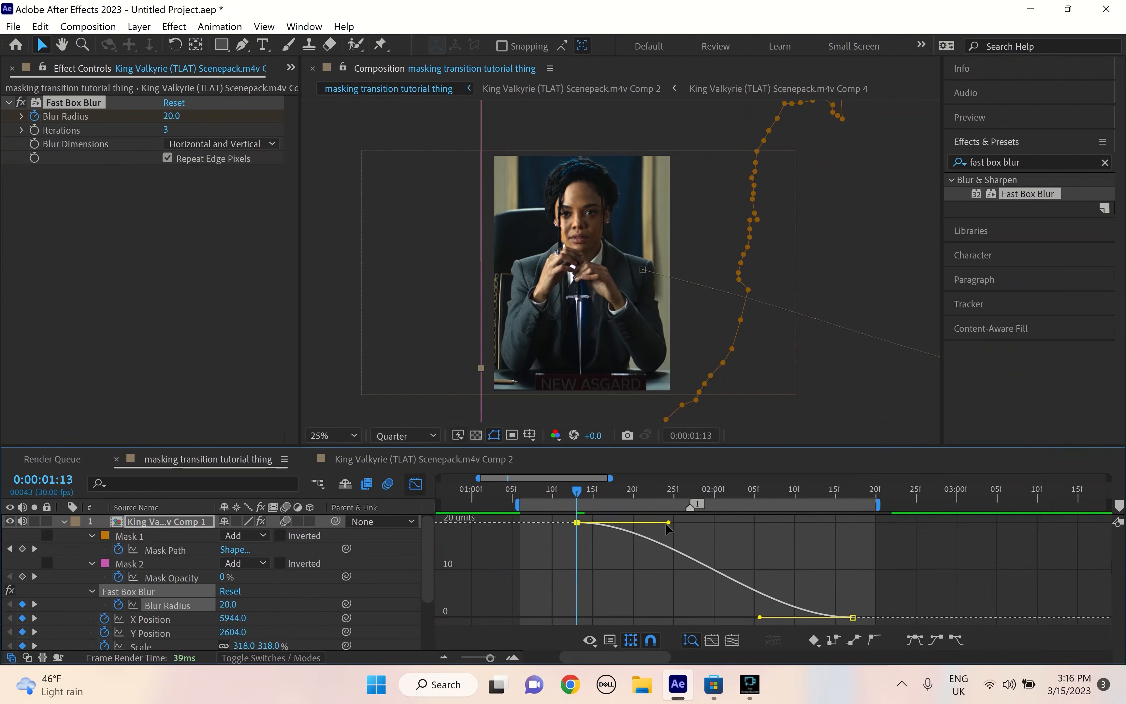
pyautogui.moveTo(666, 523); pyautogui.dragTo(742, 520)
pyautogui.moveTo(764, 615); pyautogui.dragTo(672, 611)
pyautogui.click(846, 615)
pyautogui.moveTo(755, 616); pyautogui.dragTo(635, 617)
# Paste the Fast Box Blur onto the lower King Valkyrie layer, move it above Motion Tile, and preview the transition.
pyautogui.hotkey('ctrl', 'v')
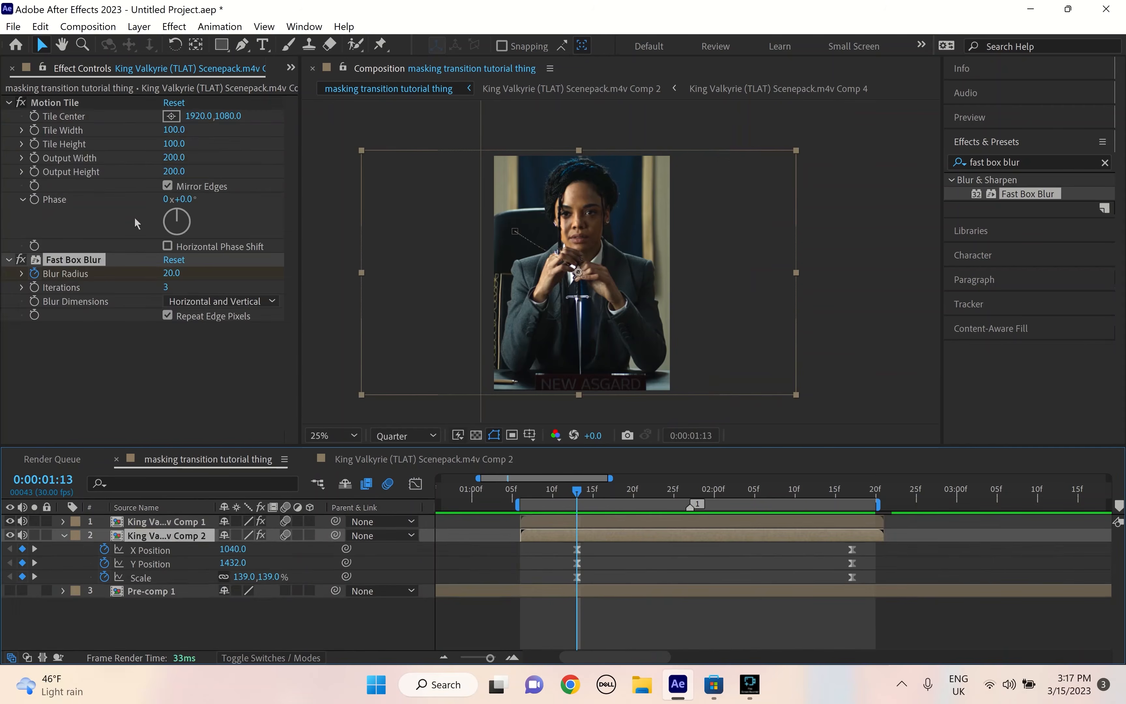
pyautogui.moveTo(68, 260); pyautogui.dragTo(69, 96)
pyautogui.press('space')
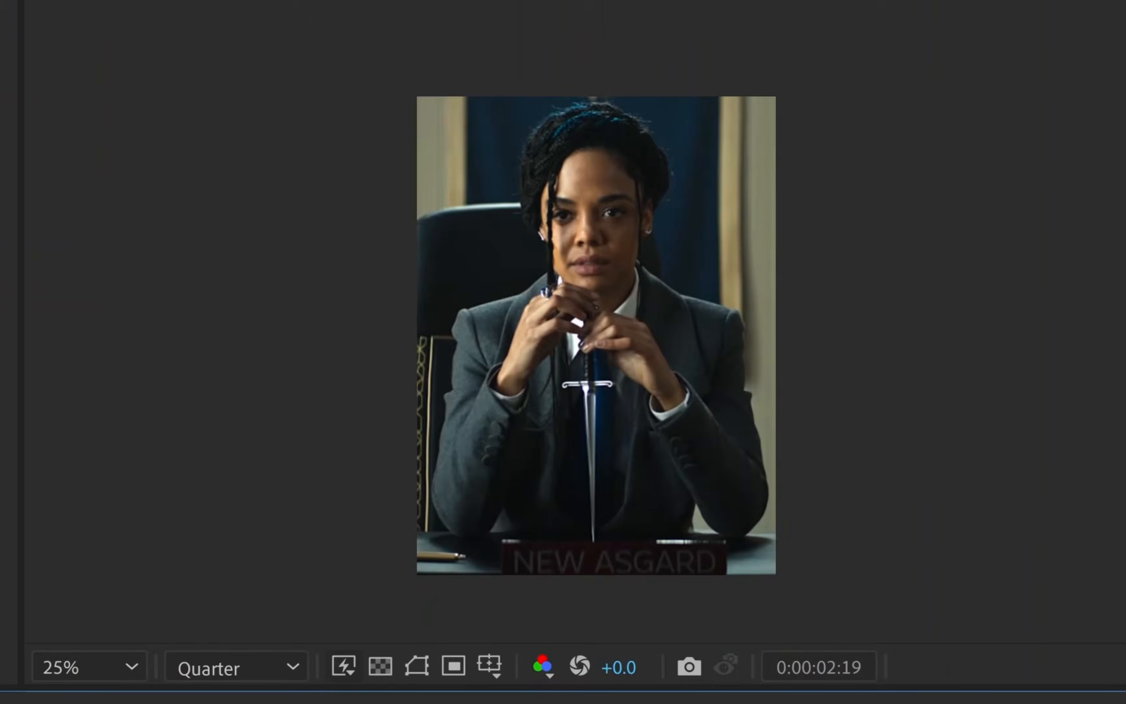
pyautogui.press('space')
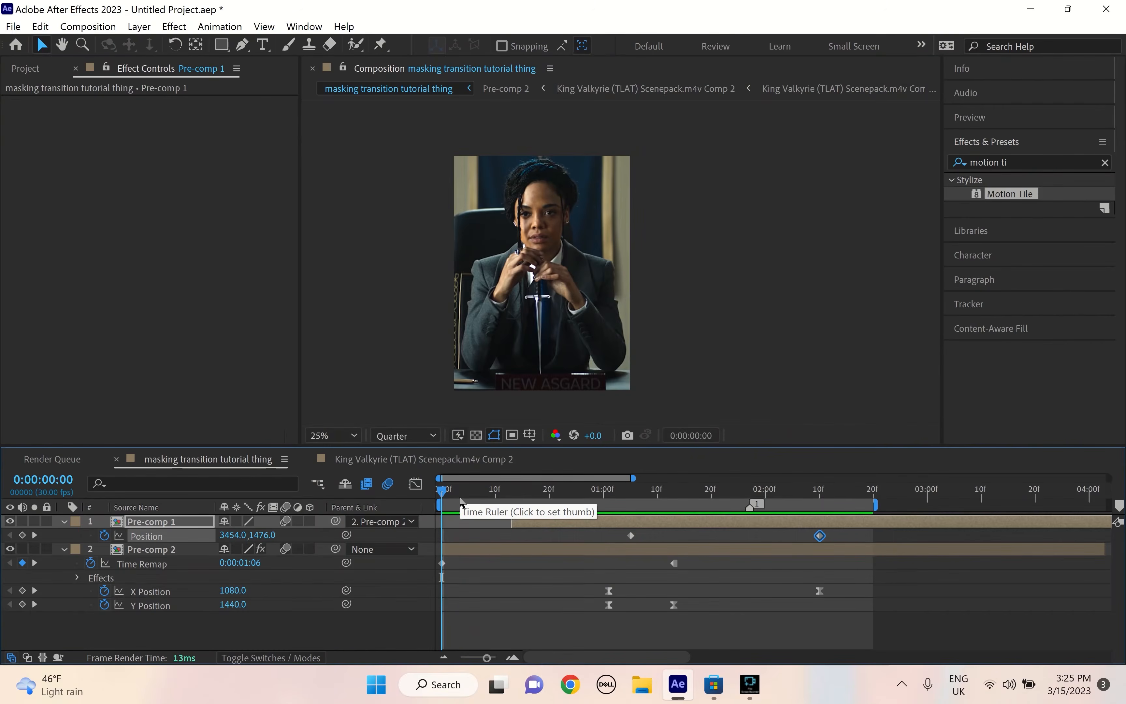
pyautogui.press('space')
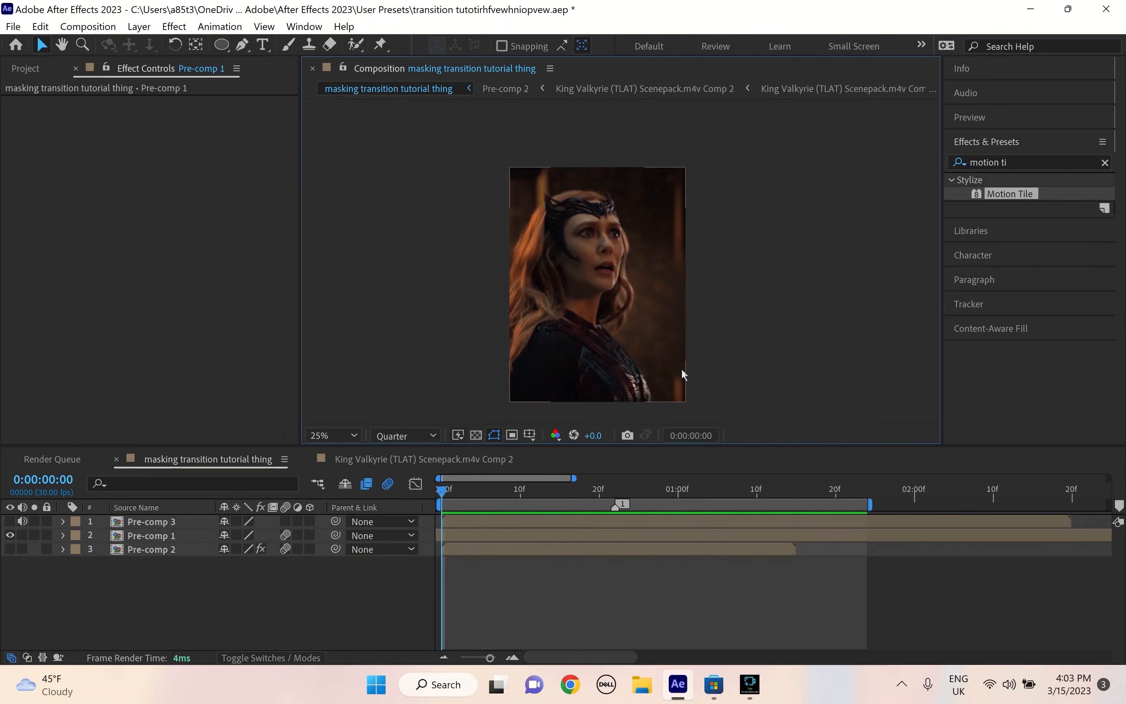
pyautogui.moveTo(682, 370); pyautogui.dragTo(679, 365)
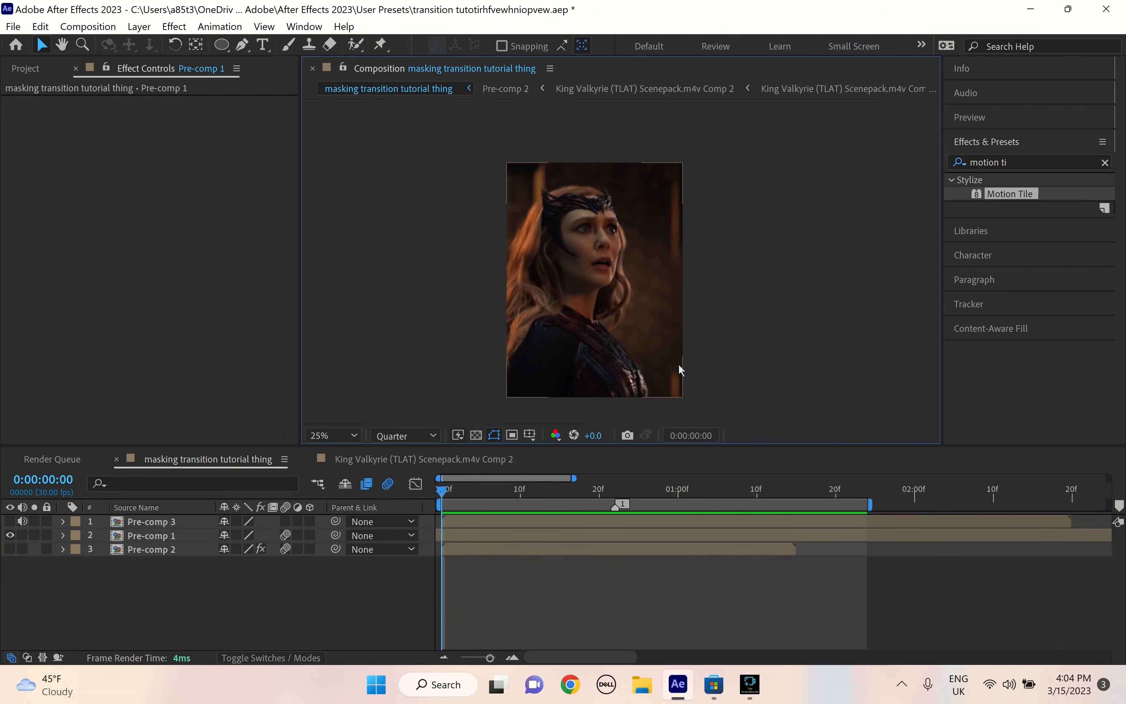
pyautogui.moveTo(679, 366); pyautogui.dragTo(502, 377)
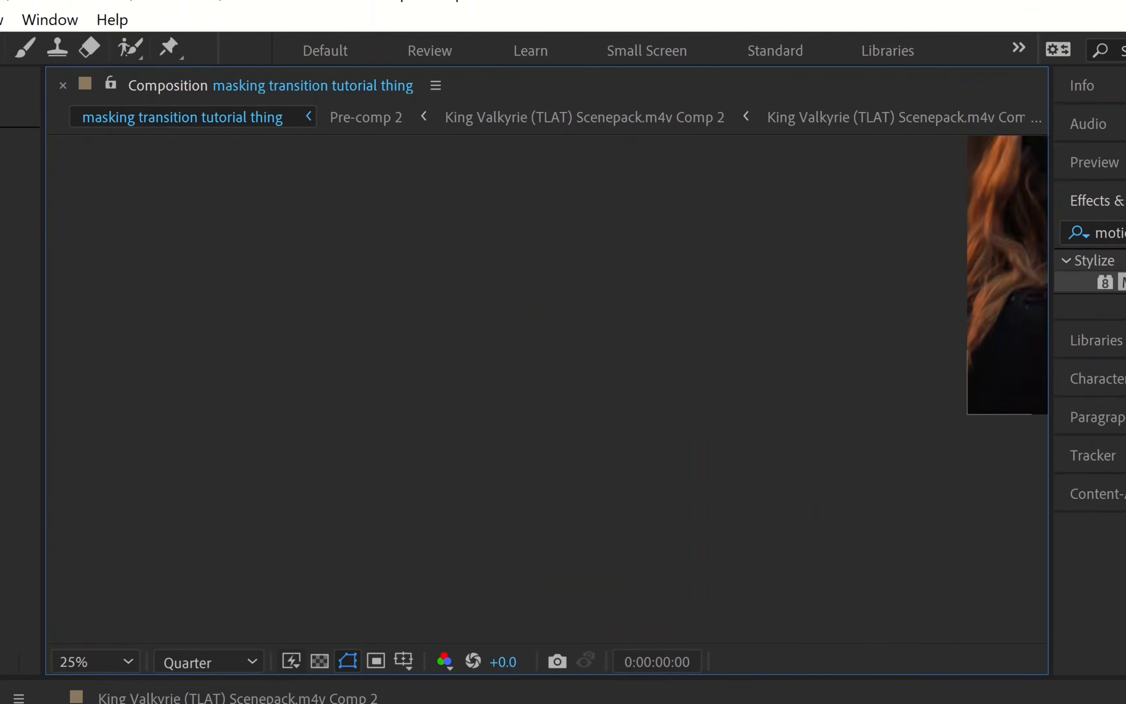
pyautogui.moveTo(1125, 360); pyautogui.dragTo(704, 549)
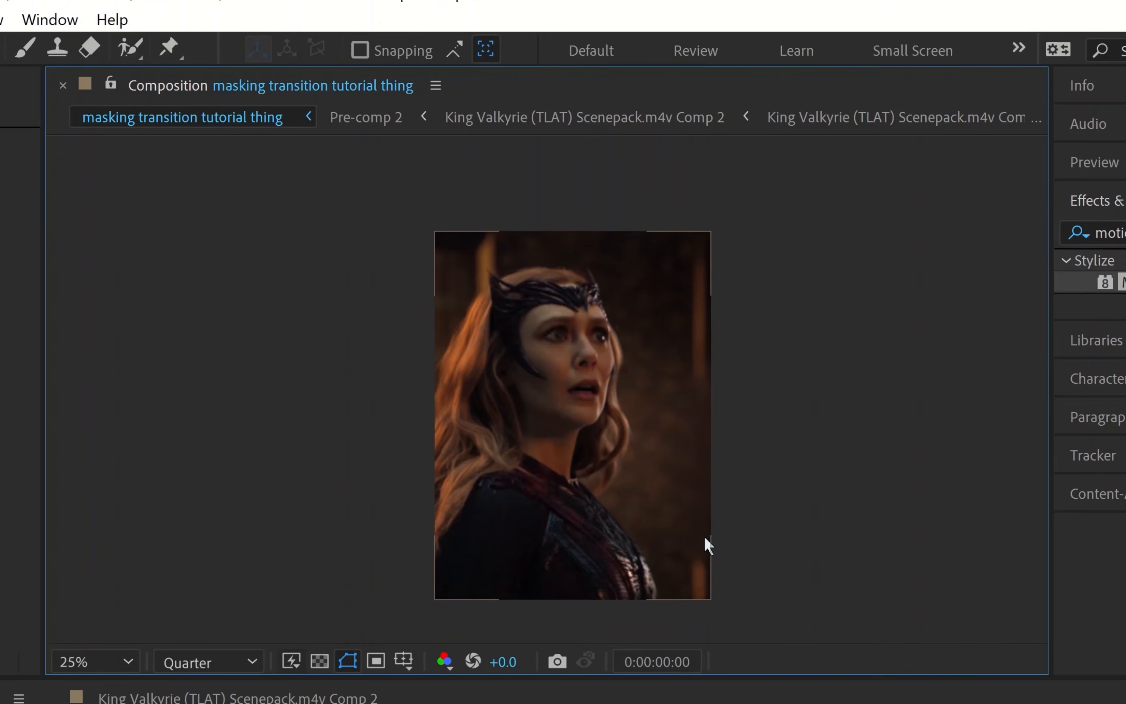
pyautogui.scroll(2, 633, 352)
pyautogui.moveTo(634, 352); pyautogui.dragTo(613, 429)
pyautogui.scroll(2, 609, 417)
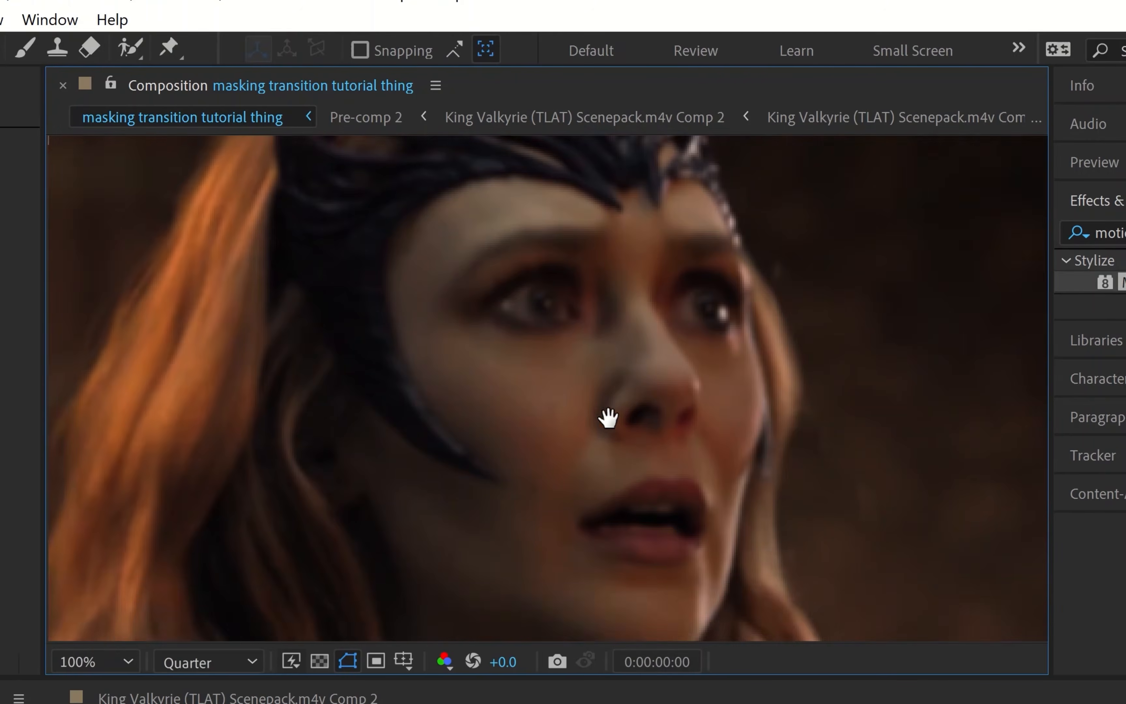
pyautogui.scroll(-2, 591, 395)
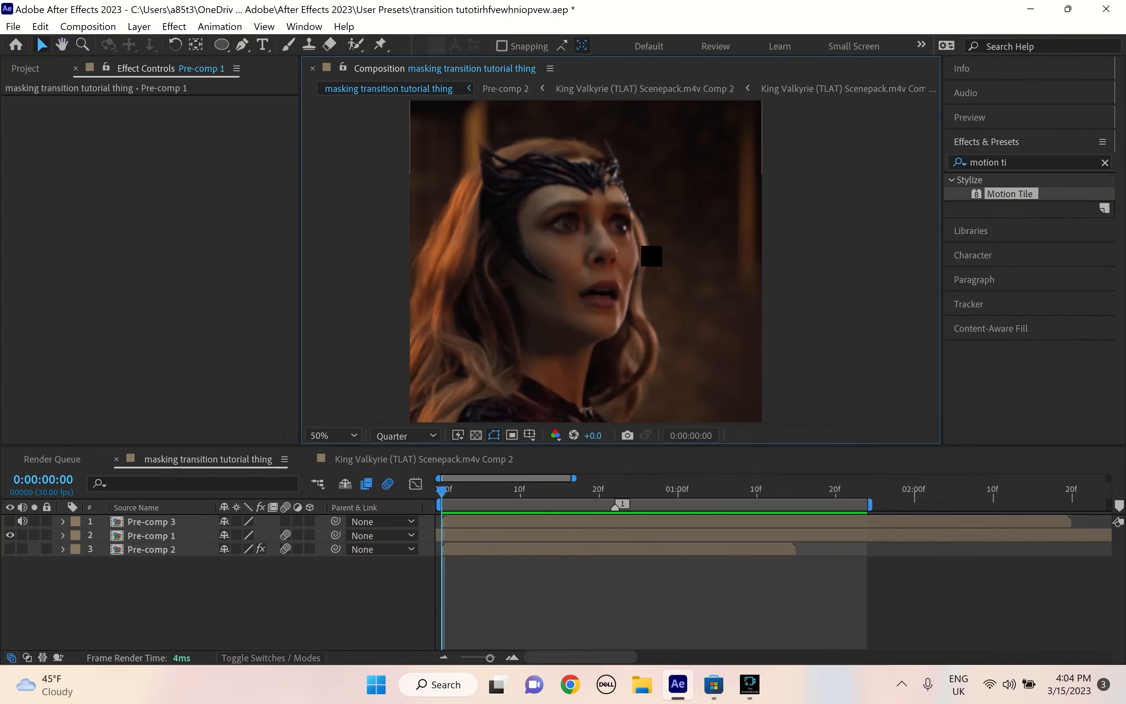
pyautogui.scroll(-2, 642, 247)
pyautogui.moveTo(641, 246); pyautogui.dragTo(735, 198)
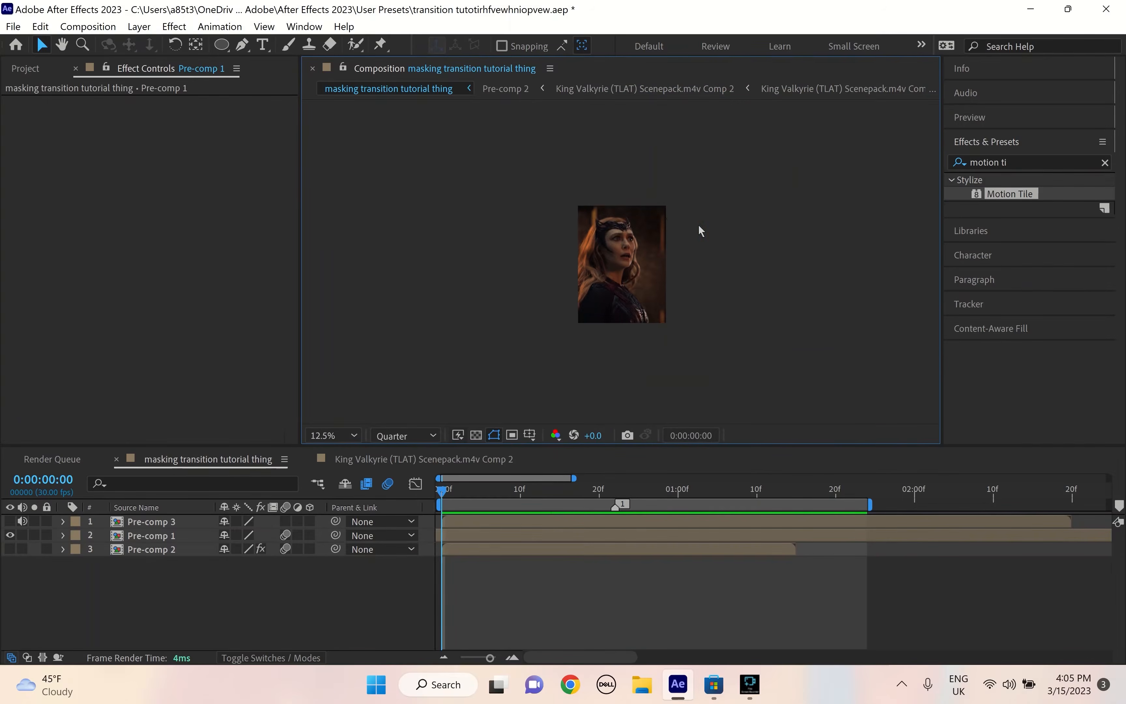
pyautogui.moveTo(662, 255); pyautogui.dragTo(737, 225)
pyautogui.moveTo(487, 250); pyautogui.dragTo(748, 338)
pyautogui.scroll(2, 563, 252)
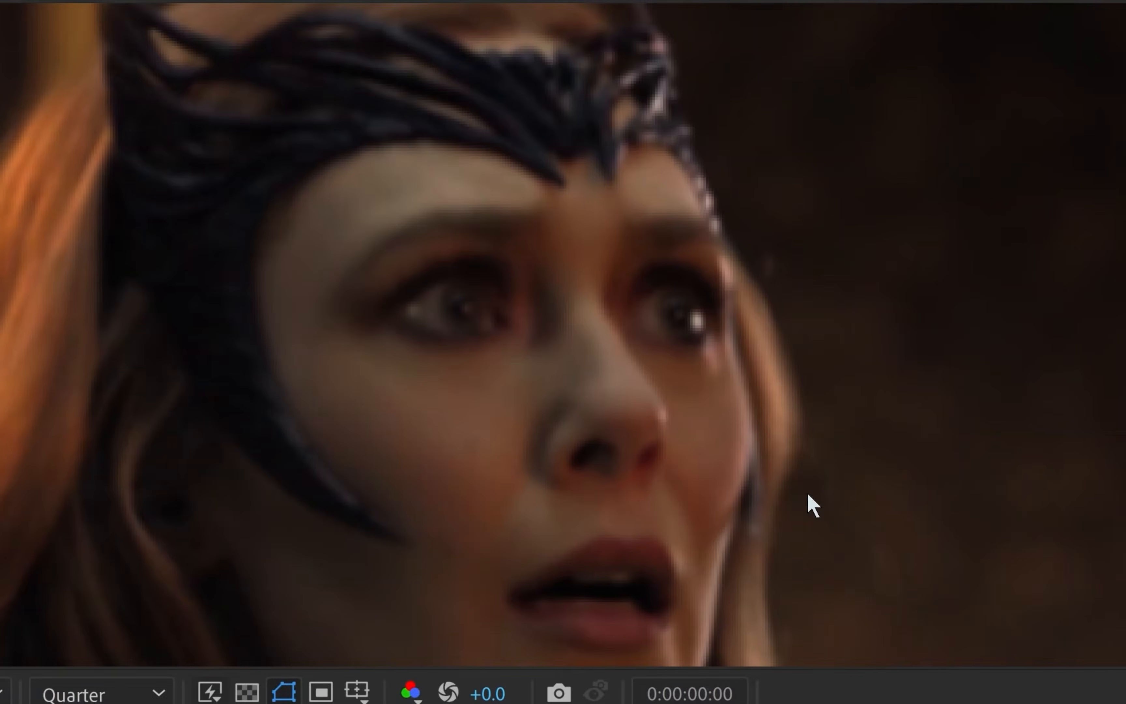
pyautogui.scroll(-5, 808, 494)
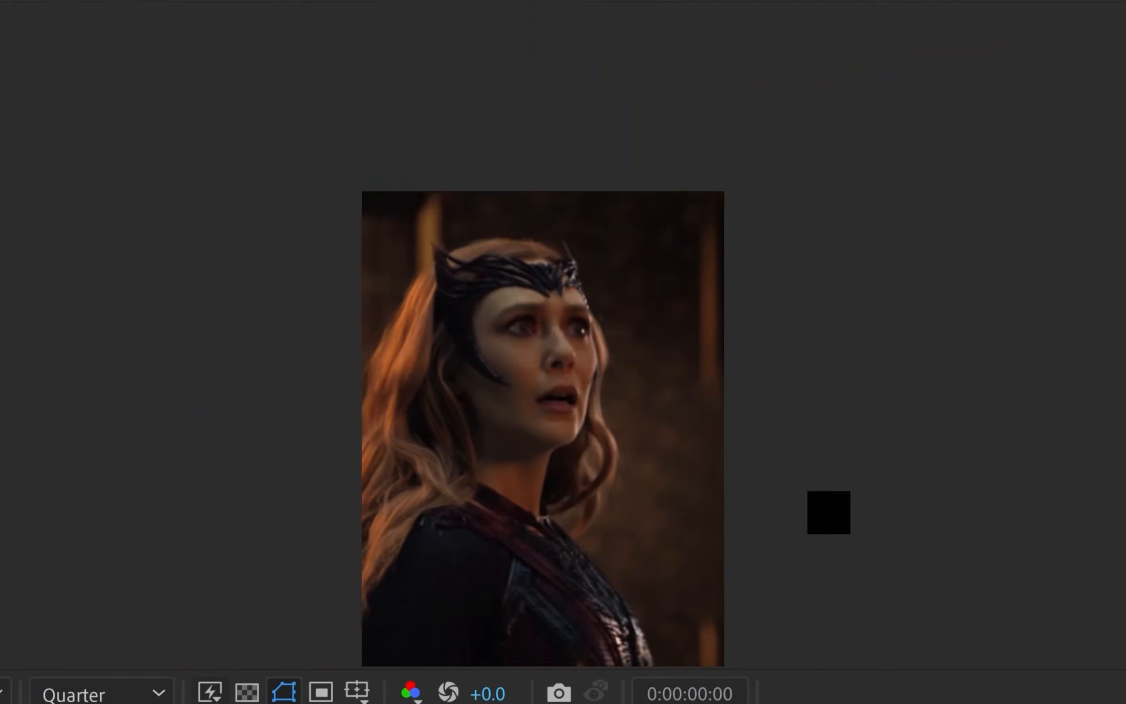
pyautogui.moveTo(808, 493); pyautogui.dragTo(810, 398)
pyautogui.moveTo(226, 213); pyautogui.dragTo(448, 202)
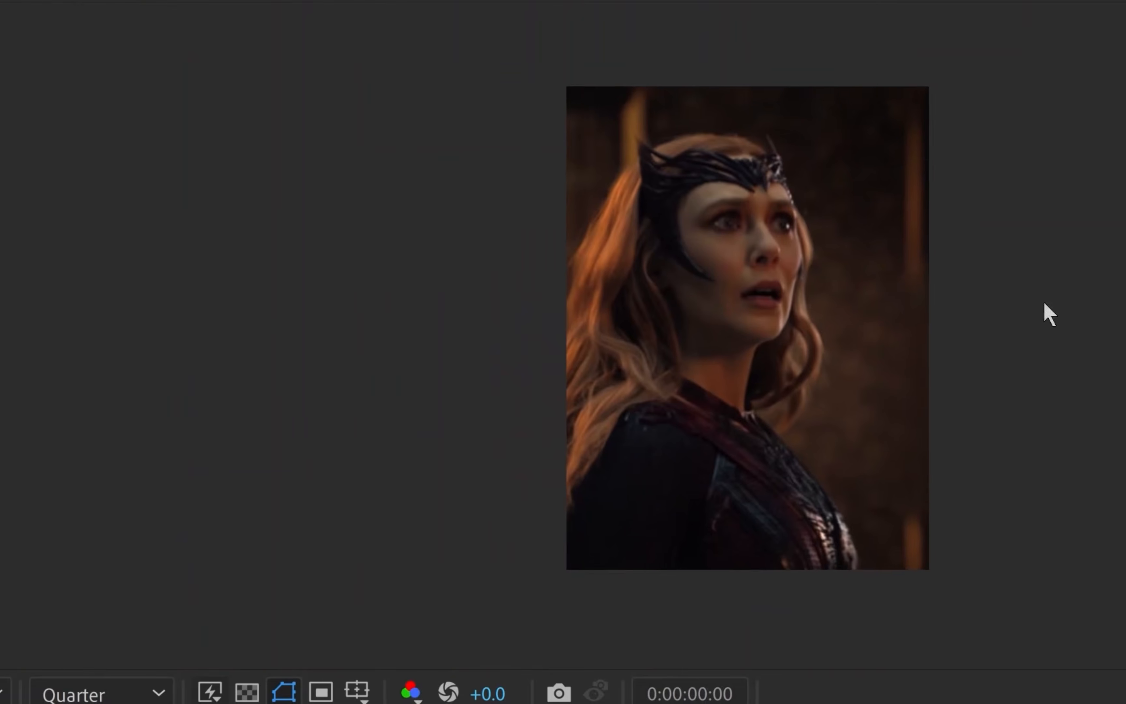
pyautogui.moveTo(822, 256); pyautogui.dragTo(531, 345)
pyautogui.scroll(3, 952, 284)
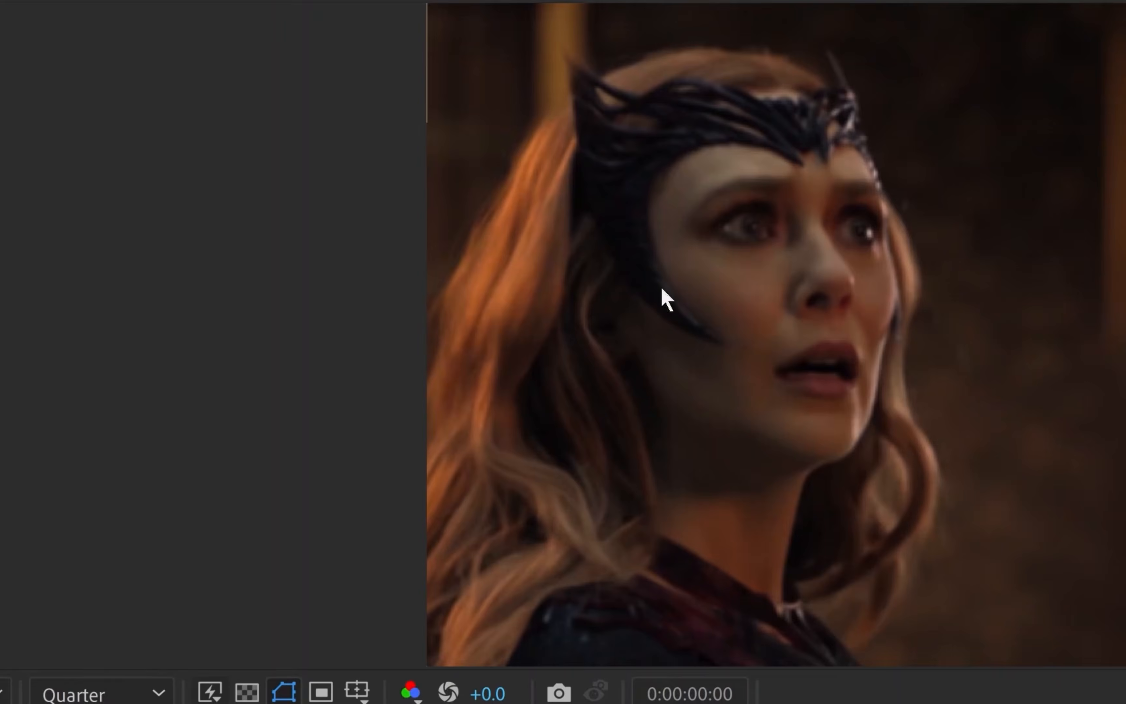
pyautogui.moveTo(796, 237); pyautogui.dragTo(606, 228)
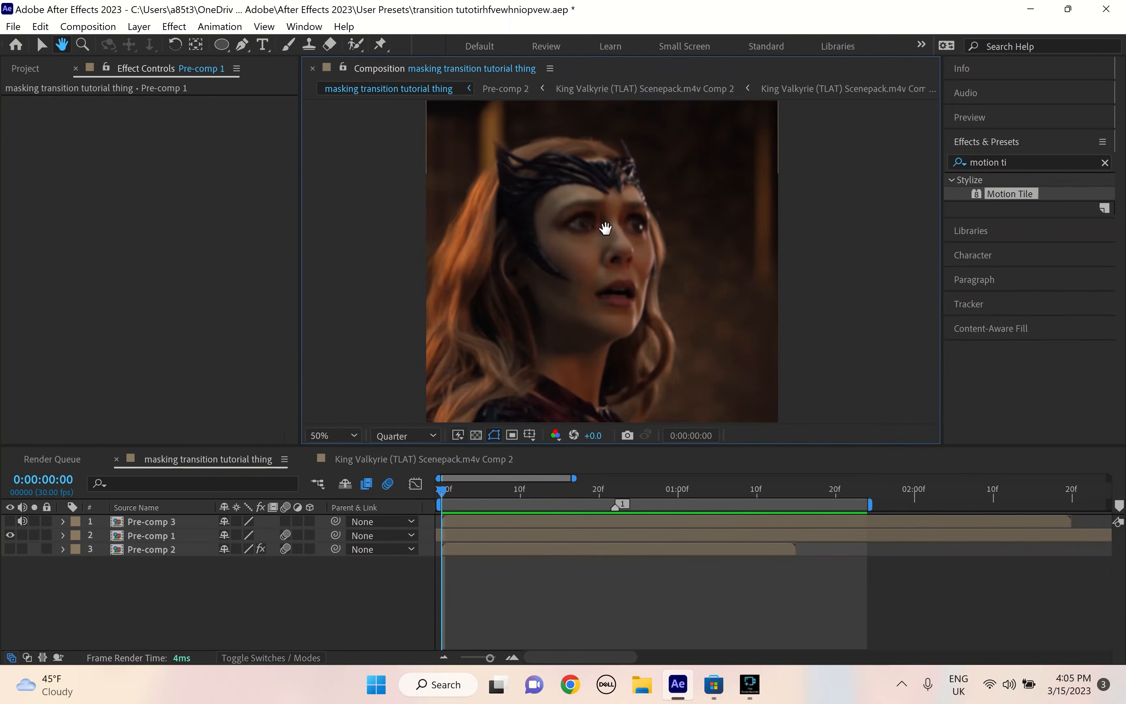
pyautogui.press('v')
pyautogui.scroll(-2, 848, 261)
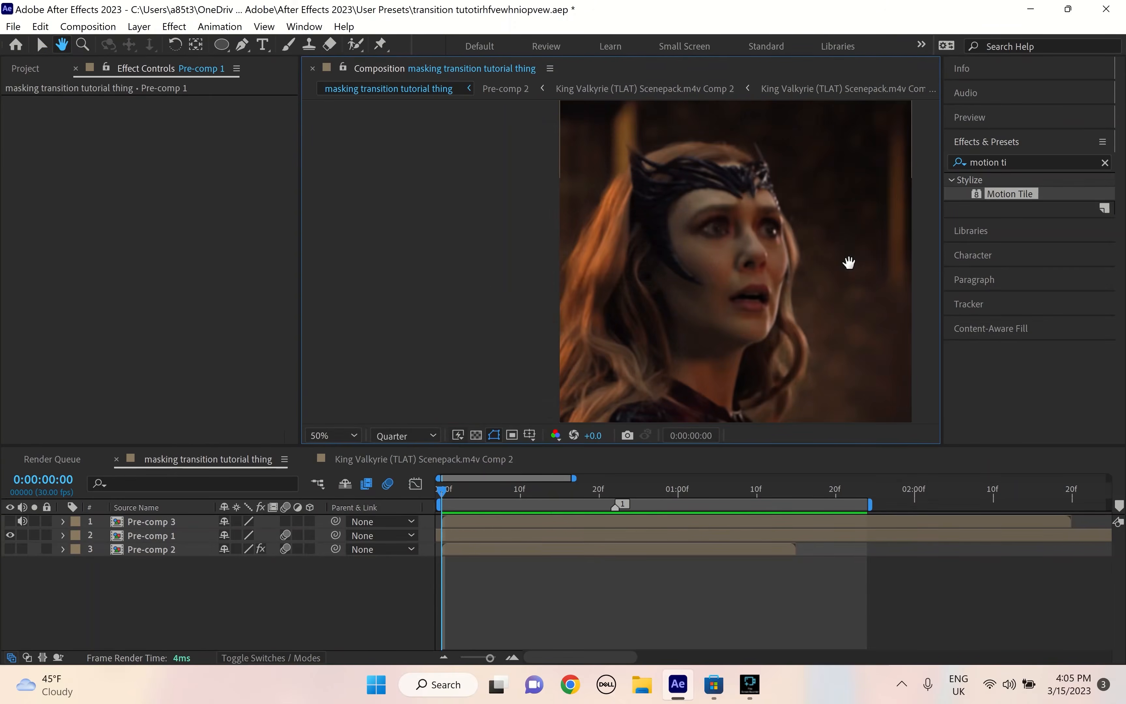
pyautogui.press('h')
pyautogui.moveTo(741, 310); pyautogui.dragTo(751, 282)
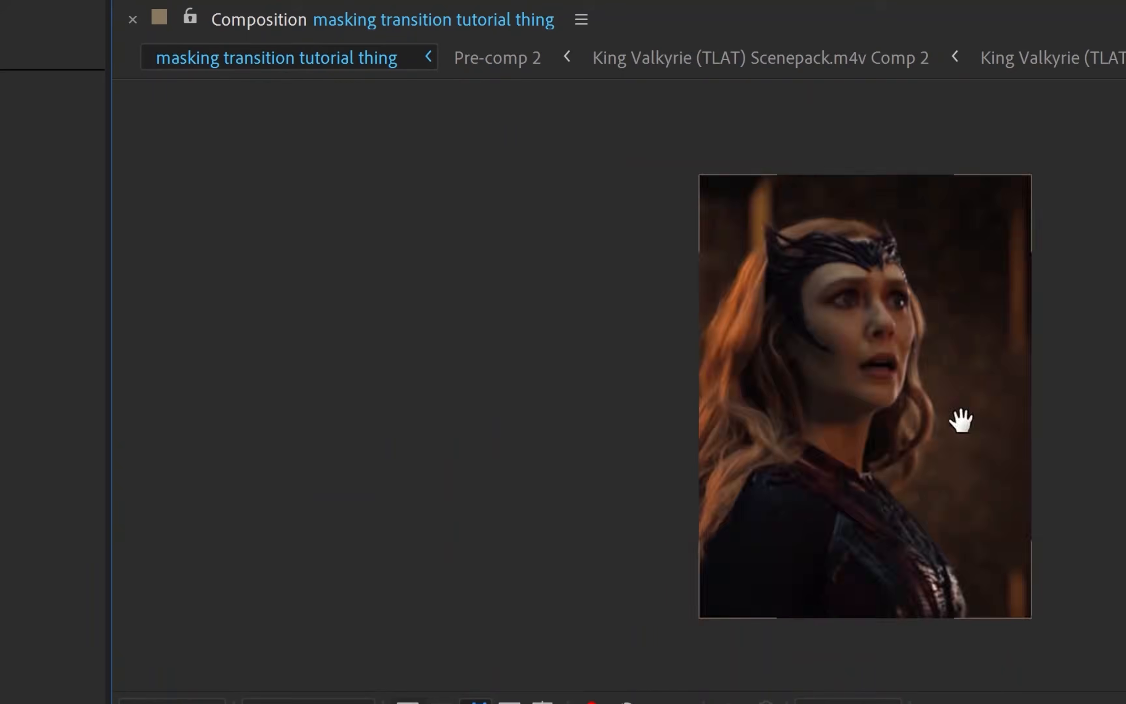
pyautogui.moveTo(961, 421); pyautogui.dragTo(690, 419)
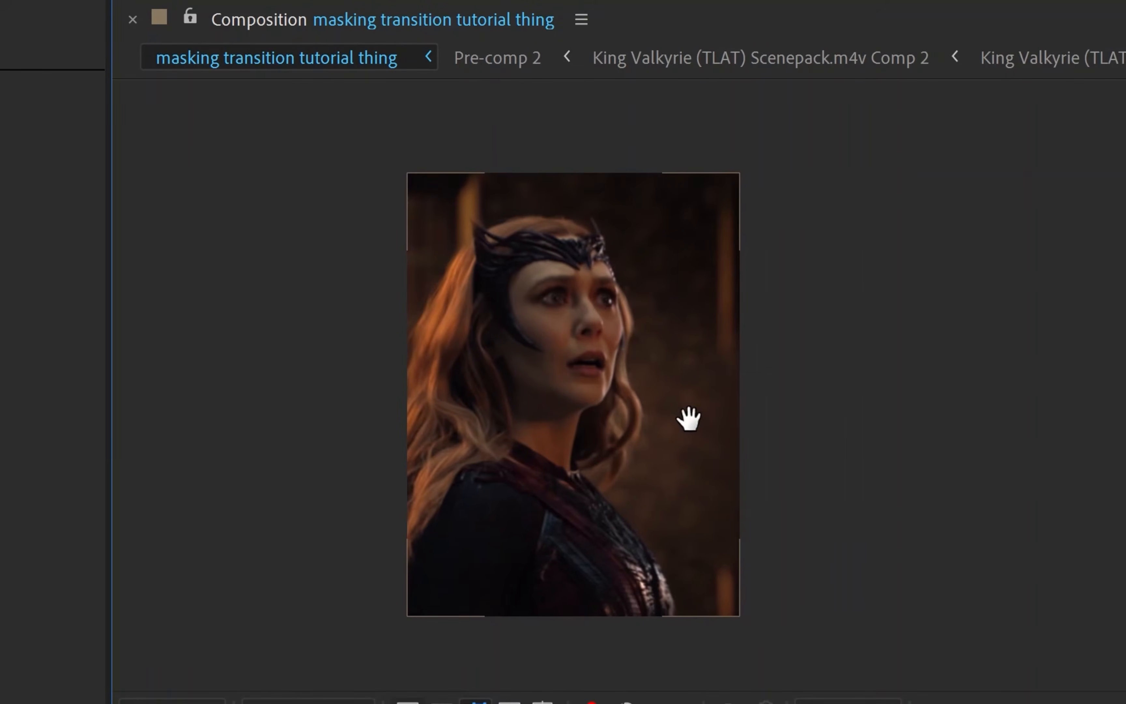
pyautogui.scroll(2, 695, 431)
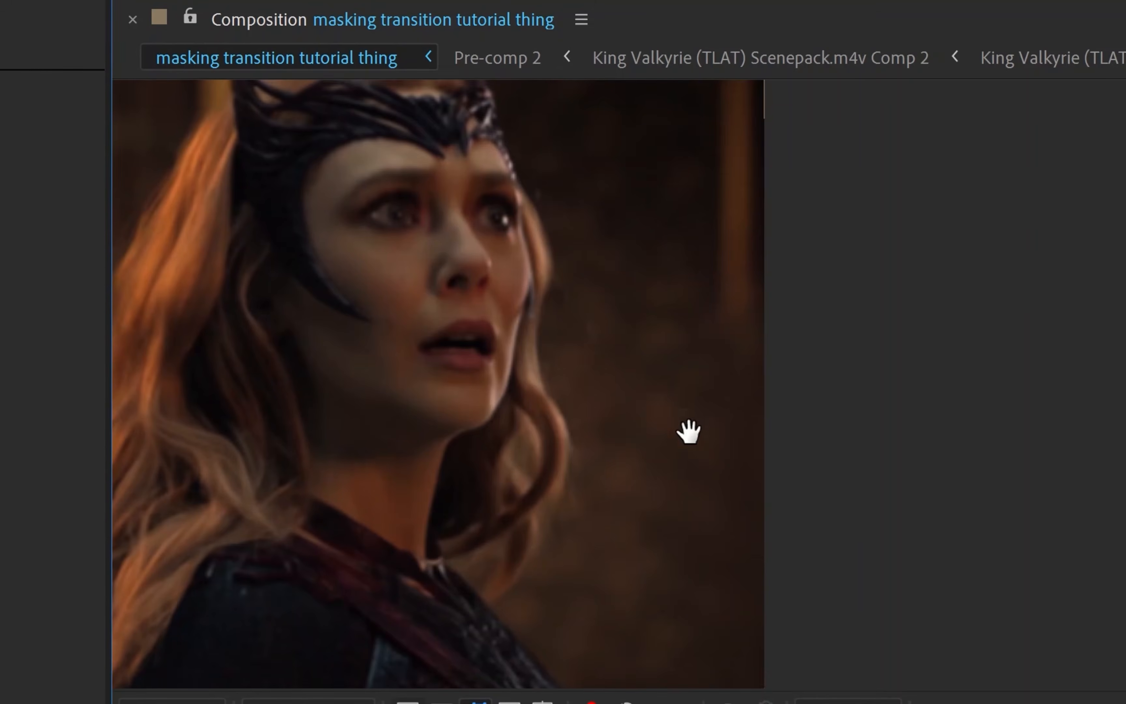
pyautogui.moveTo(689, 432); pyautogui.dragTo(694, 492)
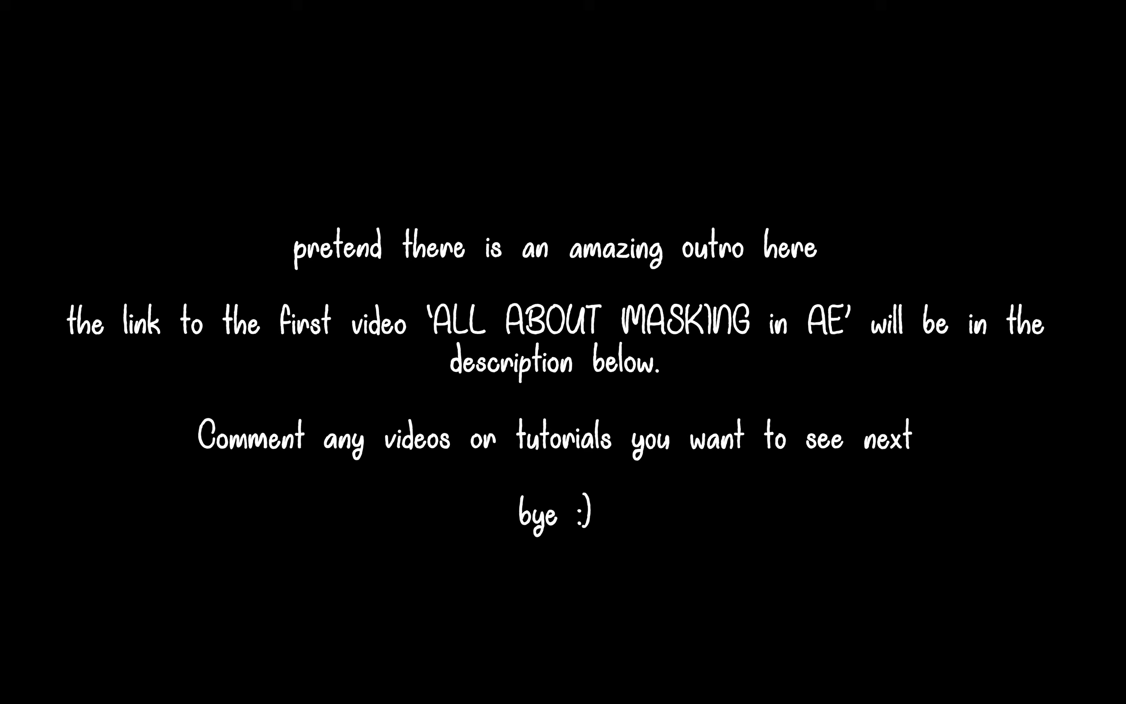